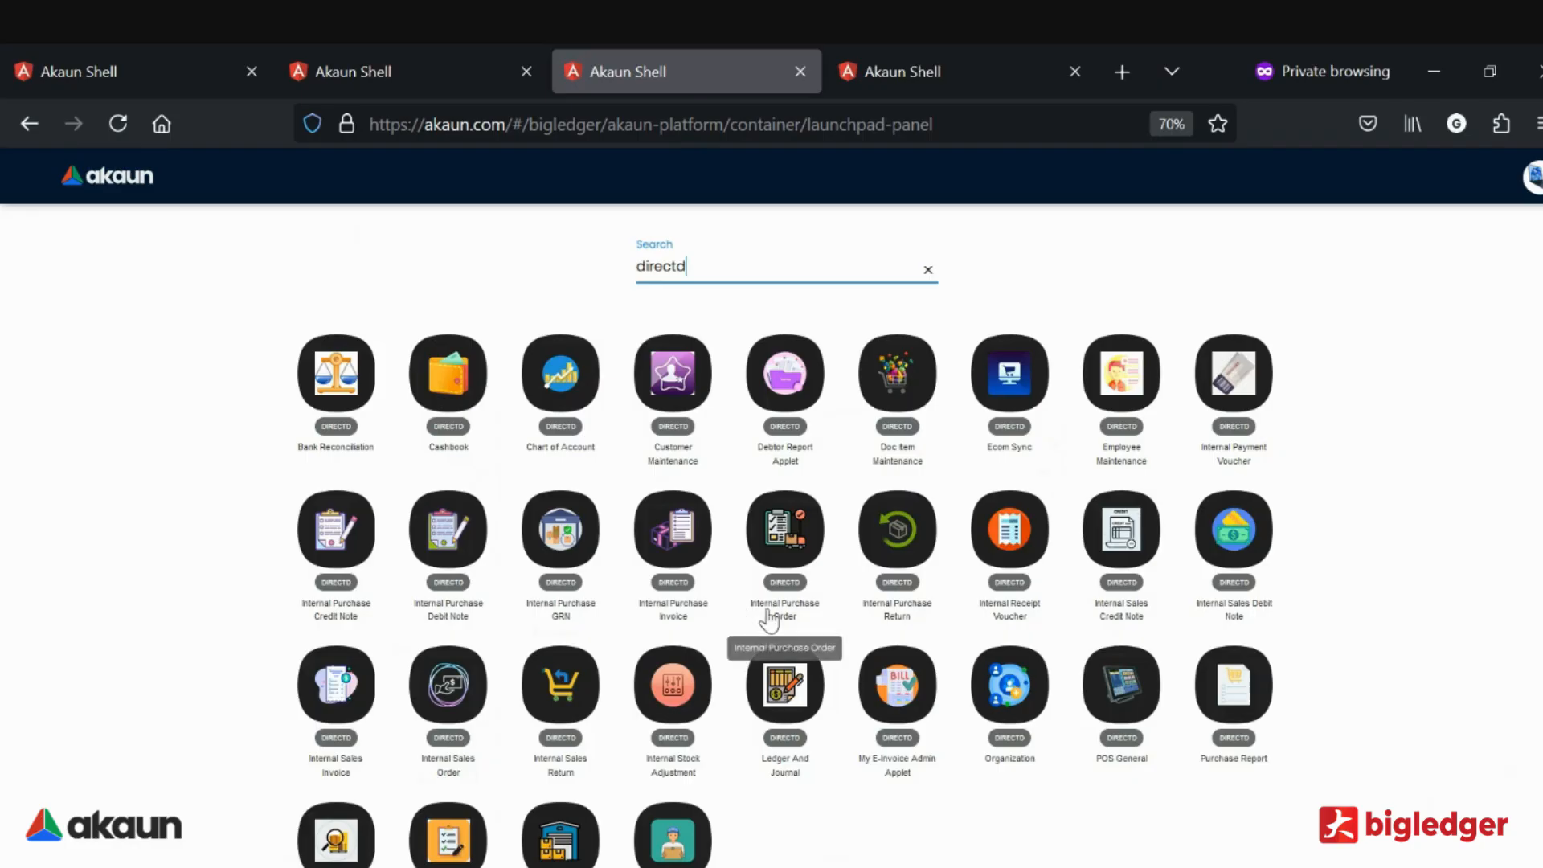
Open the DIRECTD Internal Purchase Order applet and expand its navigation labels
{"action": "left_click", "coordinate": [784, 530]}
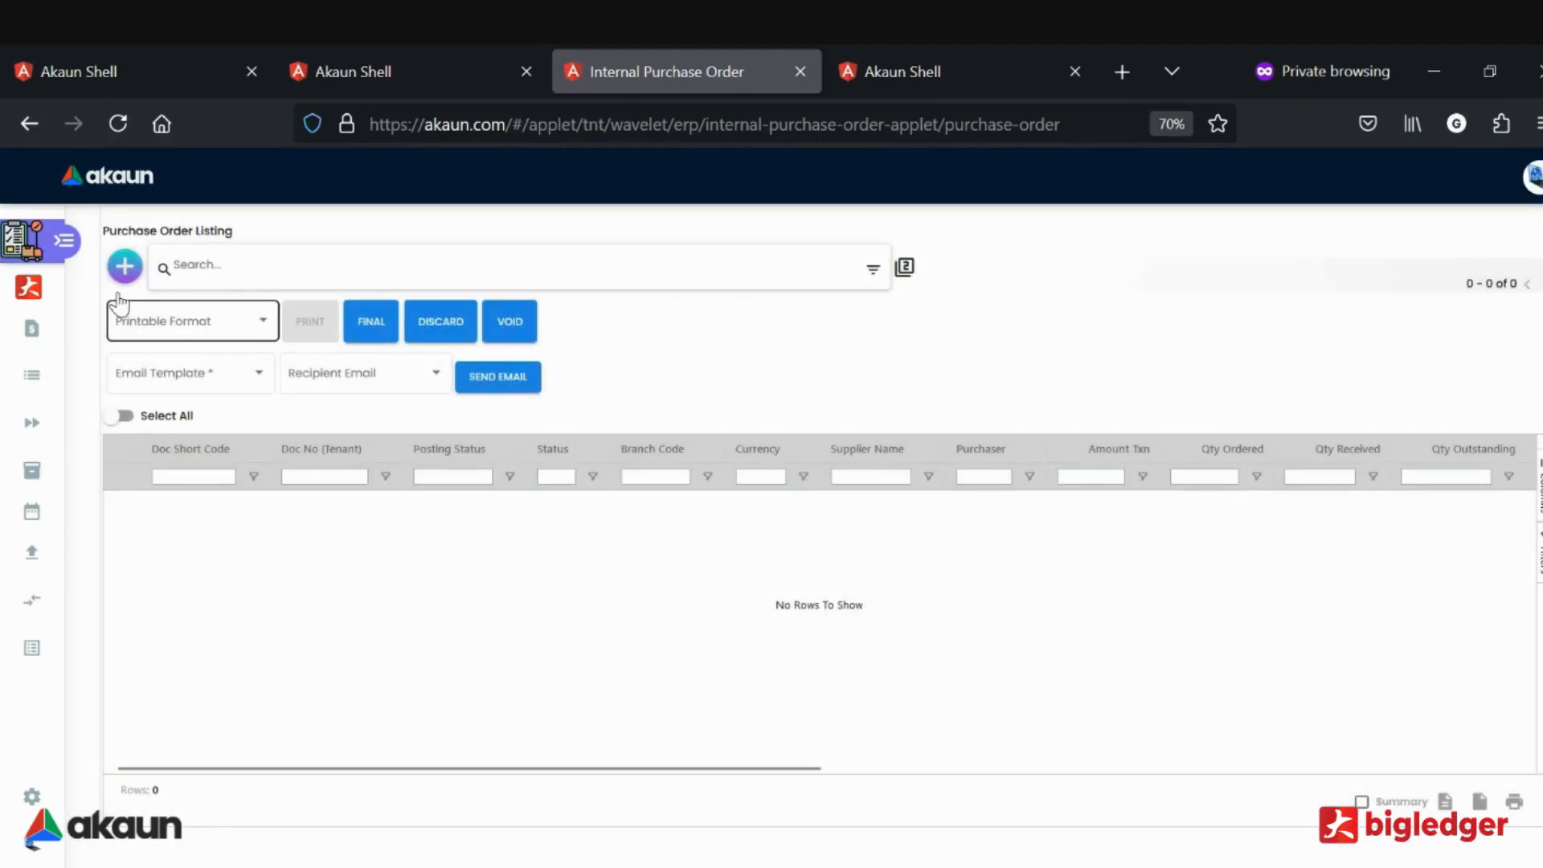
{"action": "left_click", "coordinate": [65, 241]}
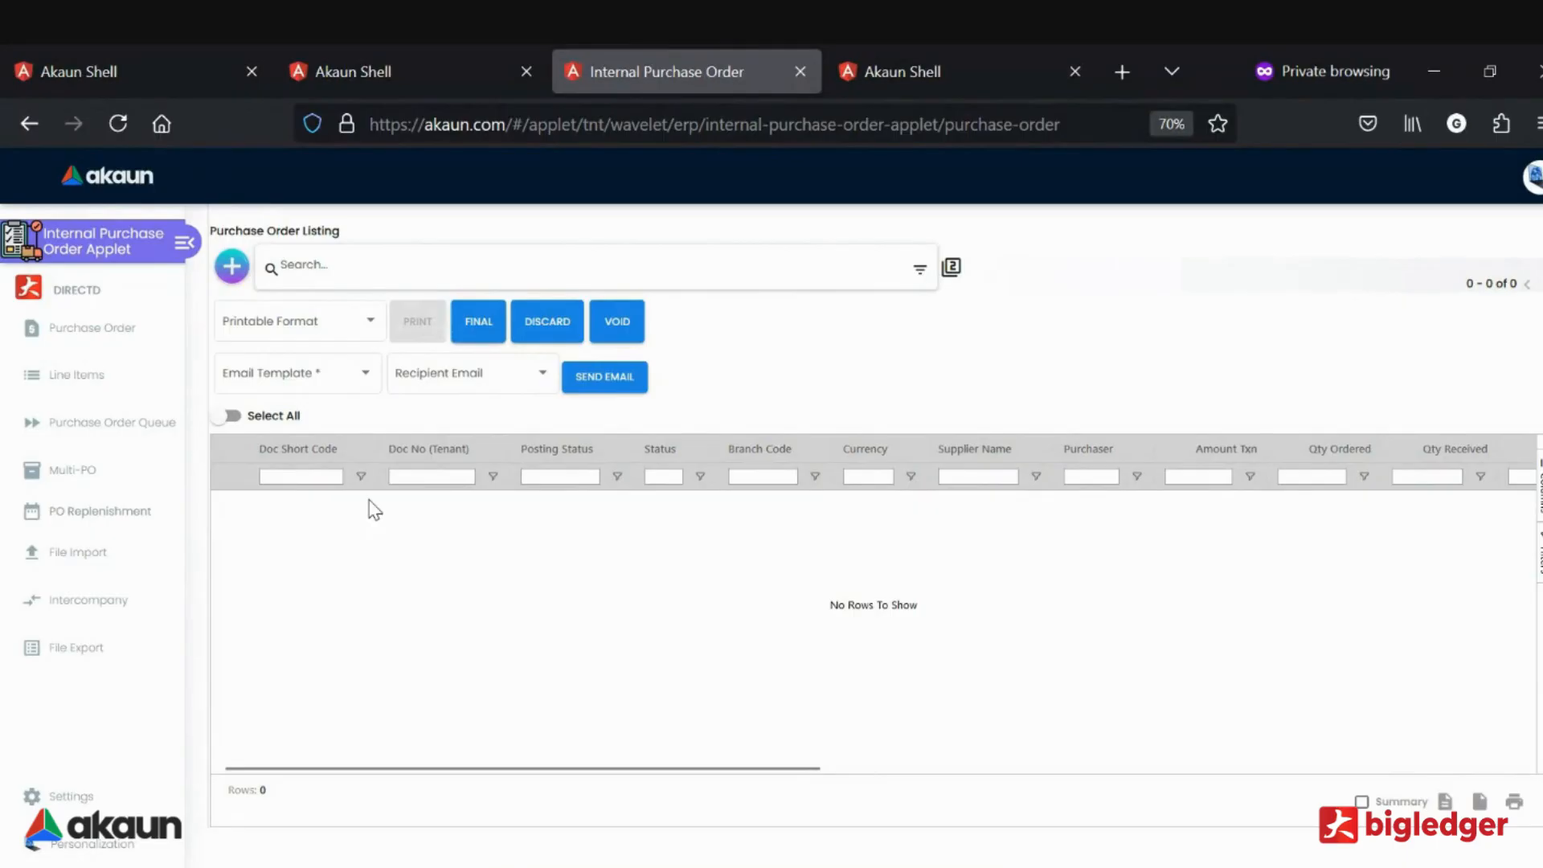
In the other open launchpad, search for "testing" and open the TESTING Internal Purchase Order applet
{"action": "left_click", "coordinate": [937, 50]}
{"action": "left_click", "coordinate": [782, 268]}
{"action": "type", "text": "testing"}
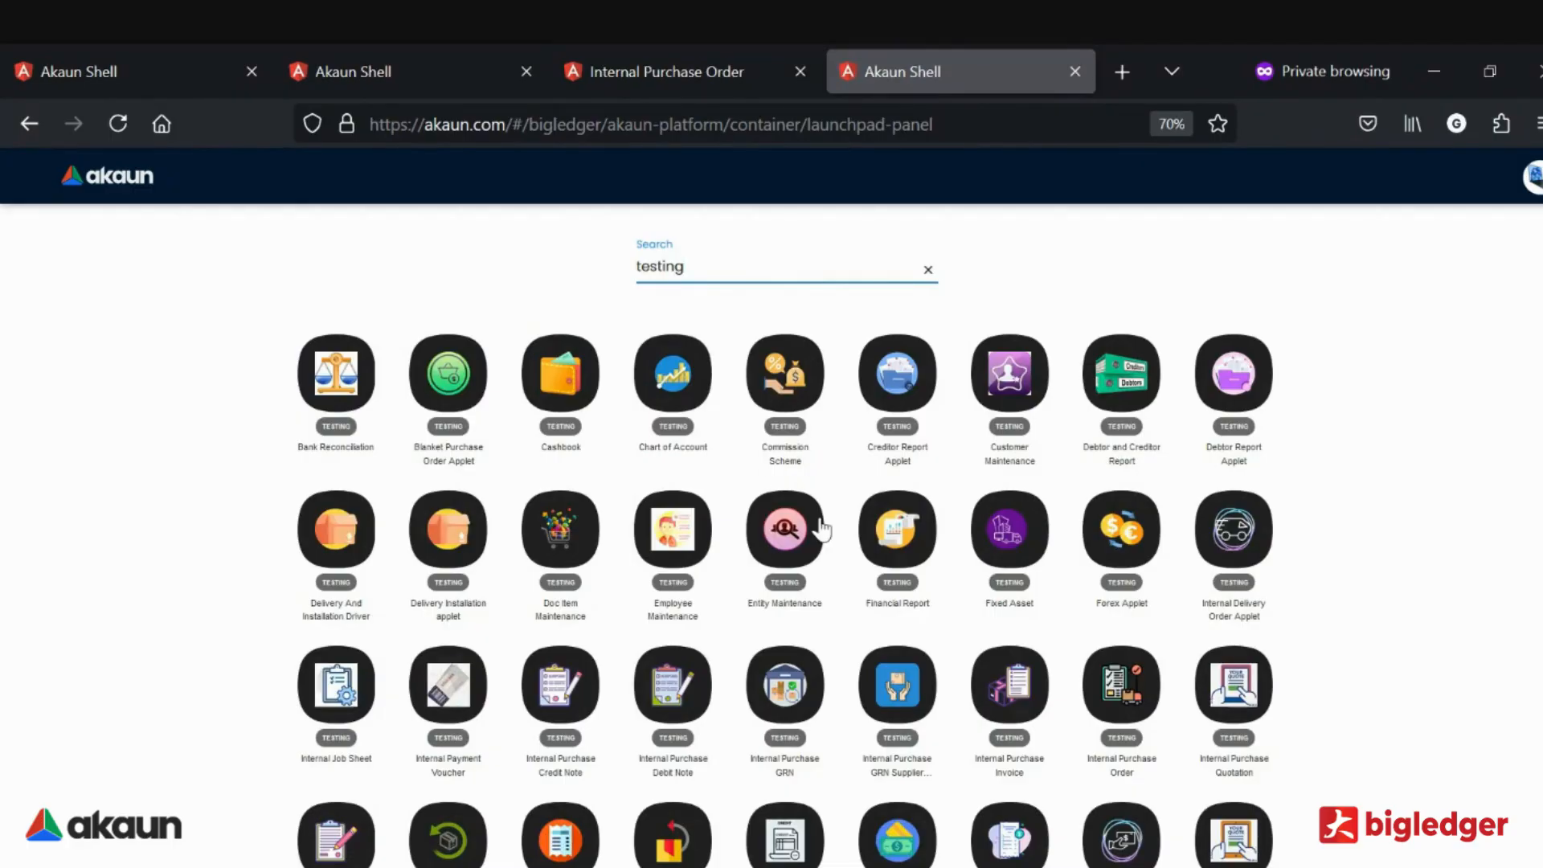
{"action": "scroll", "coordinate": [821, 529], "scroll_direction": "down", "scroll_amount": 2}
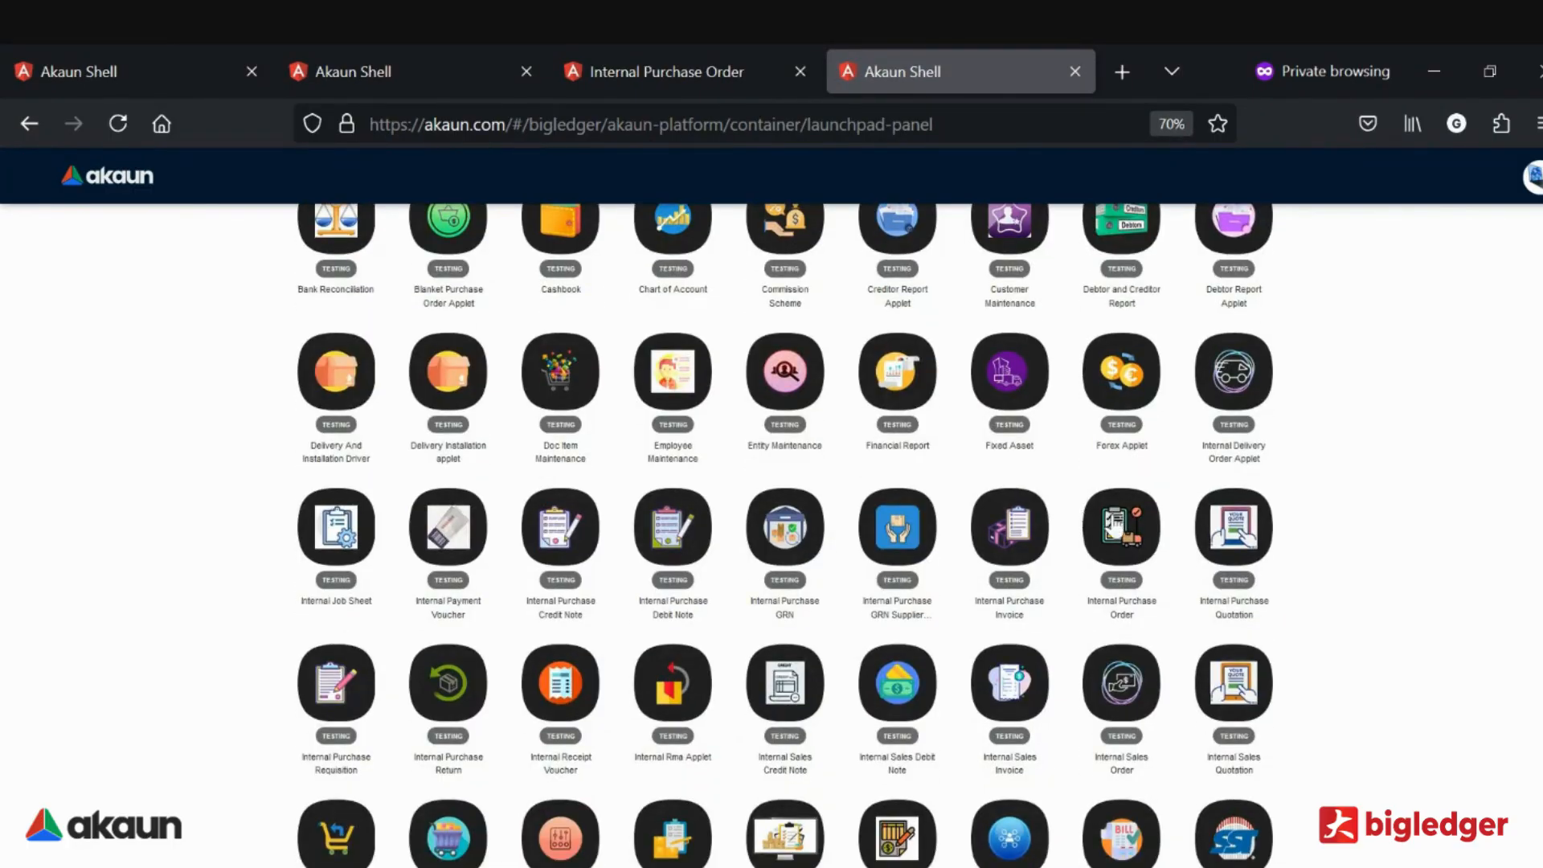
{"action": "left_click", "coordinate": [1113, 527]}
Return to the DIRECTD purchase order listing, collapse its navigation and start creating a new purchase order
{"action": "left_click", "coordinate": [745, 57]}
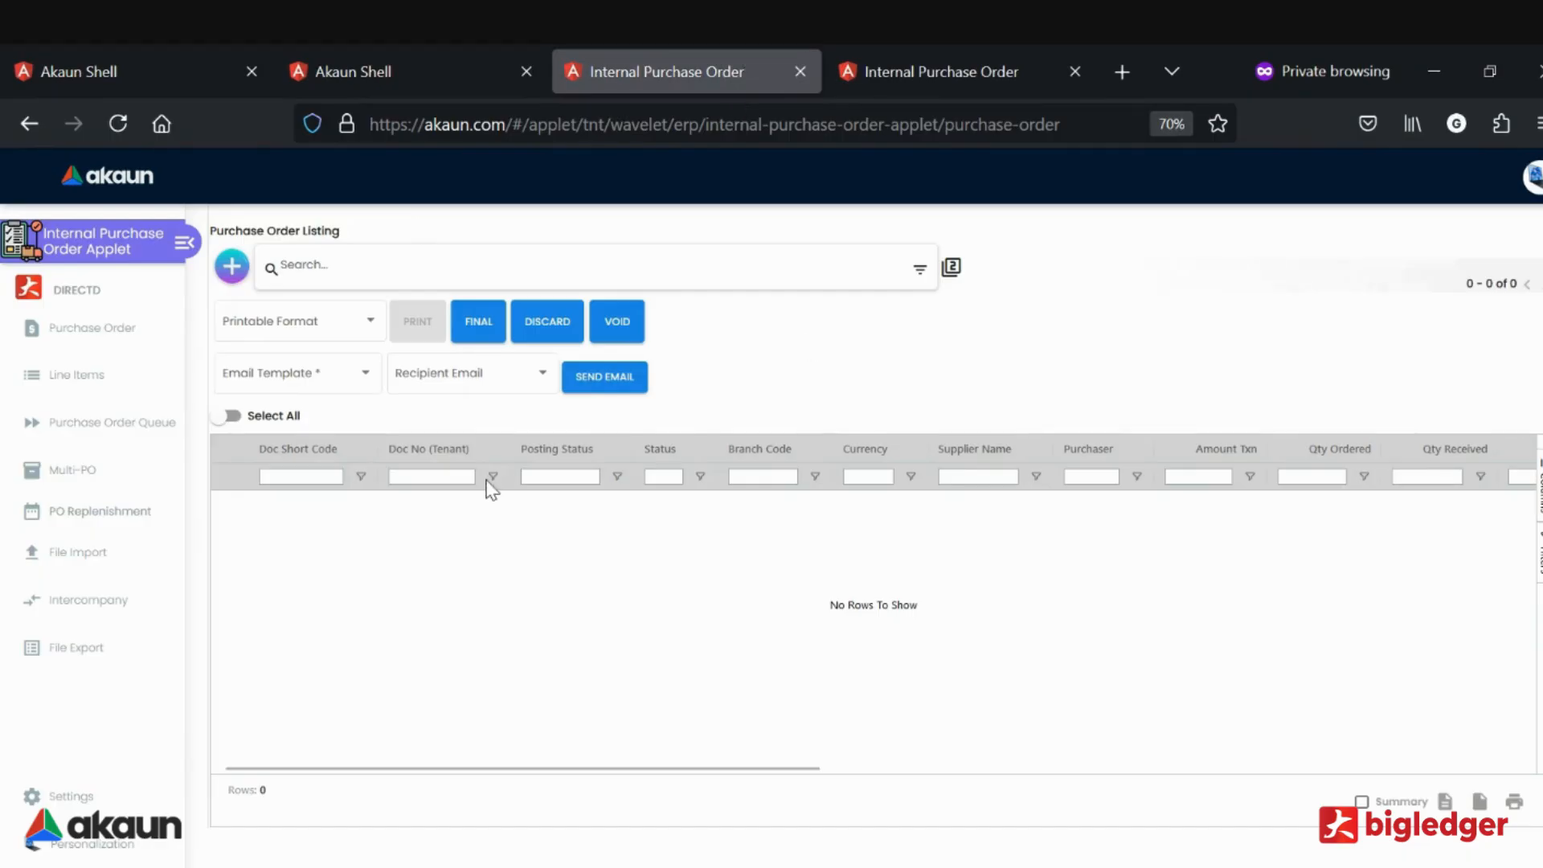
{"action": "left_click", "coordinate": [185, 242]}
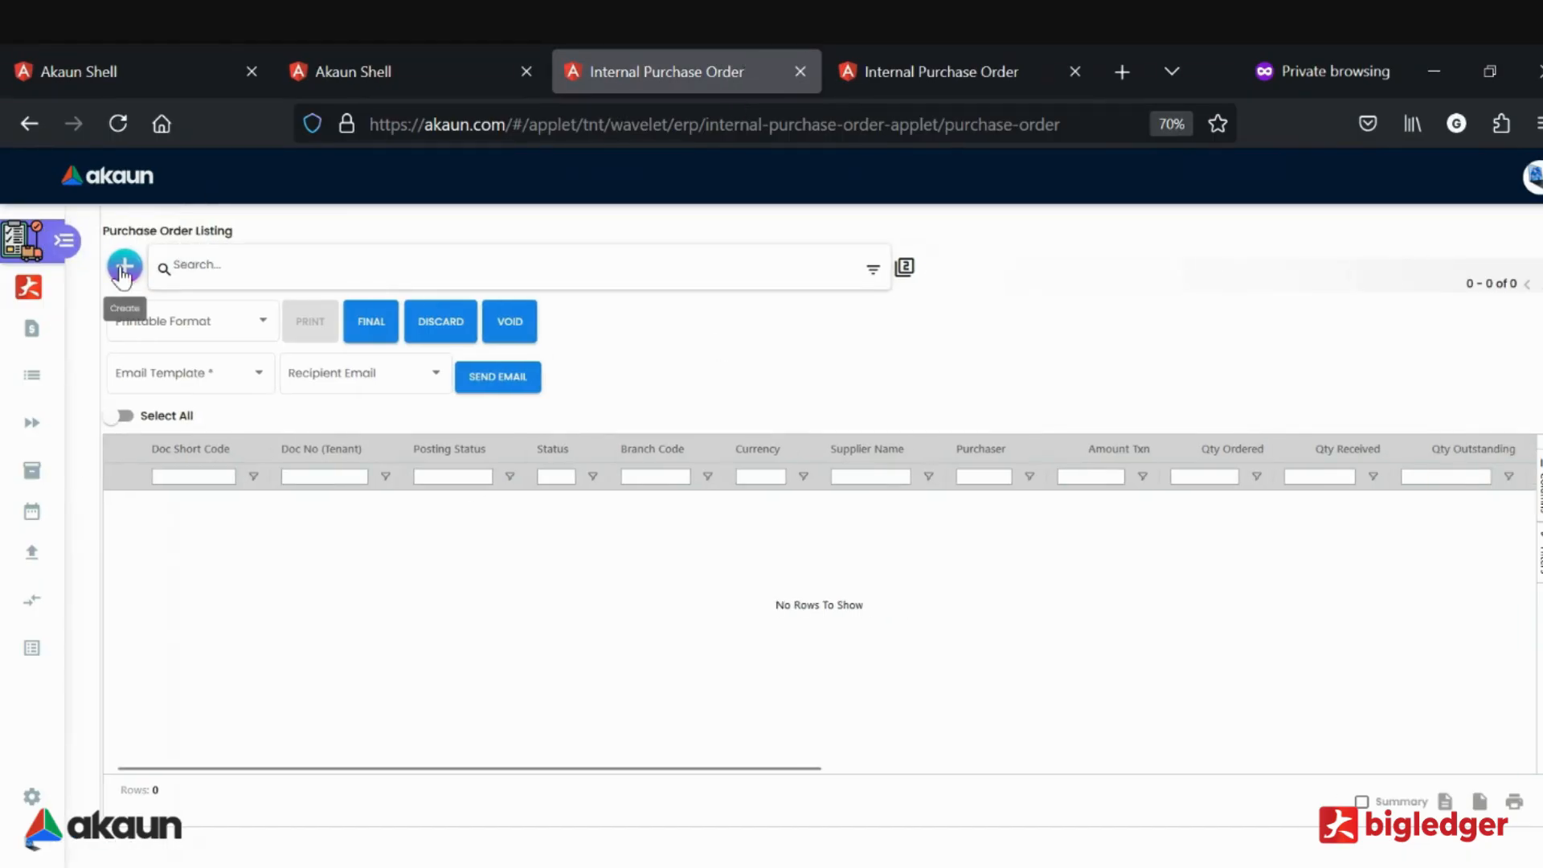
{"action": "left_click", "coordinate": [124, 266]}
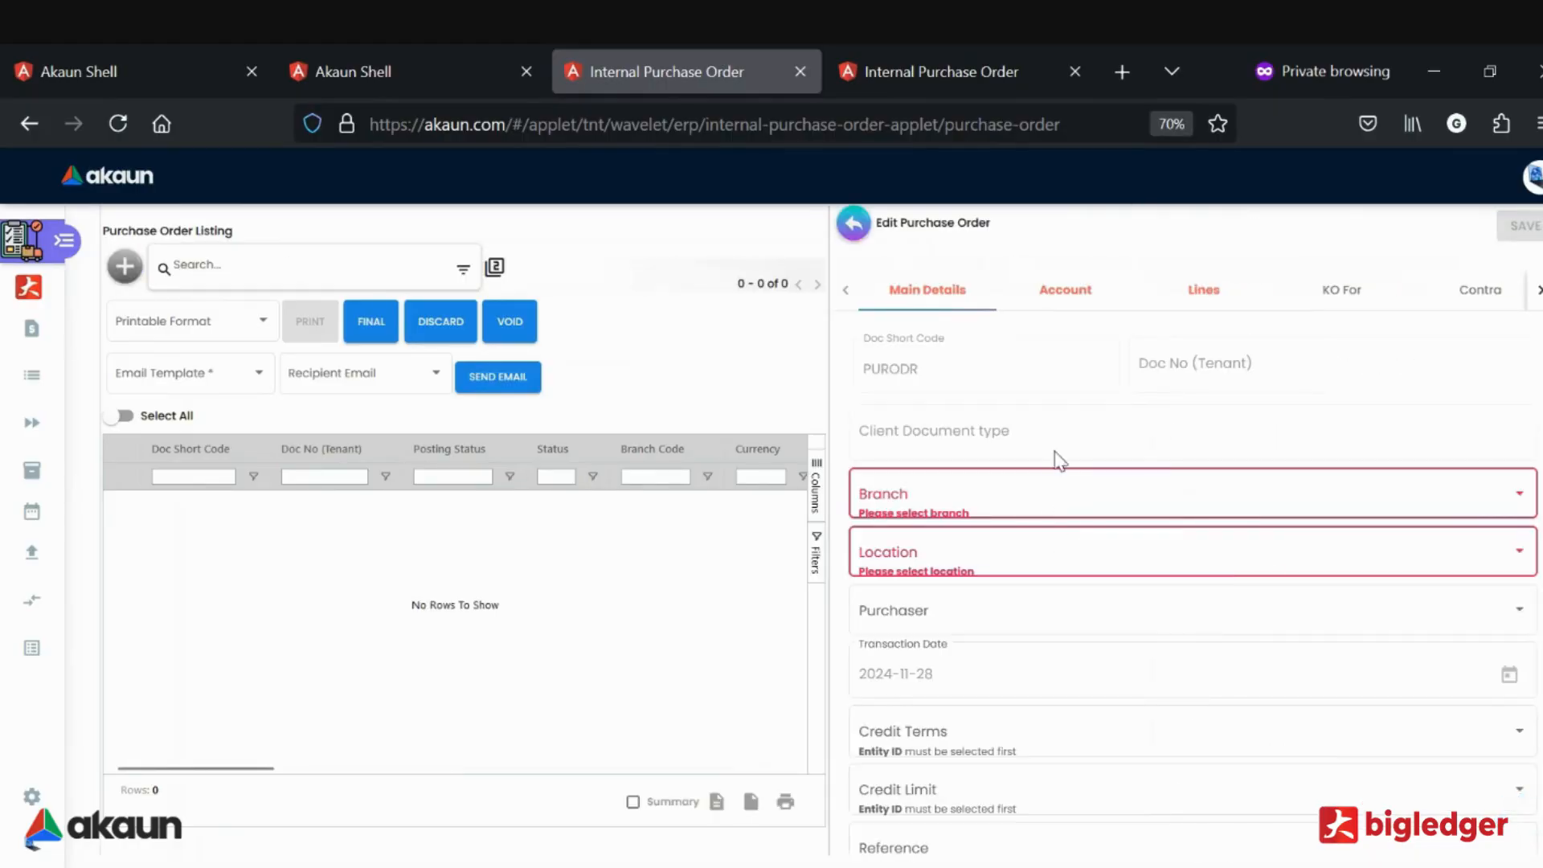
Try to use TESTING_BRANCH as the order's branch and search the locations for "tes"
{"action": "left_click", "coordinate": [1027, 514]}
{"action": "type", "text": "tes"}
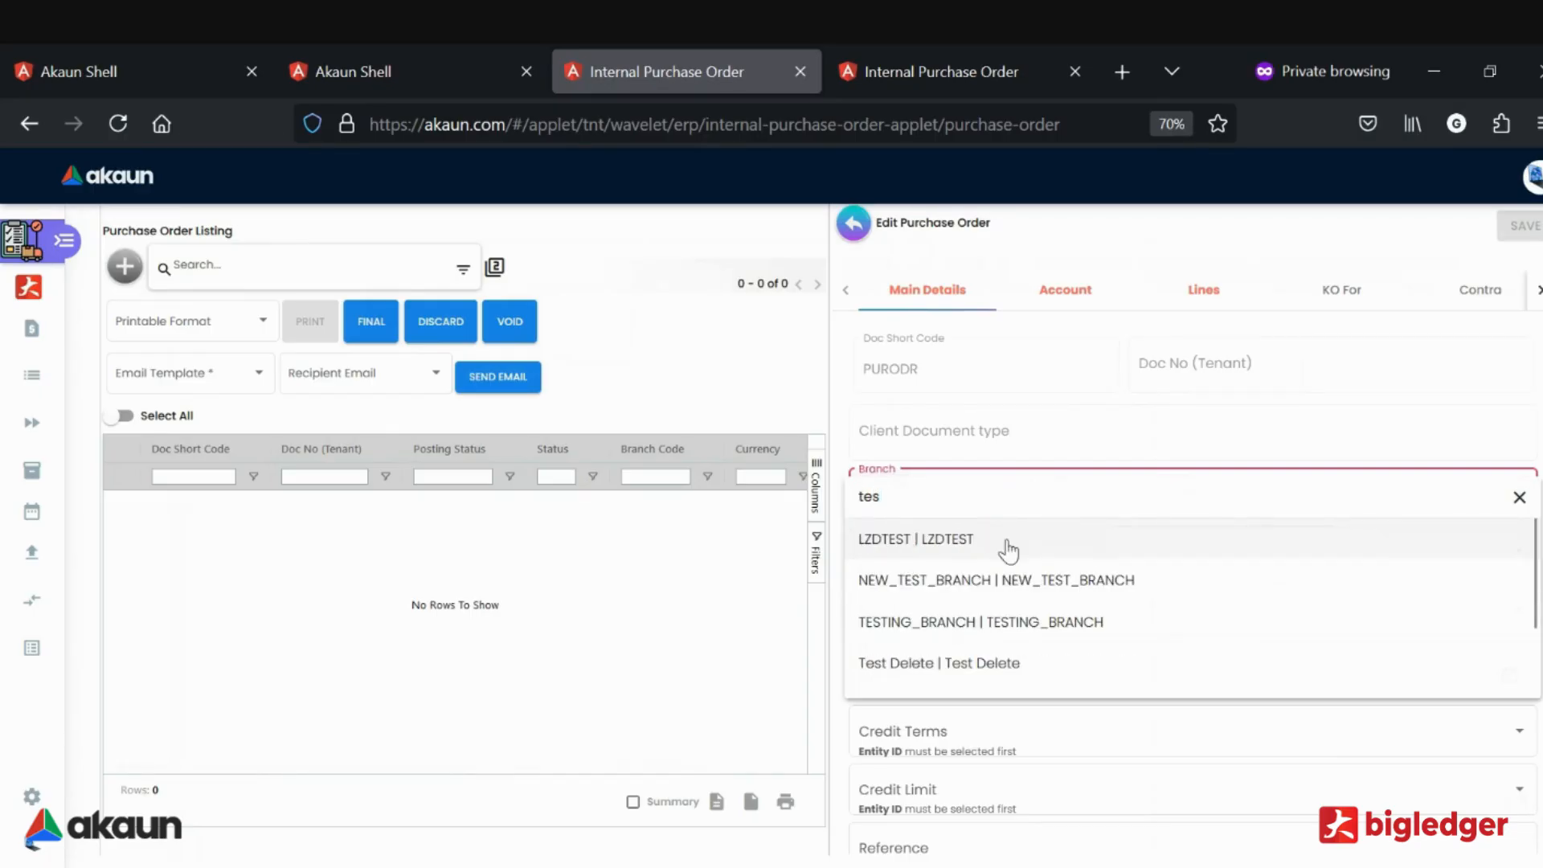
{"action": "left_click", "coordinate": [997, 635]}
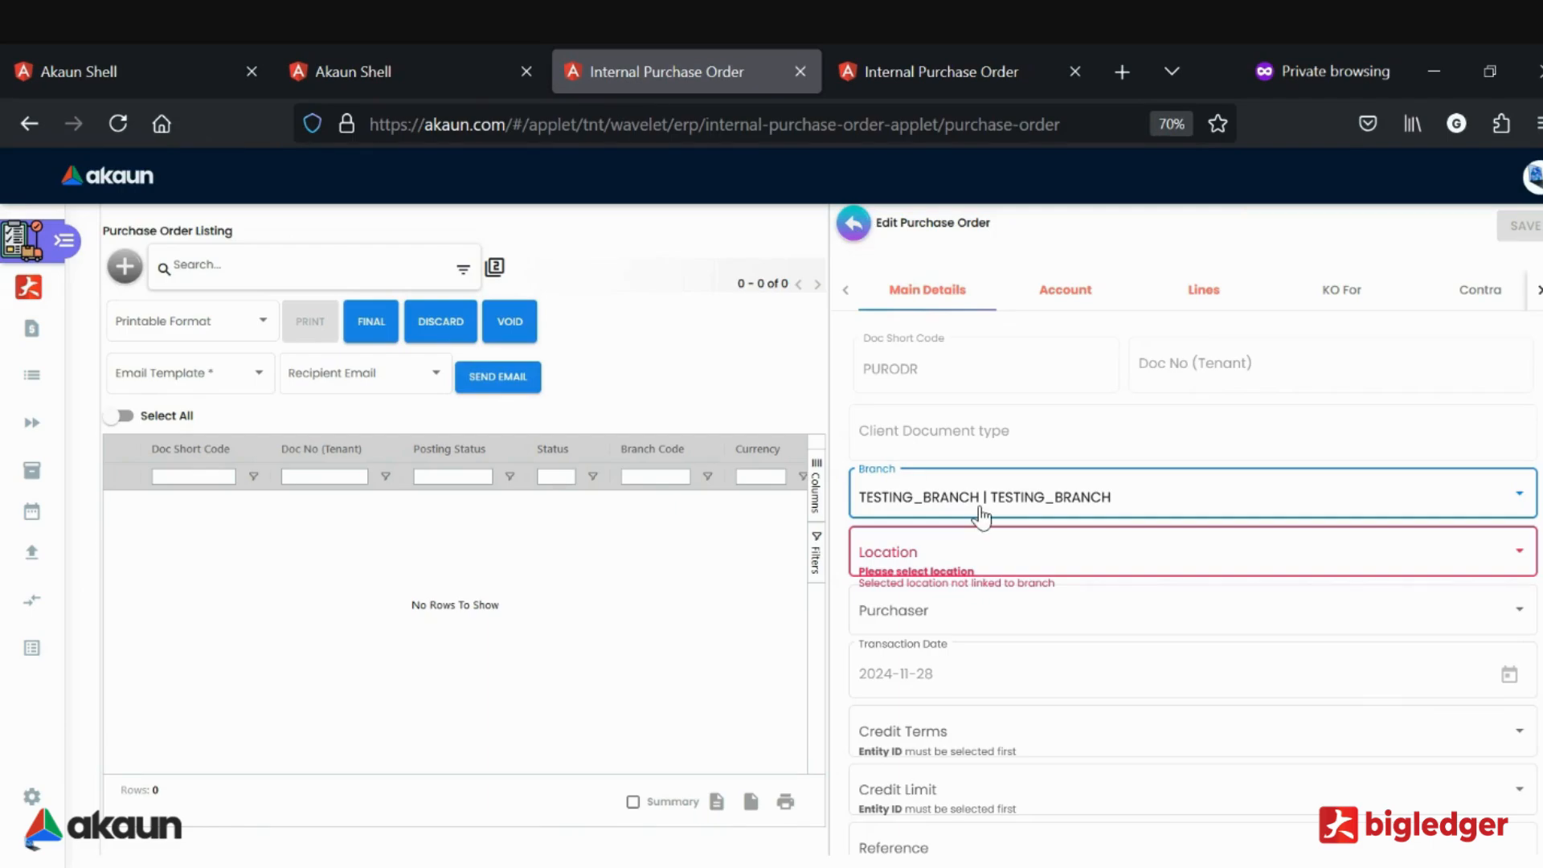
{"action": "left_click", "coordinate": [965, 552]}
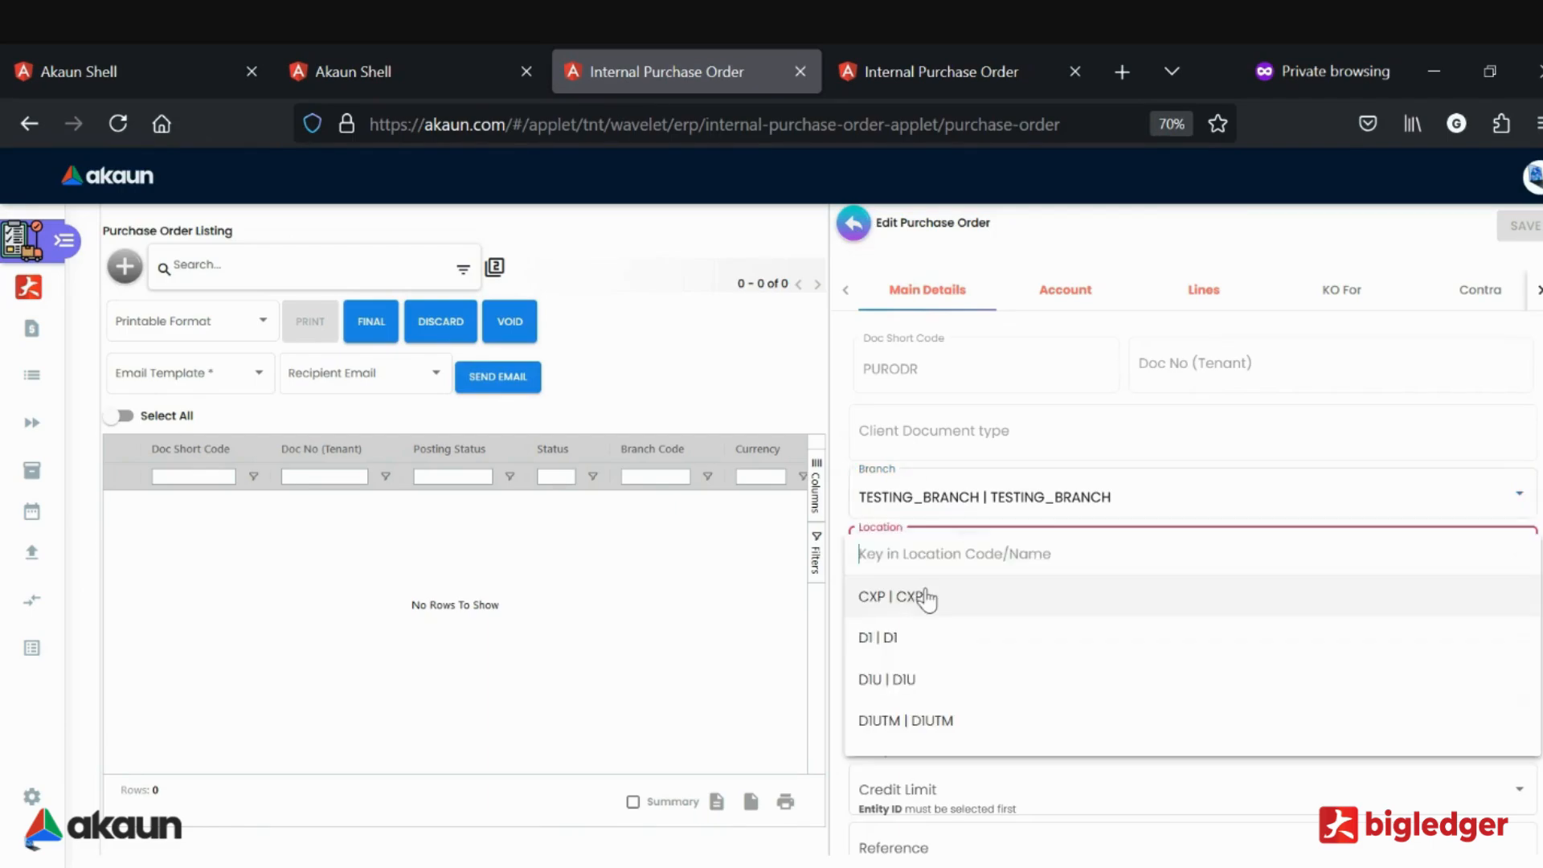
{"action": "type", "text": "tes"}
{"action": "left_click", "coordinate": [1053, 599]}
Set the purchase order's branch to NEW_TEST_BRANCH
{"action": "left_click", "coordinate": [1025, 498]}
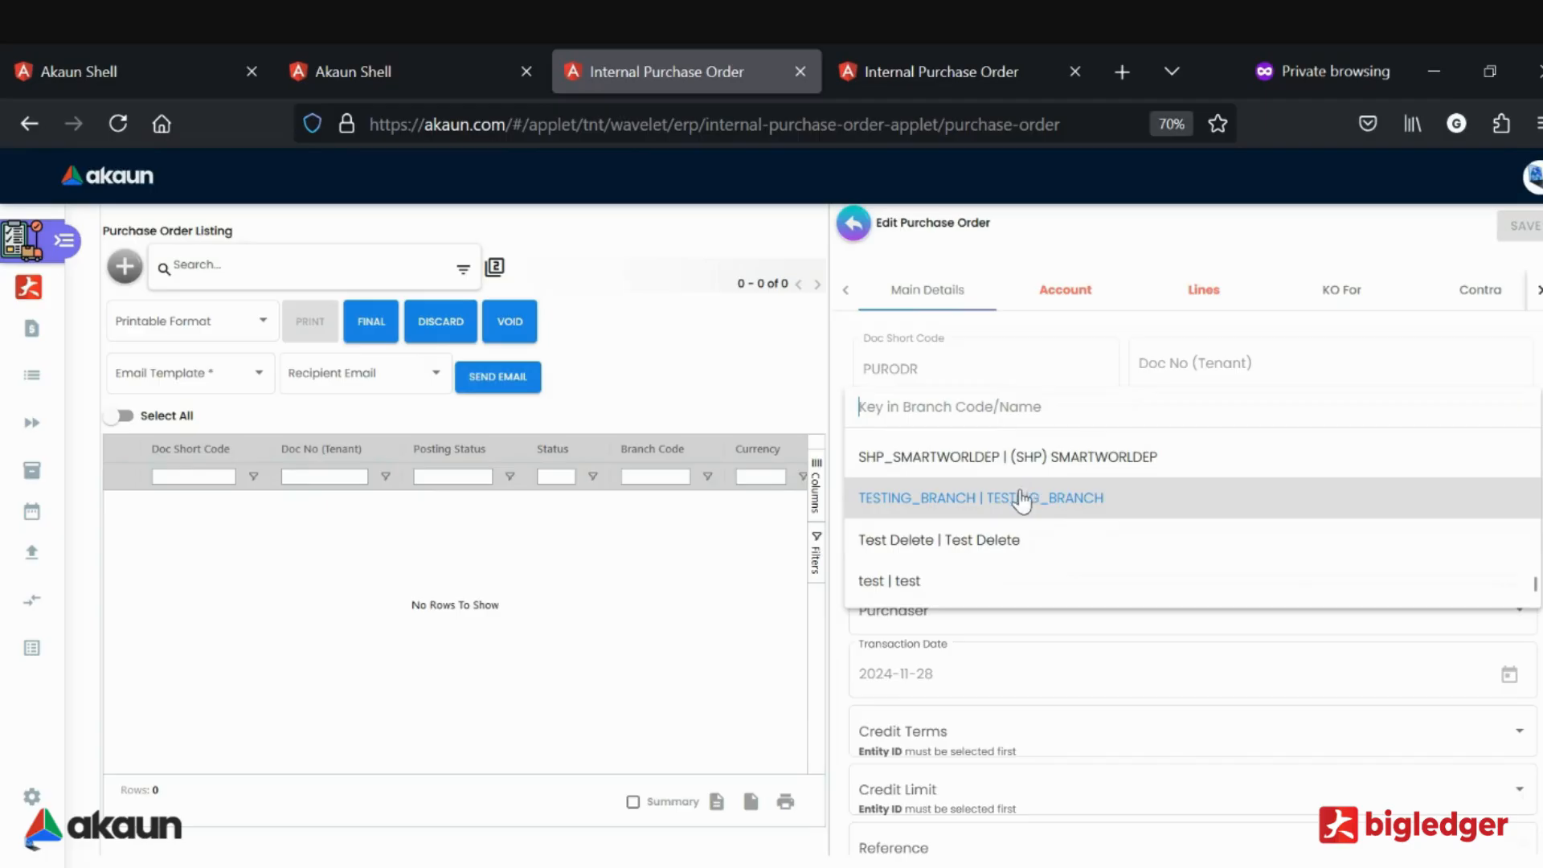
{"action": "type", "text": "test"}
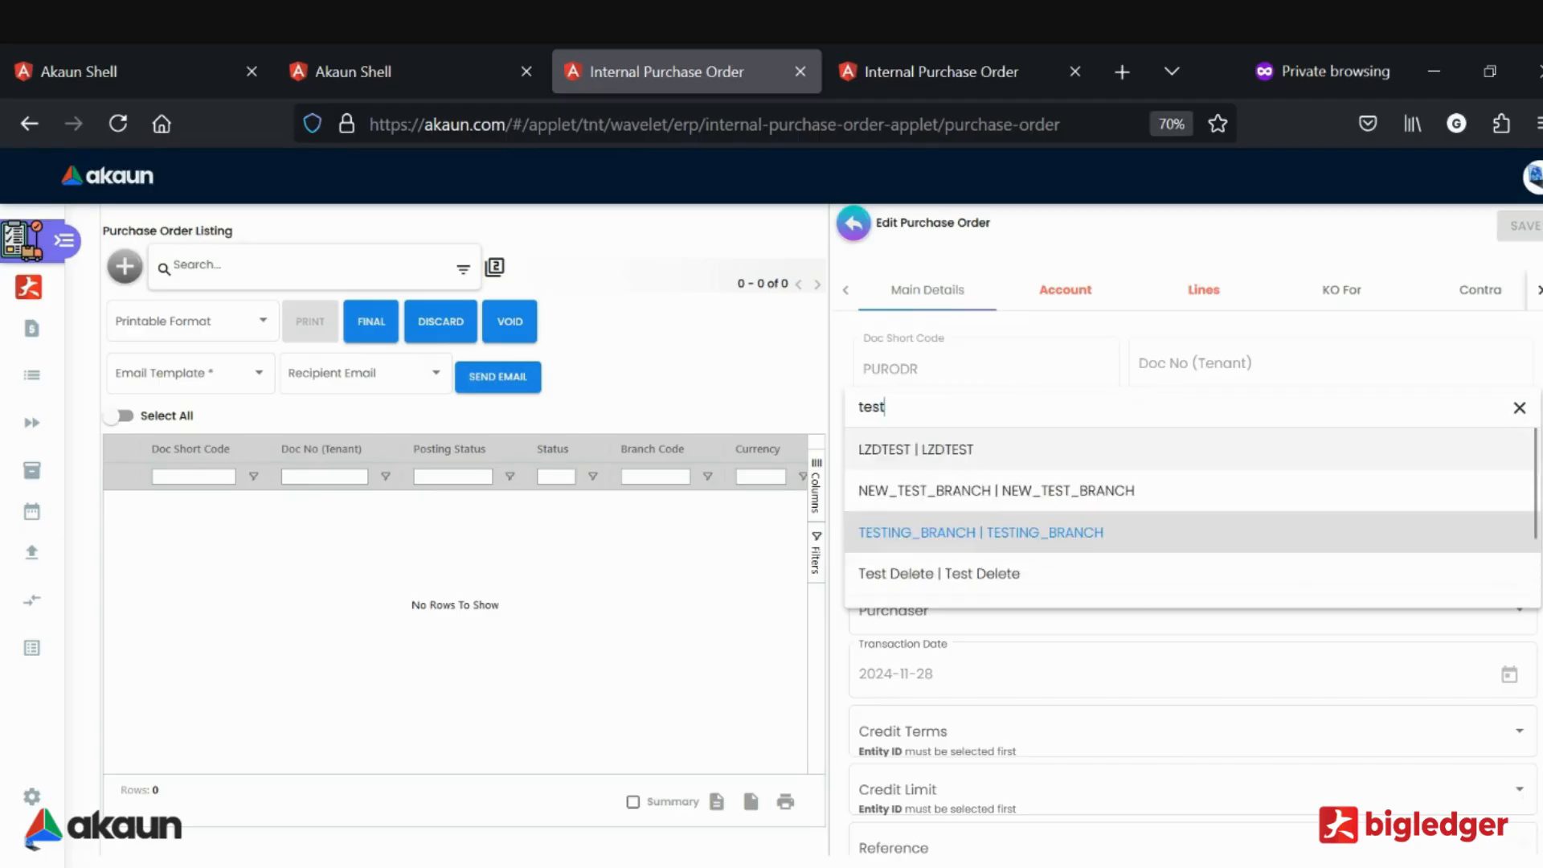
{"action": "left_click", "coordinate": [1033, 500]}
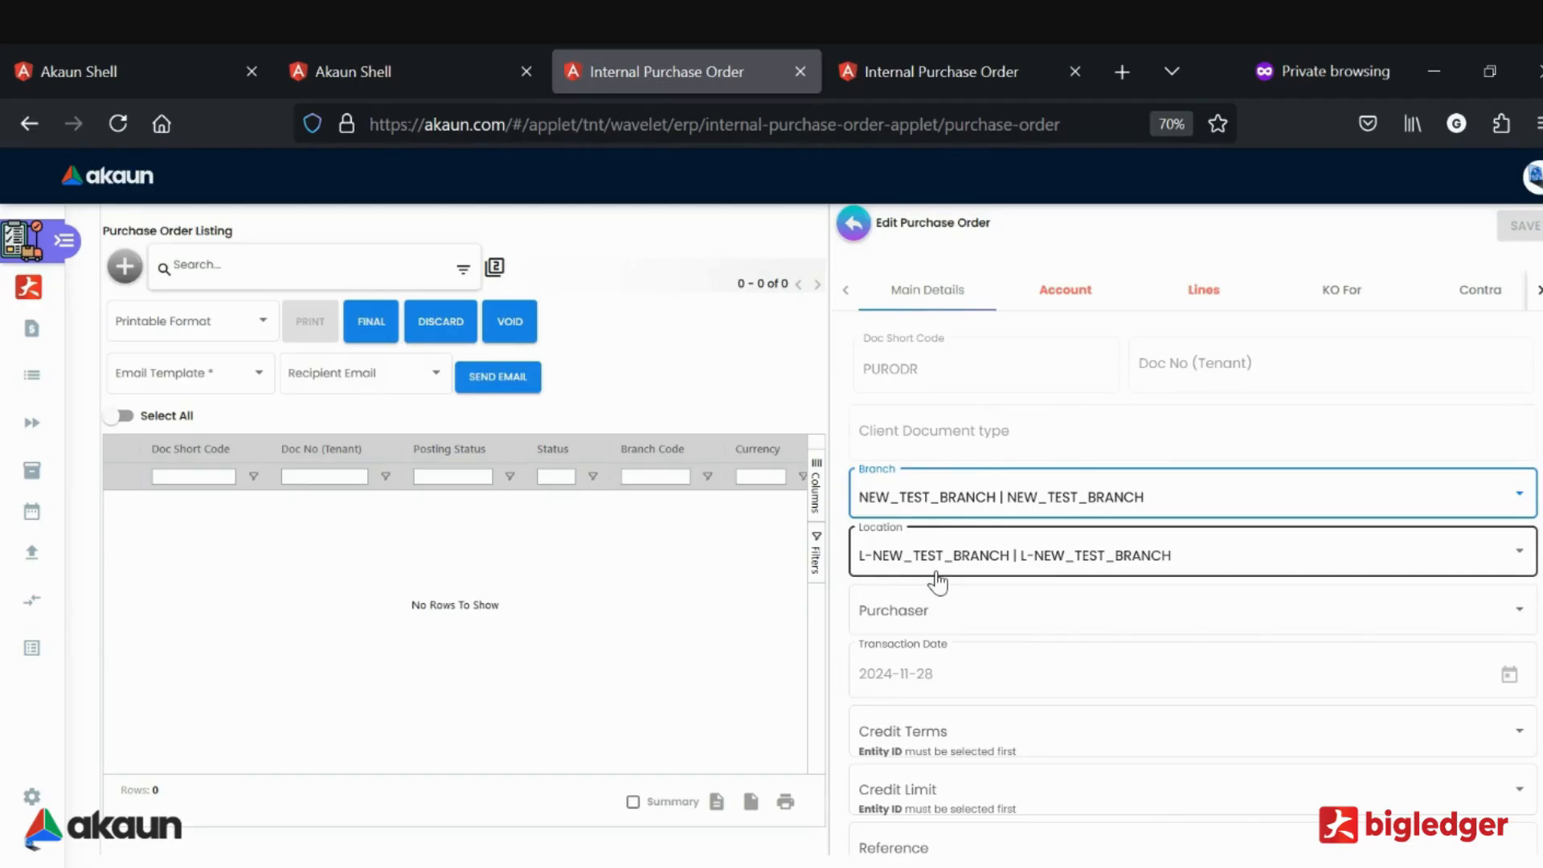
{"action": "left_click", "coordinate": [1002, 506]}
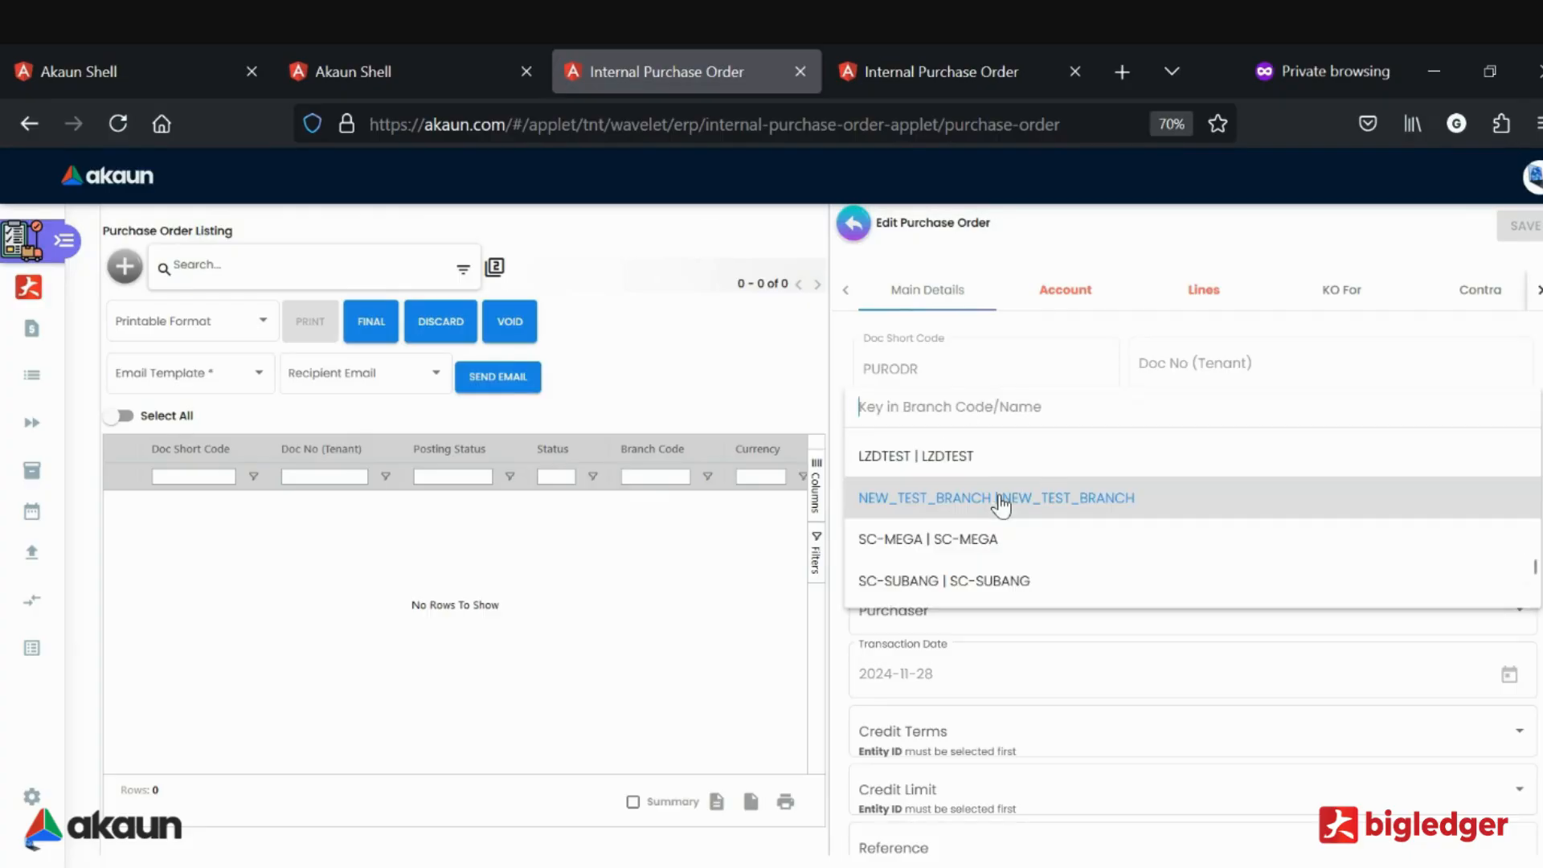
{"action": "left_click", "coordinate": [763, 613]}
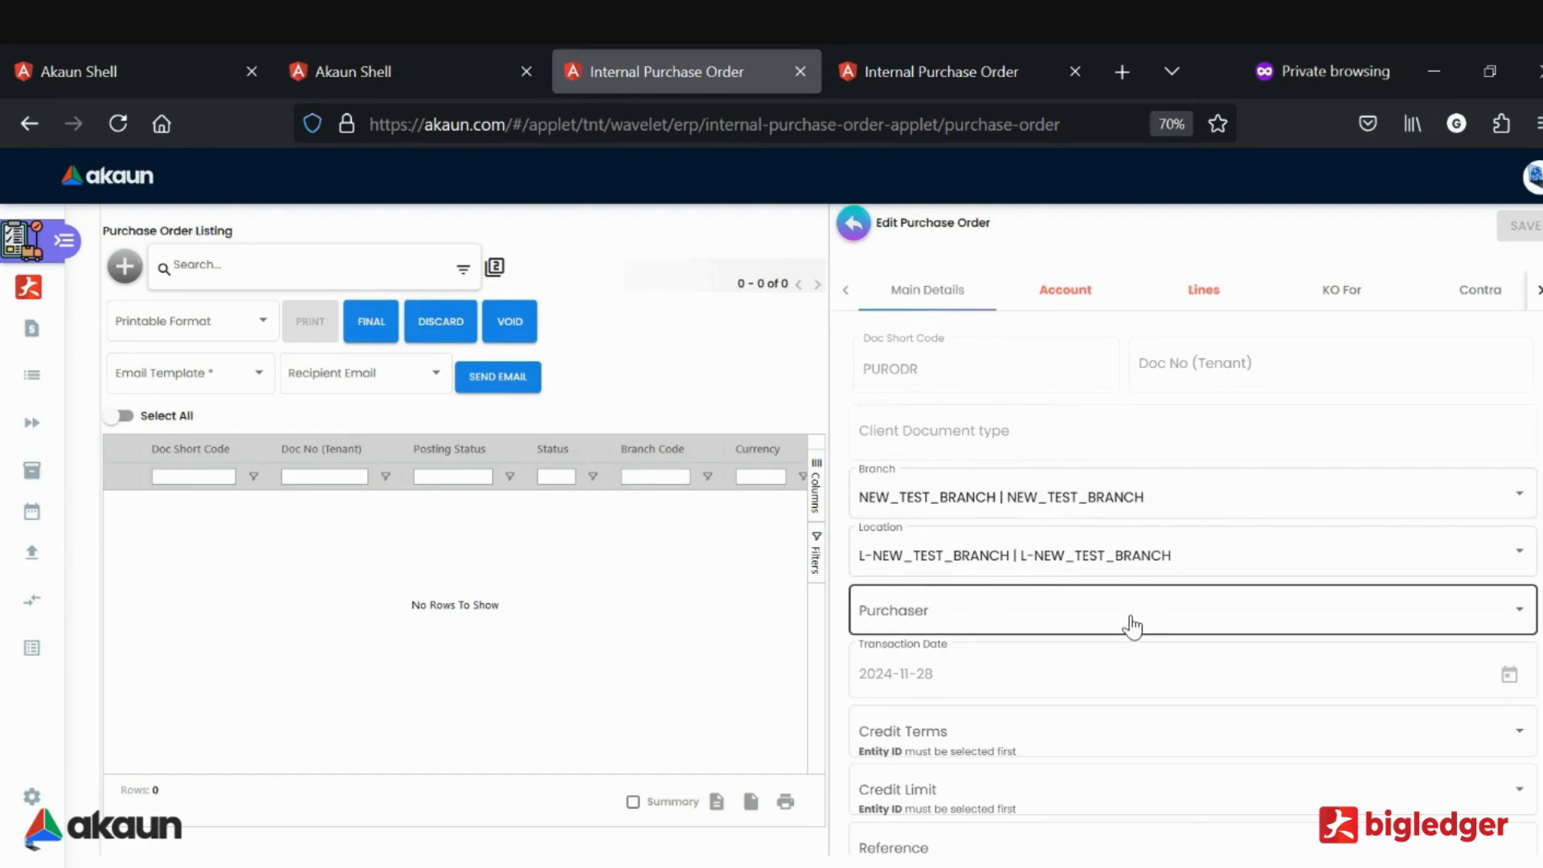
Go to the order's account entity details and bring up the supplier list for the Entity Id
{"action": "scroll", "coordinate": [1131, 626], "scroll_direction": "down", "scroll_amount": 5}
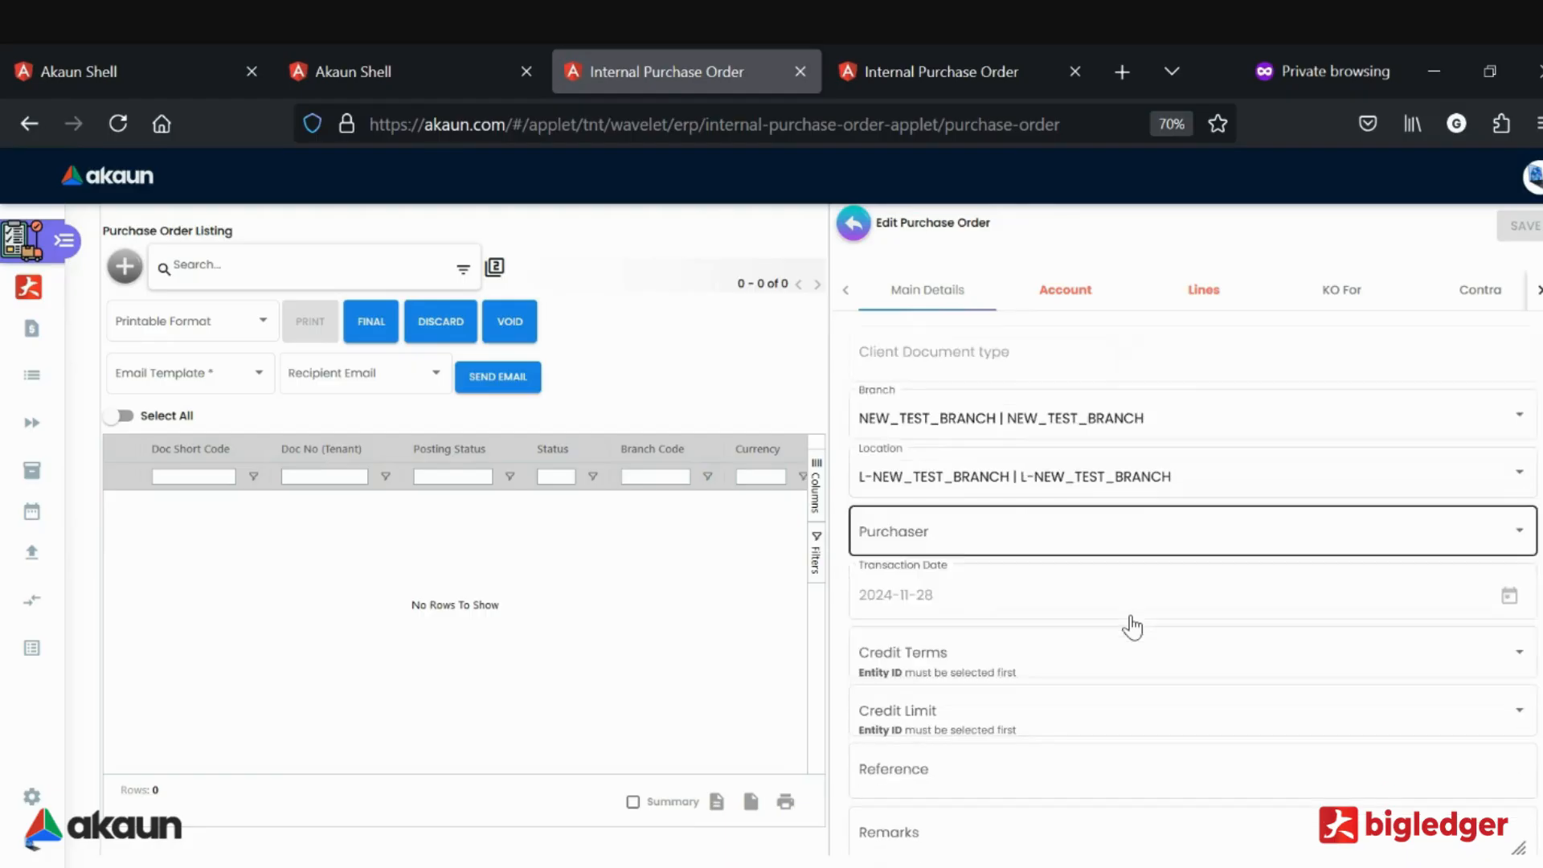
{"action": "left_click", "coordinate": [1106, 297]}
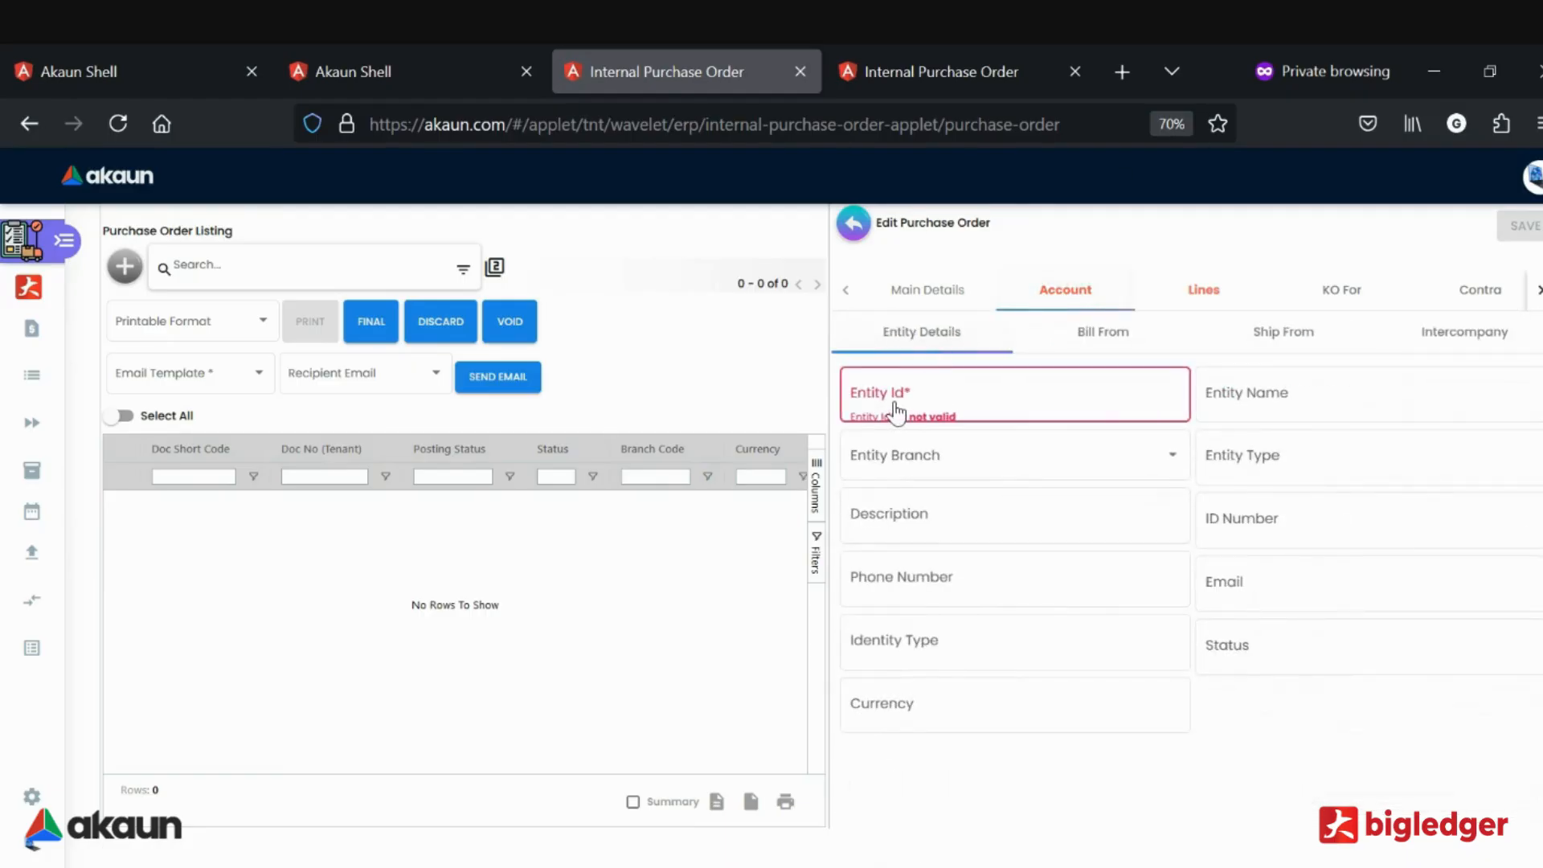
{"action": "left_click", "coordinate": [897, 412]}
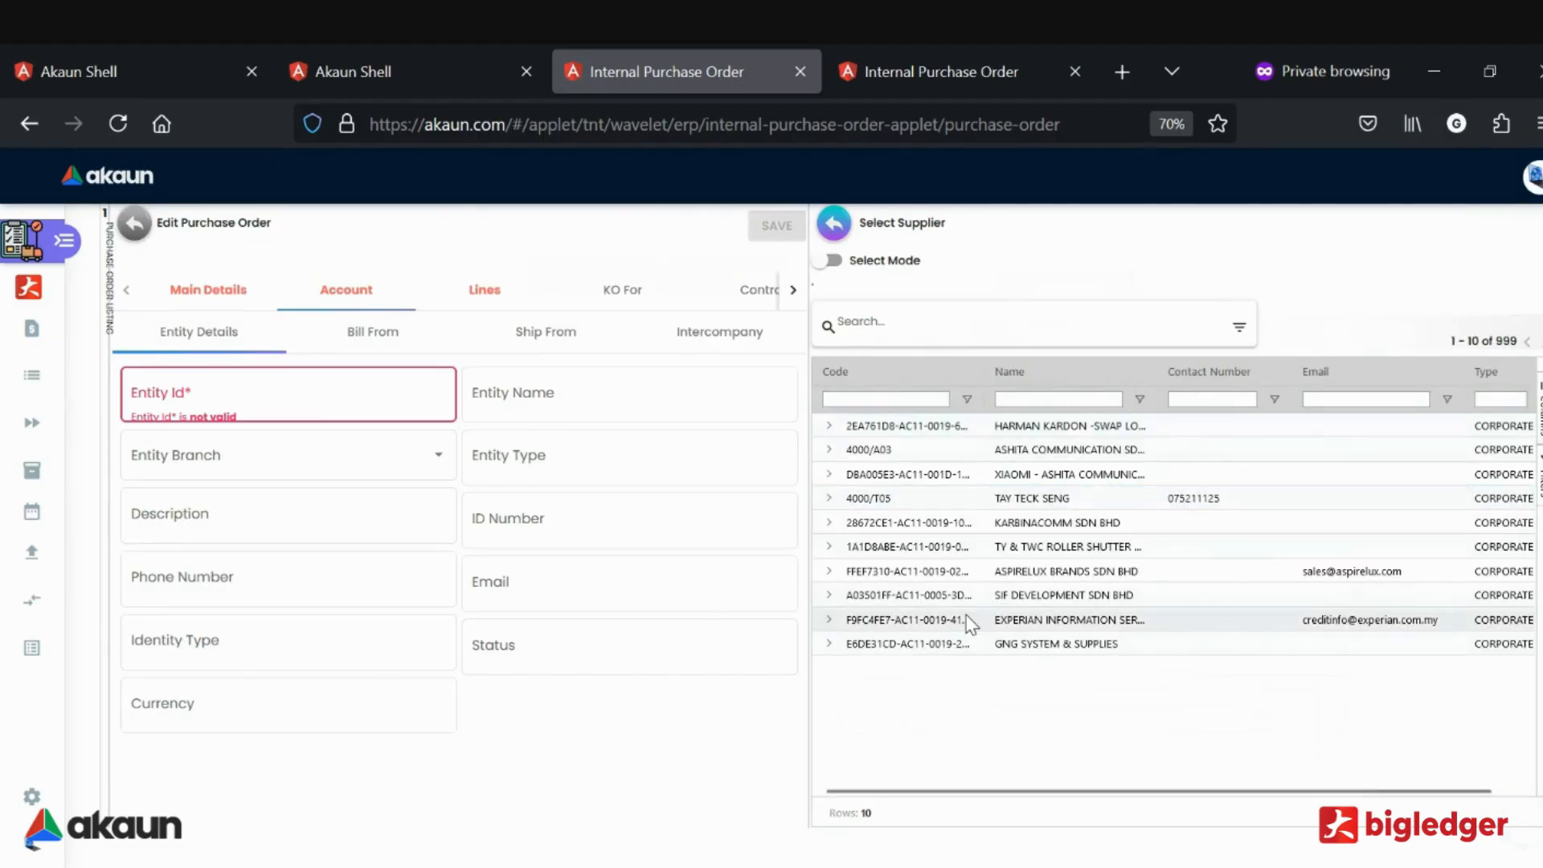
{"action": "left_click_drag", "start_coordinate": [1029, 794], "coordinate": [874, 782]}
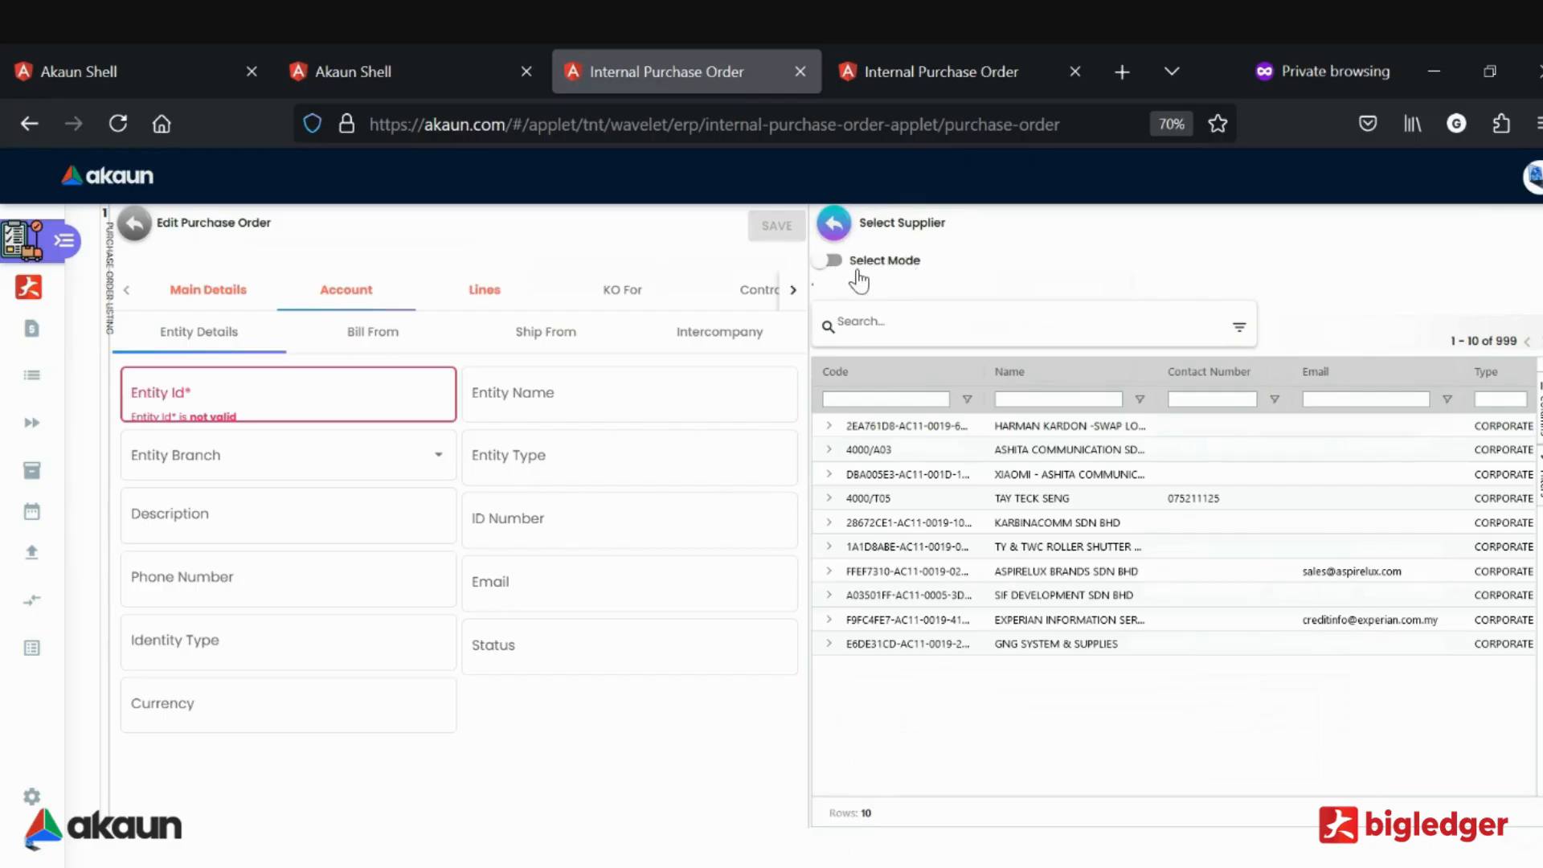
Review the new-supplier form's fields through Create/Edit Mode, then return the supplier list to Select Mode
{"action": "left_click", "coordinate": [898, 265]}
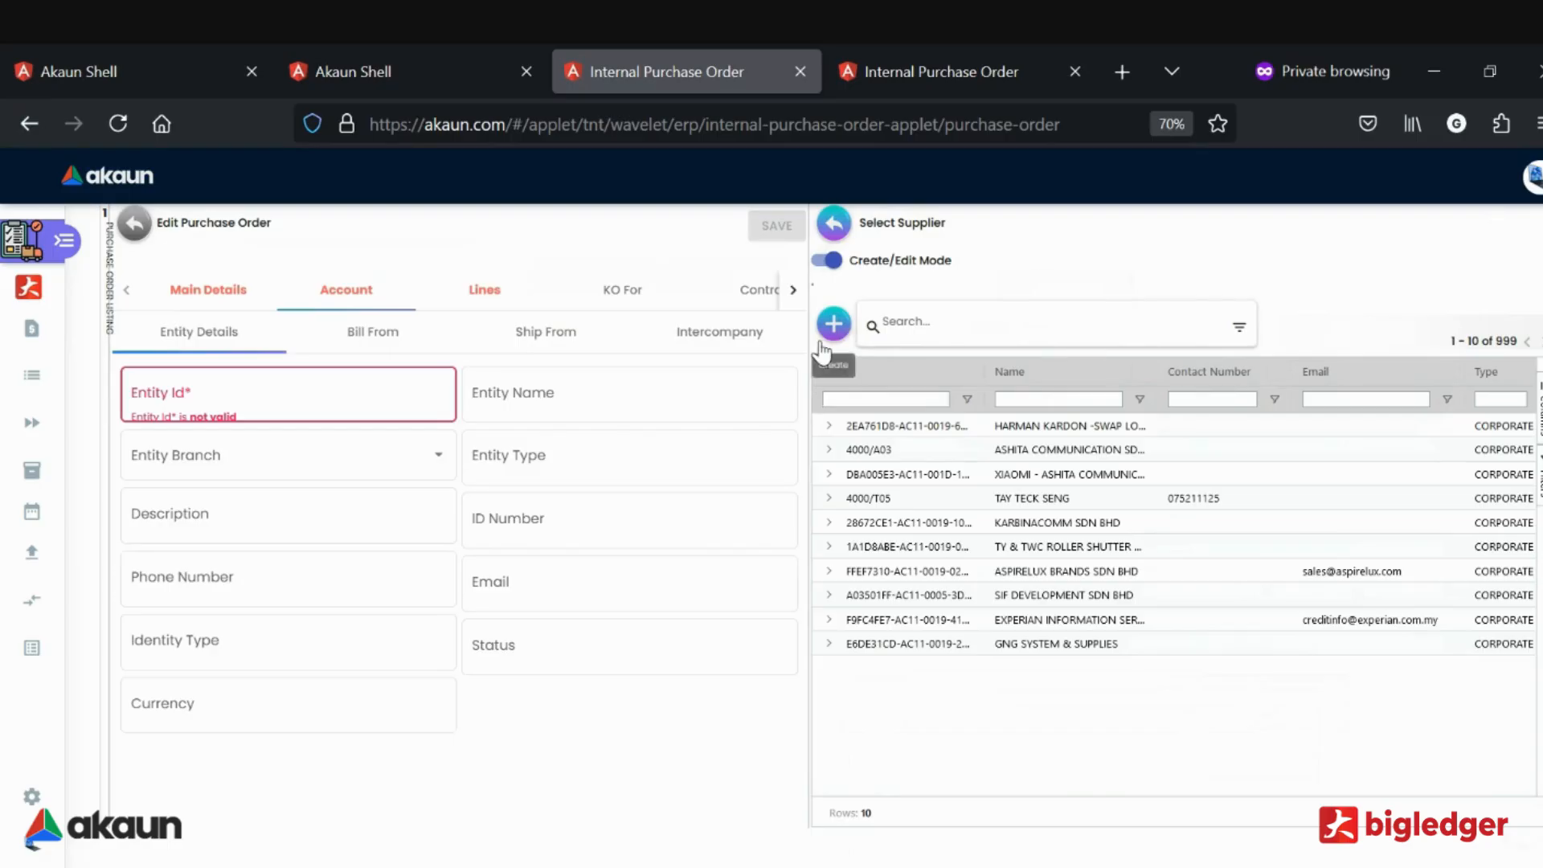
{"action": "left_click", "coordinate": [836, 324]}
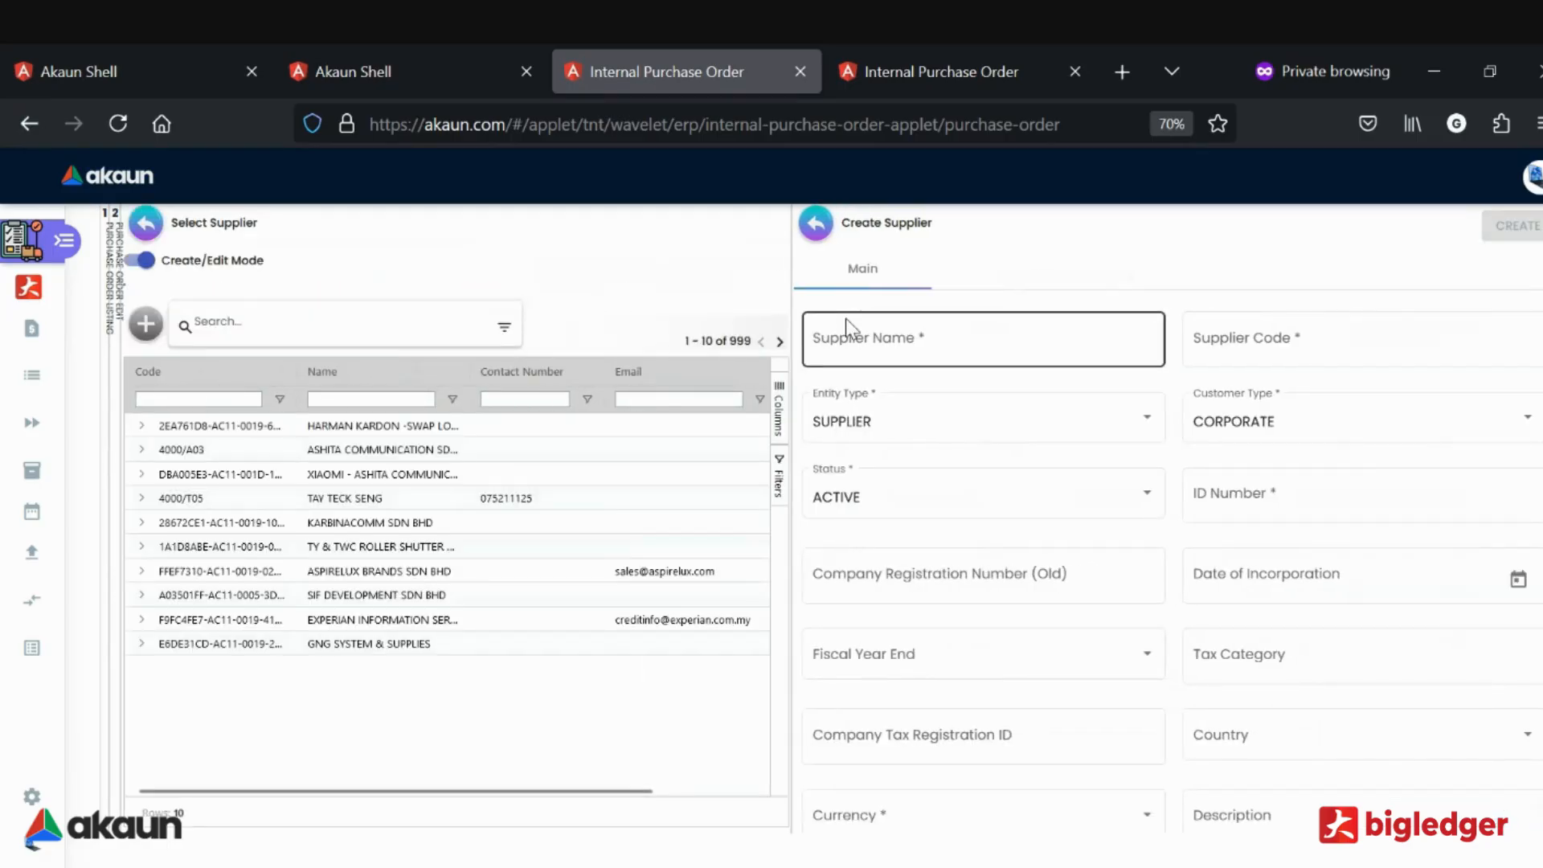
{"action": "left_click", "coordinate": [945, 340]}
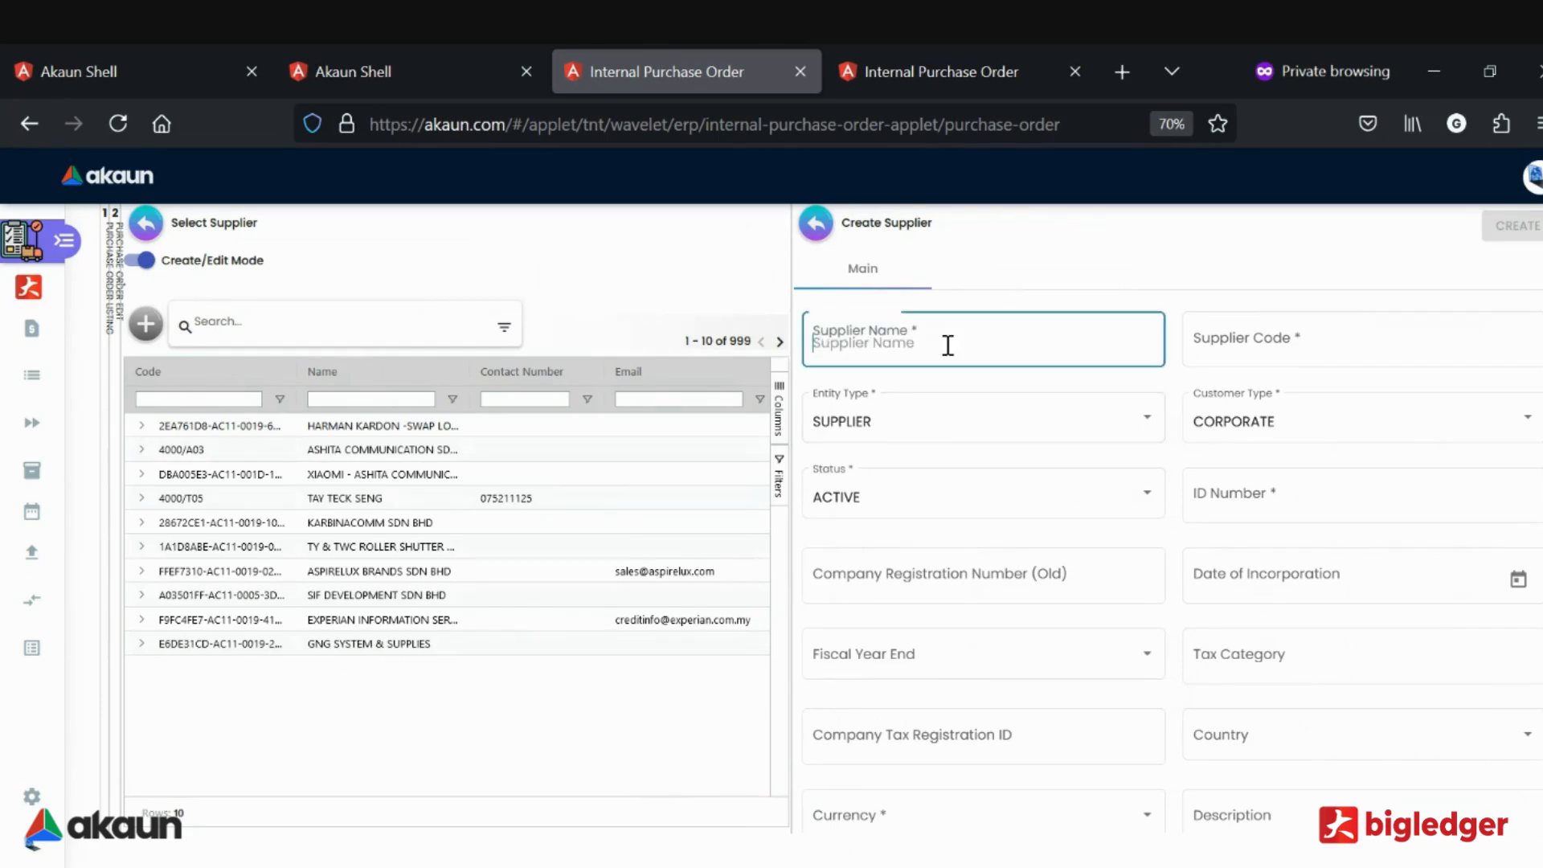
{"action": "scroll", "coordinate": [1268, 551], "scroll_direction": "down", "scroll_amount": 5}
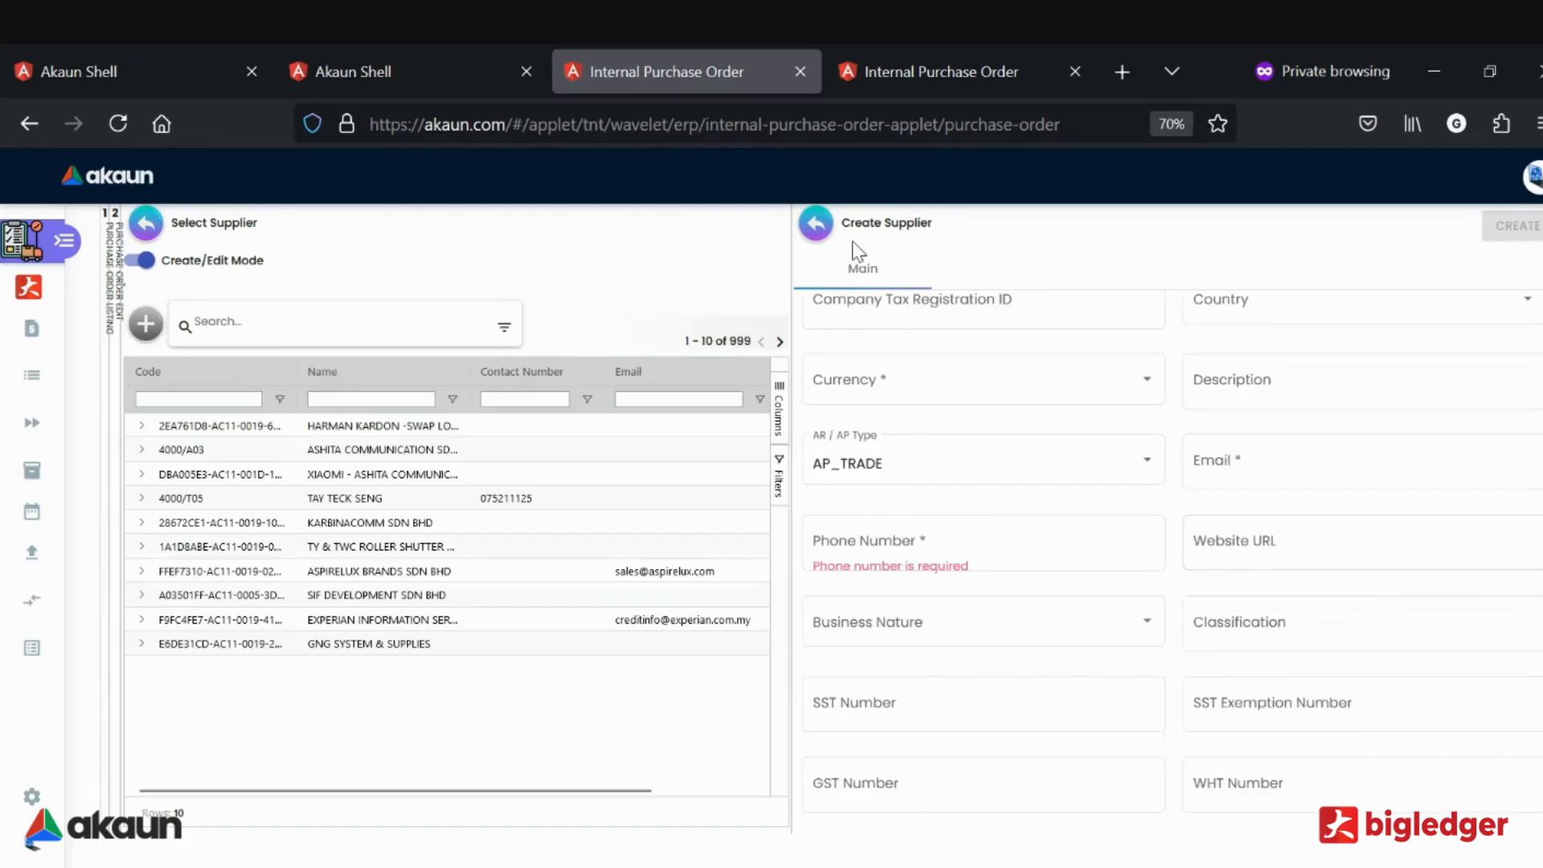
{"action": "left_click", "coordinate": [816, 225]}
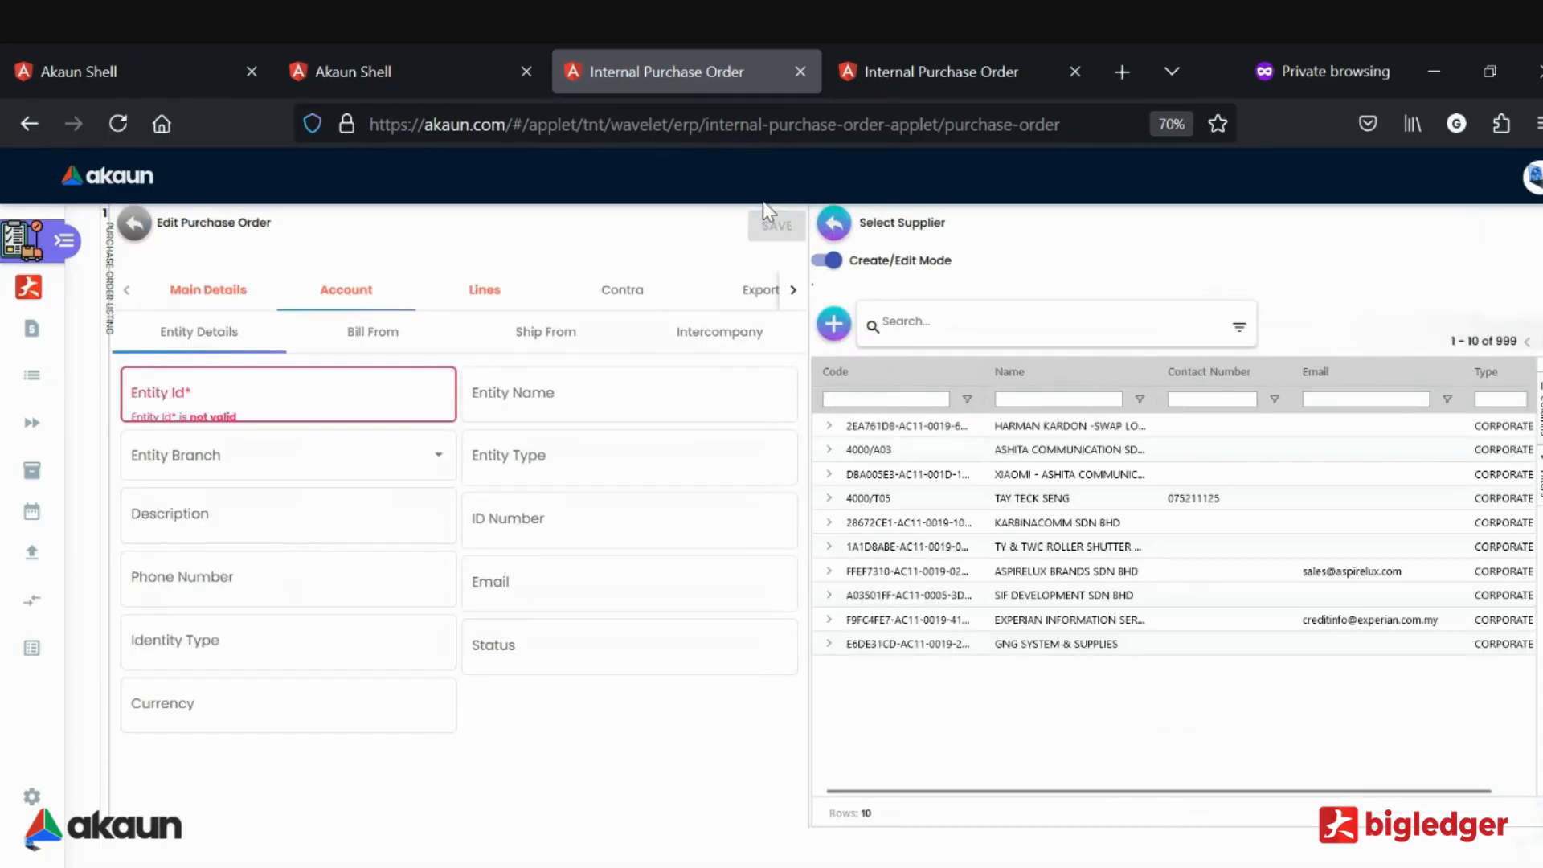
{"action": "left_click", "coordinate": [826, 261]}
Assign the fourth supplier in the list as the purchase order's entity
{"action": "left_click", "coordinate": [1045, 498]}
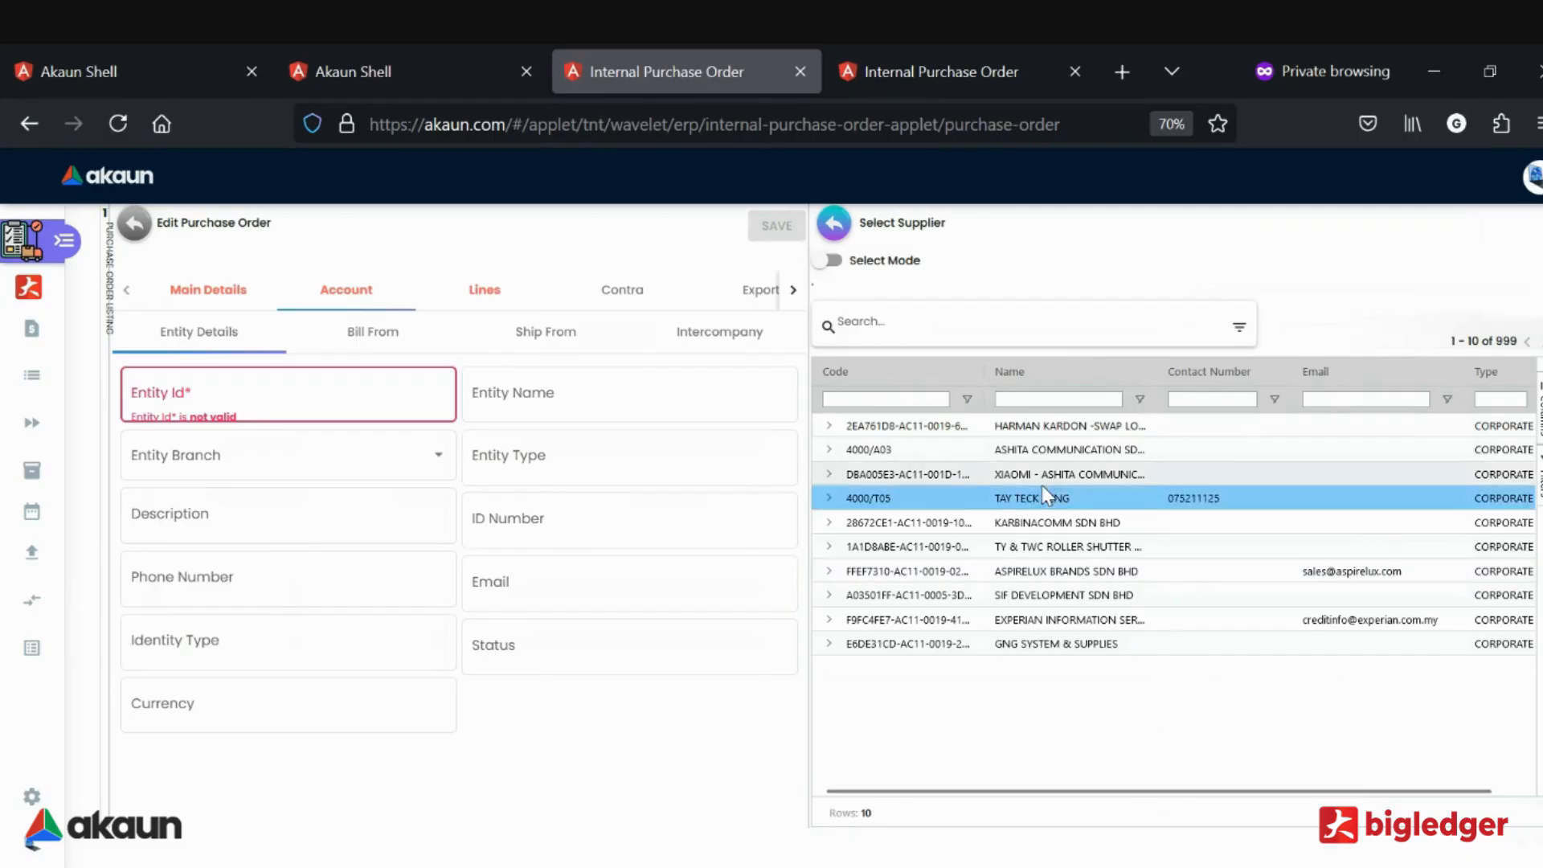
{"action": "left_click", "coordinate": [739, 444]}
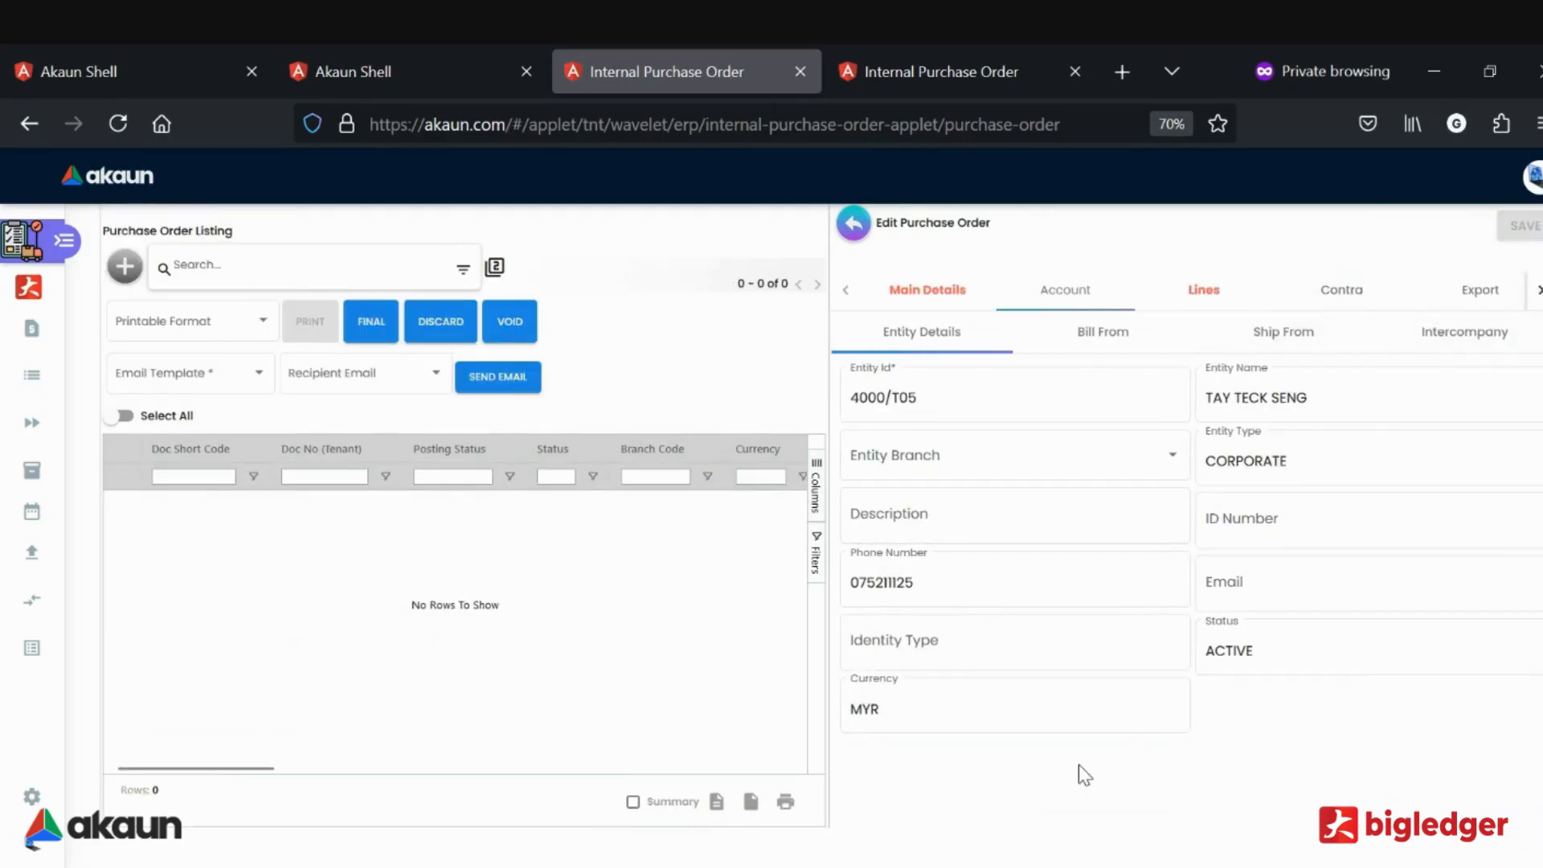
Start a new order line with the item HSO-ROG-PHONE 3 LIGHTING CASE
{"action": "left_click", "coordinate": [1222, 304]}
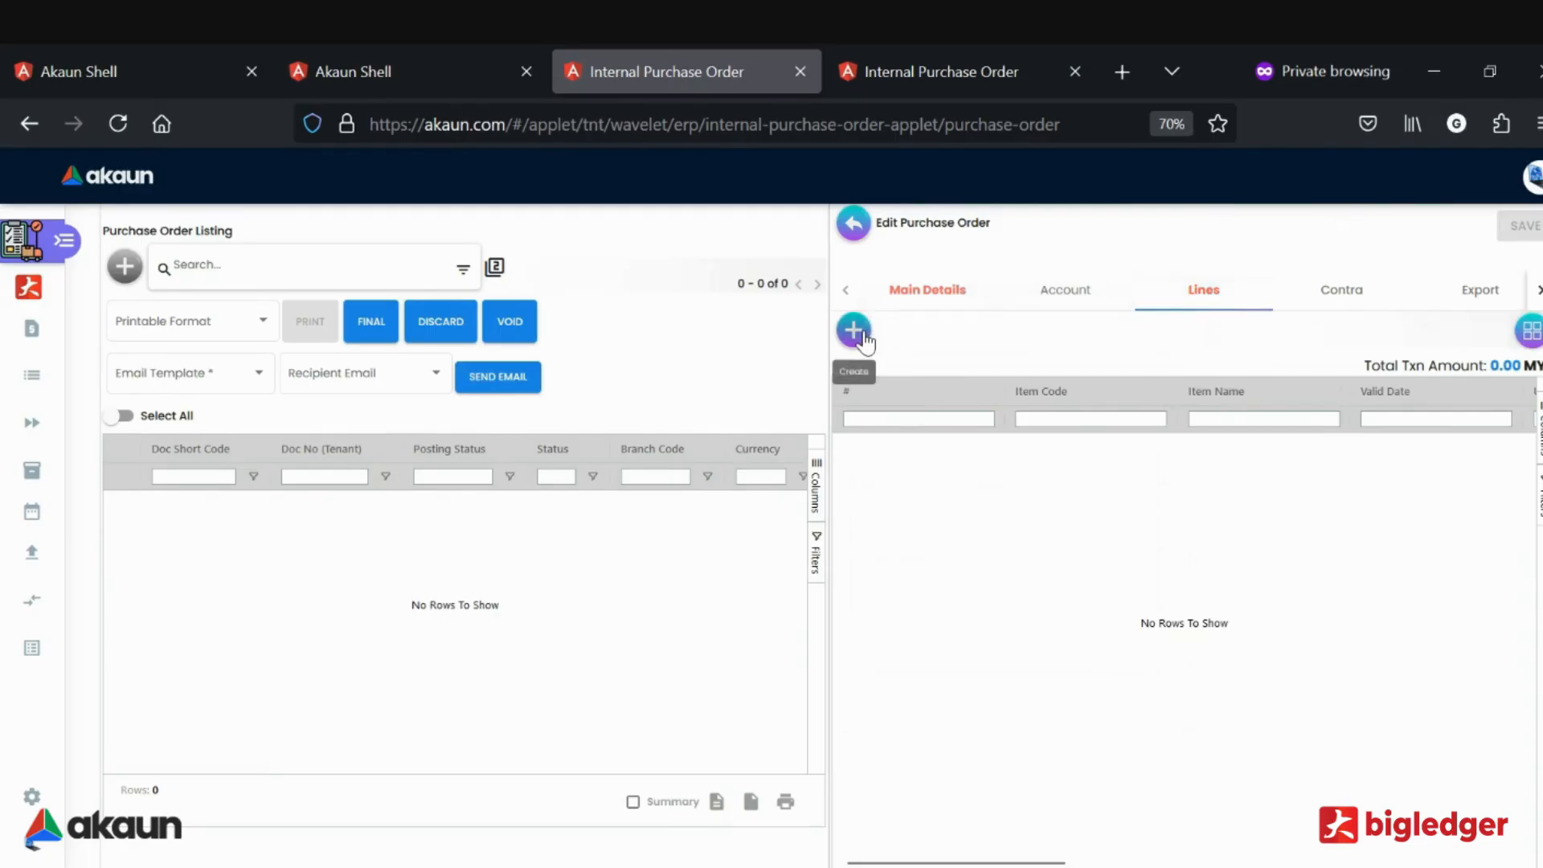
{"action": "left_click", "coordinate": [853, 330]}
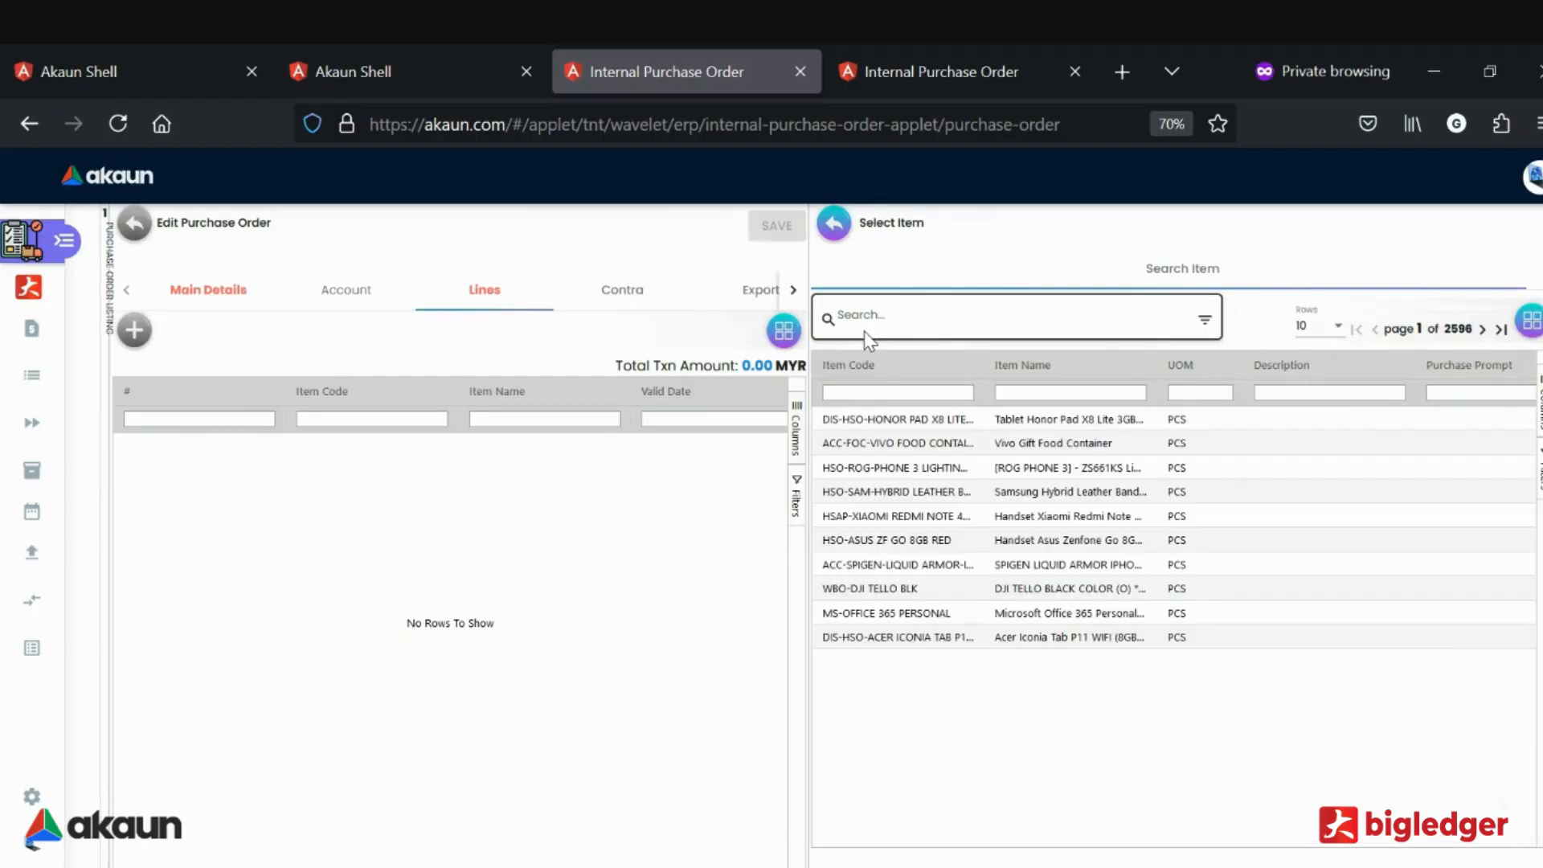
{"action": "left_click", "coordinate": [1055, 470]}
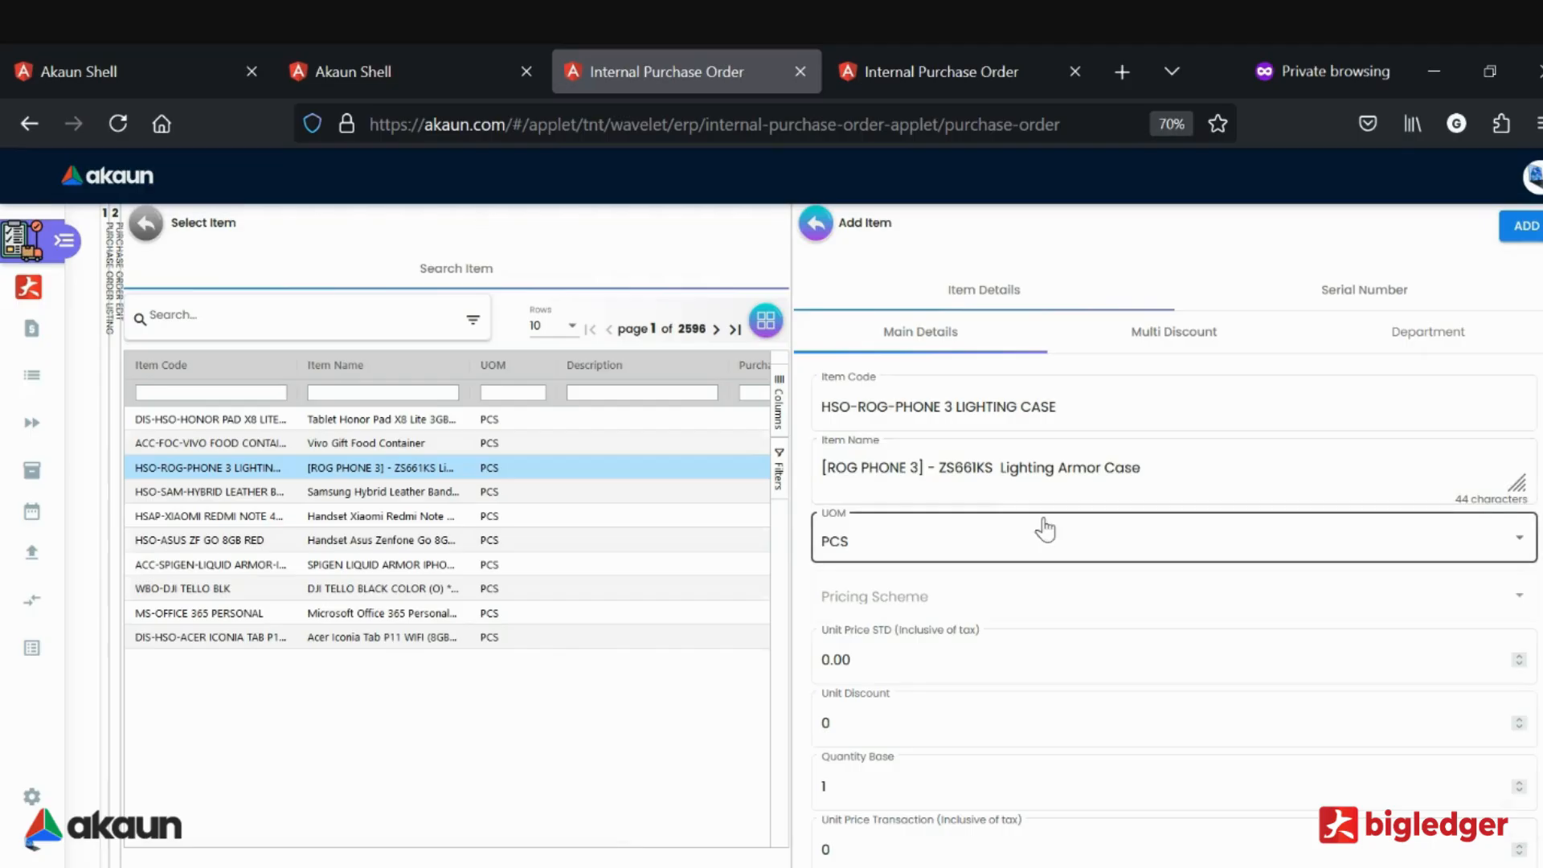
Set the item's Unit Price Transaction (Inclusive of tax) to 10
{"action": "scroll", "coordinate": [985, 532], "scroll_direction": "down", "scroll_amount": 3}
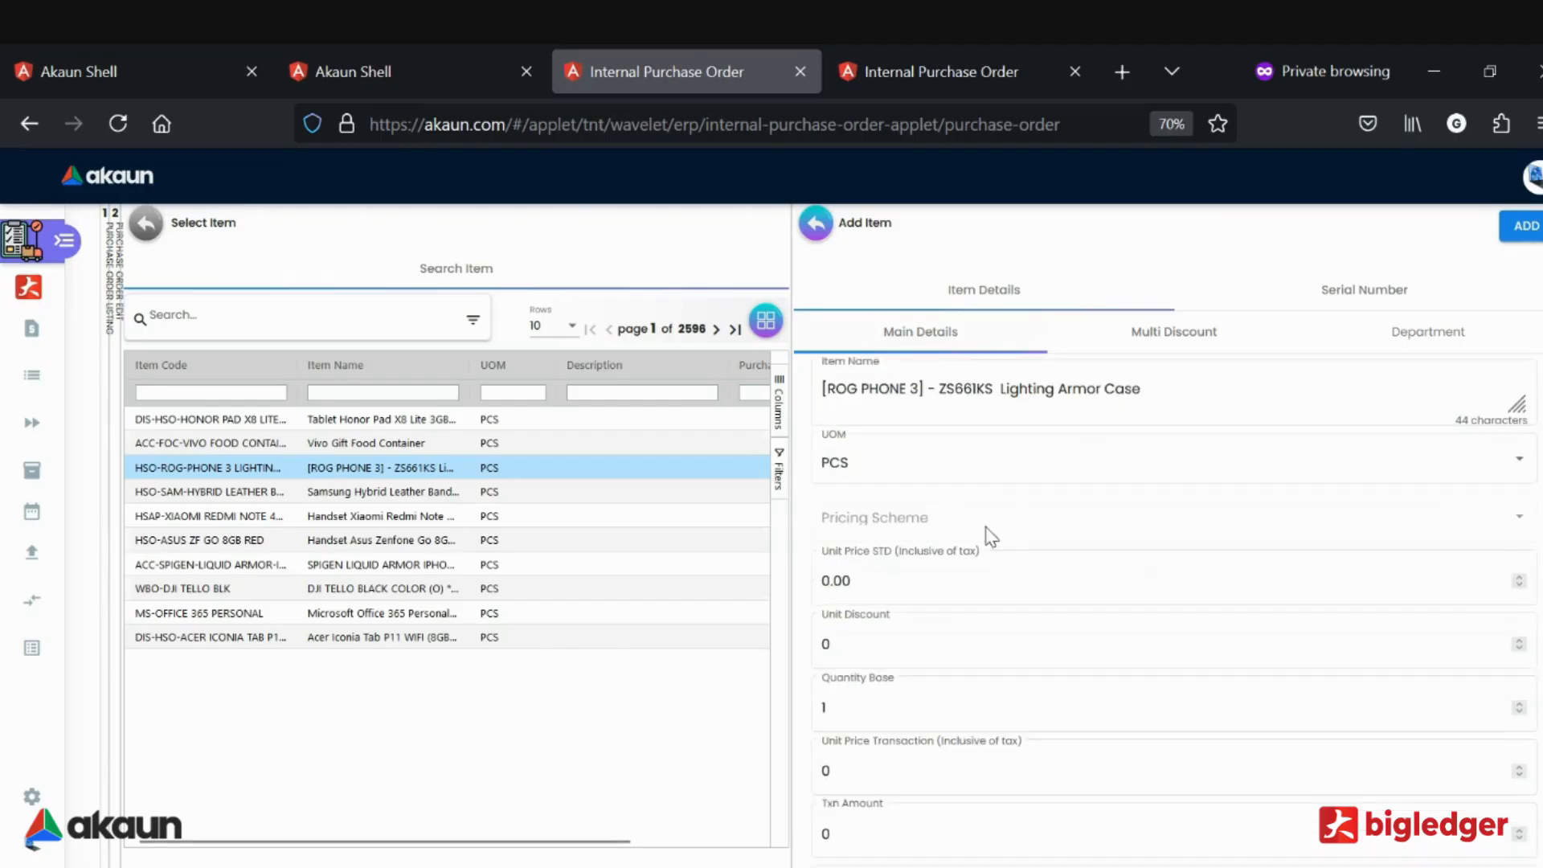
{"action": "left_click", "coordinate": [871, 776]}
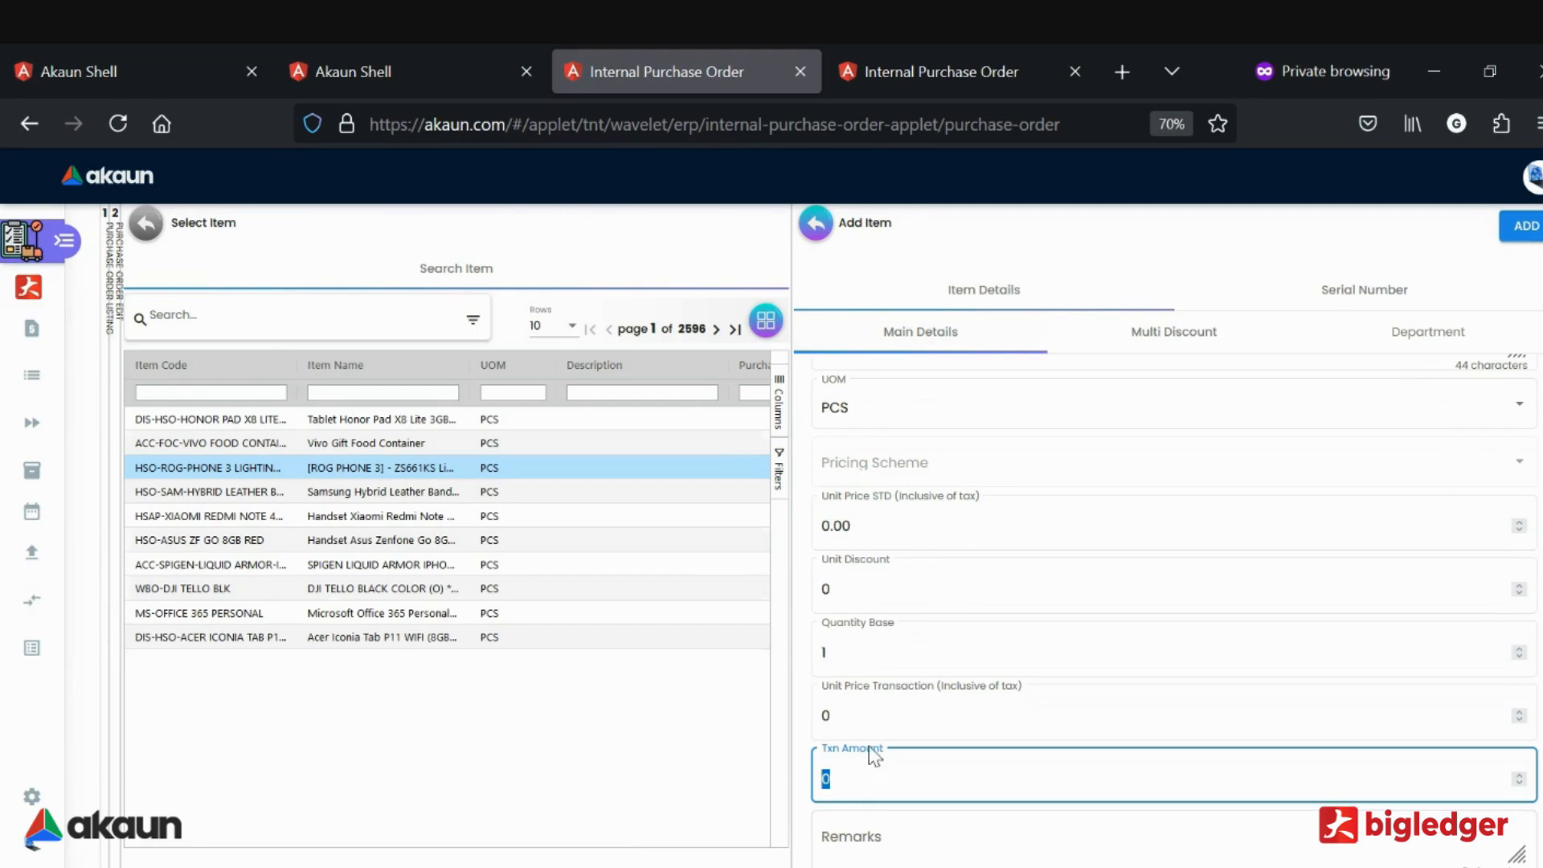
{"action": "left_click", "coordinate": [871, 714]}
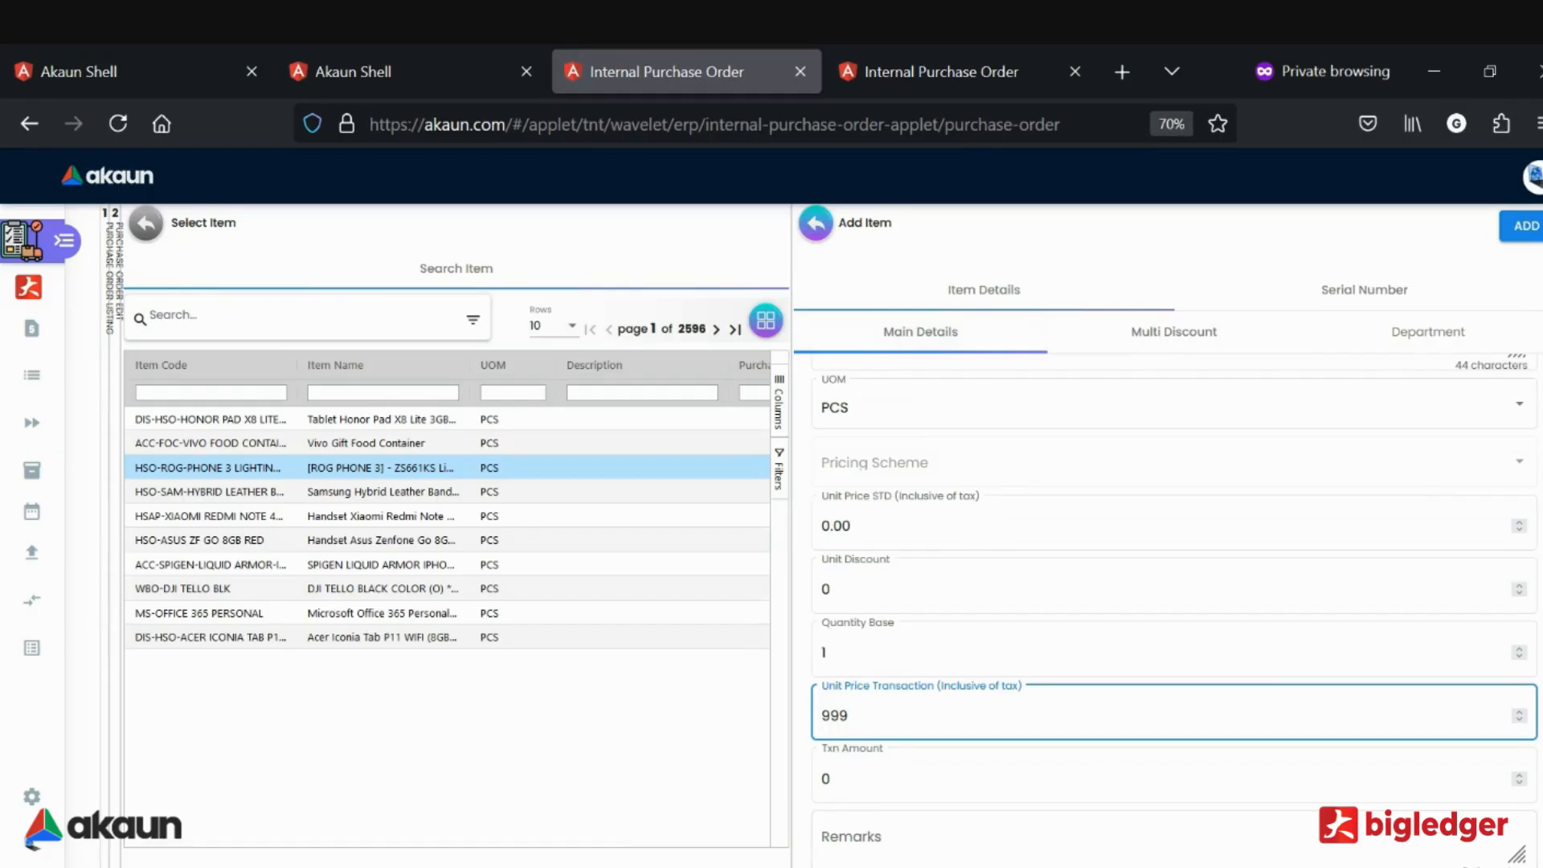
{"action": "key", "text": "BackSpace"}
{"action": "key", "text": "BackSpace"}
{"action": "type", "text": "10"}
{"action": "left_click", "coordinate": [850, 789]}
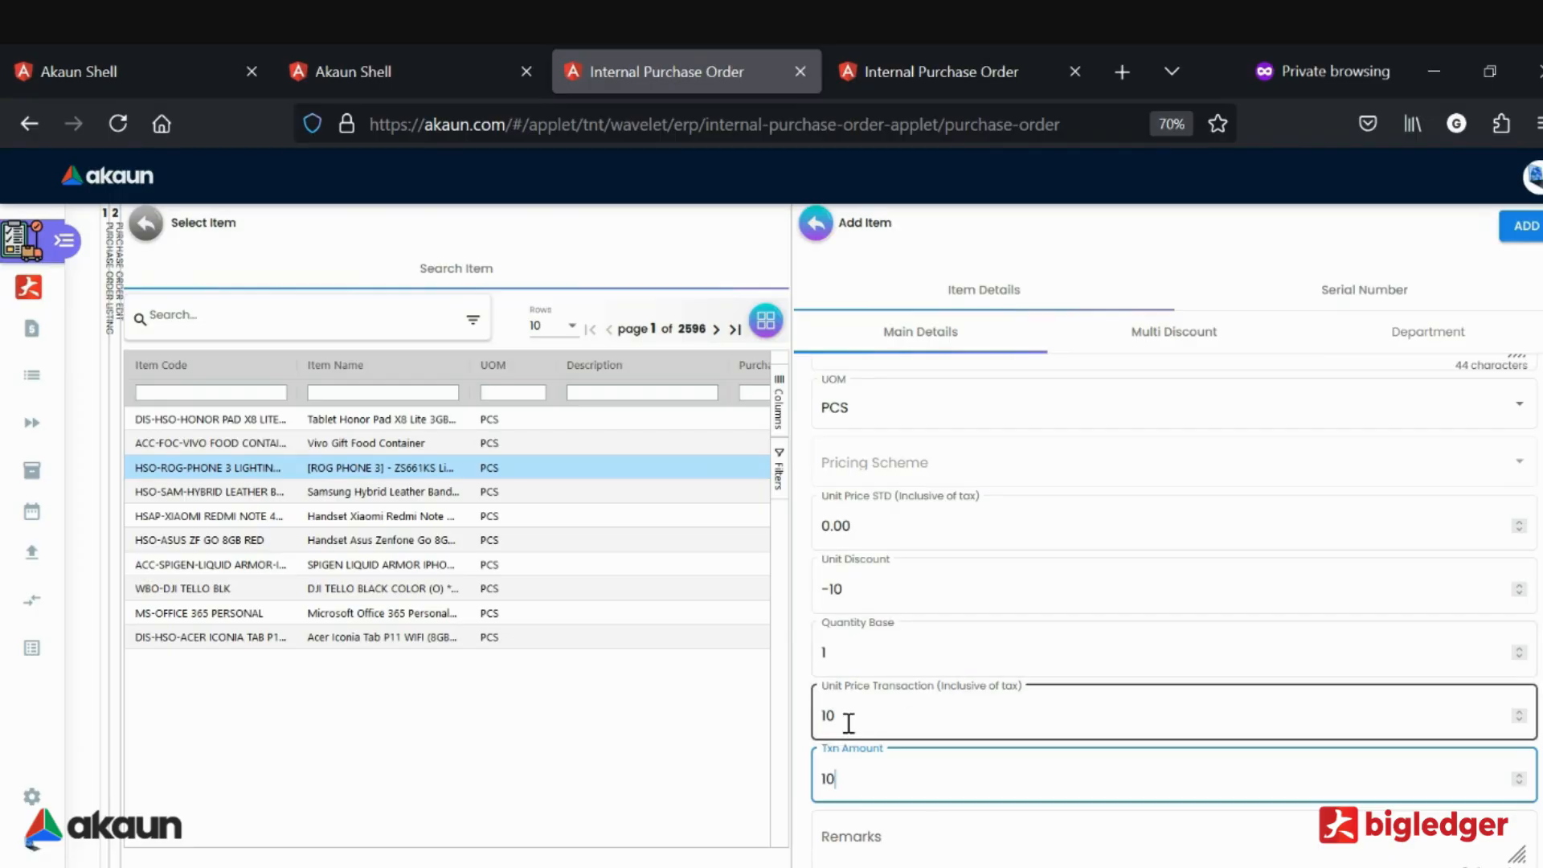
Set the item's Txn Amount to 900
{"action": "left_click_drag", "start_coordinate": [842, 778], "coordinate": [769, 776]}
{"action": "type", "text": "900"}
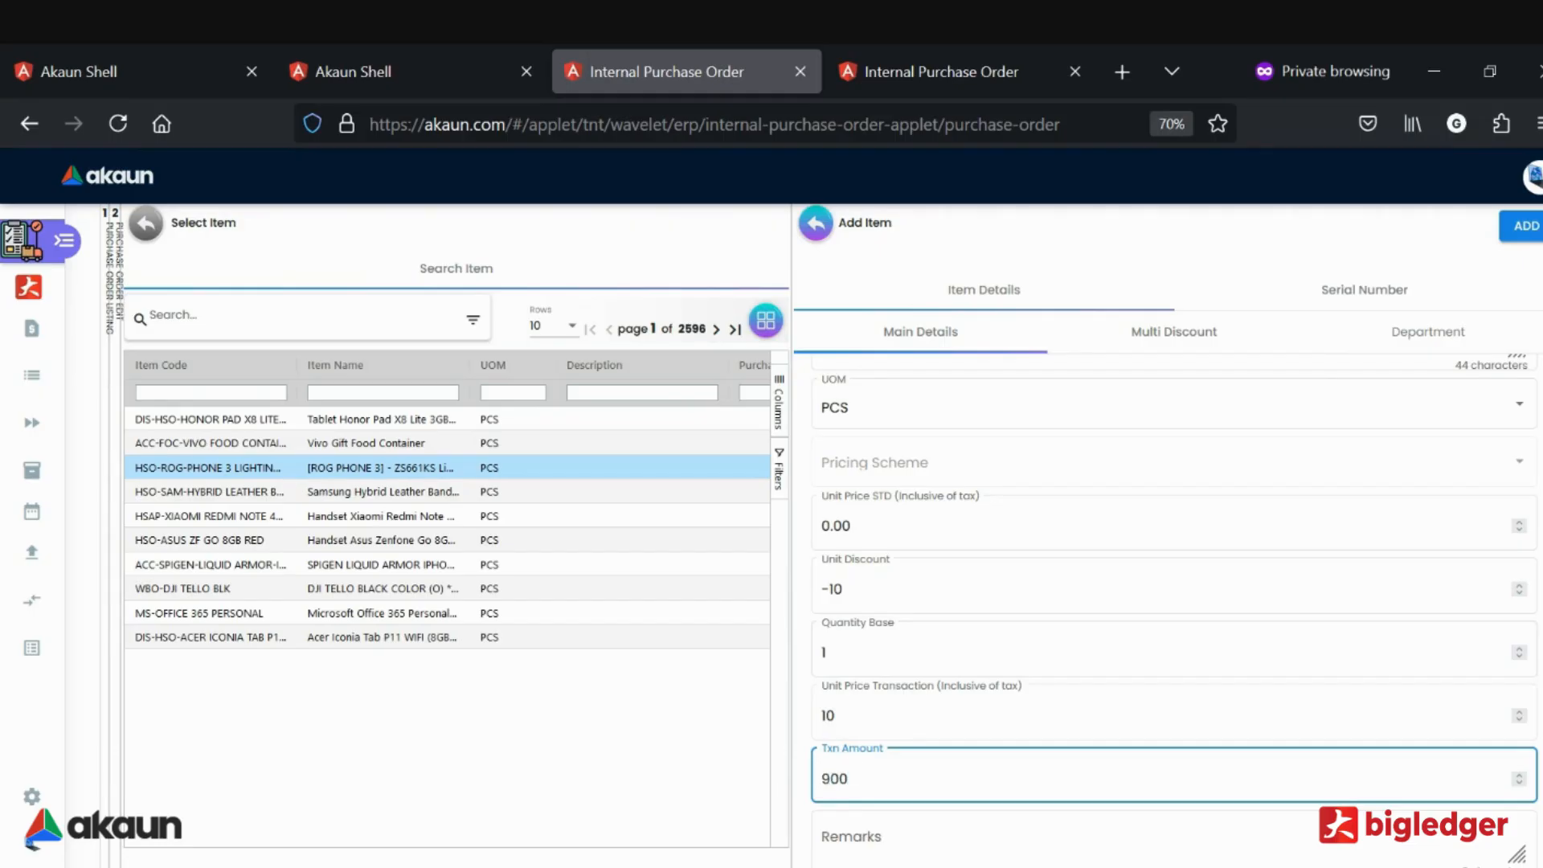
{"action": "left_click", "coordinate": [806, 745]}
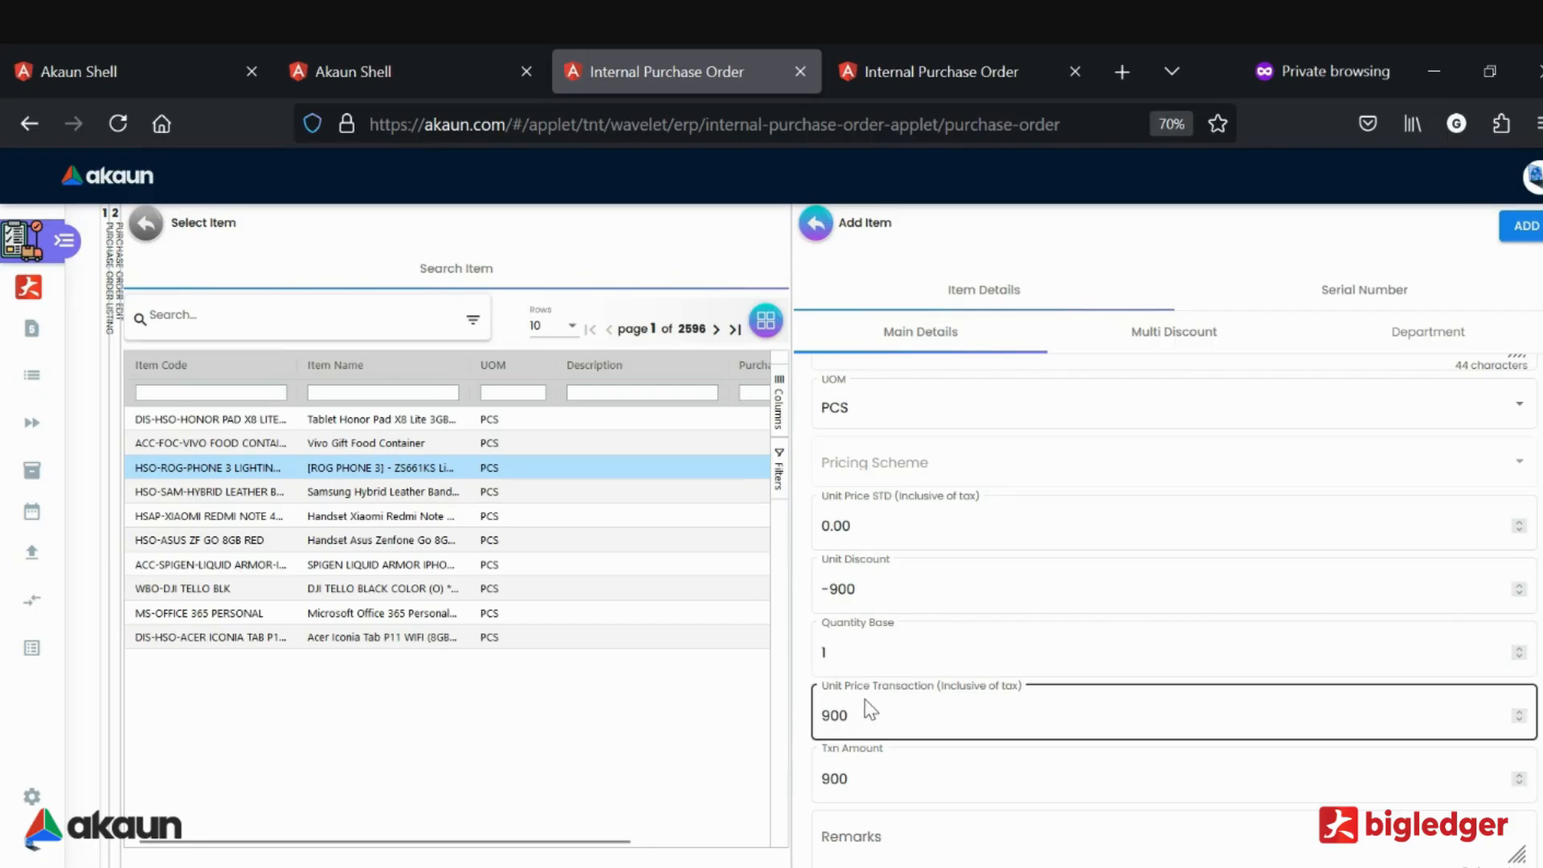
Set the item's Quantity Base to 10 and add the line to the purchase order
{"action": "left_click", "coordinate": [848, 654]}
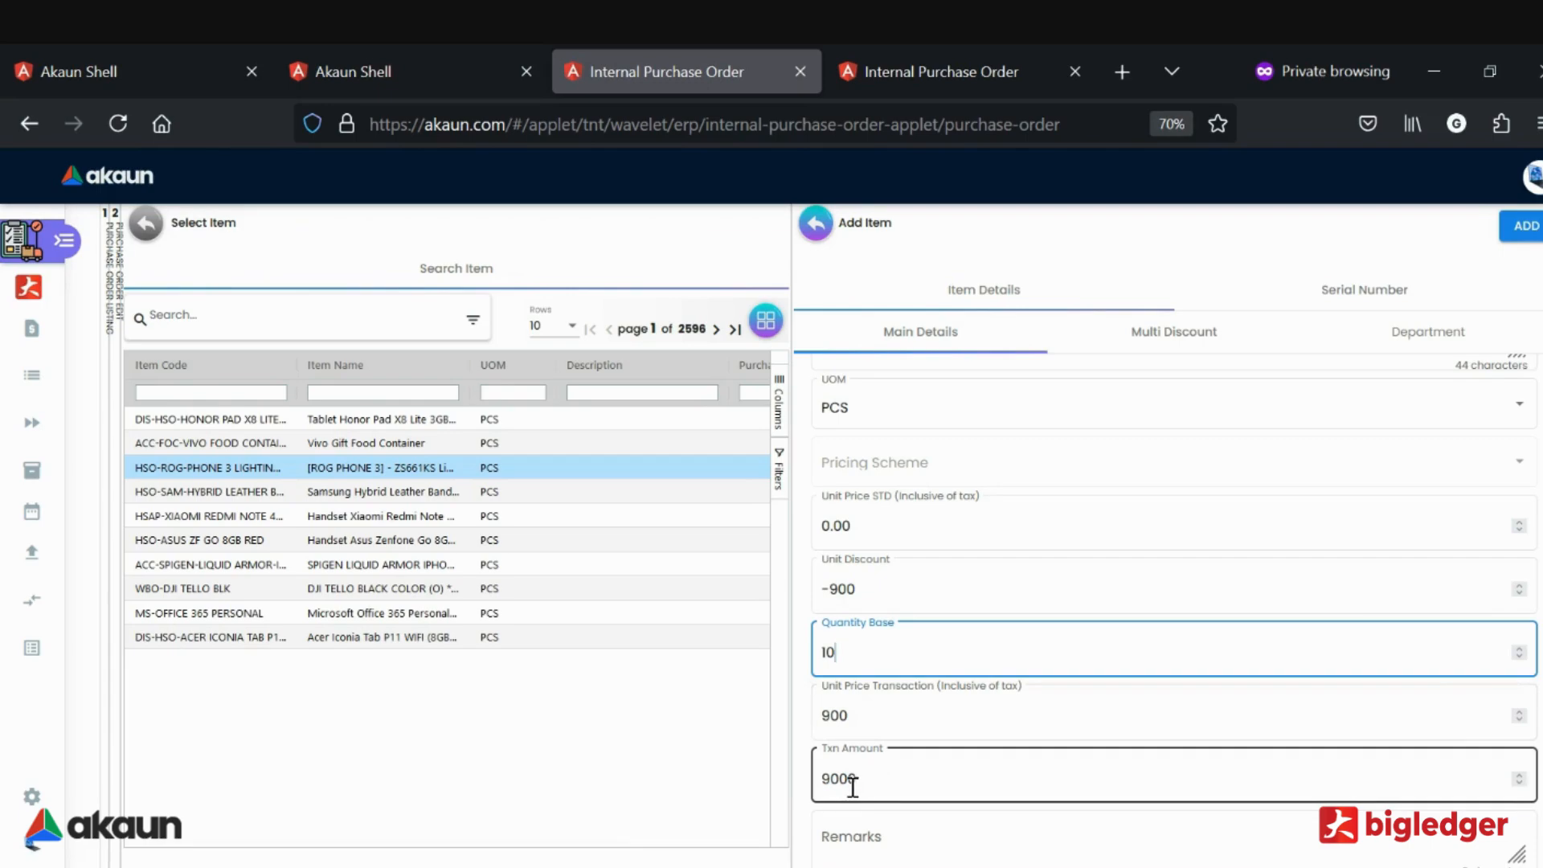
{"action": "left_click", "coordinate": [1526, 235]}
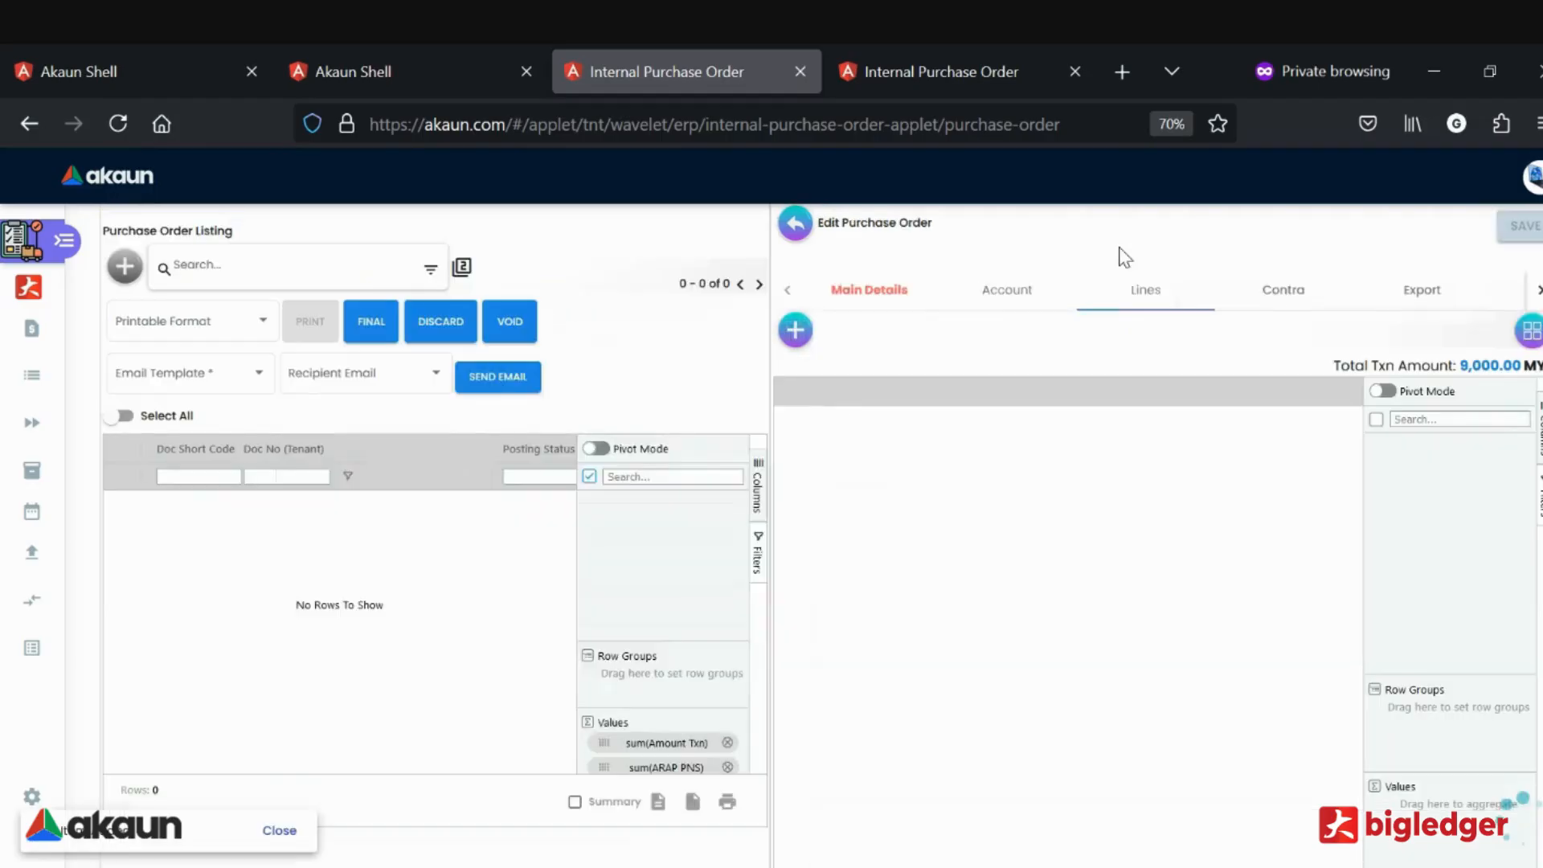
Set the order's branch to NEW_TEST_BRANCH and its location to L-NEW_TEST_BRANCH in the main details, and save the order
{"action": "left_click", "coordinate": [898, 299]}
{"action": "left_click", "coordinate": [964, 482]}
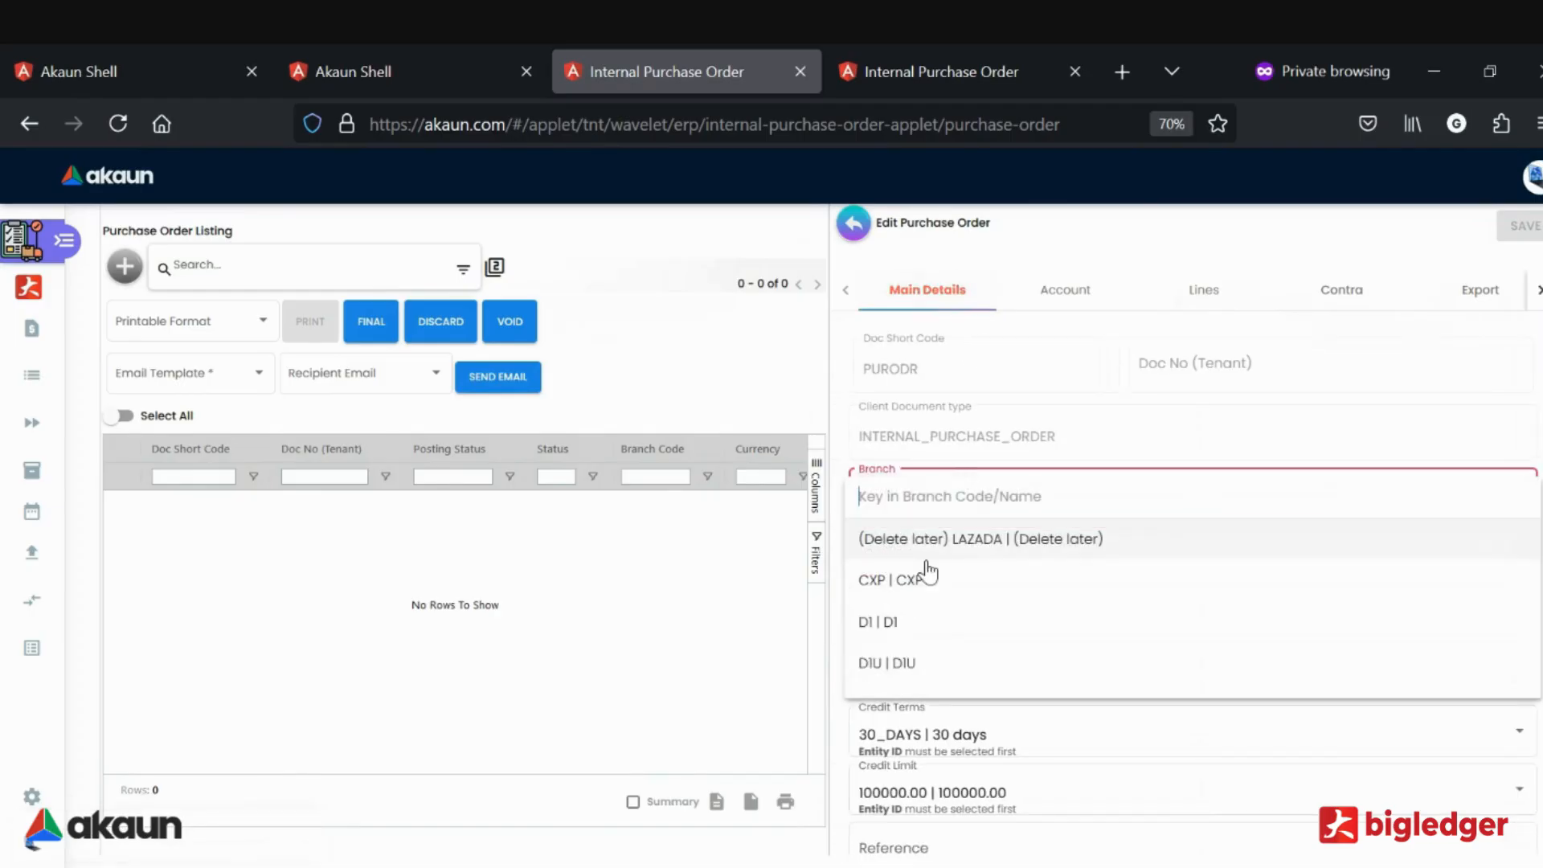
{"action": "type", "text": "tes"}
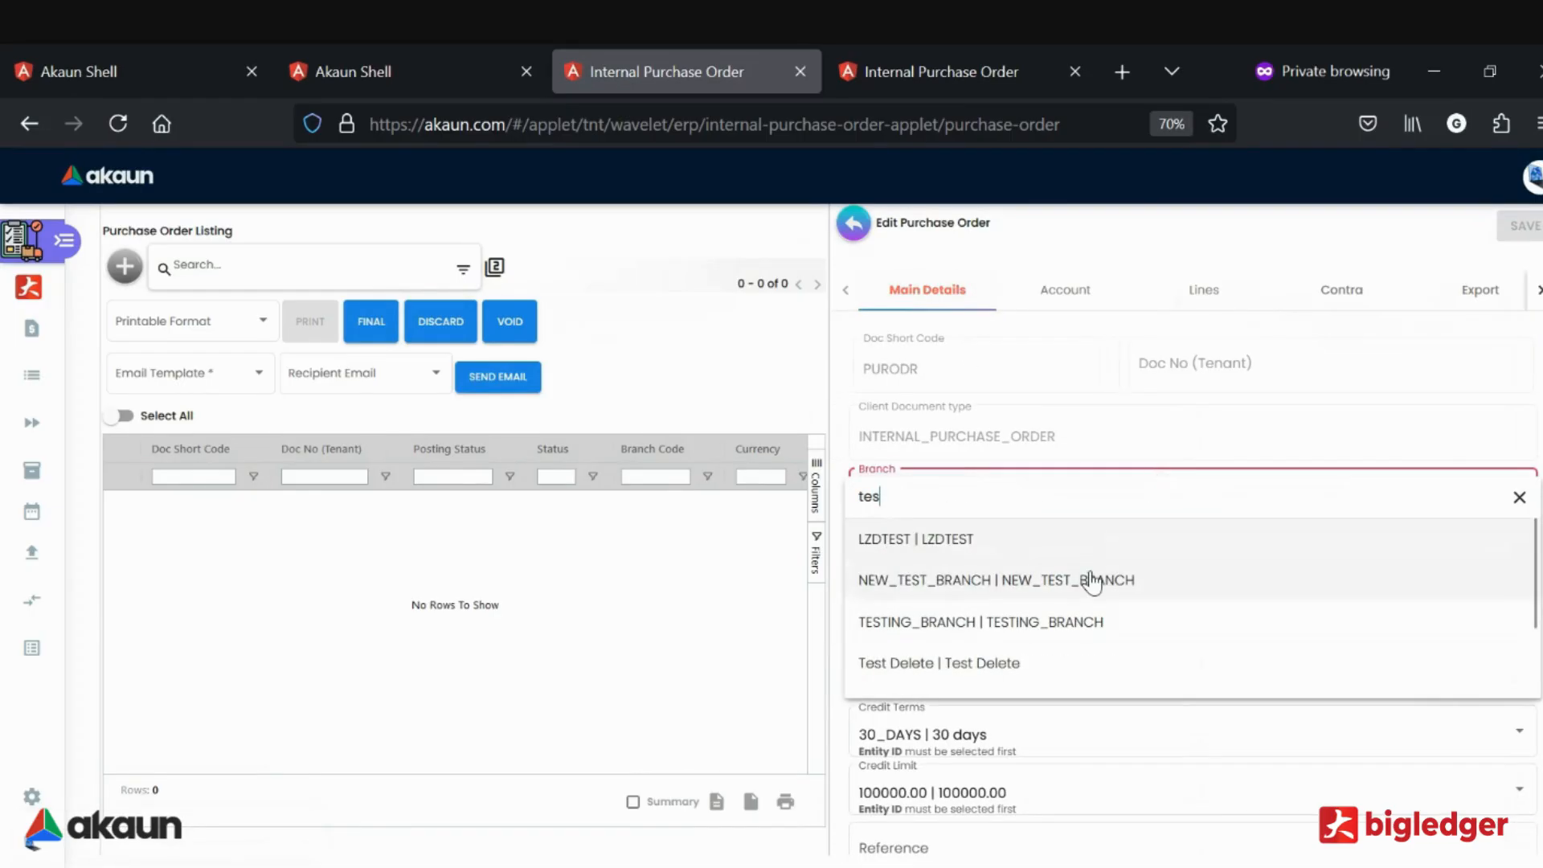
{"action": "left_click", "coordinate": [1092, 580]}
{"action": "left_click", "coordinate": [1093, 555]}
{"action": "left_click", "coordinate": [1097, 556]}
{"action": "left_click", "coordinate": [1519, 228]}
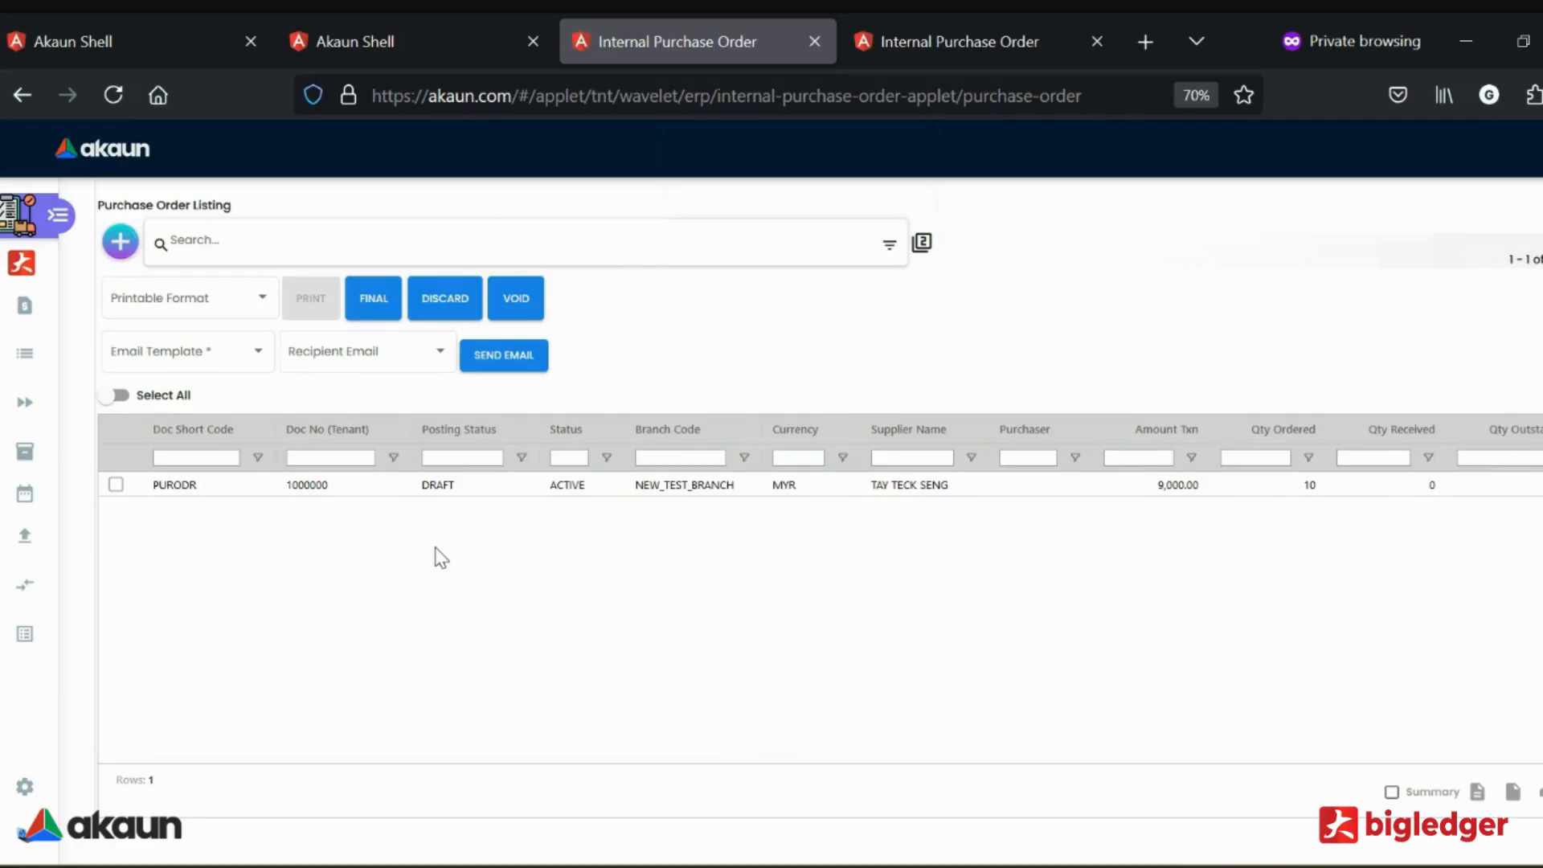
Reopen the draft purchase order and check its account entity, supplier selection list and main details
{"action": "left_click", "coordinate": [484, 483]}
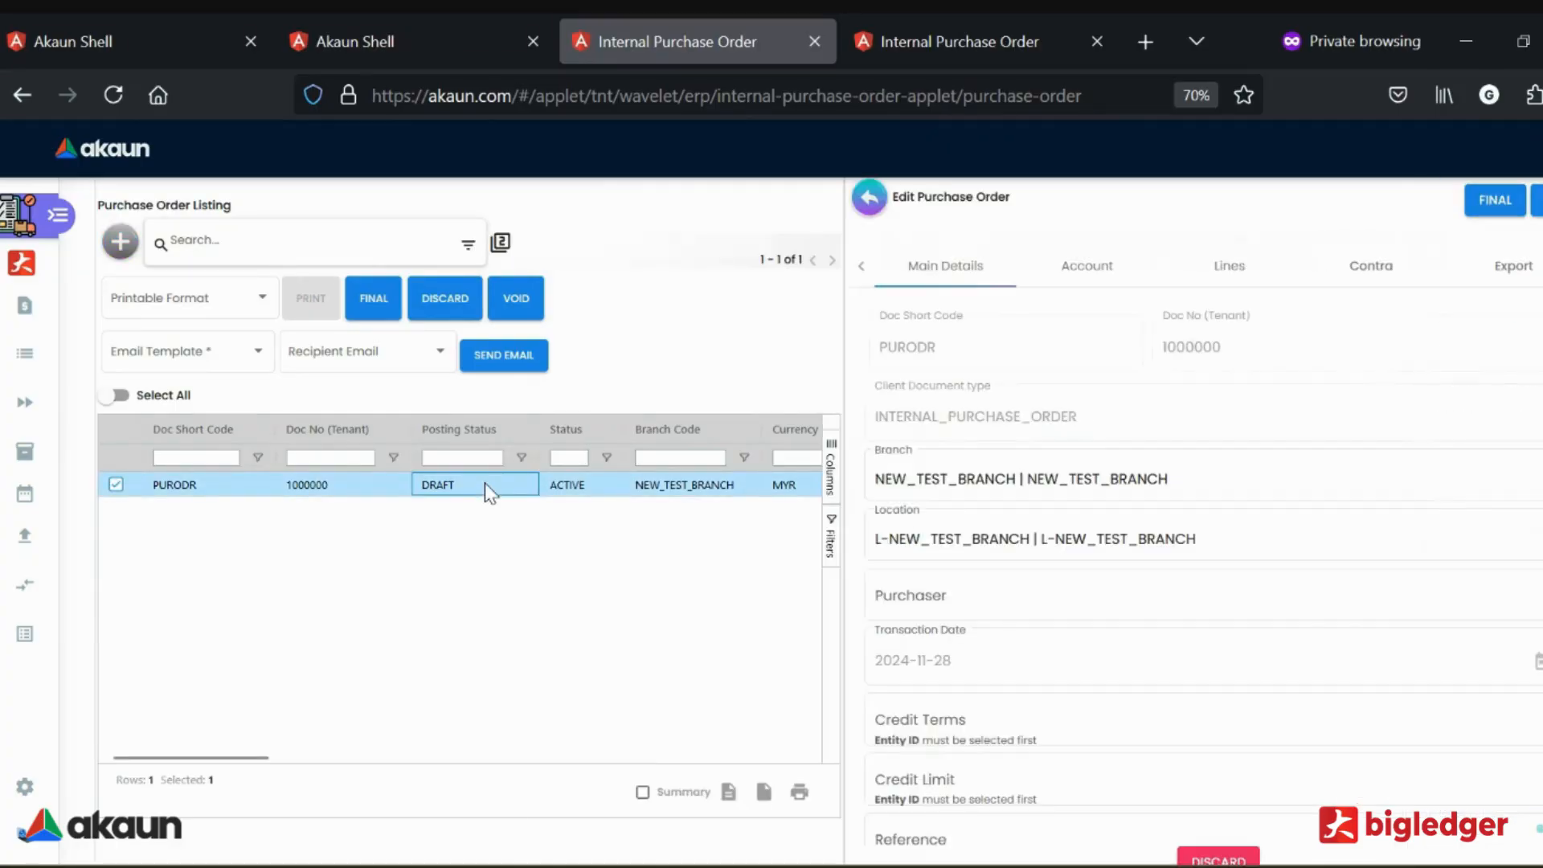
{"action": "left_click", "coordinate": [1073, 275]}
{"action": "left_click", "coordinate": [948, 383]}
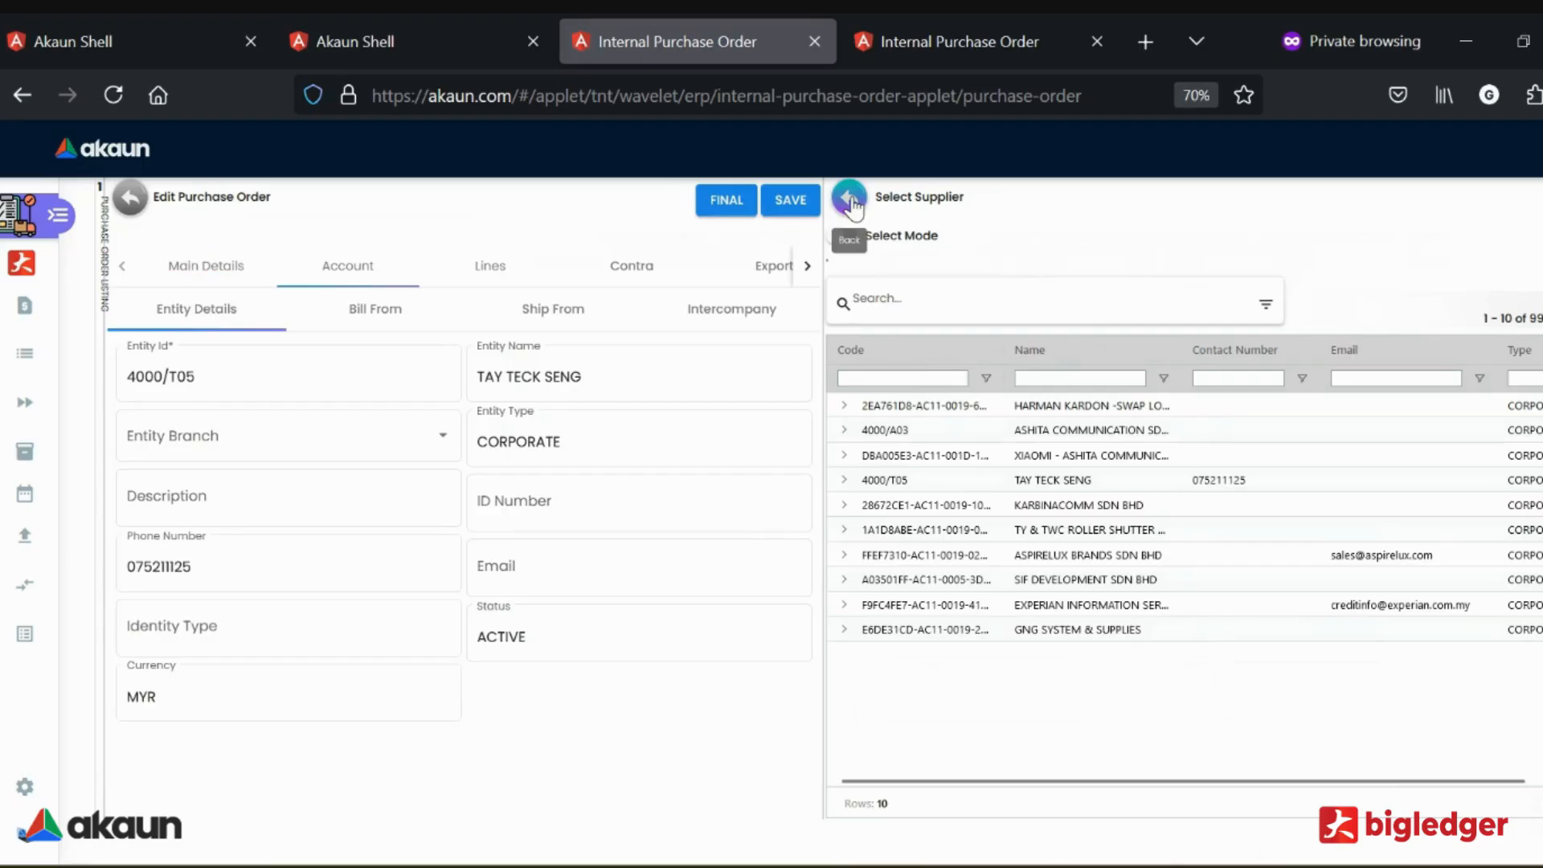
{"action": "left_click", "coordinate": [849, 197]}
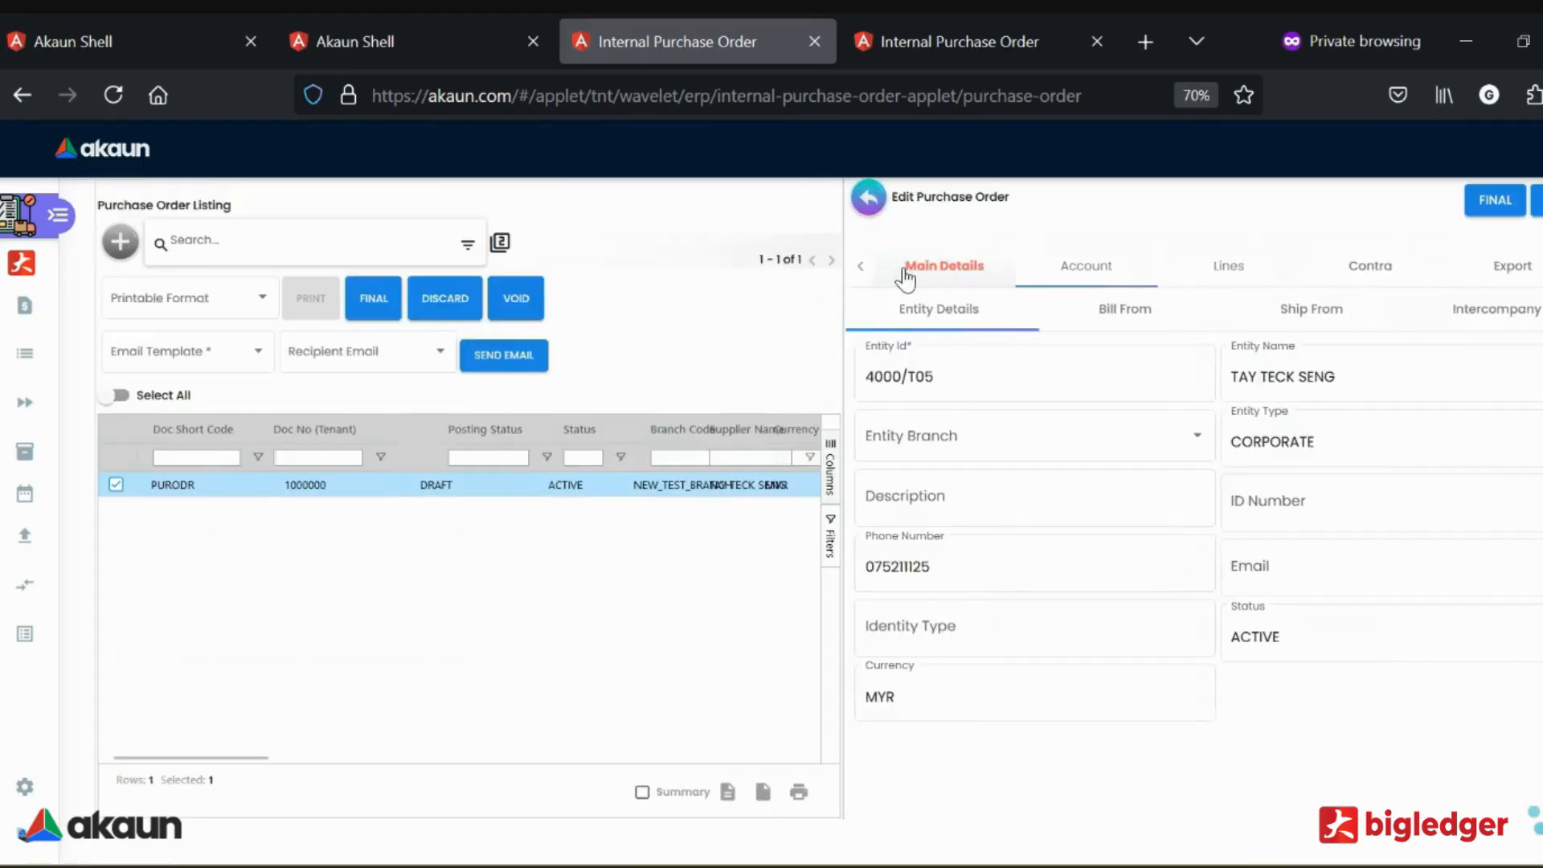
{"action": "left_click", "coordinate": [904, 265]}
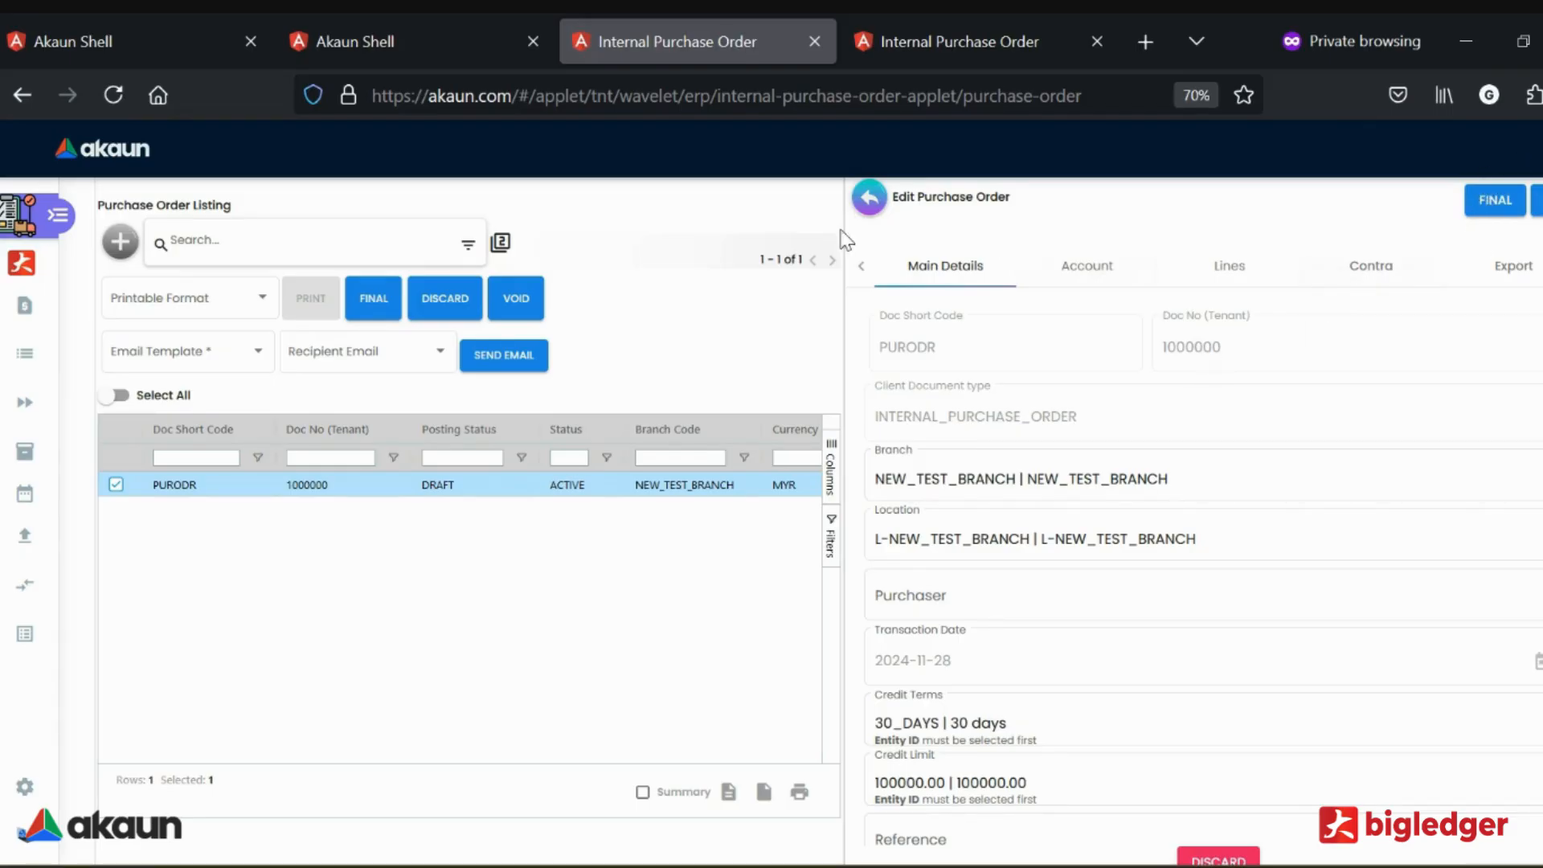
Return to the purchase order listing and finalise the selected draft order
{"action": "left_click", "coordinate": [870, 201]}
{"action": "left_click", "coordinate": [876, 529]}
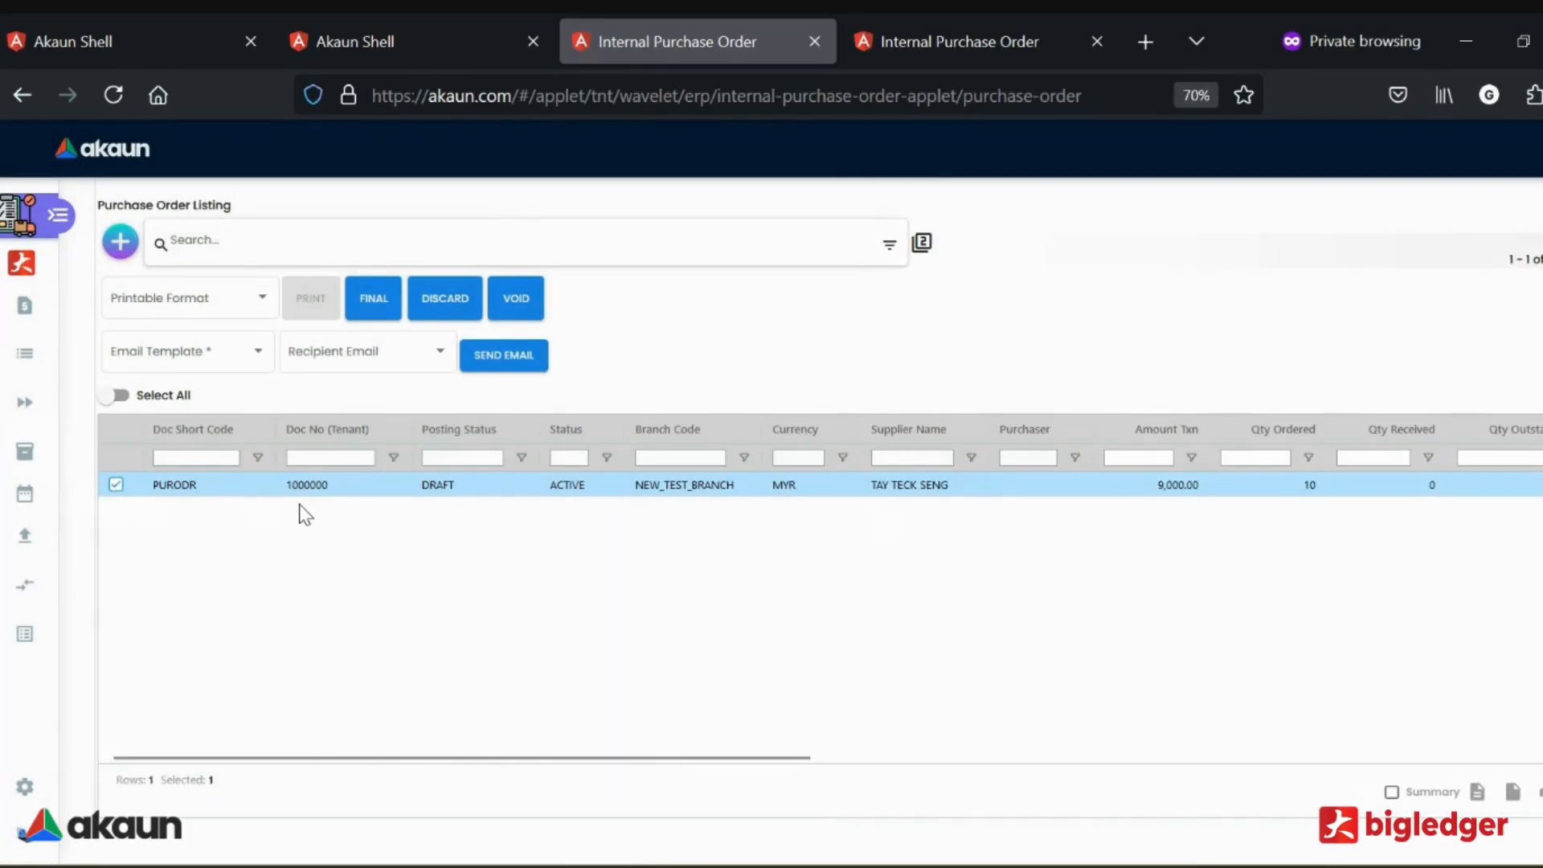
{"action": "left_click", "coordinate": [374, 295]}
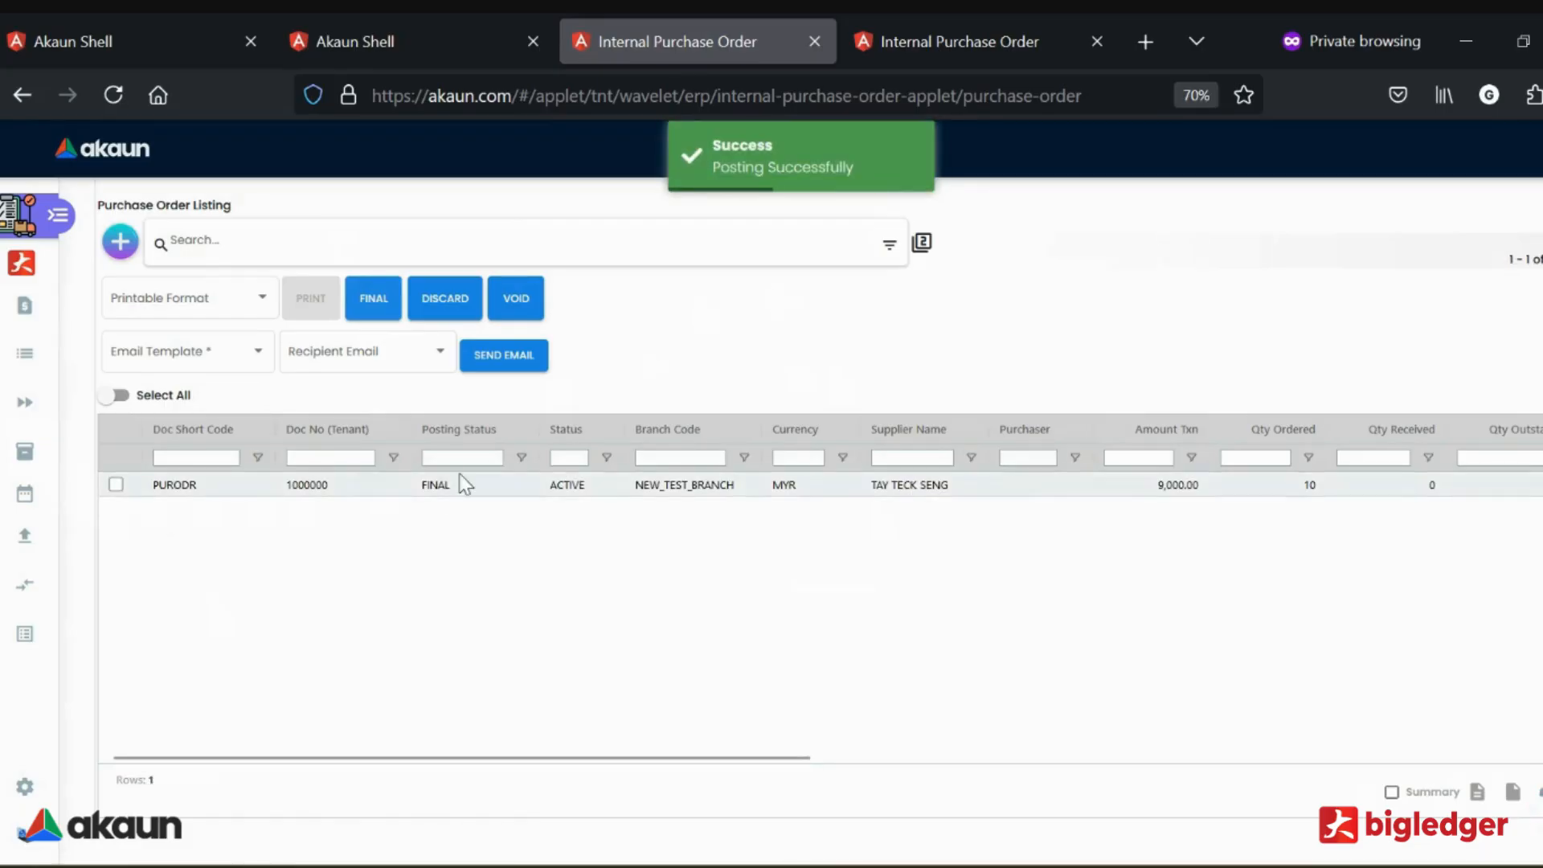
Open the finalised purchase order to review its lines and account details, and return to the listing
{"action": "left_click", "coordinate": [422, 491]}
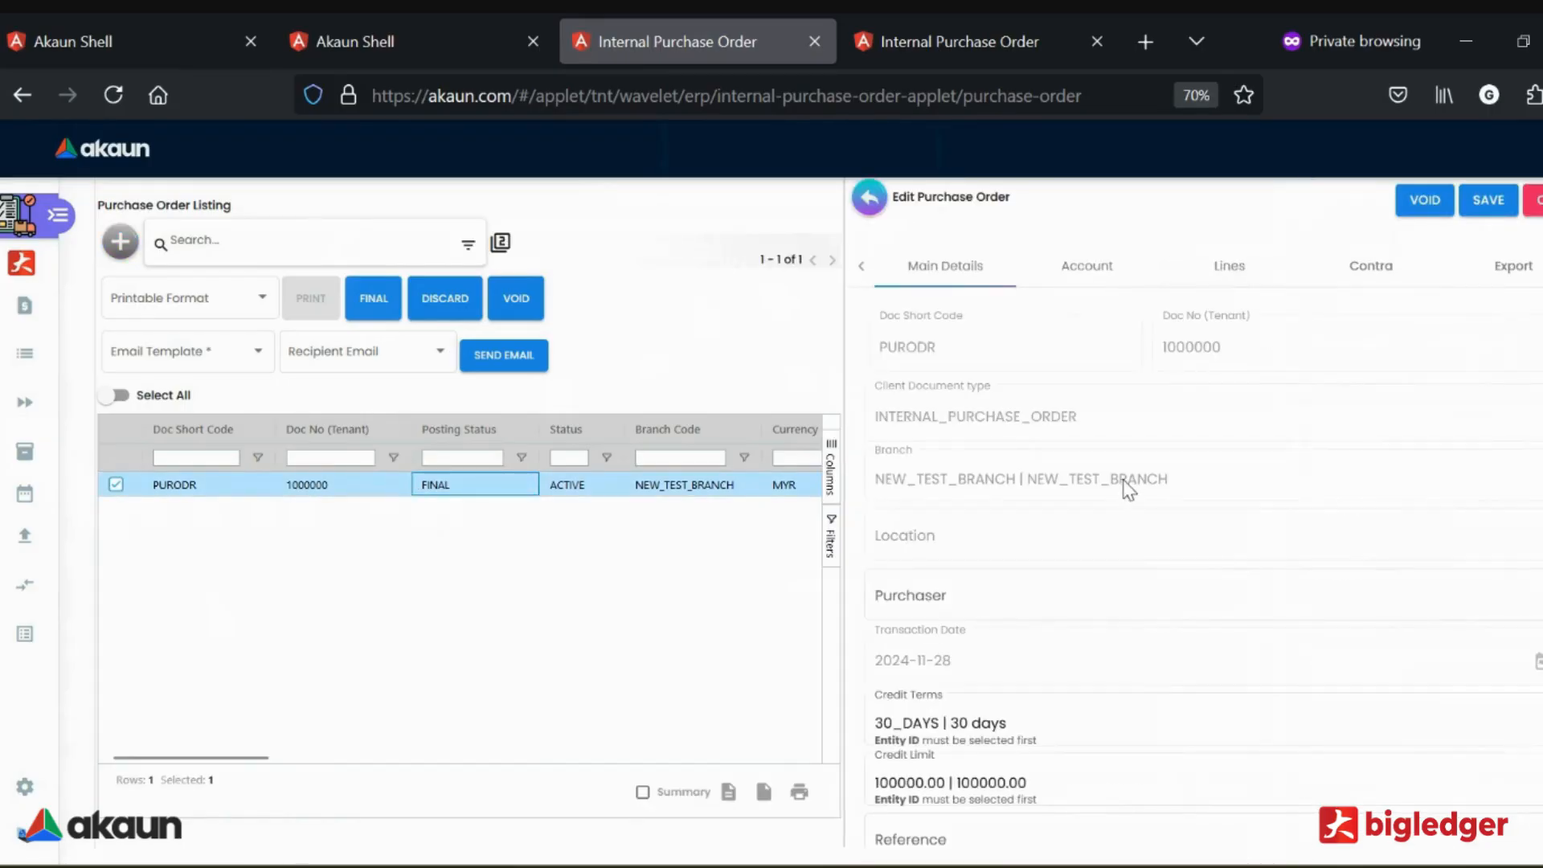
{"action": "left_click", "coordinate": [1205, 270]}
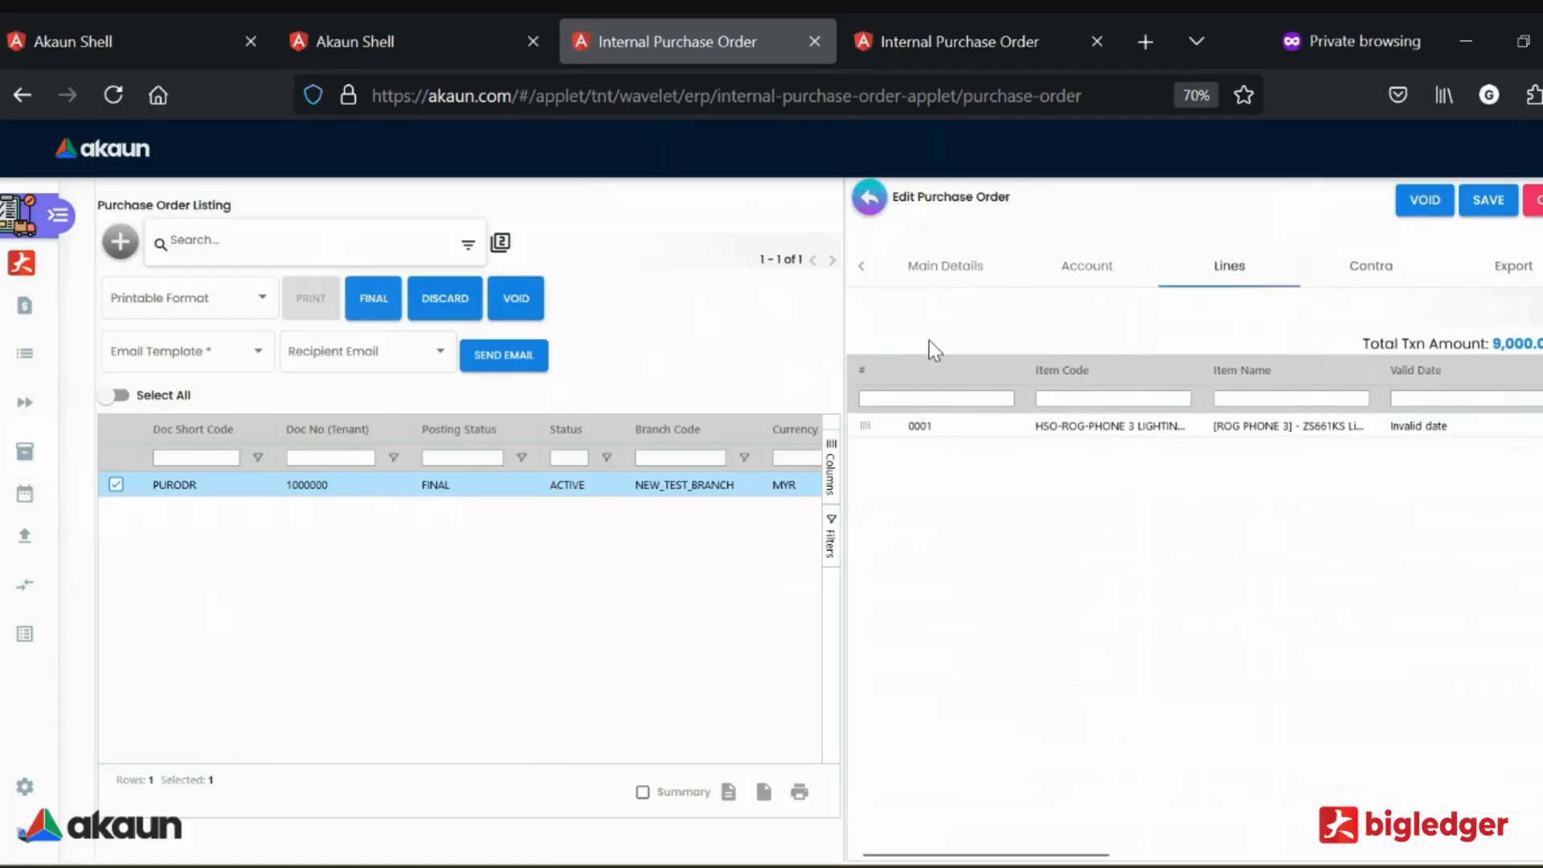
{"action": "left_click", "coordinate": [1096, 267]}
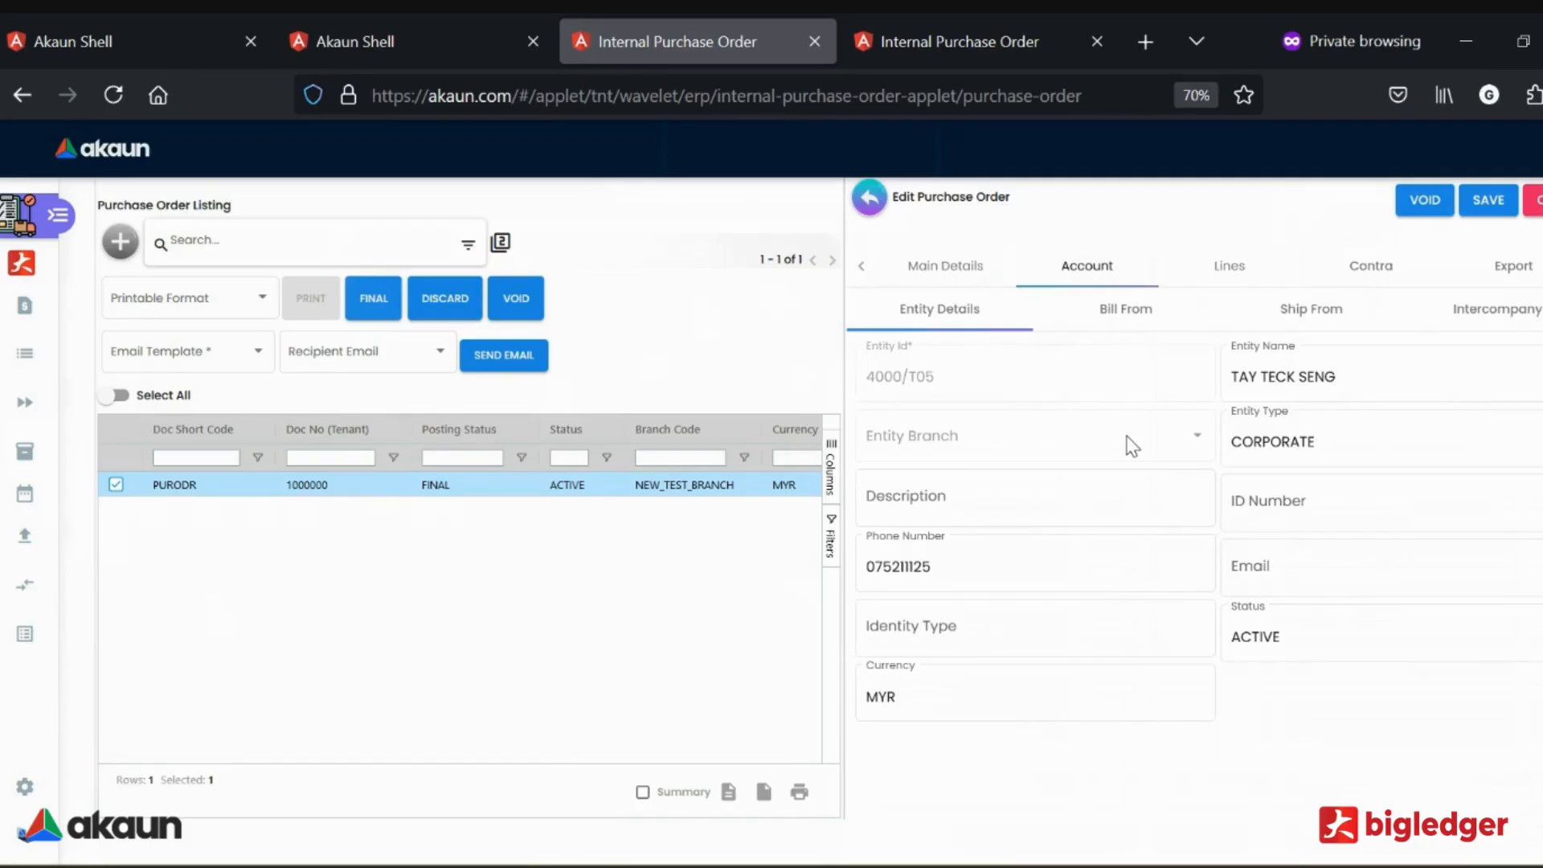
{"action": "left_click", "coordinate": [869, 198]}
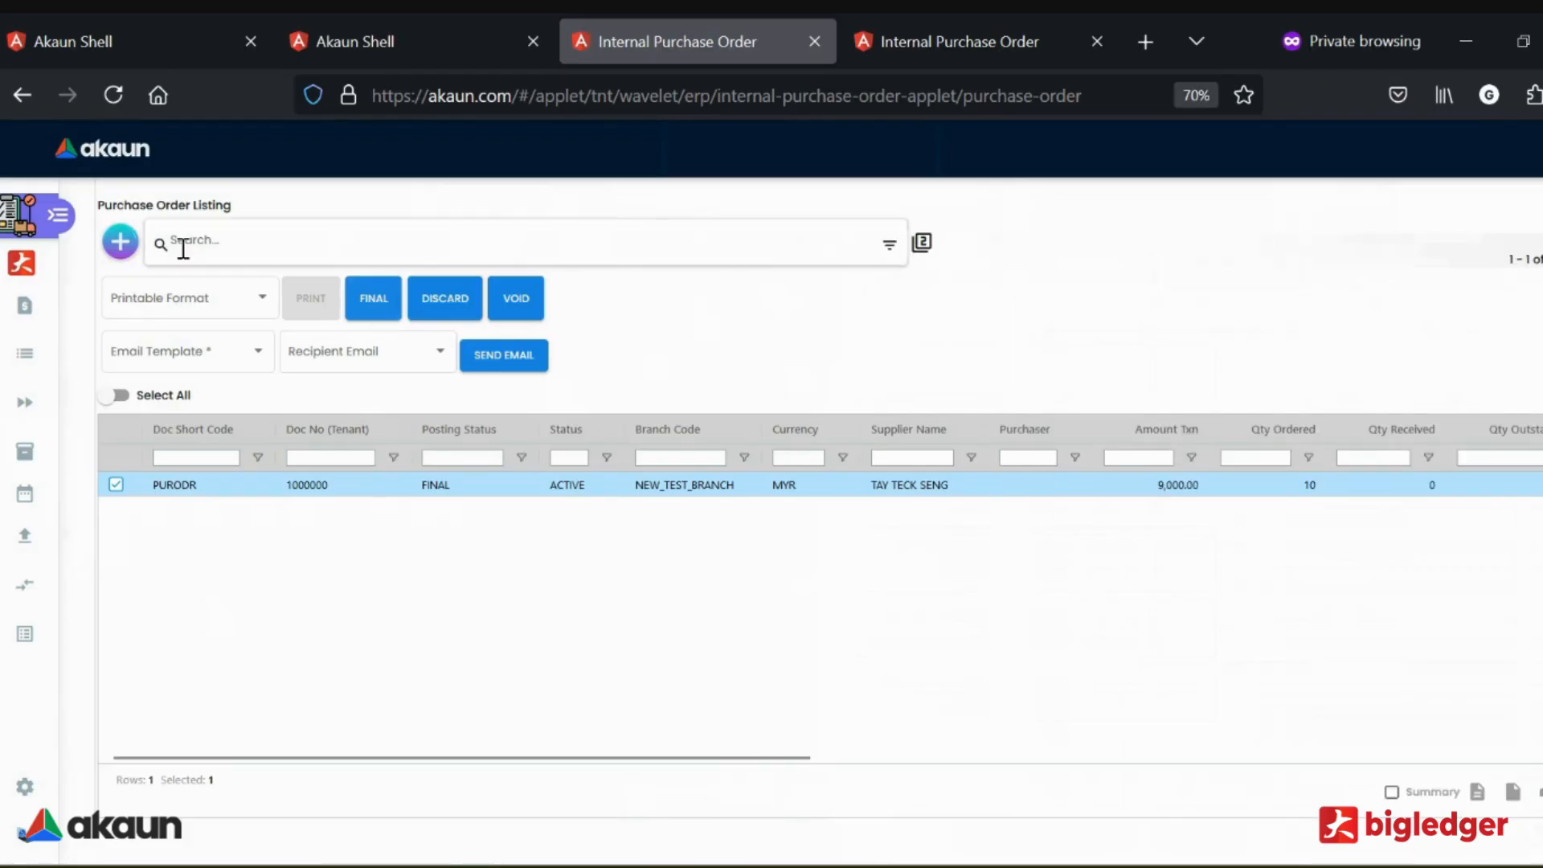
Examine the listing's advanced search filters, from supplier, branch and purchaser to the date ranges and sort order, and close them
{"action": "left_click", "coordinate": [889, 245]}
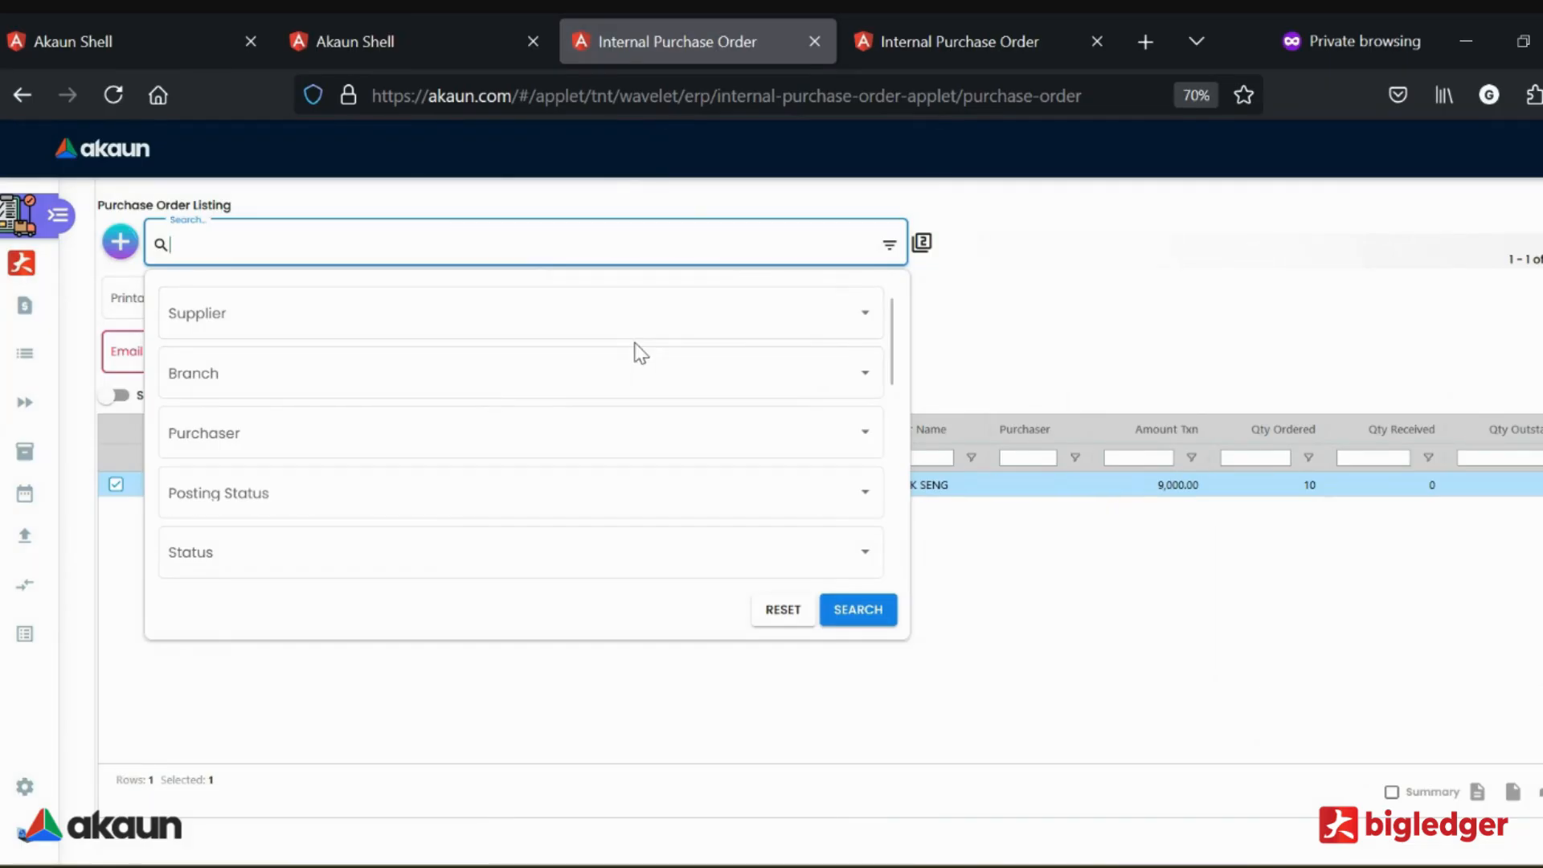
{"action": "left_click", "coordinate": [541, 329]}
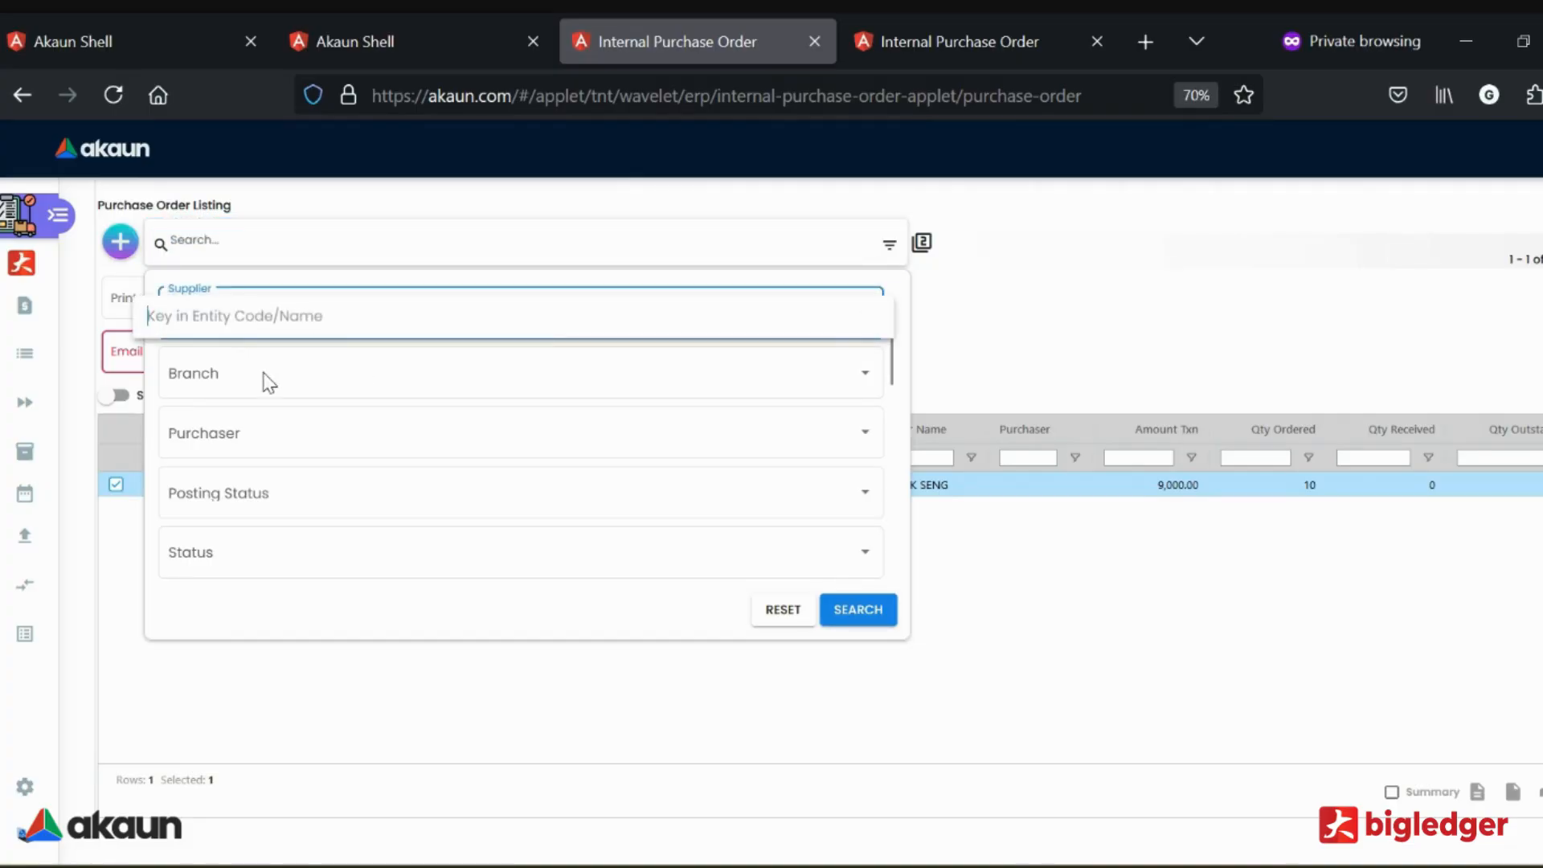
{"action": "left_click", "coordinate": [296, 378]}
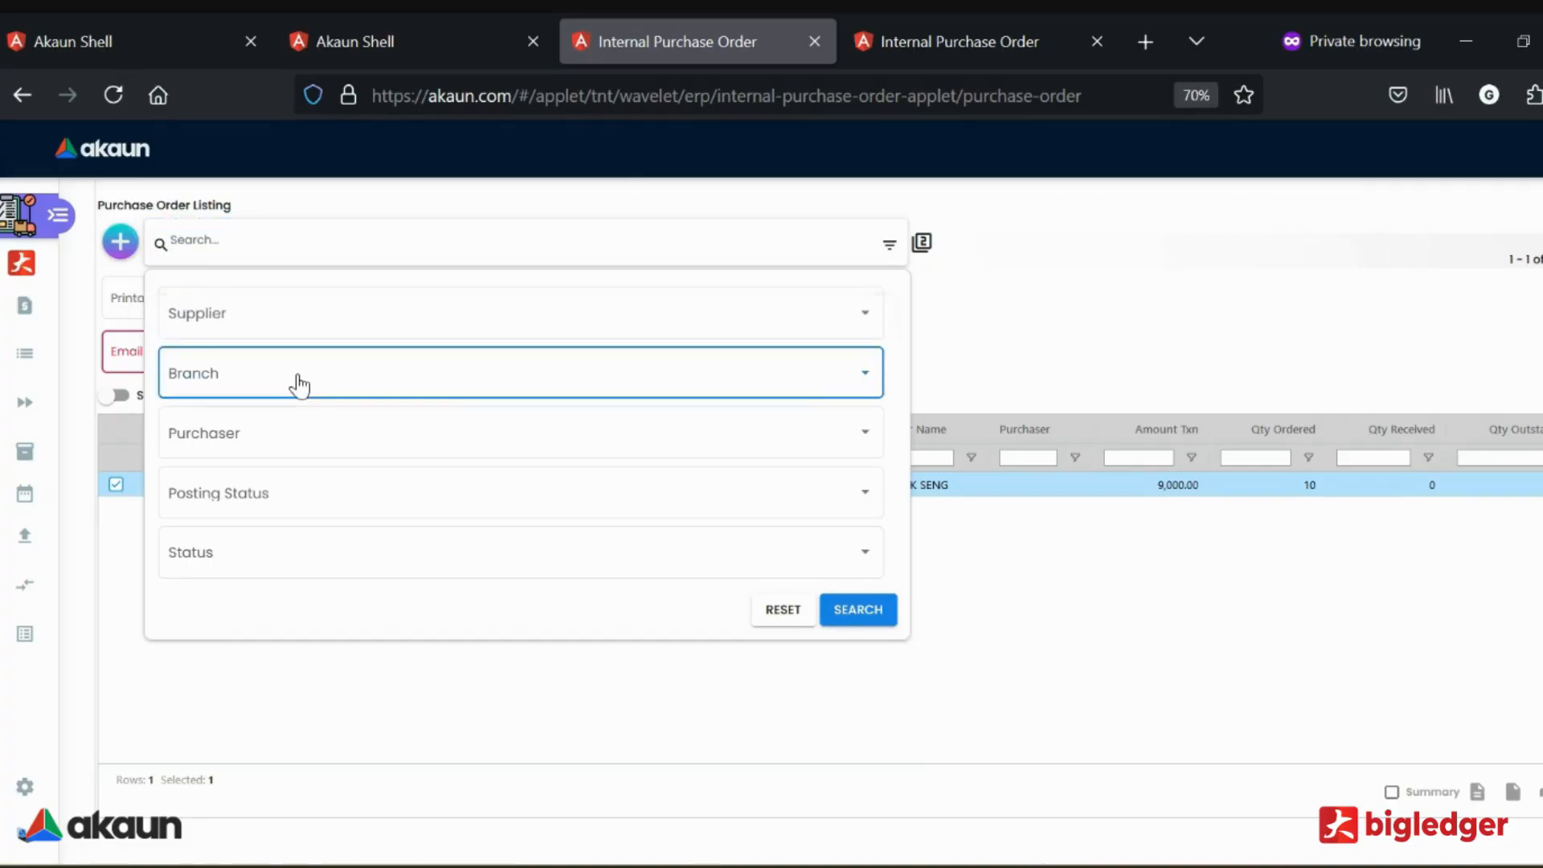
{"action": "left_click", "coordinate": [323, 620]}
{"action": "left_click", "coordinate": [269, 426]}
{"action": "left_click", "coordinate": [247, 621]}
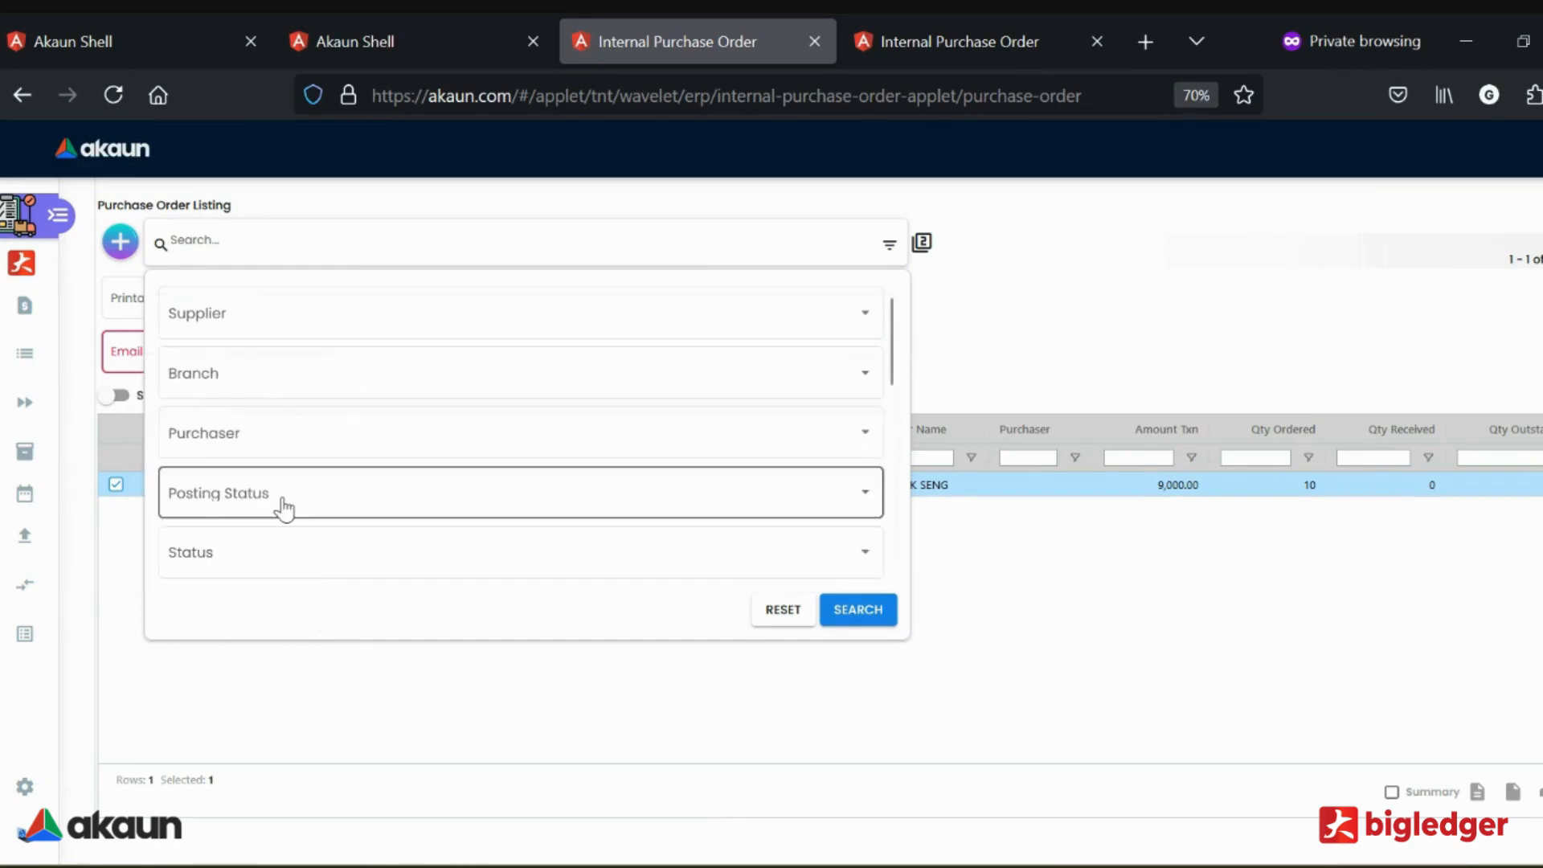
{"action": "scroll", "coordinate": [282, 506], "scroll_direction": "down", "scroll_amount": 5}
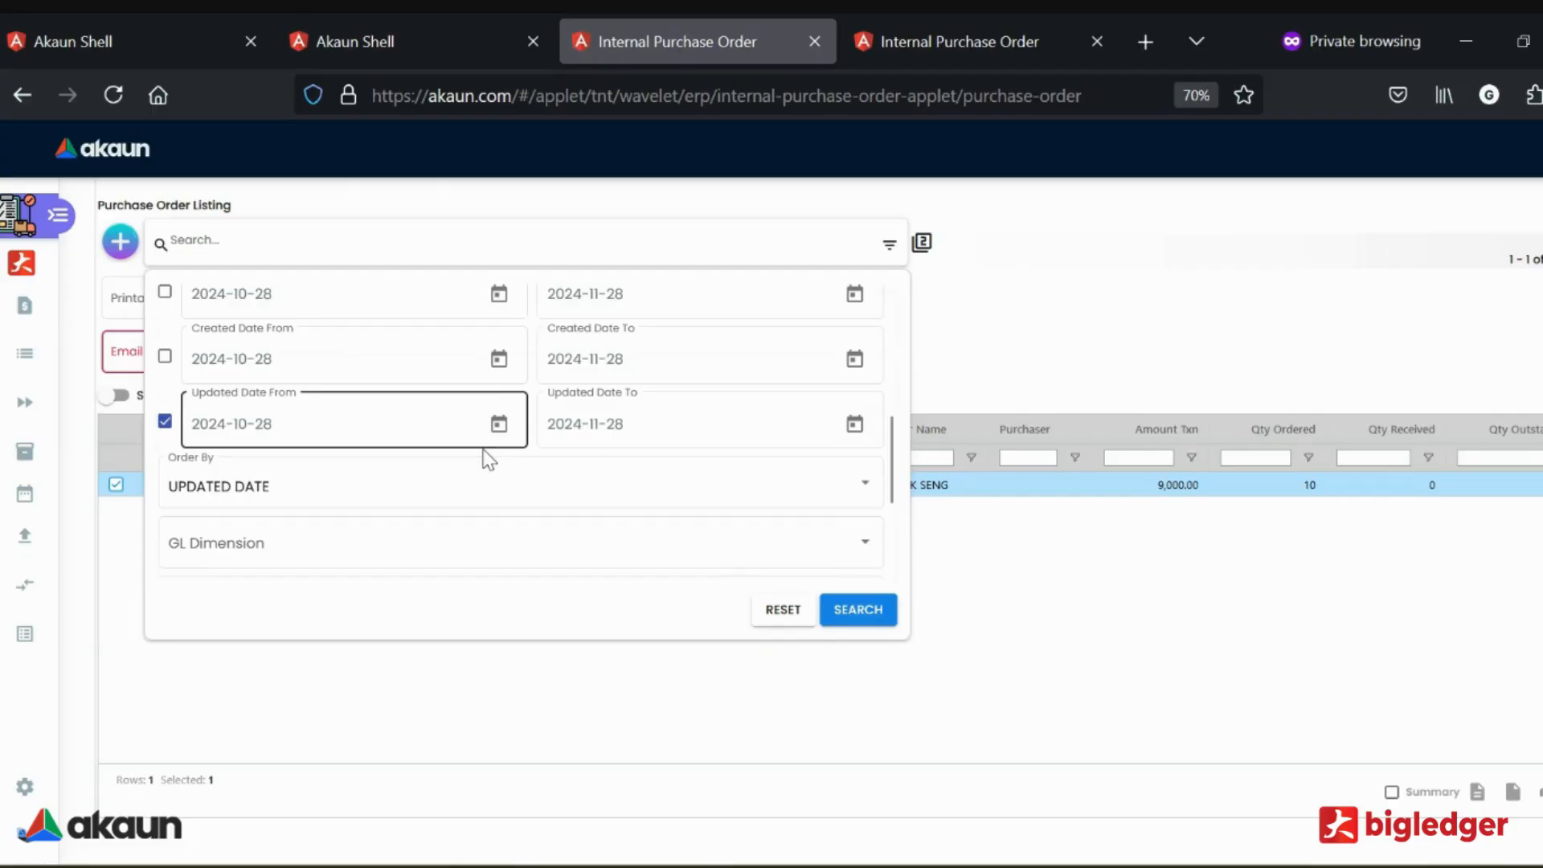
{"action": "scroll", "coordinate": [486, 462], "scroll_direction": "down", "scroll_amount": 3}
{"action": "left_click", "coordinate": [756, 657]}
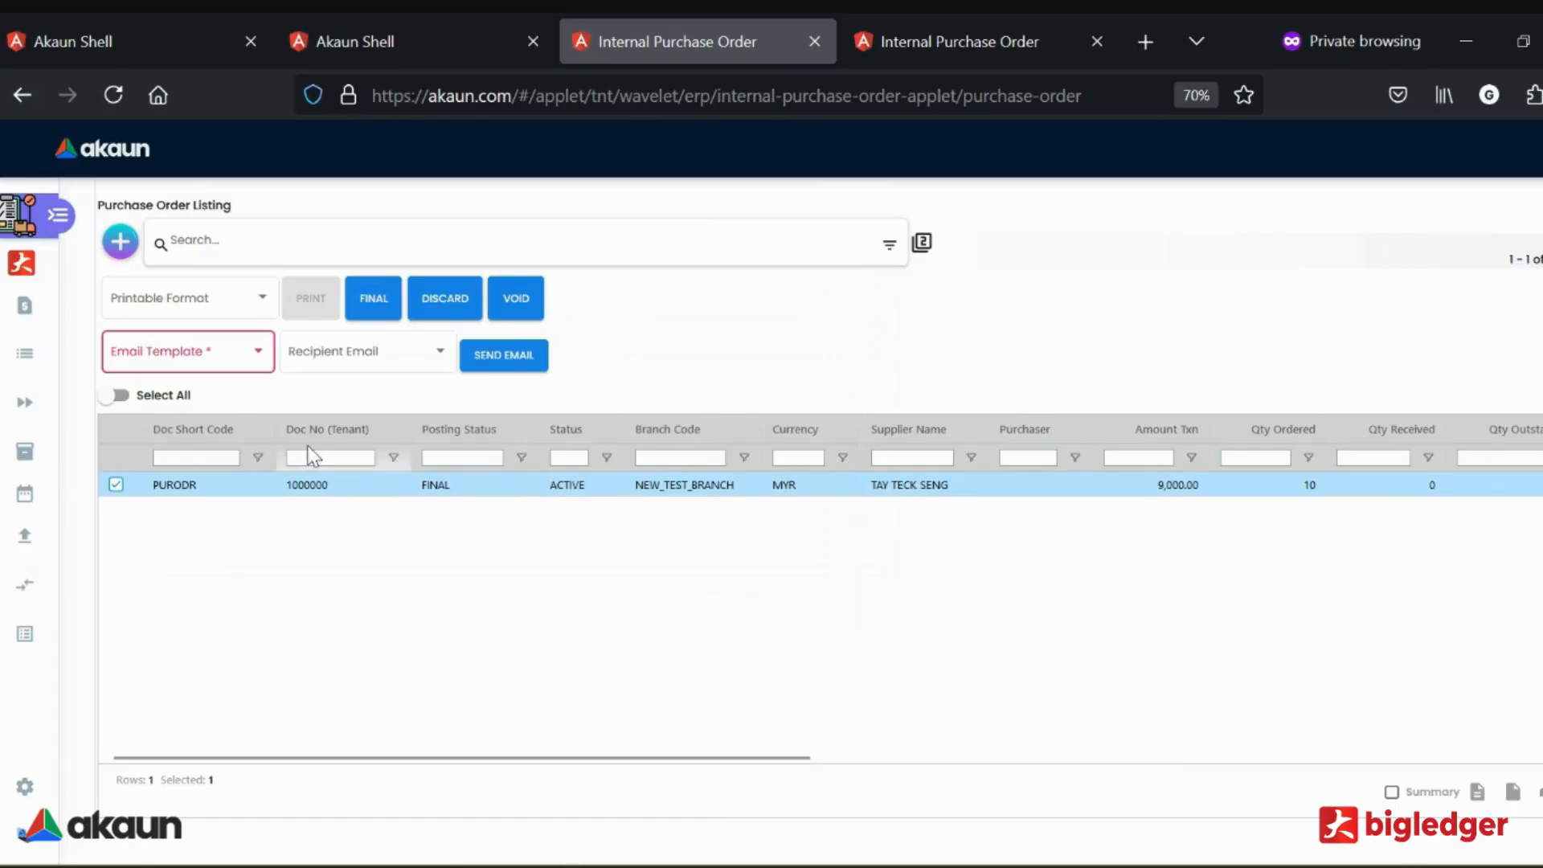
Expand the applet's navigation, review the Line Items listing, and return to the purchase order listing
{"action": "left_click", "coordinate": [58, 215]}
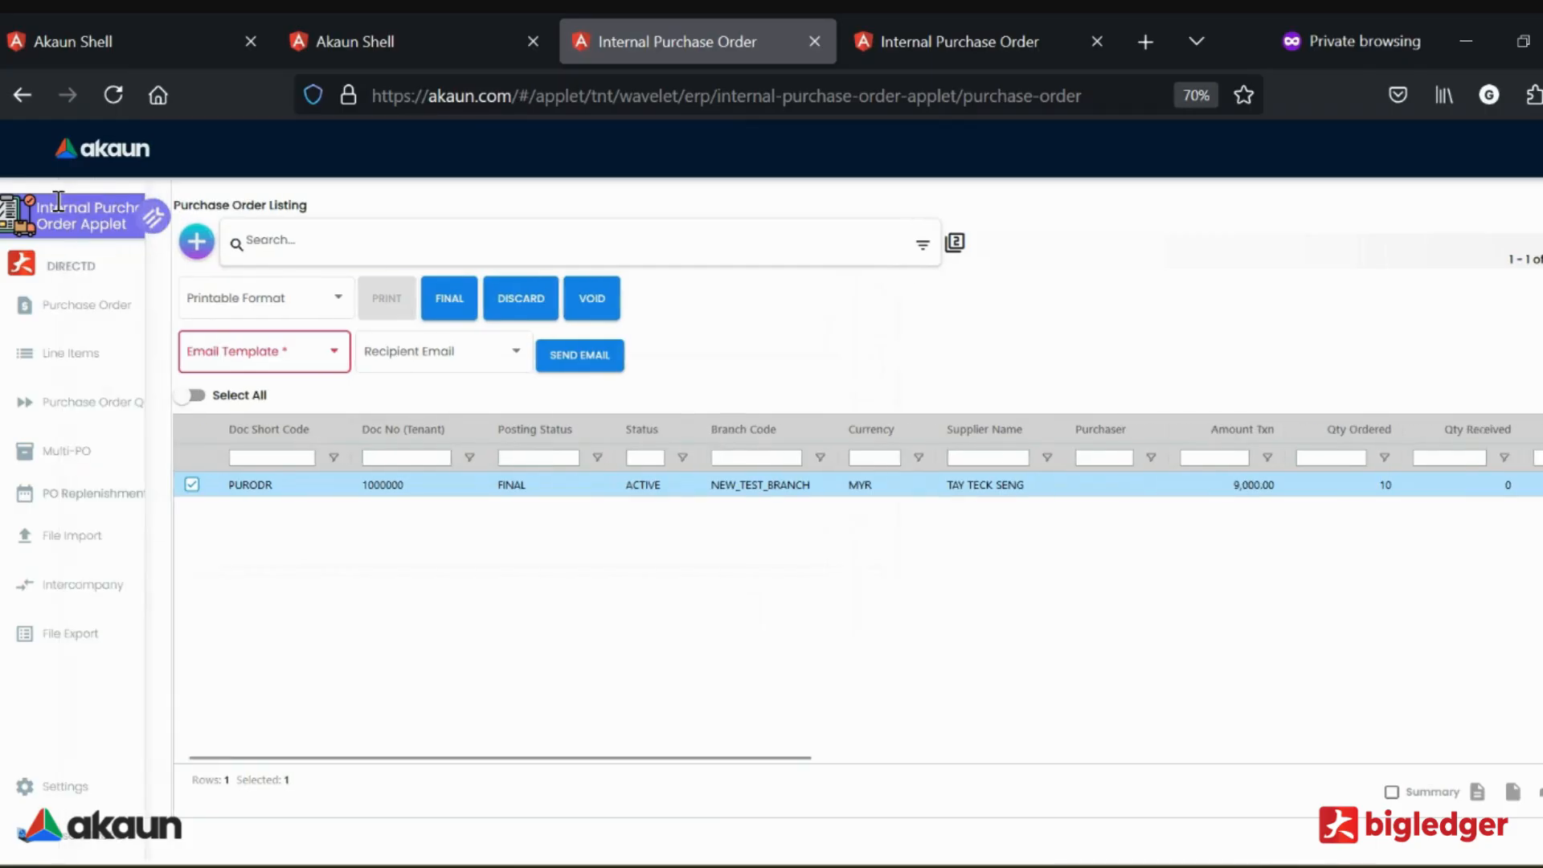
{"action": "left_click", "coordinate": [110, 377]}
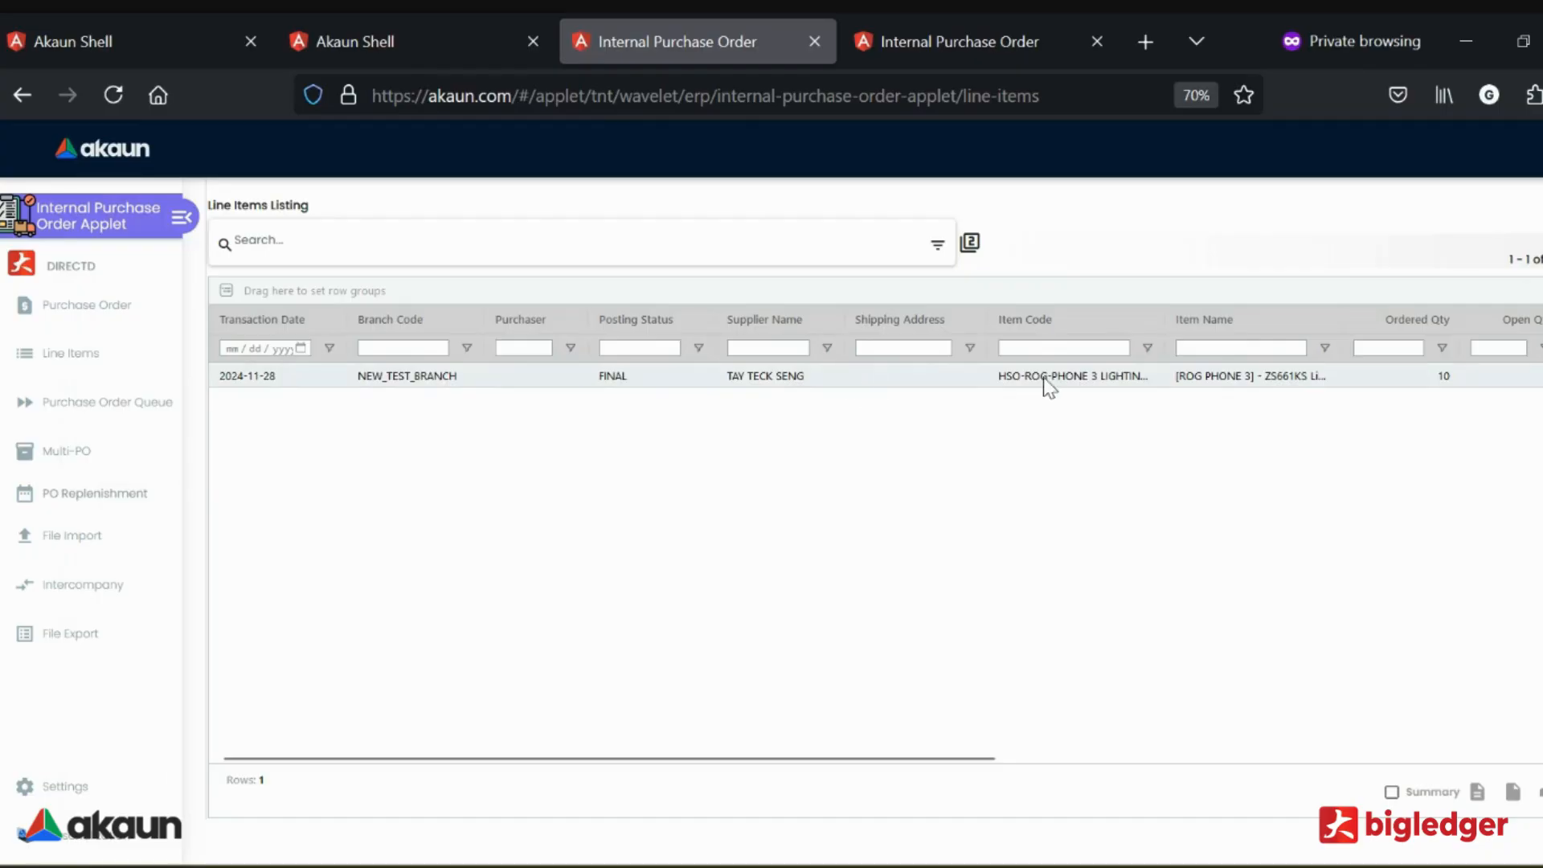
{"action": "left_click", "coordinate": [113, 305]}
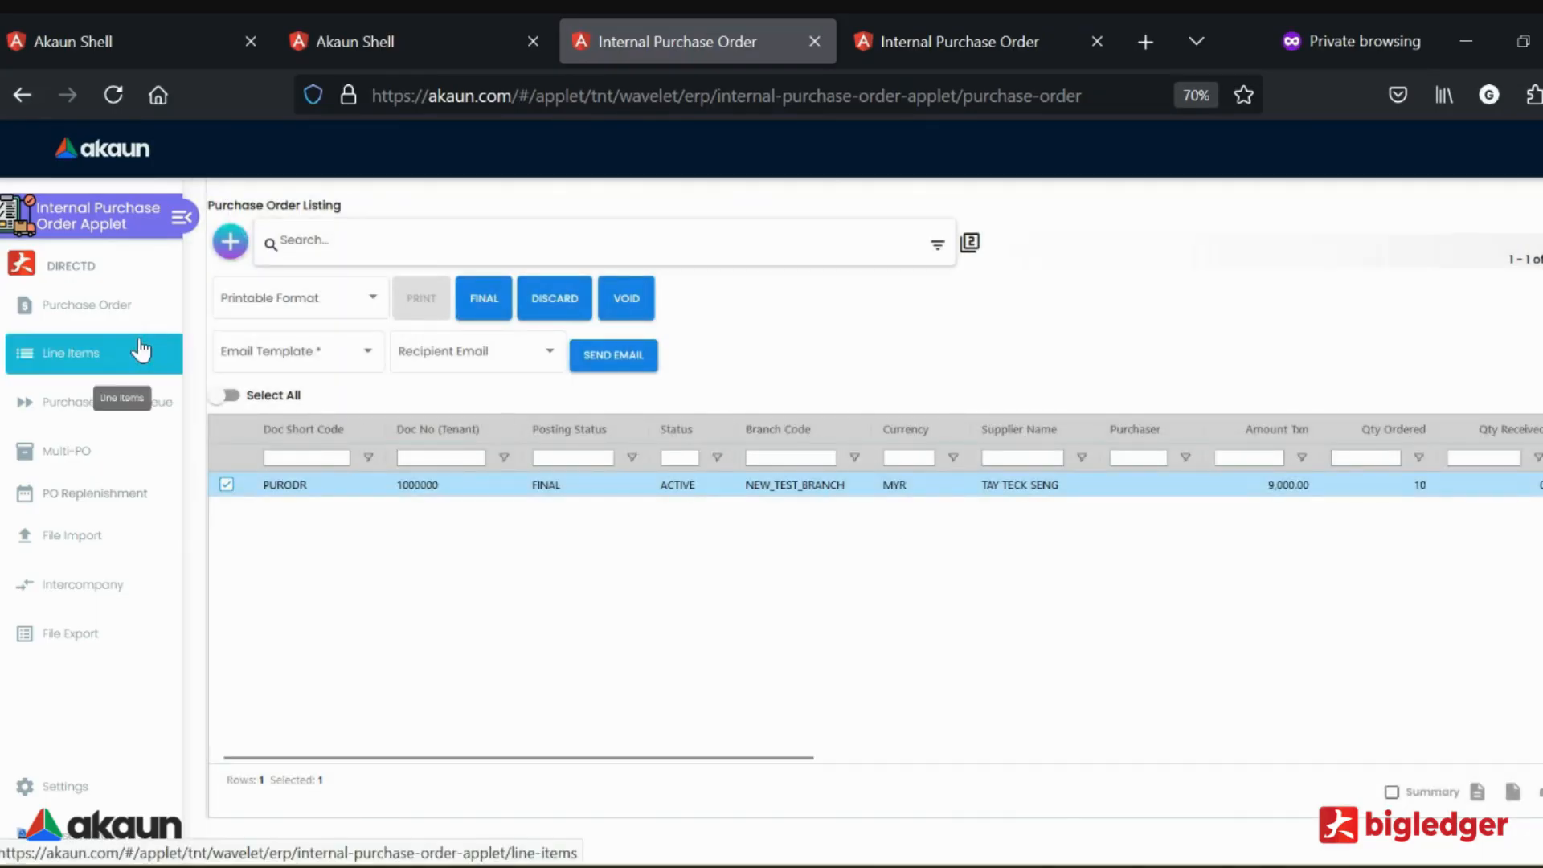
{"action": "left_click", "coordinate": [62, 361]}
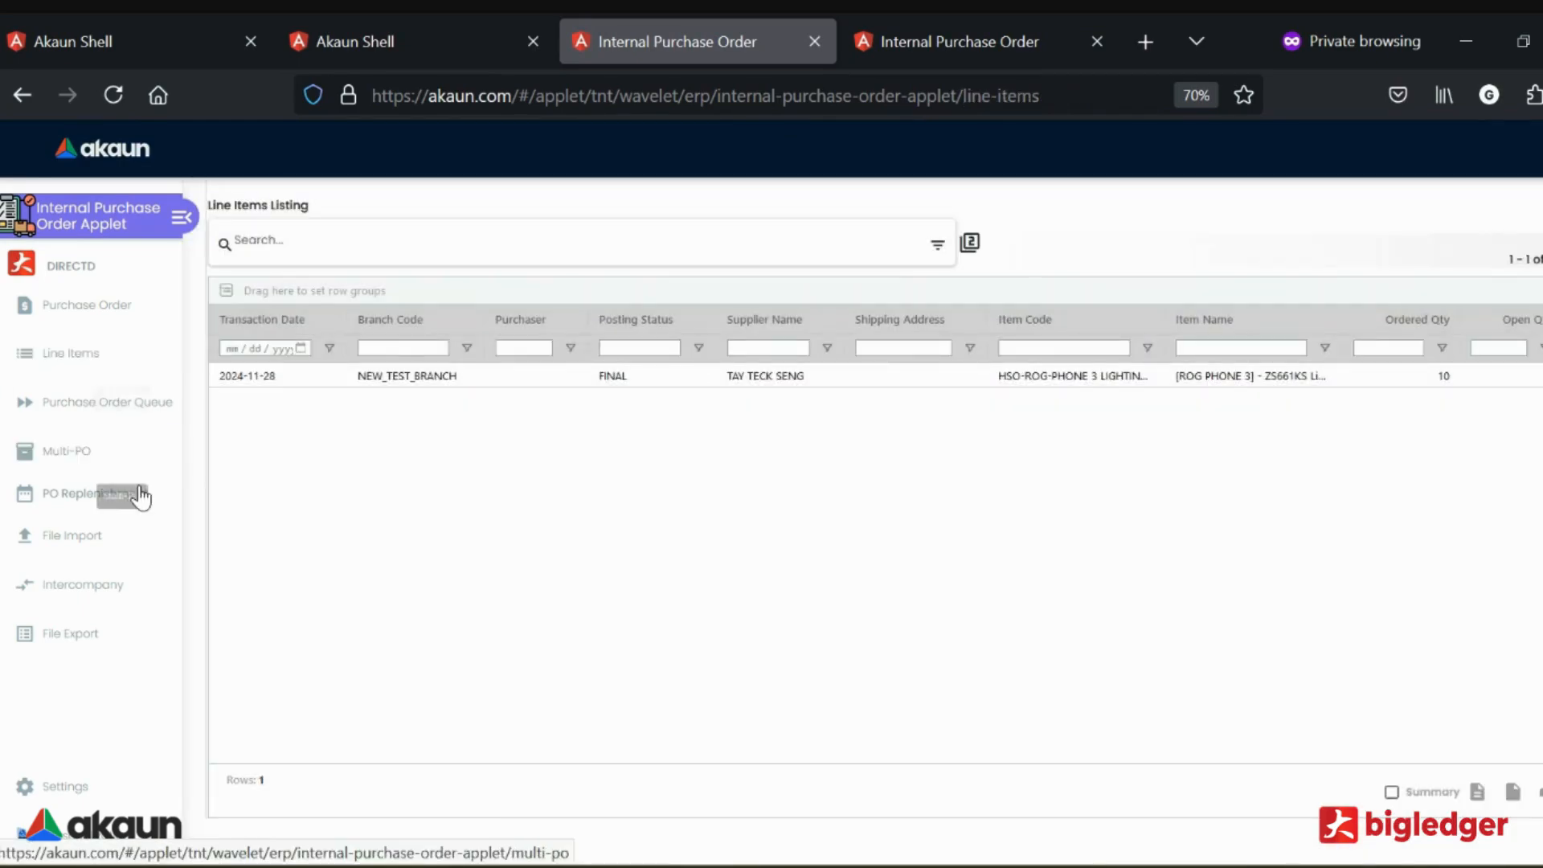
{"action": "left_click", "coordinate": [114, 320]}
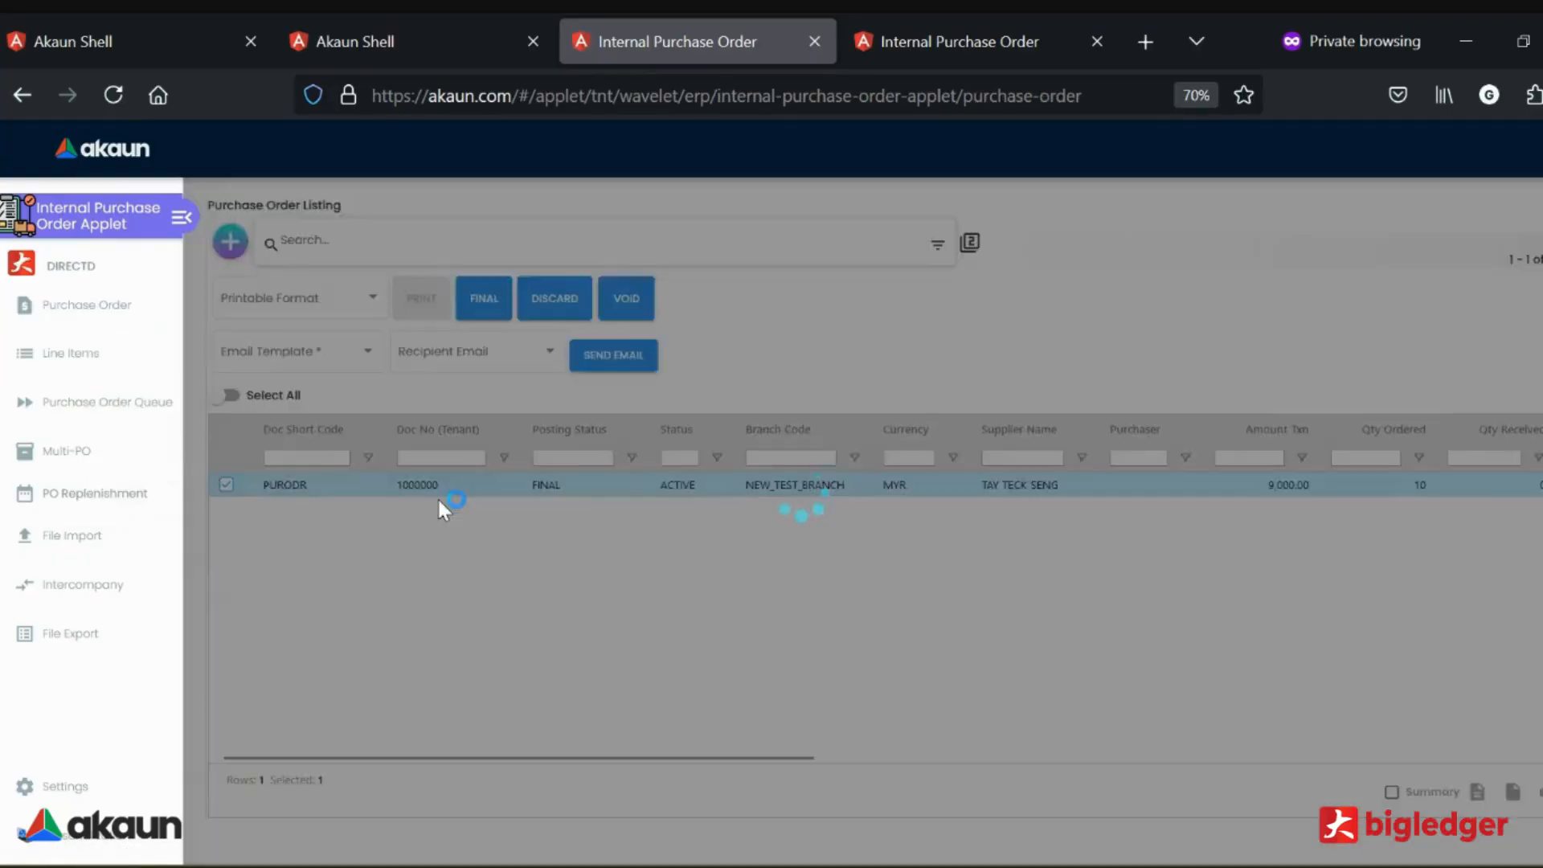
Open the finalised order's export options, check the available printable formats, and go back to the listing
{"action": "left_click", "coordinate": [437, 491]}
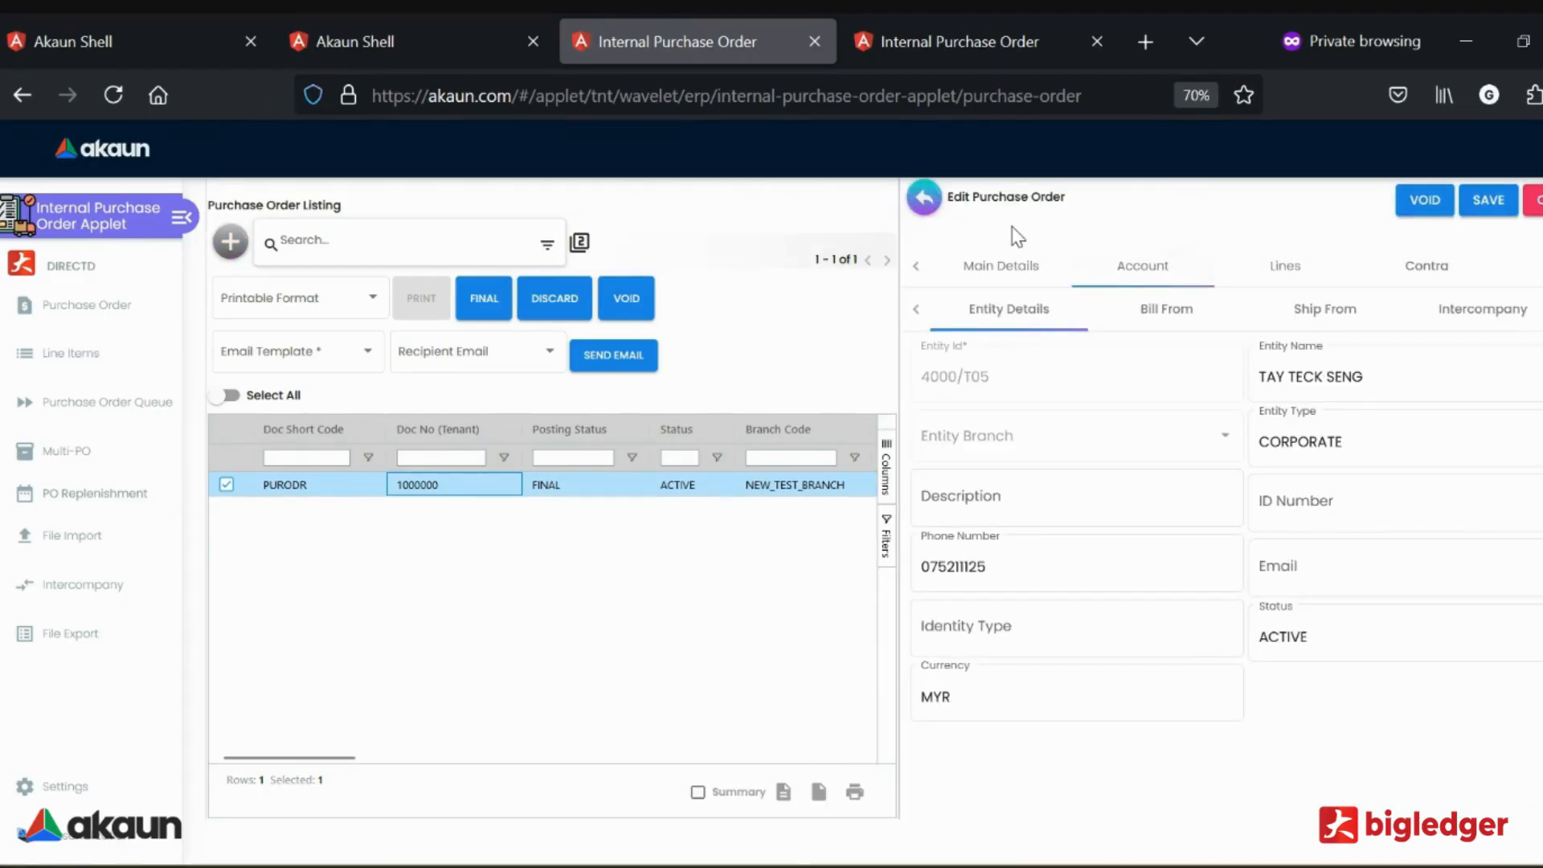
{"action": "left_click", "coordinate": [1541, 270]}
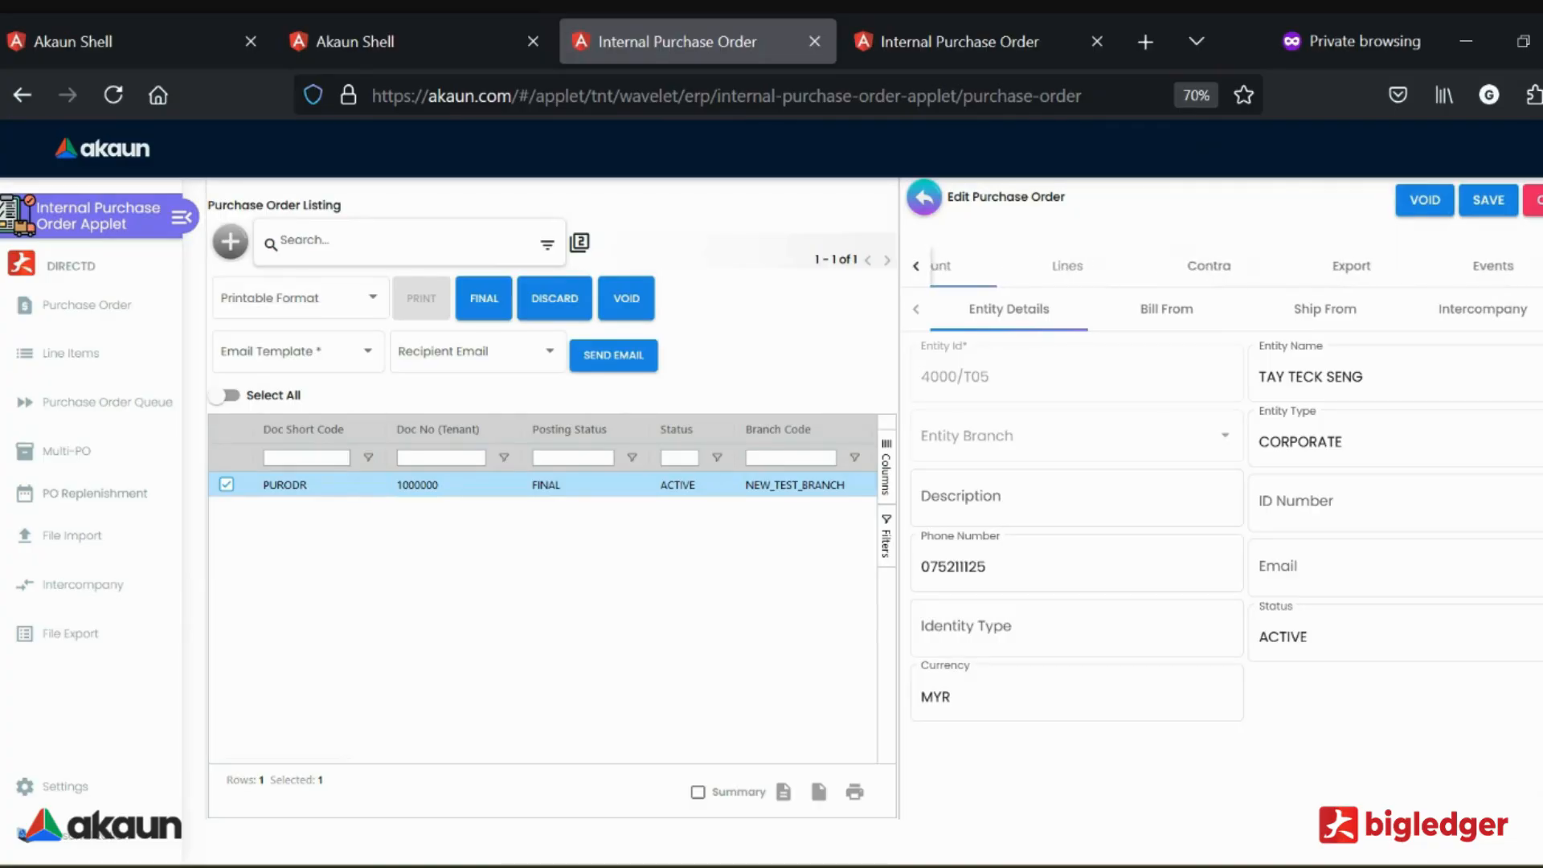
{"action": "left_click", "coordinate": [1390, 279]}
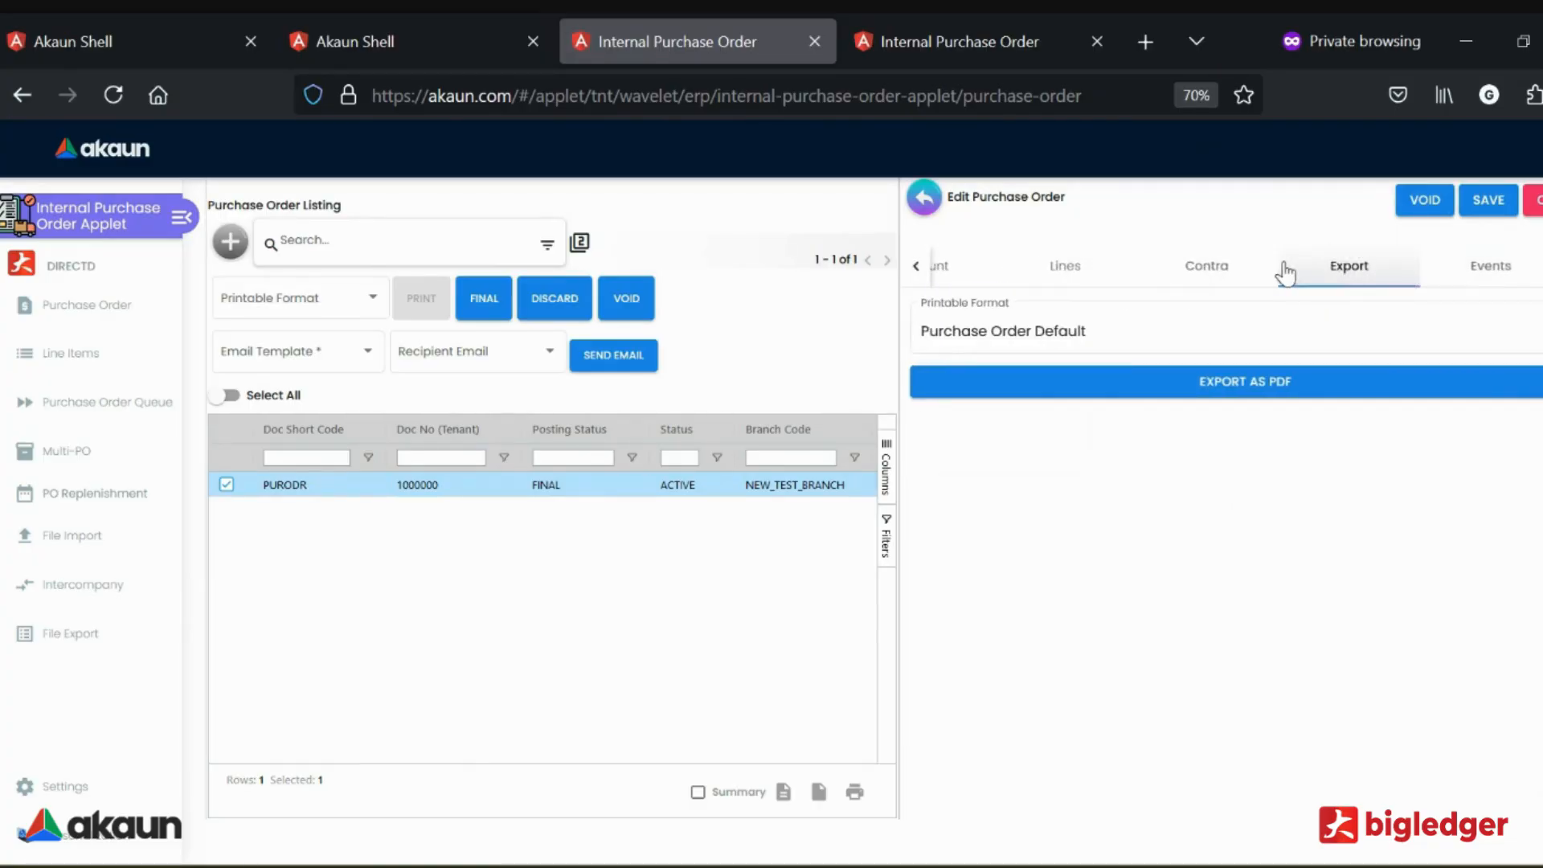
{"action": "left_click", "coordinate": [1010, 345]}
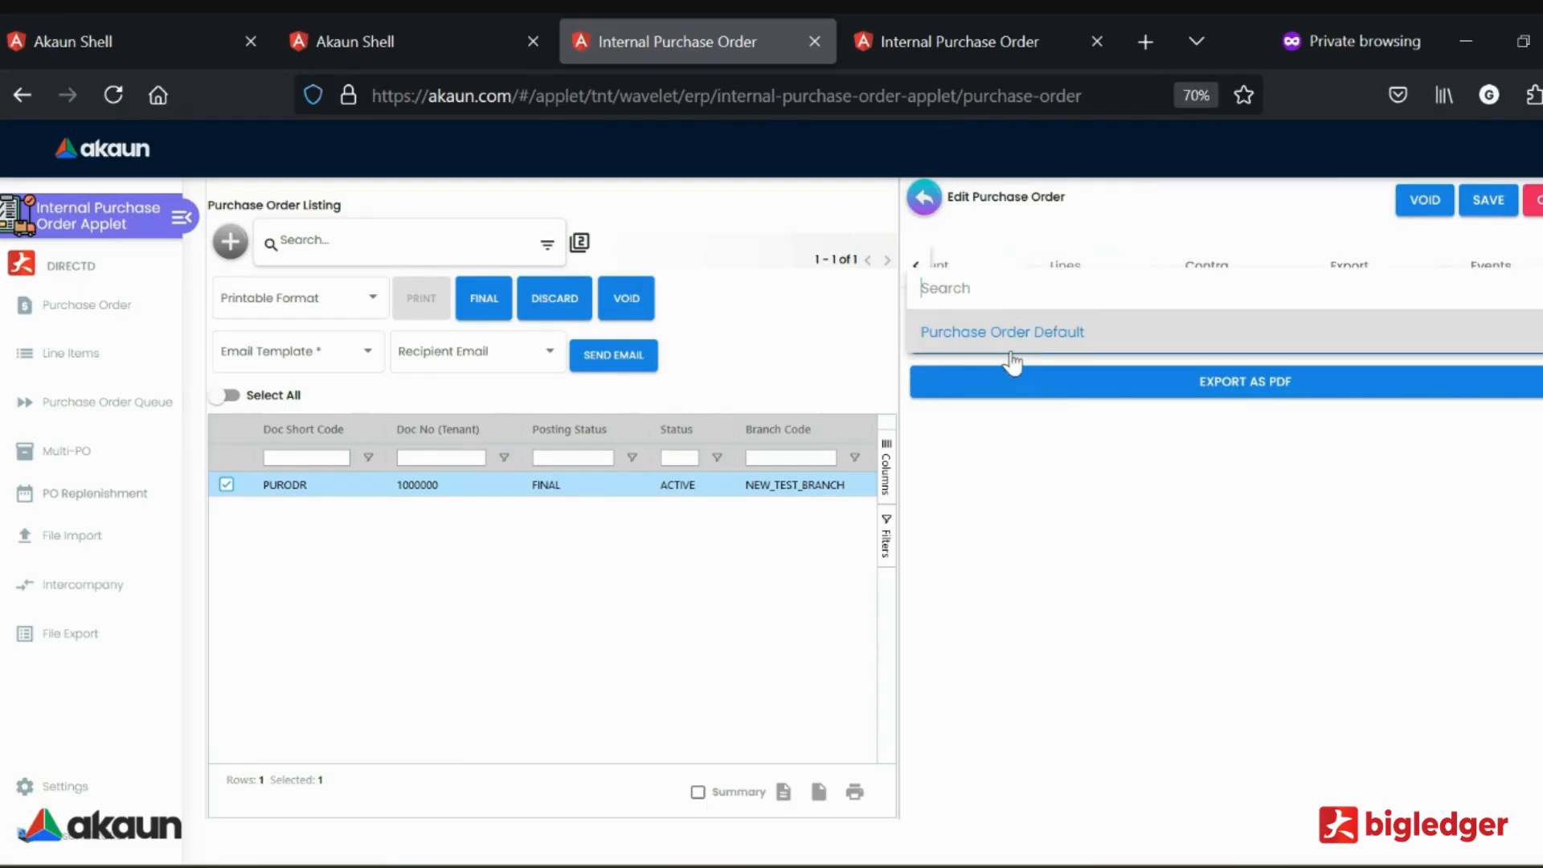
{"action": "left_click", "coordinate": [1116, 445]}
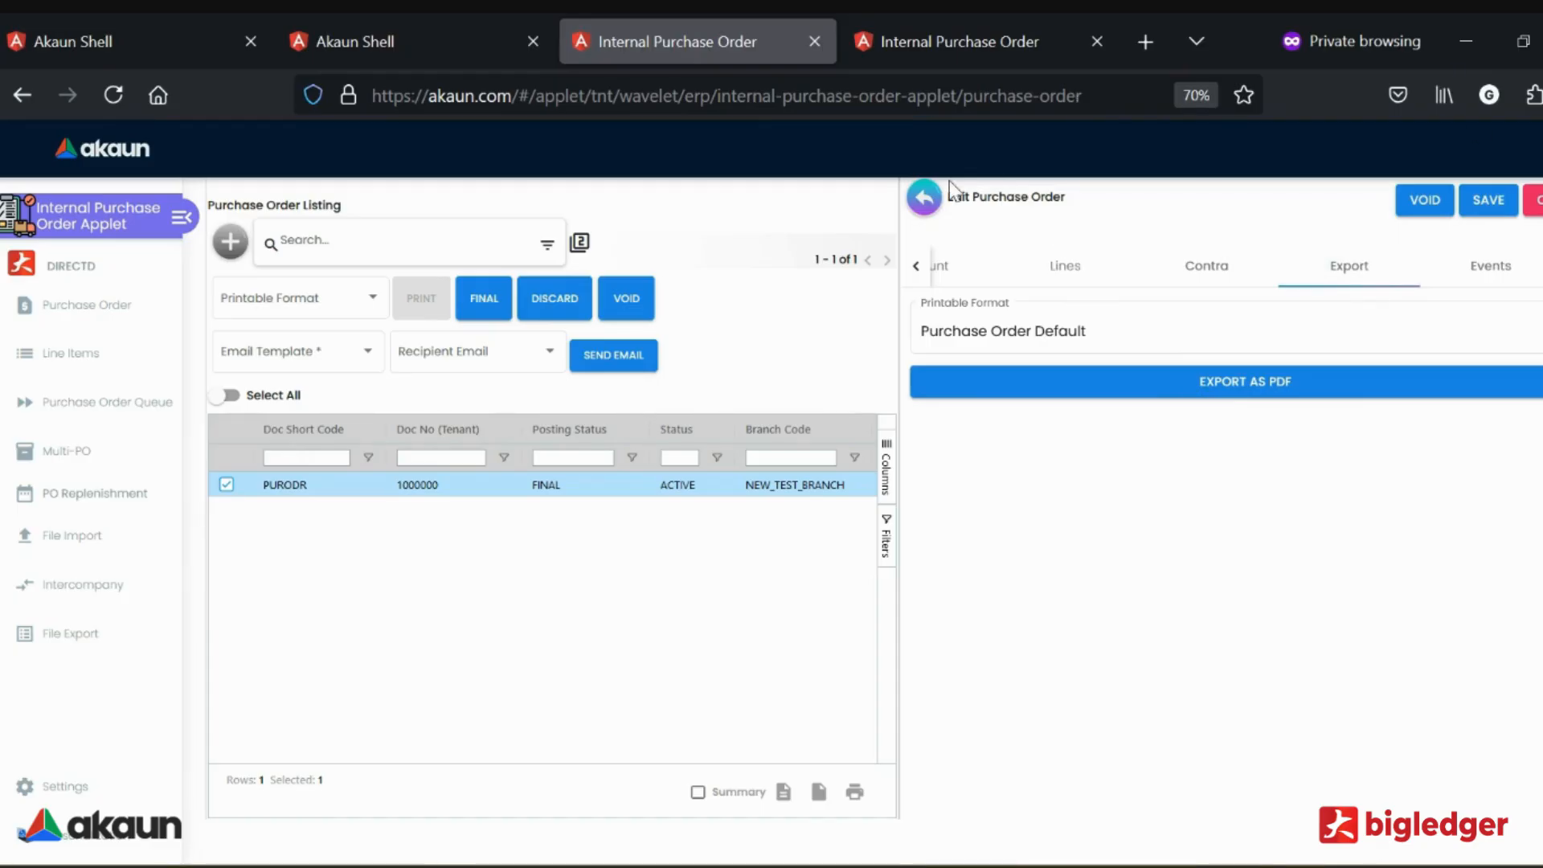
{"action": "left_click", "coordinate": [923, 196]}
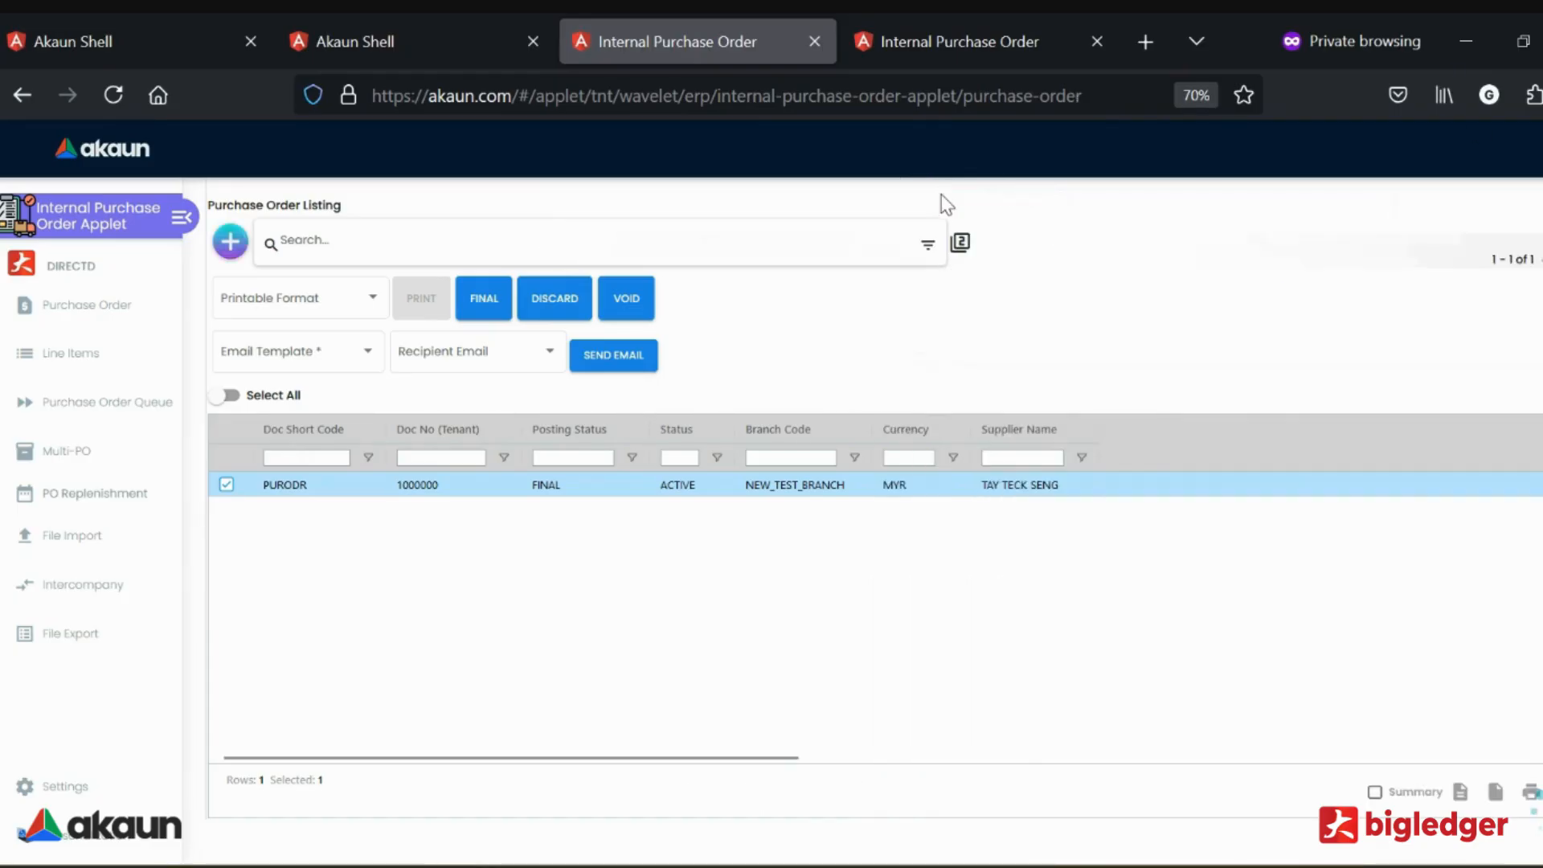
Open the Application Settings in the applet's settings
{"action": "right_click", "coordinate": [83, 804]}
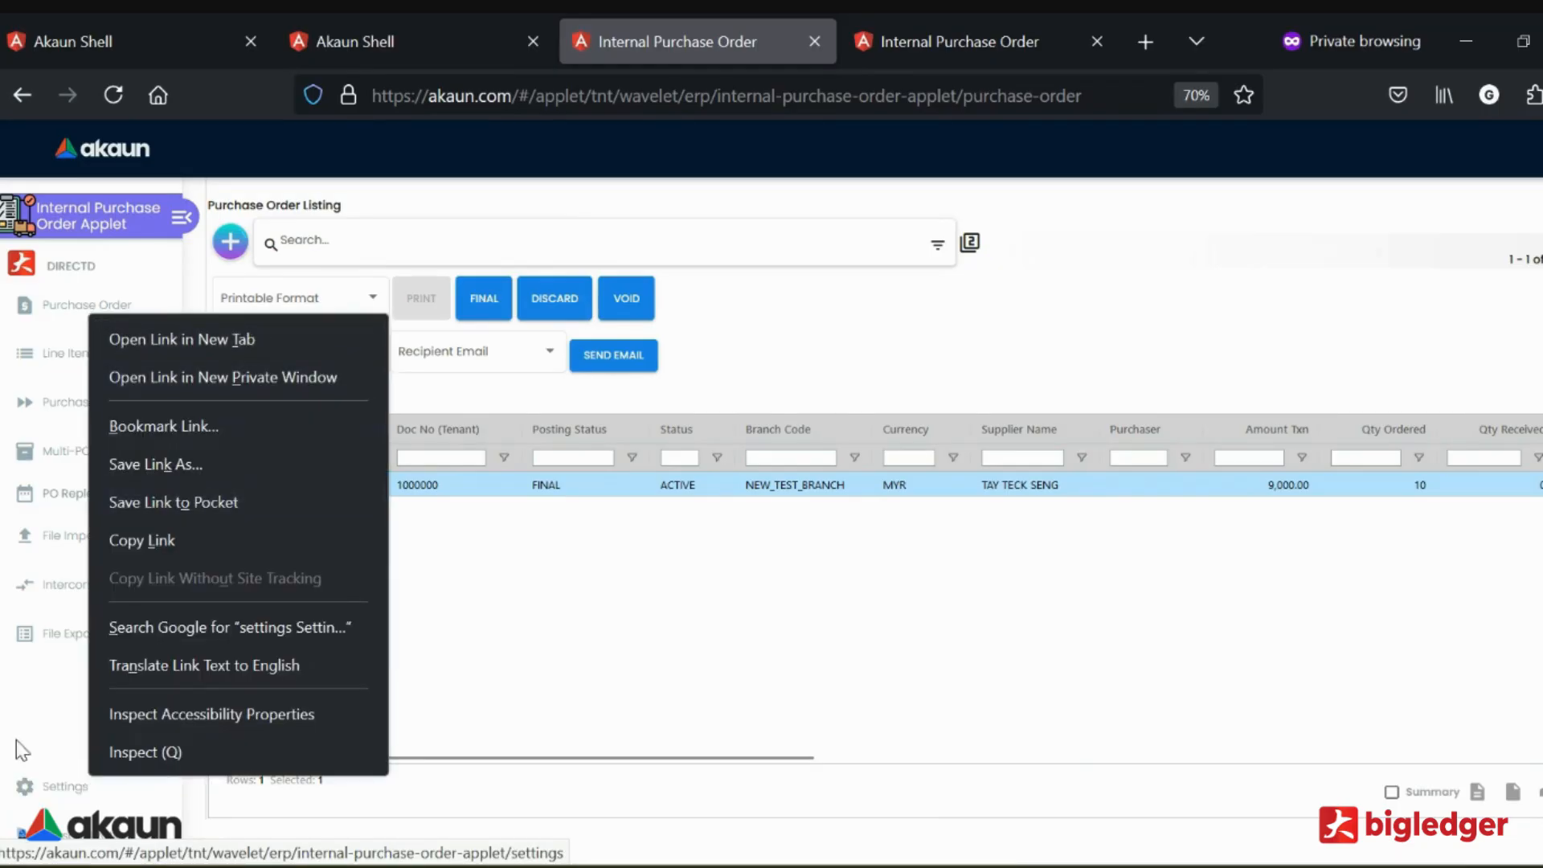
{"action": "left_click", "coordinate": [32, 786]}
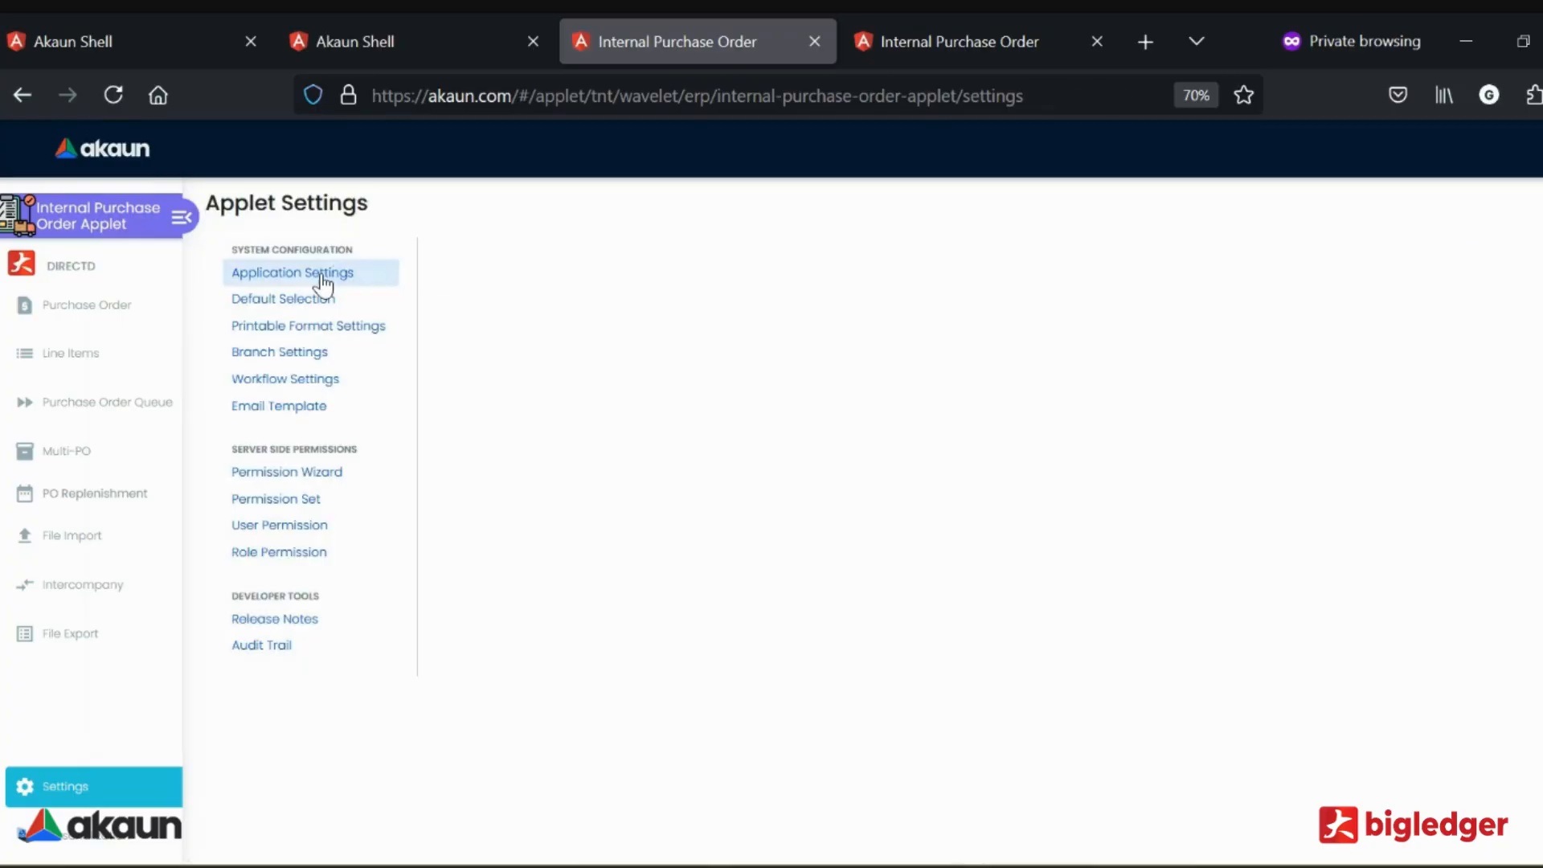
{"action": "left_click", "coordinate": [323, 277]}
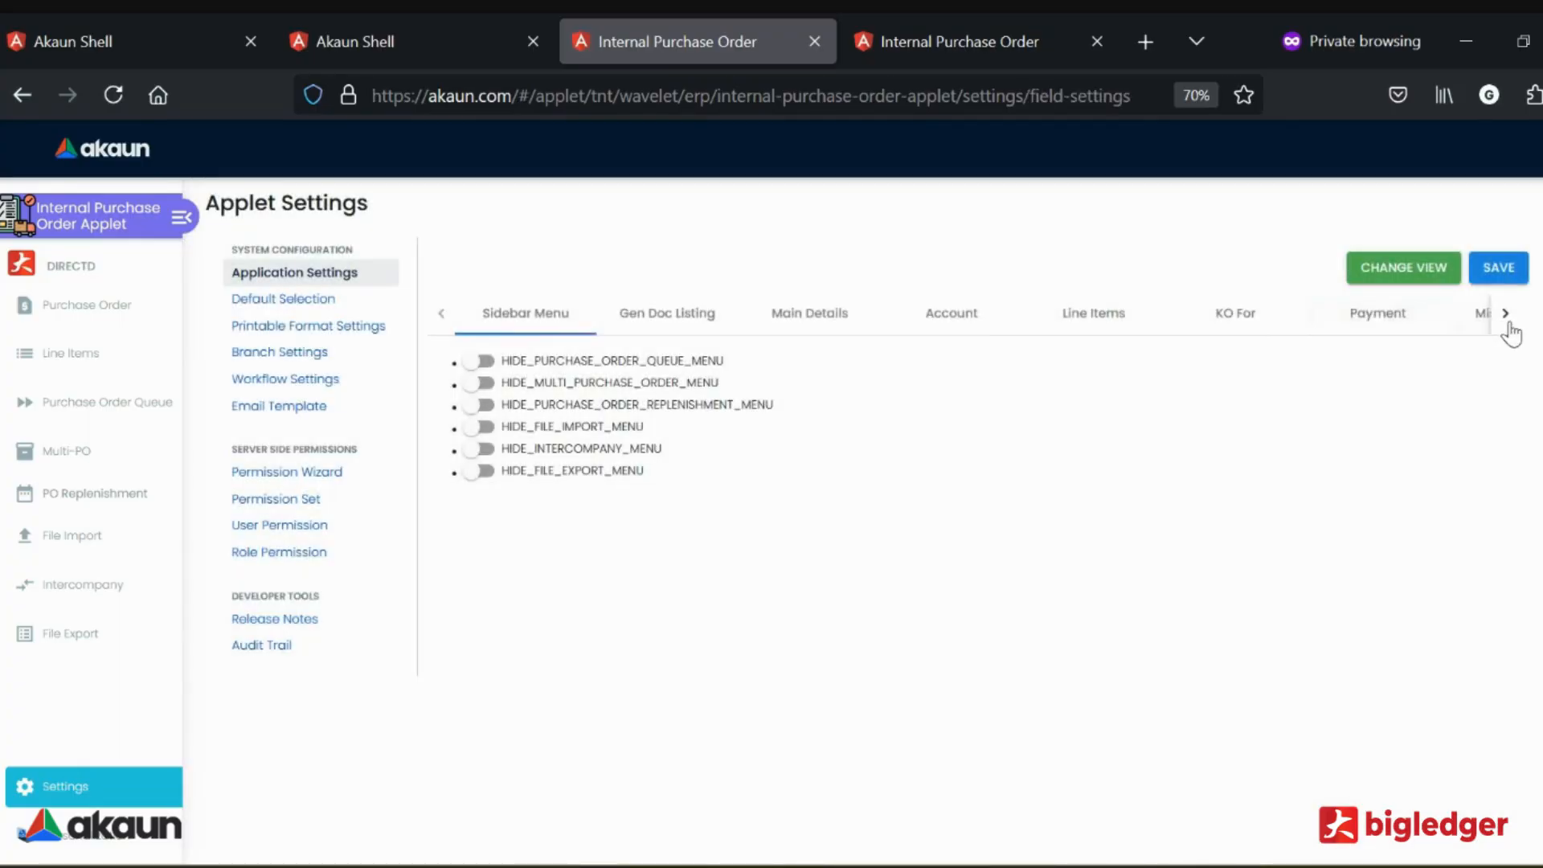
Make the Attachments tab available through the Miscellaneous application settings, and save the applet settings
{"action": "left_click", "coordinate": [1506, 315]}
{"action": "left_click", "coordinate": [1419, 318]}
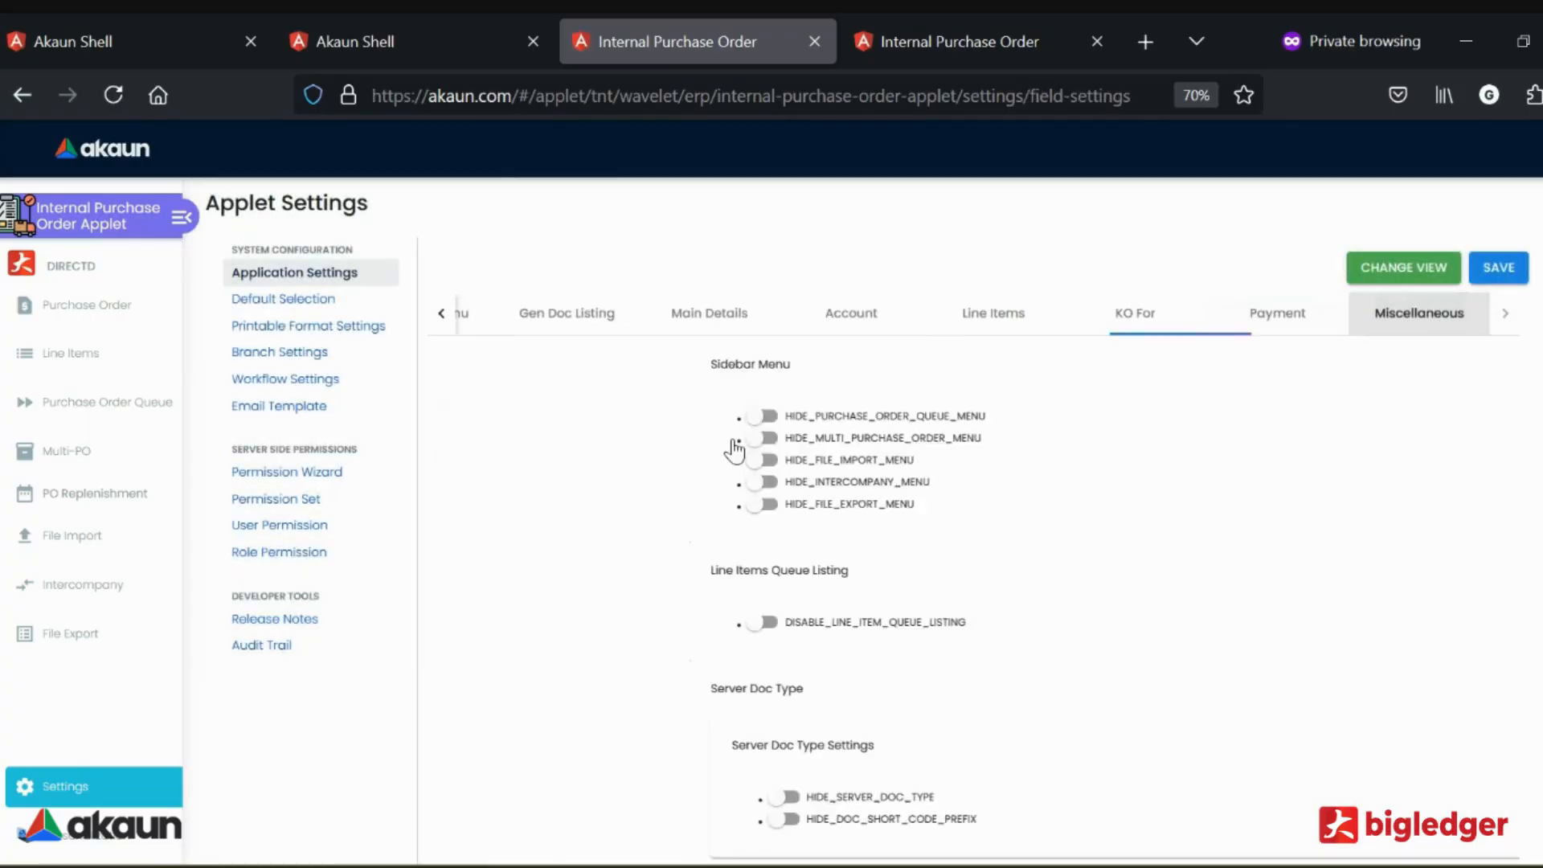
{"action": "scroll", "coordinate": [581, 609], "scroll_direction": "down", "scroll_amount": 3}
{"action": "scroll", "coordinate": [581, 610], "scroll_direction": "down", "scroll_amount": 5}
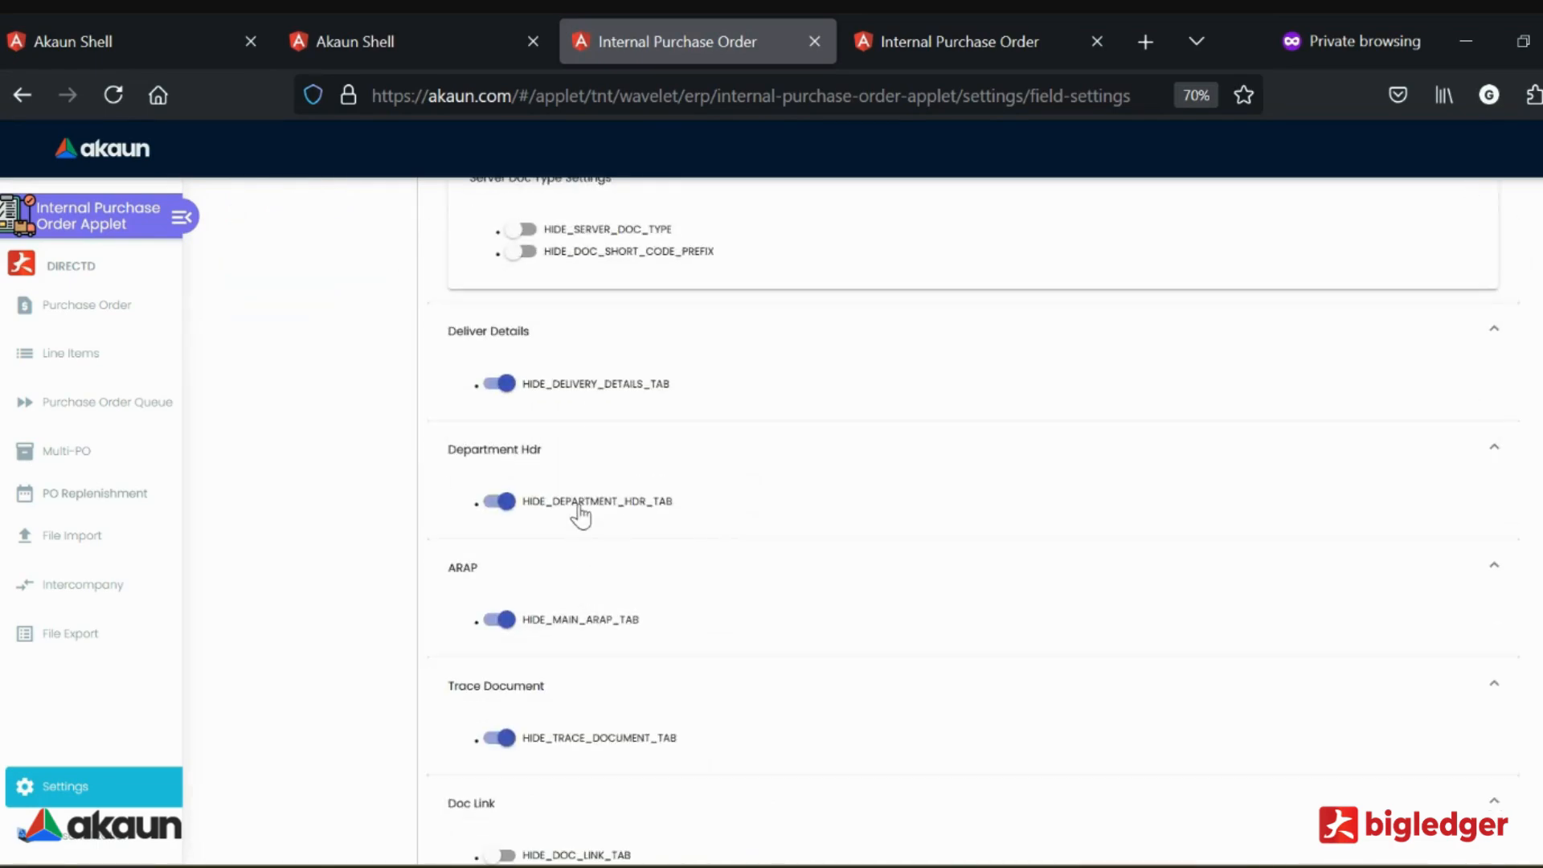
{"action": "scroll", "coordinate": [567, 661], "scroll_direction": "down", "scroll_amount": 3}
{"action": "left_click", "coordinate": [622, 398]}
{"action": "scroll", "coordinate": [1072, 404], "scroll_direction": "up", "scroll_amount": 4}
{"action": "scroll", "coordinate": [1478, 386], "scroll_direction": "up", "scroll_amount": 10}
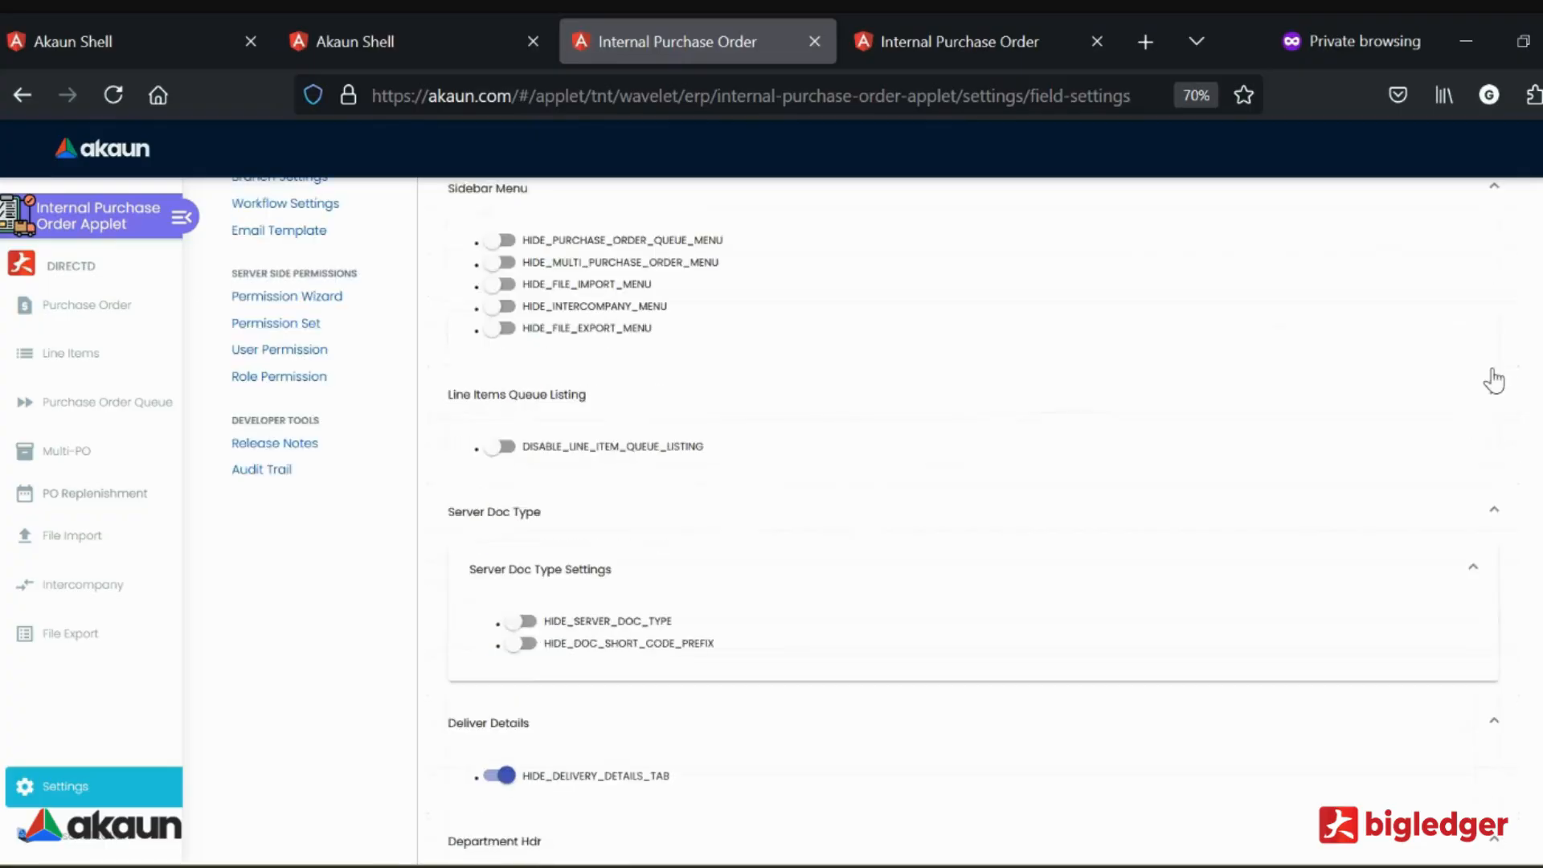
{"action": "left_click", "coordinate": [1493, 268]}
Open the finalised purchase order's attachments, bring up the file picker for a new attachment, and cancel the file selection
{"action": "left_click", "coordinate": [87, 304]}
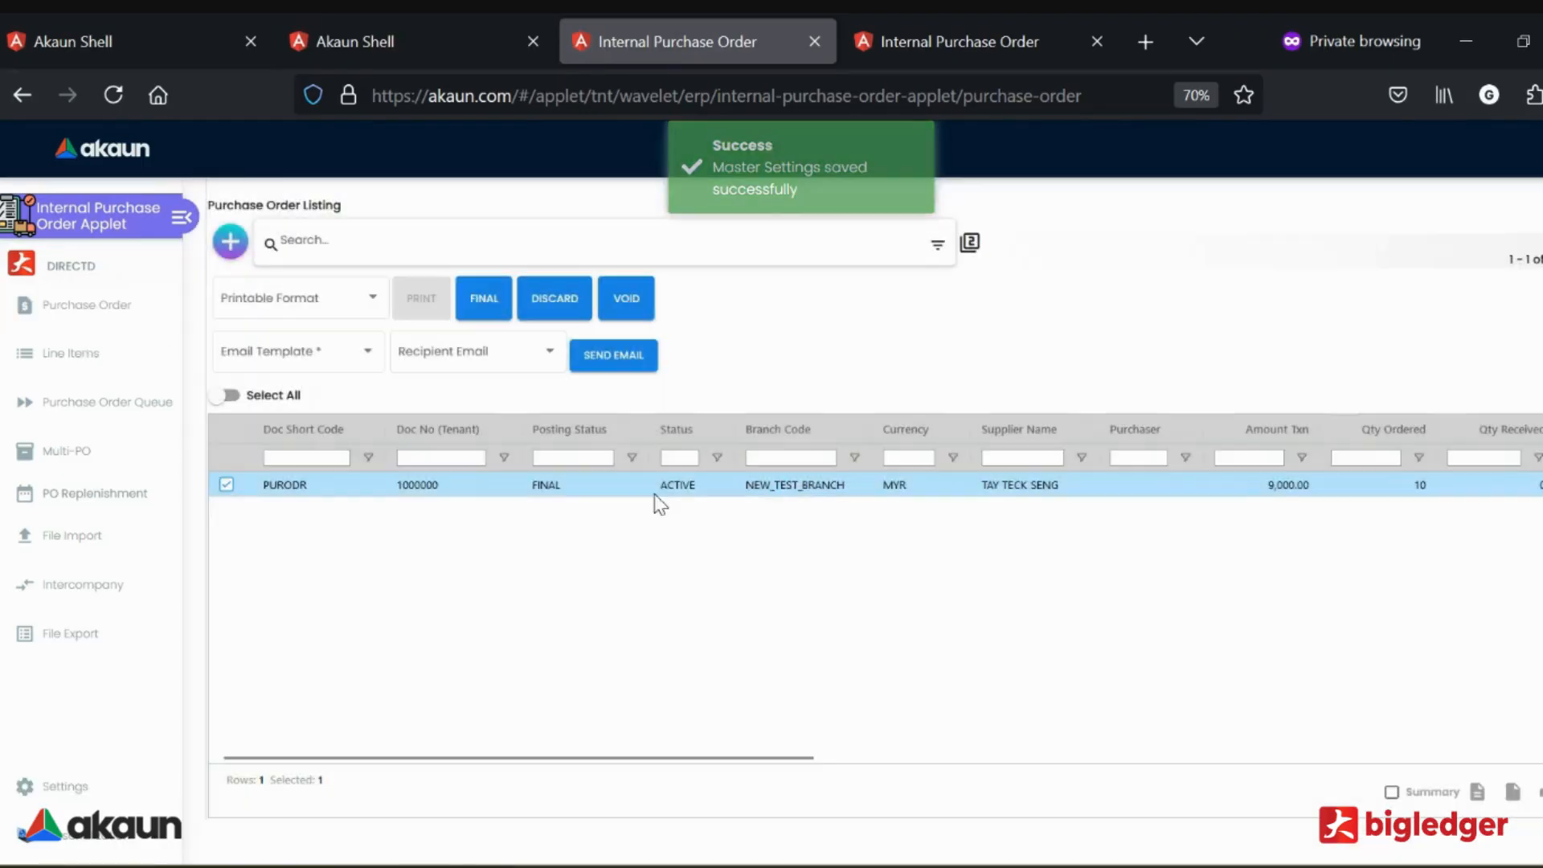
{"action": "left_click", "coordinate": [772, 484]}
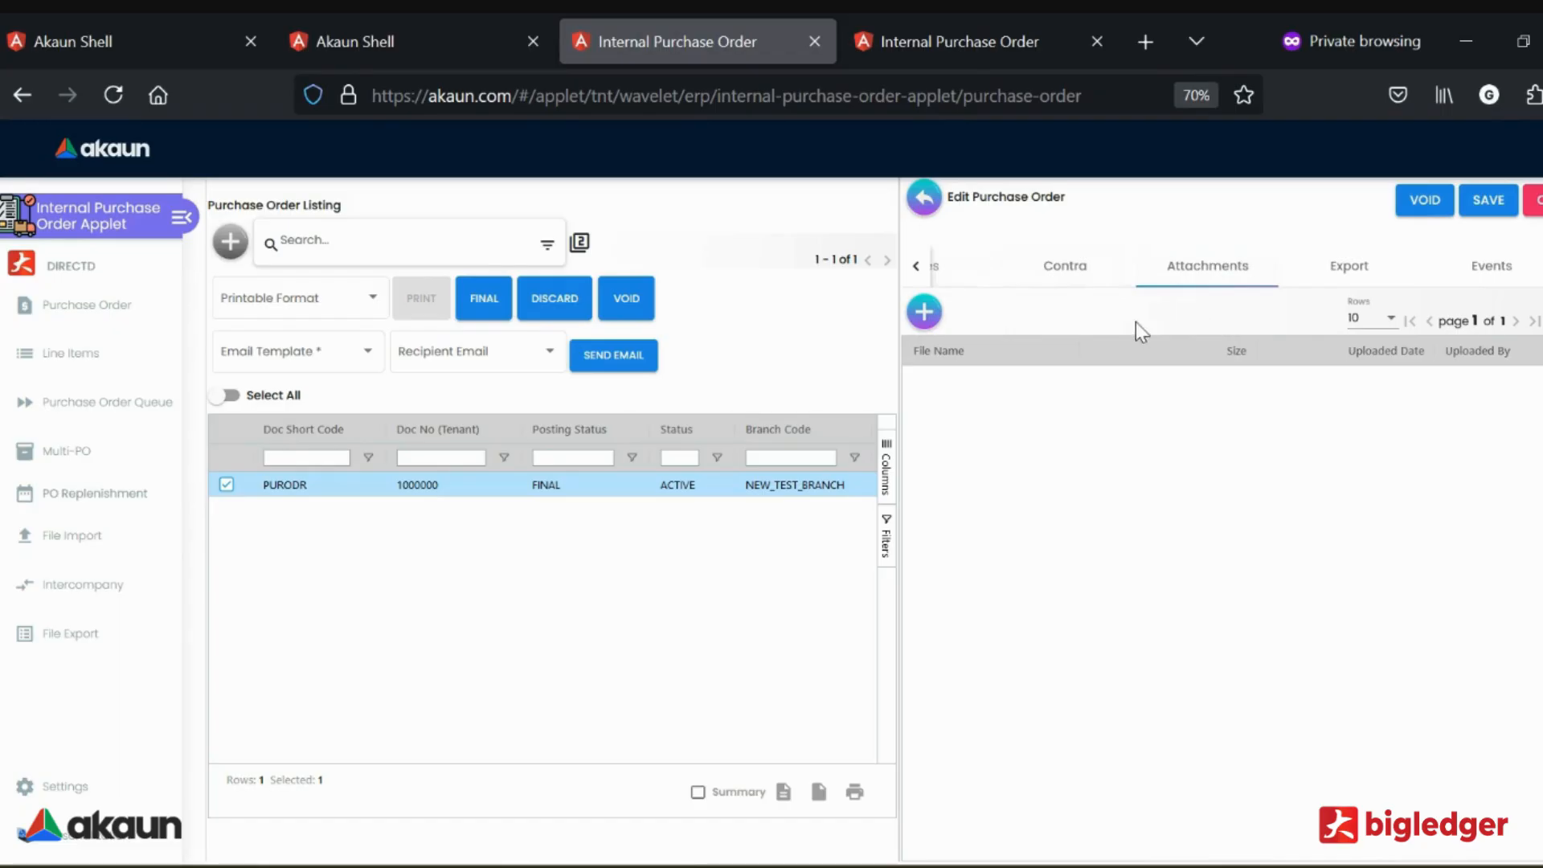
{"action": "left_click", "coordinate": [926, 313]}
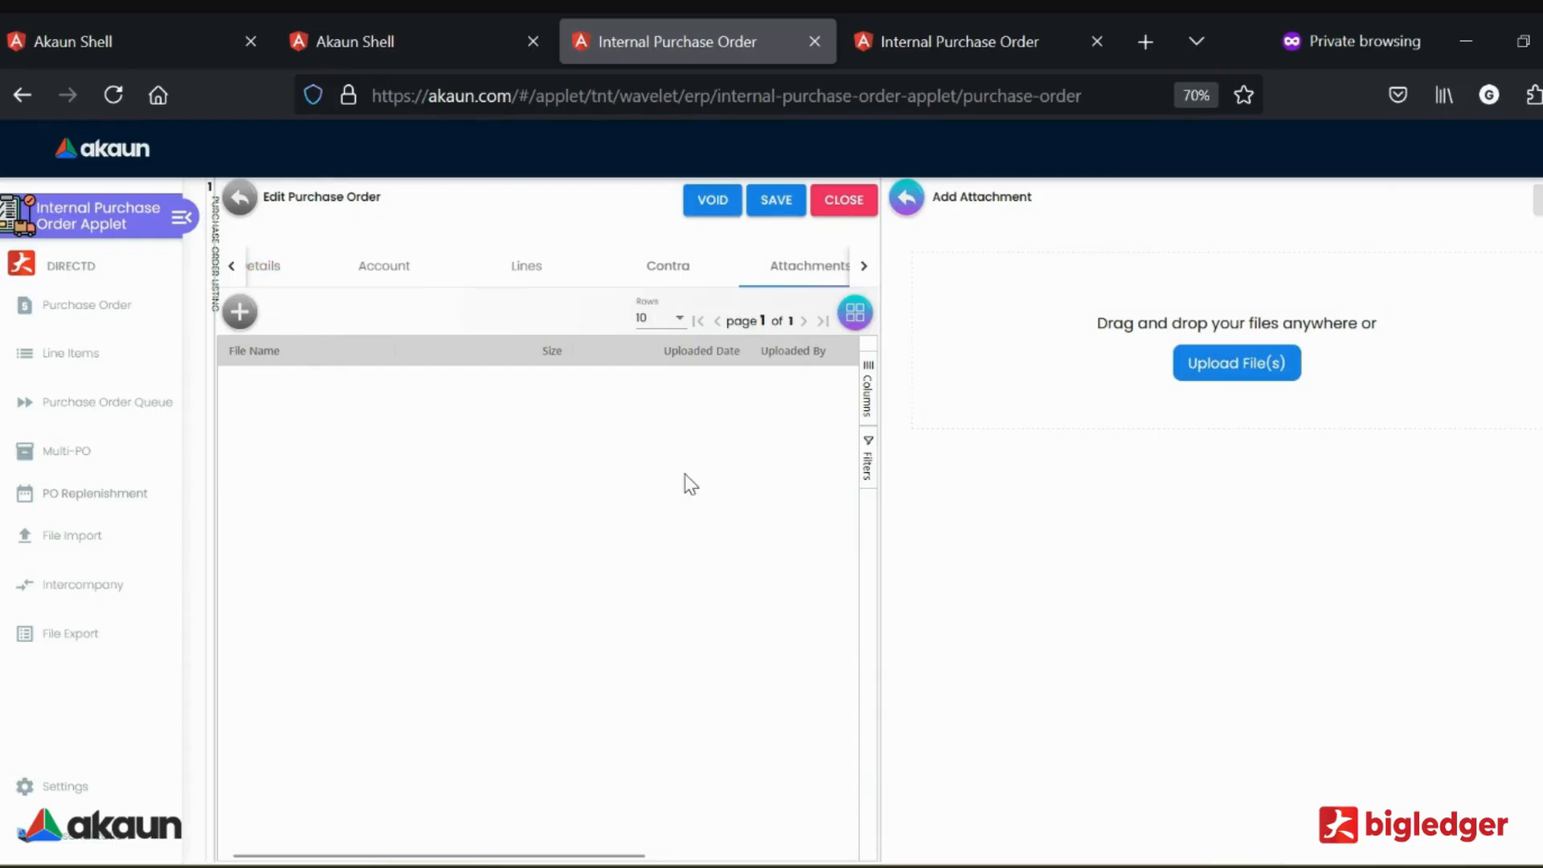
{"action": "left_click", "coordinate": [1196, 368]}
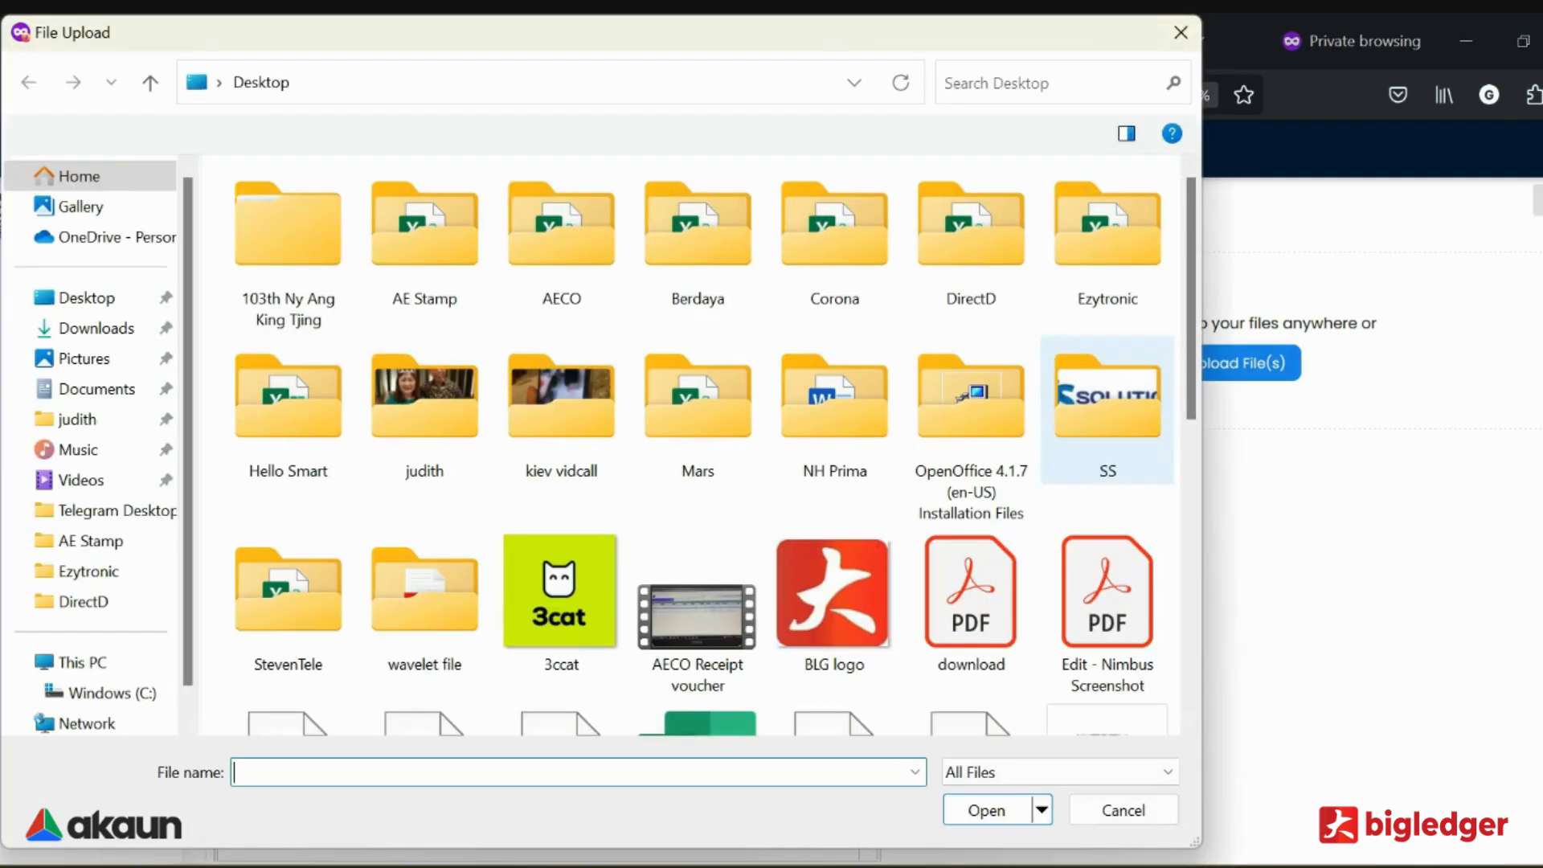
{"action": "left_click", "coordinate": [1123, 810]}
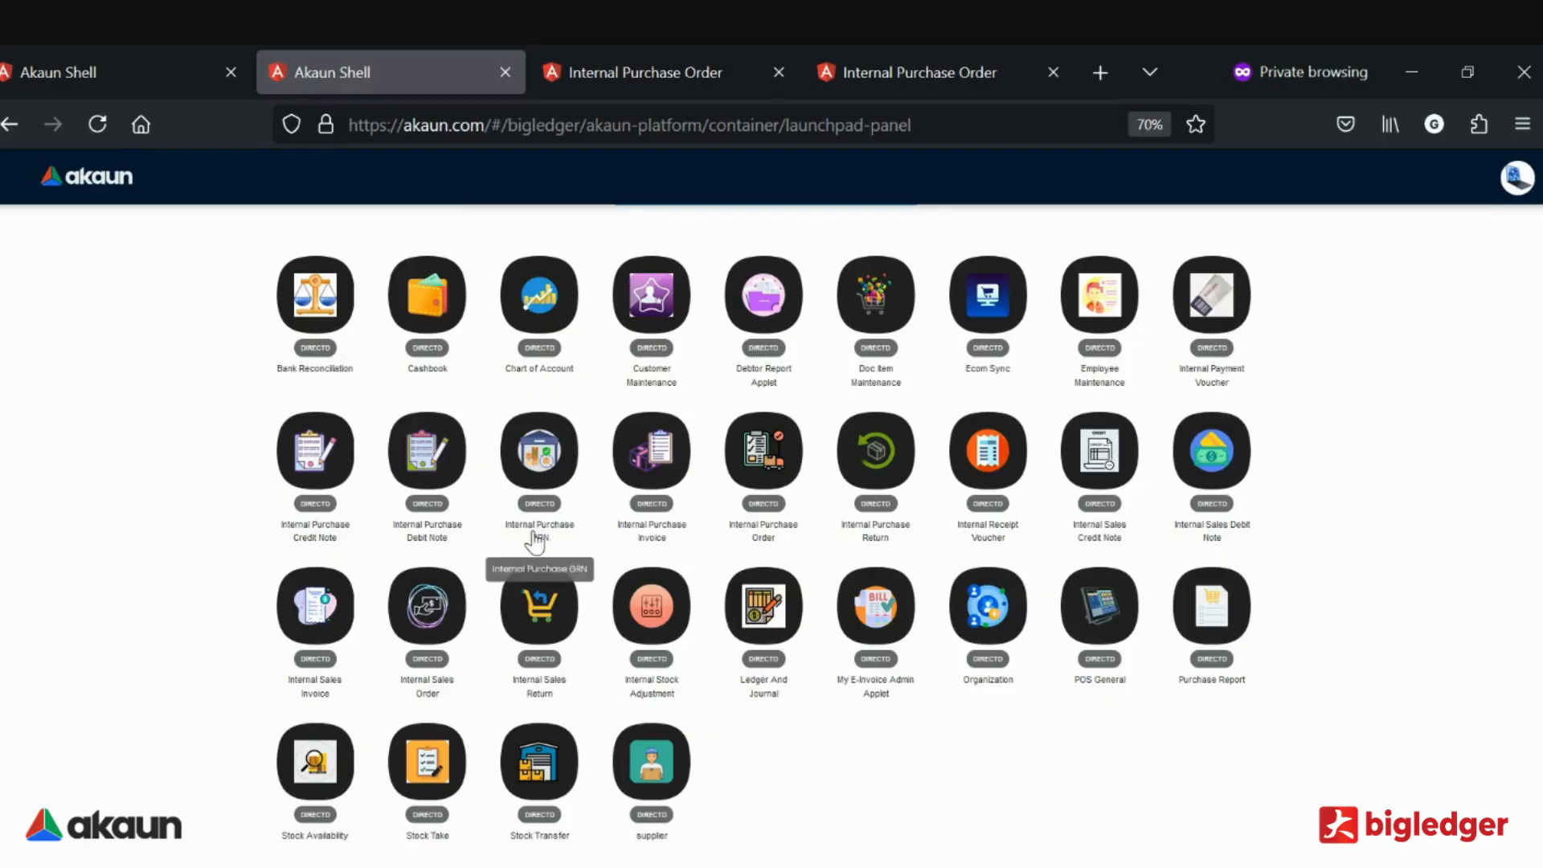
Open DIRECTD's Internal Purchase GRN applet, start a new GRN and view its KO For purchase orders
{"action": "left_click", "coordinate": [555, 456]}
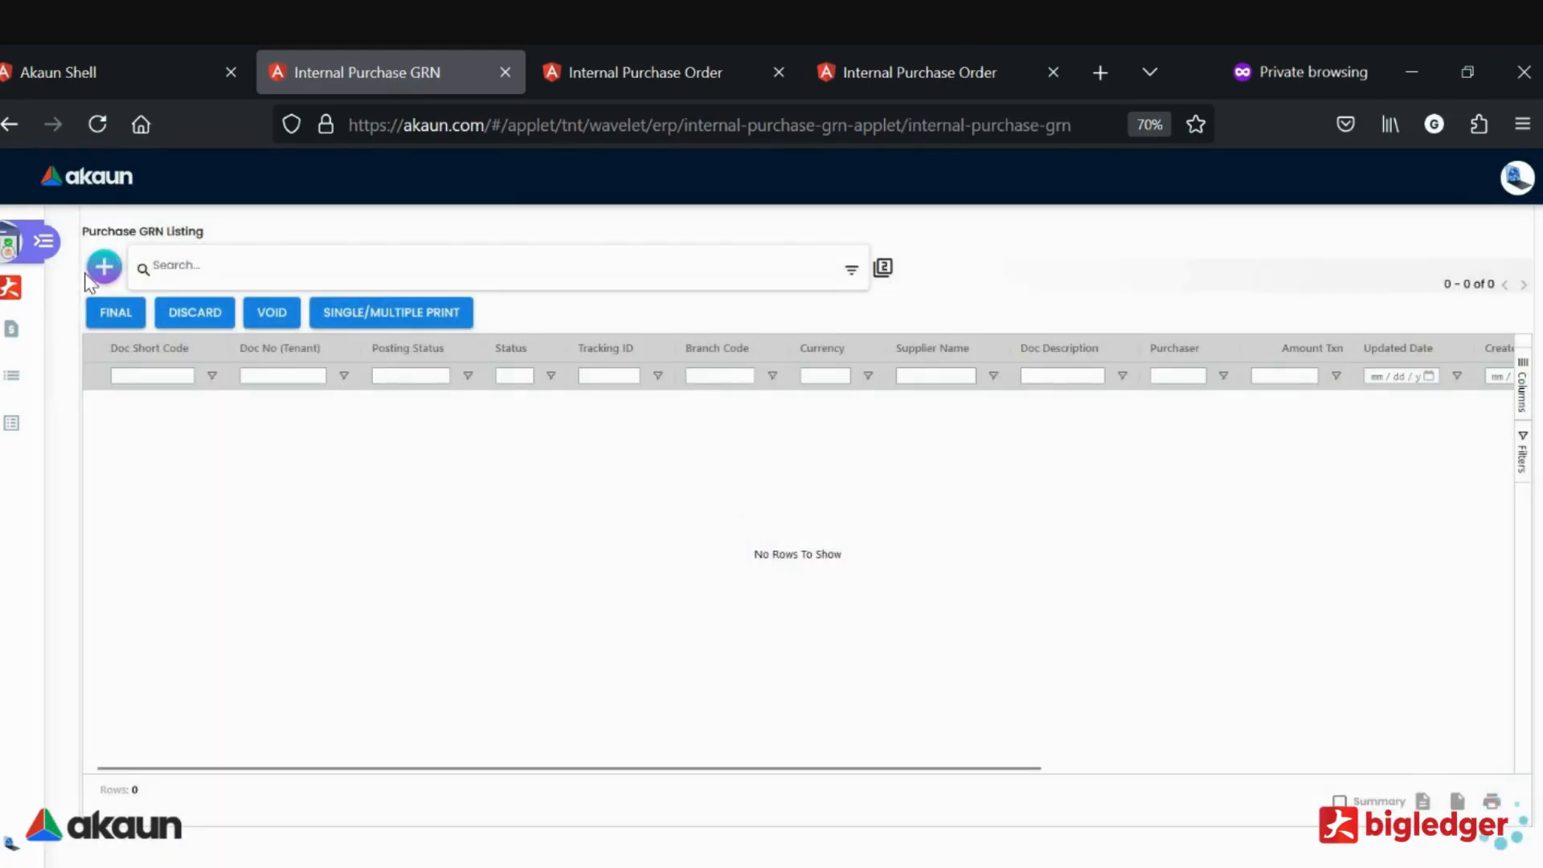
{"action": "left_click", "coordinate": [95, 271]}
{"action": "left_click", "coordinate": [1318, 289]}
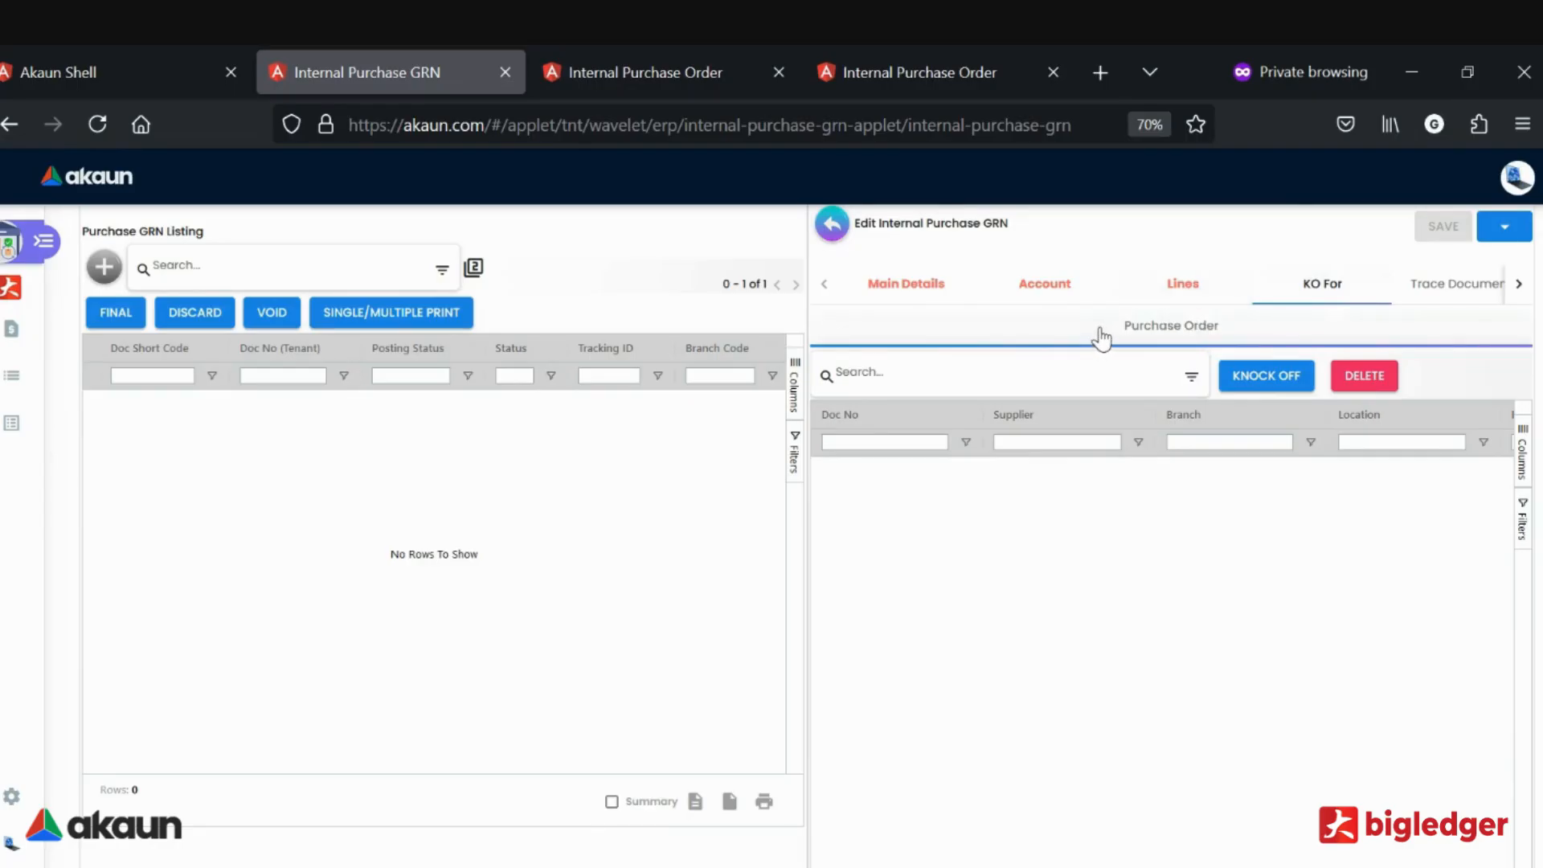
In the other purchase order browser tab, return to the launchpad, search for "testing" and open the testing tenant's Internal Purchase GRN applet
{"action": "left_click", "coordinate": [928, 54]}
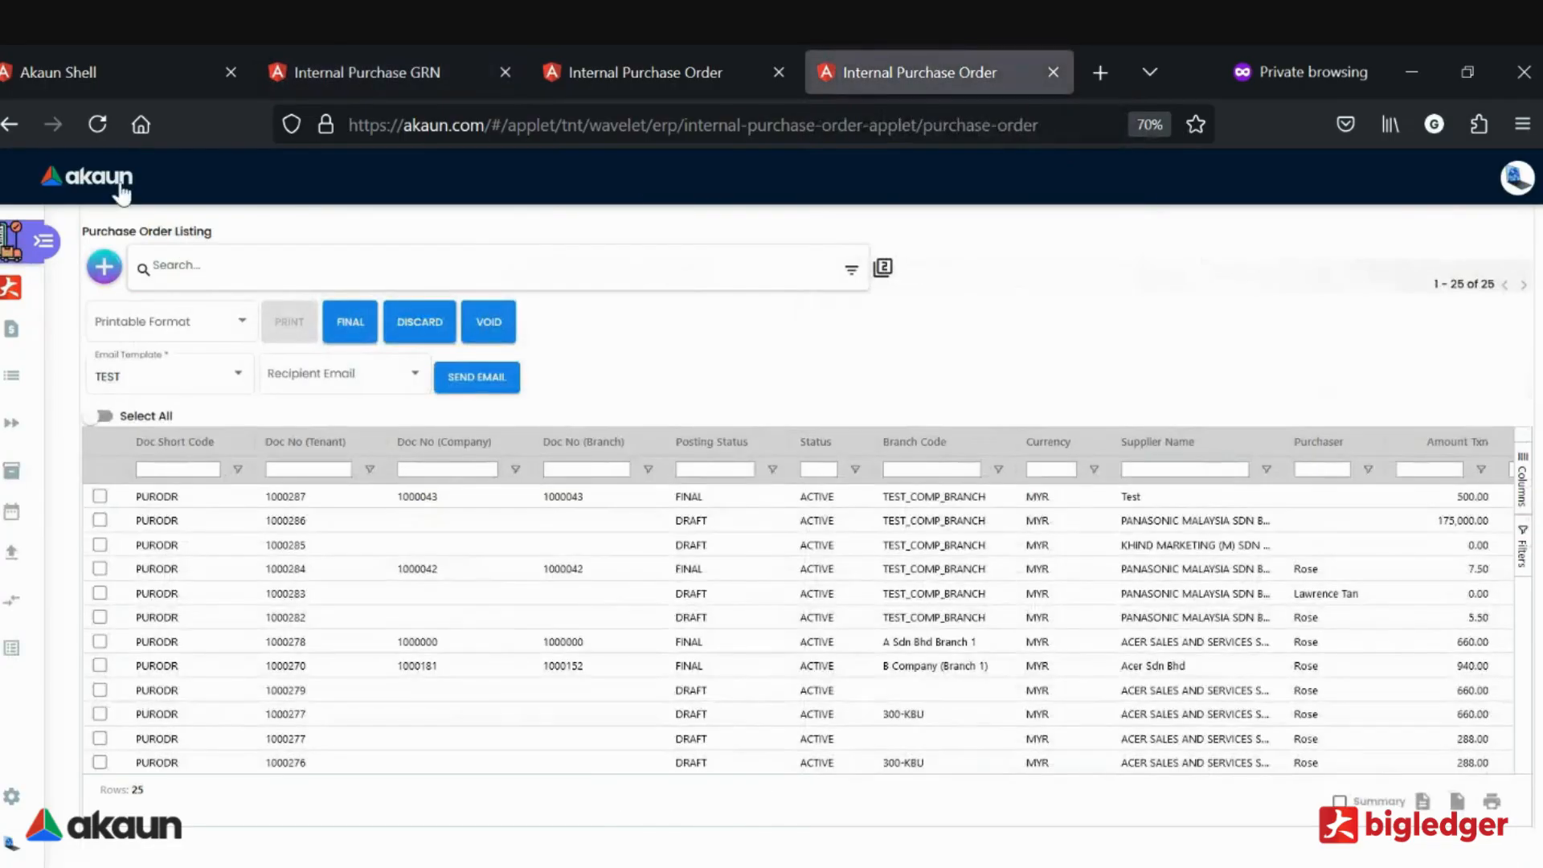
{"action": "left_click", "coordinate": [97, 176]}
{"action": "type", "text": "testing"}
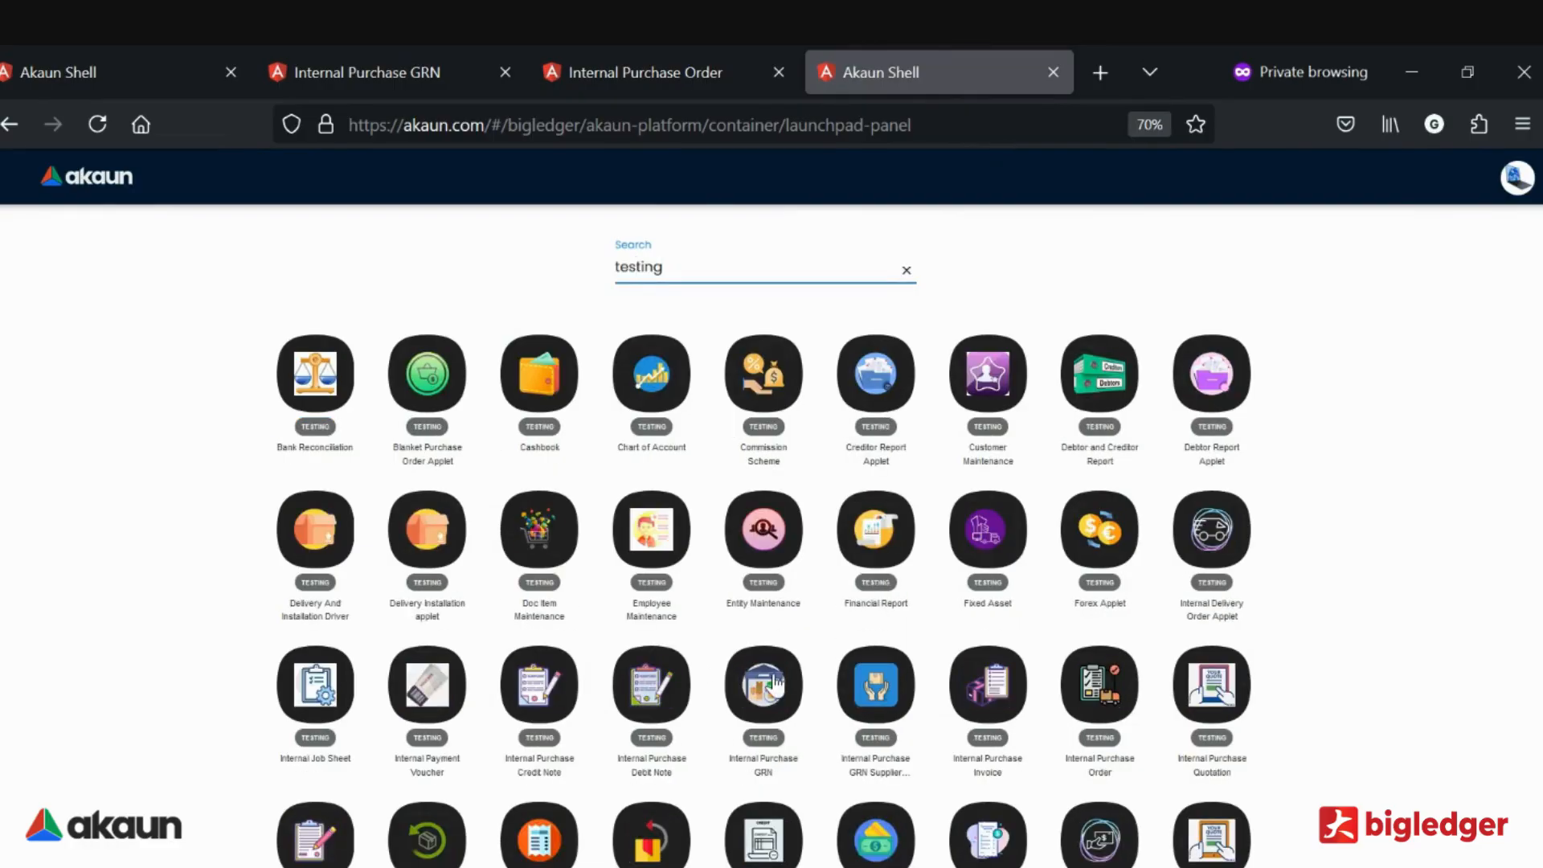
{"action": "left_click", "coordinate": [767, 683]}
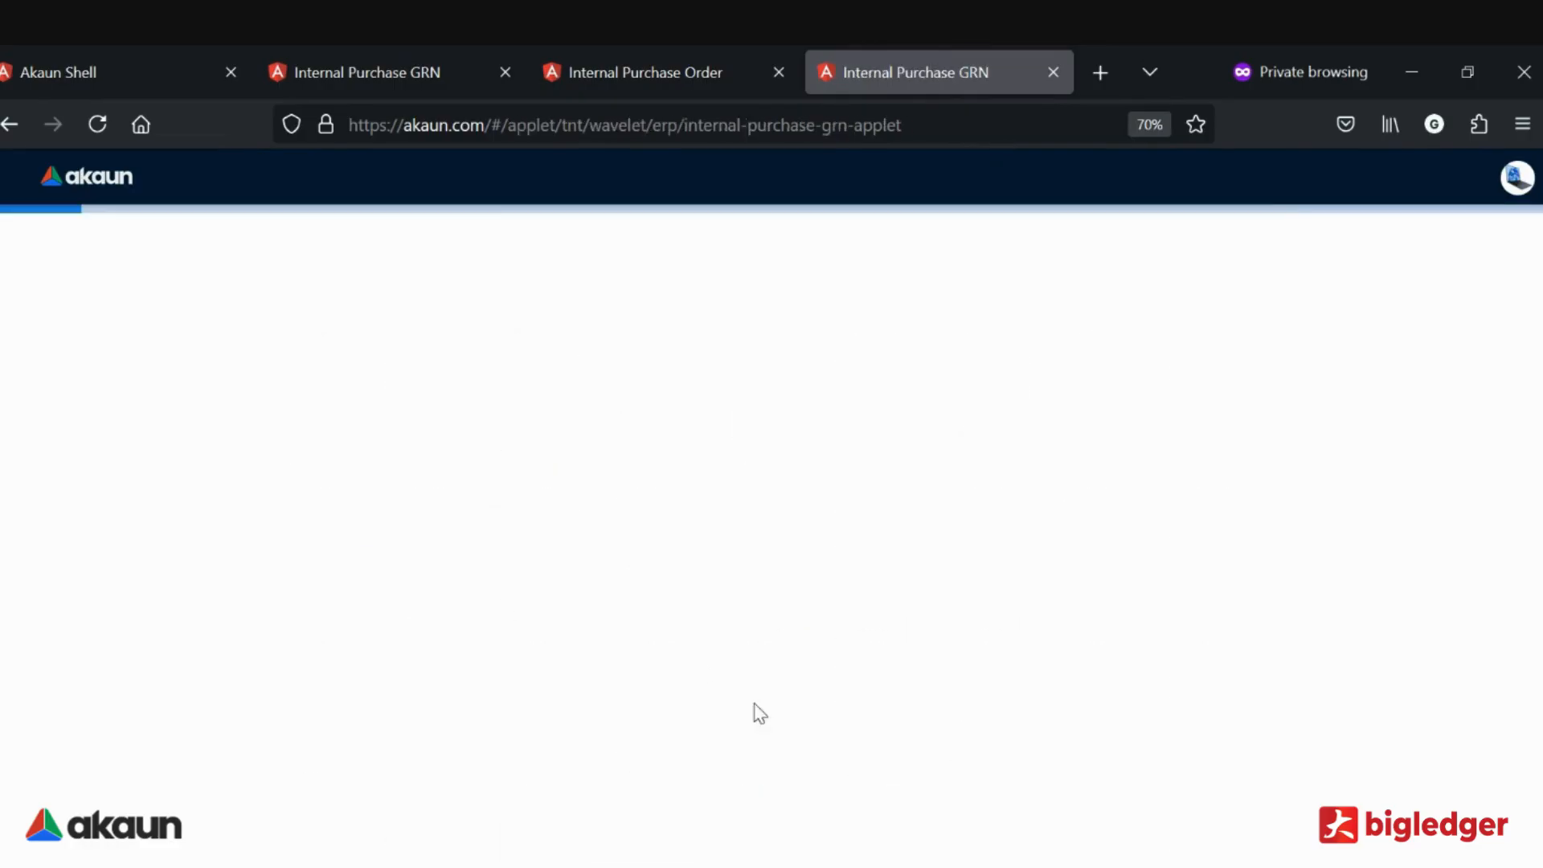
Go back to DIRECTD's GRN applet, leave the unfinished GRN and look over the applet's navigation entries
{"action": "left_click", "coordinate": [441, 57]}
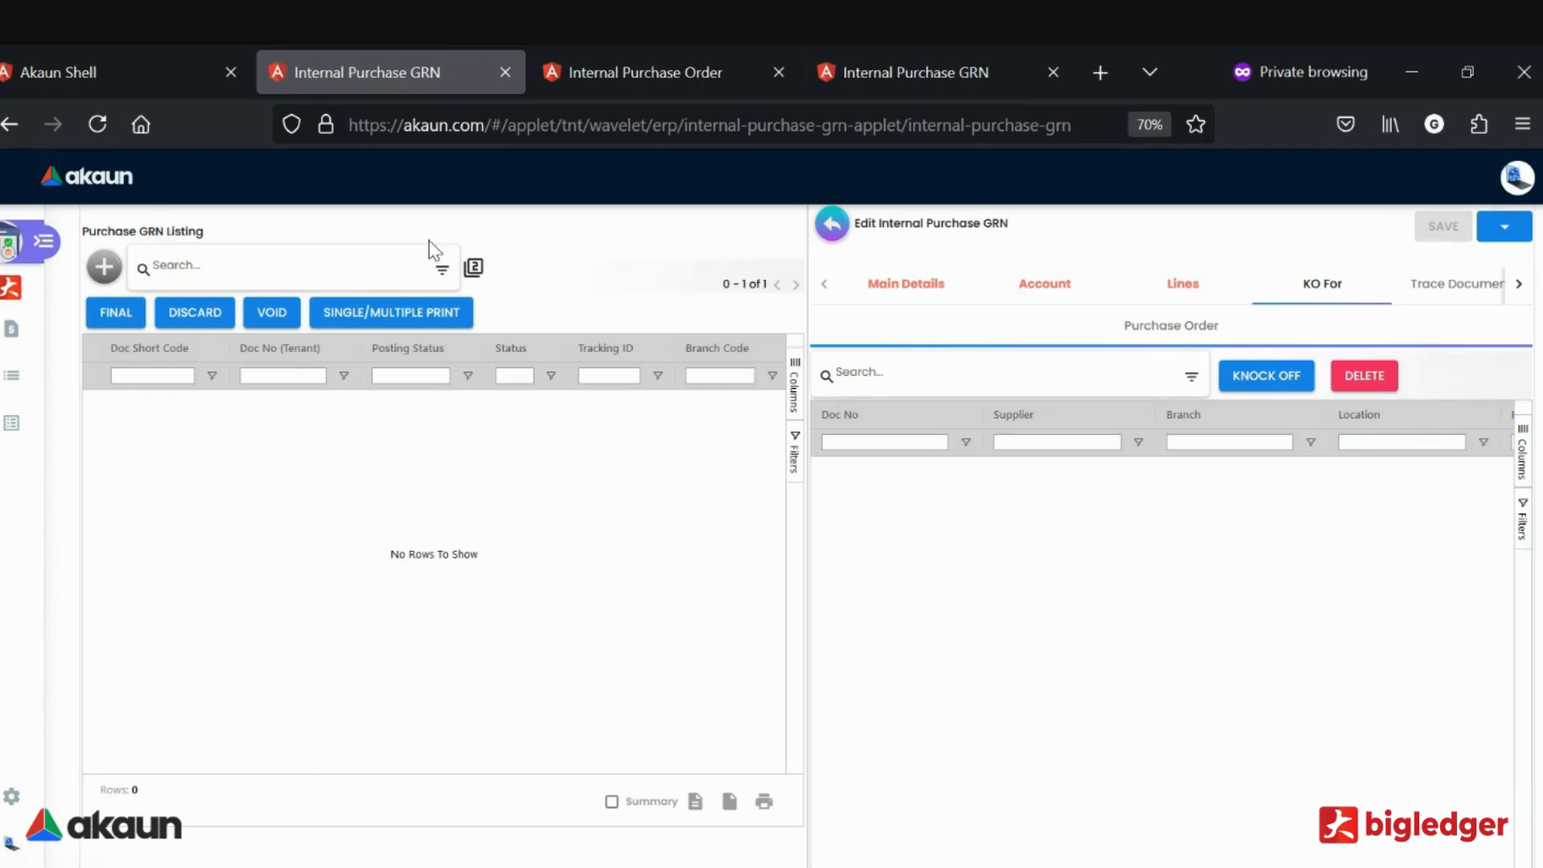
{"action": "left_click", "coordinate": [833, 224]}
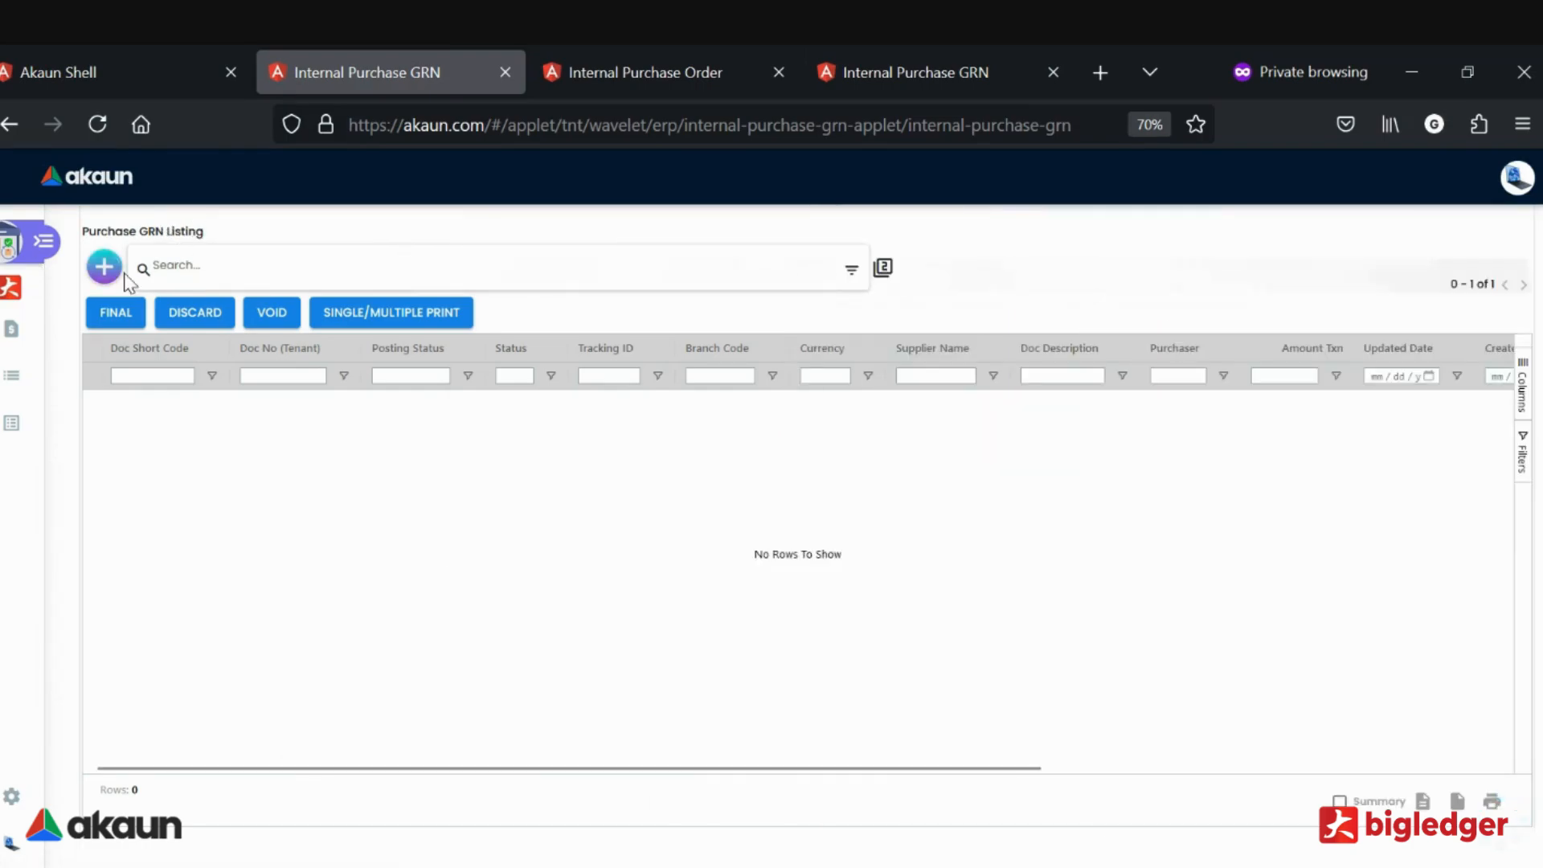
{"action": "left_click", "coordinate": [40, 250]}
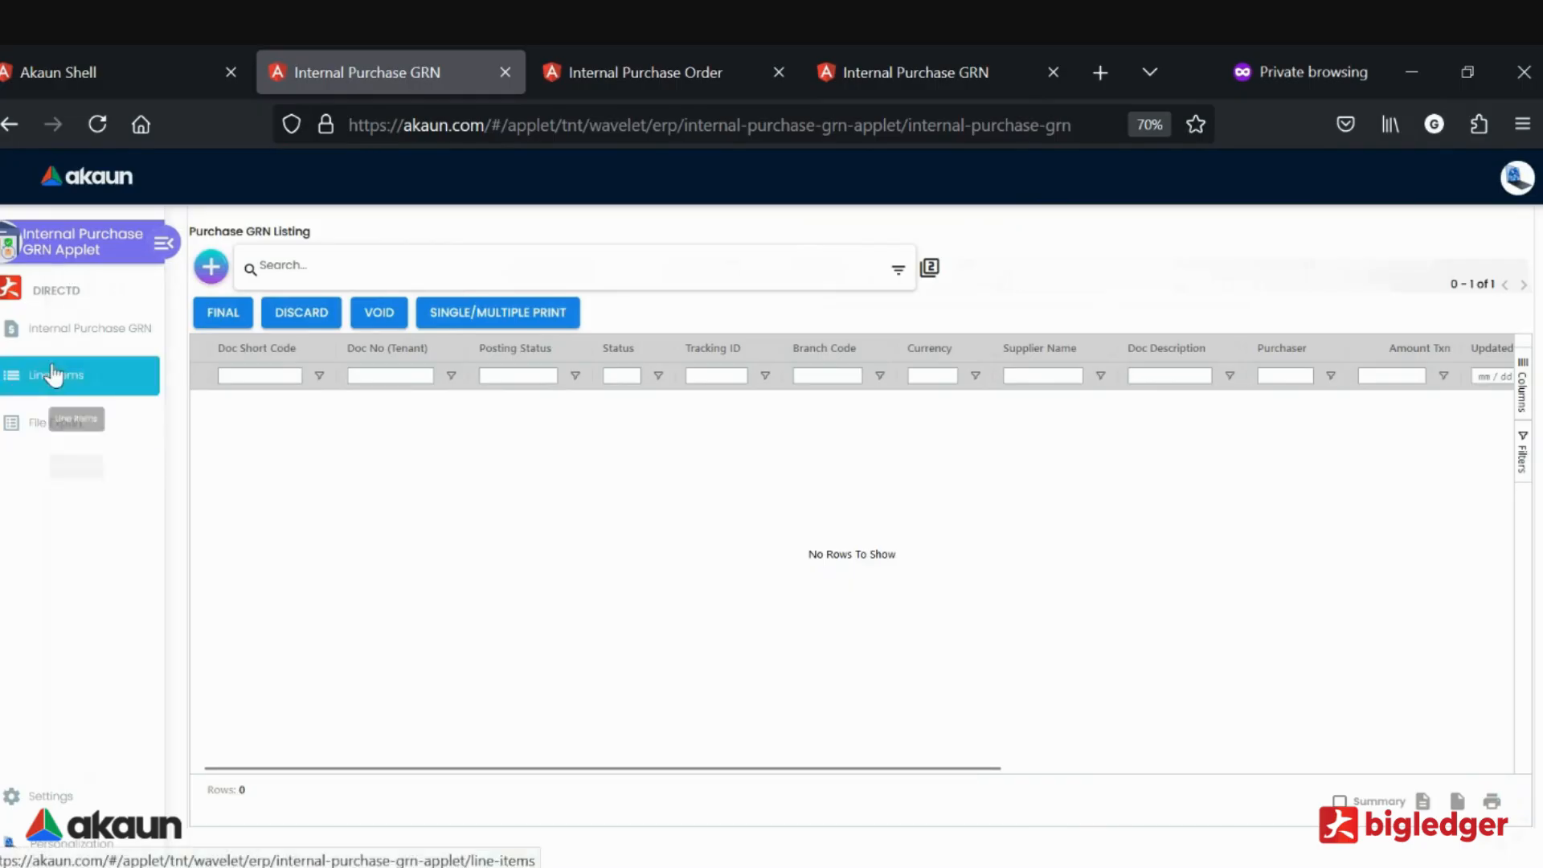
{"action": "left_click", "coordinate": [162, 243]}
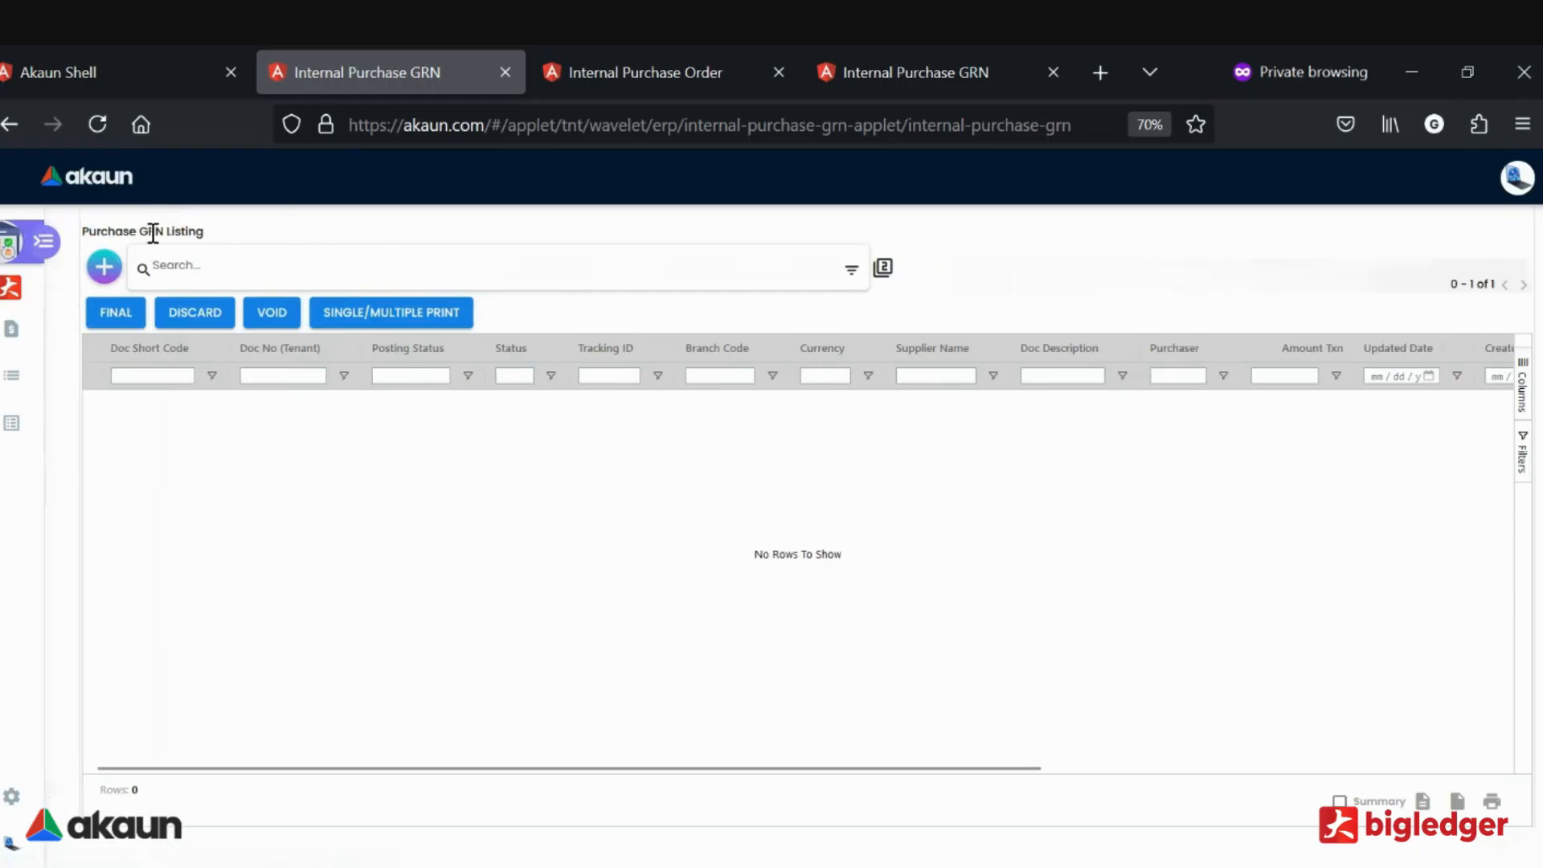
Start another GRN for DIRECTD and look through its sections, including the KO For purchase order list
{"action": "left_click", "coordinate": [103, 267]}
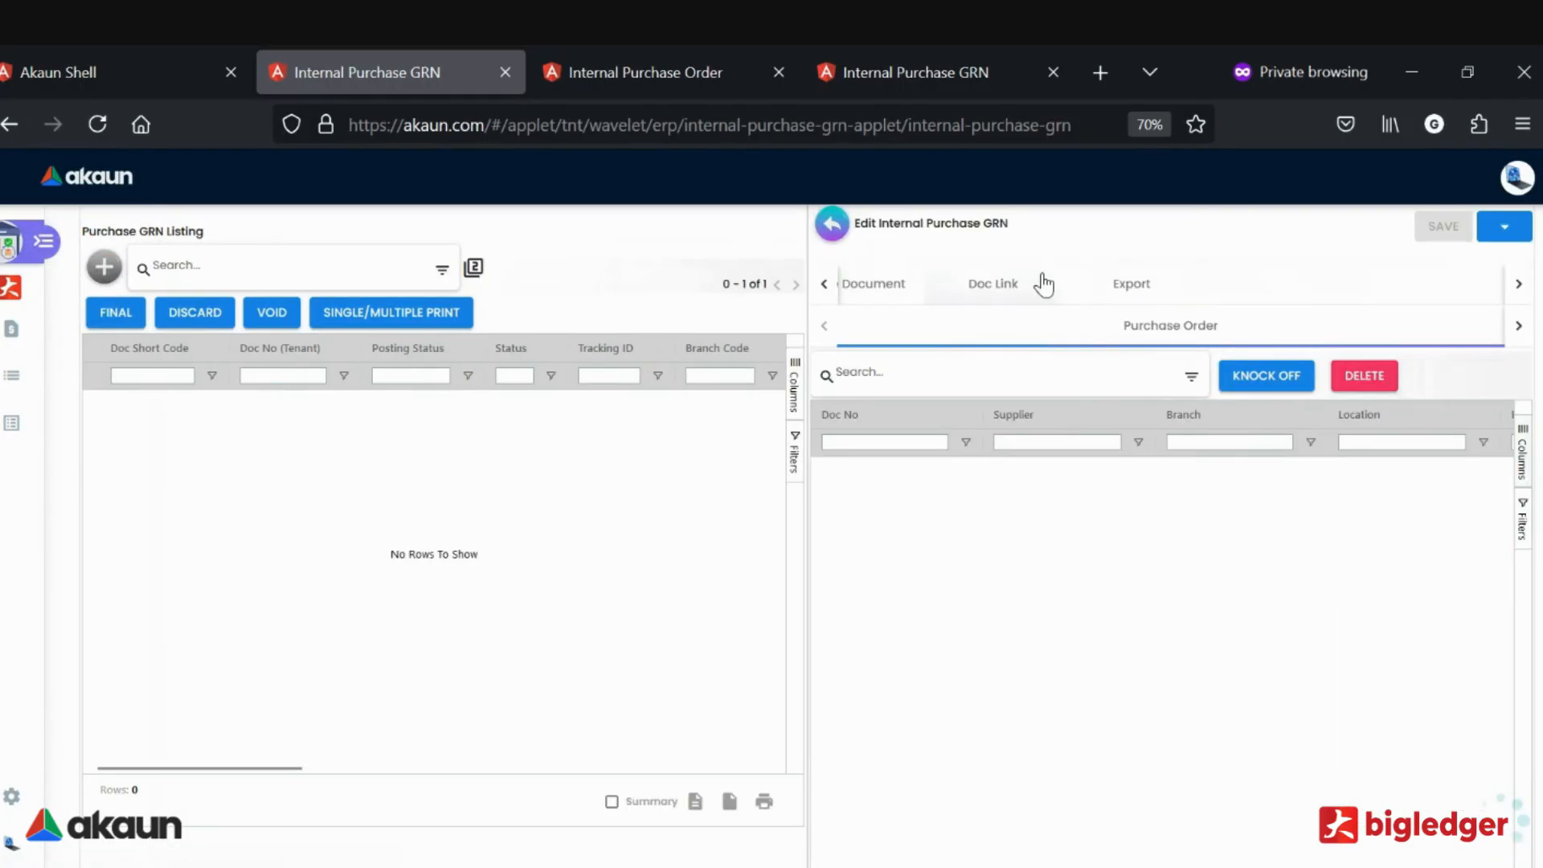
{"action": "left_click", "coordinate": [824, 287]}
{"action": "left_click", "coordinate": [825, 291]}
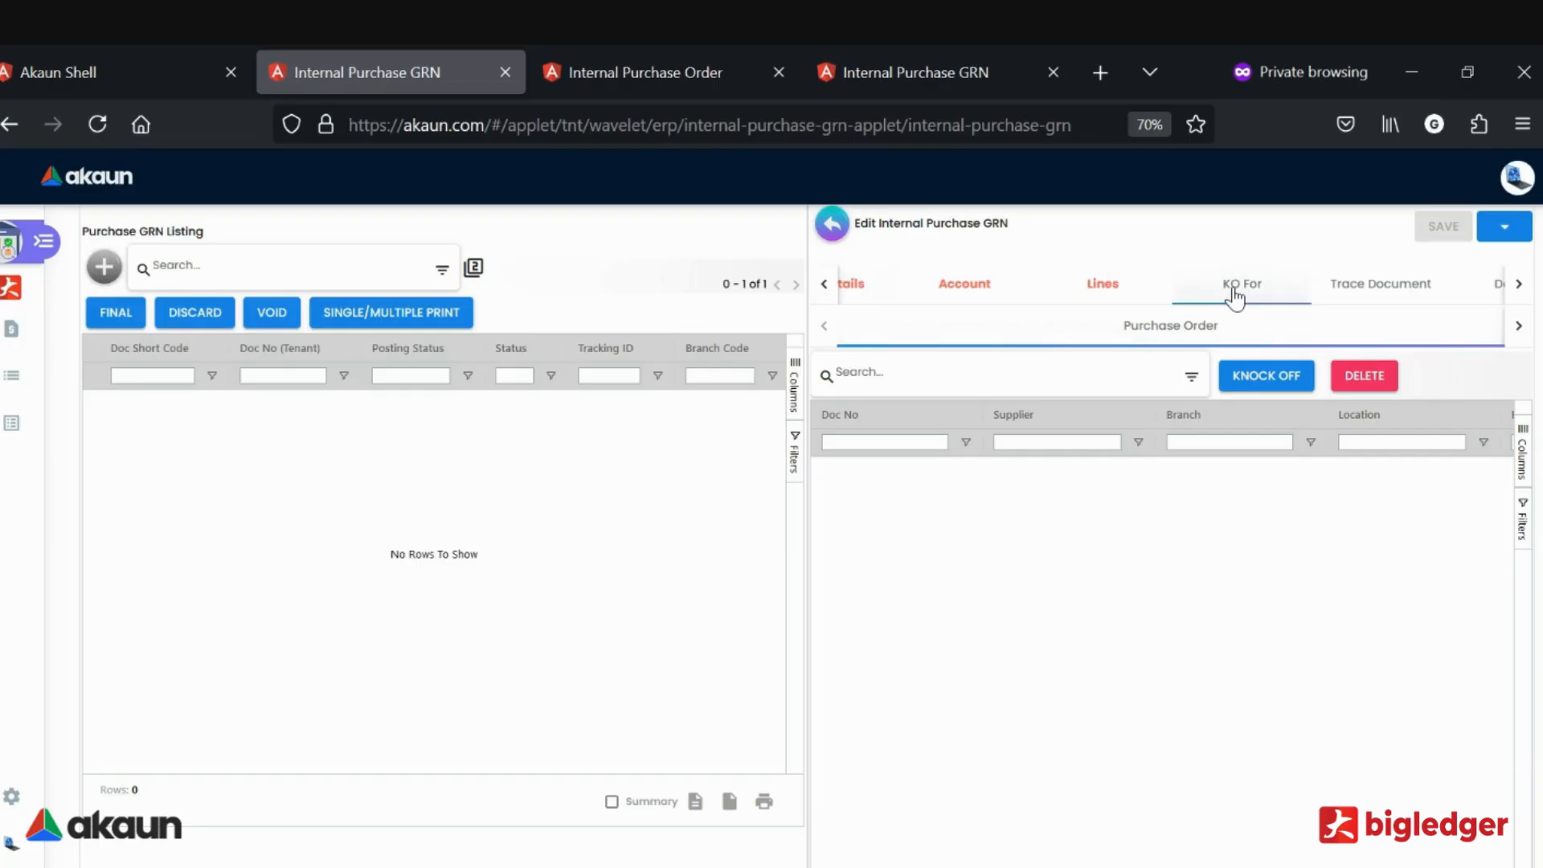
Switch to the testing tenant's GRN applet, start a new GRN and view its KO For purchase orders
{"action": "left_click", "coordinate": [971, 53]}
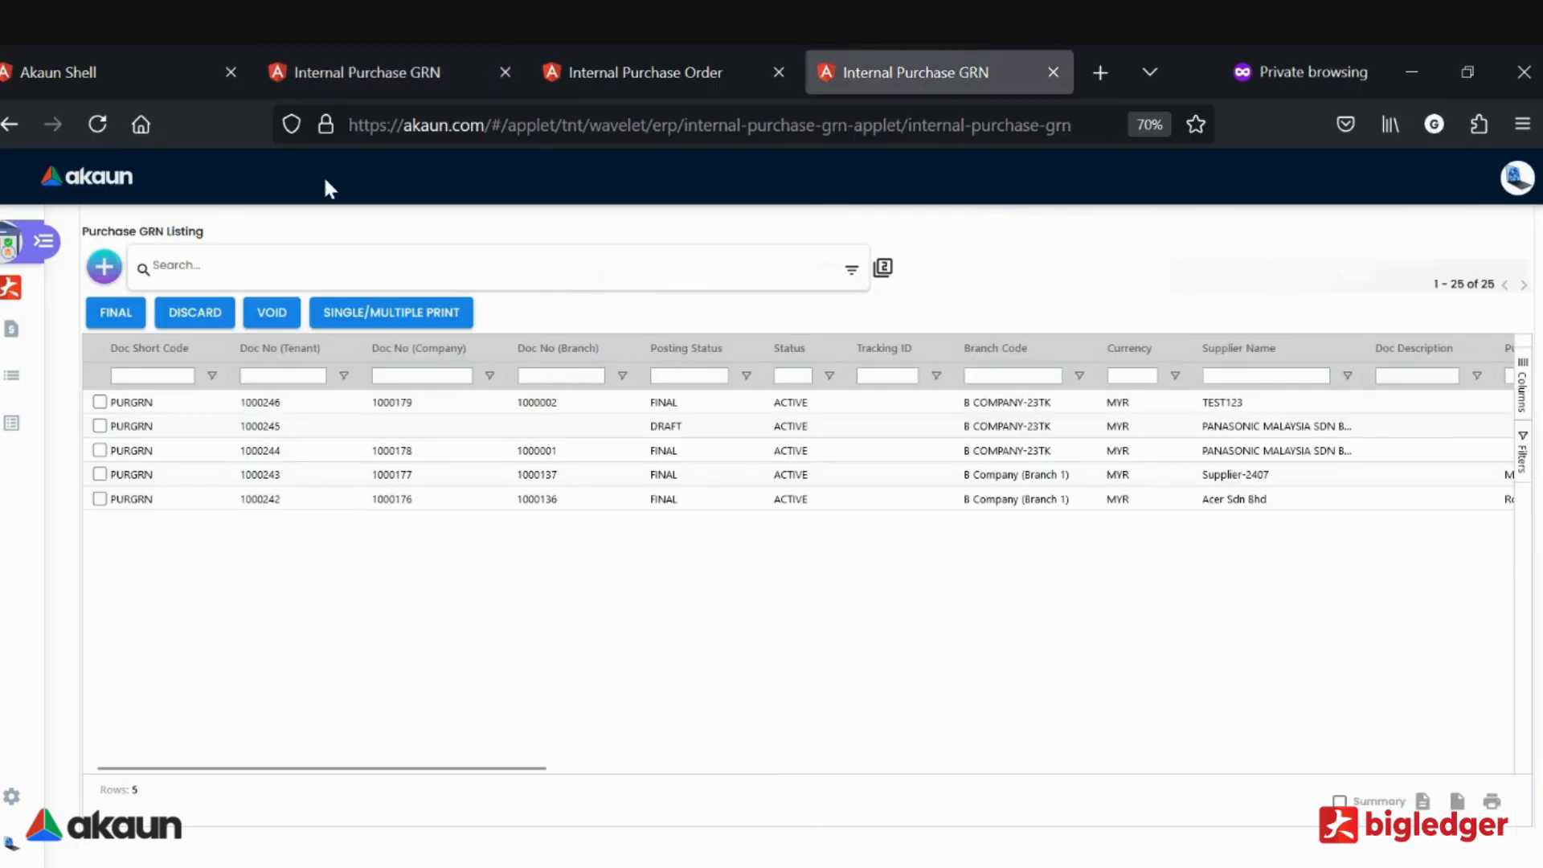
{"action": "left_click", "coordinate": [94, 273]}
{"action": "left_click", "coordinate": [1493, 287]}
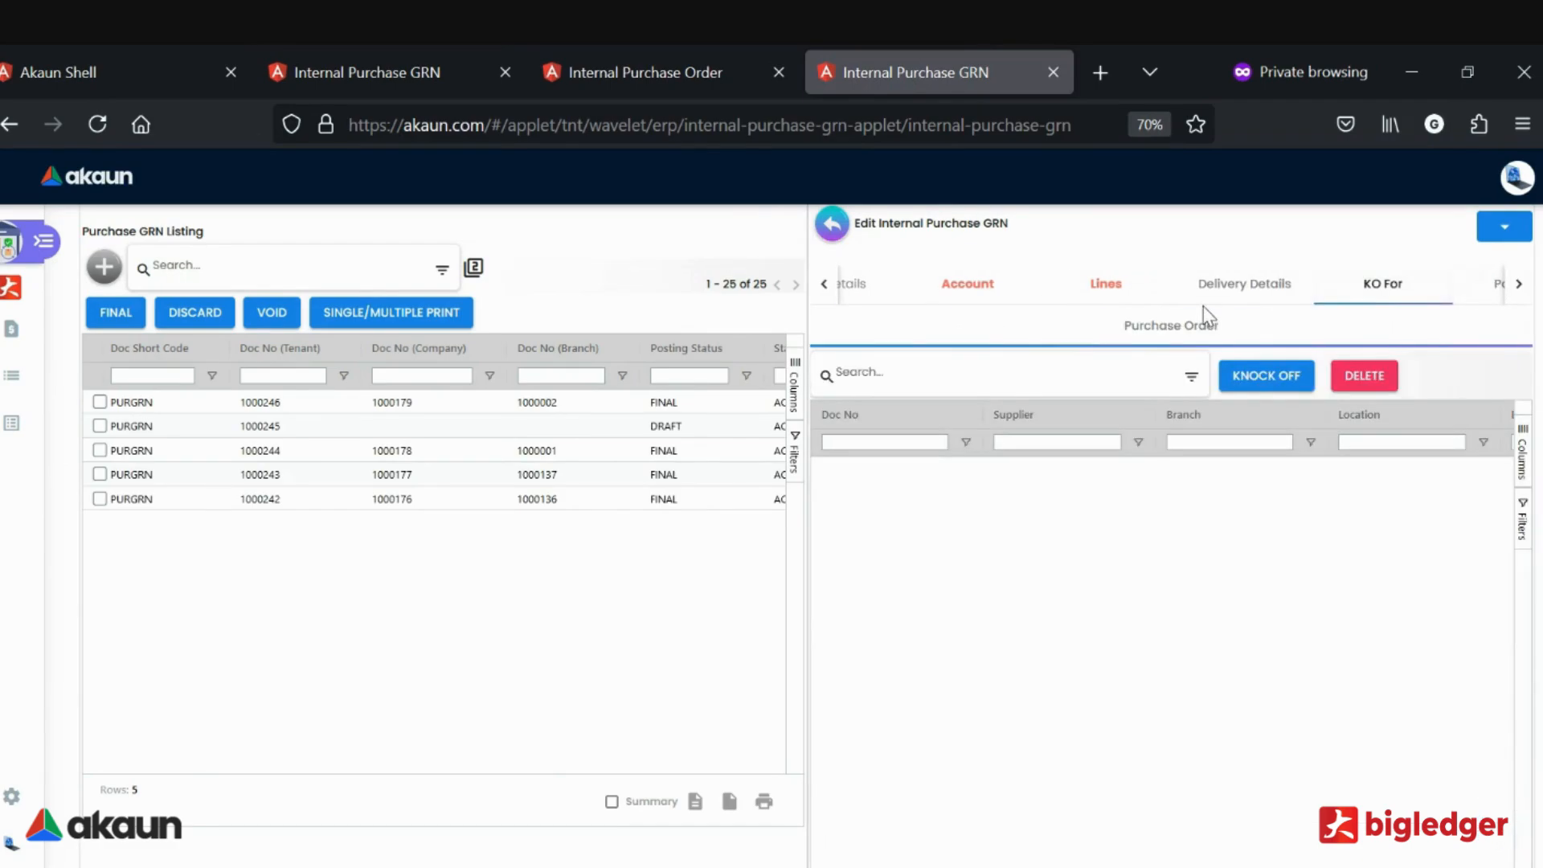
In the new GRN's main details, set the branch to B Company (Branch 1) and the location to B Company (1)
{"action": "left_click", "coordinate": [883, 291]}
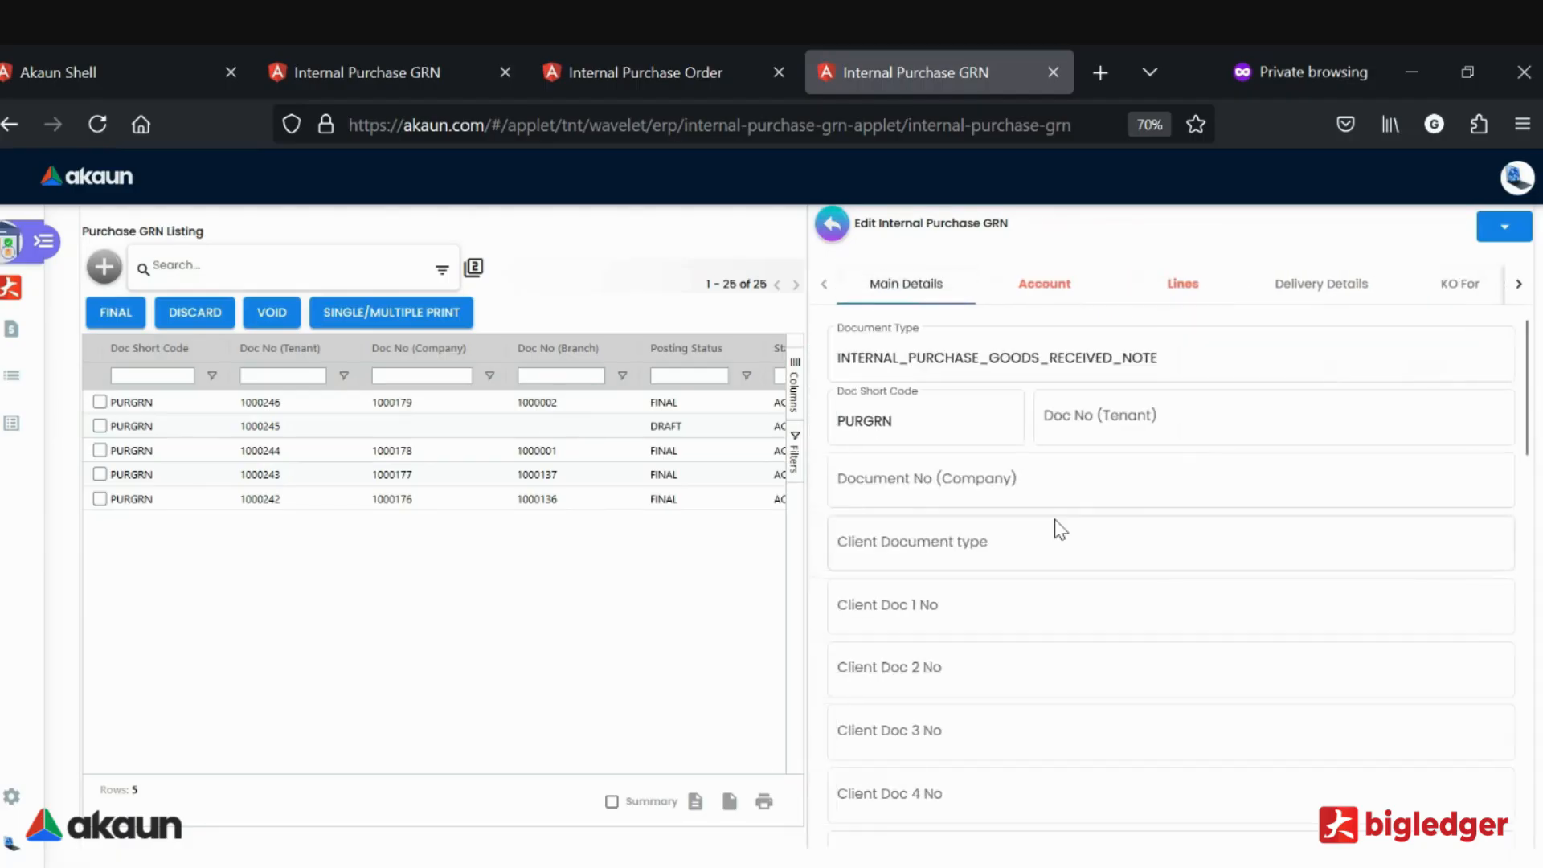
{"action": "scroll", "coordinate": [1054, 519], "scroll_direction": "down", "scroll_amount": 4}
{"action": "left_click", "coordinate": [1007, 688]}
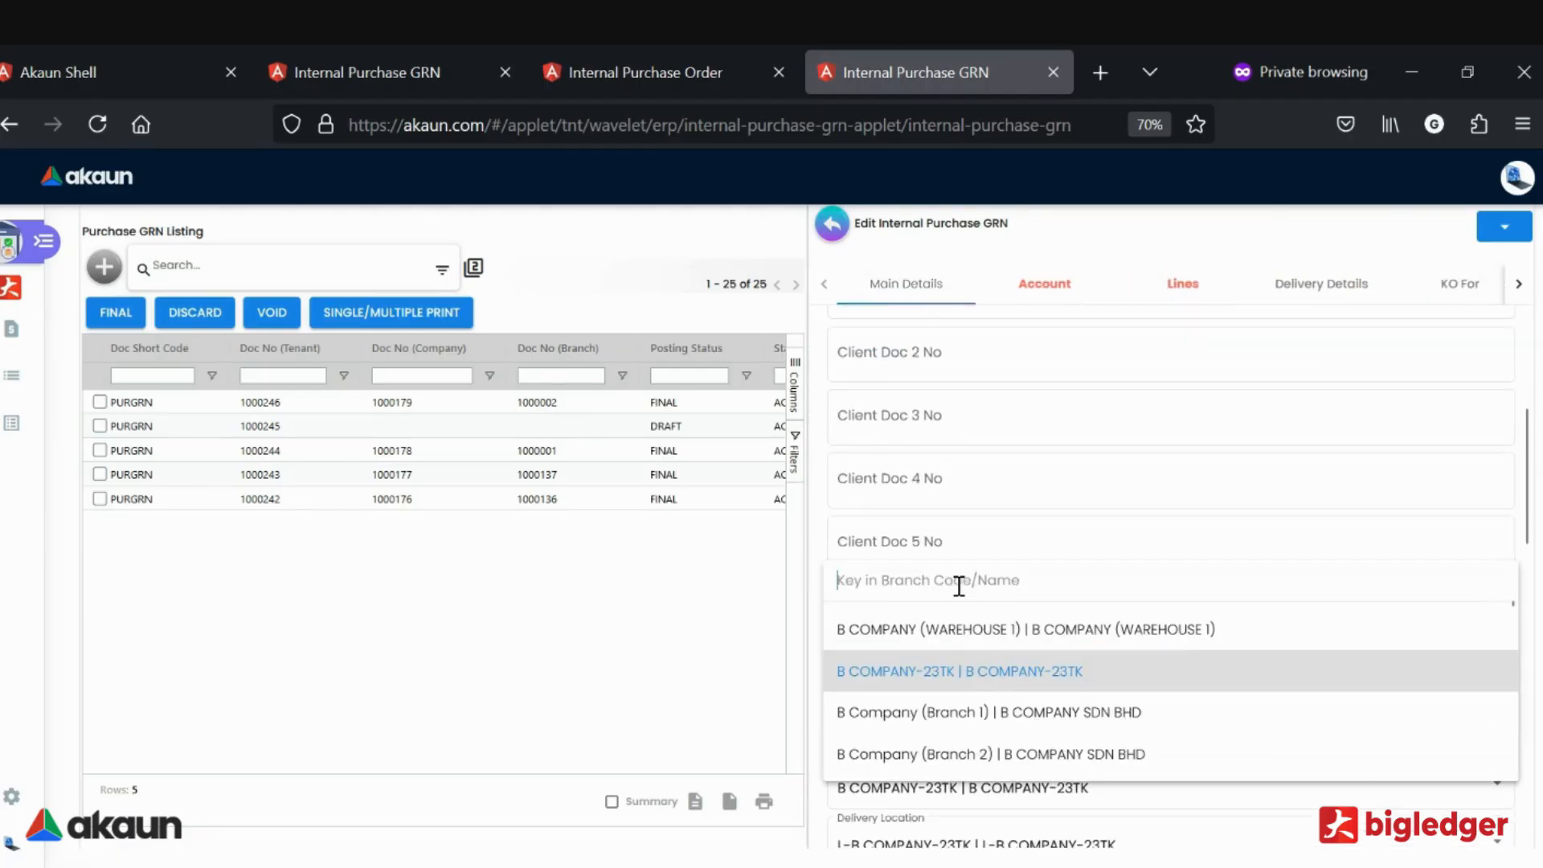
{"action": "type", "text": "i"}
{"action": "key", "text": "BackSpace"}
{"action": "scroll", "coordinate": [972, 659], "scroll_direction": "down", "scroll_amount": 5}
{"action": "scroll", "coordinate": [967, 672], "scroll_direction": "down", "scroll_amount": 2}
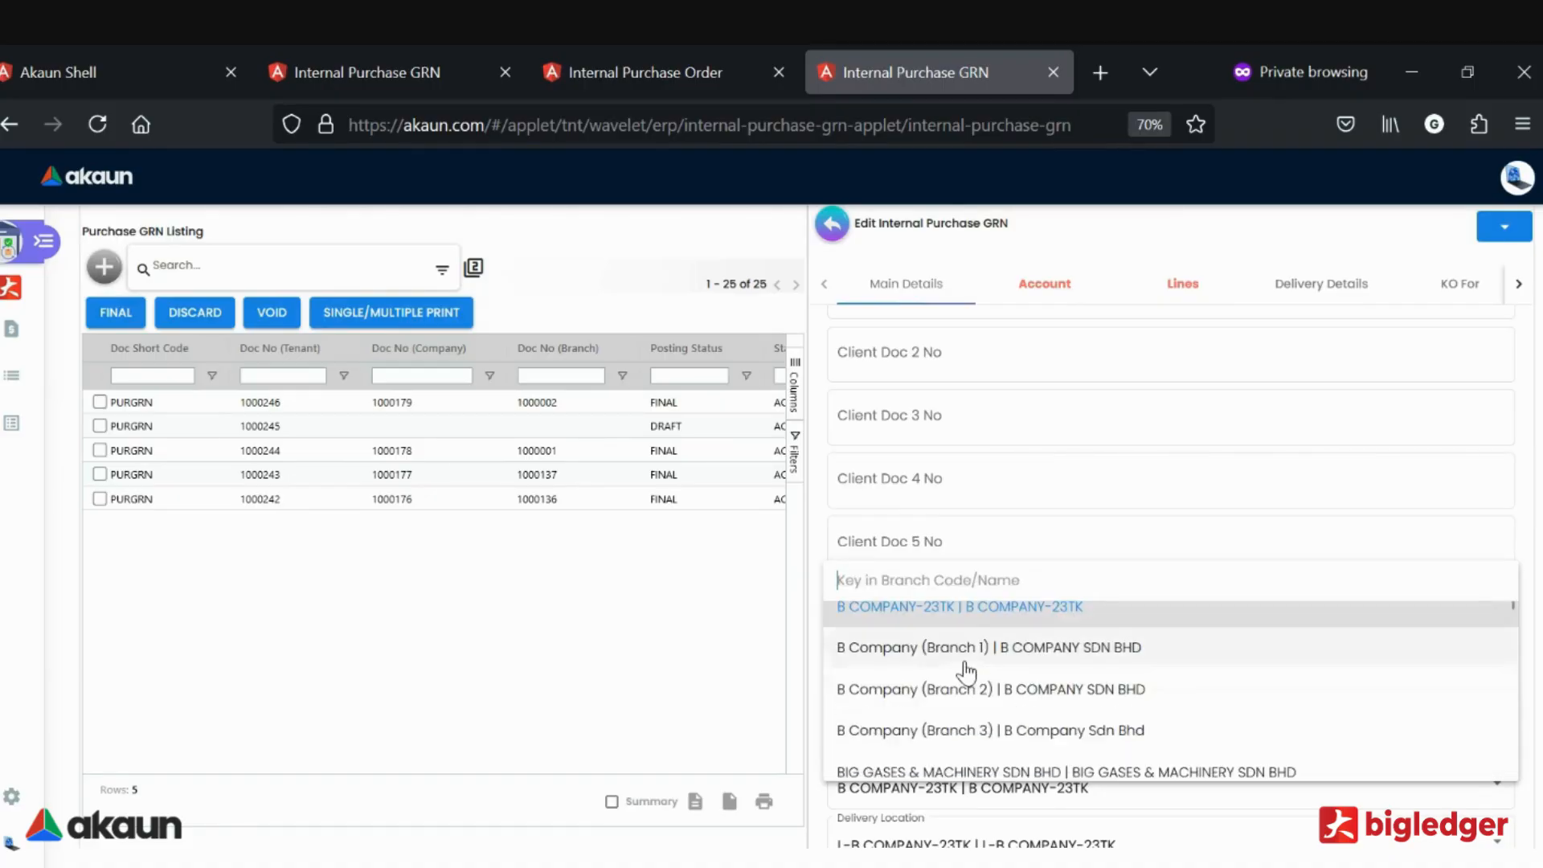
{"action": "left_click", "coordinate": [965, 672]}
{"action": "left_click", "coordinate": [1029, 727]}
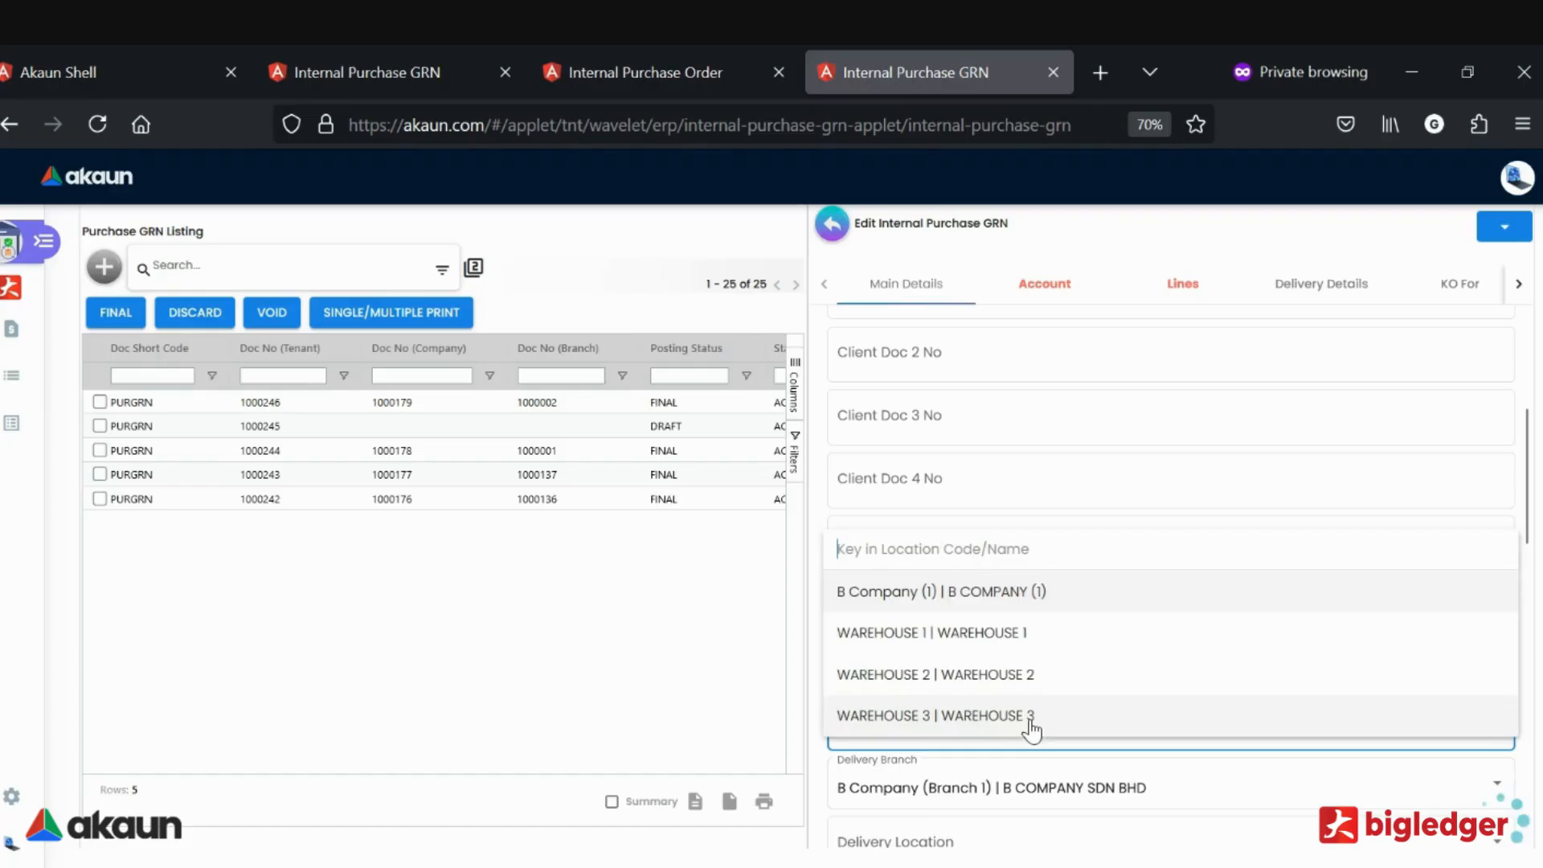
{"action": "left_click", "coordinate": [970, 599]}
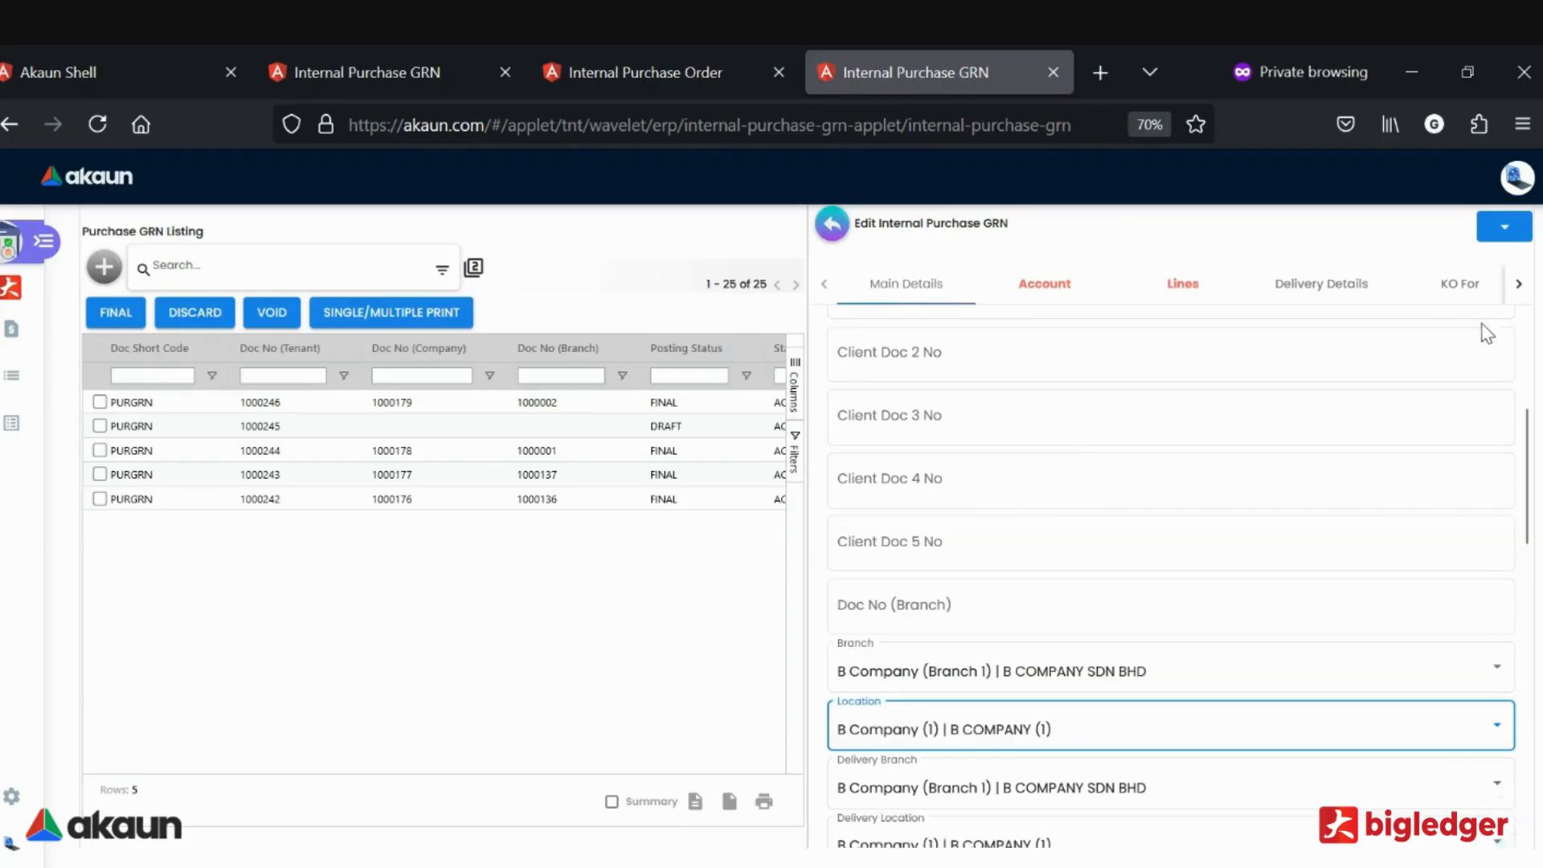
Knock off the first listed Supplier-2407 purchase order against the GRN
{"action": "left_click", "coordinate": [1477, 299]}
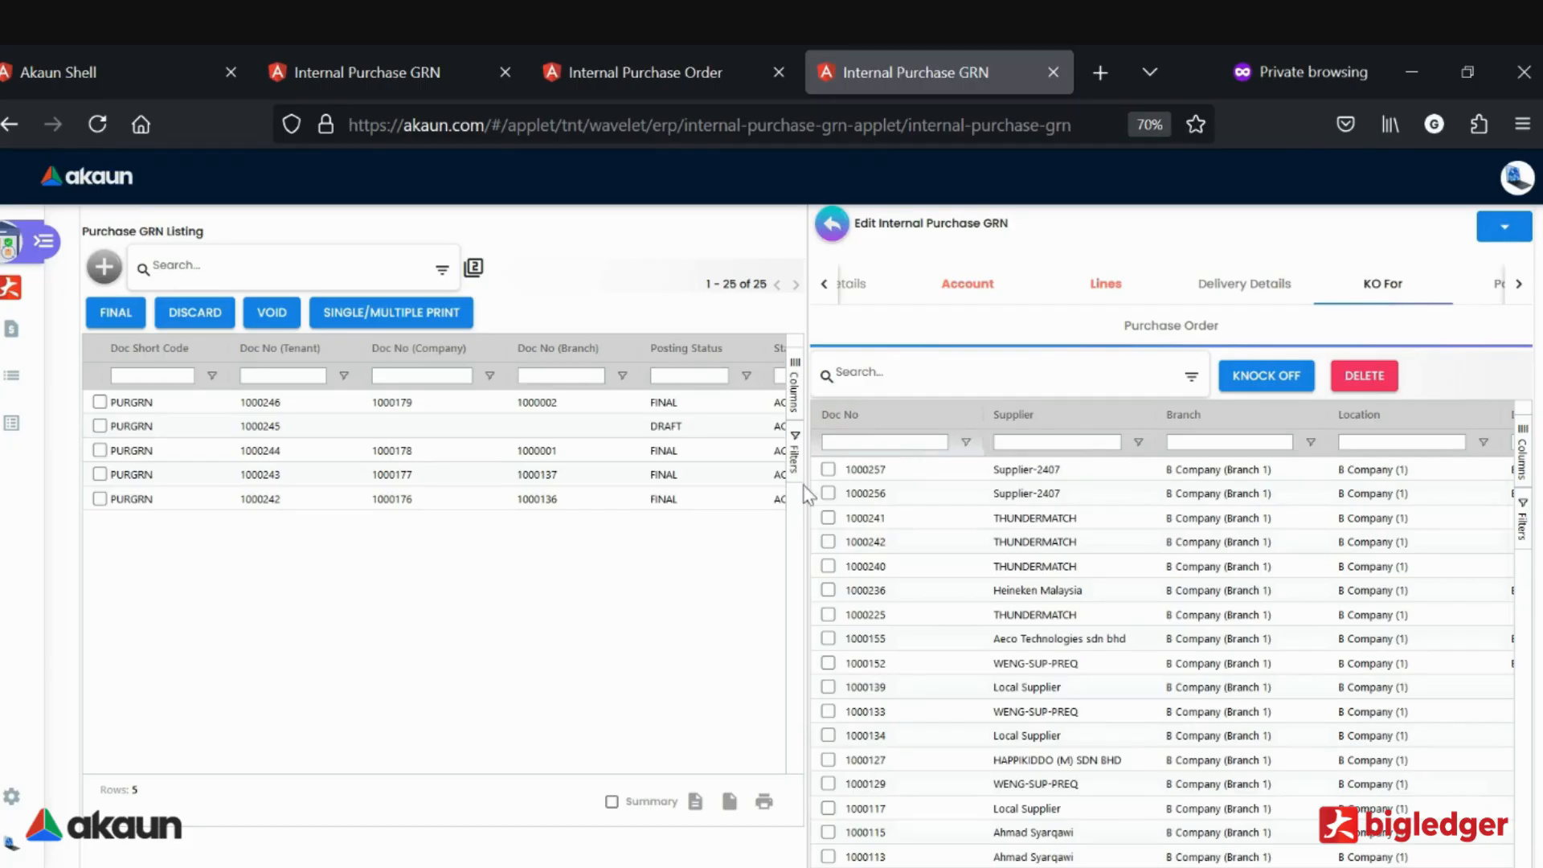
{"action": "left_click", "coordinate": [827, 469]}
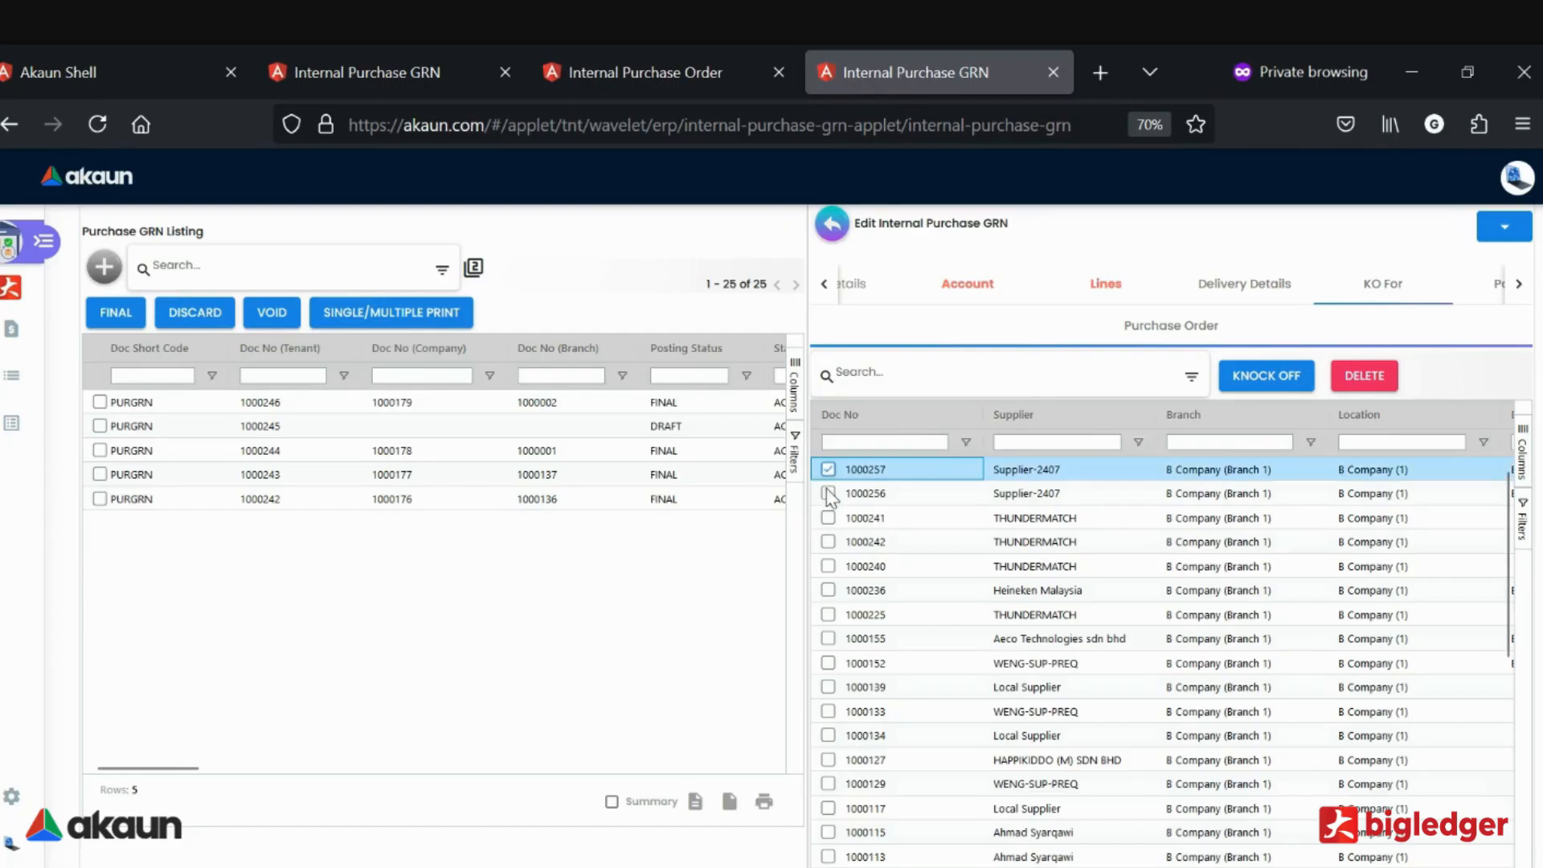
{"action": "left_click", "coordinate": [1305, 376]}
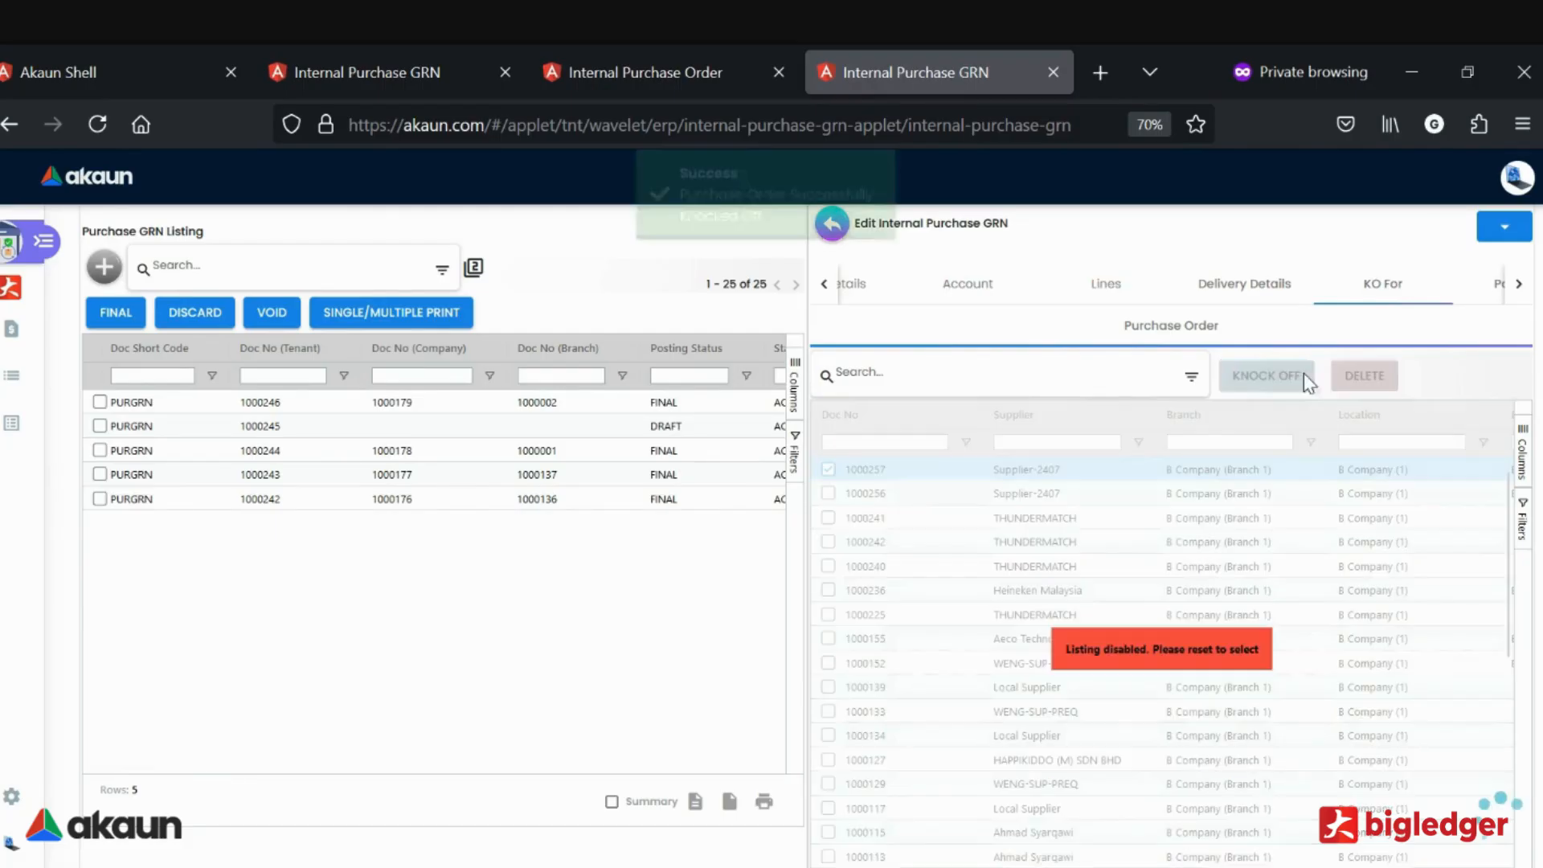
Review the supplier account and the line item details carried over from the knocked-off purchase order, including the quantity
{"action": "left_click", "coordinate": [1000, 304]}
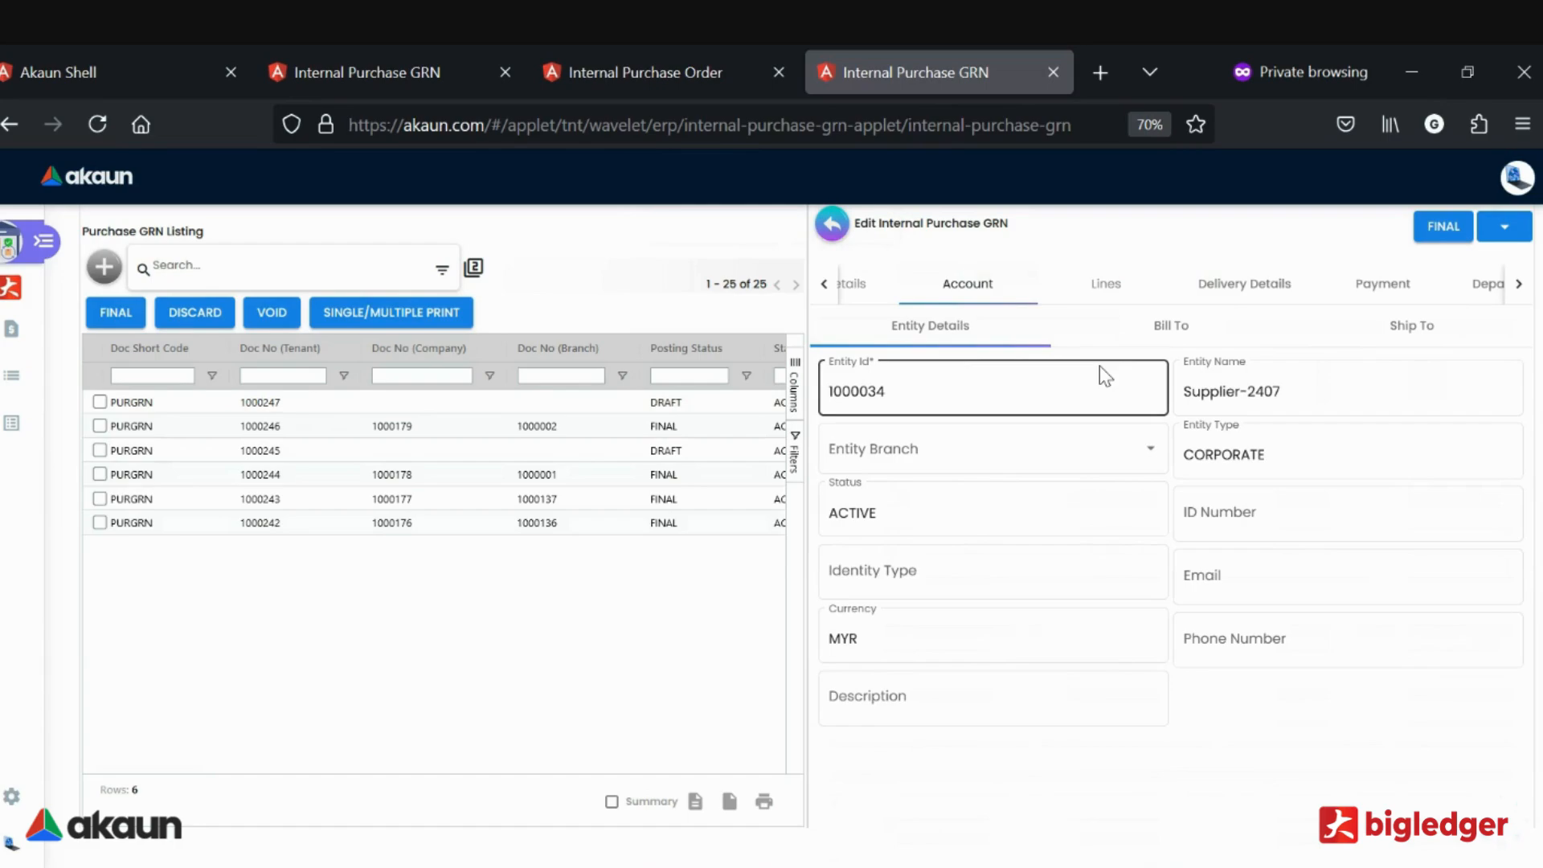
{"action": "left_click", "coordinate": [1107, 290]}
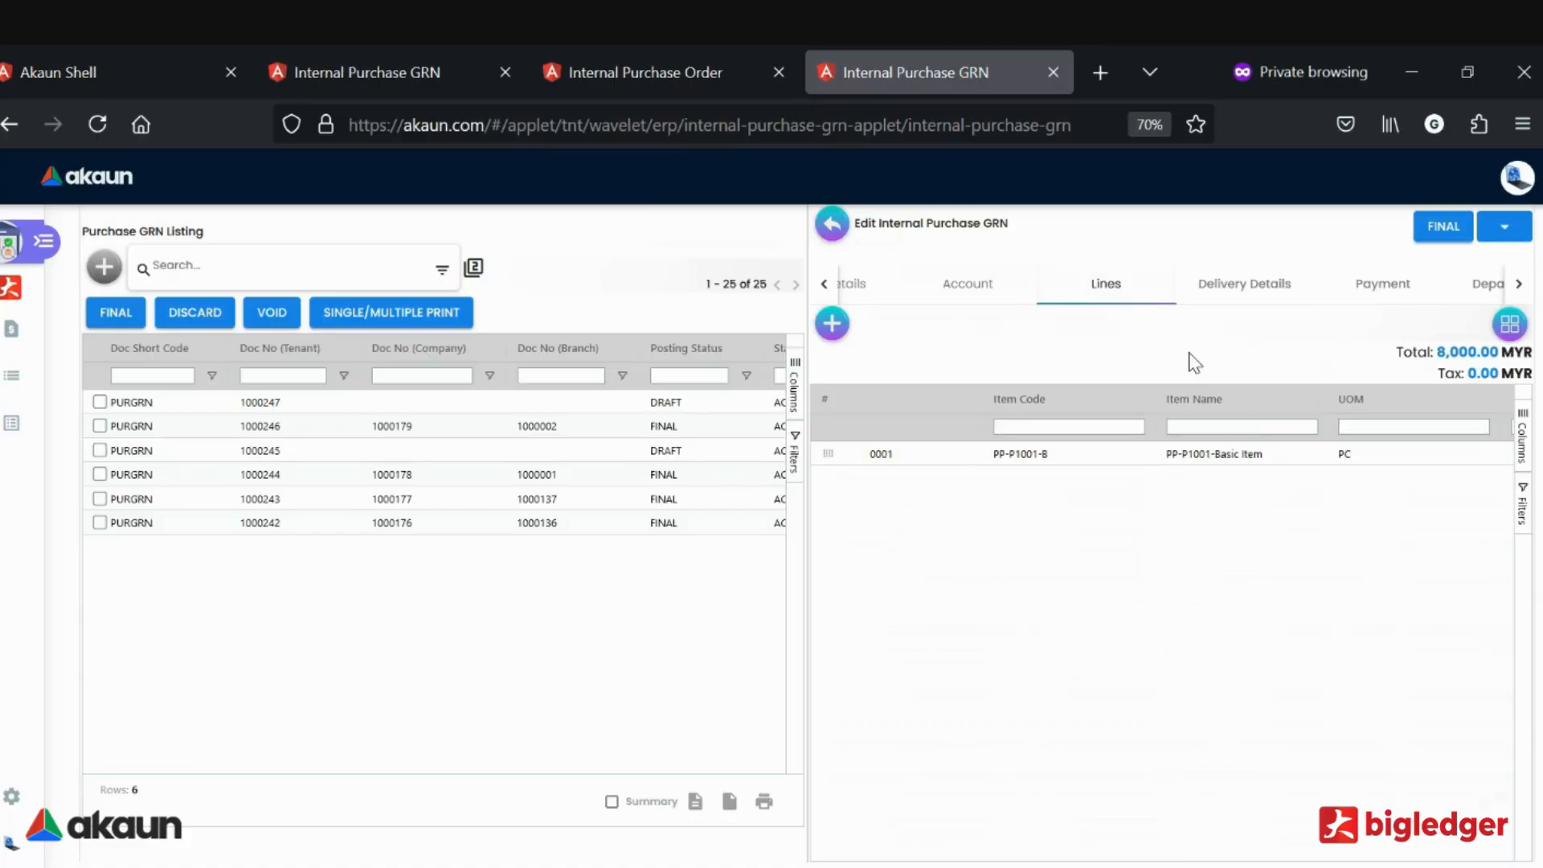
{"action": "left_click_drag", "start_coordinate": [1010, 856], "coordinate": [1339, 864]}
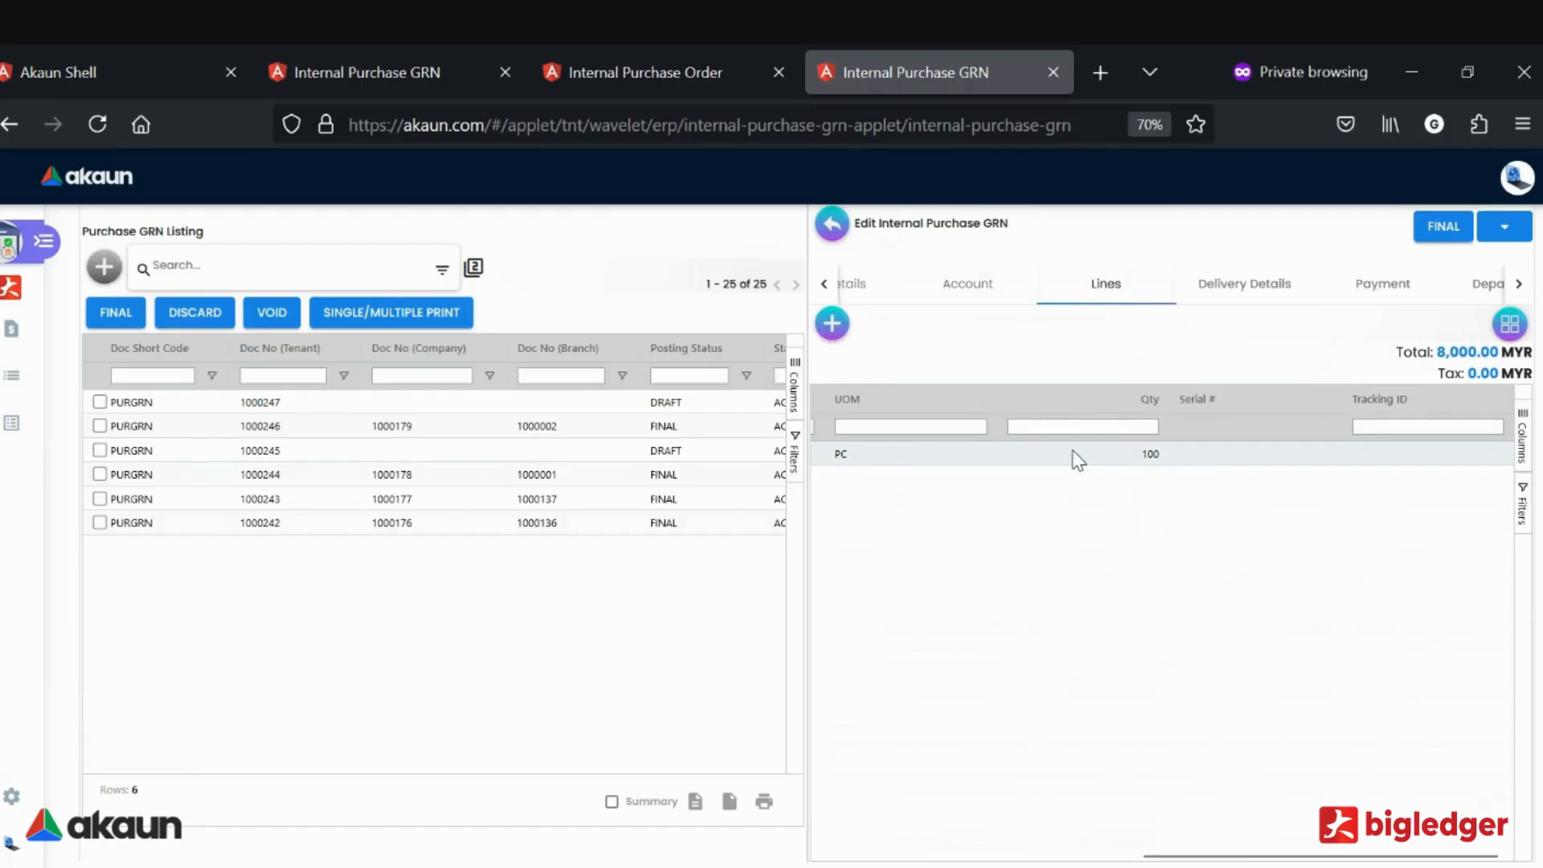
Set the base quantity of the PP-P1001-B line item to 70 and save the item
{"action": "left_click", "coordinate": [1078, 455]}
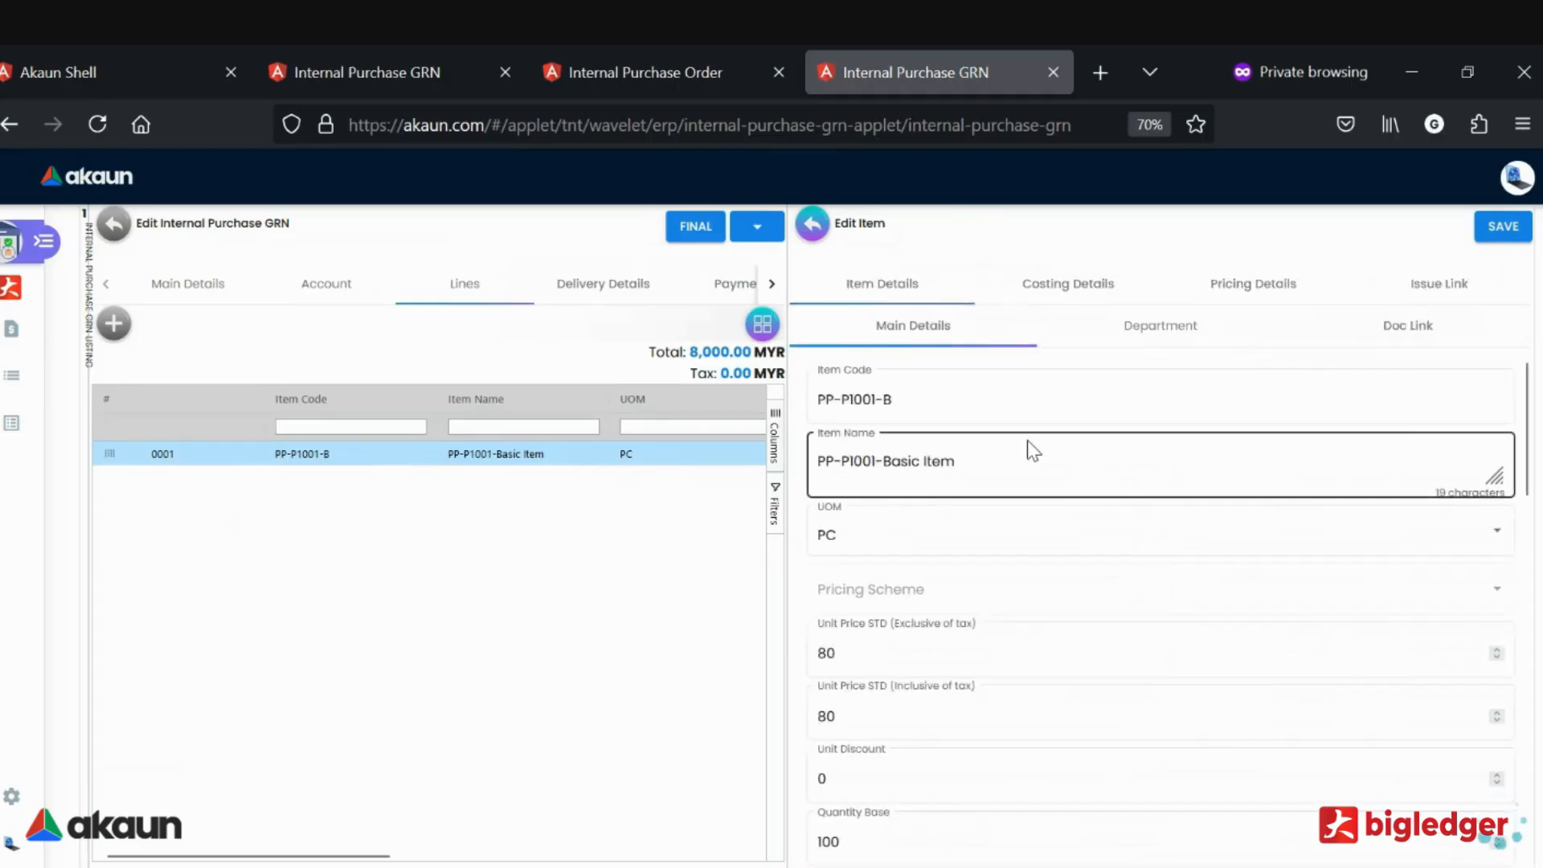
{"action": "scroll", "coordinate": [1019, 687], "scroll_direction": "down", "scroll_amount": 3}
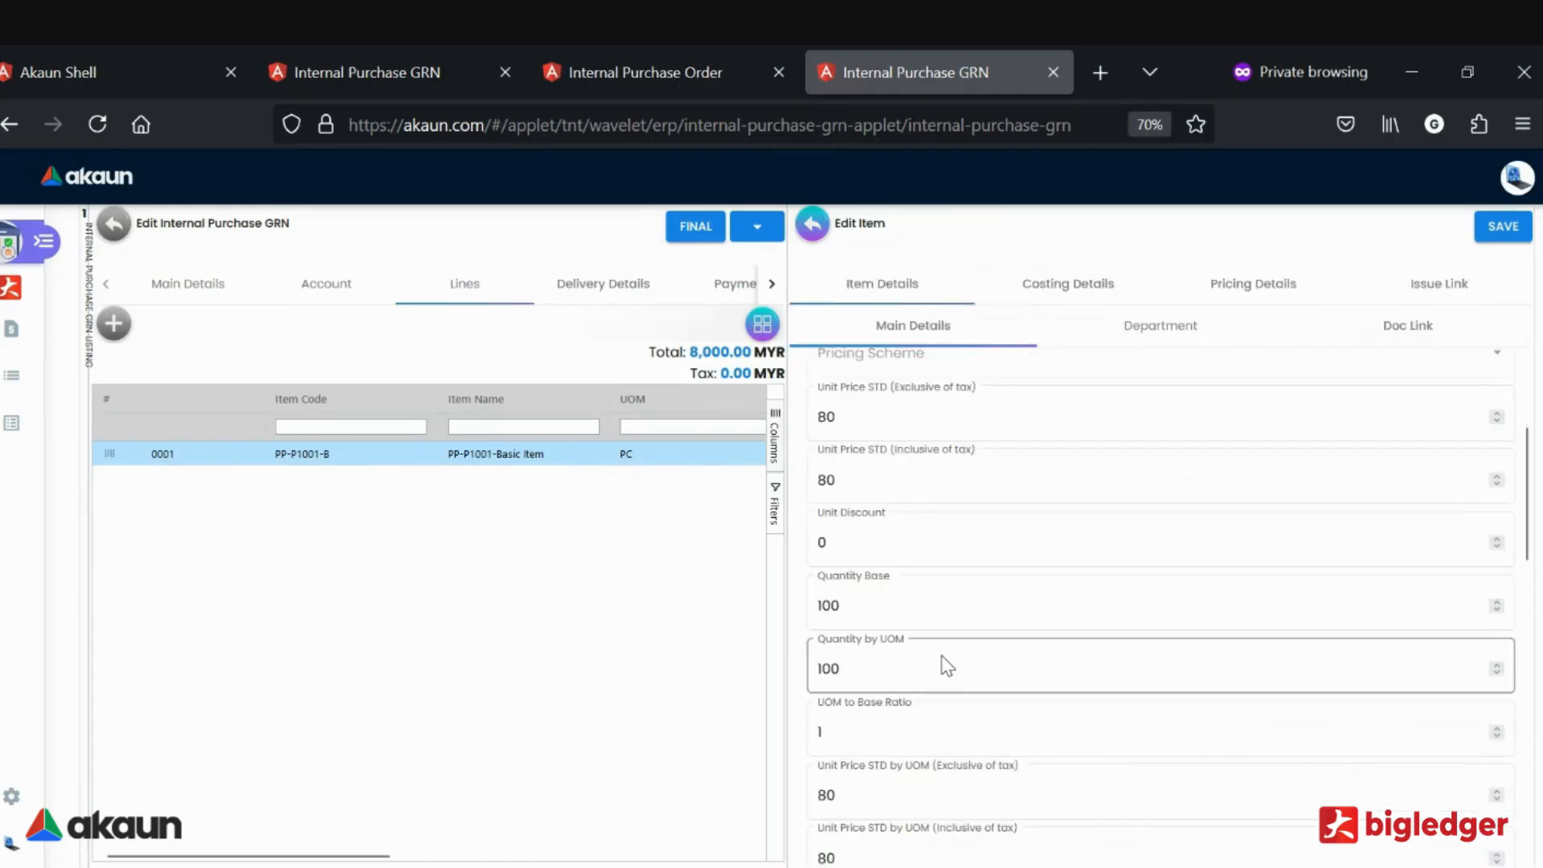
{"action": "scroll", "coordinate": [932, 651], "scroll_direction": "down", "scroll_amount": 1}
{"action": "left_click", "coordinate": [875, 523]}
{"action": "type", "text": "70"}
{"action": "left_click", "coordinate": [1141, 244]}
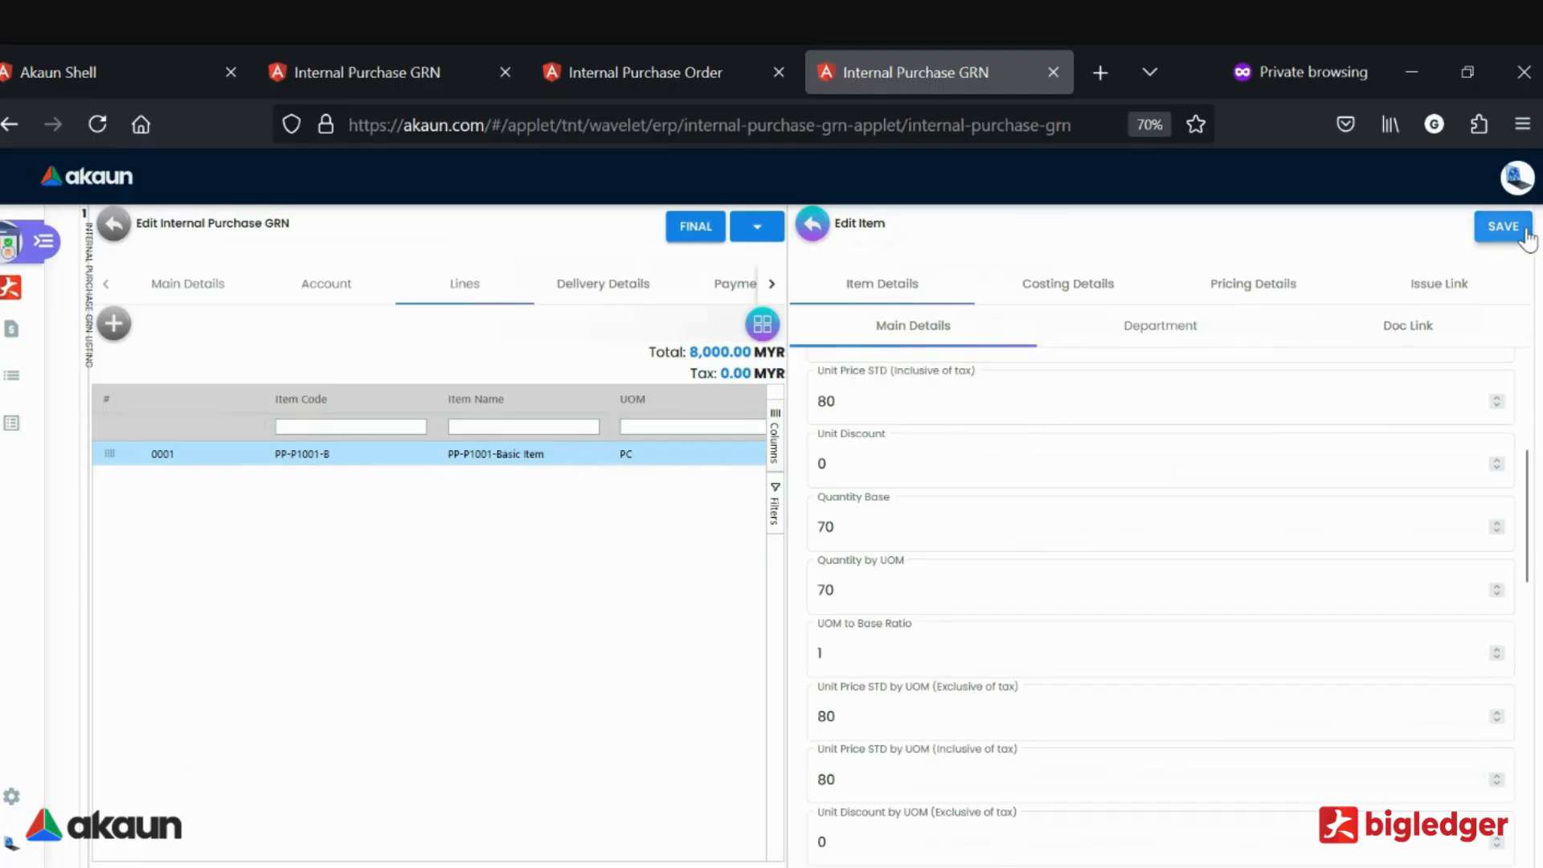
{"action": "left_click", "coordinate": [1502, 227]}
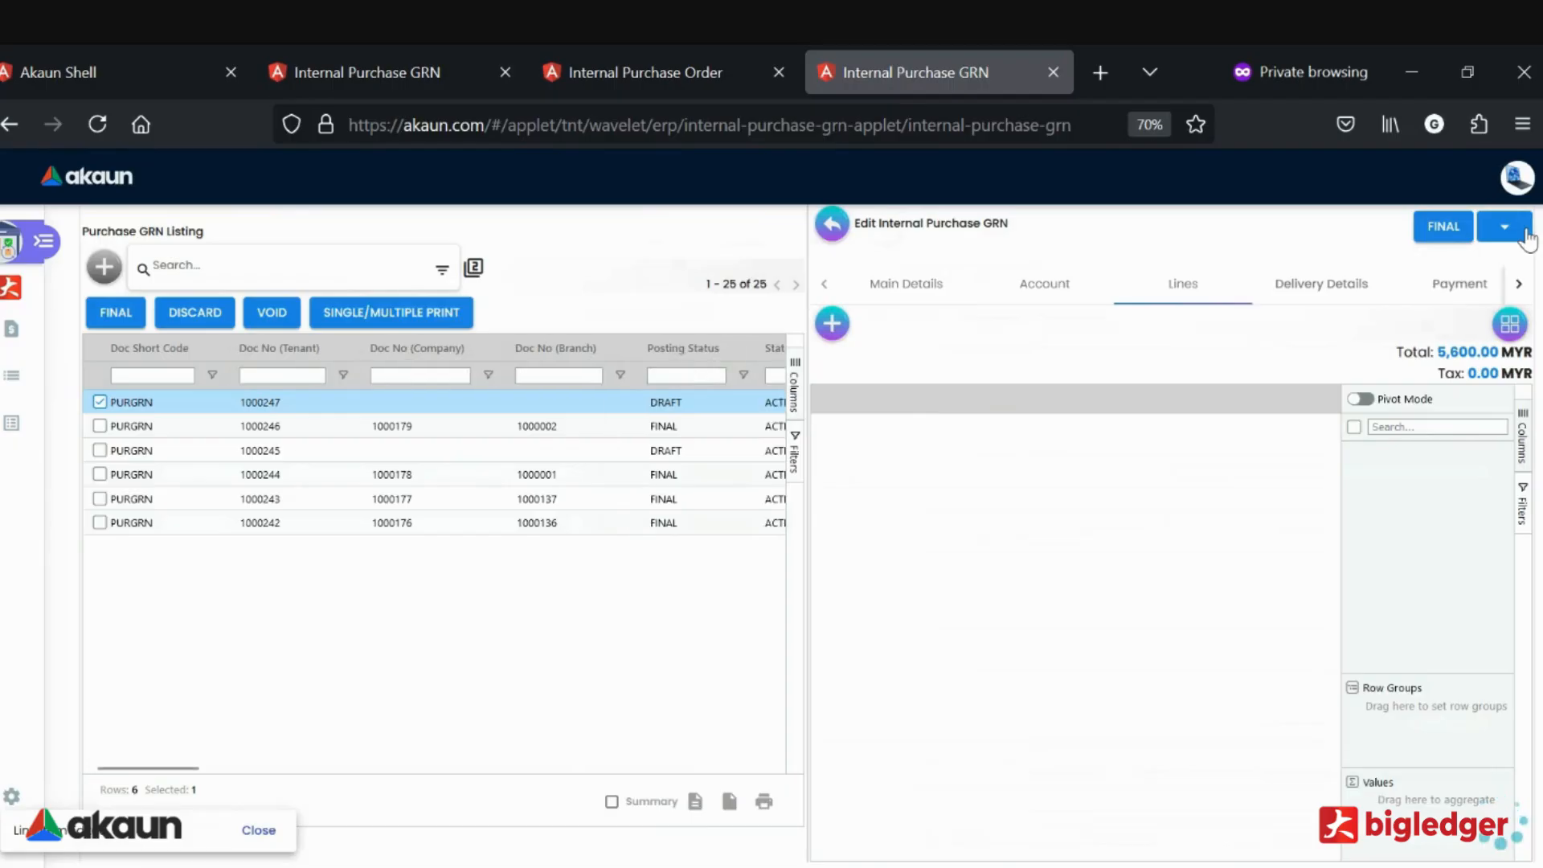
Review the draft GRN's main details, including its branch, location and delivery fields
{"action": "left_click", "coordinate": [896, 299]}
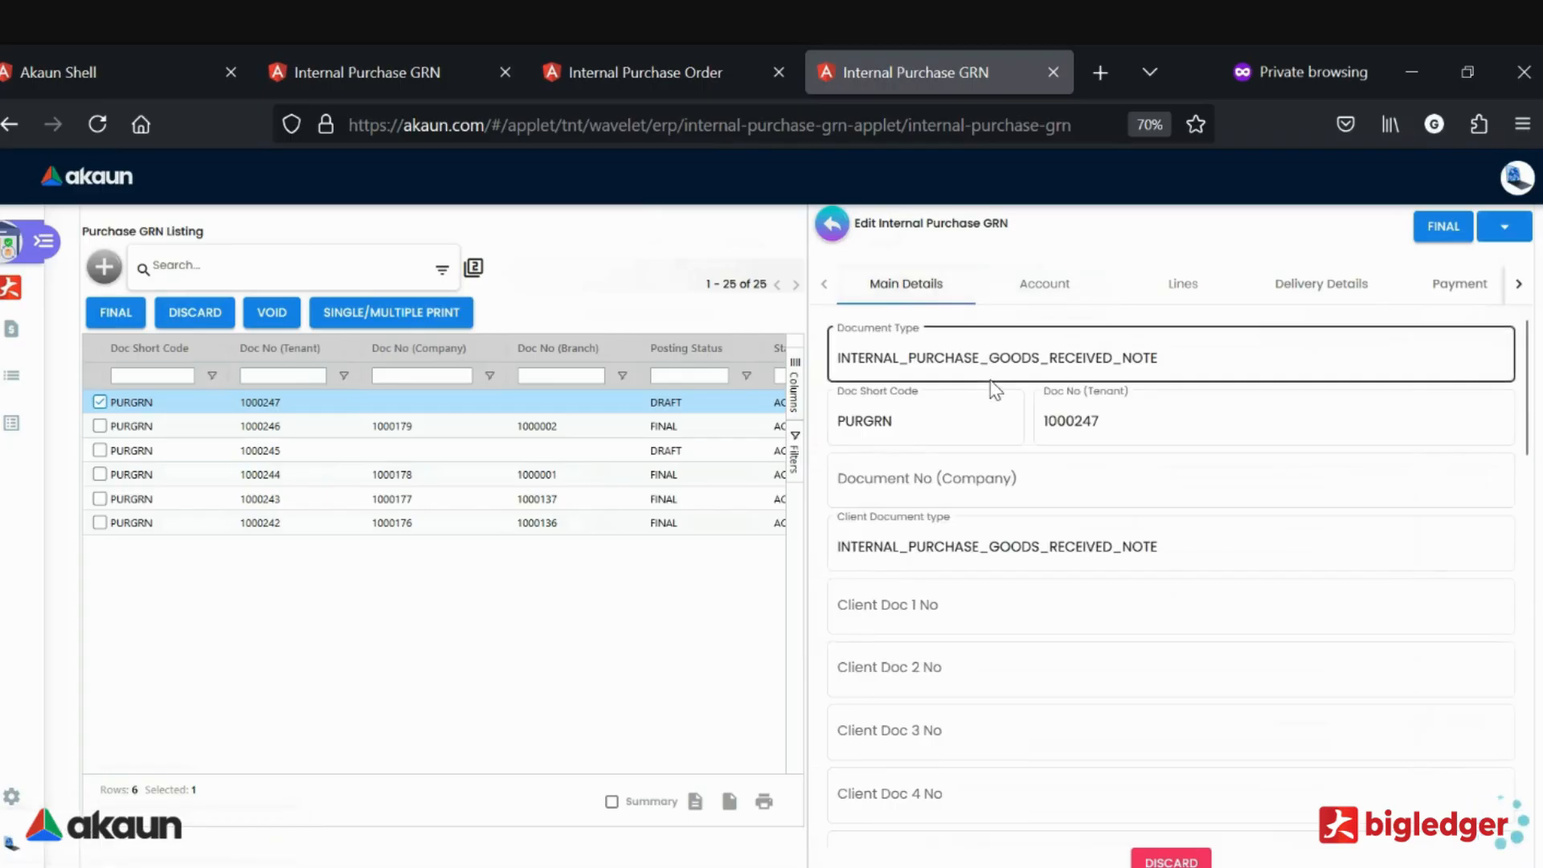
{"action": "scroll", "coordinate": [882, 488], "scroll_direction": "down", "scroll_amount": 3}
{"action": "scroll", "coordinate": [883, 488], "scroll_direction": "down", "scroll_amount": 2}
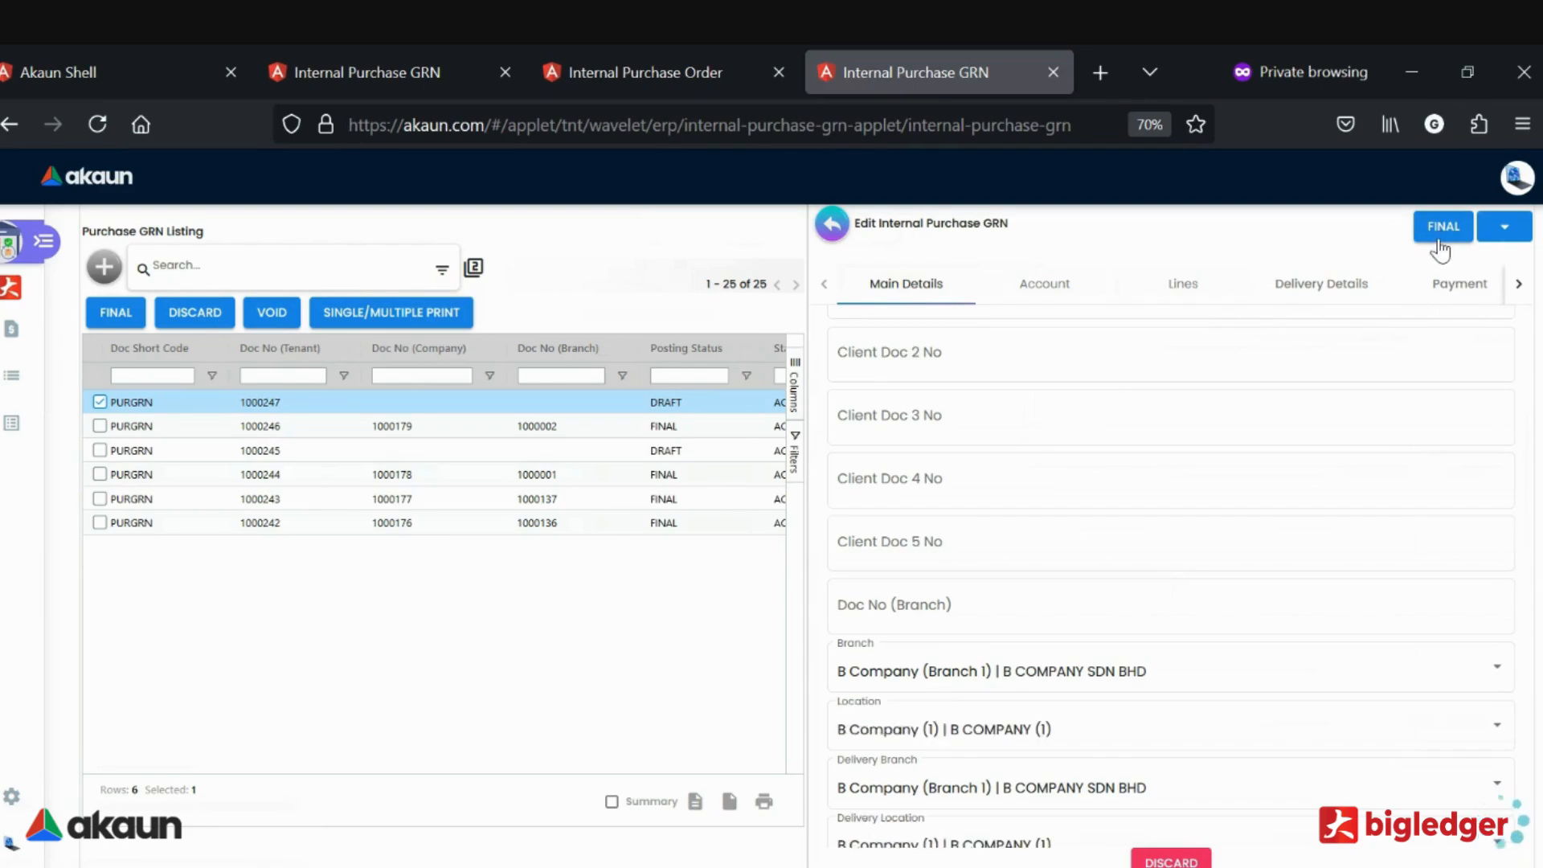
{"action": "scroll", "coordinate": [1130, 506], "scroll_direction": "up", "scroll_amount": 5}
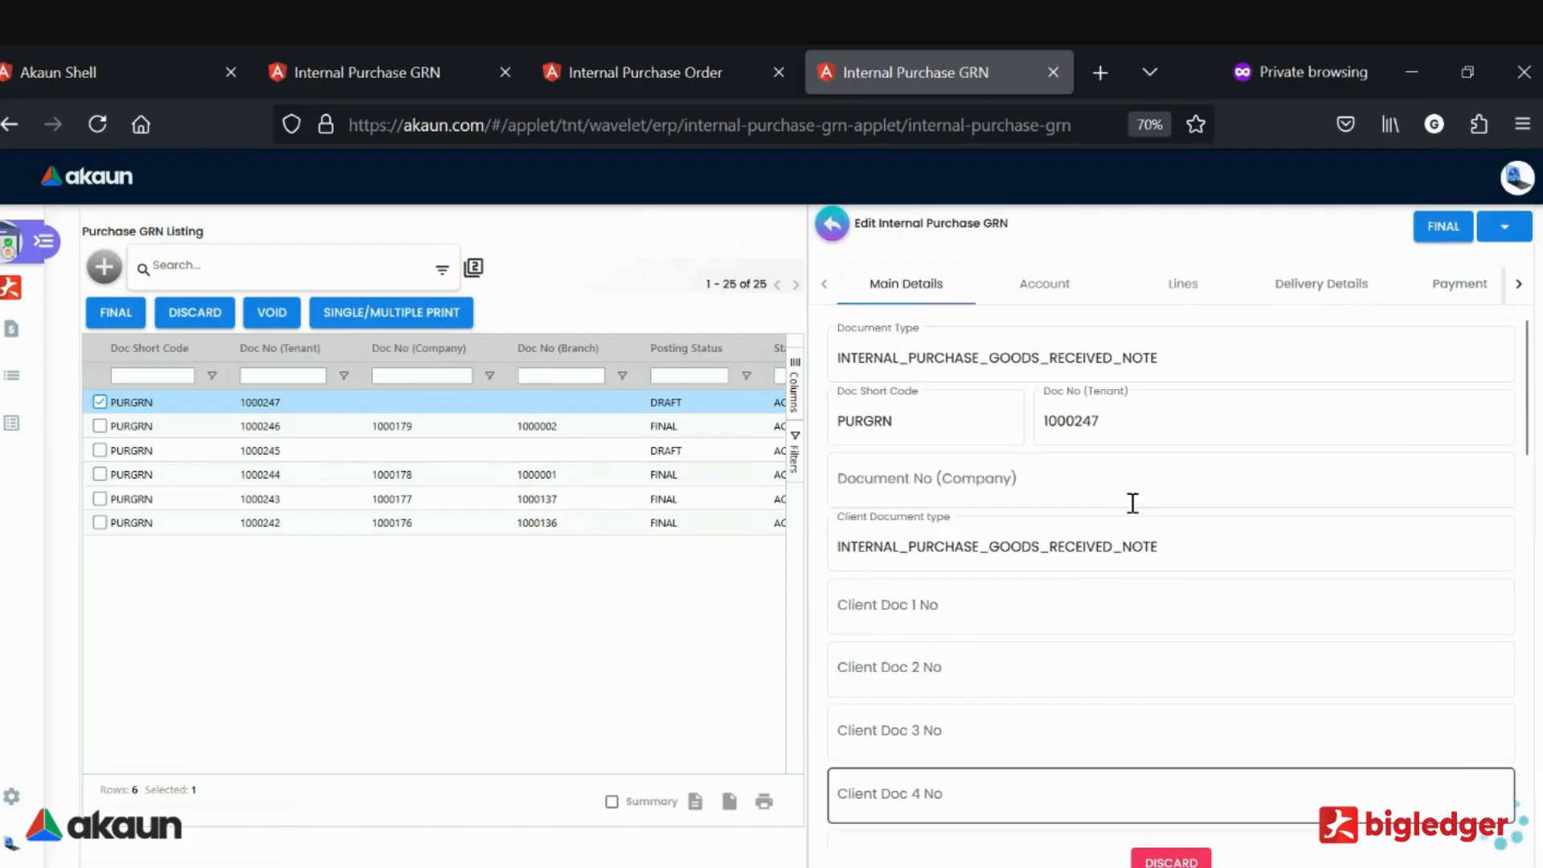
Export the draft GRN as a PDF and dismiss the download notice
{"action": "left_click", "coordinate": [1503, 228]}
{"action": "left_click", "coordinate": [1244, 251]}
{"action": "left_click", "coordinate": [1444, 231]}
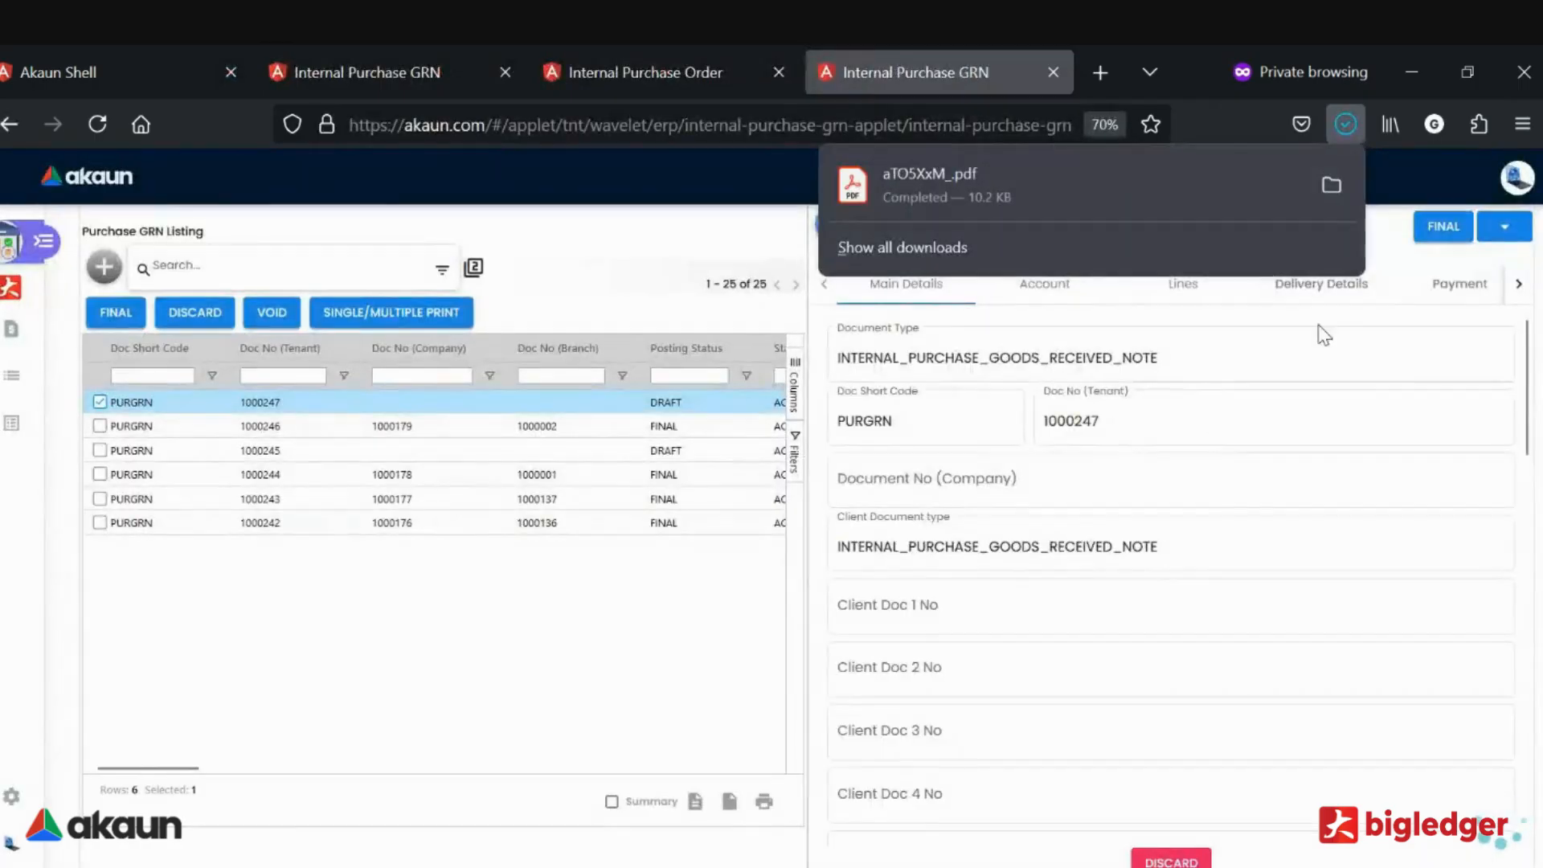
{"action": "left_click", "coordinate": [1395, 252]}
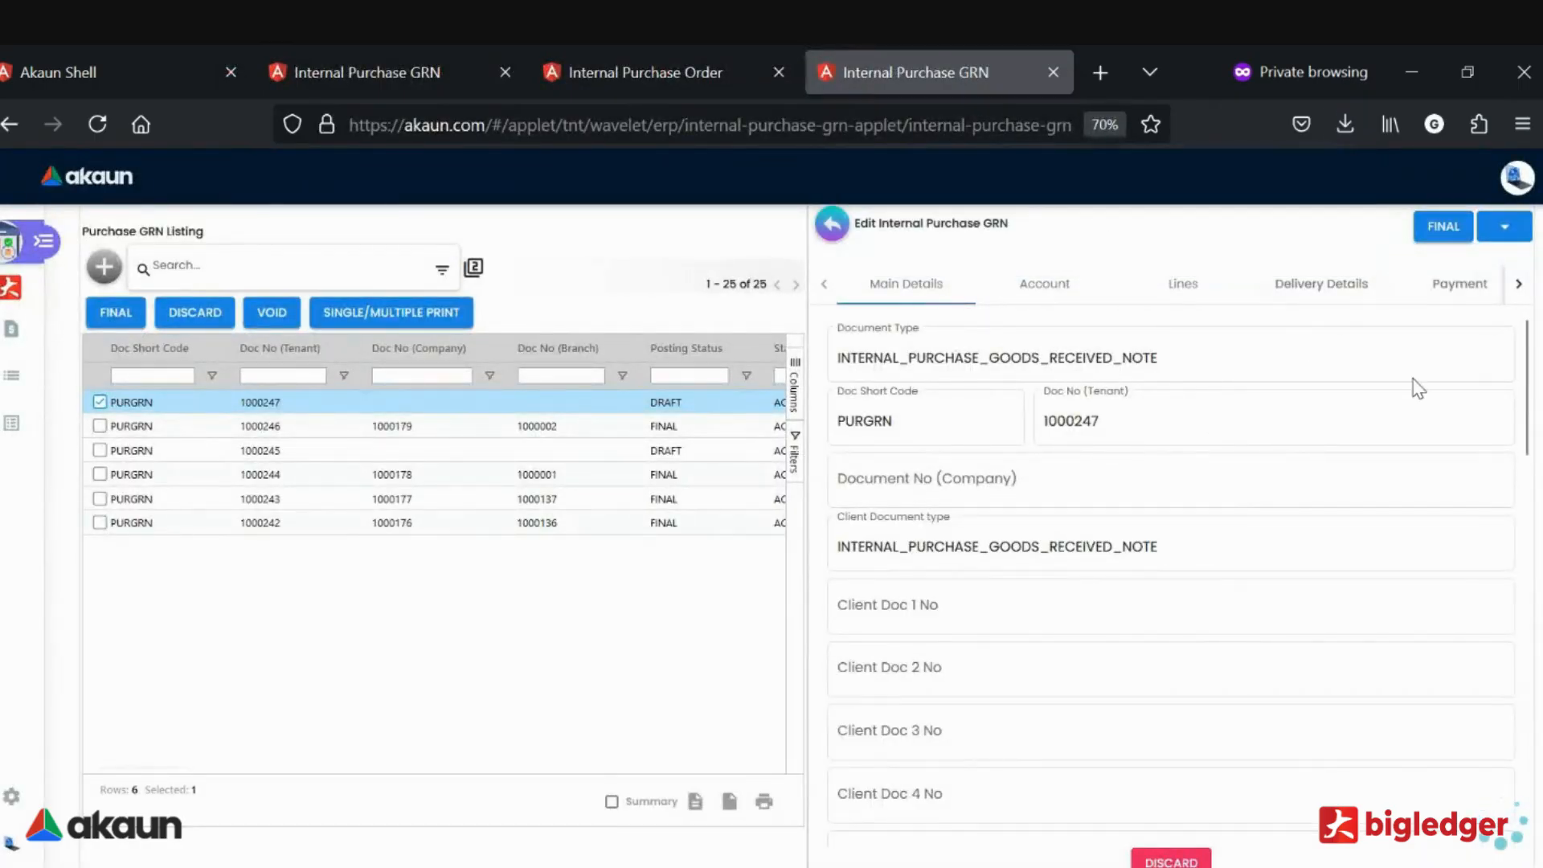
Review the draft GRN's supplier account and its line items
{"action": "left_click", "coordinate": [1096, 283]}
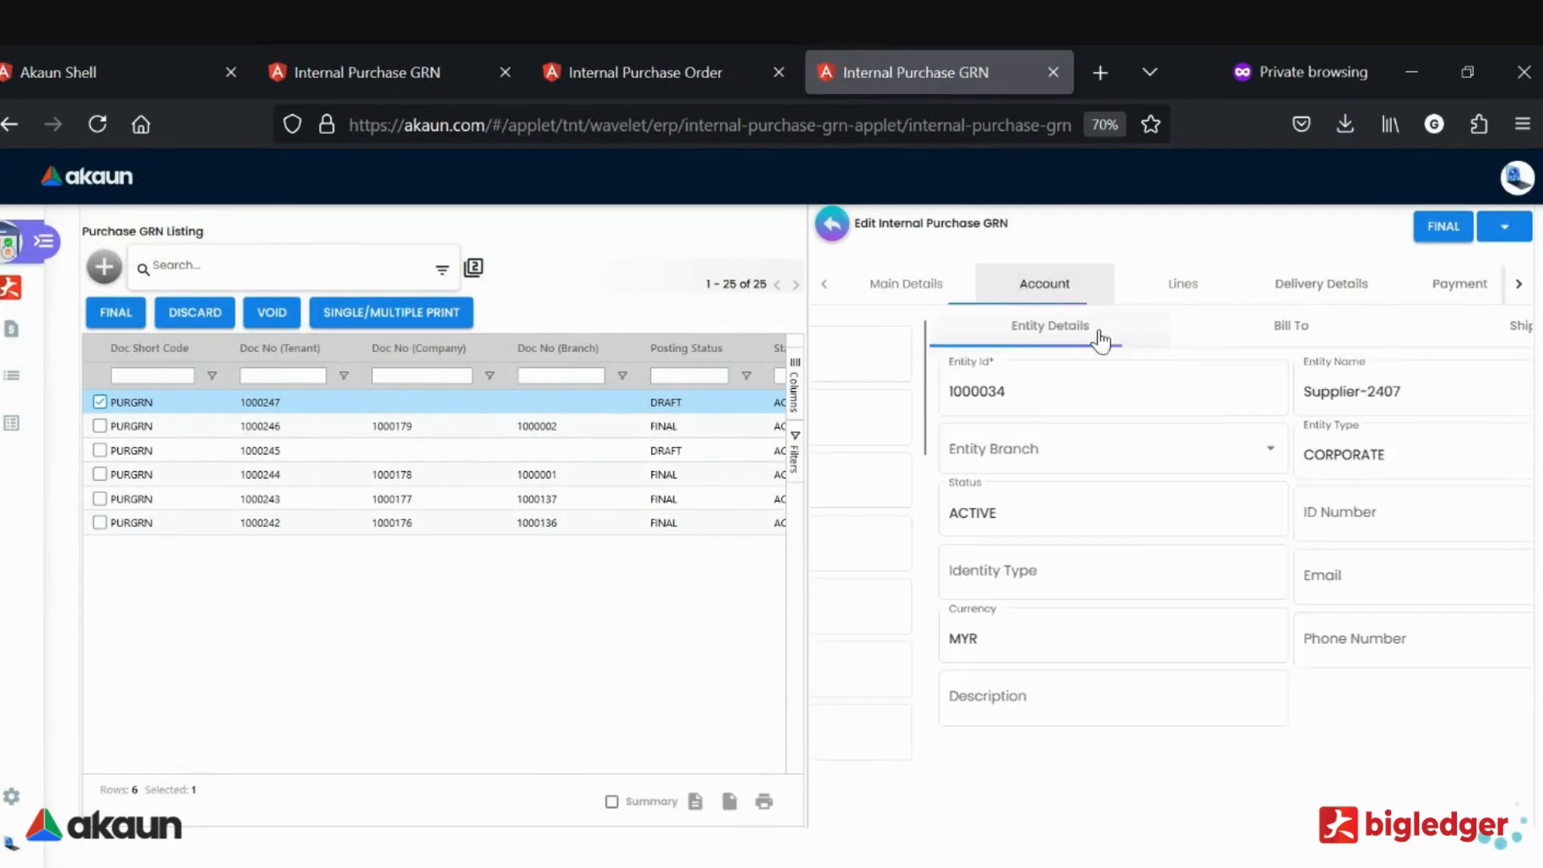
{"action": "left_click", "coordinate": [1218, 294]}
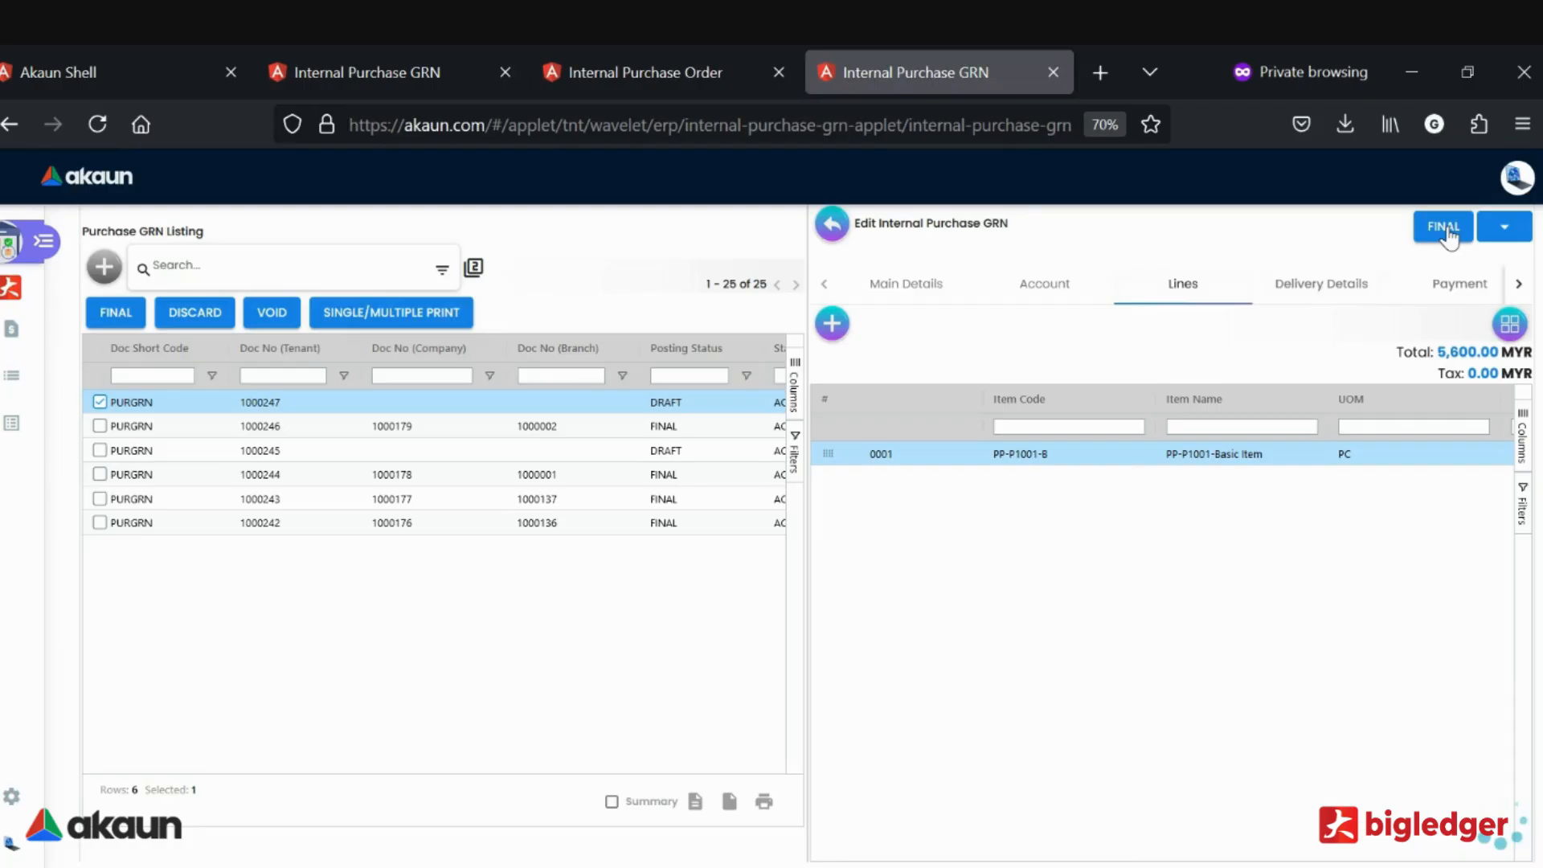
In the other tenant's new GRN, set the branch to NEW_TEST_BRANCH and the location to L-NEW_TEST_BRANCH
{"action": "mouse_move", "coordinate": [496, 54]}
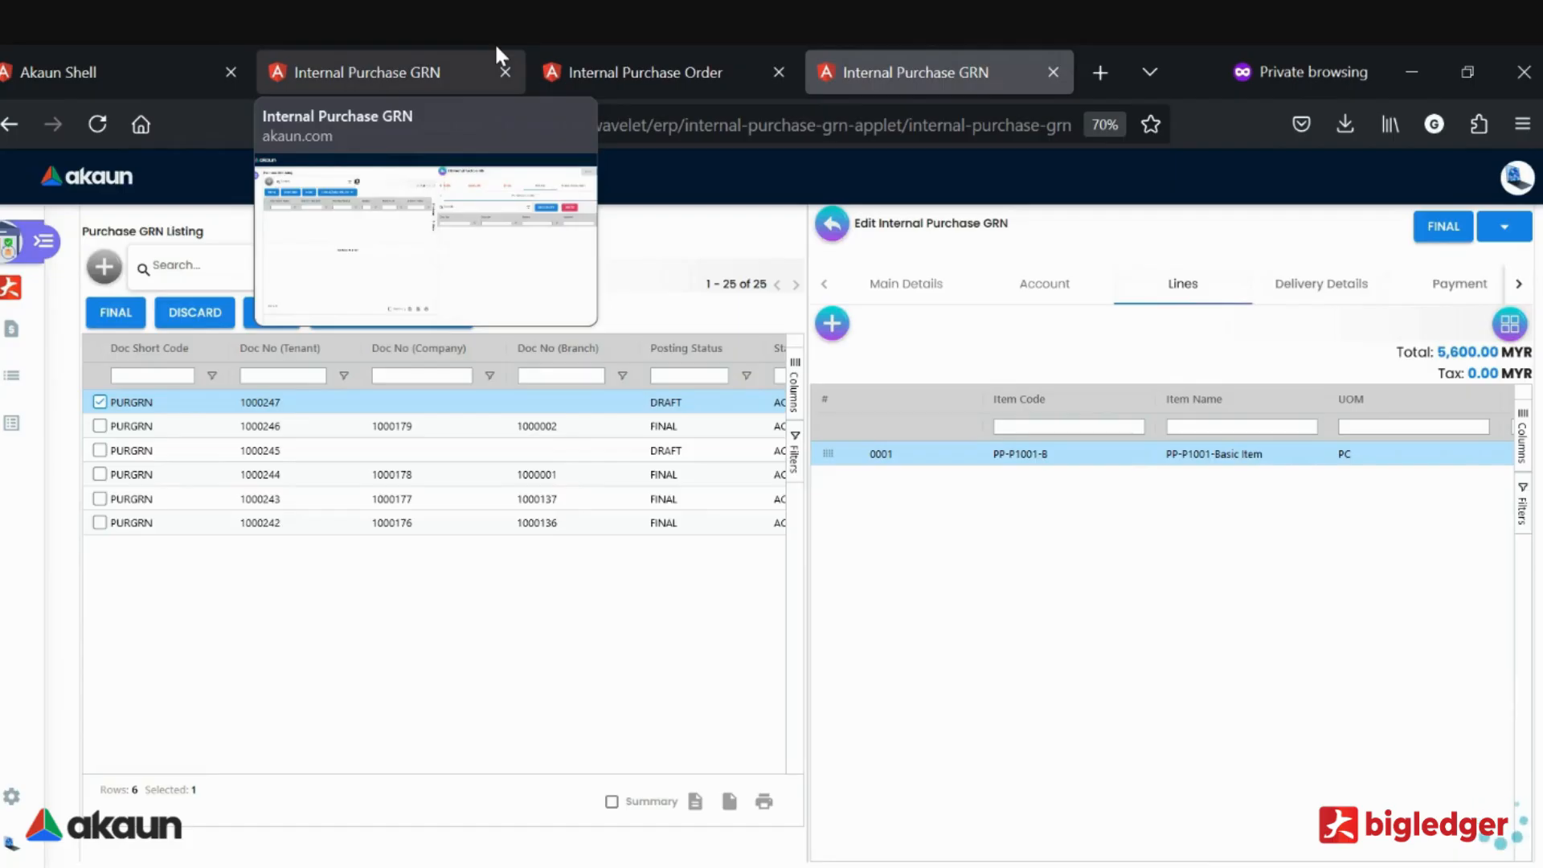
{"action": "left_click", "coordinate": [497, 50]}
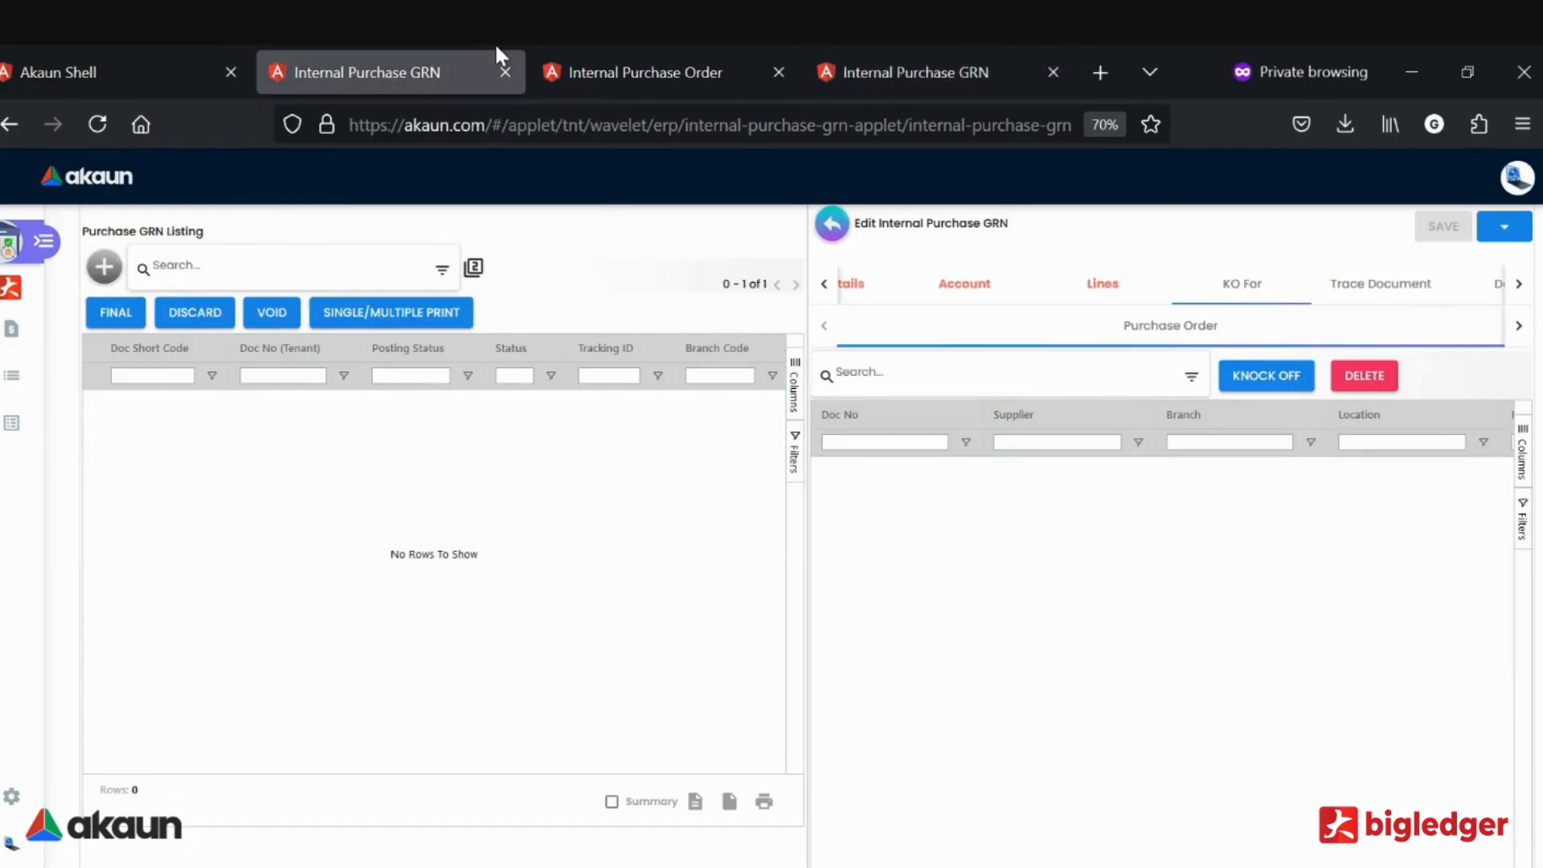
{"action": "left_click", "coordinate": [956, 301]}
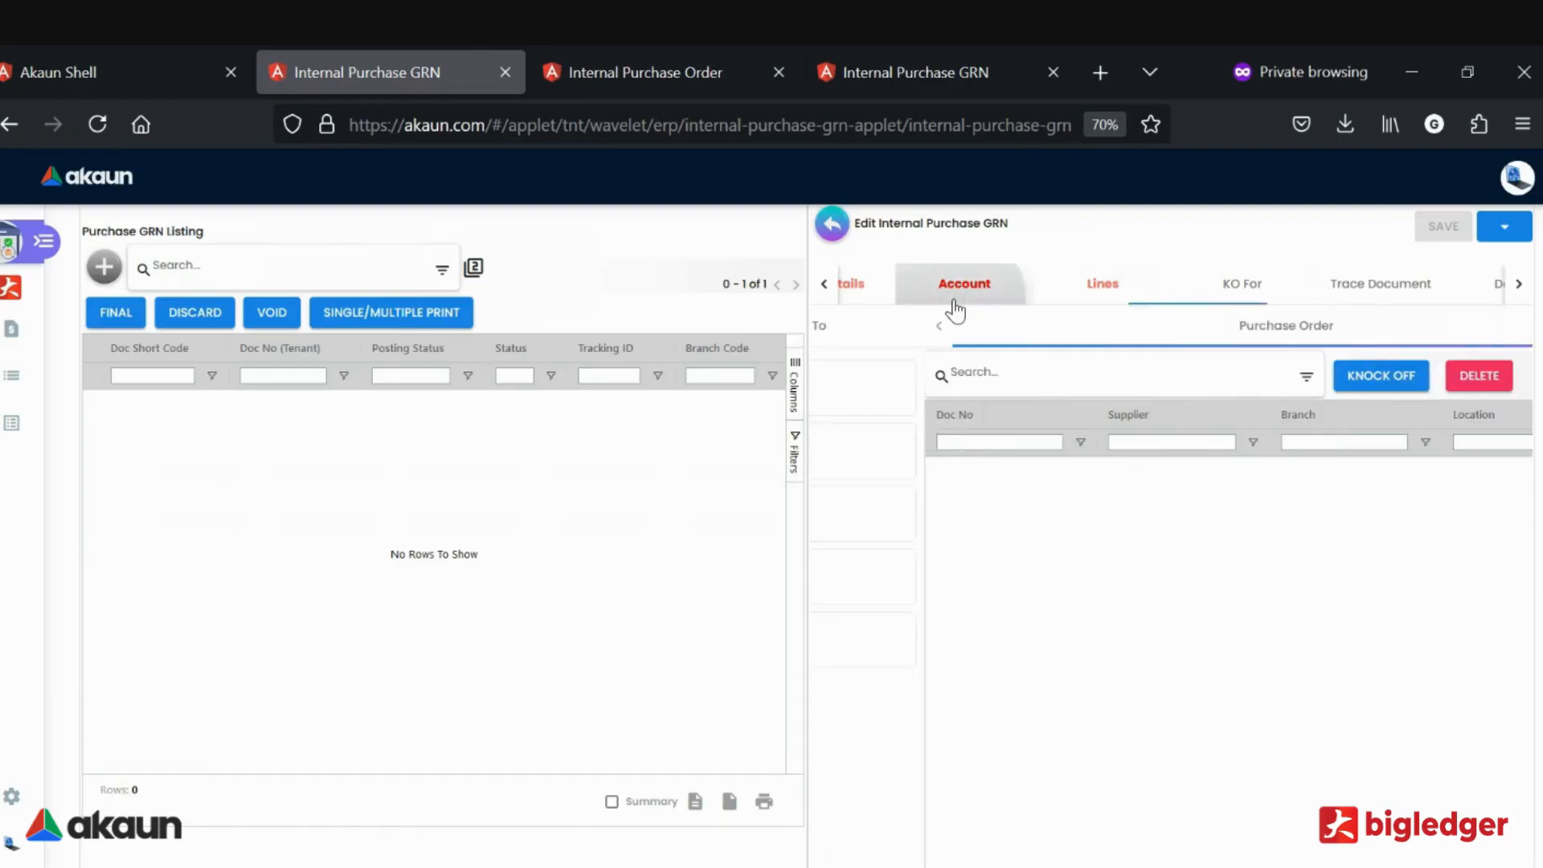
{"action": "left_click", "coordinate": [1222, 297]}
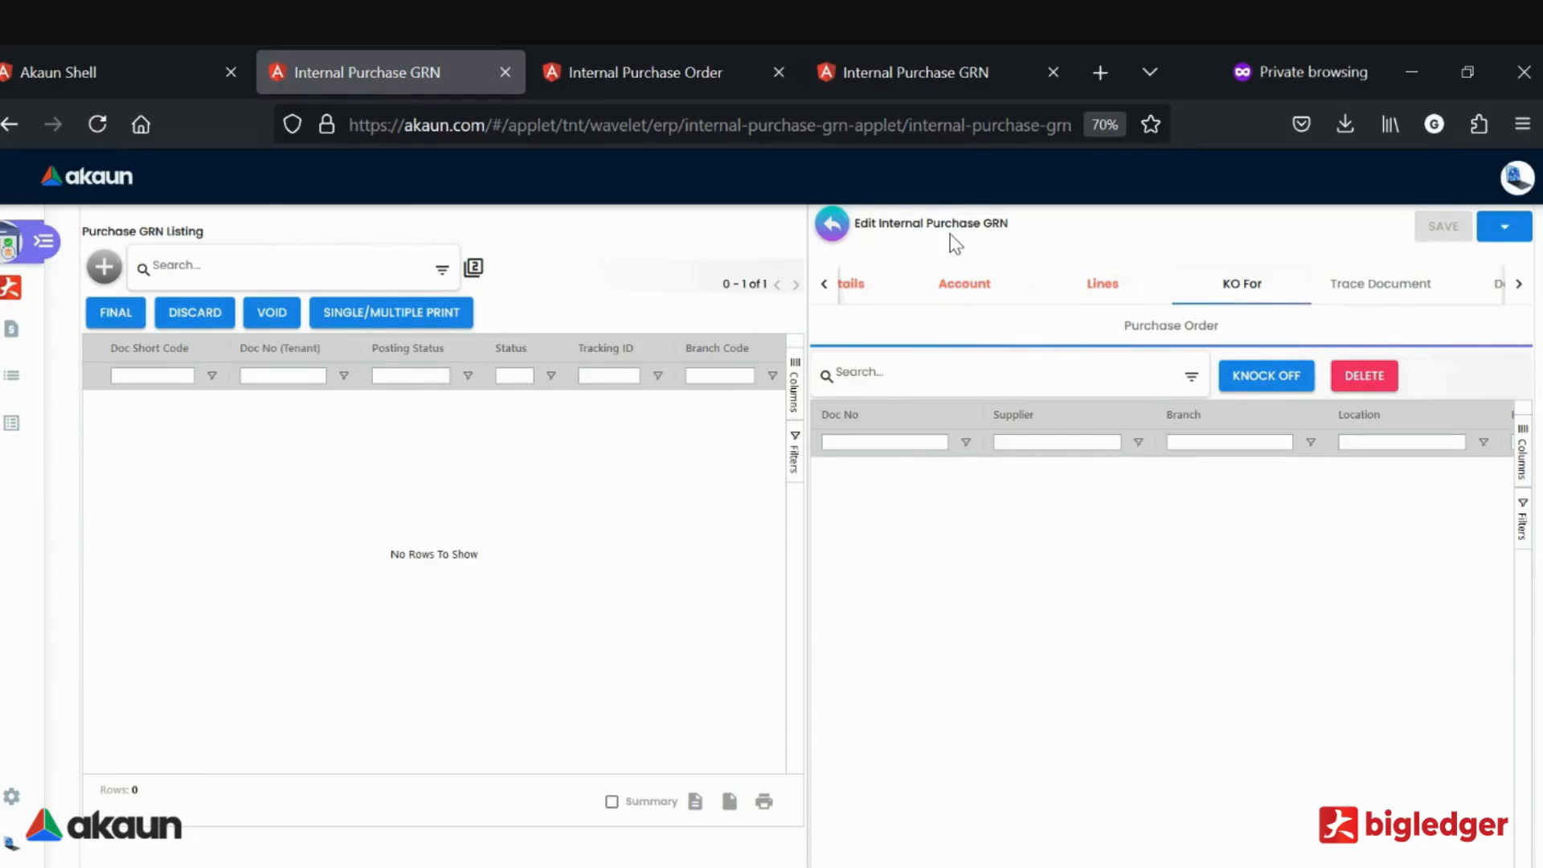
{"action": "left_click", "coordinate": [865, 299]}
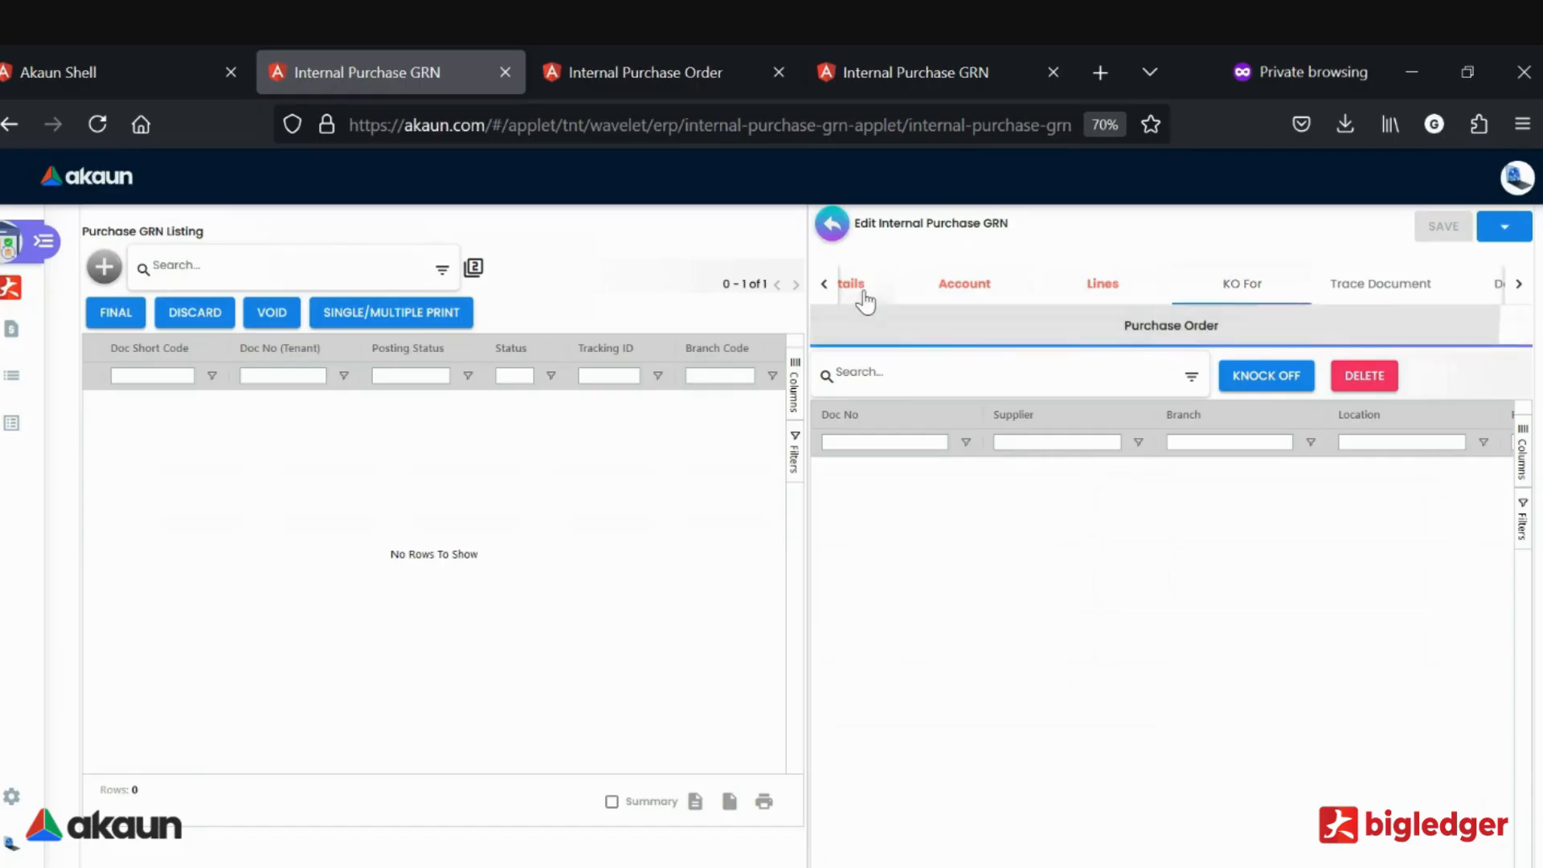
{"action": "left_click", "coordinate": [1017, 528]}
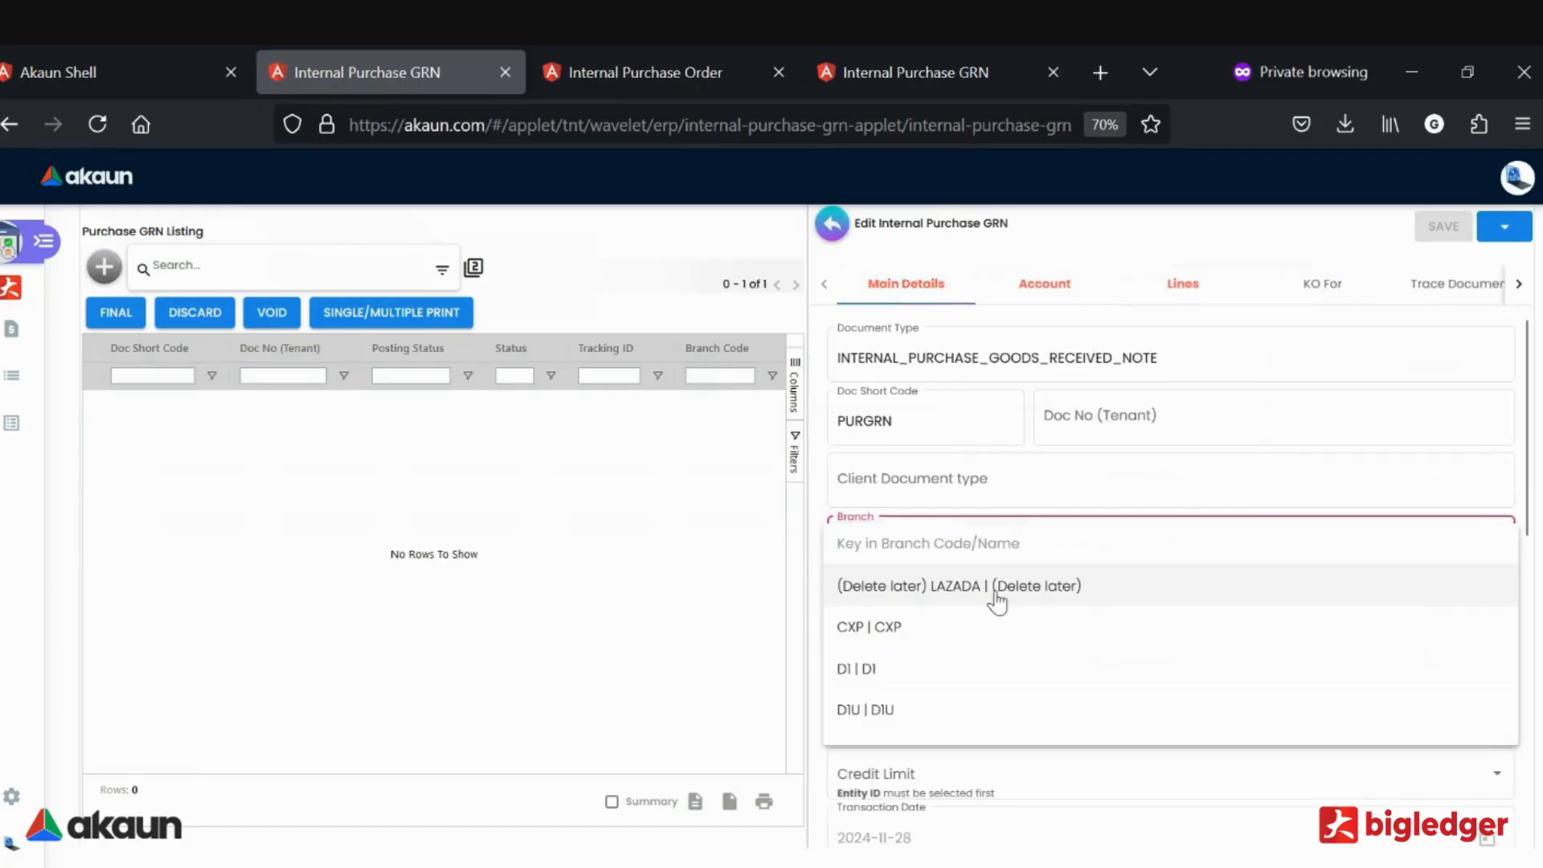
{"action": "type", "text": "test"}
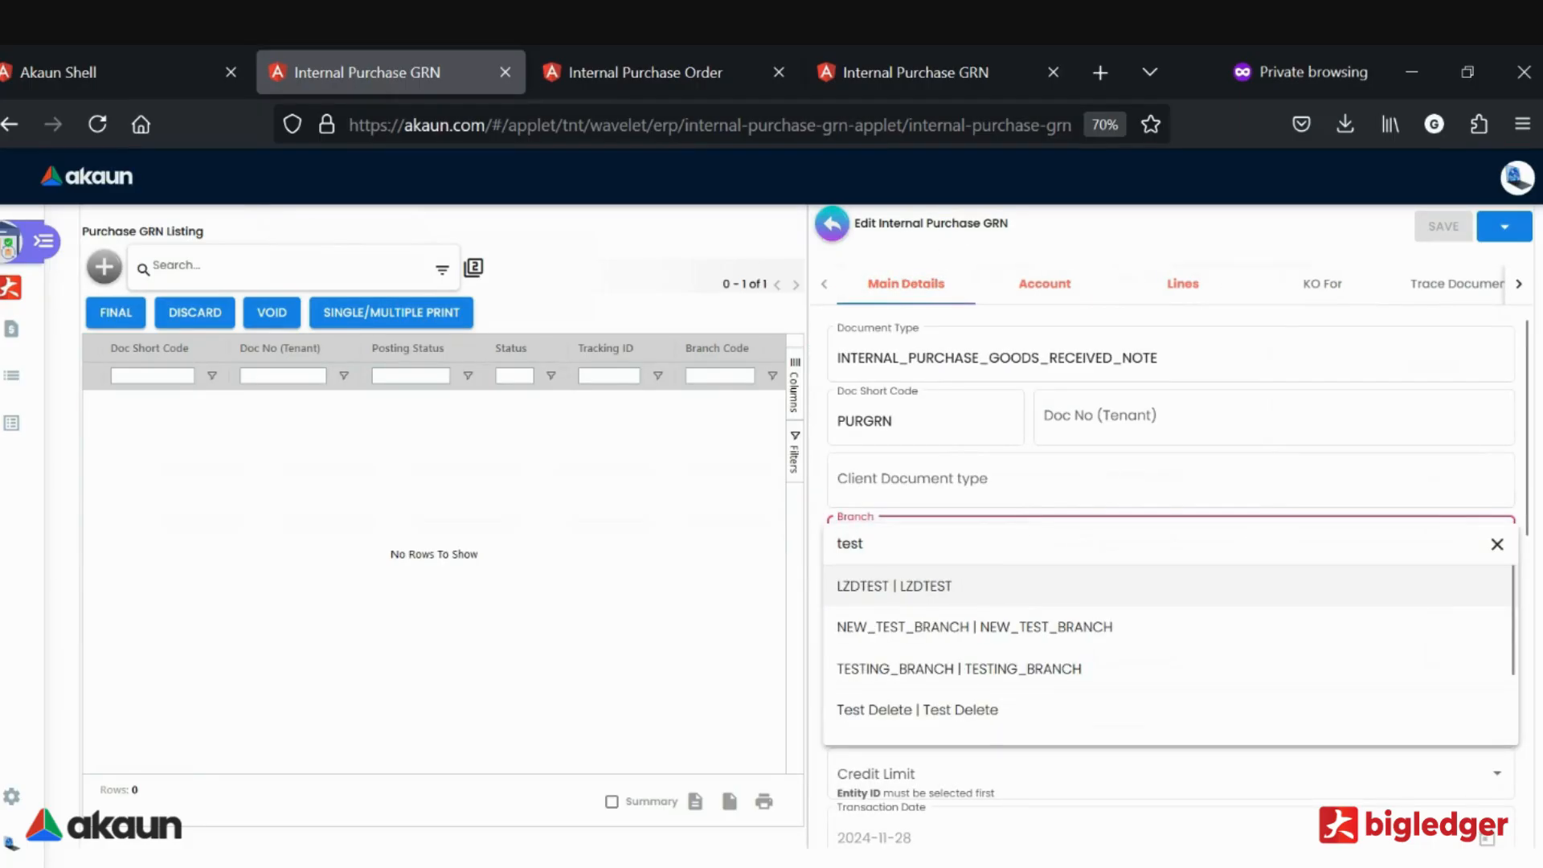
{"action": "left_click", "coordinate": [1027, 627]}
{"action": "left_click", "coordinate": [1018, 595]}
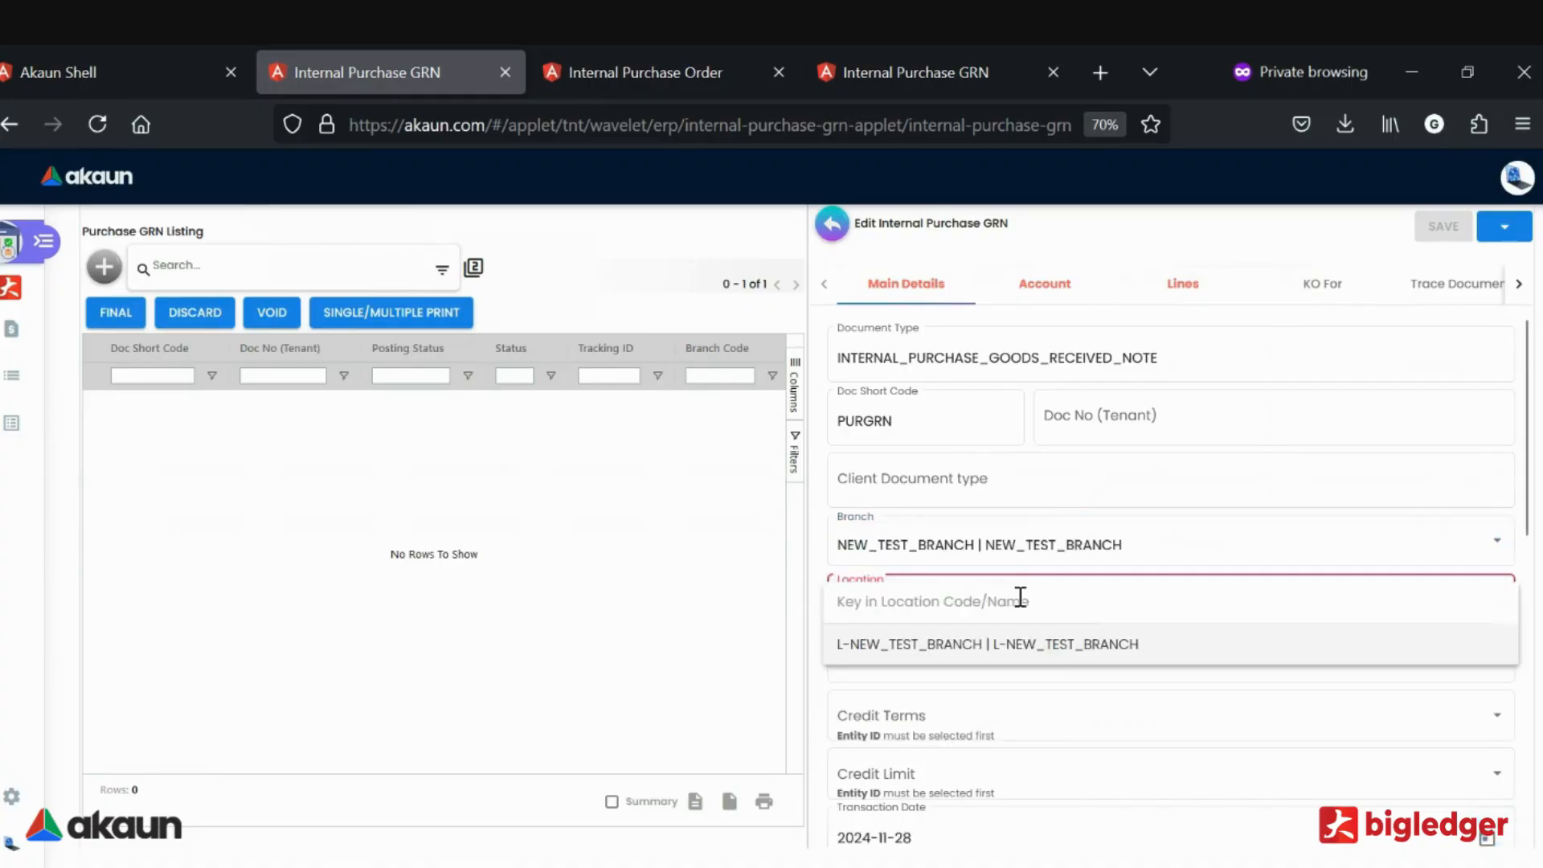
{"action": "left_click", "coordinate": [1002, 640]}
Select the Harman Kardon swap logistics supplier as the GRN's account entity
{"action": "left_click", "coordinate": [1071, 287]}
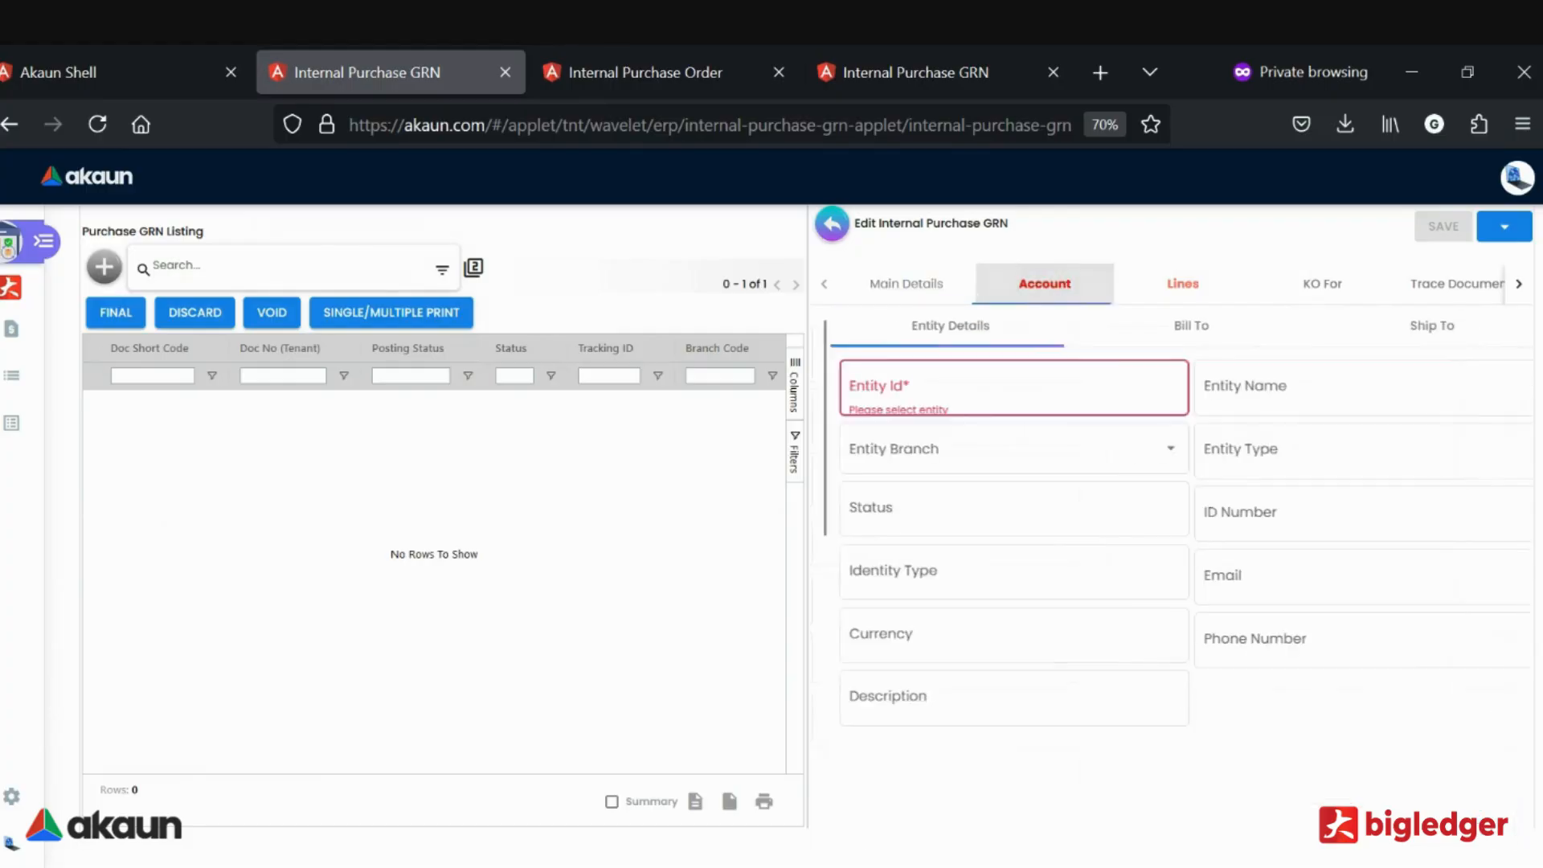
{"action": "left_click", "coordinate": [899, 394]}
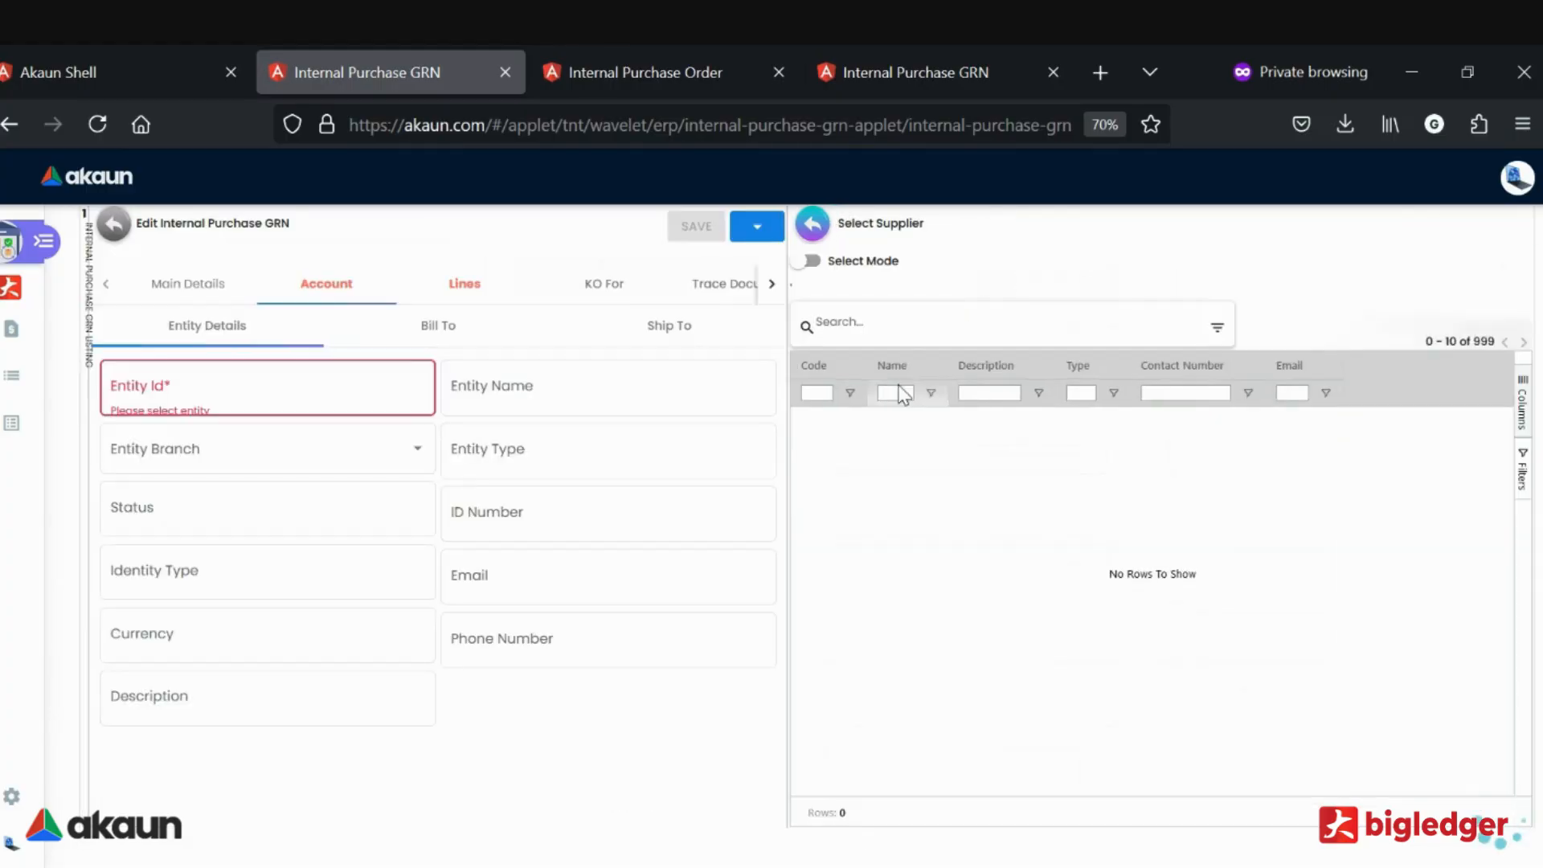
{"action": "left_click", "coordinate": [996, 428]}
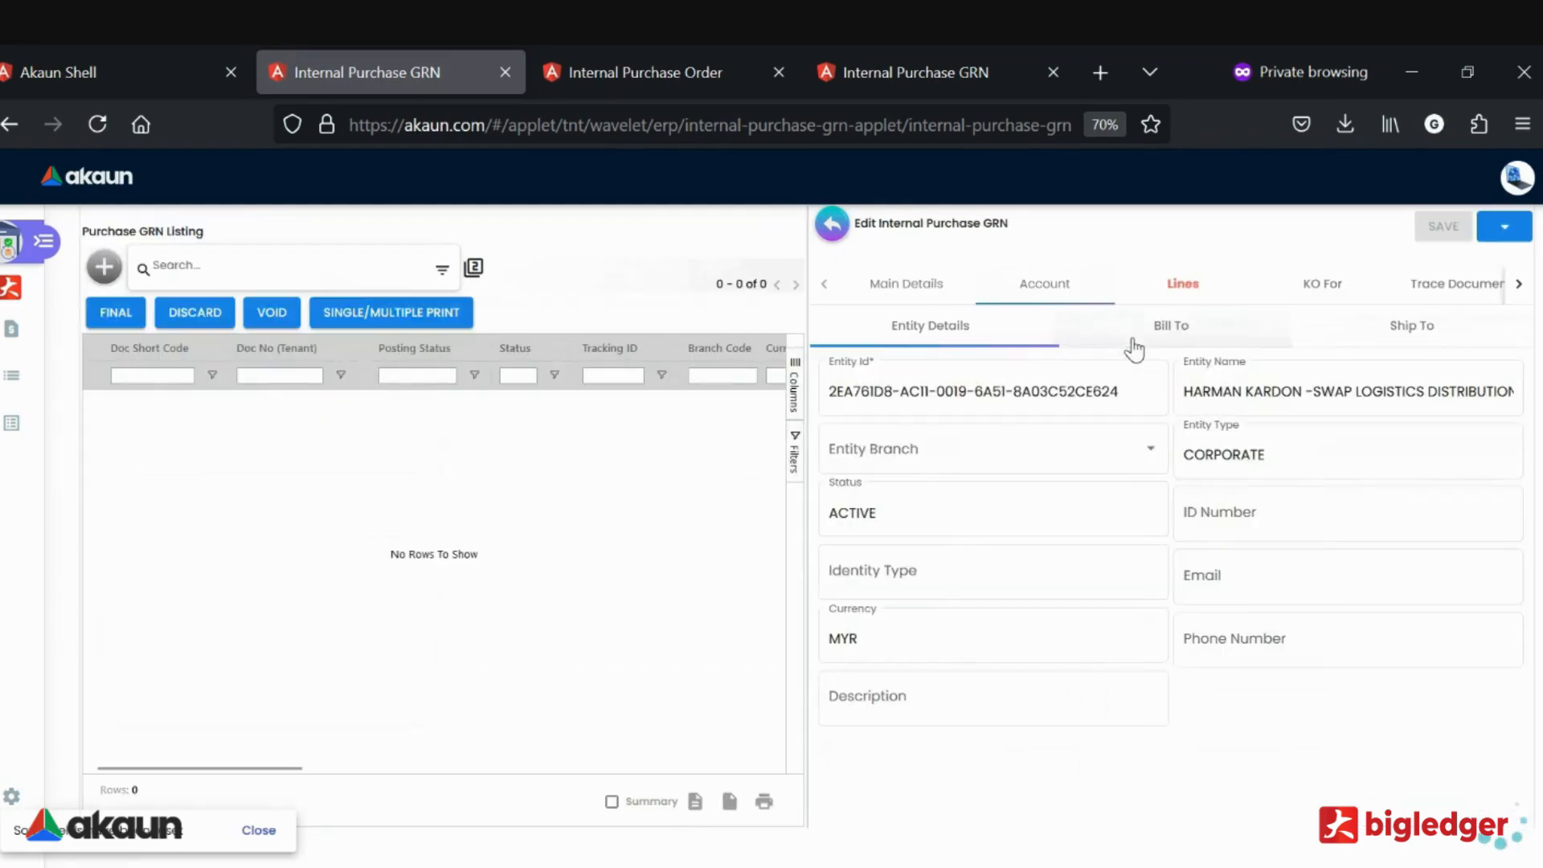
Start a new GRN line for item DIS-HSO-HONOR PAD X8 LITE NEO MINT
{"action": "left_click", "coordinate": [1169, 294]}
{"action": "left_click", "coordinate": [863, 322]}
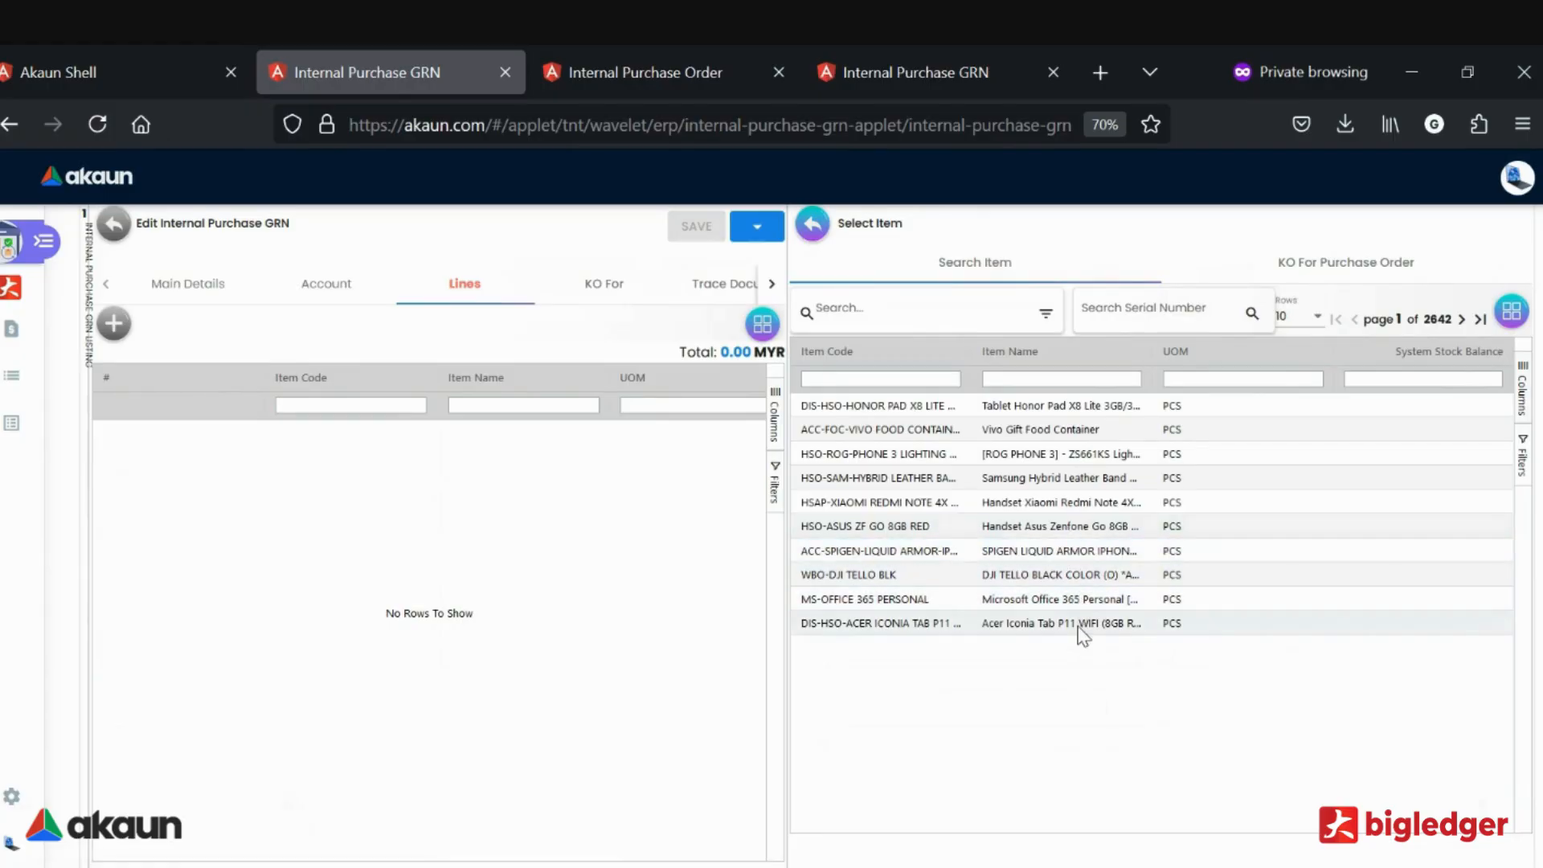
{"action": "left_click", "coordinate": [1083, 412]}
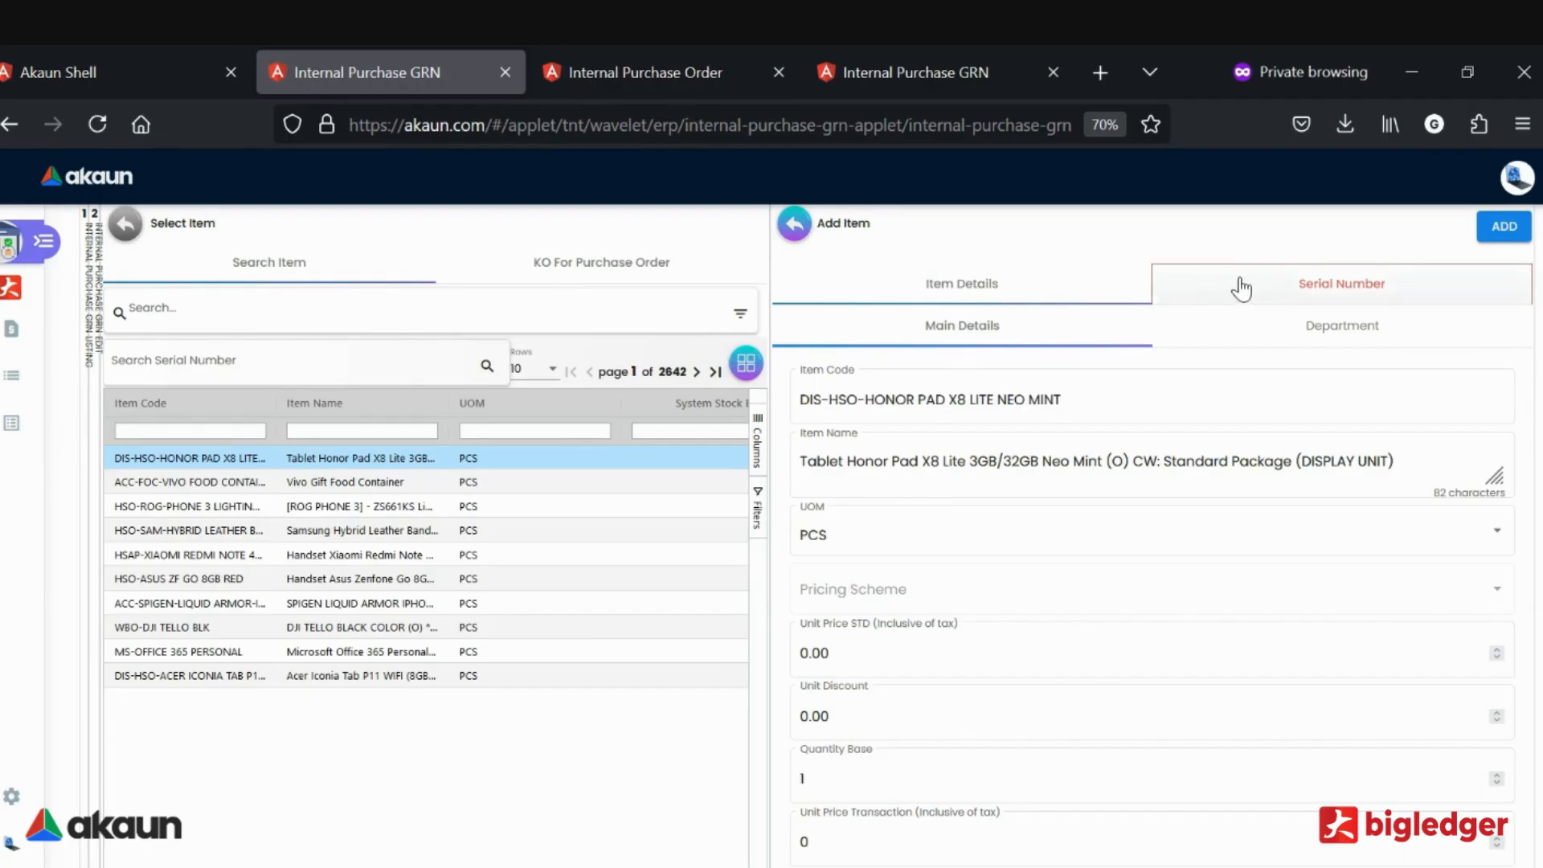
{"action": "left_click", "coordinate": [952, 68]}
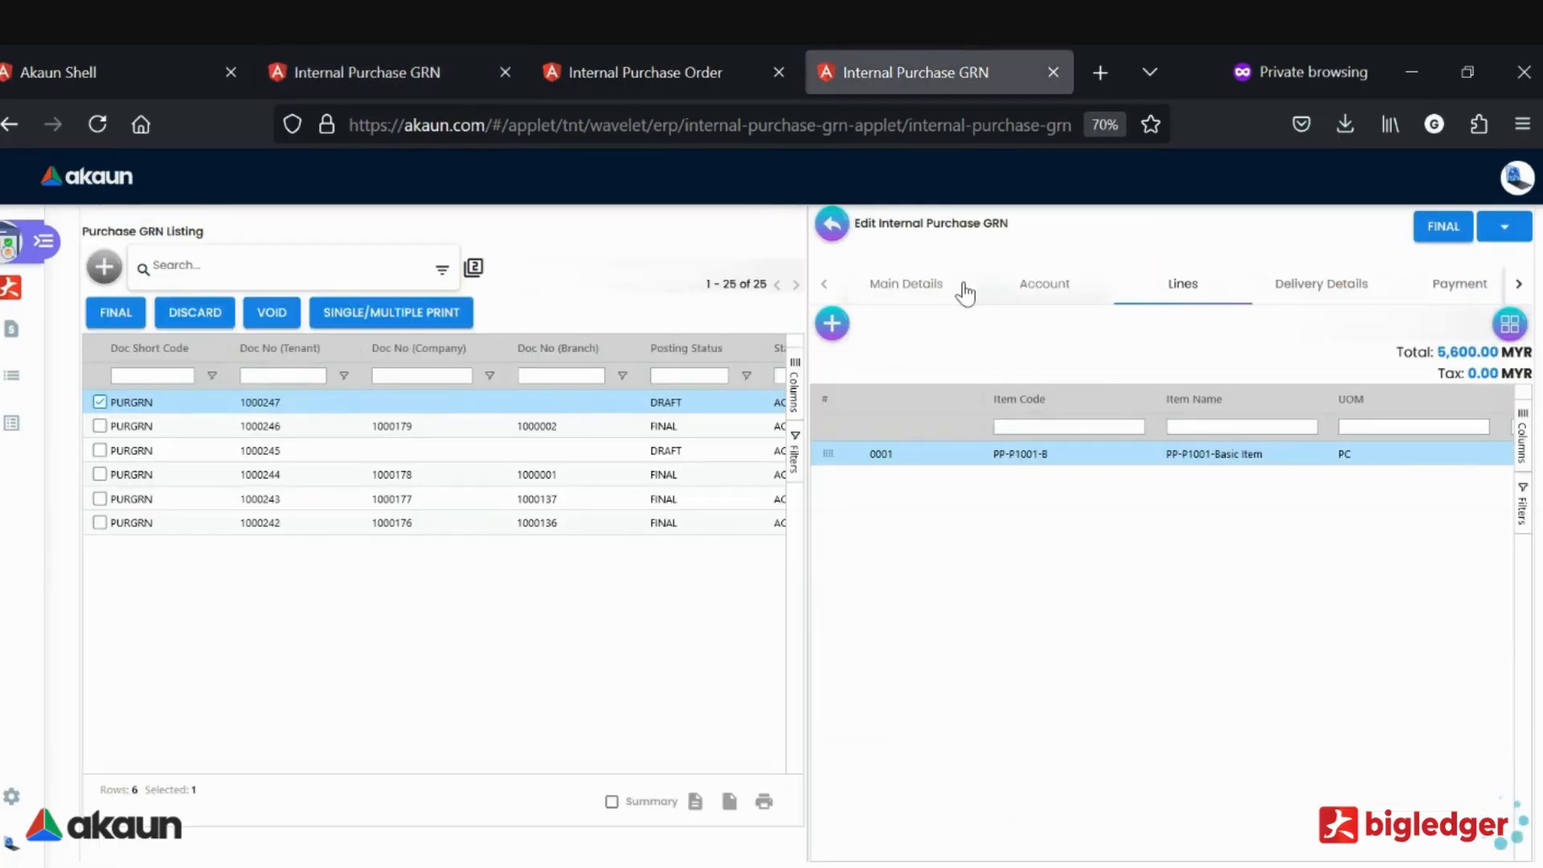
{"action": "mouse_move", "coordinate": [359, 53]}
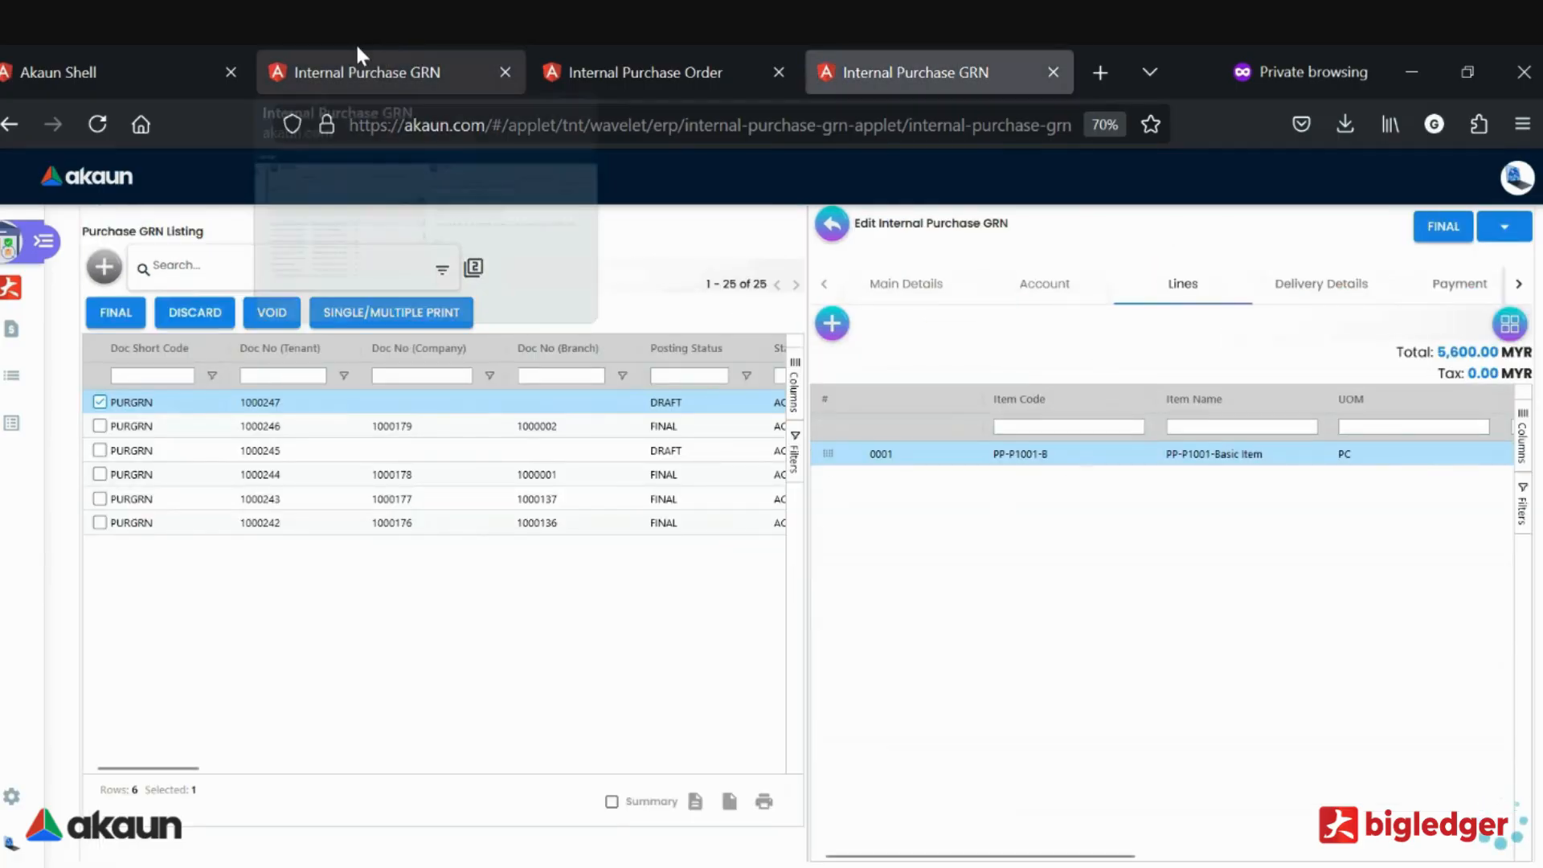
{"action": "left_click", "coordinate": [358, 53]}
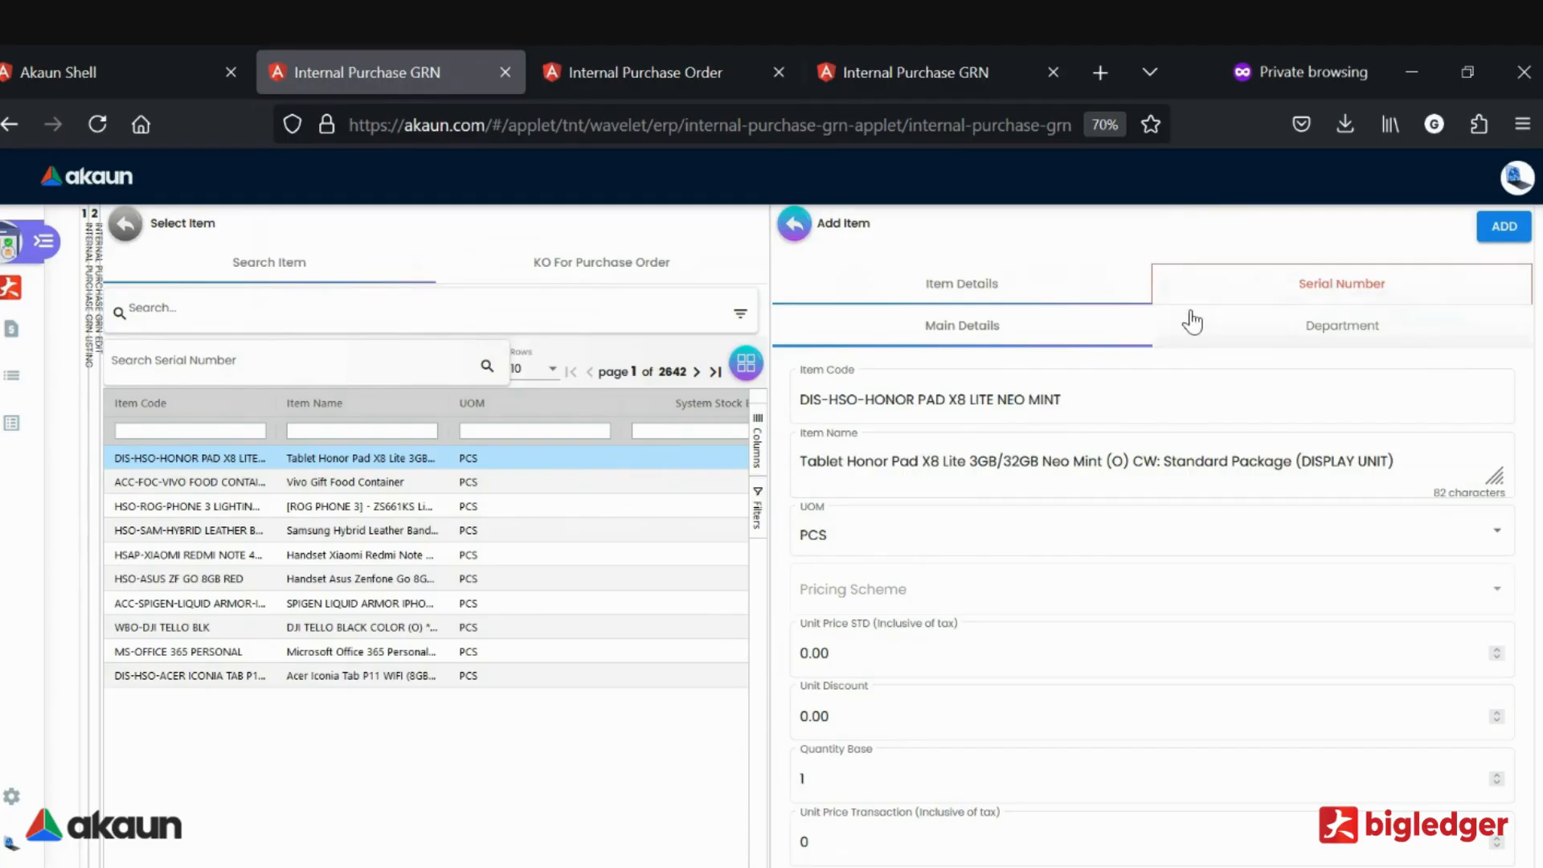
Add serial numbers 111 and 333 to the Honor Pad item in one scan entry, using the comma delimiter
{"action": "left_click", "coordinate": [1355, 294]}
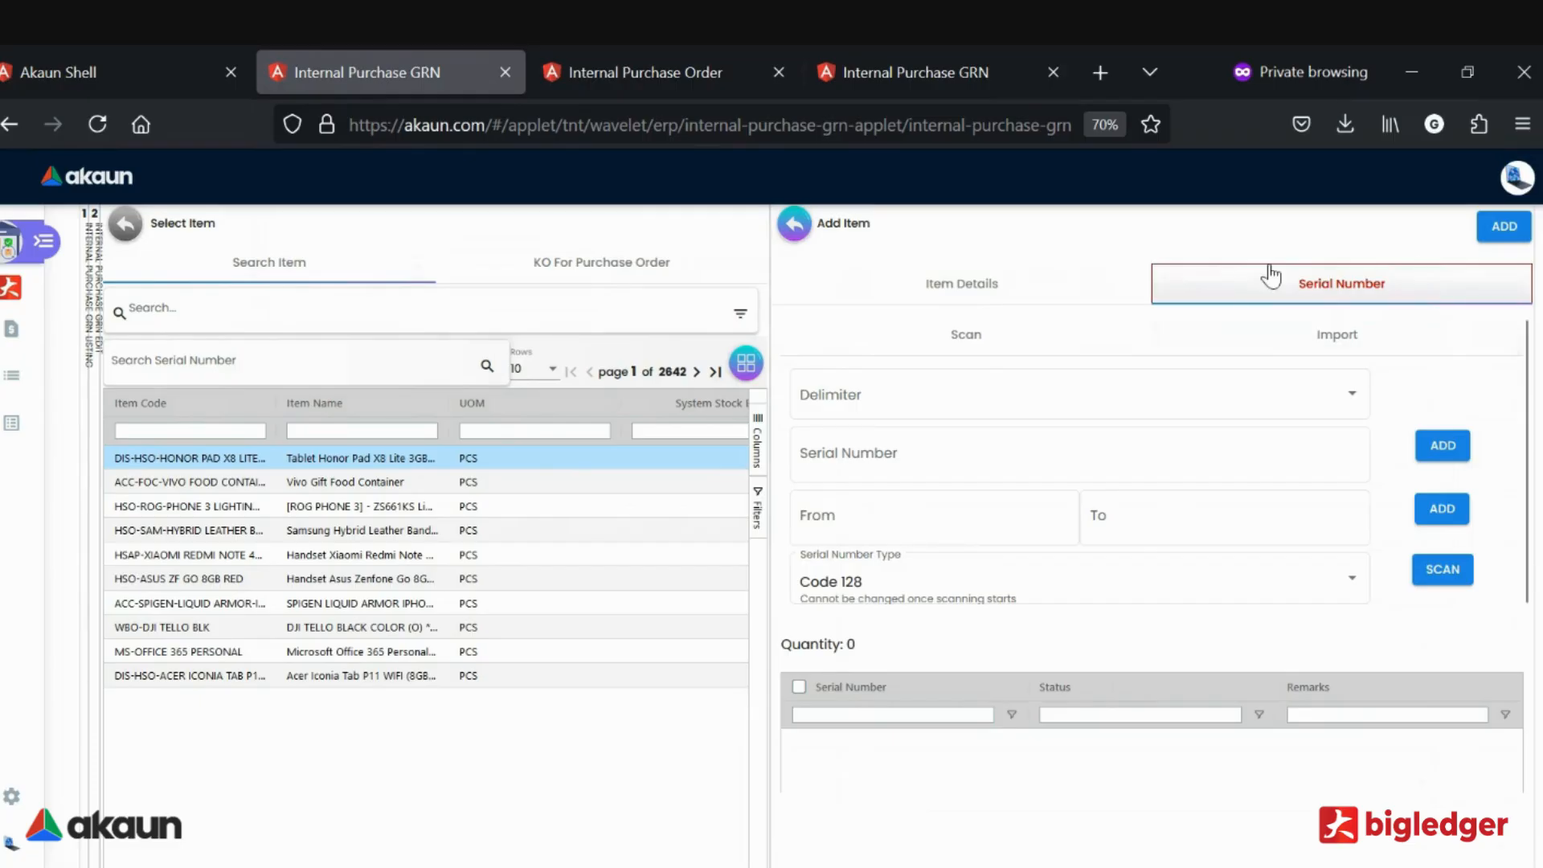
{"action": "left_click", "coordinate": [965, 334]}
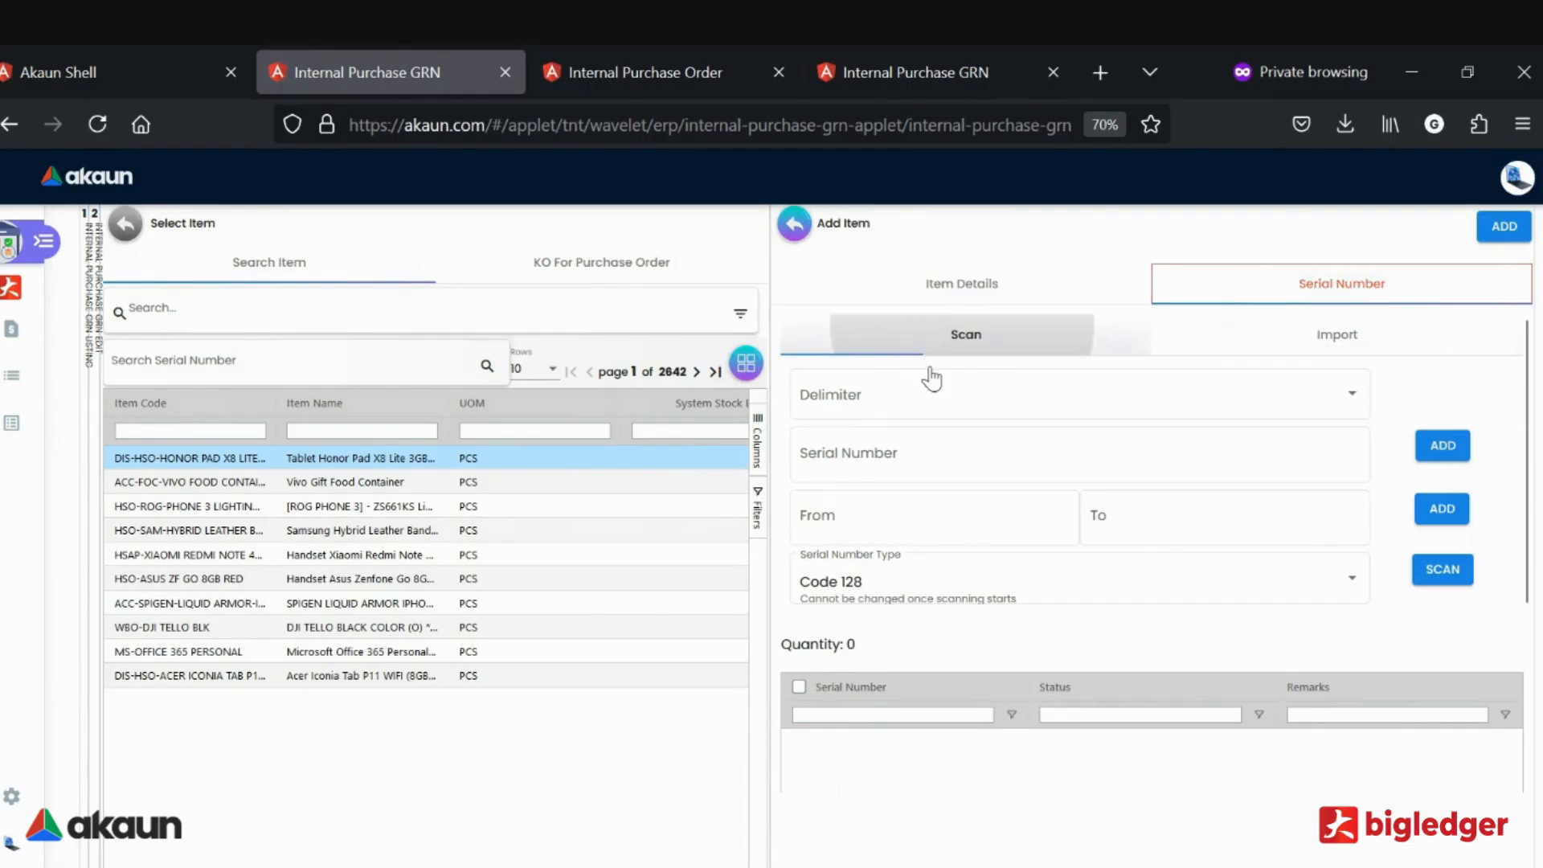
{"action": "left_click", "coordinate": [987, 404]}
{"action": "left_click", "coordinate": [1208, 651]}
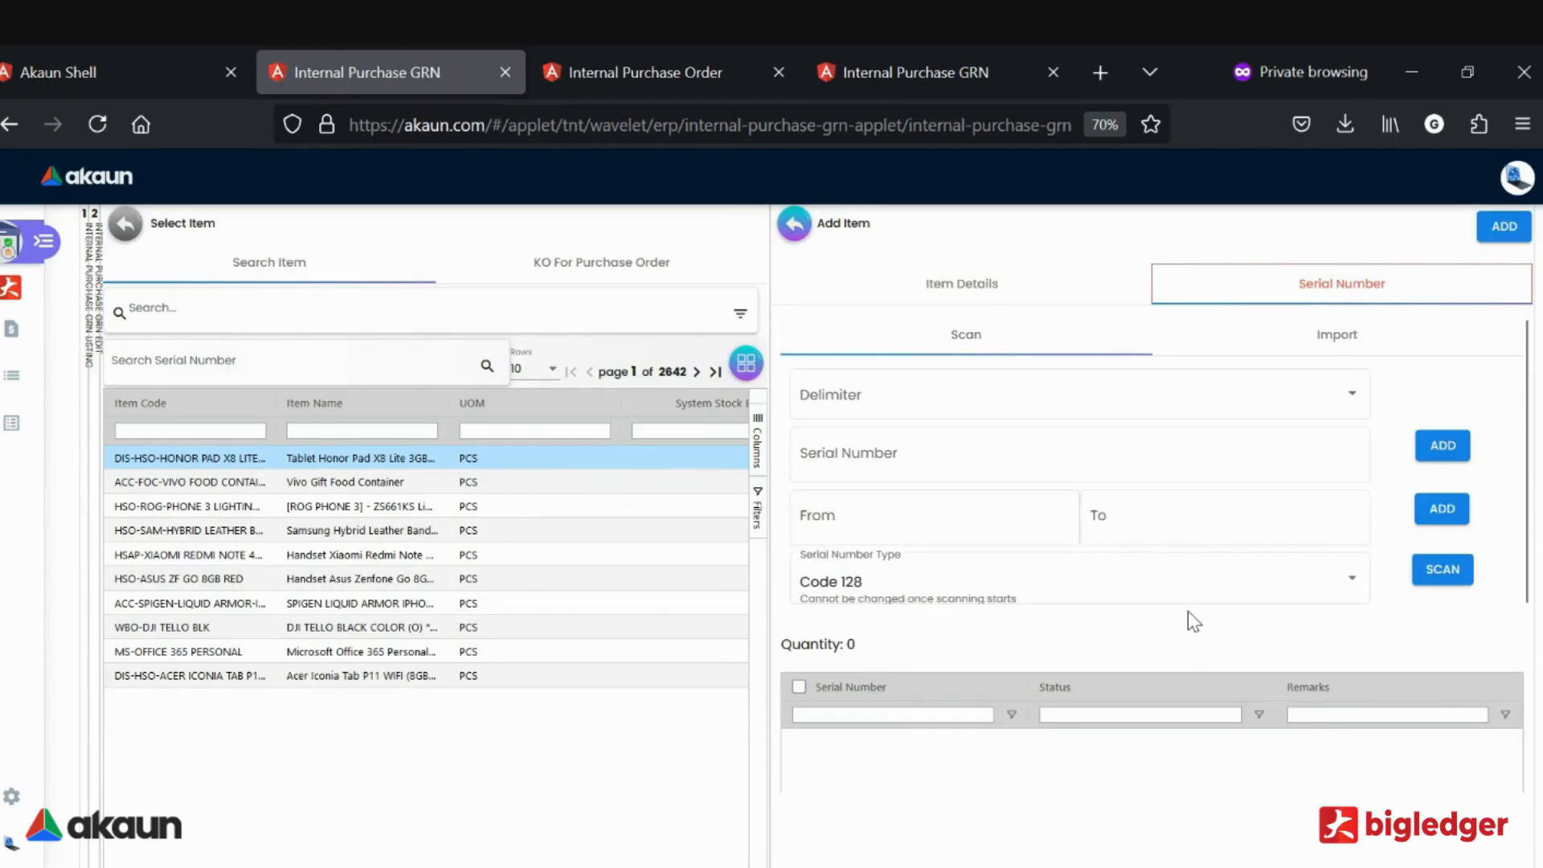
{"action": "left_click", "coordinate": [1089, 457]}
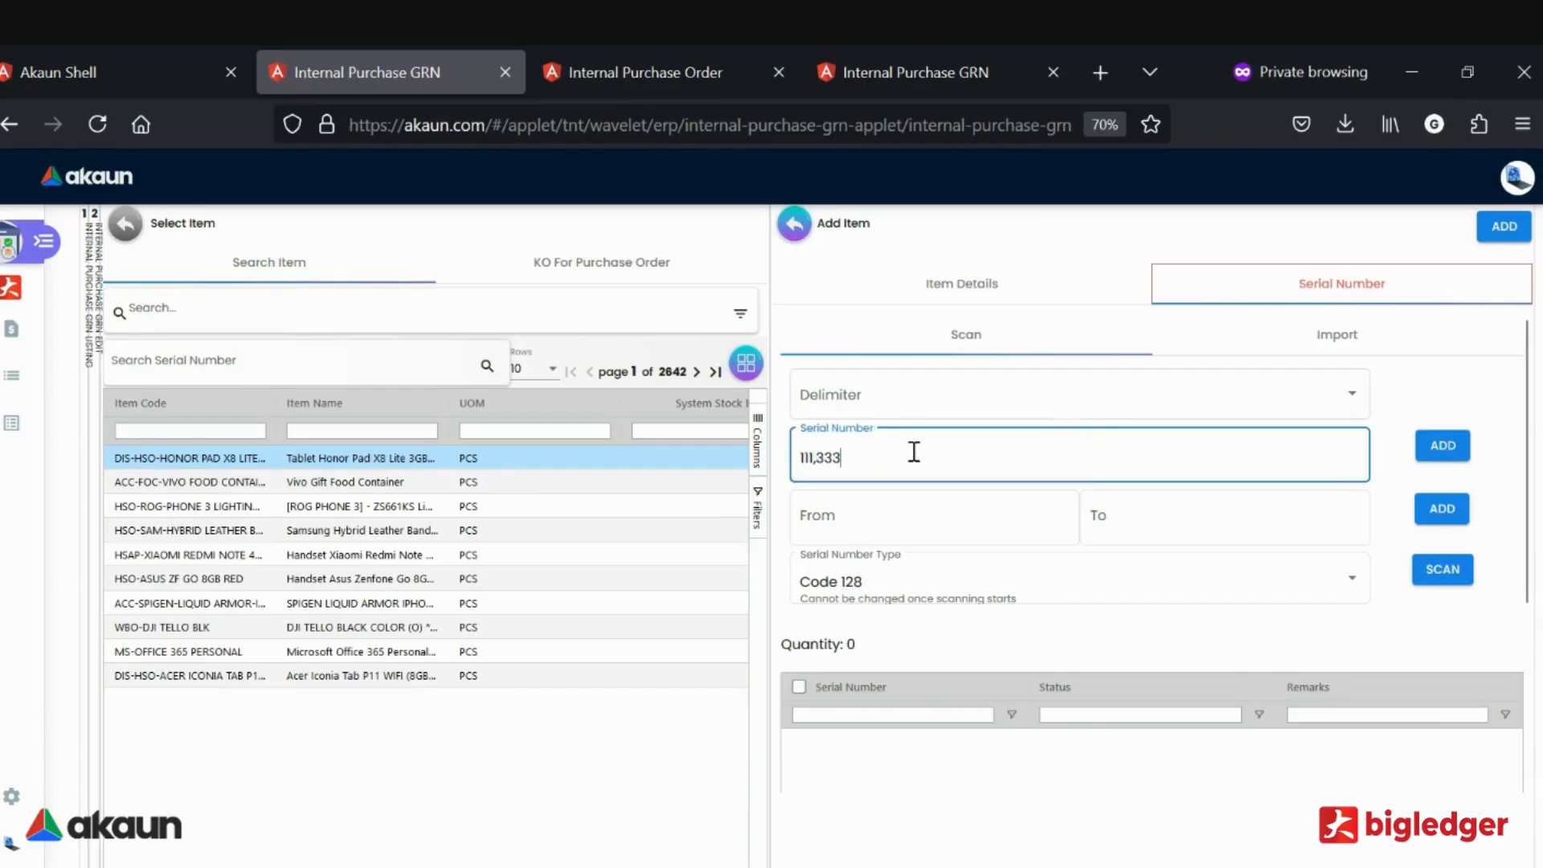
{"action": "left_click", "coordinate": [1101, 396]}
{"action": "left_click", "coordinate": [995, 485]}
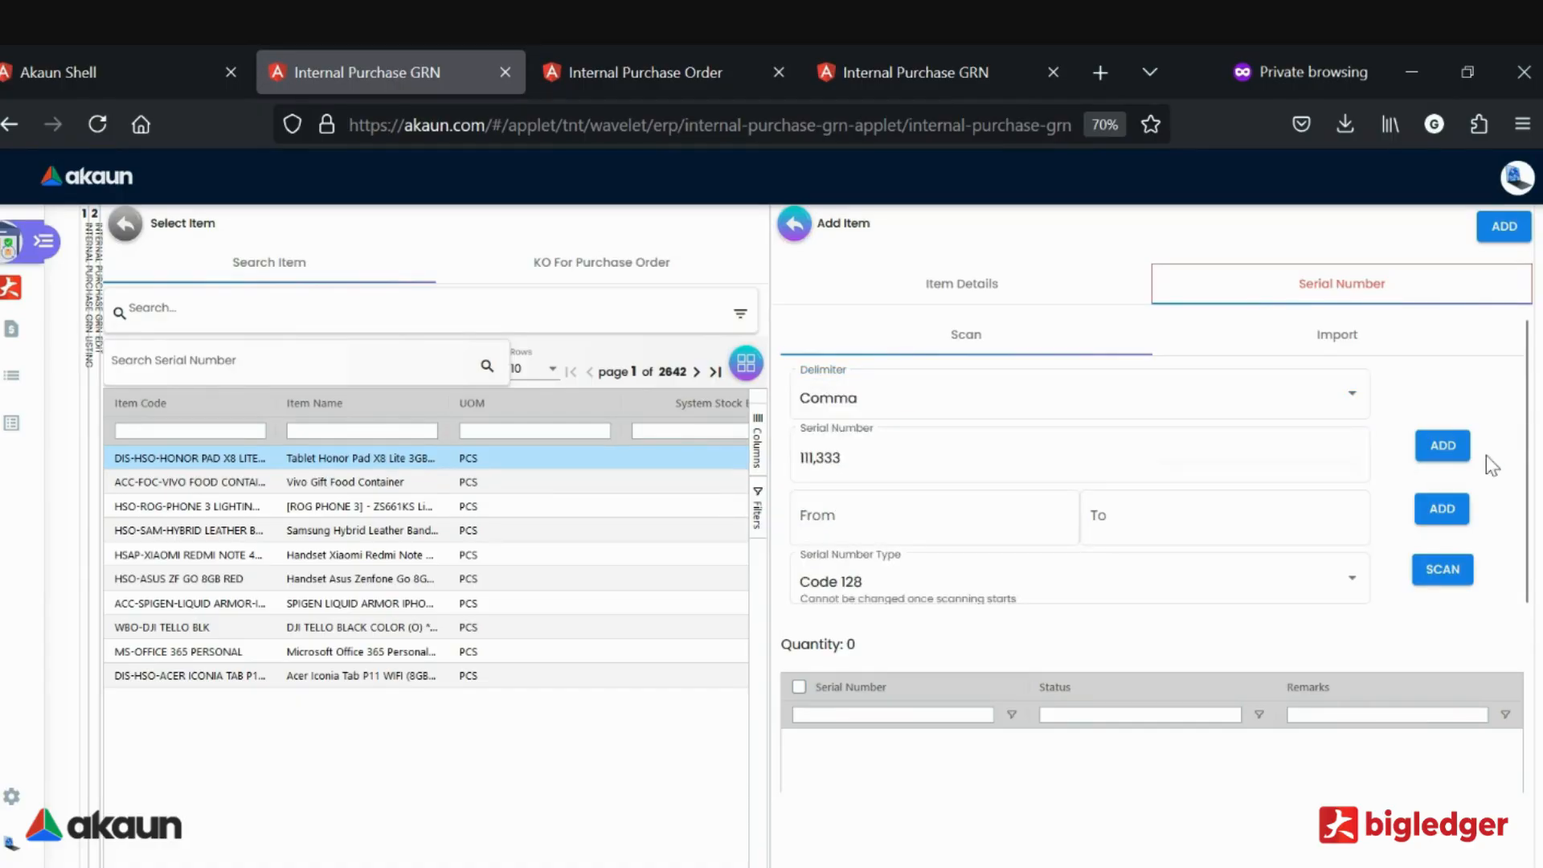
{"action": "left_click", "coordinate": [1442, 445]}
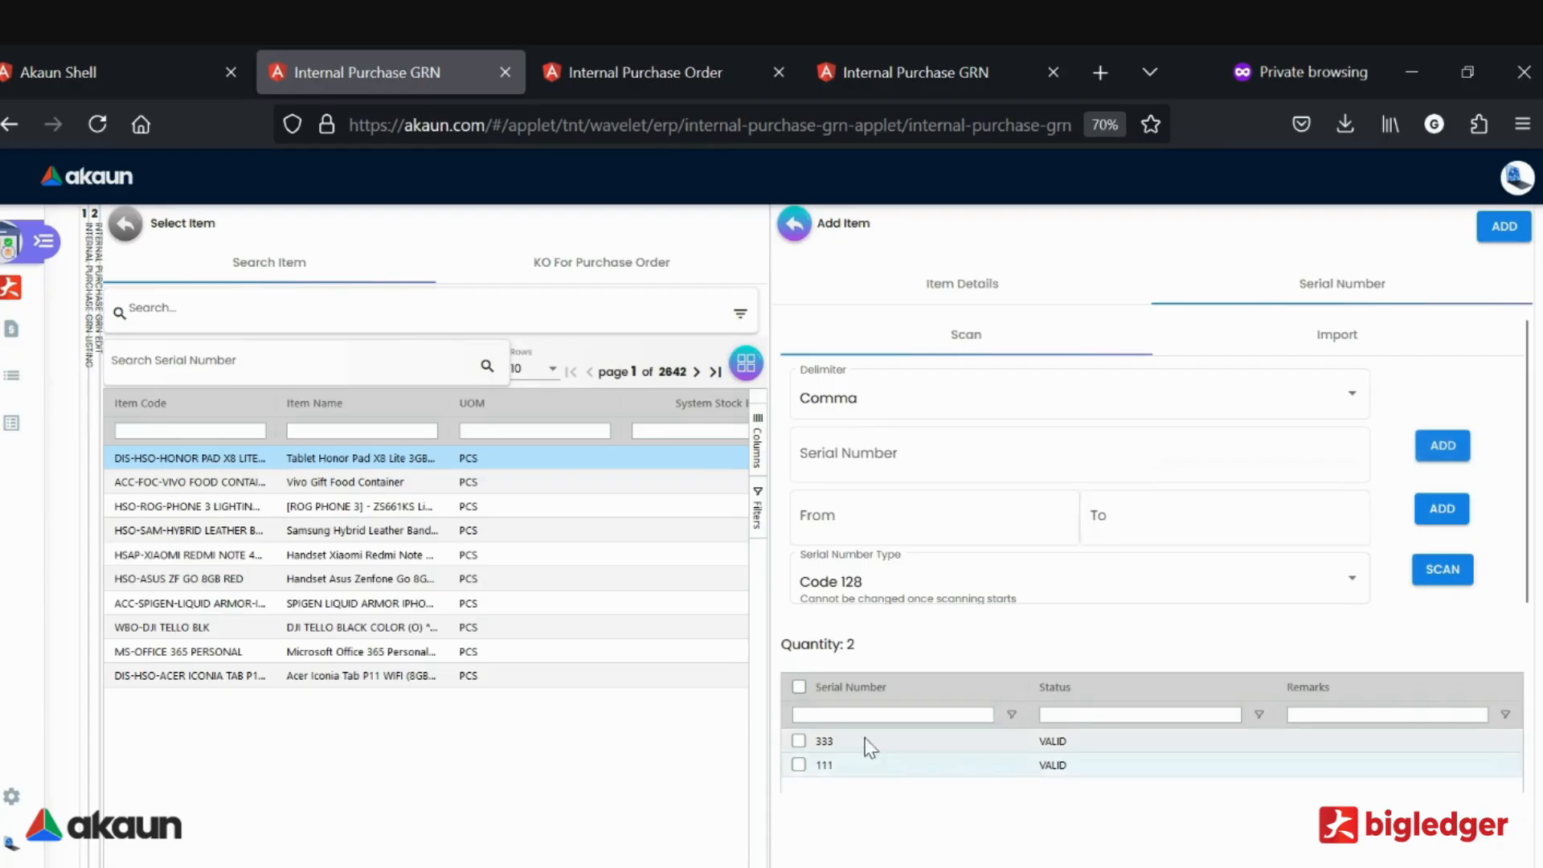
Change the scan delimiter to Pipe and add serial number 54321 to the Honor Pad item
{"action": "left_click", "coordinate": [971, 468]}
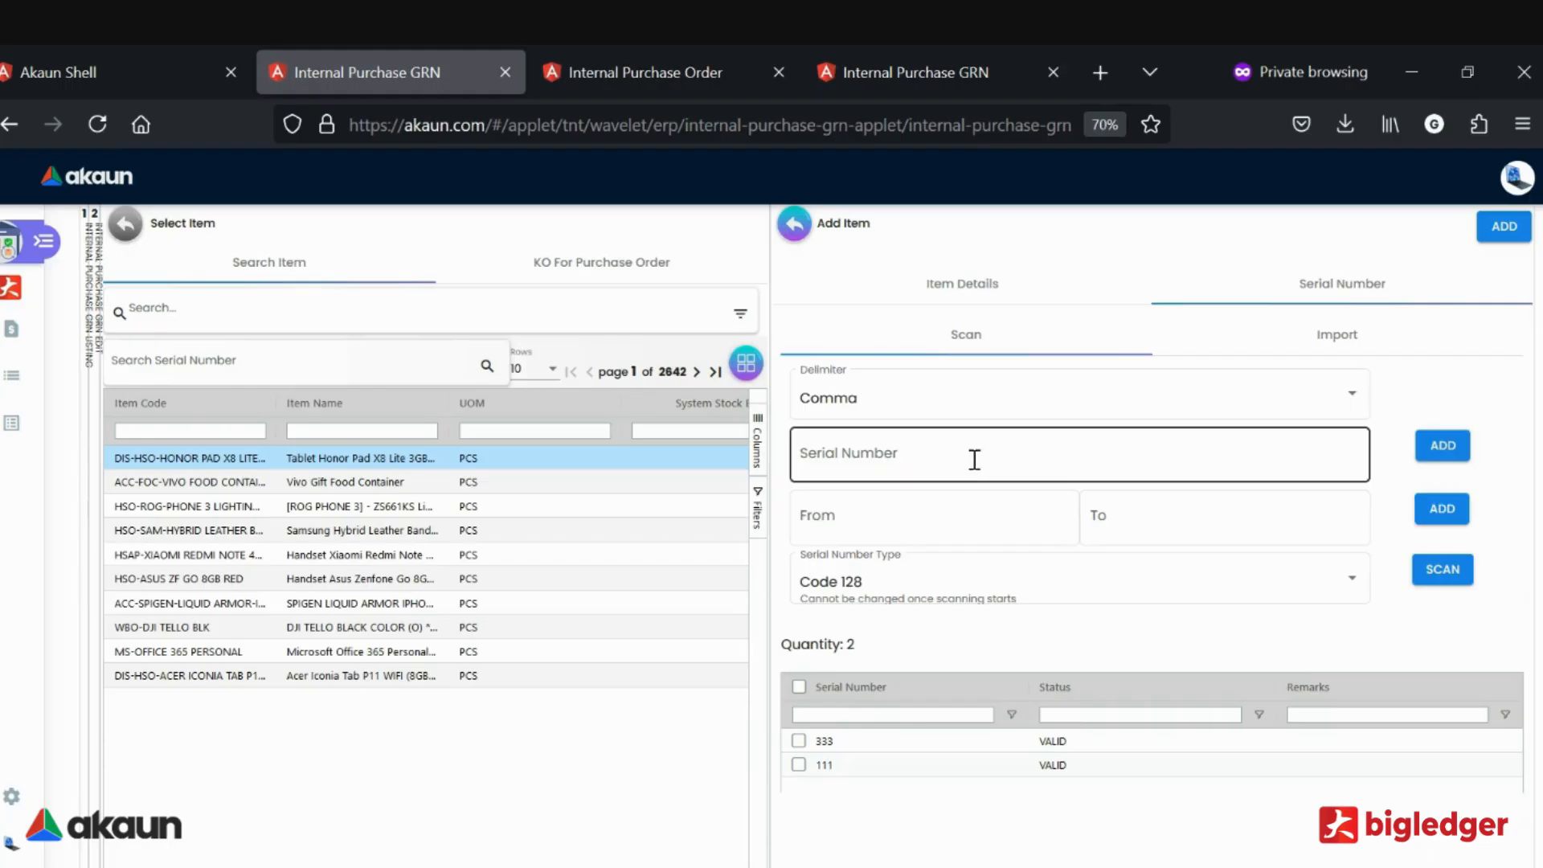
{"action": "left_click", "coordinate": [995, 413]}
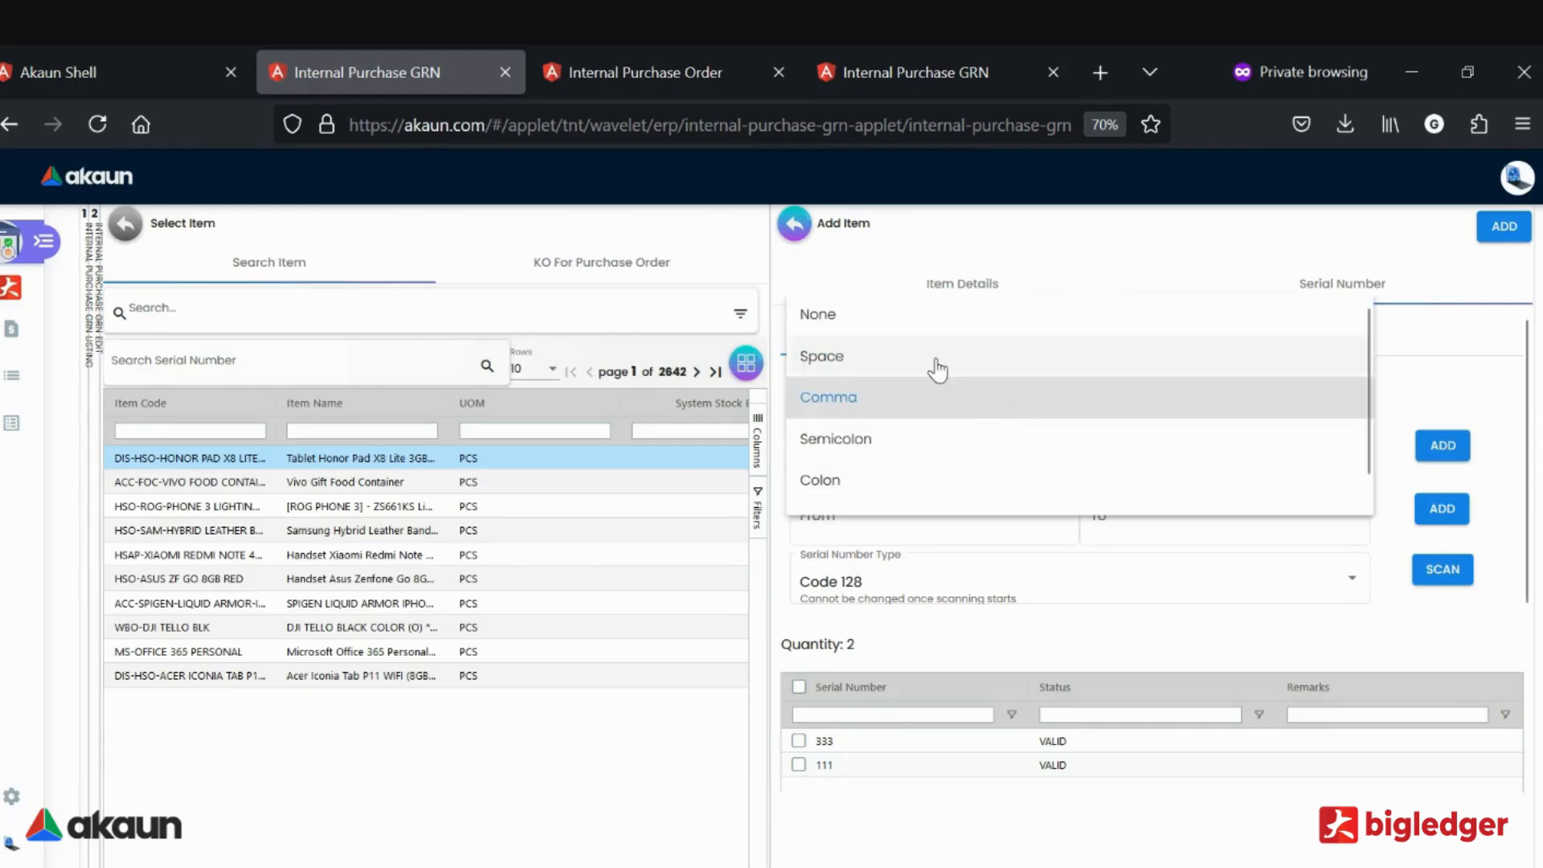
{"action": "scroll", "coordinate": [912, 442], "scroll_direction": "down", "scroll_amount": 2}
{"action": "left_click", "coordinate": [888, 492]}
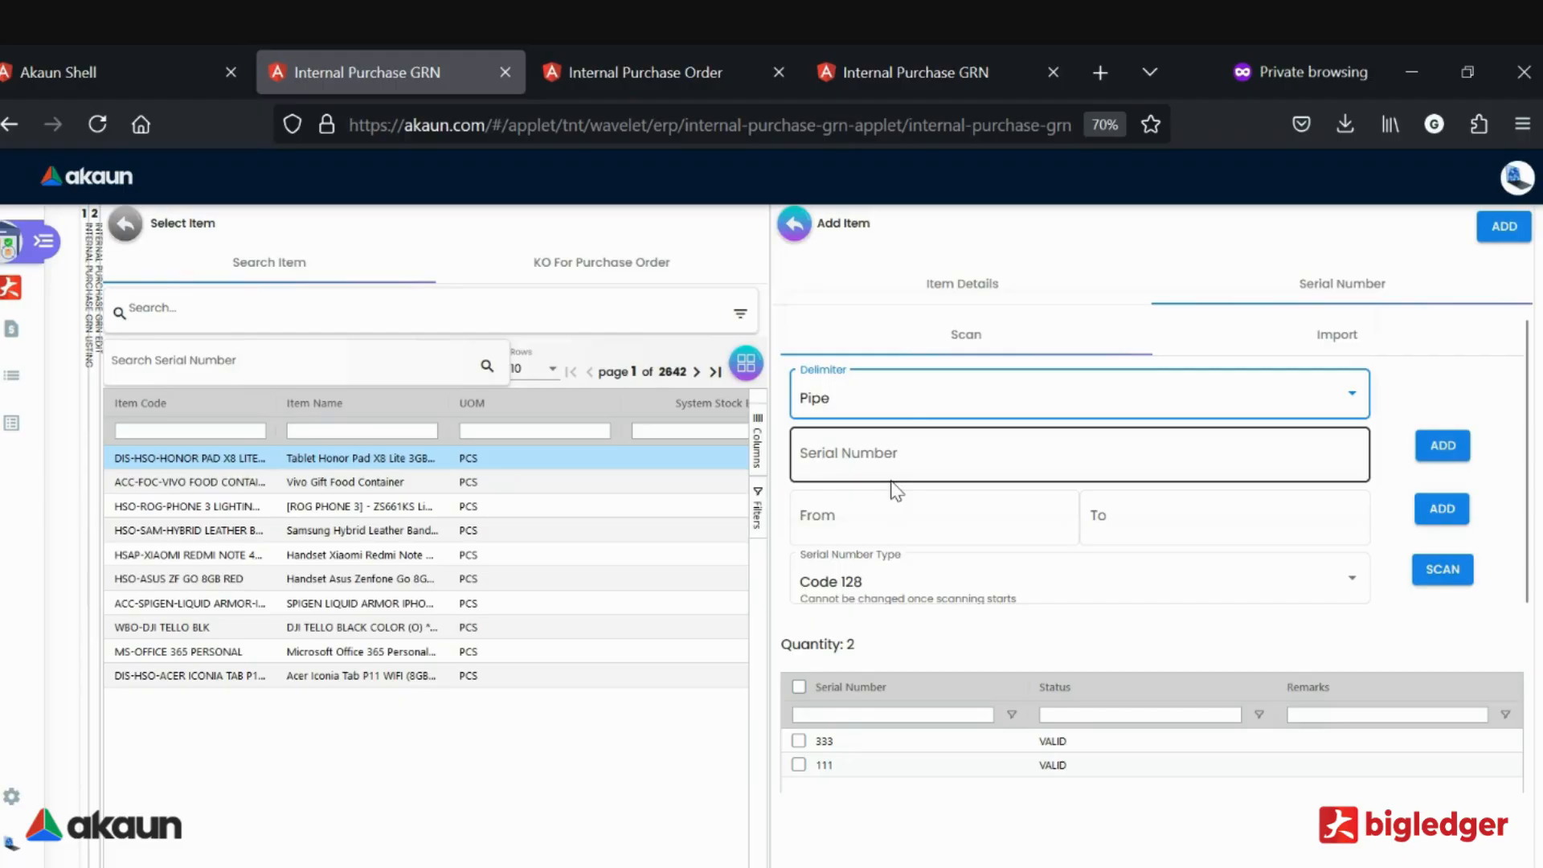
{"action": "left_click", "coordinate": [924, 401]}
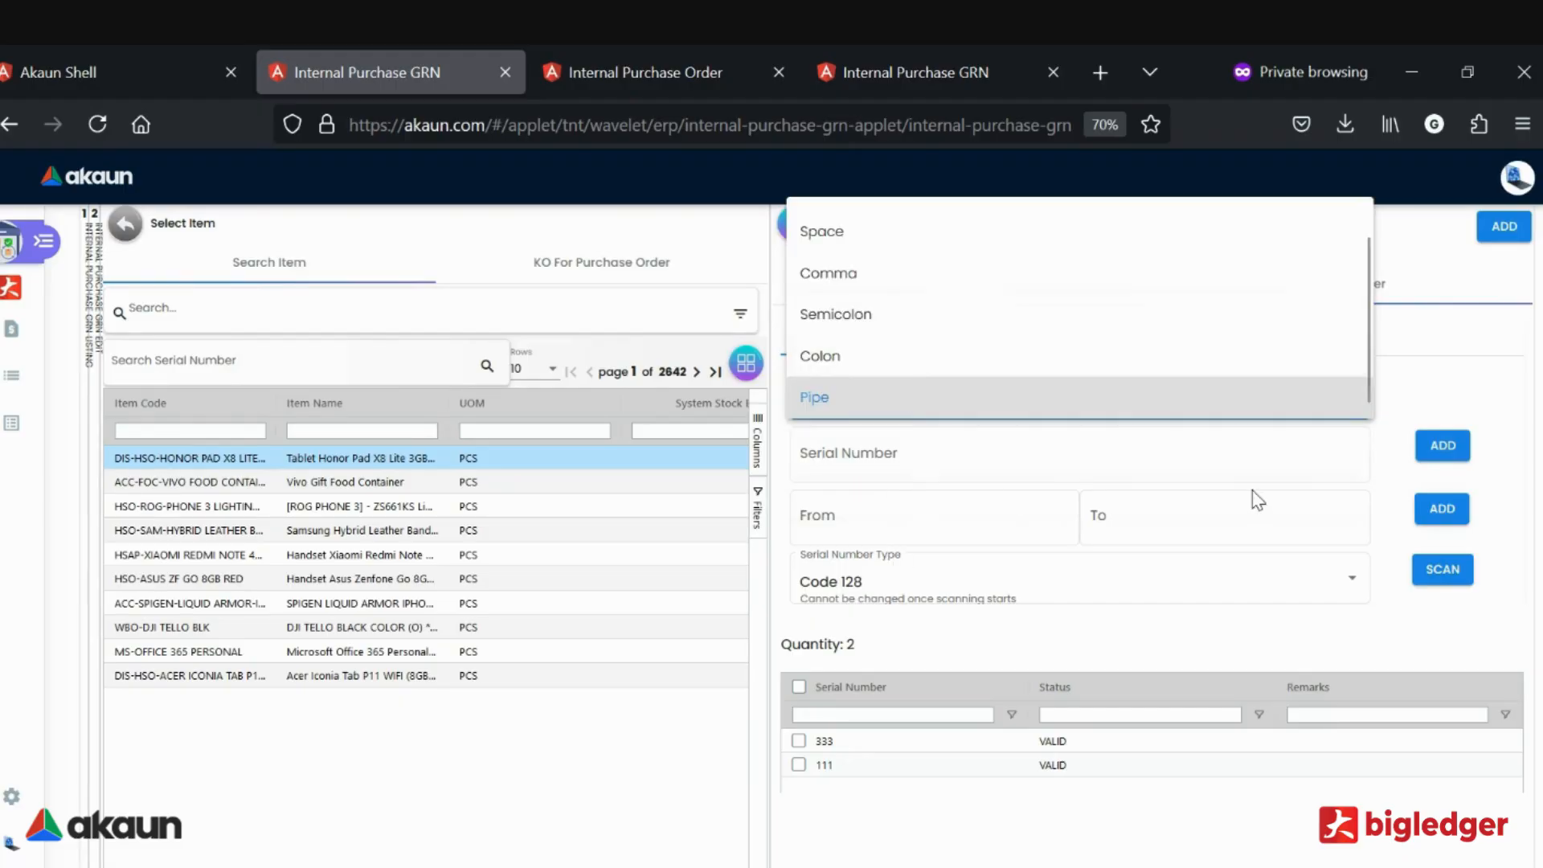
{"action": "left_click", "coordinate": [1215, 465]}
{"action": "type", "text": "54321"}
{"action": "left_click", "coordinate": [1443, 446]}
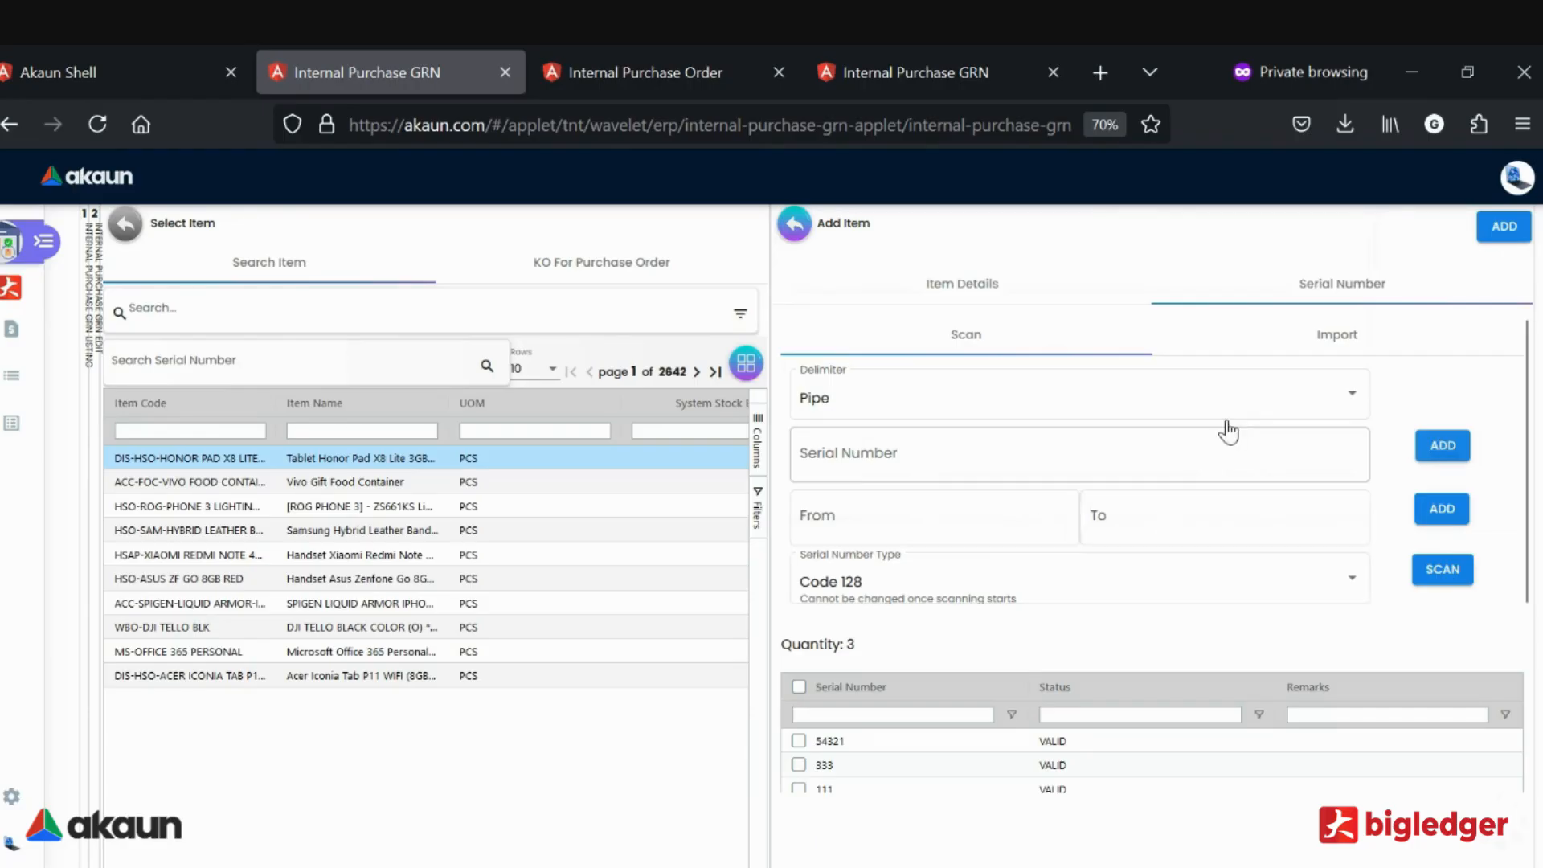
Set the serial number import delimiter to New Line and add the Honor Pad item to the GRN lines
{"action": "left_click", "coordinate": [1367, 343]}
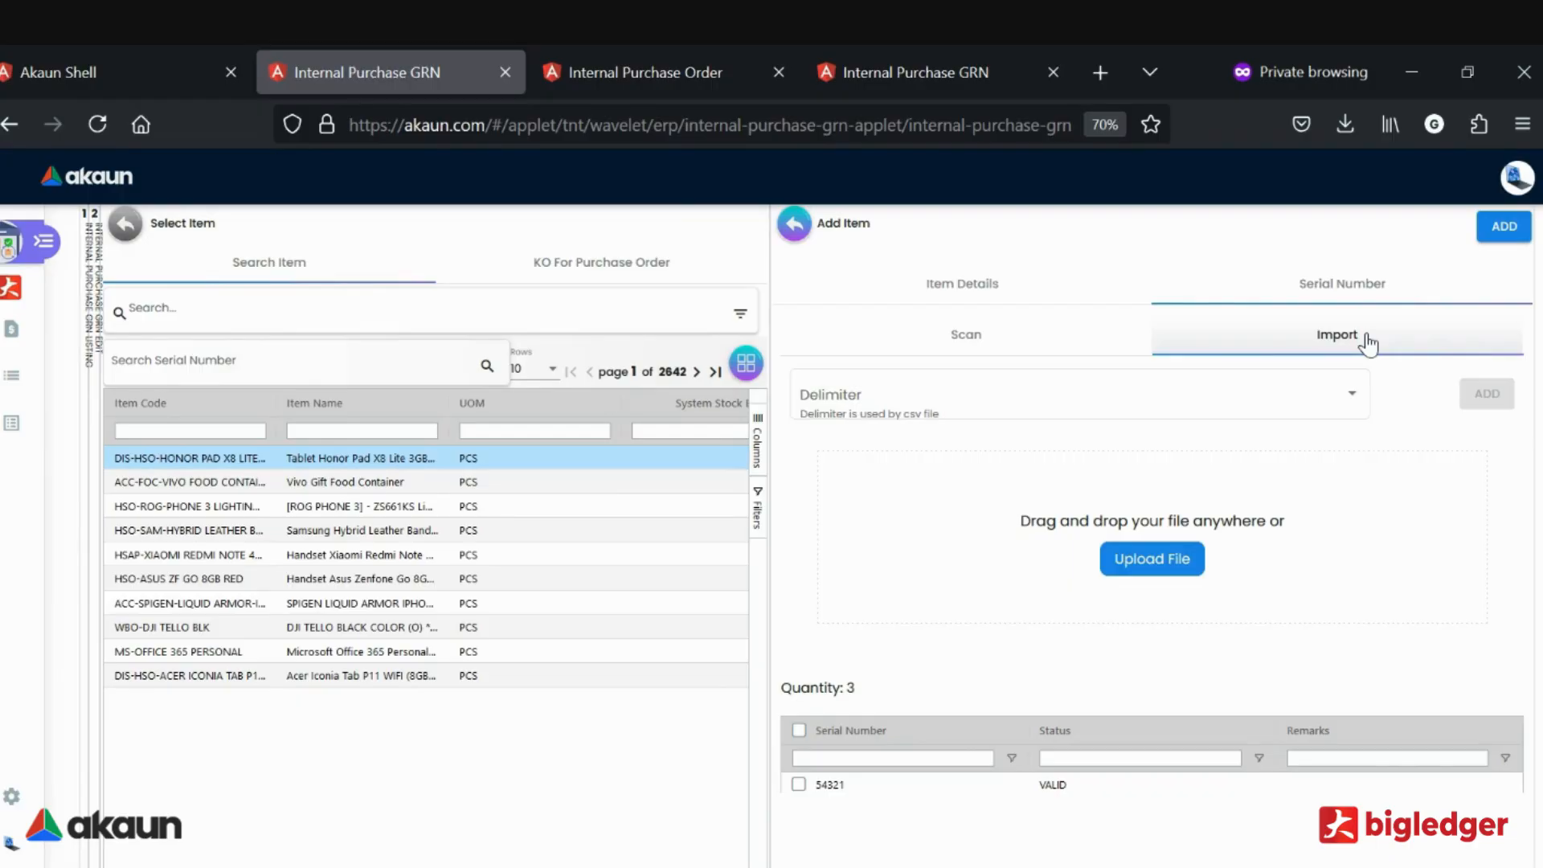
{"action": "left_click", "coordinate": [1294, 411]}
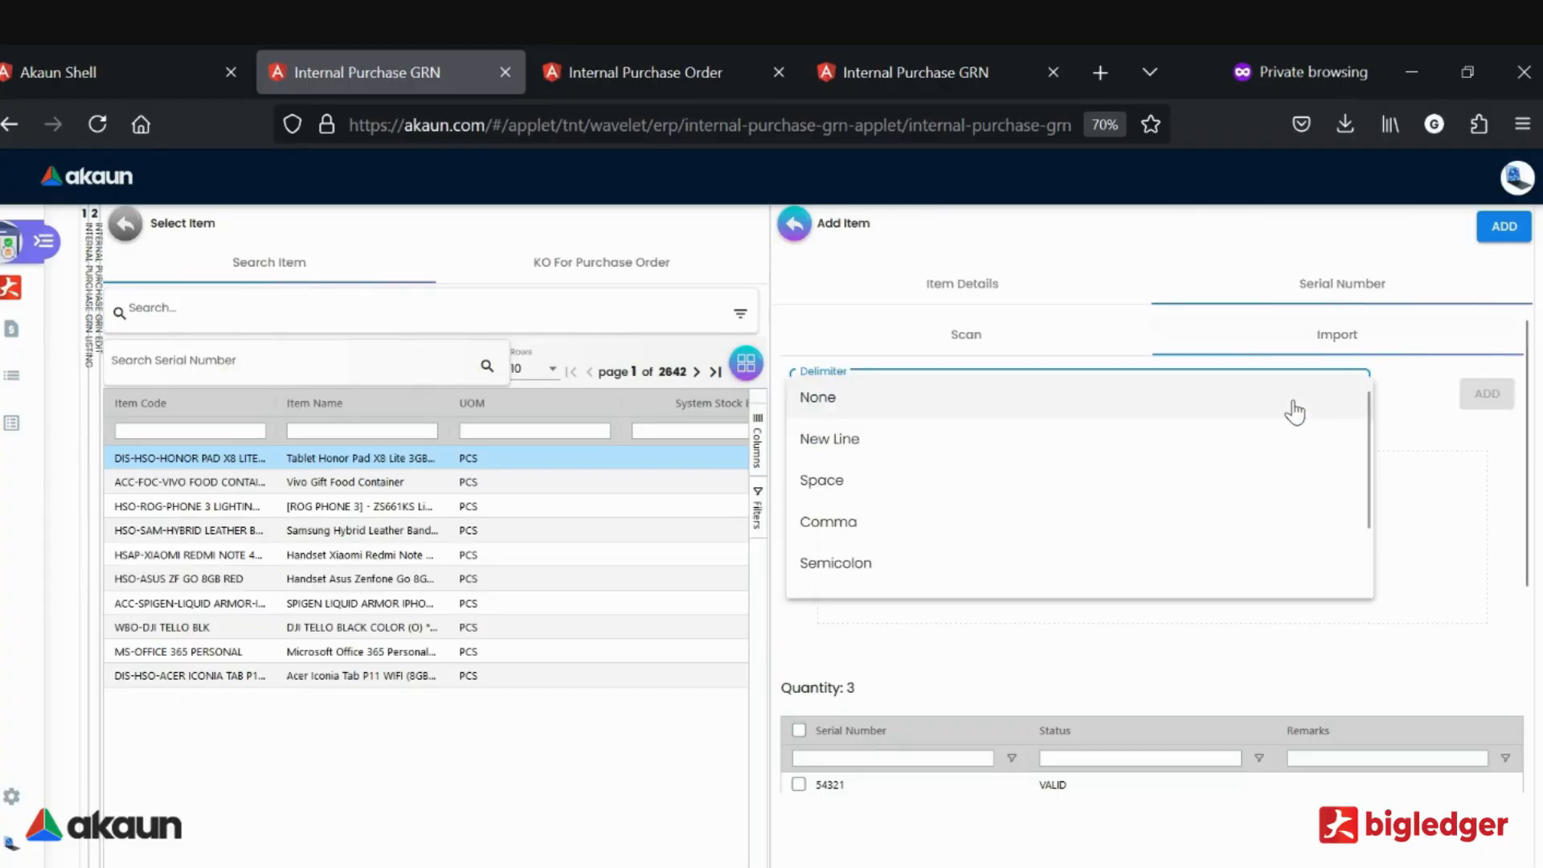
{"action": "left_click", "coordinate": [1125, 450]}
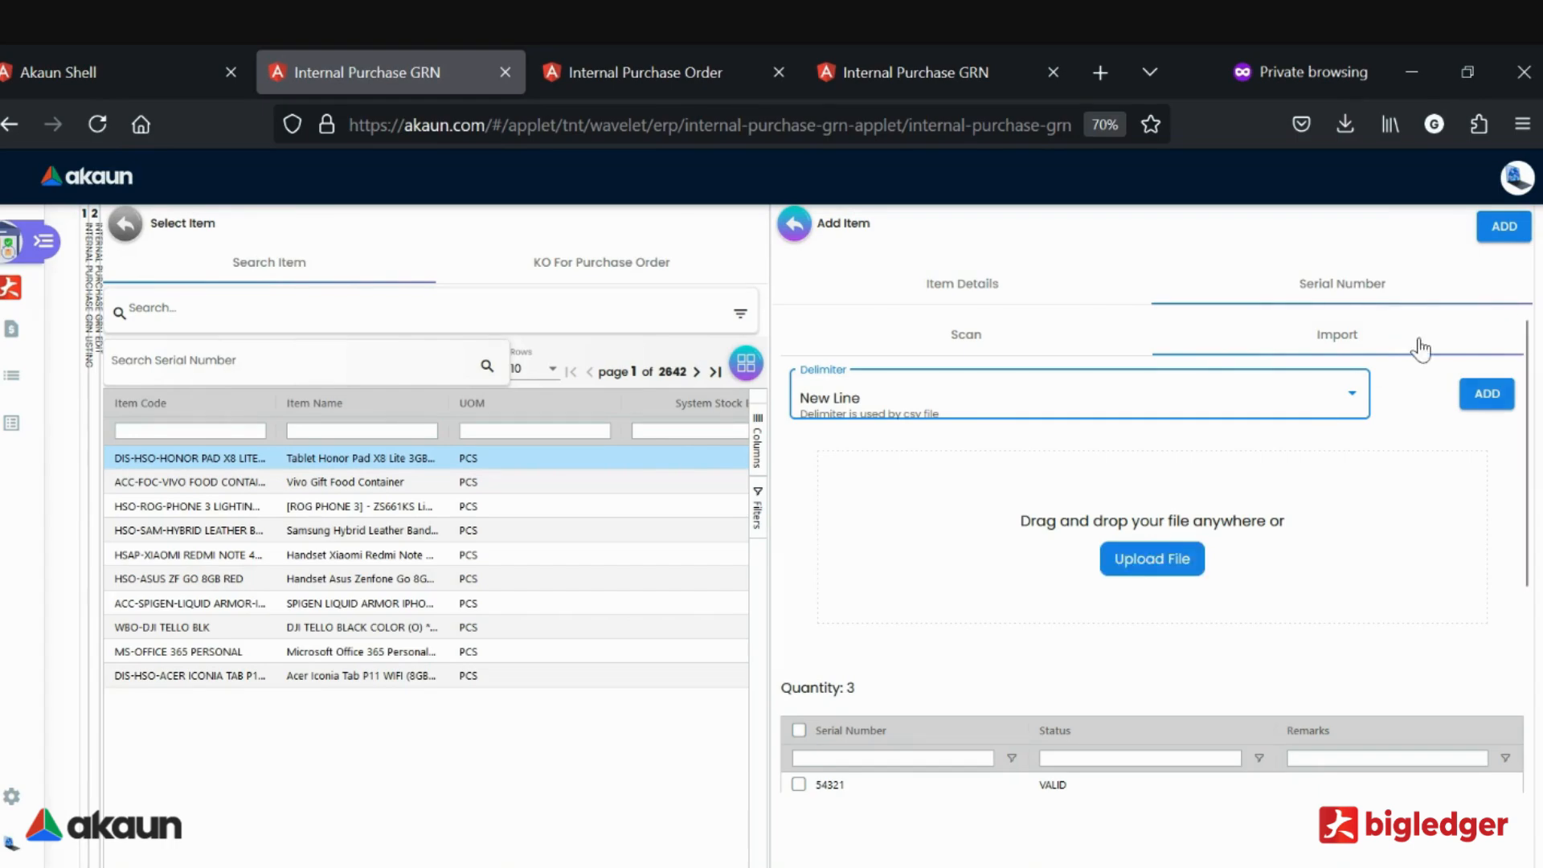
{"action": "left_click", "coordinate": [1512, 238]}
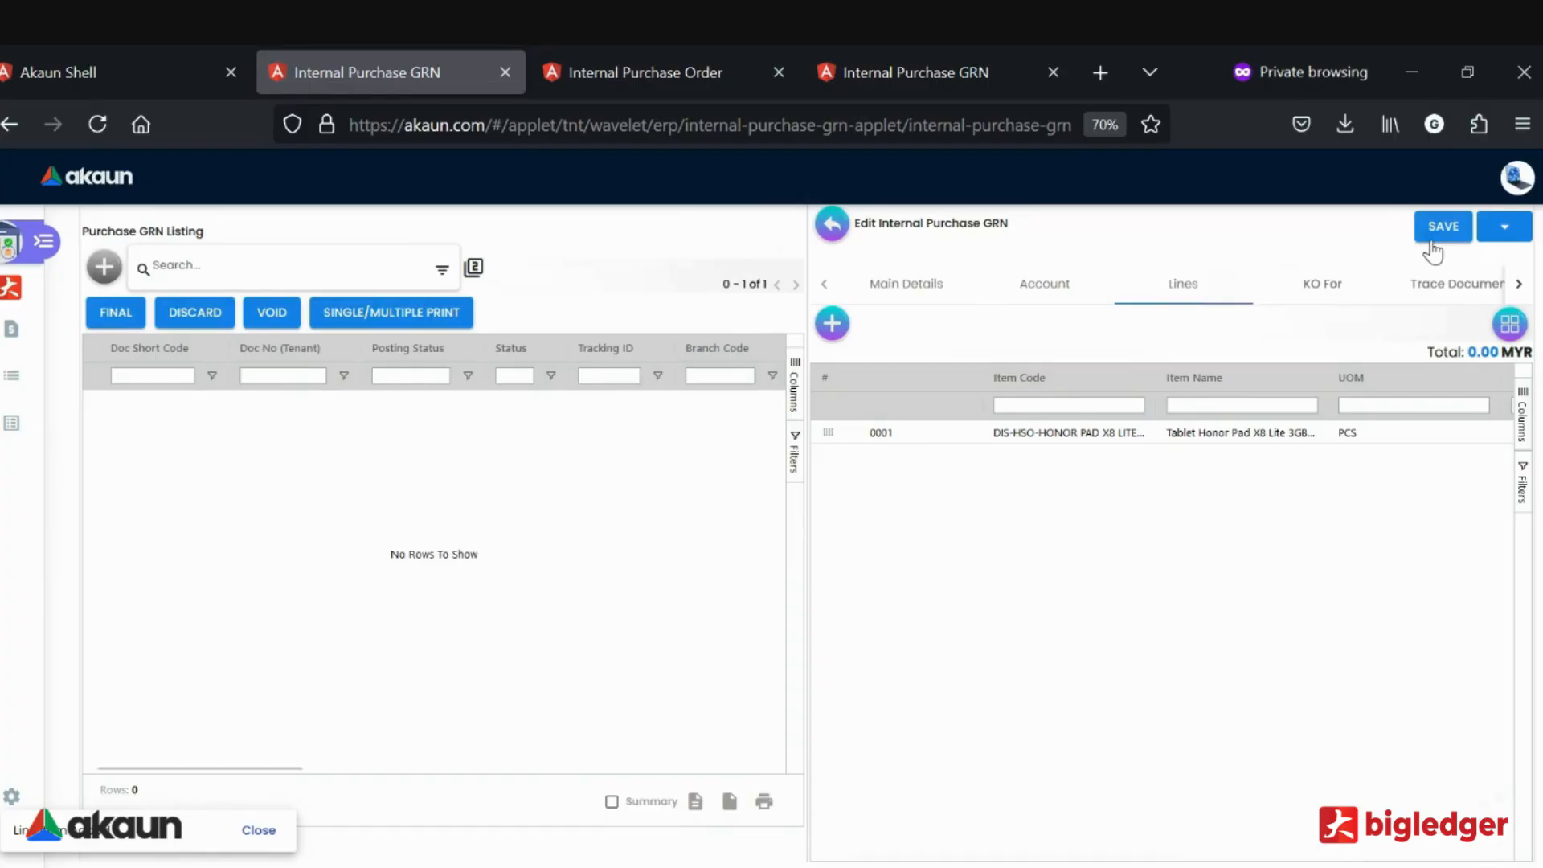
Set the amount of the Honor Pad line 0001 to 90 and save the line
{"action": "left_click", "coordinate": [1506, 235]}
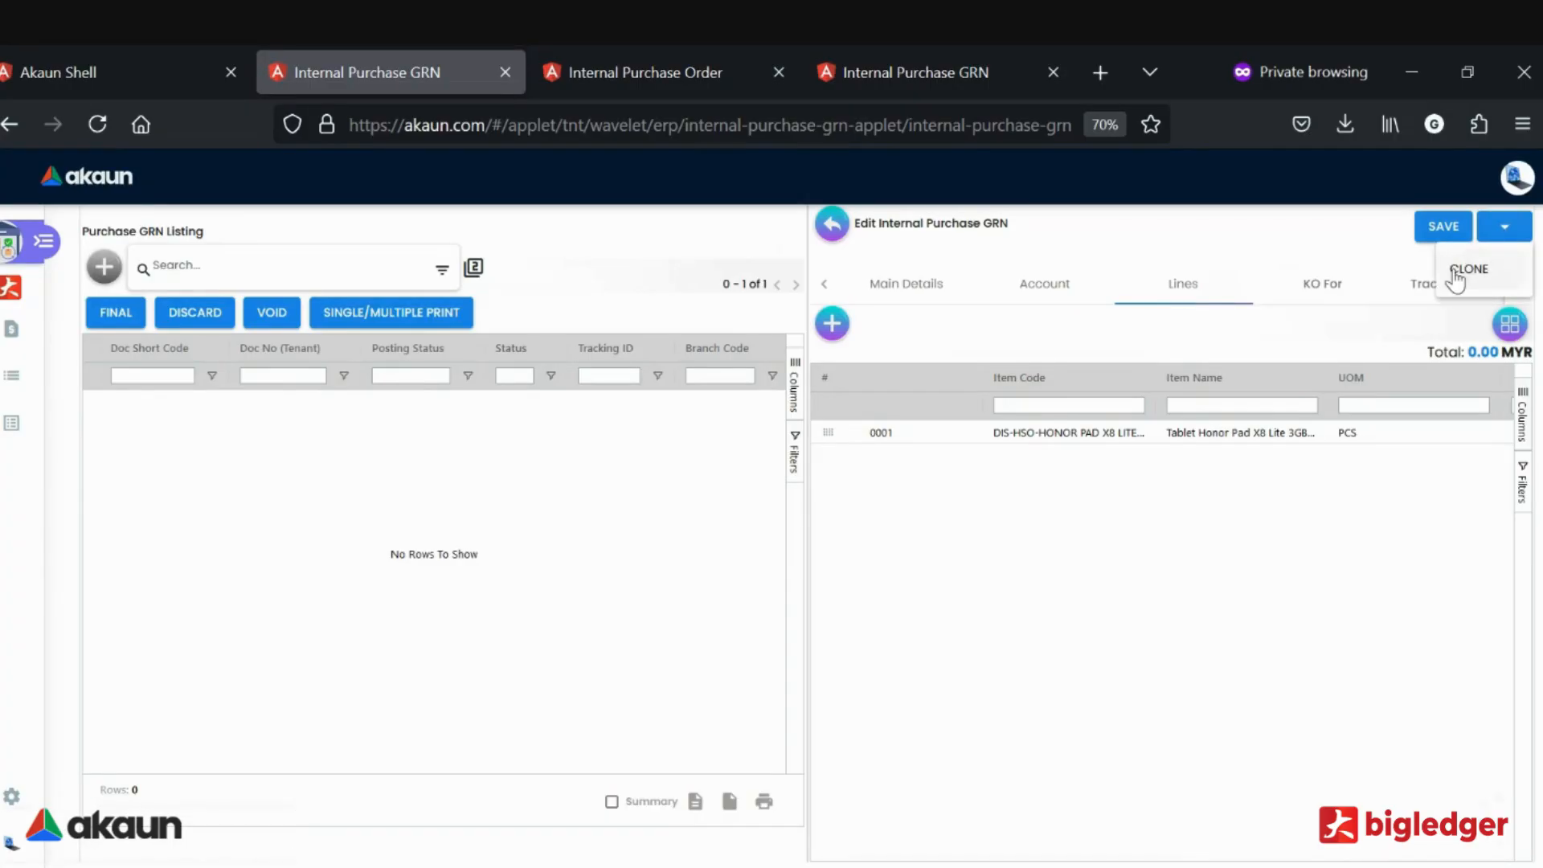
{"action": "left_click", "coordinate": [1293, 255]}
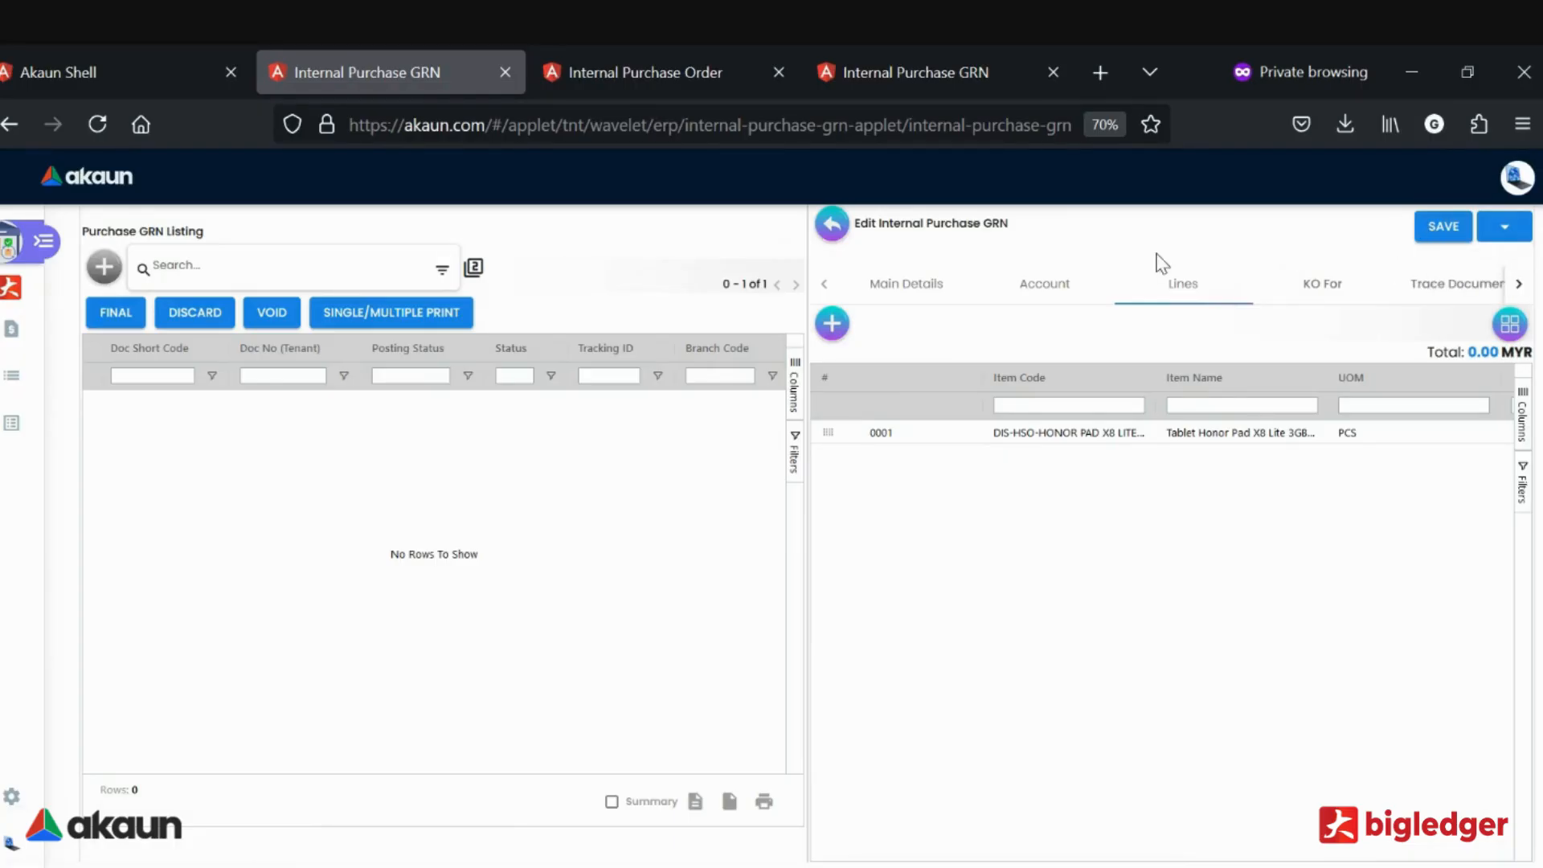
{"action": "left_click", "coordinate": [876, 431]}
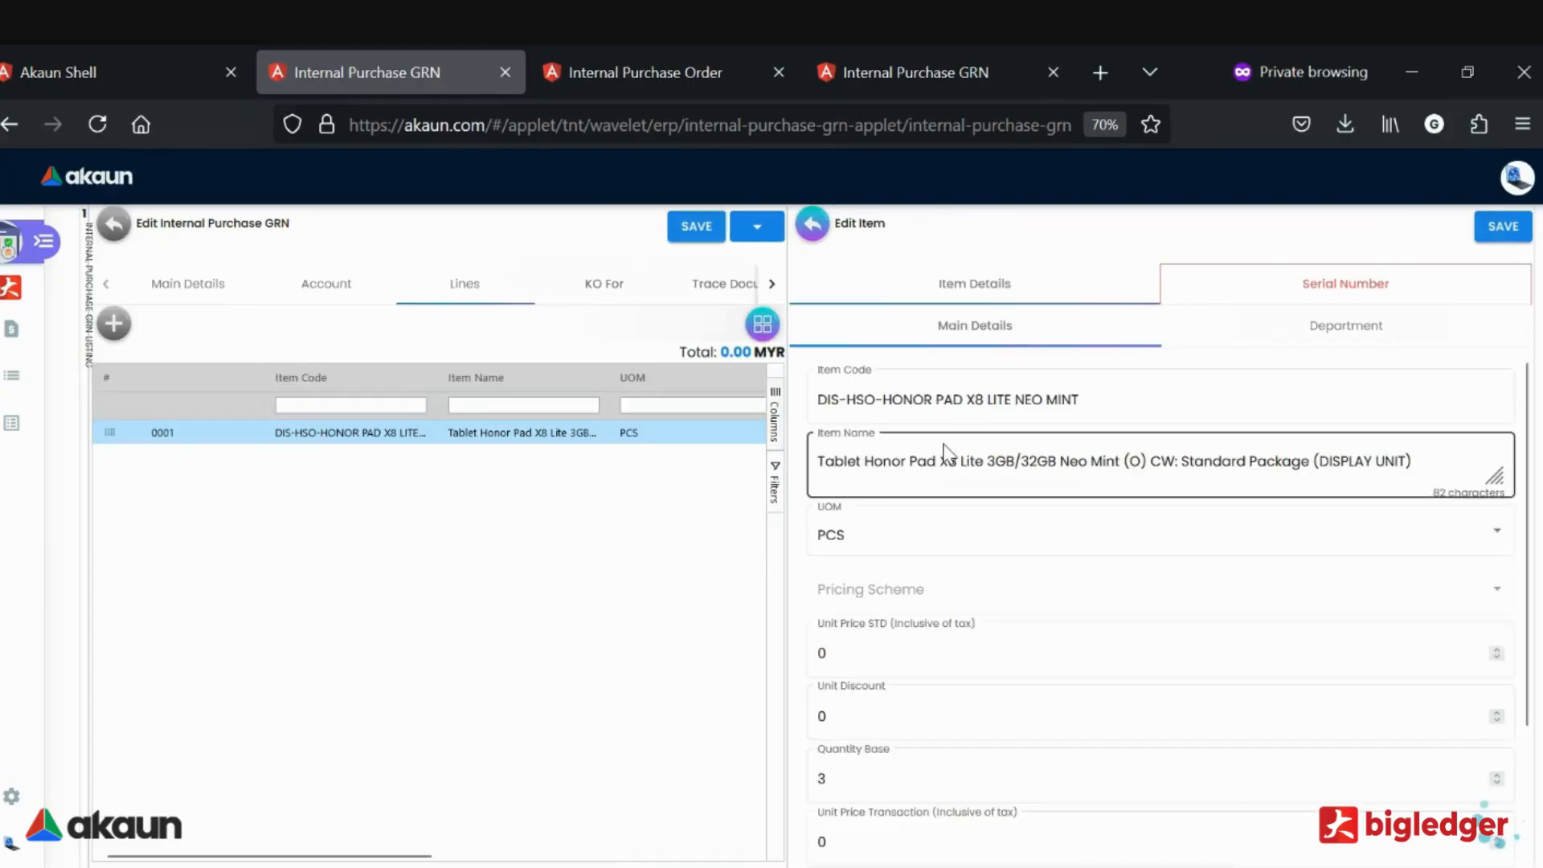
{"action": "scroll", "coordinate": [944, 452], "scroll_direction": "down", "scroll_amount": 3}
{"action": "left_click", "coordinate": [878, 707]}
{"action": "double_click", "coordinate": [879, 706]}
{"action": "type", "text": "90"}
{"action": "left_click", "coordinate": [1519, 241]}
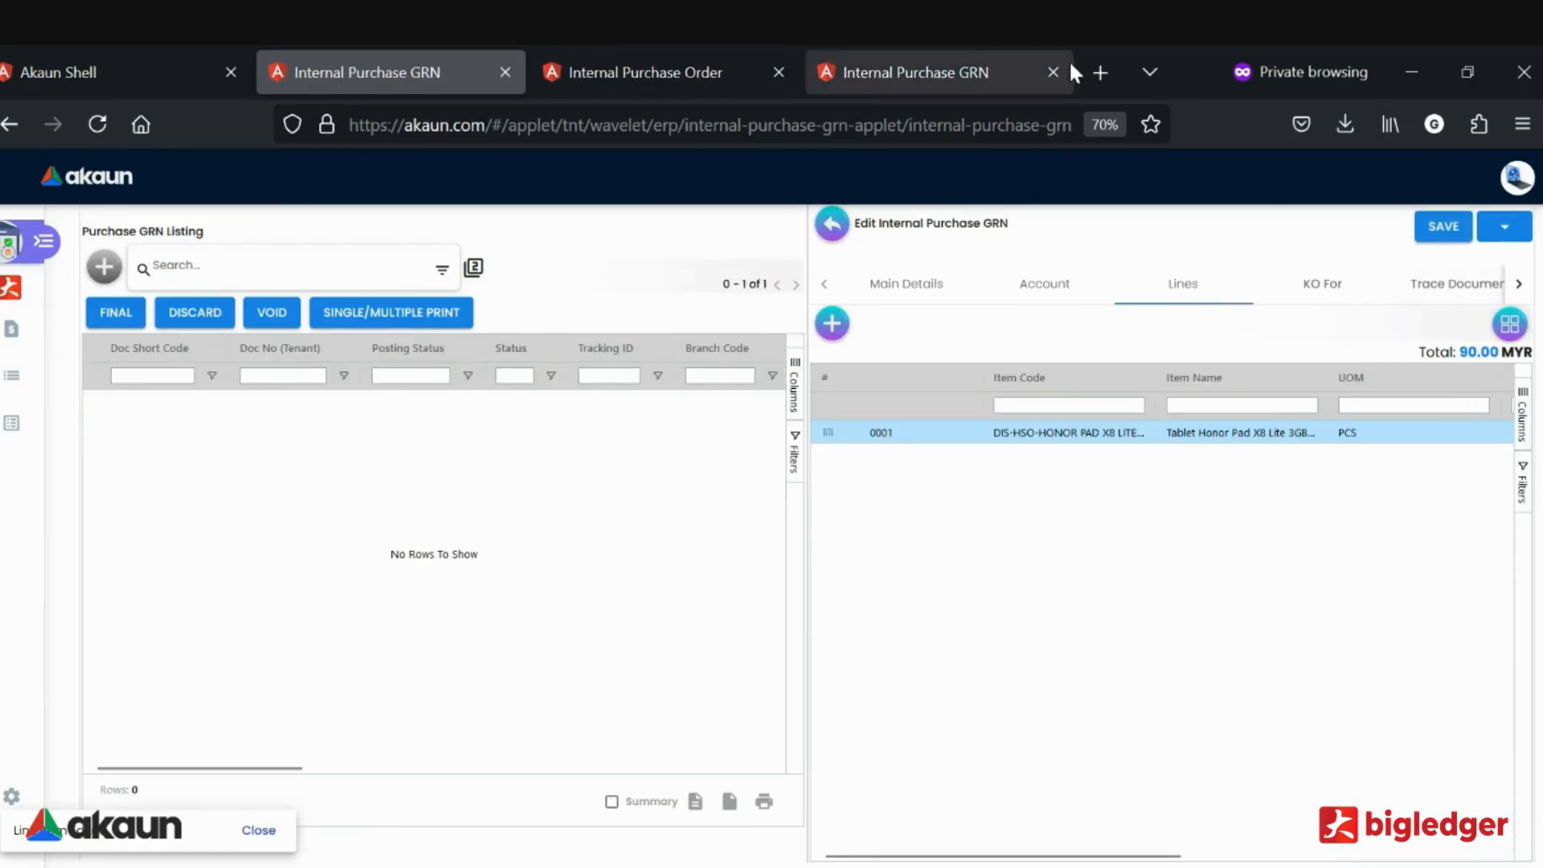
Take a look at the internal purchase order, return to the GRN and save it with its Honor Pad line
{"action": "left_click", "coordinate": [672, 53]}
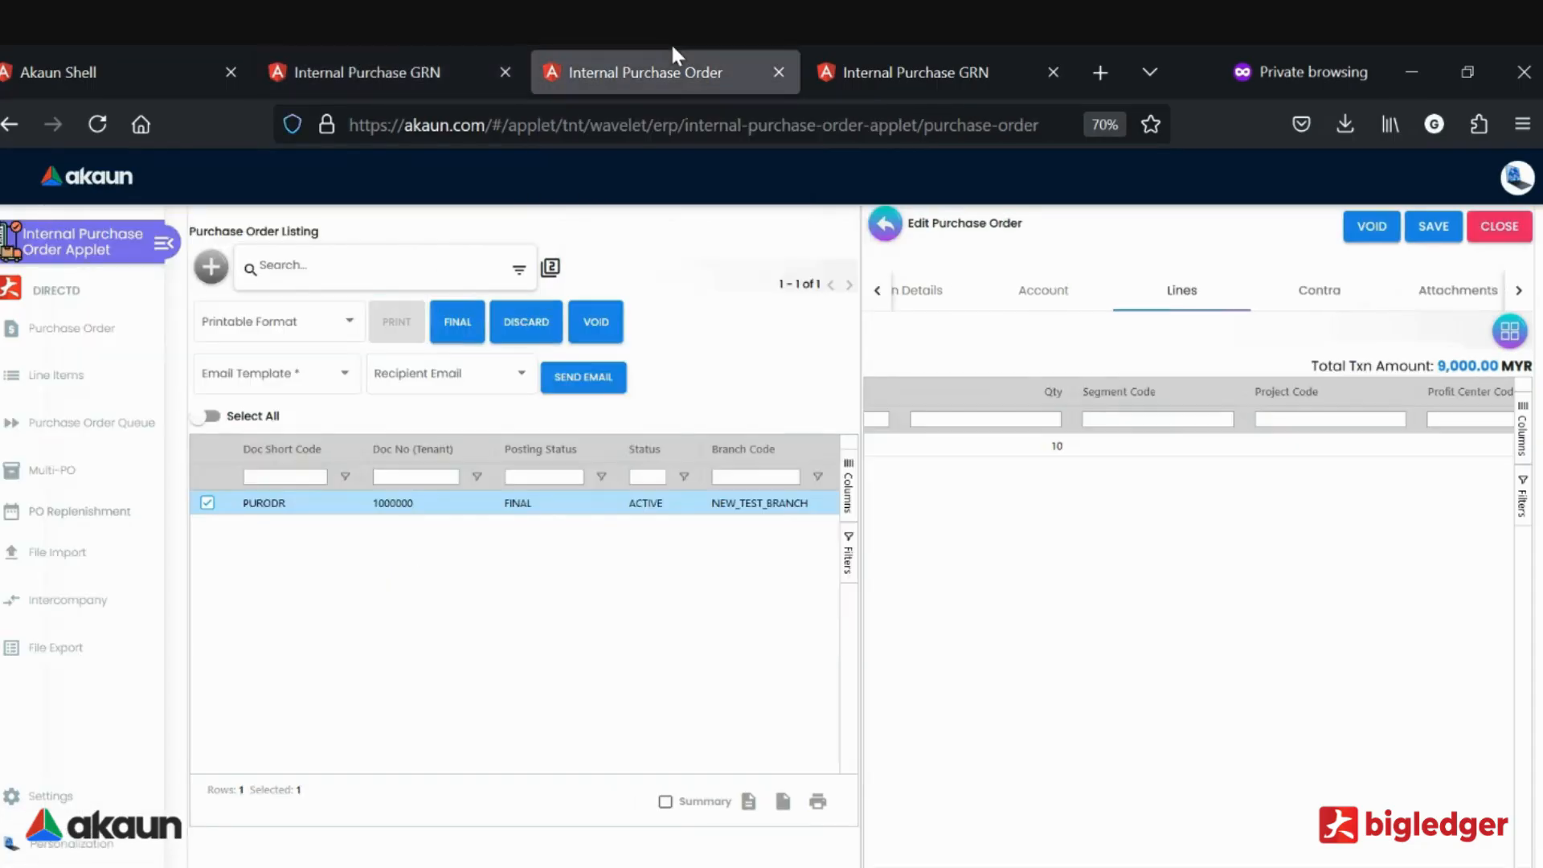
{"action": "left_click", "coordinate": [482, 65]}
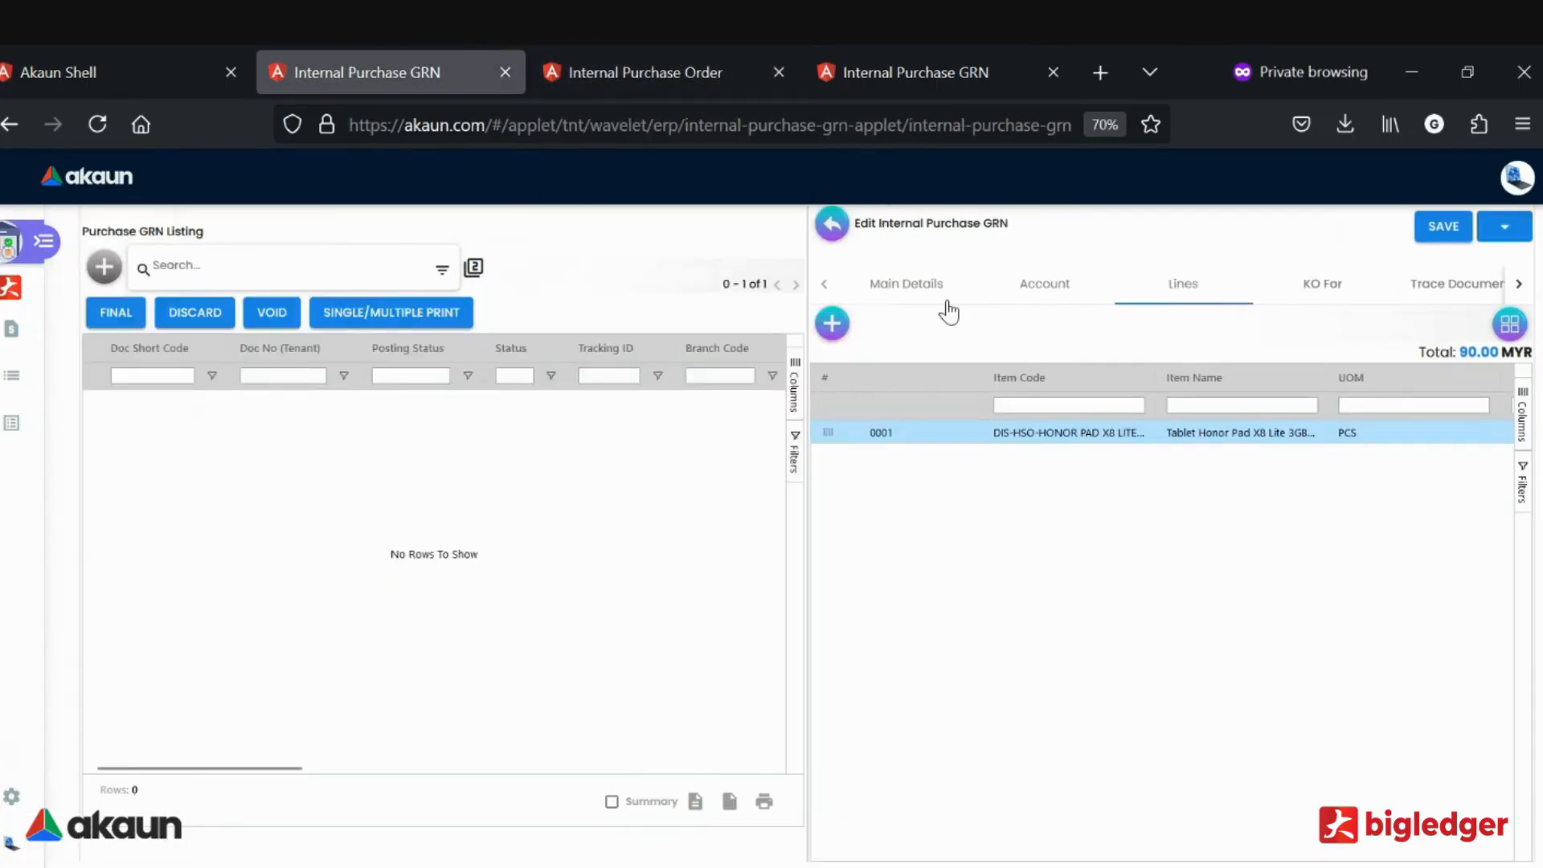
{"action": "left_click", "coordinate": [1445, 234]}
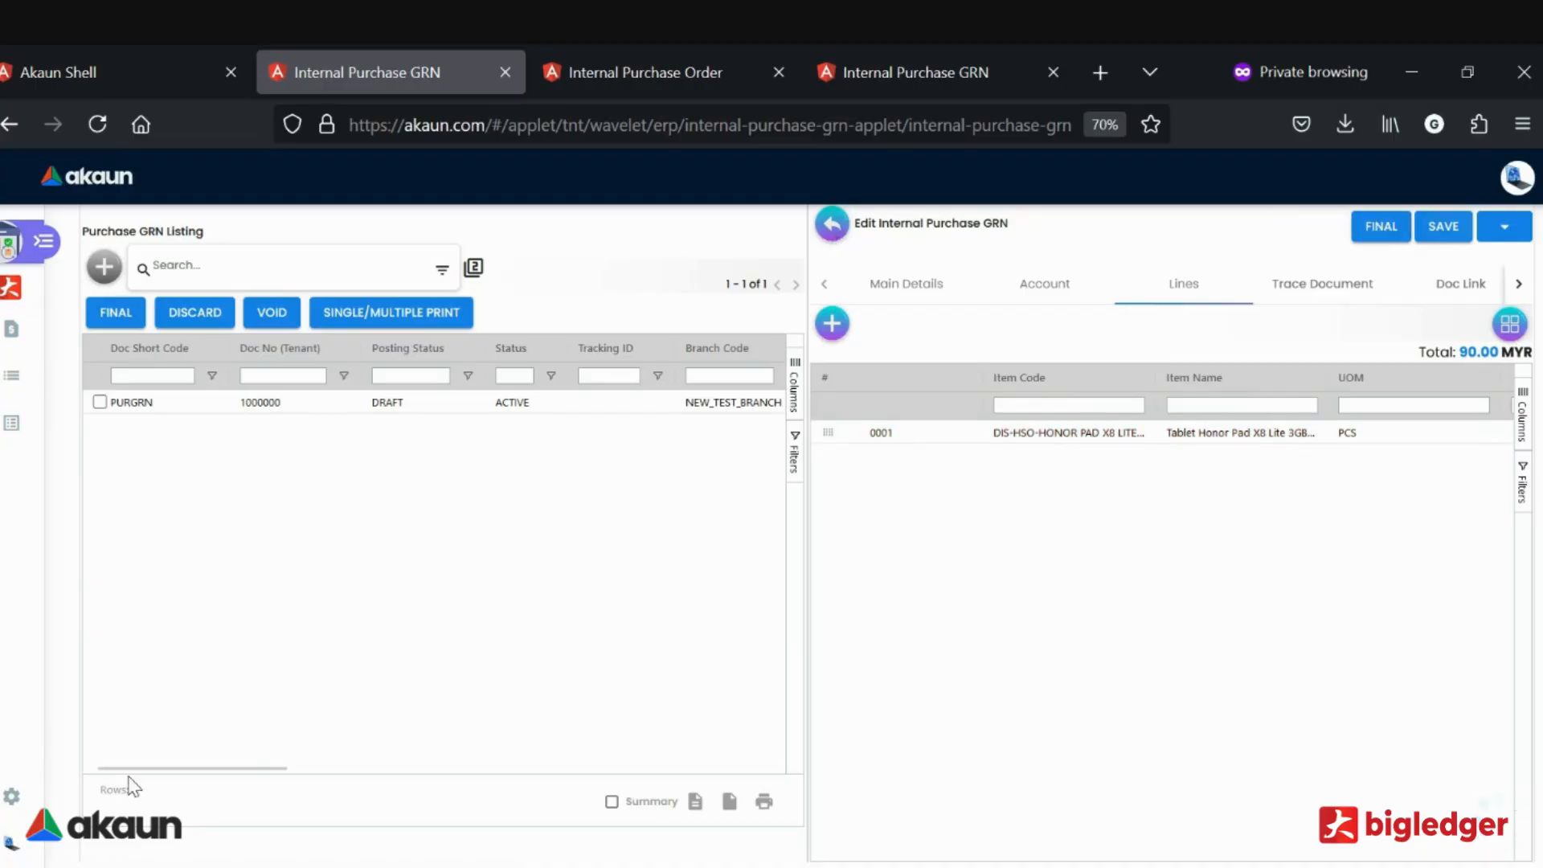
Enable ENABLE_MULTIPLE_KO in the applet's KO For application settings, save, and return to the GRN listing
{"action": "left_click", "coordinate": [8, 805]}
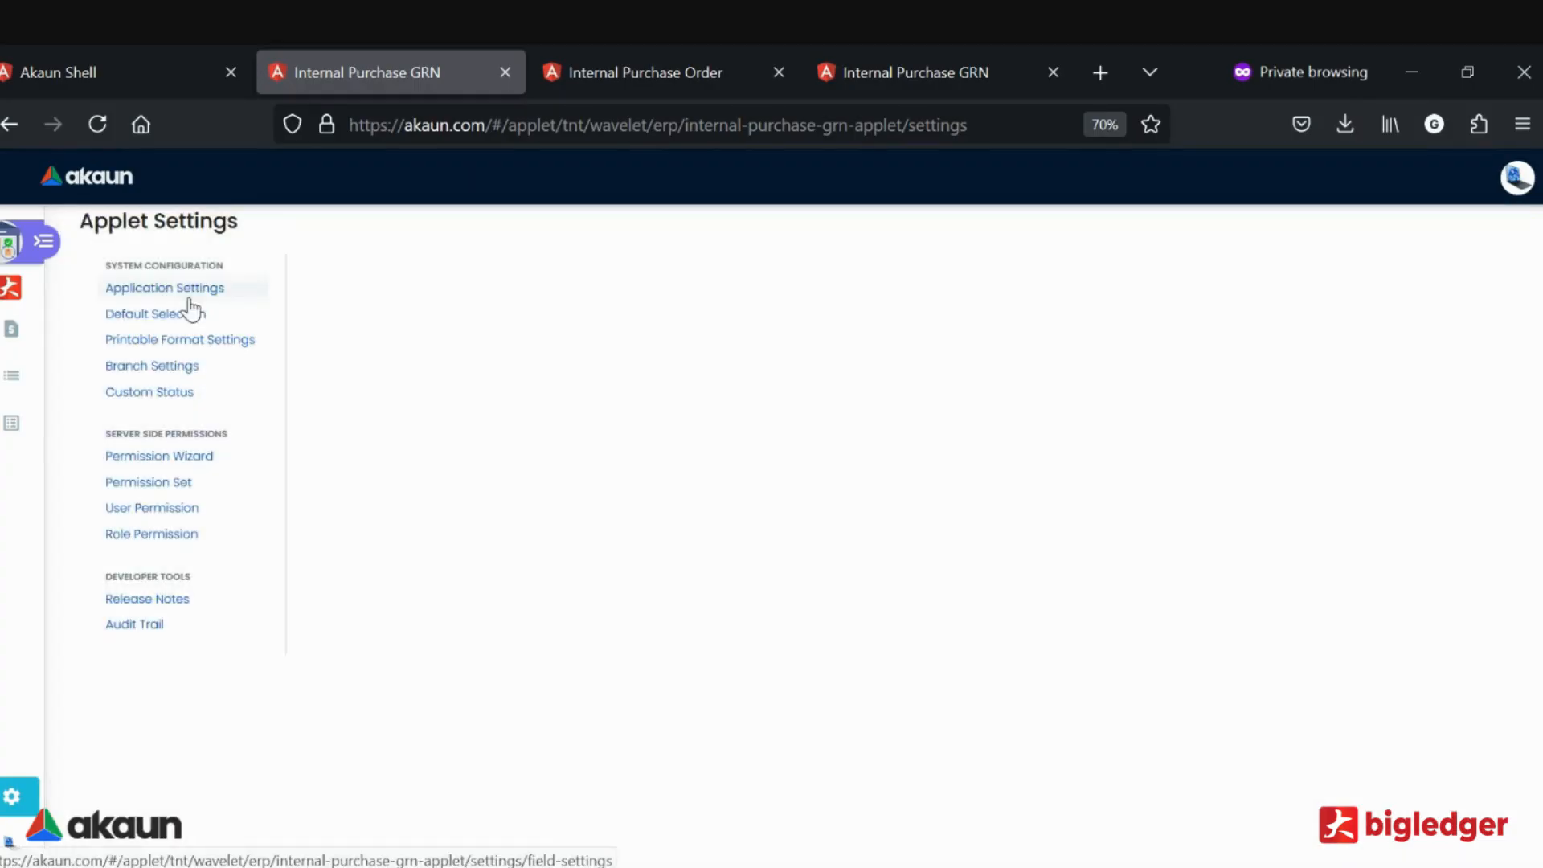
{"action": "left_click", "coordinate": [189, 299]}
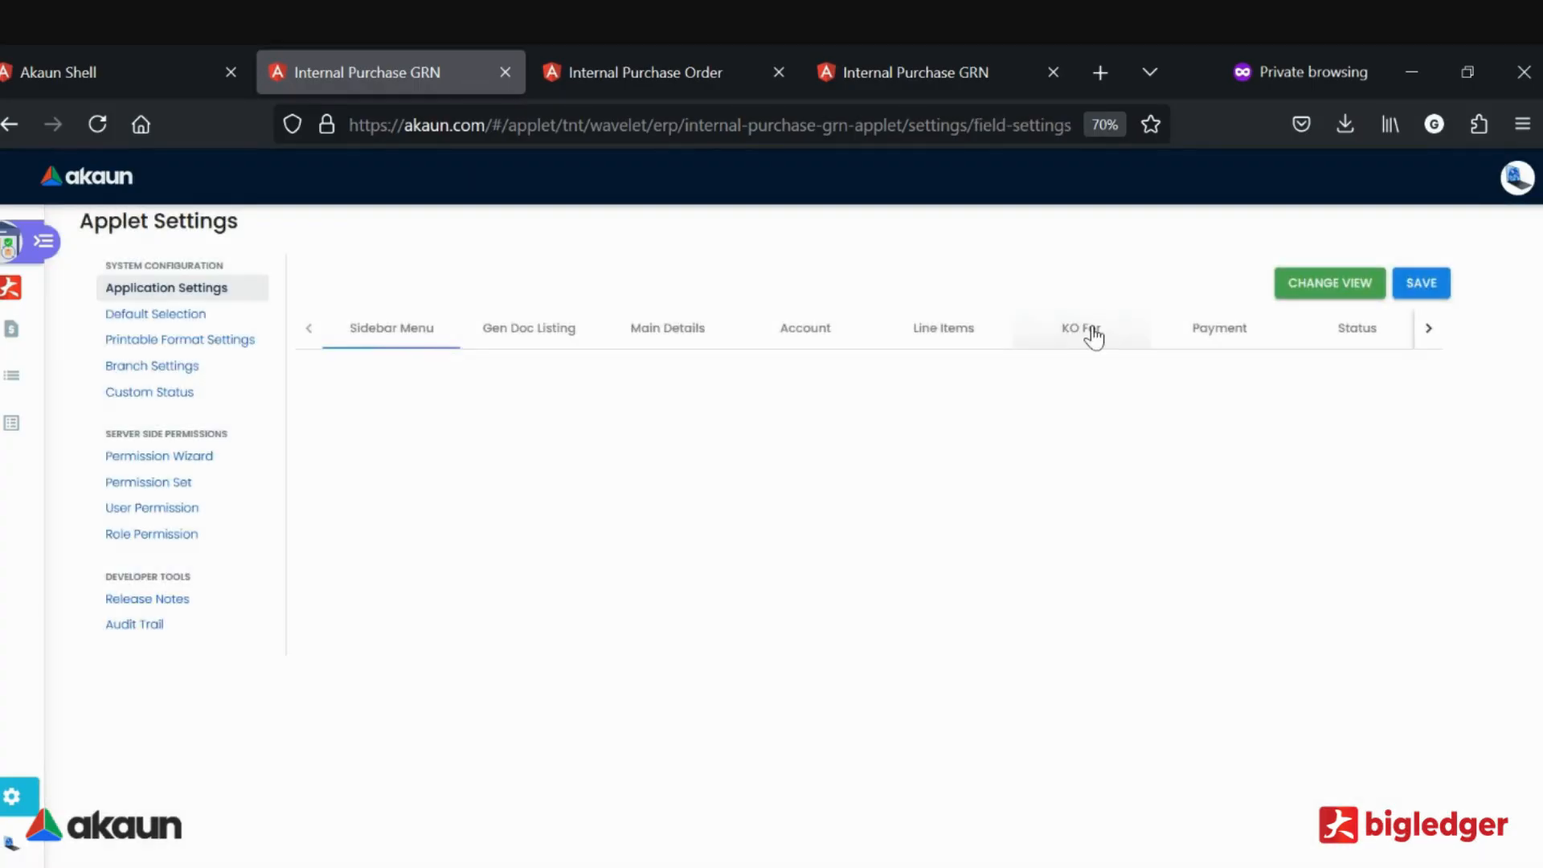
{"action": "left_click", "coordinate": [1094, 338]}
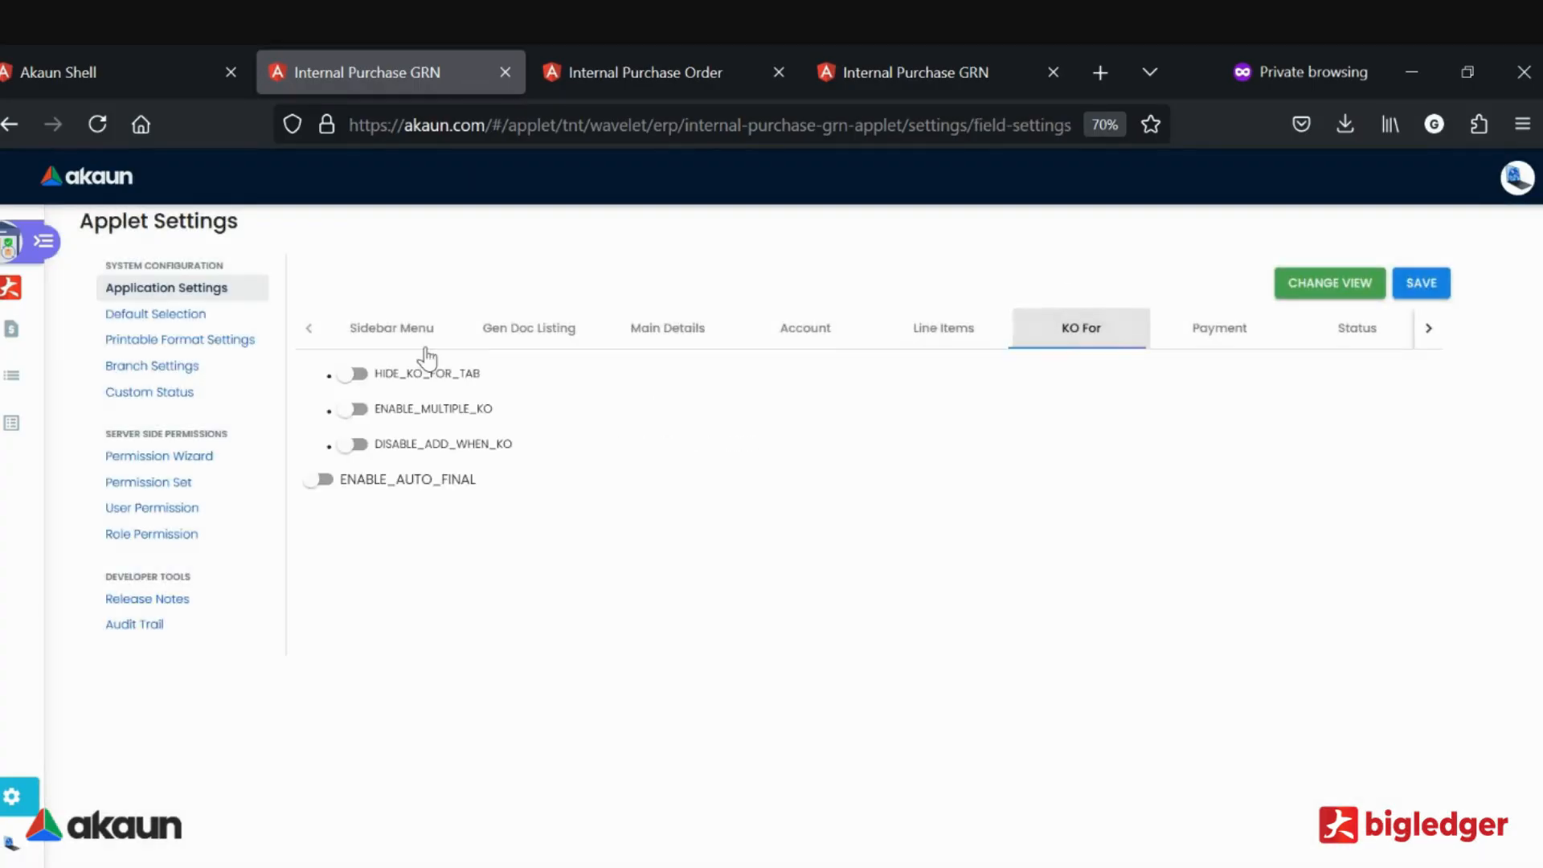
{"action": "left_click", "coordinate": [347, 410]}
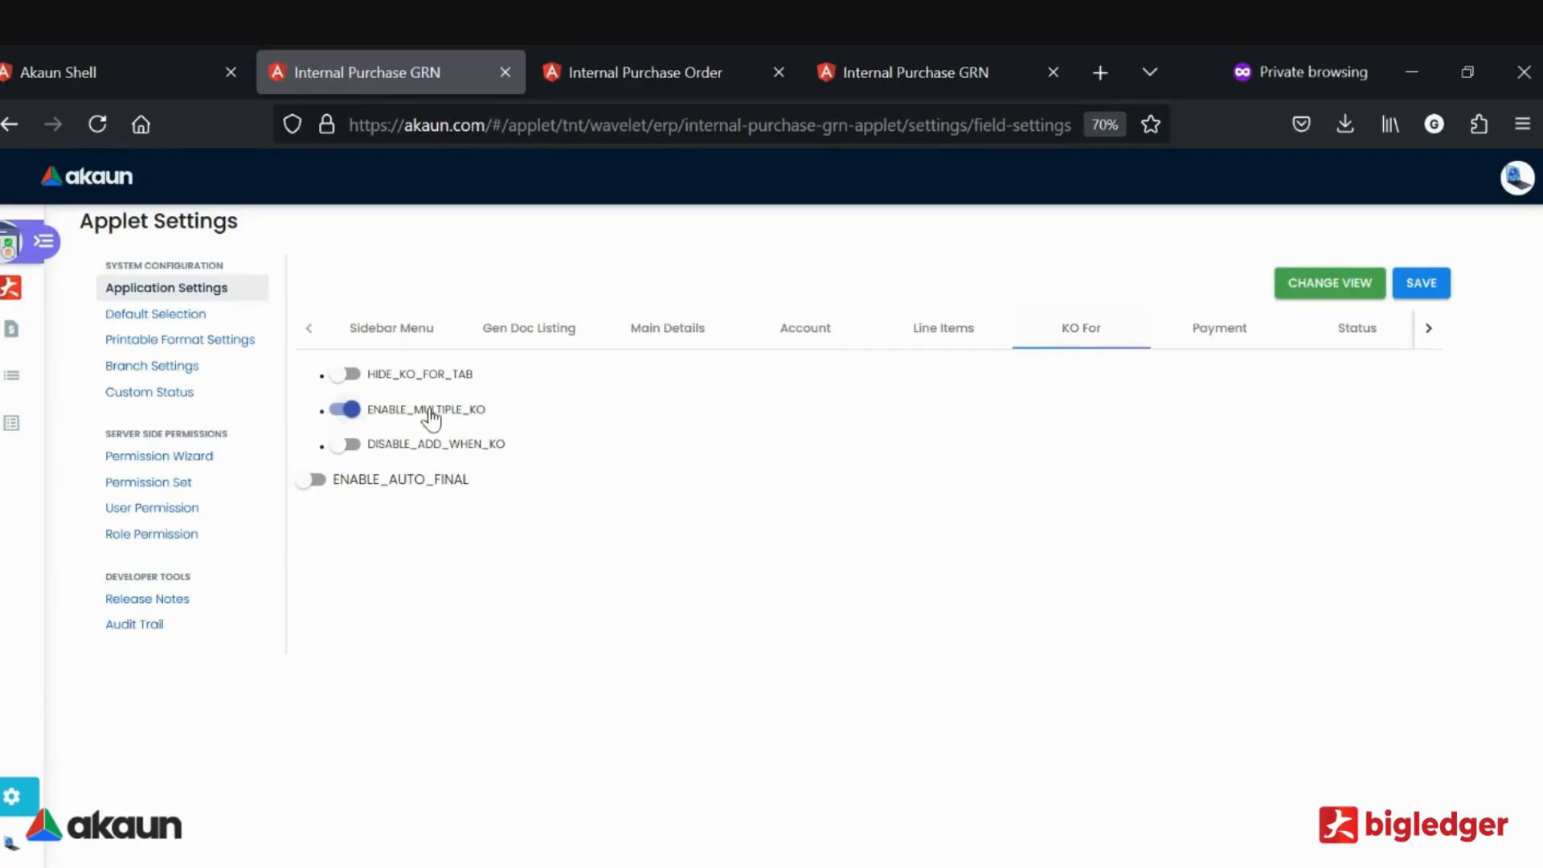
{"action": "left_click", "coordinate": [1436, 288]}
{"action": "left_click", "coordinate": [11, 328]}
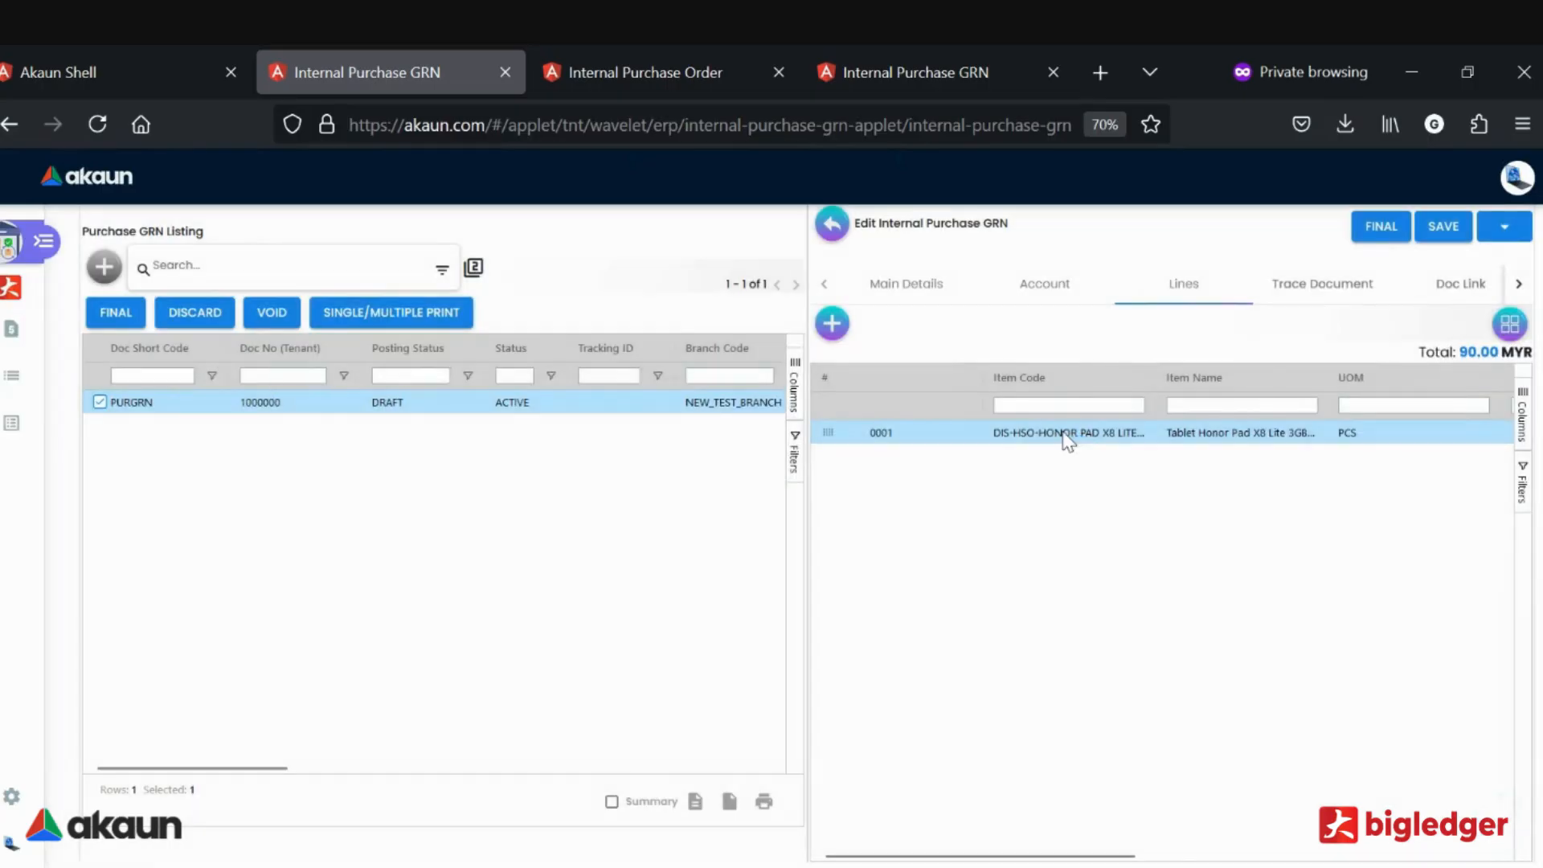
Compare with the other open GRN, view the draft GRN's account entity, and try to finalise the draft
{"action": "left_click", "coordinate": [937, 72]}
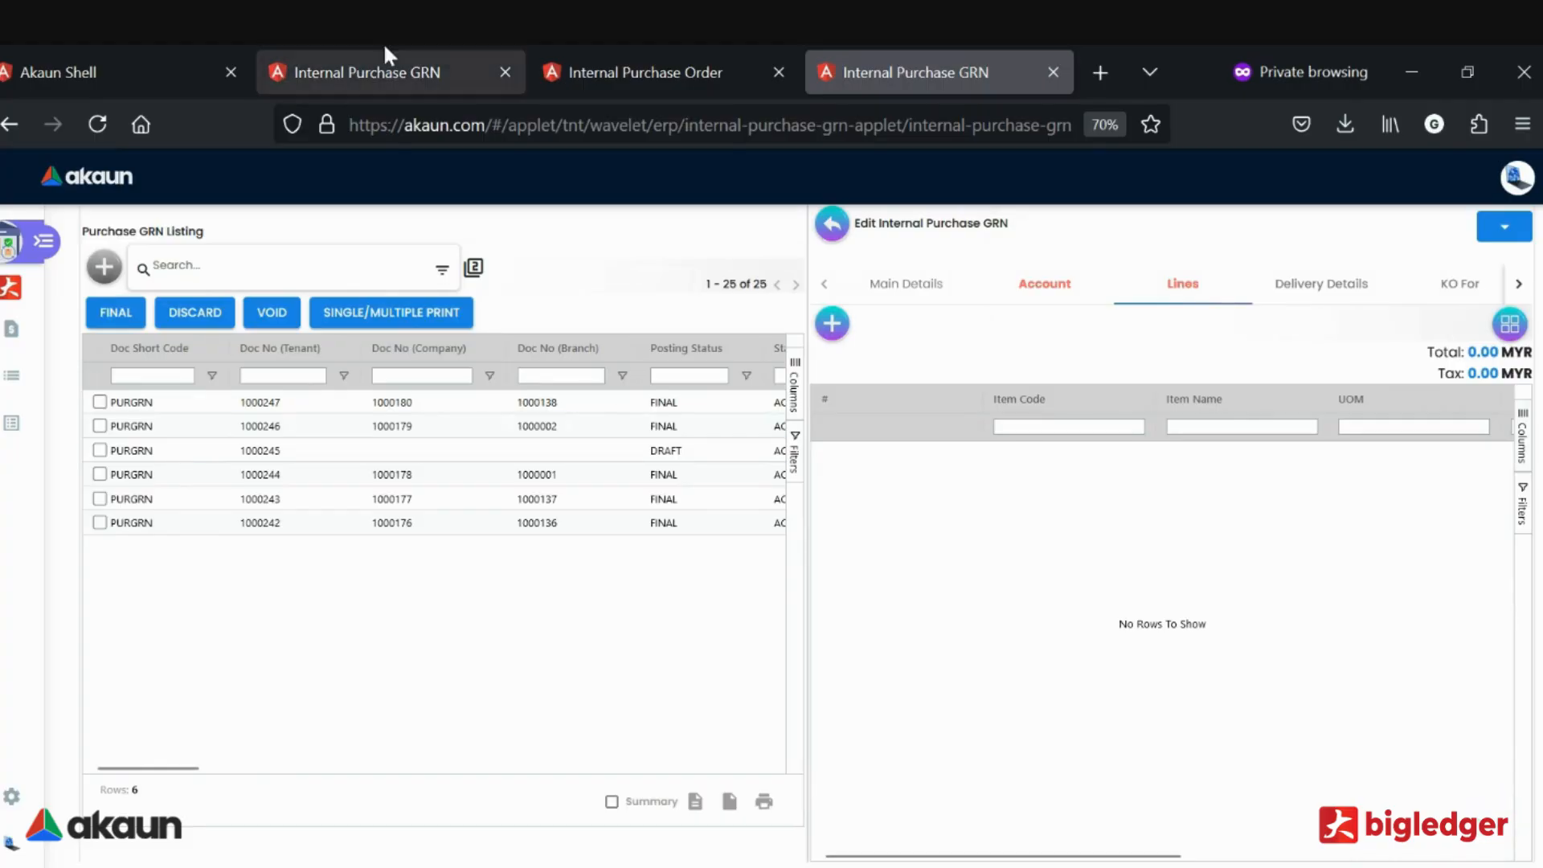
{"action": "left_click", "coordinate": [456, 76]}
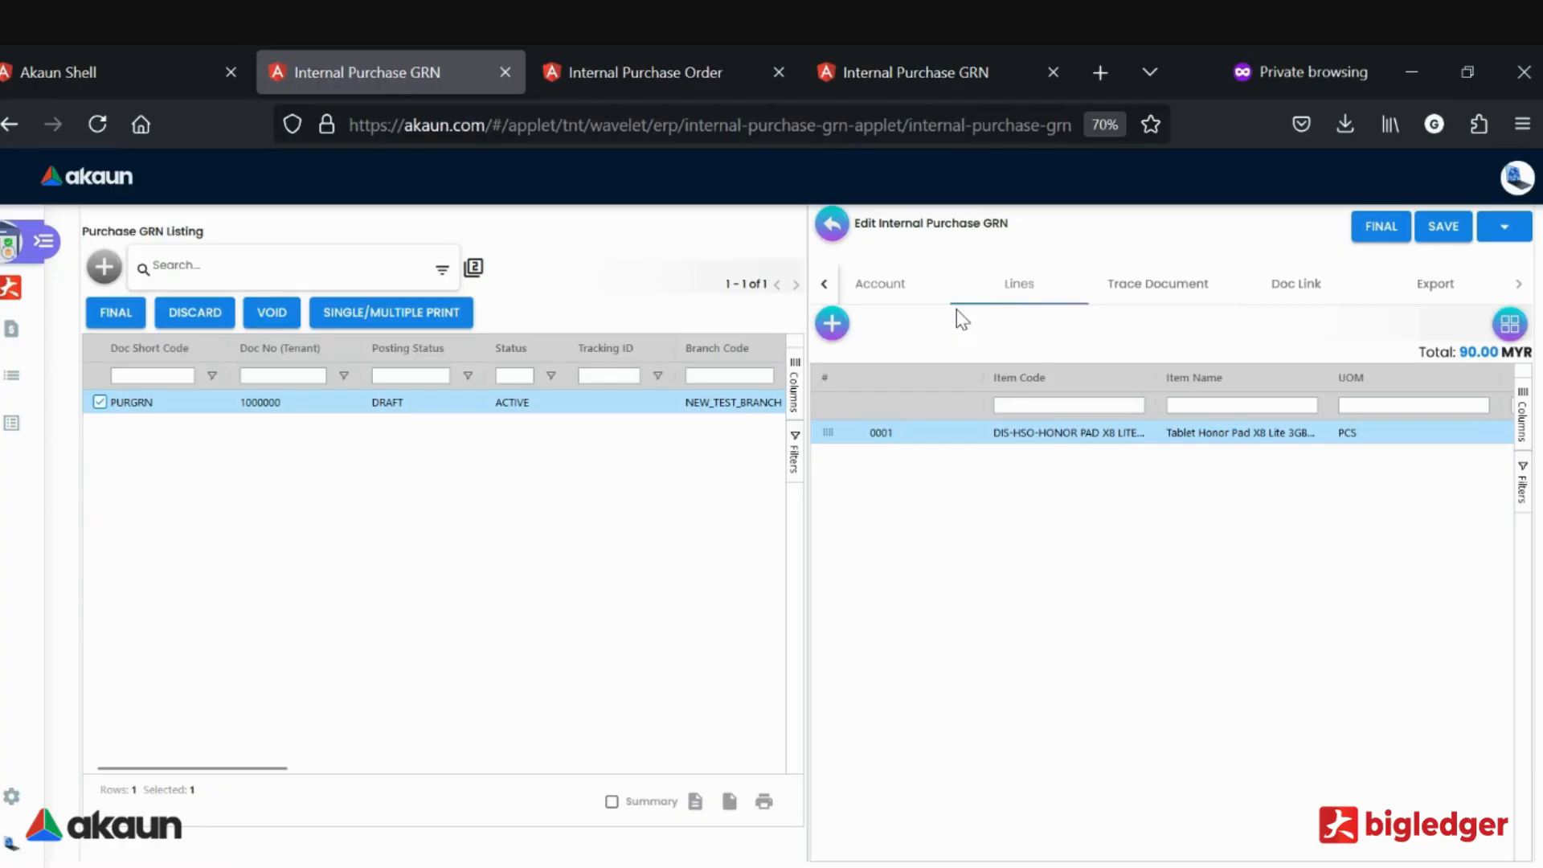
{"action": "left_click", "coordinate": [928, 299]}
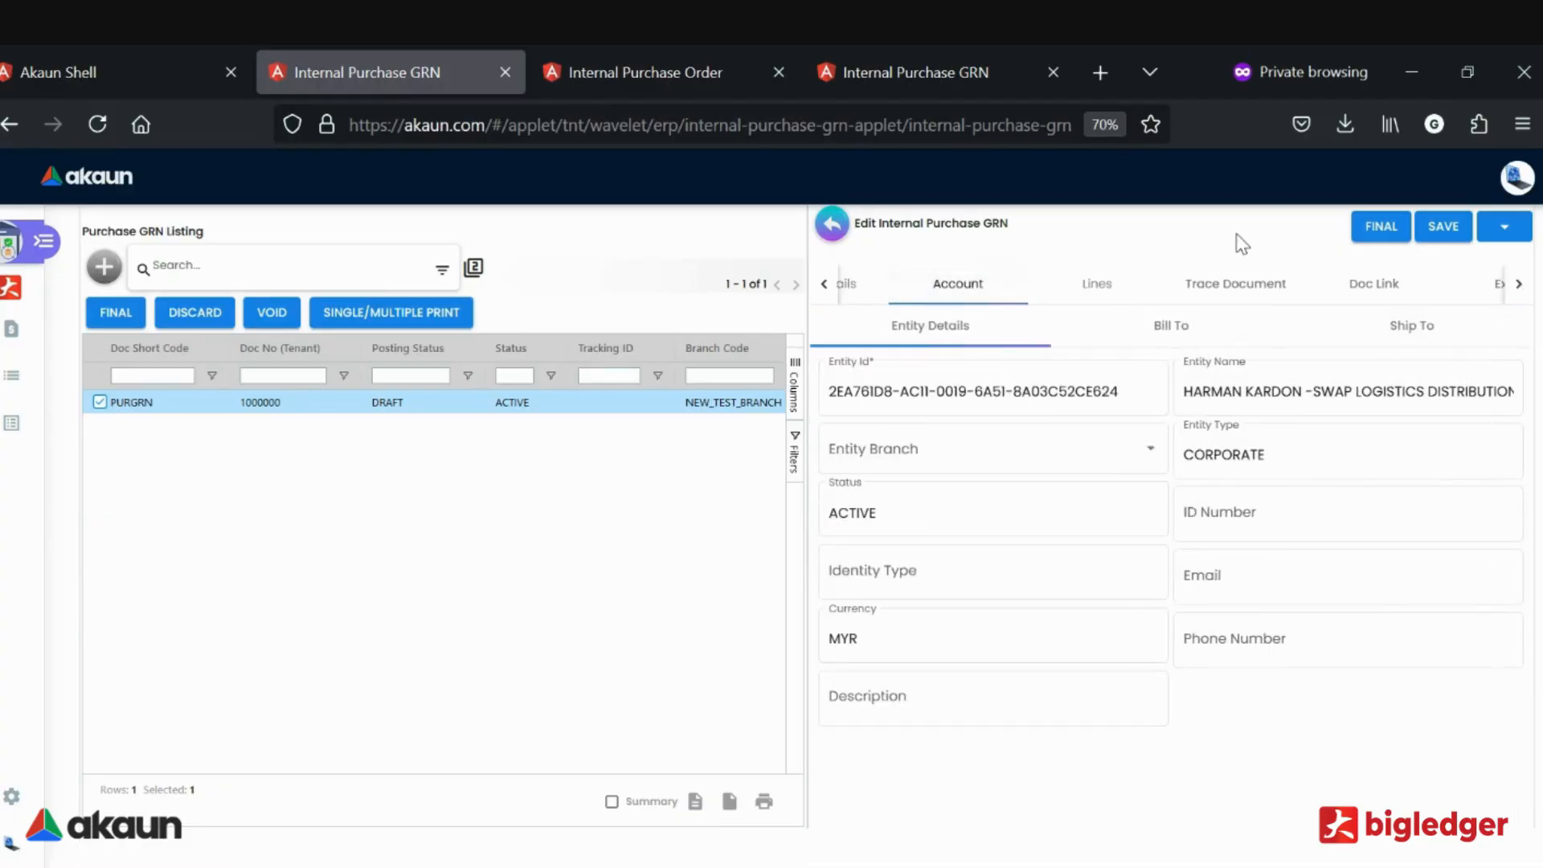
{"action": "left_click", "coordinate": [1366, 231]}
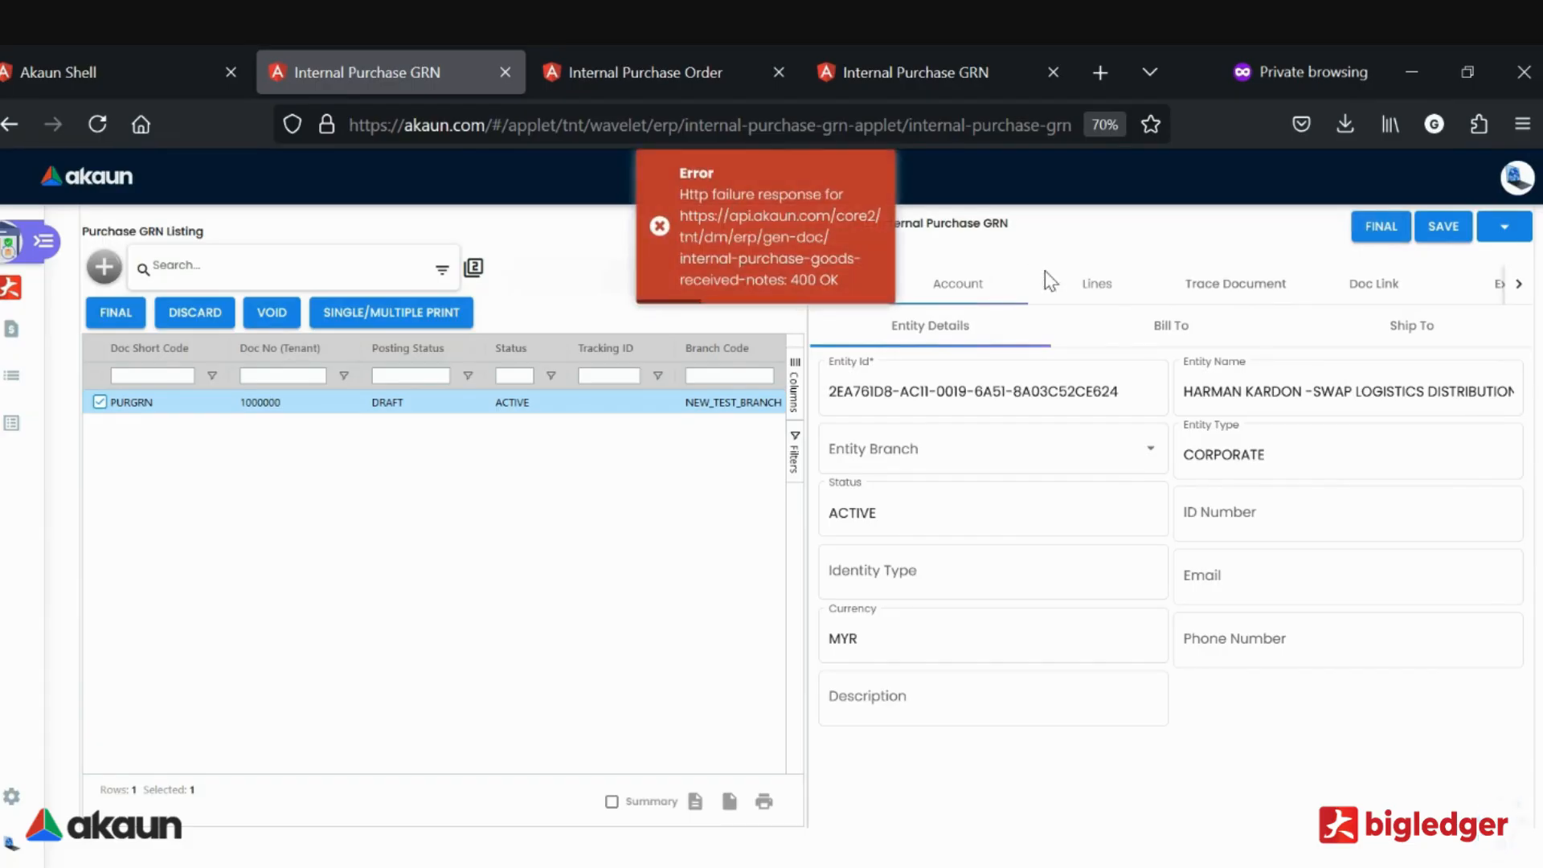
Review the draft GRN's main details, lines and account entity for anything preventing finalisation
{"action": "left_click", "coordinate": [849, 295]}
{"action": "scroll", "coordinate": [1214, 482], "scroll_direction": "down", "scroll_amount": 5}
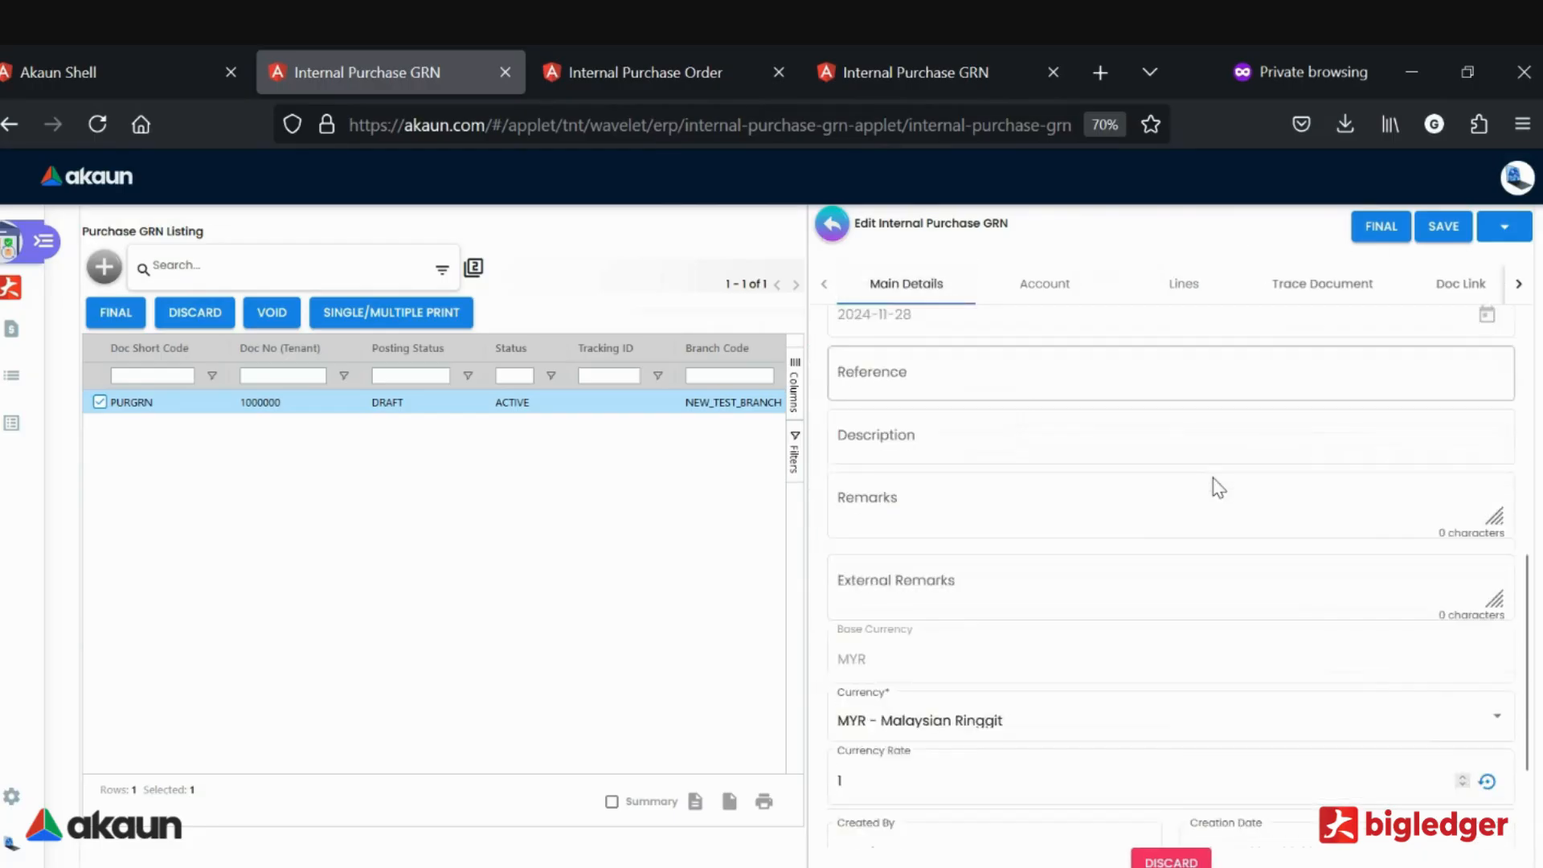
{"action": "left_click", "coordinate": [1214, 477]}
{"action": "scroll", "coordinate": [1216, 482], "scroll_direction": "down", "scroll_amount": 2}
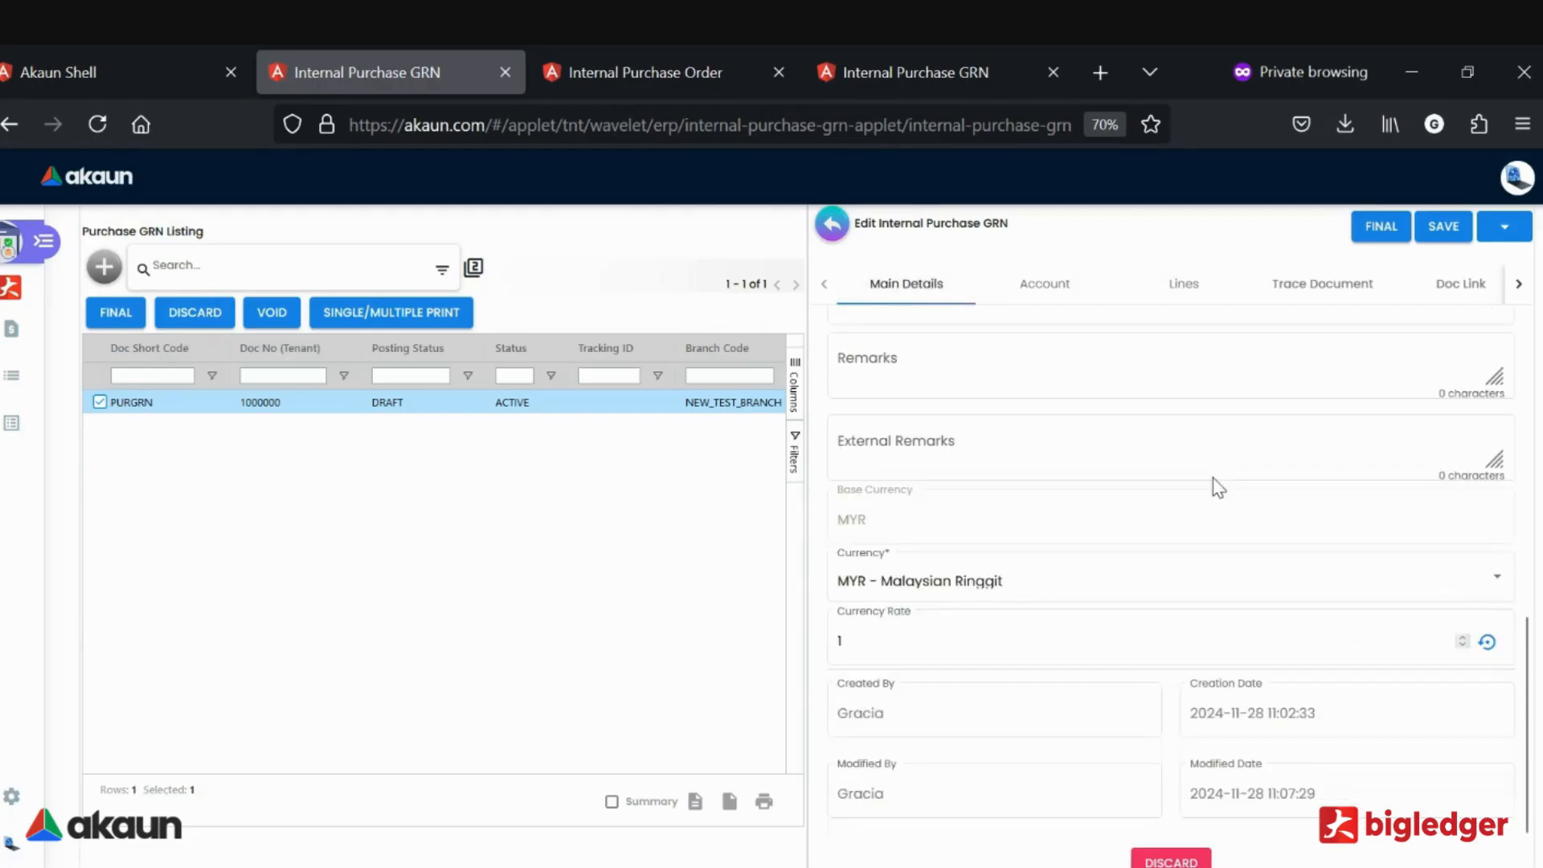
{"action": "scroll", "coordinate": [1218, 487], "scroll_direction": "up", "scroll_amount": 5}
{"action": "scroll", "coordinate": [1216, 486], "scroll_direction": "up", "scroll_amount": 6}
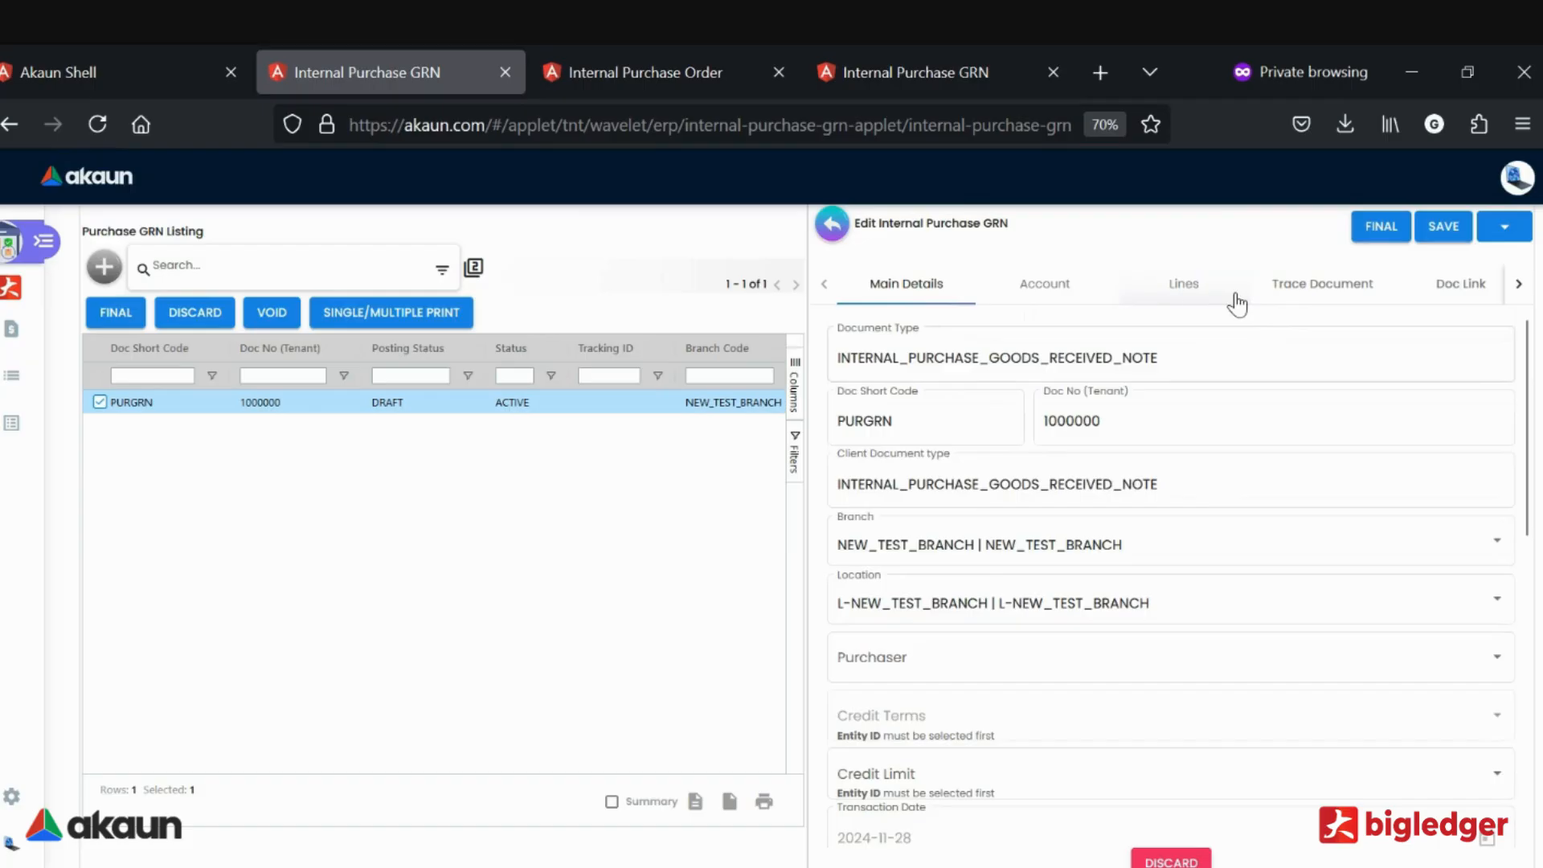
{"action": "left_click", "coordinate": [1182, 289]}
{"action": "left_click", "coordinate": [1058, 304]}
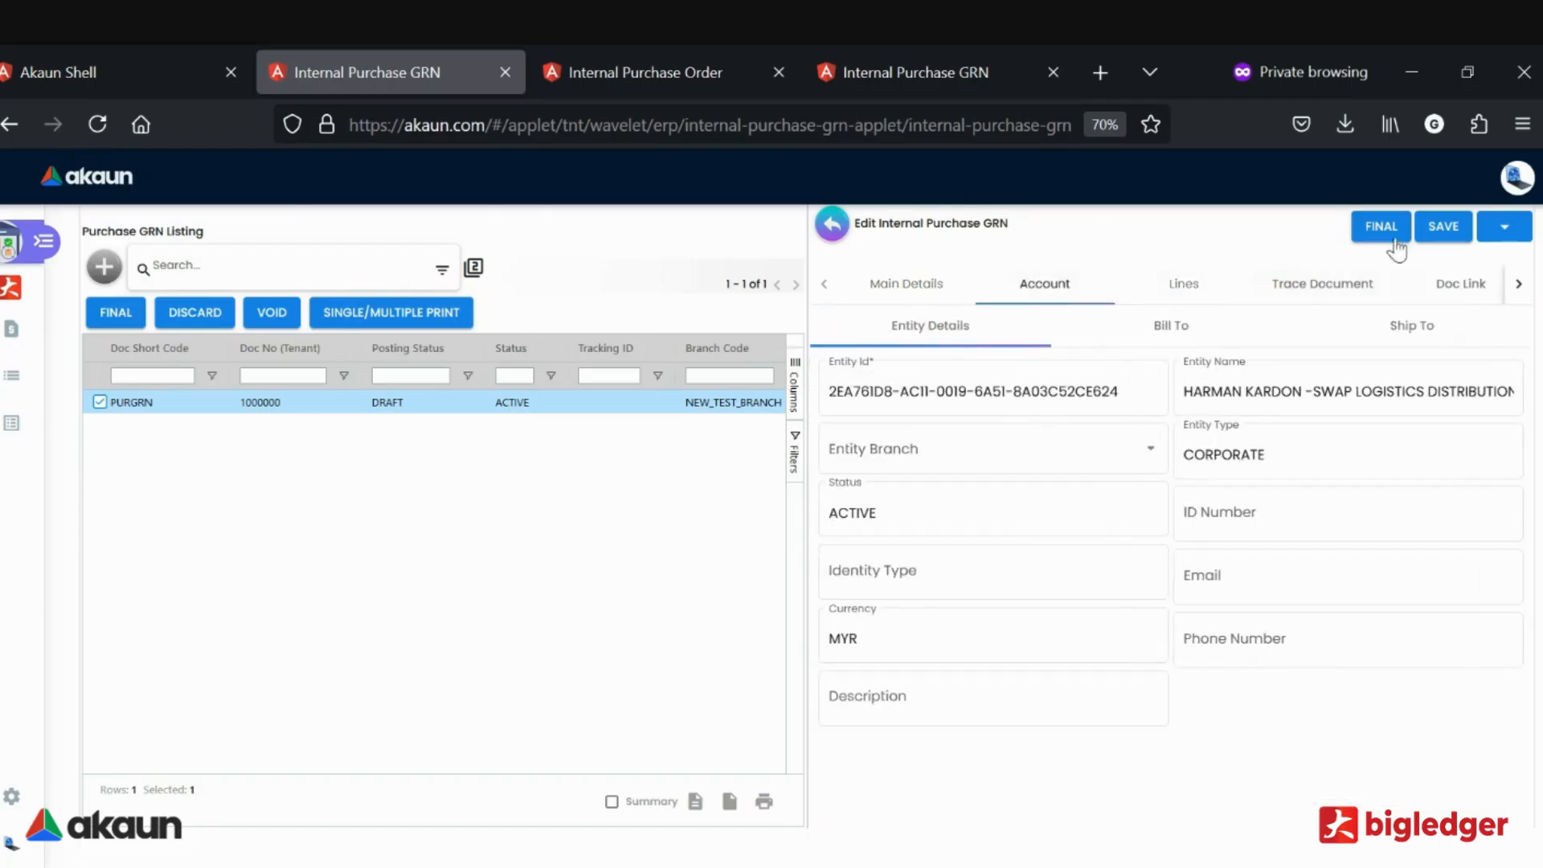
Briefly open and close the browser inspector, finalise the NEW_TEST_BRANCH GRN, and select it in the listing
{"action": "right_click", "coordinate": [1093, 224]}
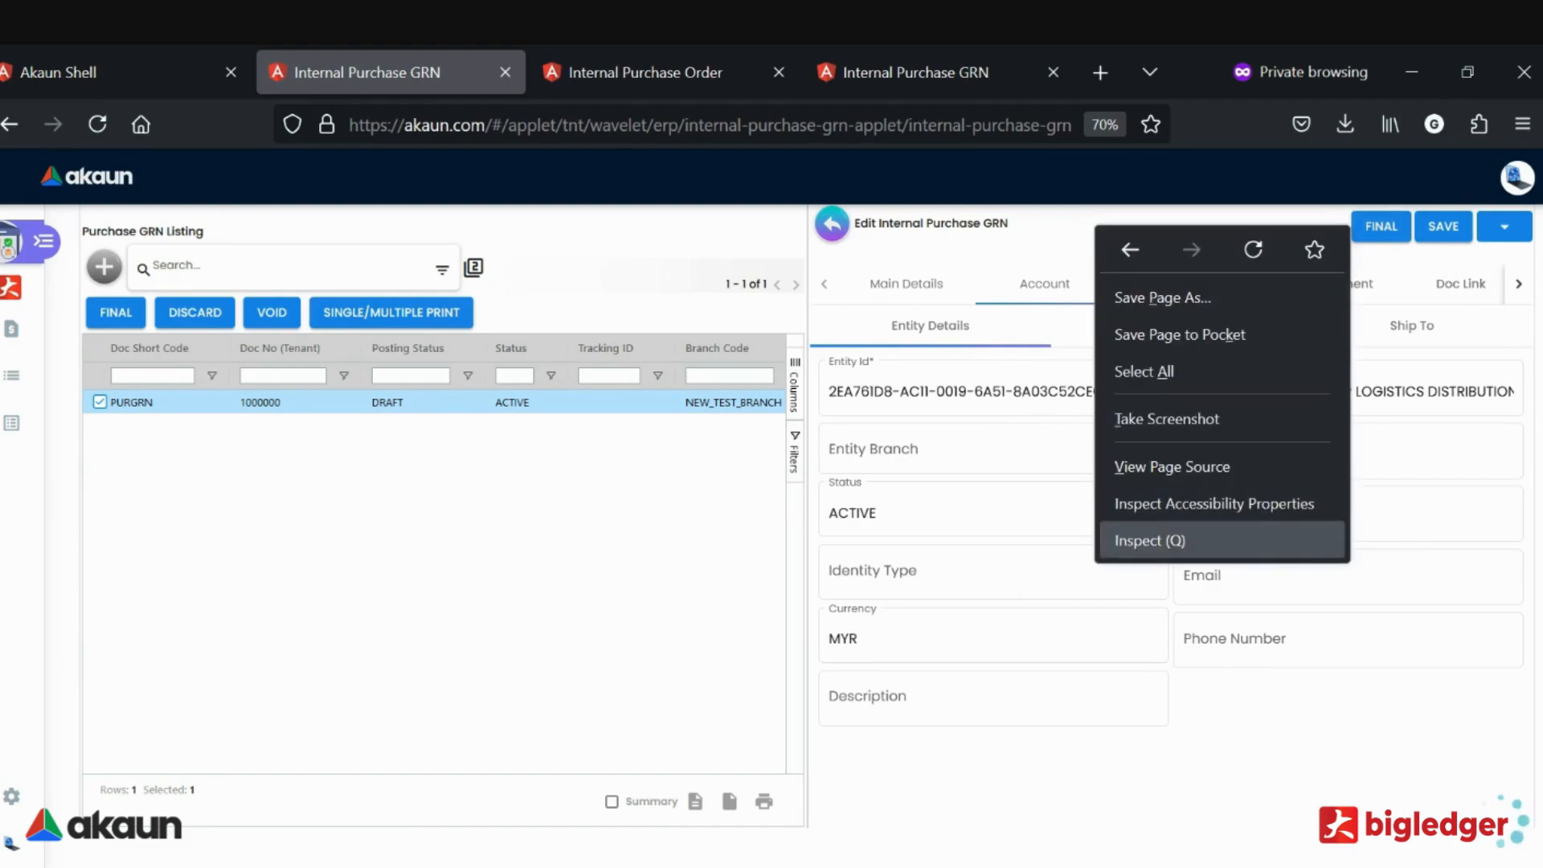
{"action": "left_click", "coordinate": [1212, 536]}
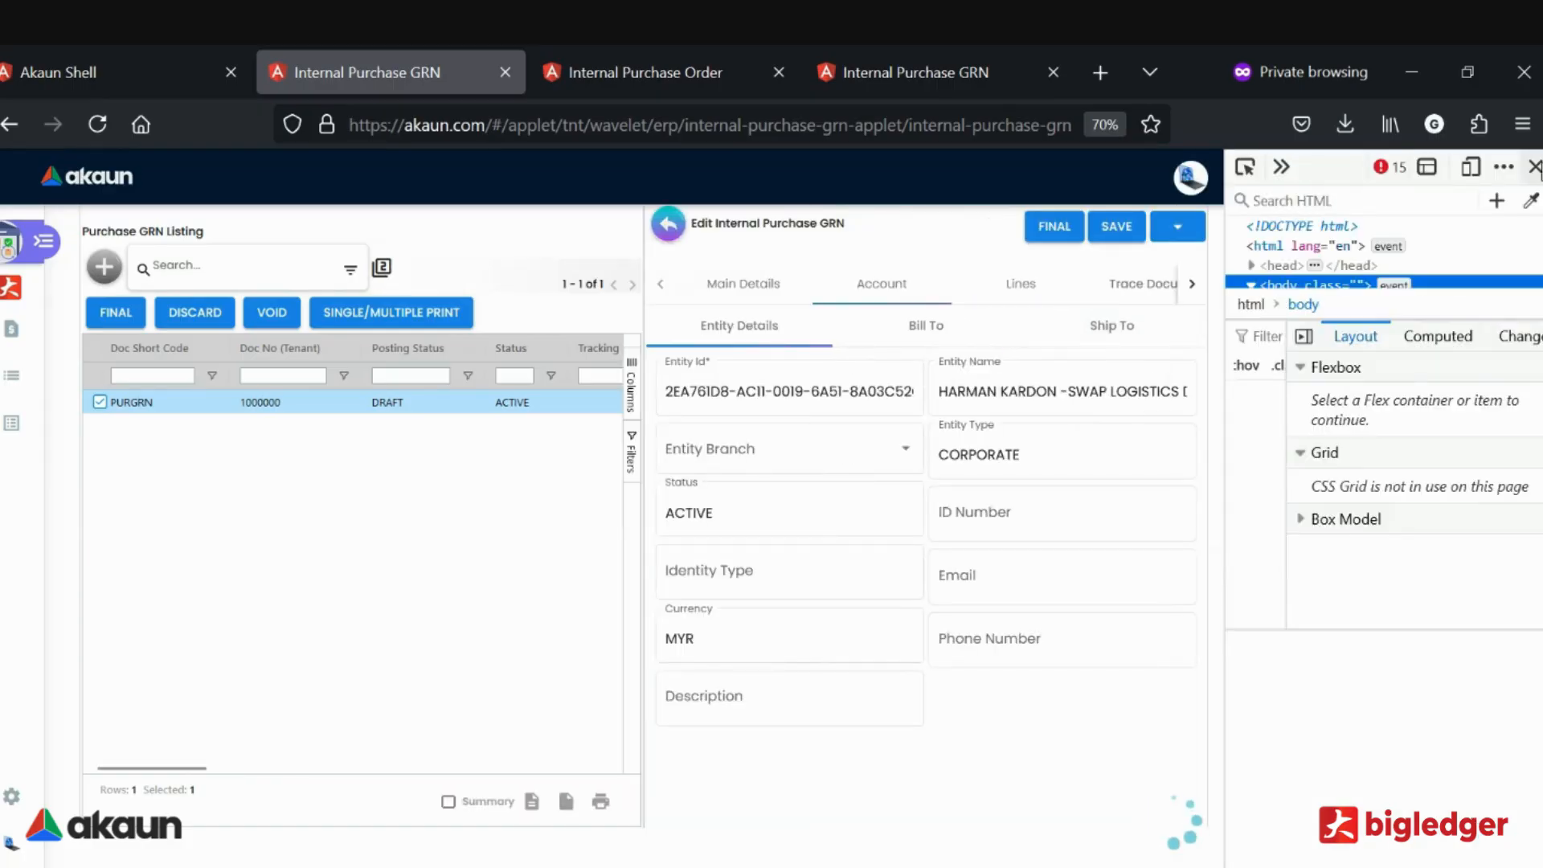
{"action": "left_click", "coordinate": [1535, 167]}
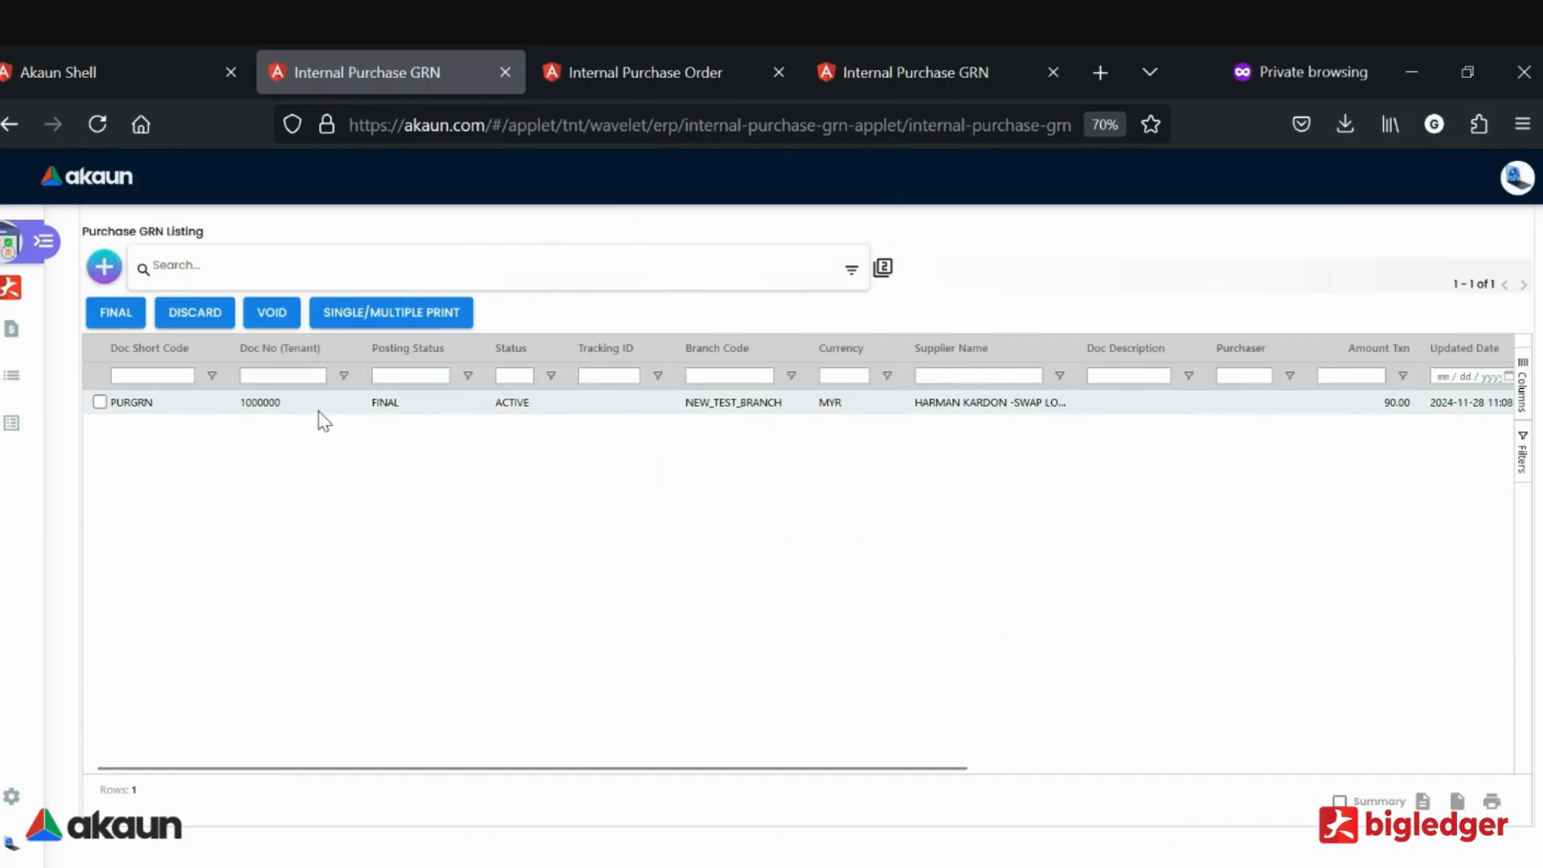
{"action": "left_click", "coordinate": [434, 404]}
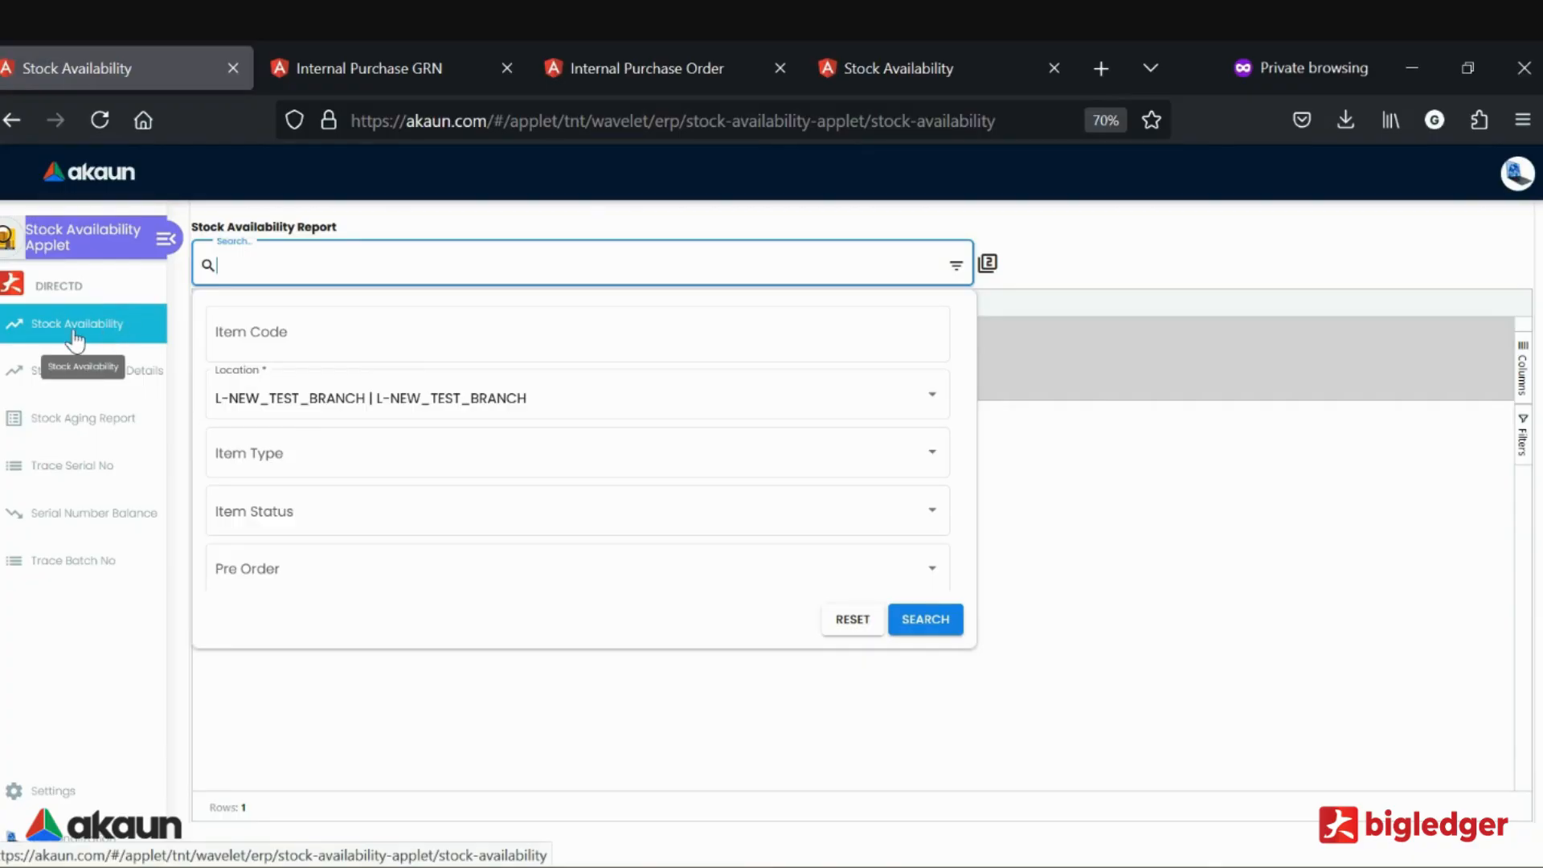
View Stock Availability Details for the DIRECTD tenant, and switch to the TESTING tenant's Stock Availability Report
{"action": "left_click", "coordinate": [583, 189]}
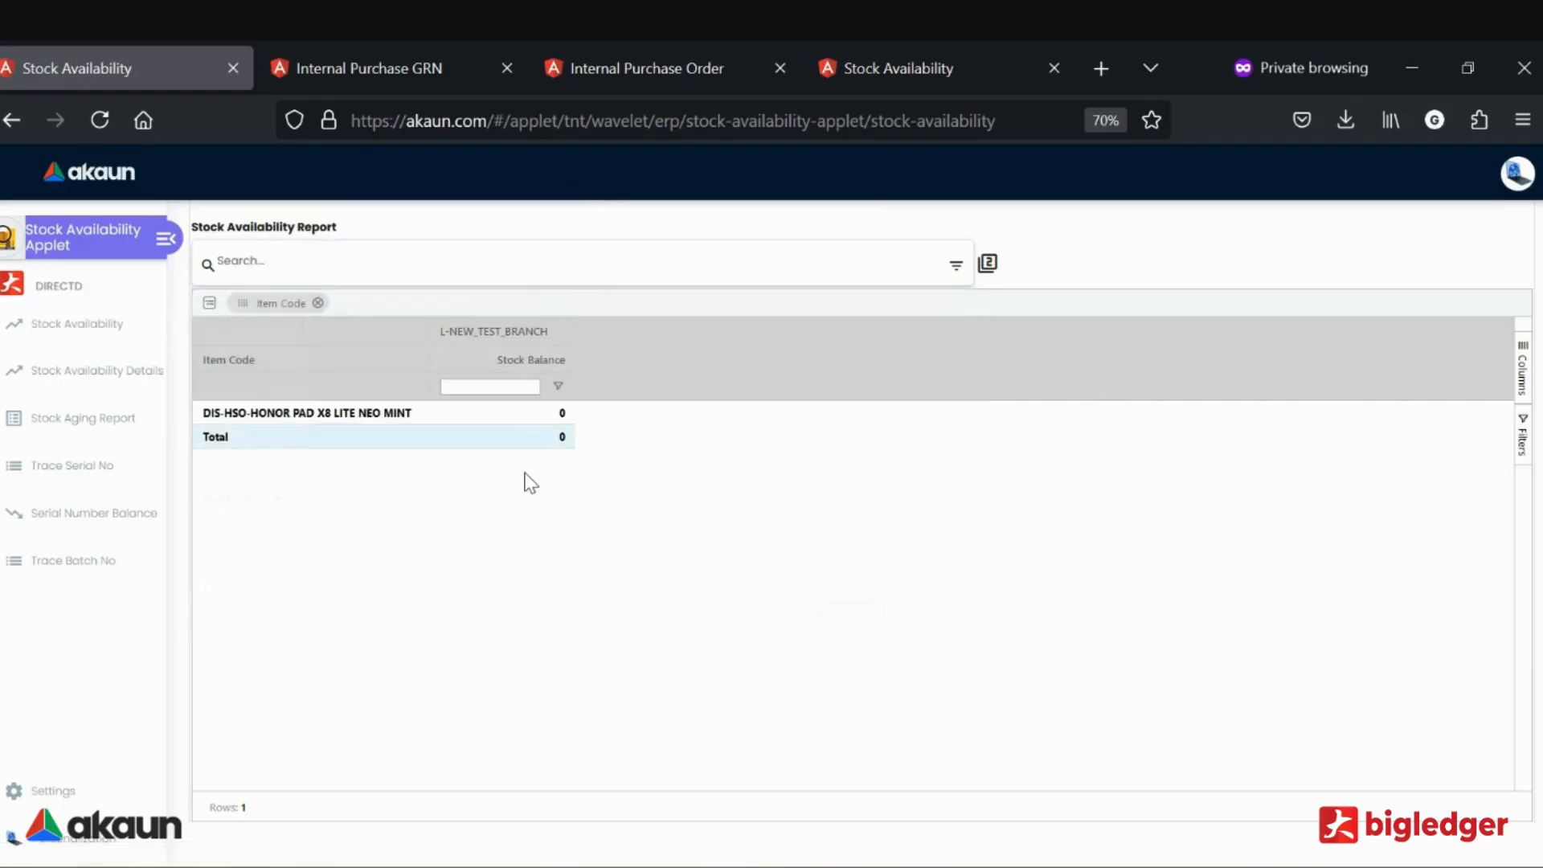
{"action": "left_click", "coordinate": [37, 382]}
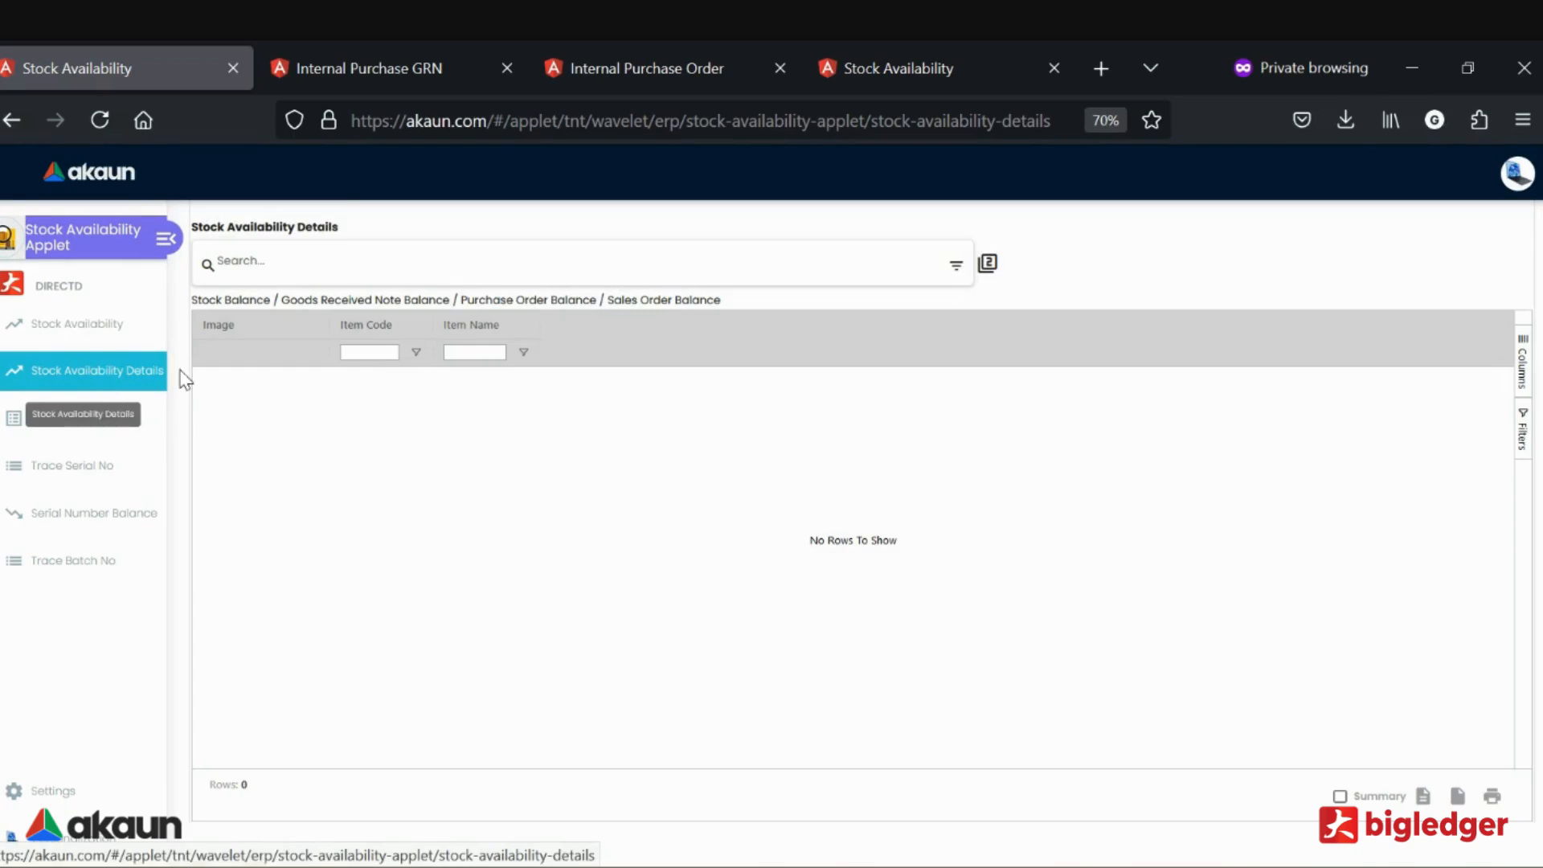
{"action": "left_click", "coordinate": [937, 70]}
{"action": "left_click", "coordinate": [45, 237]}
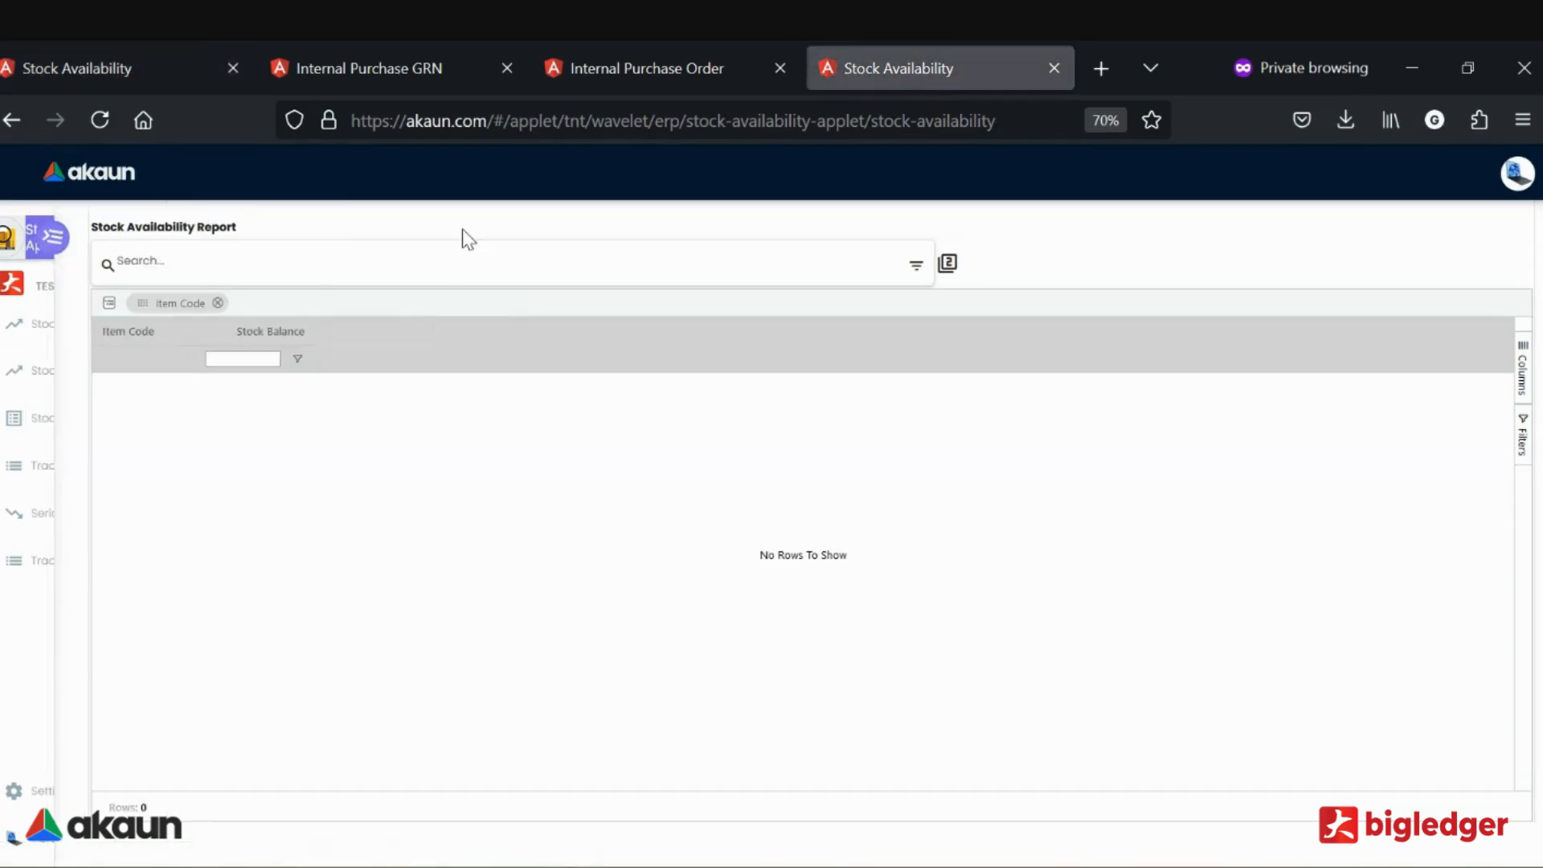
Set the TESTING report's location filter to B Company (1), B Company (2) and B Company (3)
{"action": "left_click", "coordinate": [956, 265]}
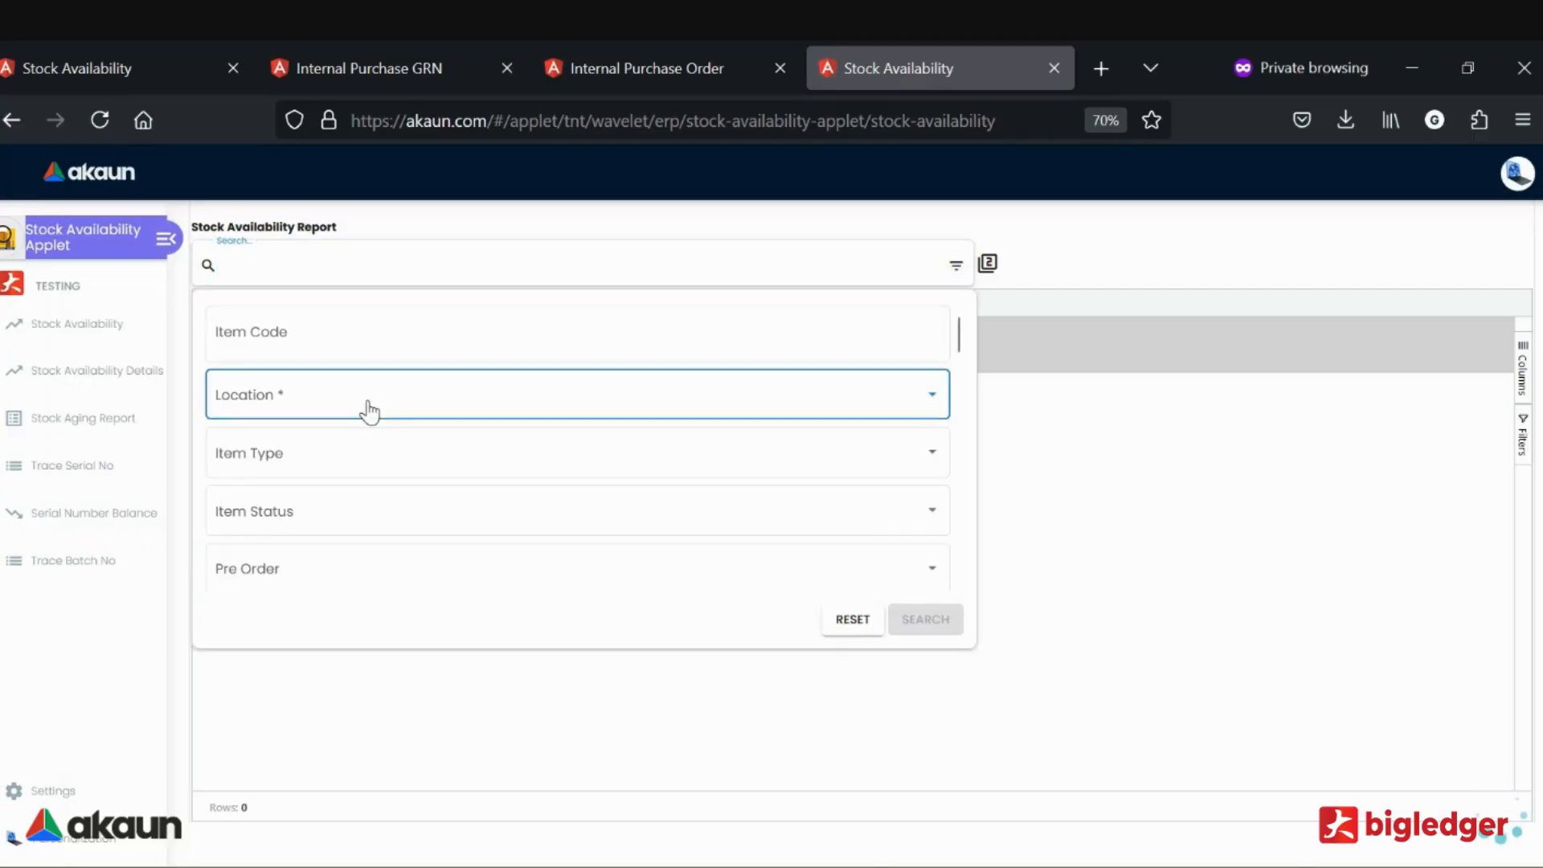
{"action": "left_click", "coordinate": [368, 406]}
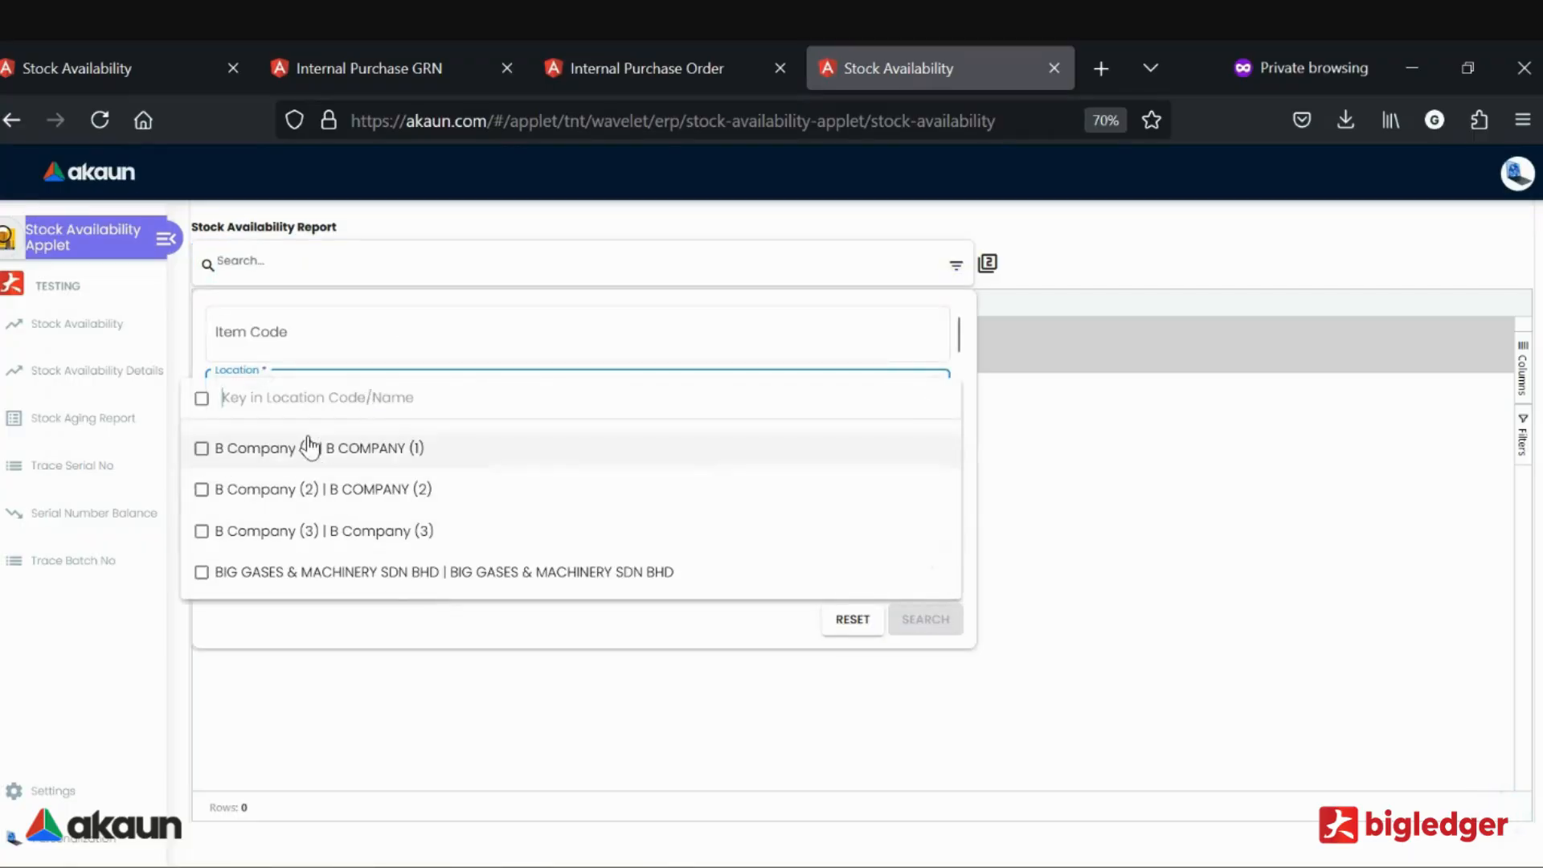
{"action": "left_click", "coordinate": [310, 443]}
{"action": "left_click", "coordinate": [306, 482]}
{"action": "left_click", "coordinate": [306, 518]}
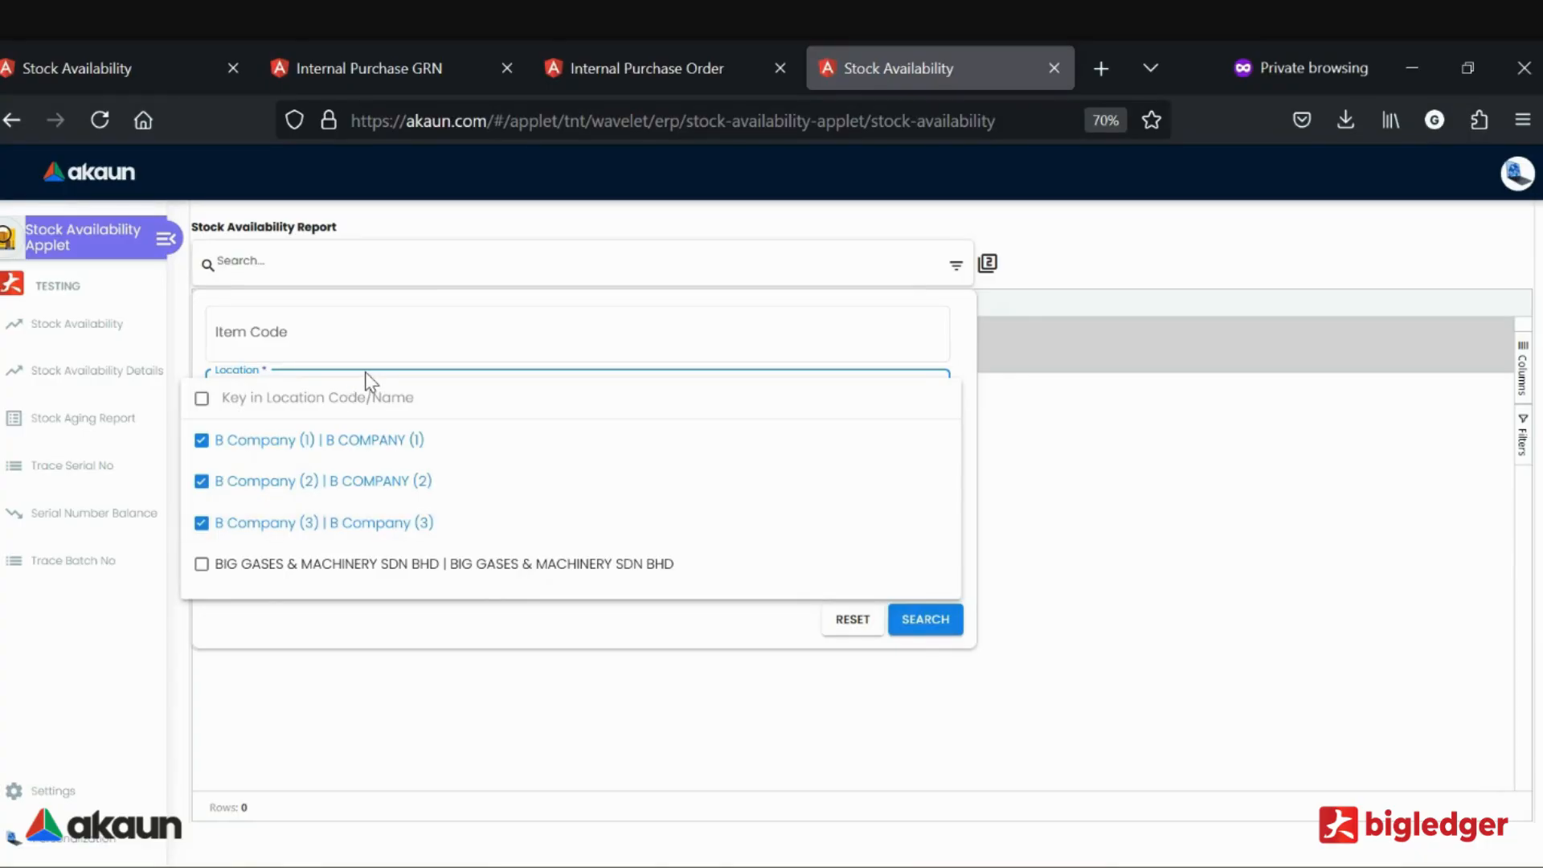
Try selecting all locations, clear the selection, and tick B Company (1), (2) and (3) again
{"action": "left_click", "coordinate": [201, 397]}
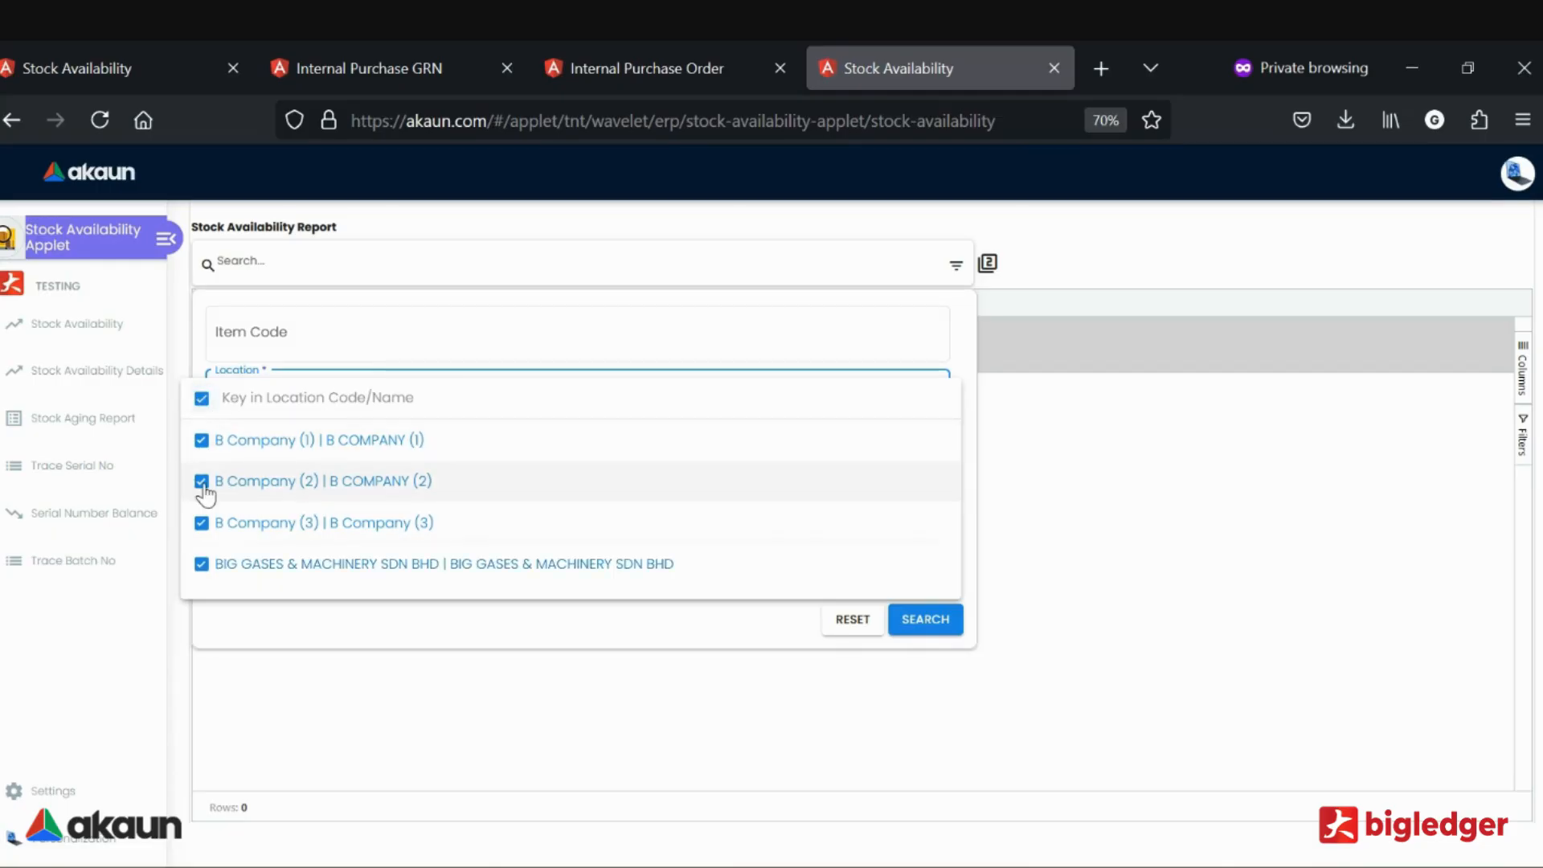
{"action": "left_click", "coordinate": [201, 398]}
{"action": "left_click", "coordinate": [201, 440]}
{"action": "left_click", "coordinate": [202, 481]}
{"action": "left_click", "coordinate": [201, 523]}
{"action": "left_click", "coordinate": [312, 374]}
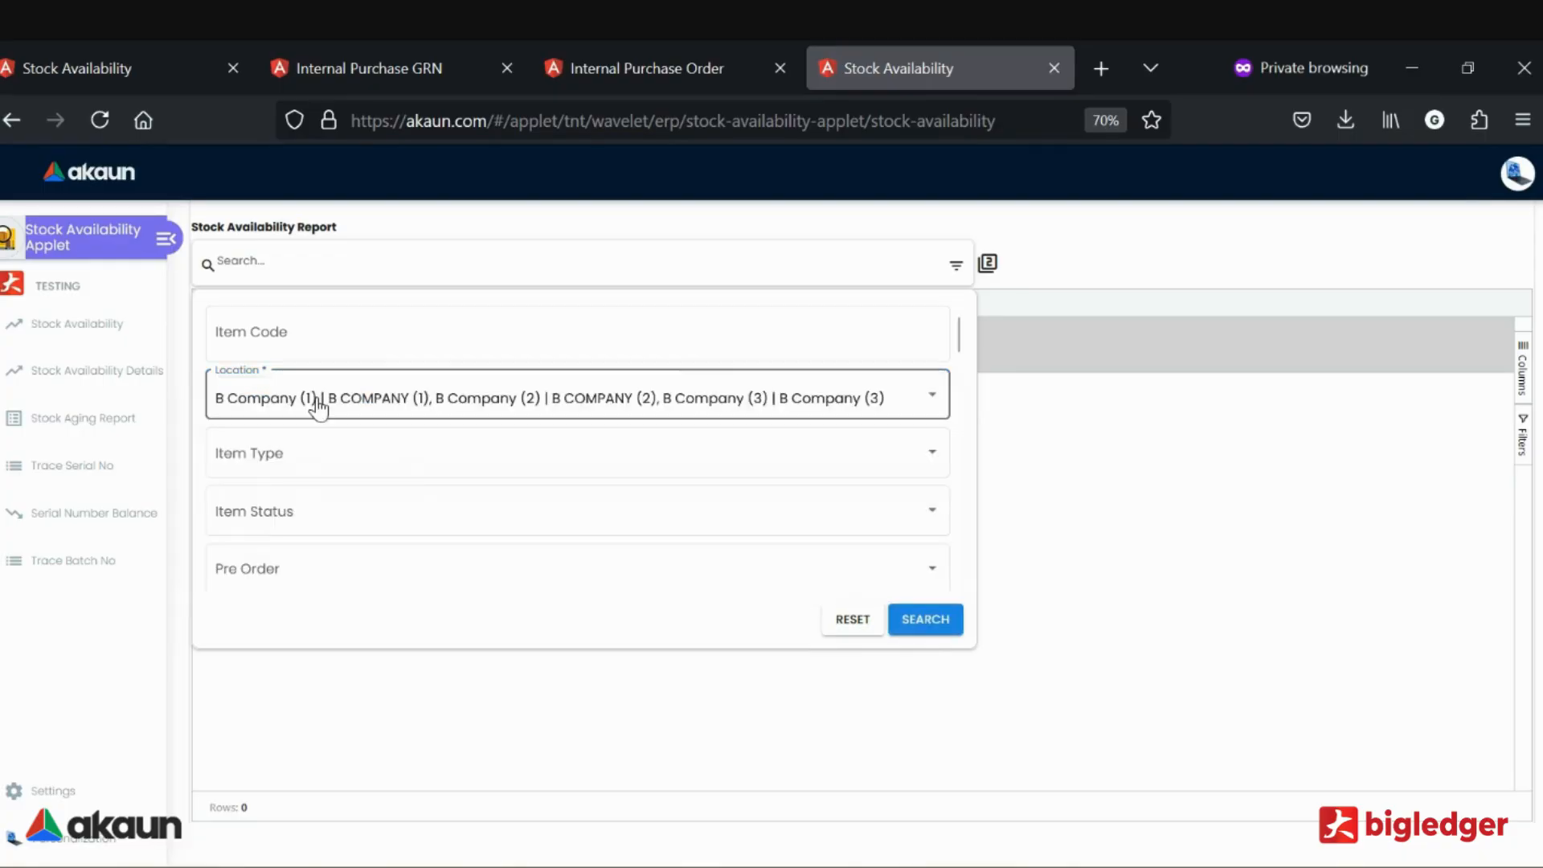
{"action": "left_click", "coordinate": [317, 398]}
{"action": "left_click", "coordinate": [380, 283]}
Run the Stock Availability Report for item code test and look over the other filter options
{"action": "left_click", "coordinate": [351, 335]}
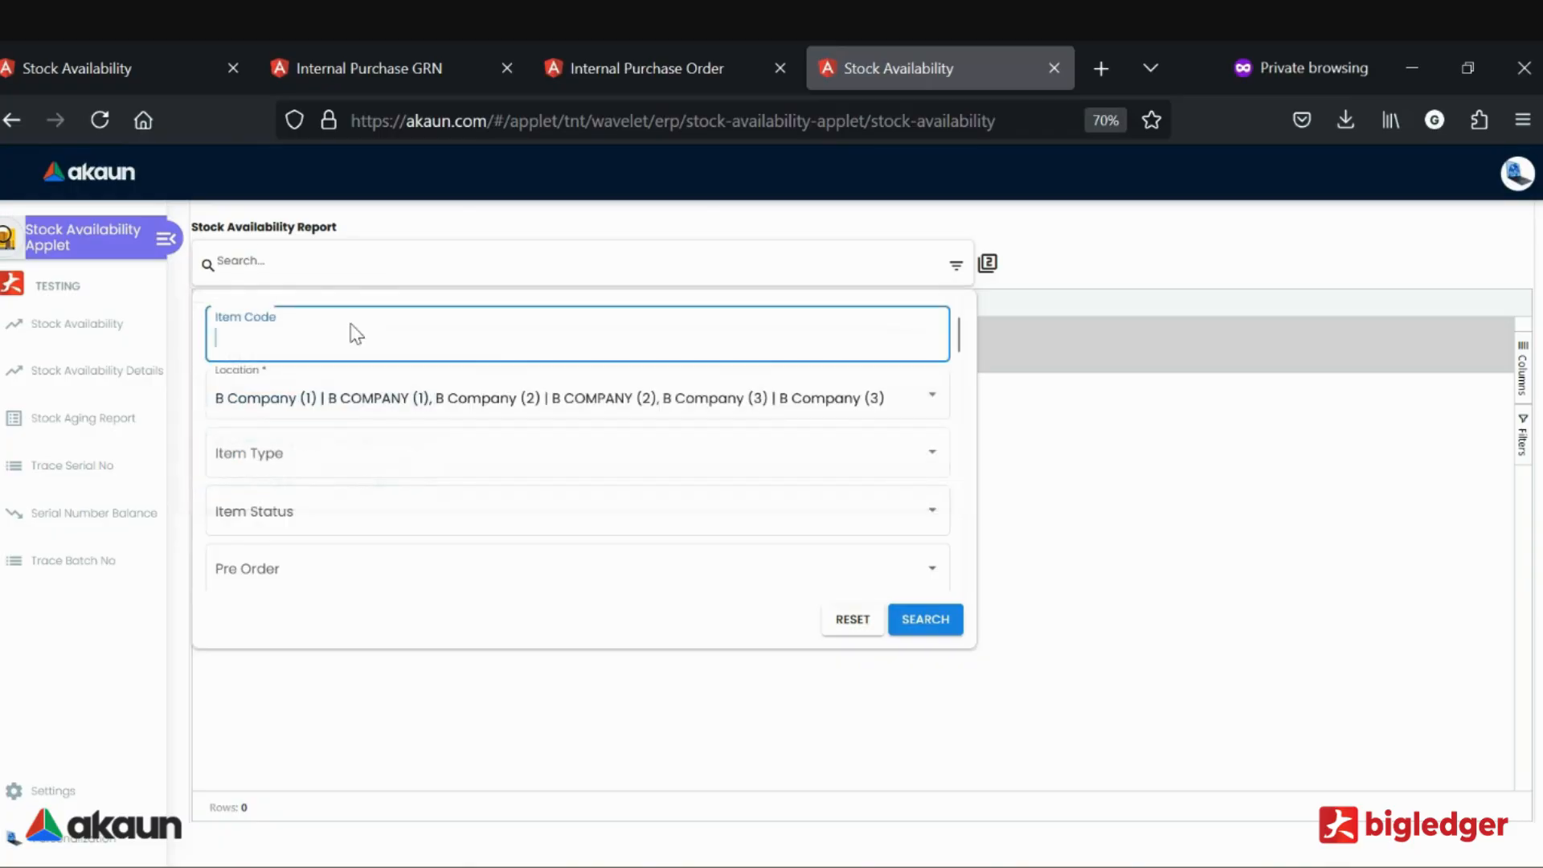
{"action": "type", "text": "te"}
{"action": "key", "text": "Return"}
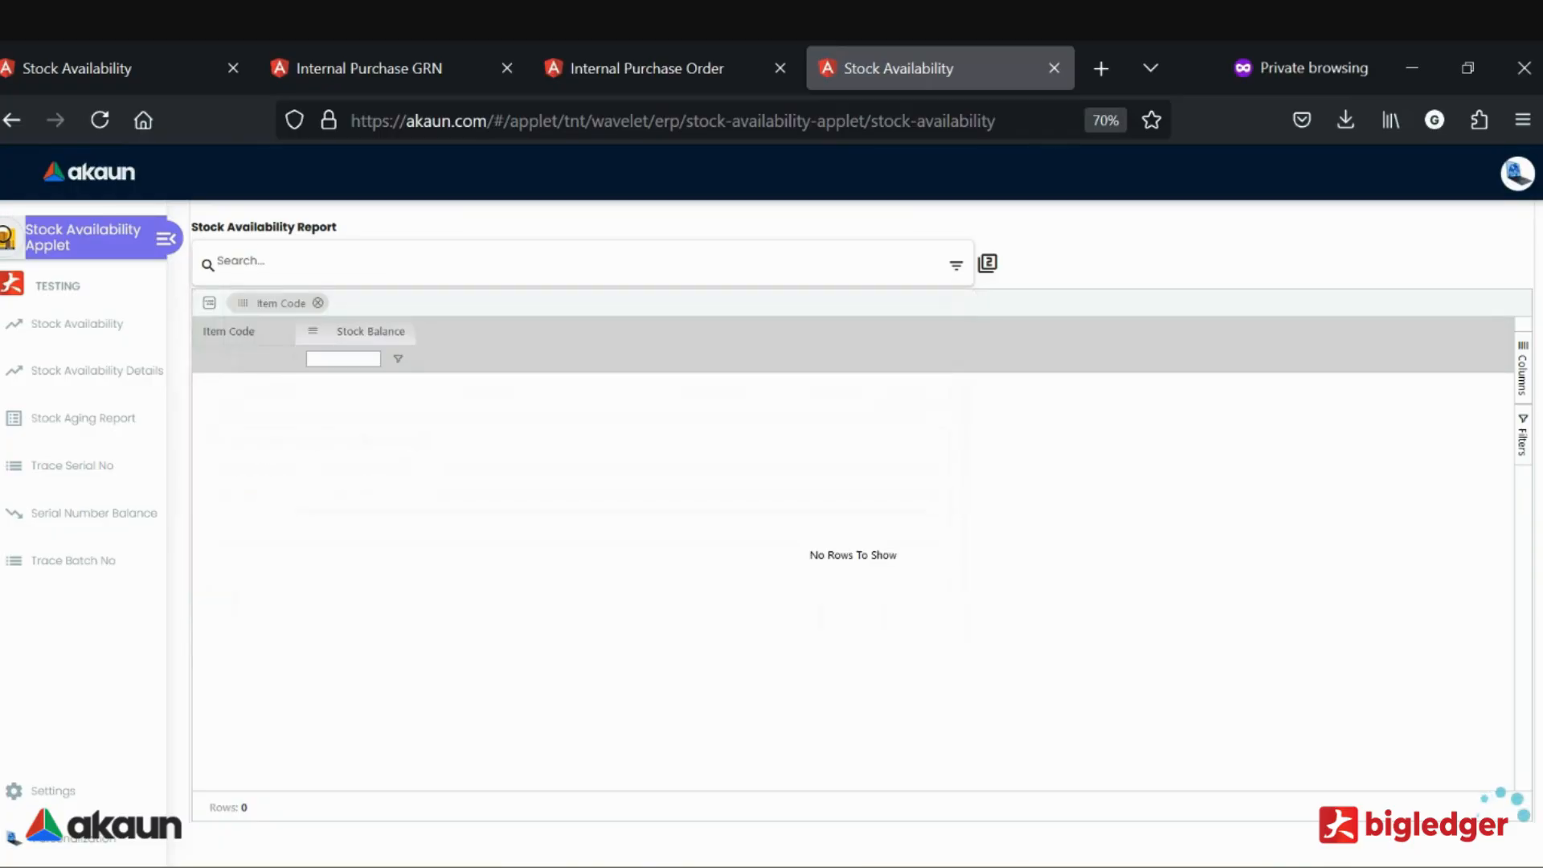
{"action": "left_click", "coordinate": [956, 265]}
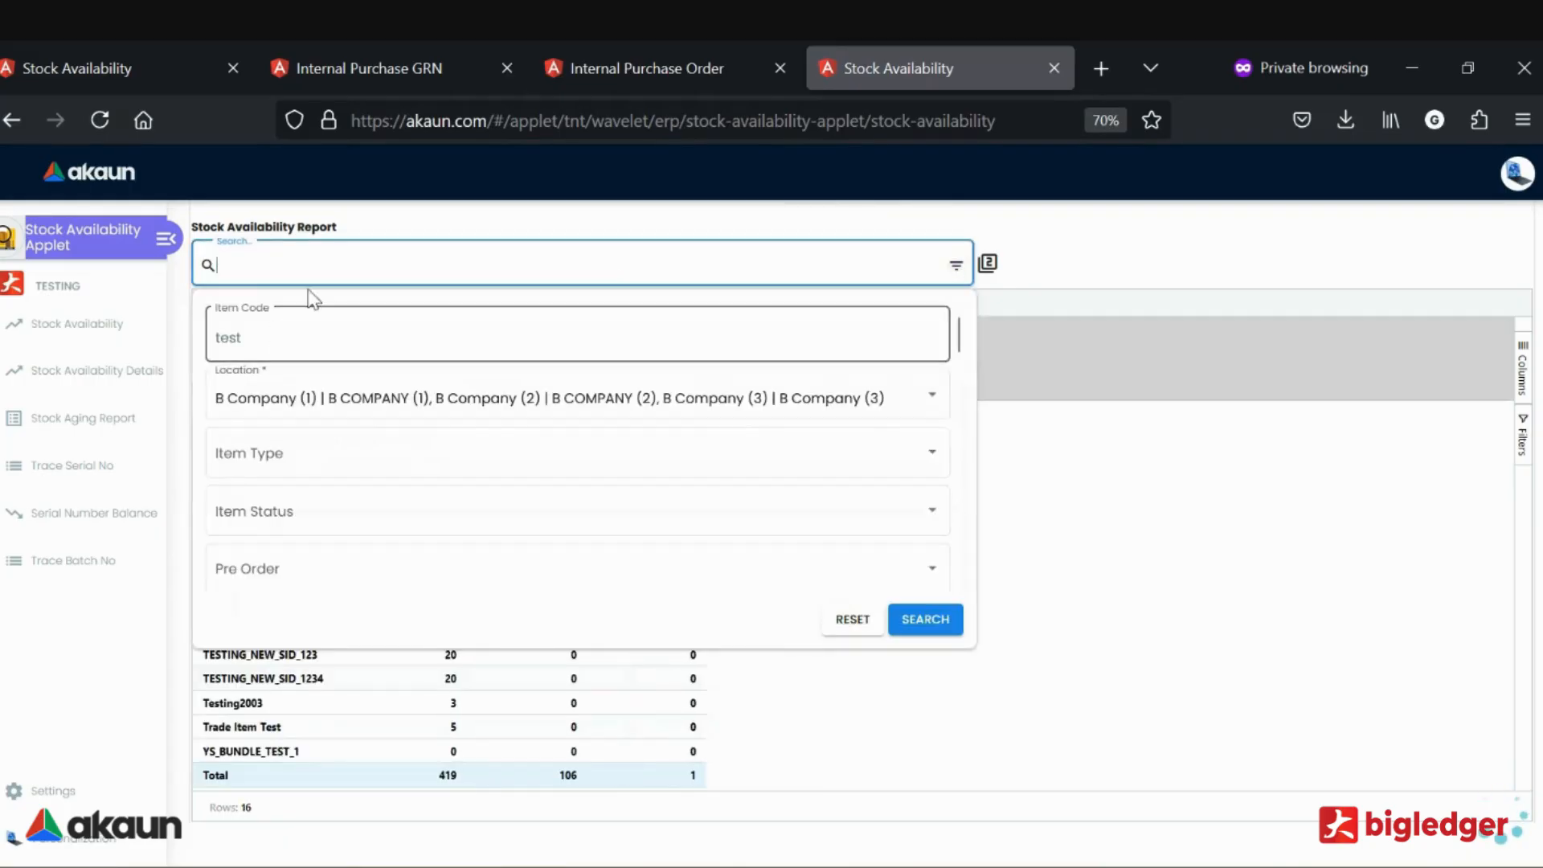
{"action": "scroll", "coordinate": [699, 574], "scroll_direction": "down", "scroll_amount": 2}
{"action": "left_click", "coordinate": [1165, 578]}
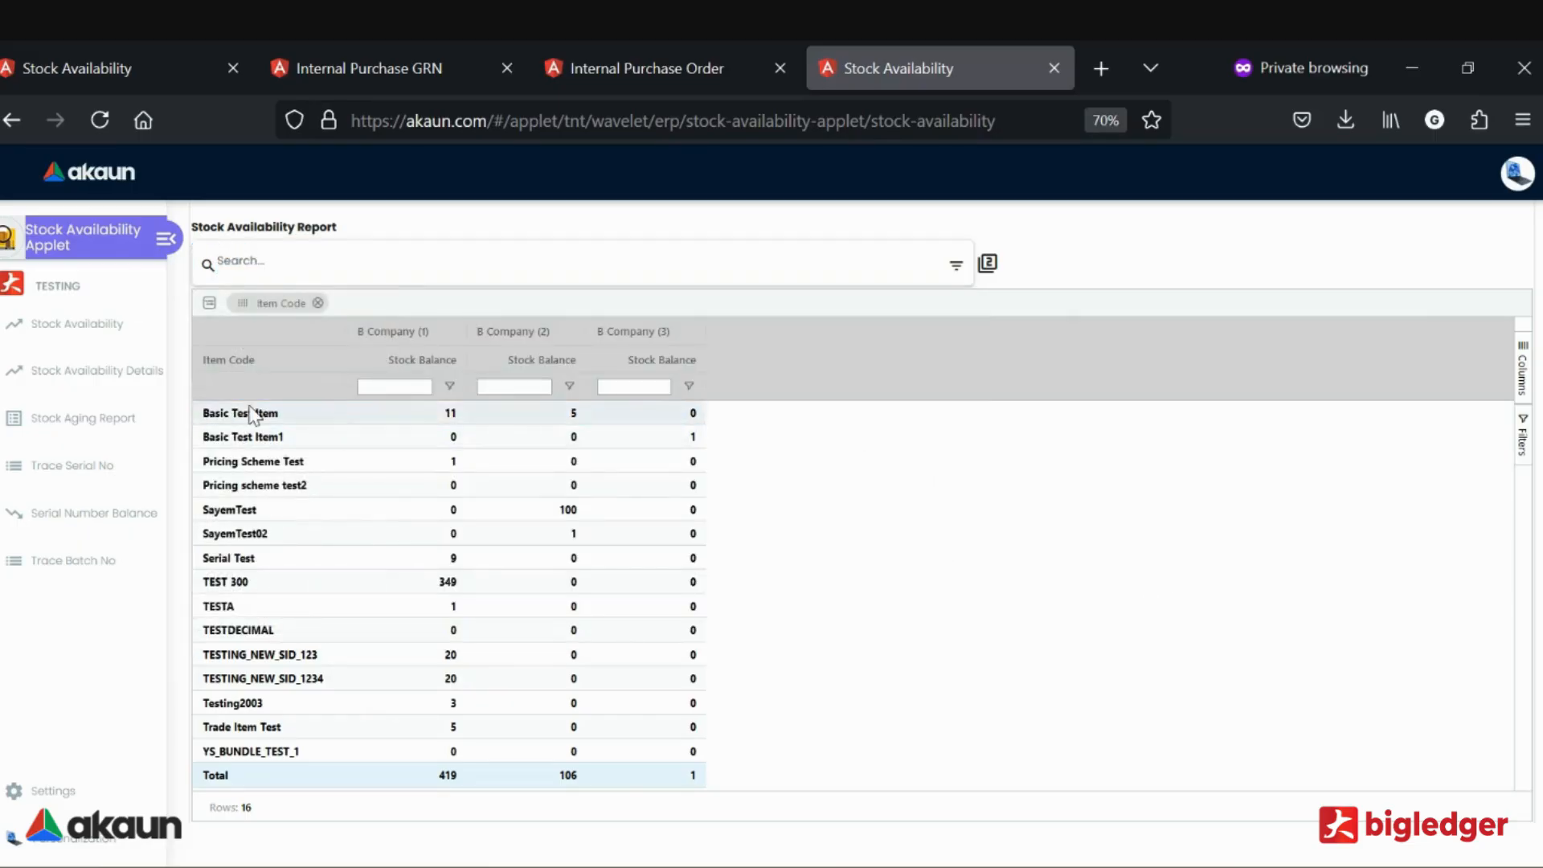
Return to the launchpad in the Internal Purchase Order tab, search for testing, and open the TESTING Stock Availability applet
{"action": "right_click", "coordinate": [113, 382]}
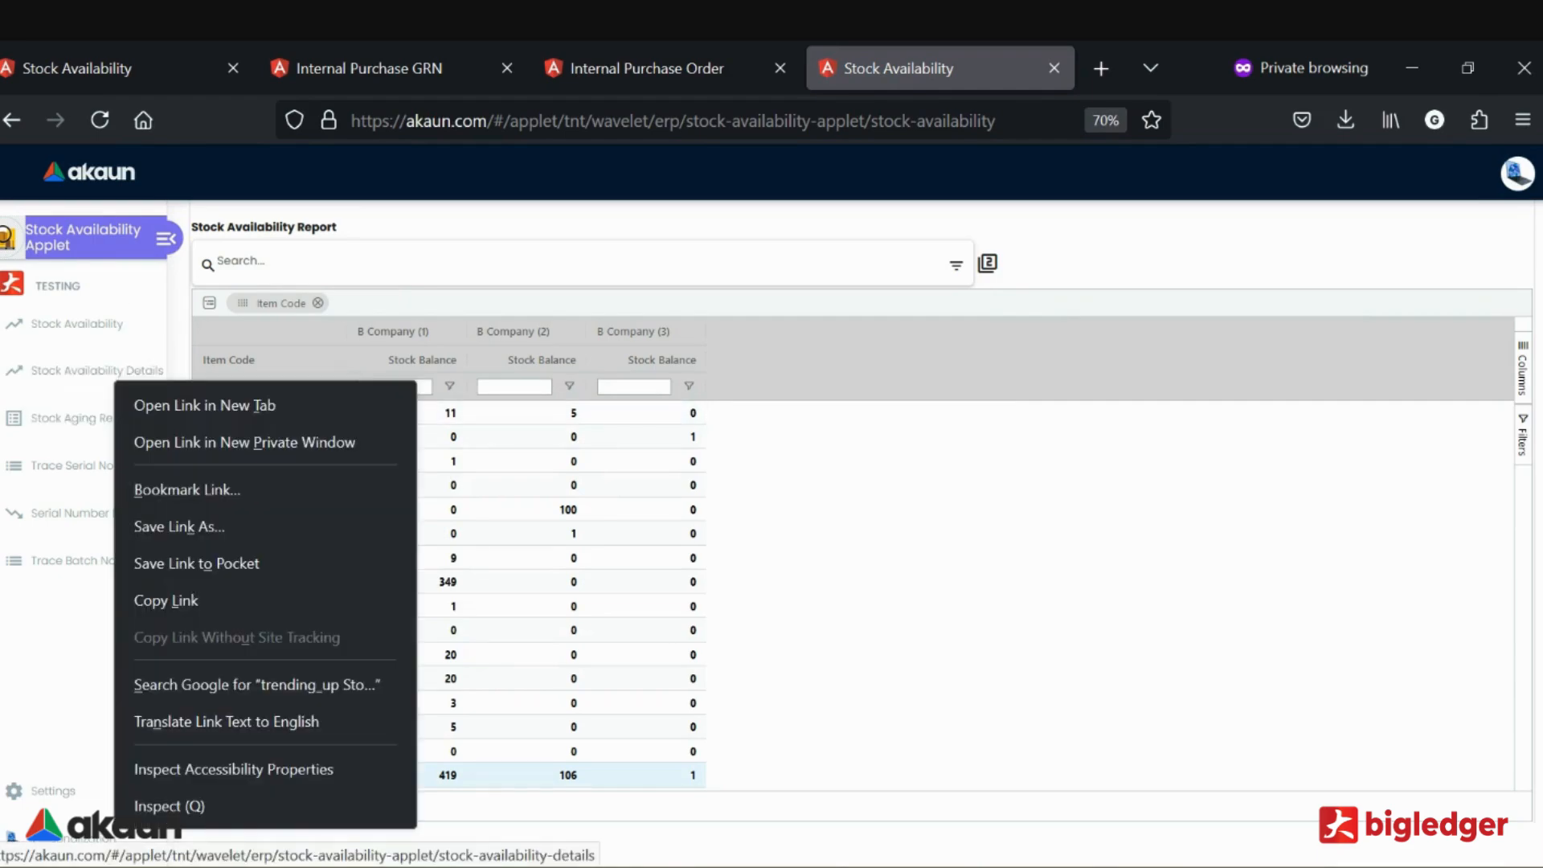
{"action": "left_click", "coordinate": [675, 69]}
{"action": "left_click", "coordinate": [88, 171]}
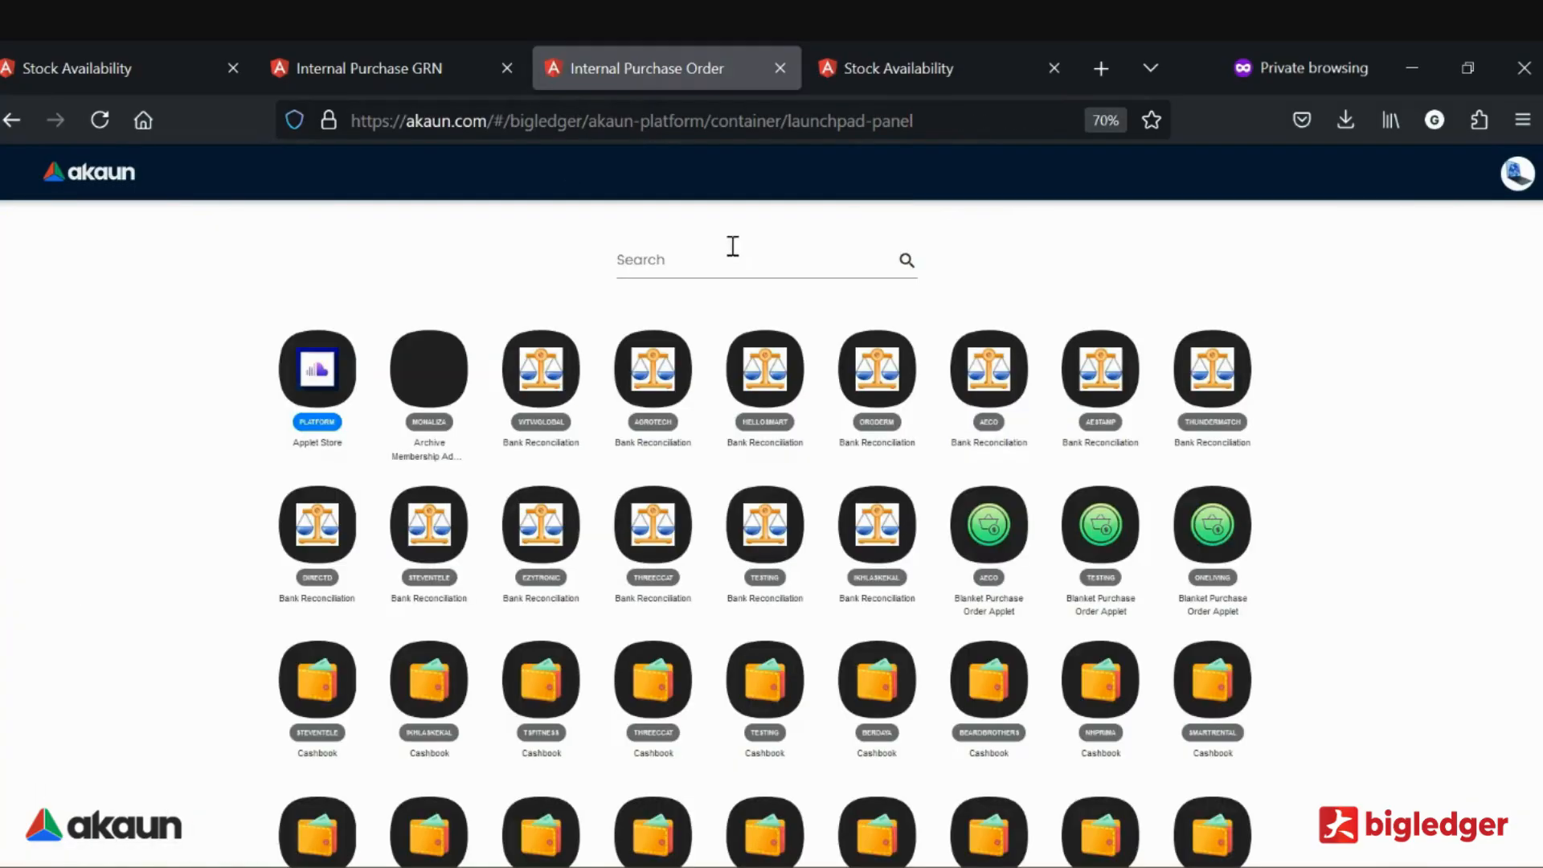
{"action": "left_click", "coordinate": [730, 262]}
{"action": "type", "text": "r"}
{"action": "key", "text": "BackSpace"}
{"action": "type", "text": "testing"}
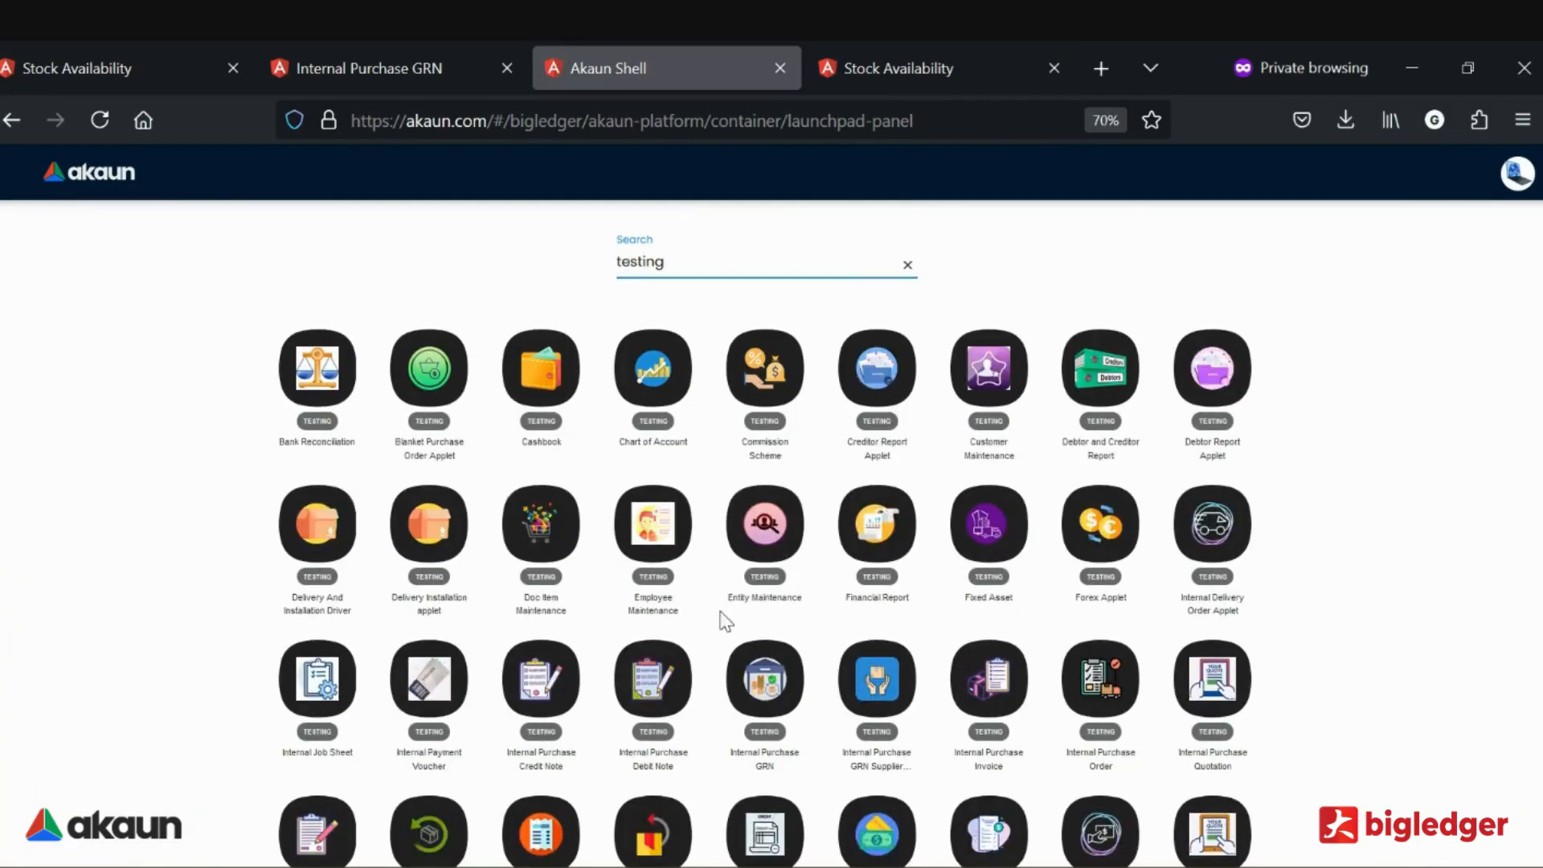
{"action": "scroll", "coordinate": [721, 631], "scroll_direction": "down", "scroll_amount": 3}
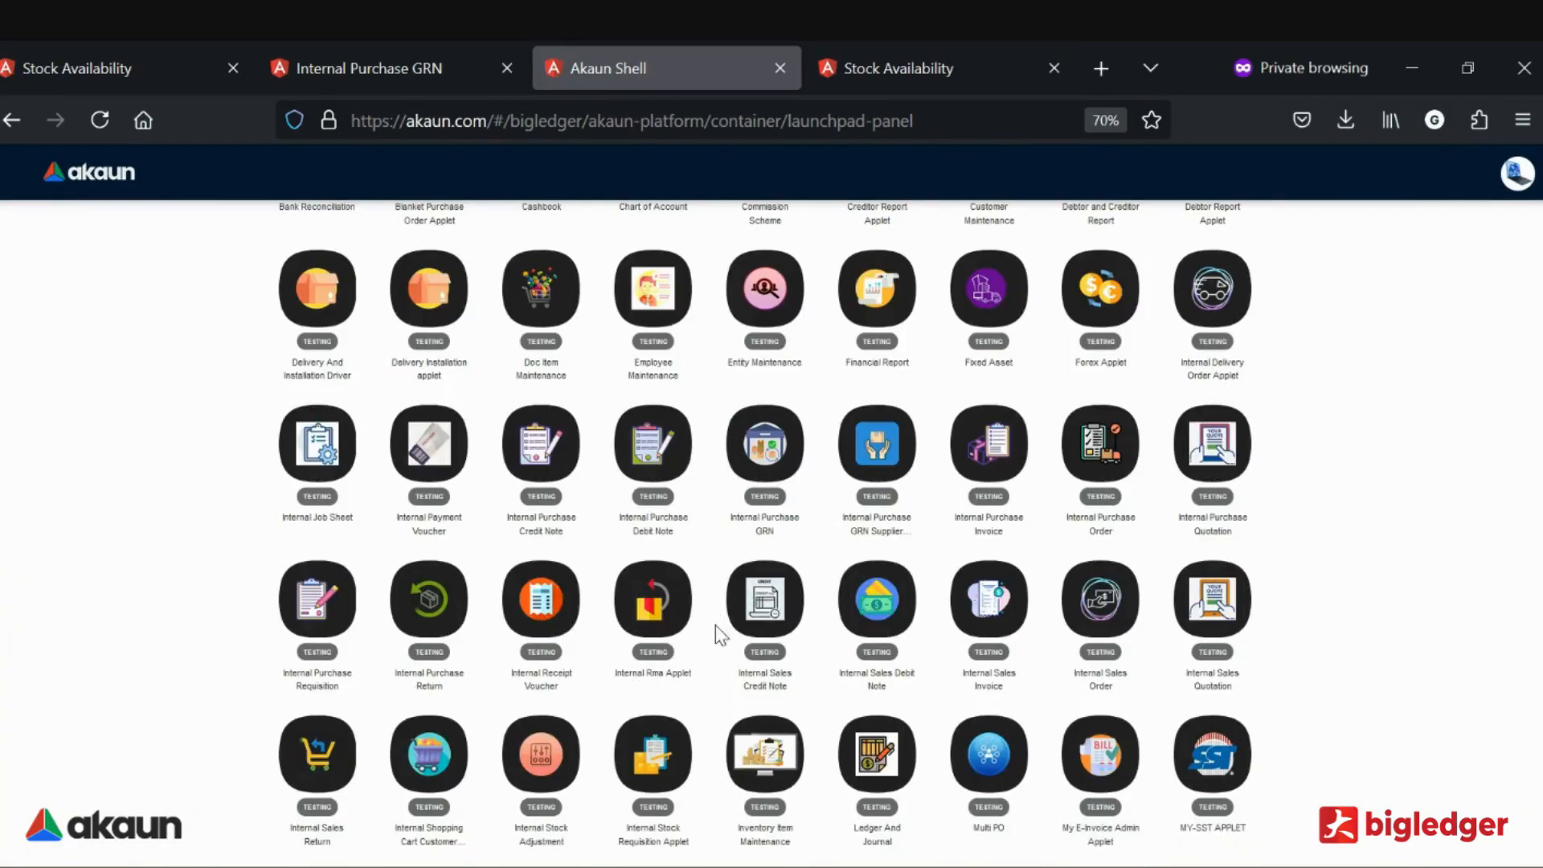
{"action": "scroll", "coordinate": [1029, 566], "scroll_direction": "down", "scroll_amount": 3}
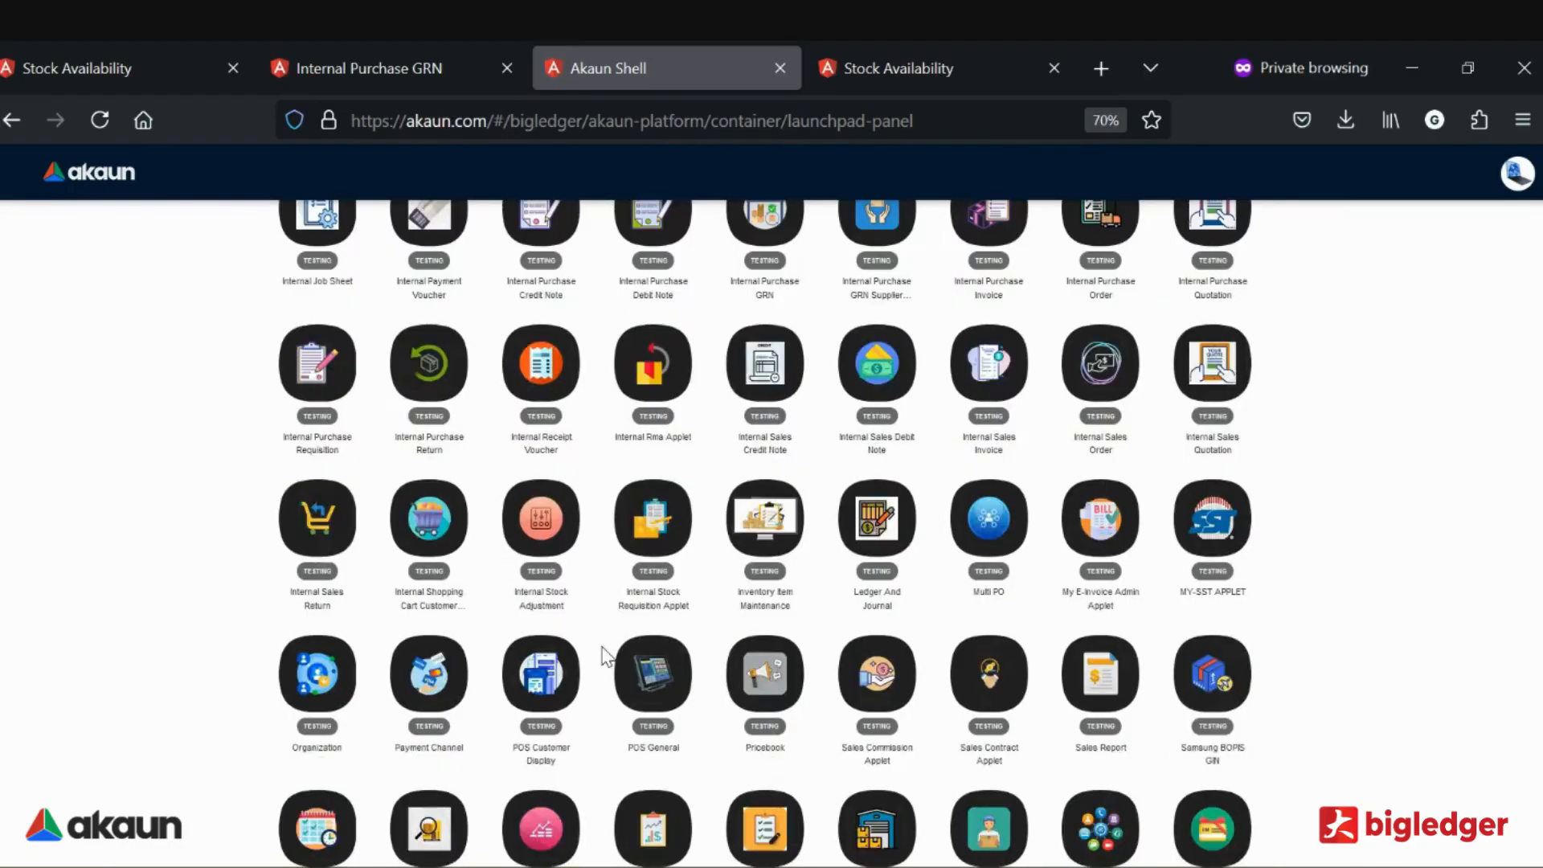
{"action": "scroll", "coordinate": [596, 787], "scroll_direction": "down", "scroll_amount": 2}
{"action": "left_click", "coordinate": [442, 671]}
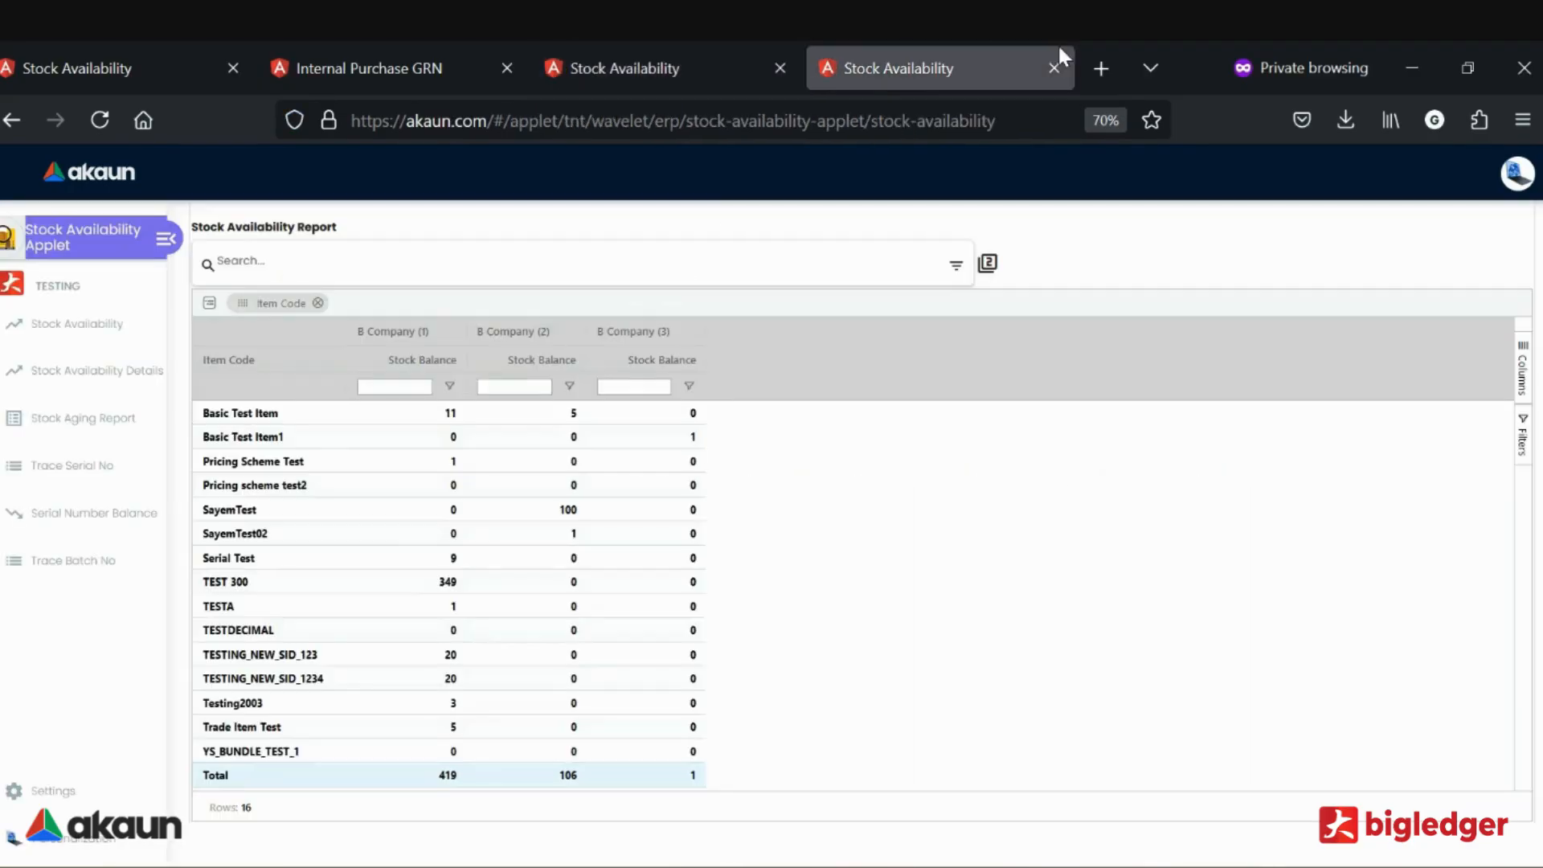
Open Stock Availability Details in the newly launched applet and filter by the item code Basic Test Item copied from the report
{"action": "key", "text": "ctrl+Page_Up"}
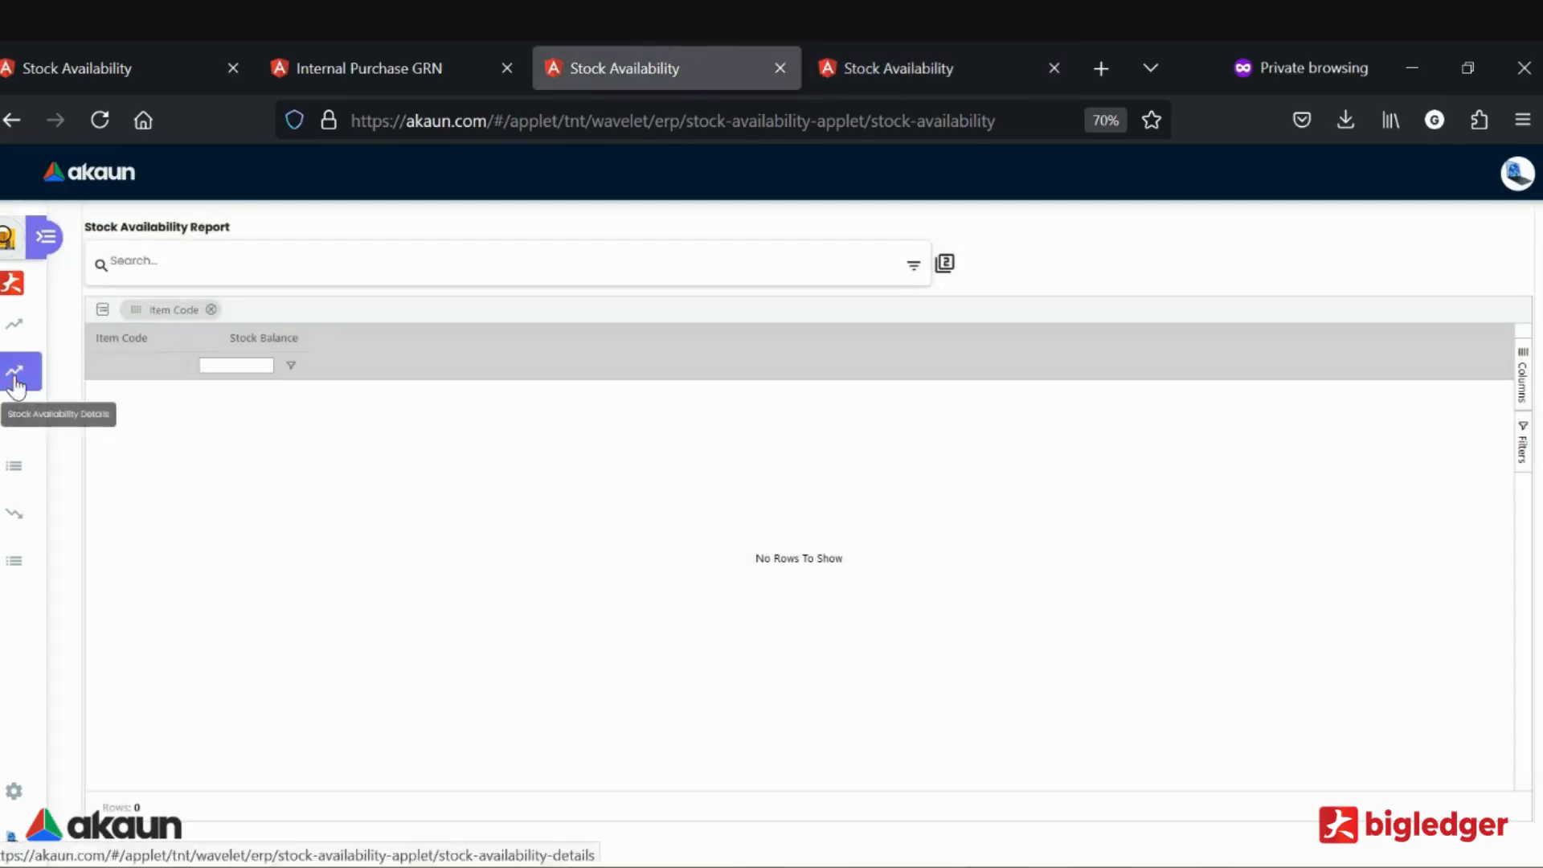
{"action": "left_click", "coordinate": [14, 370]}
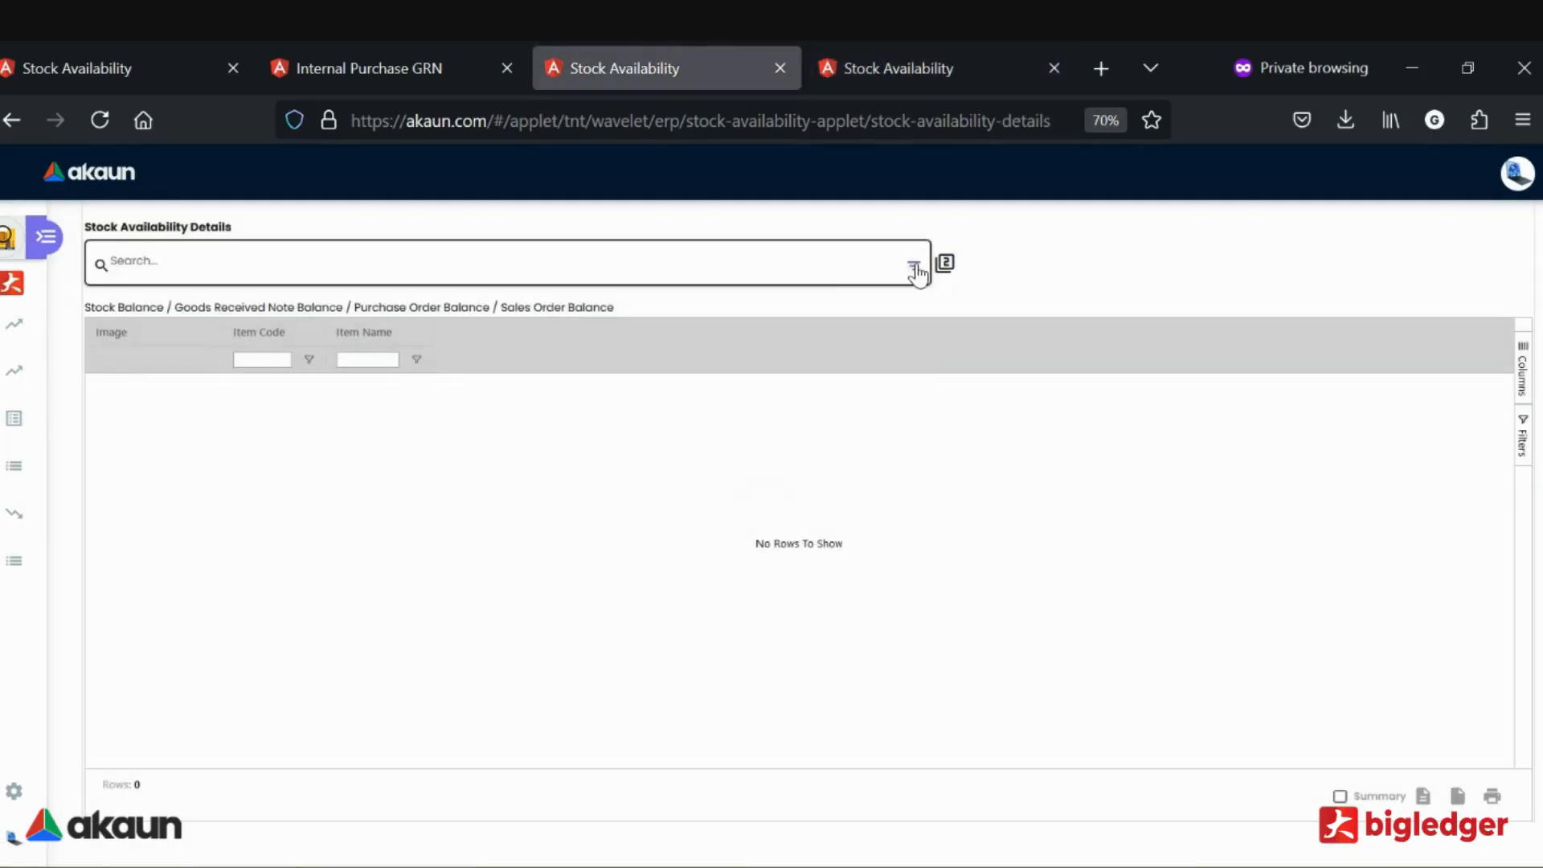
{"action": "left_click", "coordinate": [913, 265]}
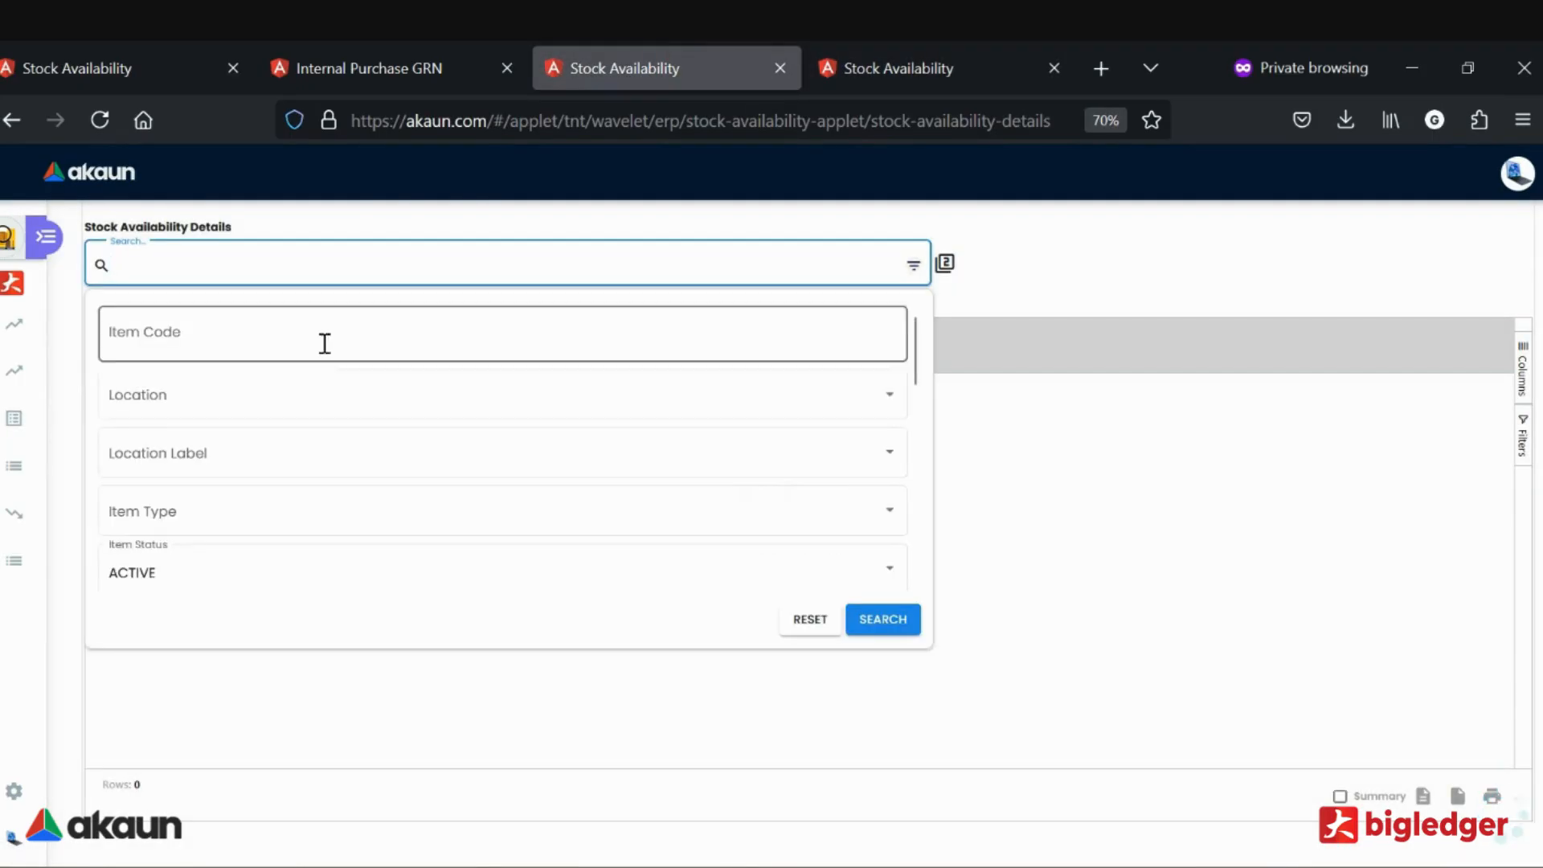
{"action": "left_click", "coordinate": [838, 48]}
{"action": "left_click", "coordinate": [258, 414]}
{"action": "right_click", "coordinate": [259, 414]}
{"action": "key", "text": "Escape"}
{"action": "key", "text": "ctrl+Page_Up"}
{"action": "type", "text": "Basic Test Item"}
Select locations B Company (1), (2) and (3) in the details filter and browse the remaining locations
{"action": "left_click", "coordinate": [294, 390]}
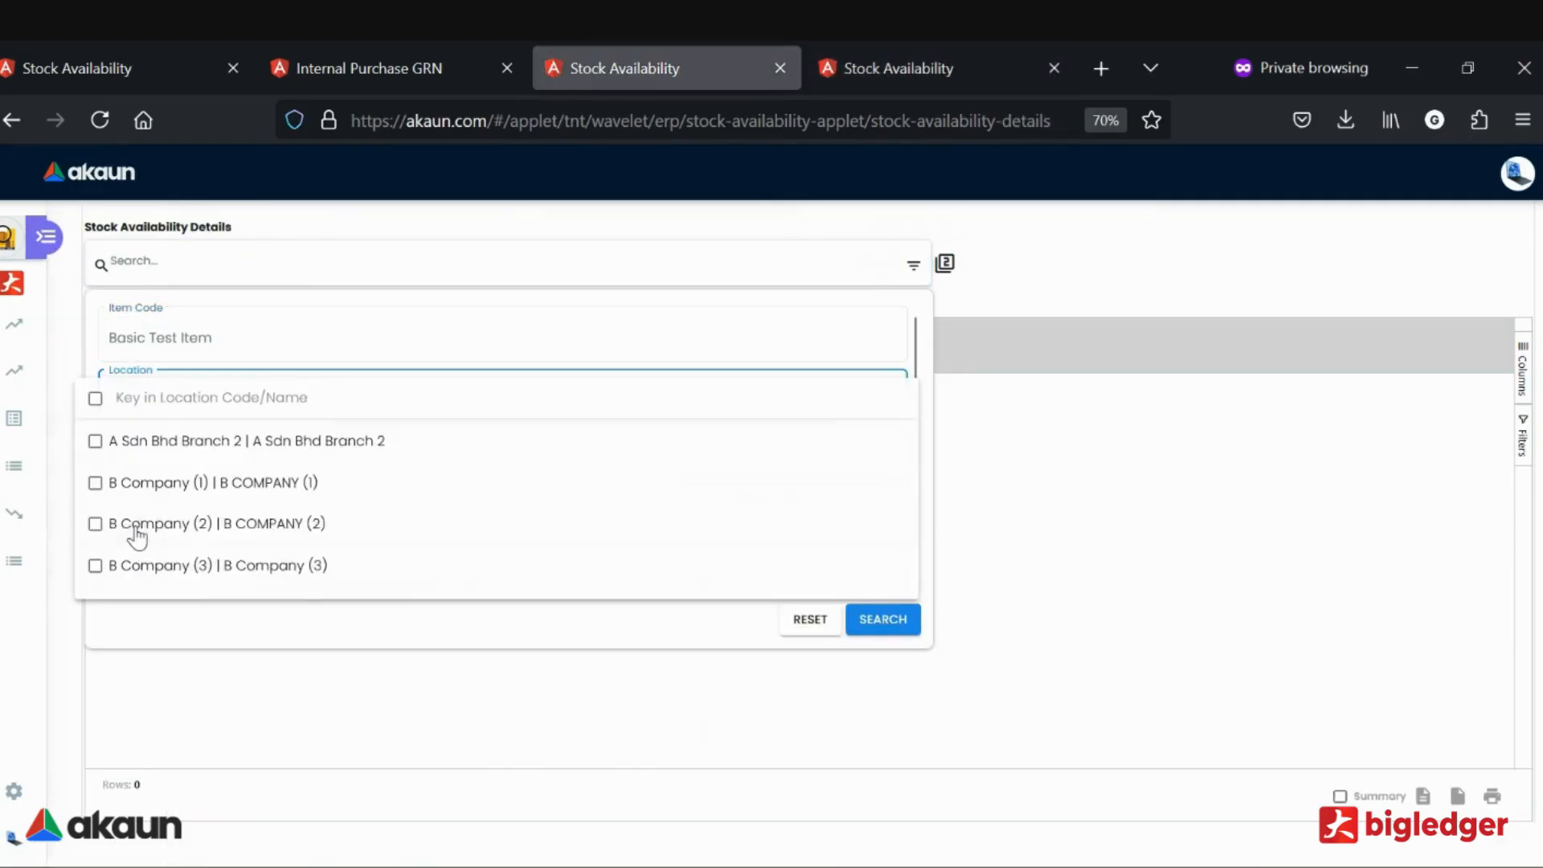
{"action": "left_click", "coordinate": [142, 450]}
{"action": "left_click", "coordinate": [153, 520]}
{"action": "left_click", "coordinate": [155, 482]}
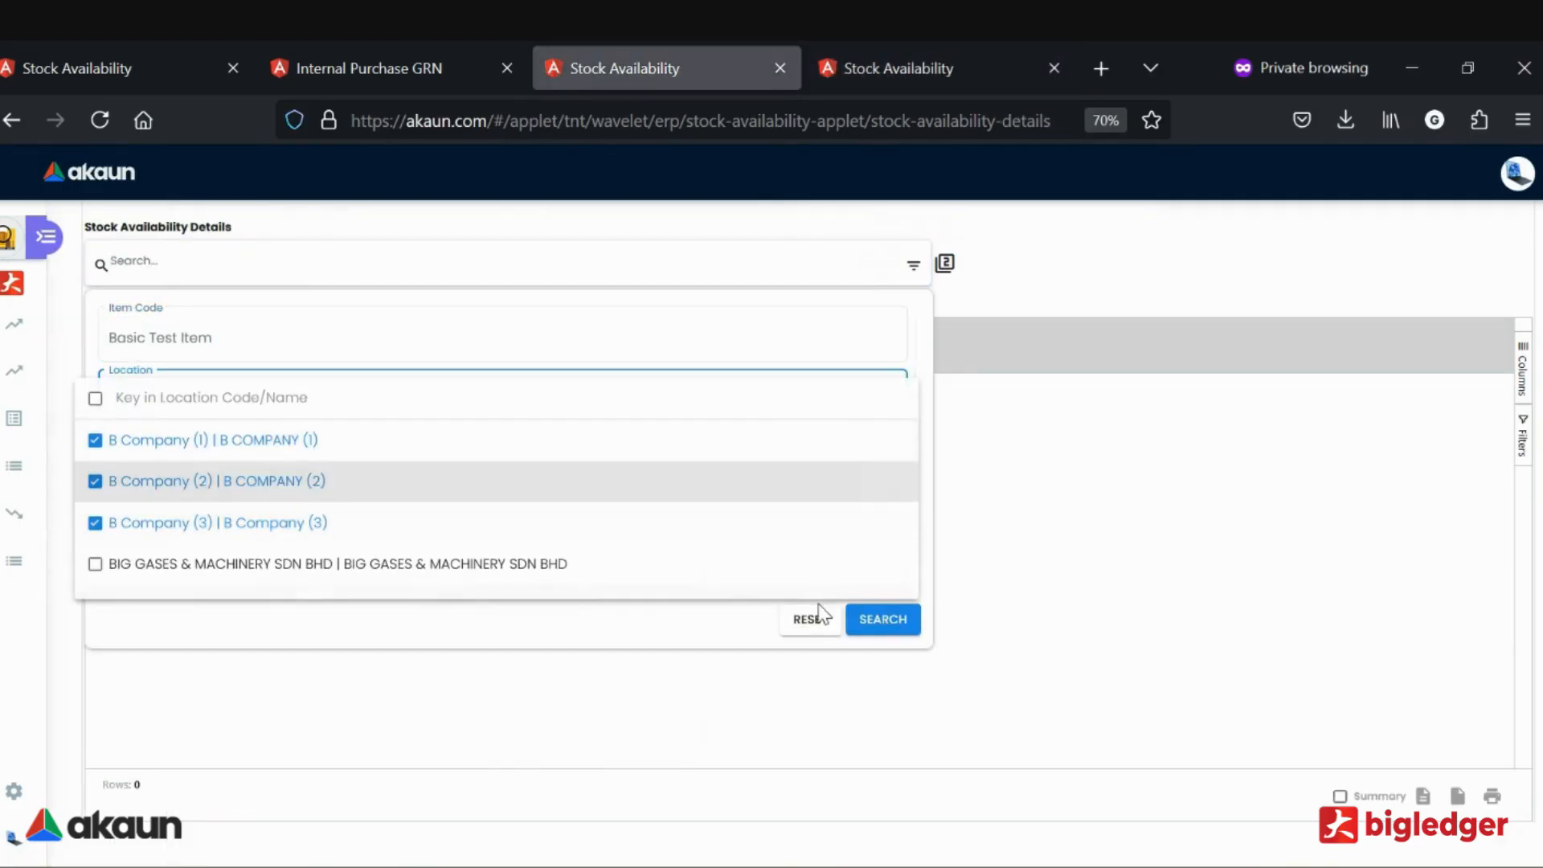
{"action": "scroll", "coordinate": [704, 586], "scroll_direction": "down", "scroll_amount": 1}
{"action": "left_click", "coordinate": [704, 583]}
{"action": "scroll", "coordinate": [466, 522], "scroll_direction": "down", "scroll_amount": 3}
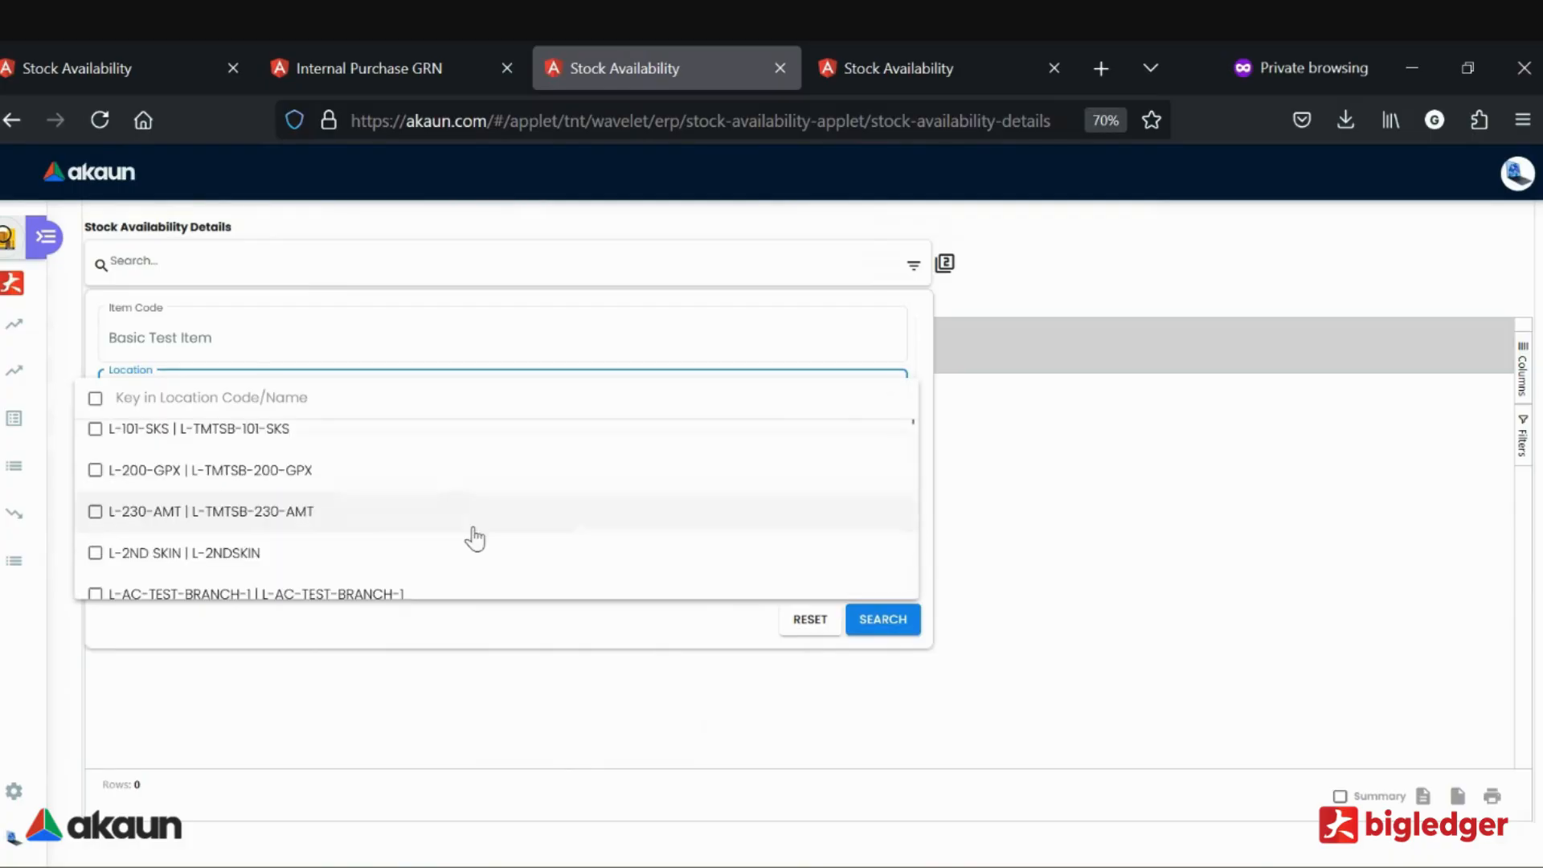
Return to the report and review Basic Test Item's main details, pricing scheme, category and images for B Company (1)
{"action": "left_click", "coordinate": [985, 53]}
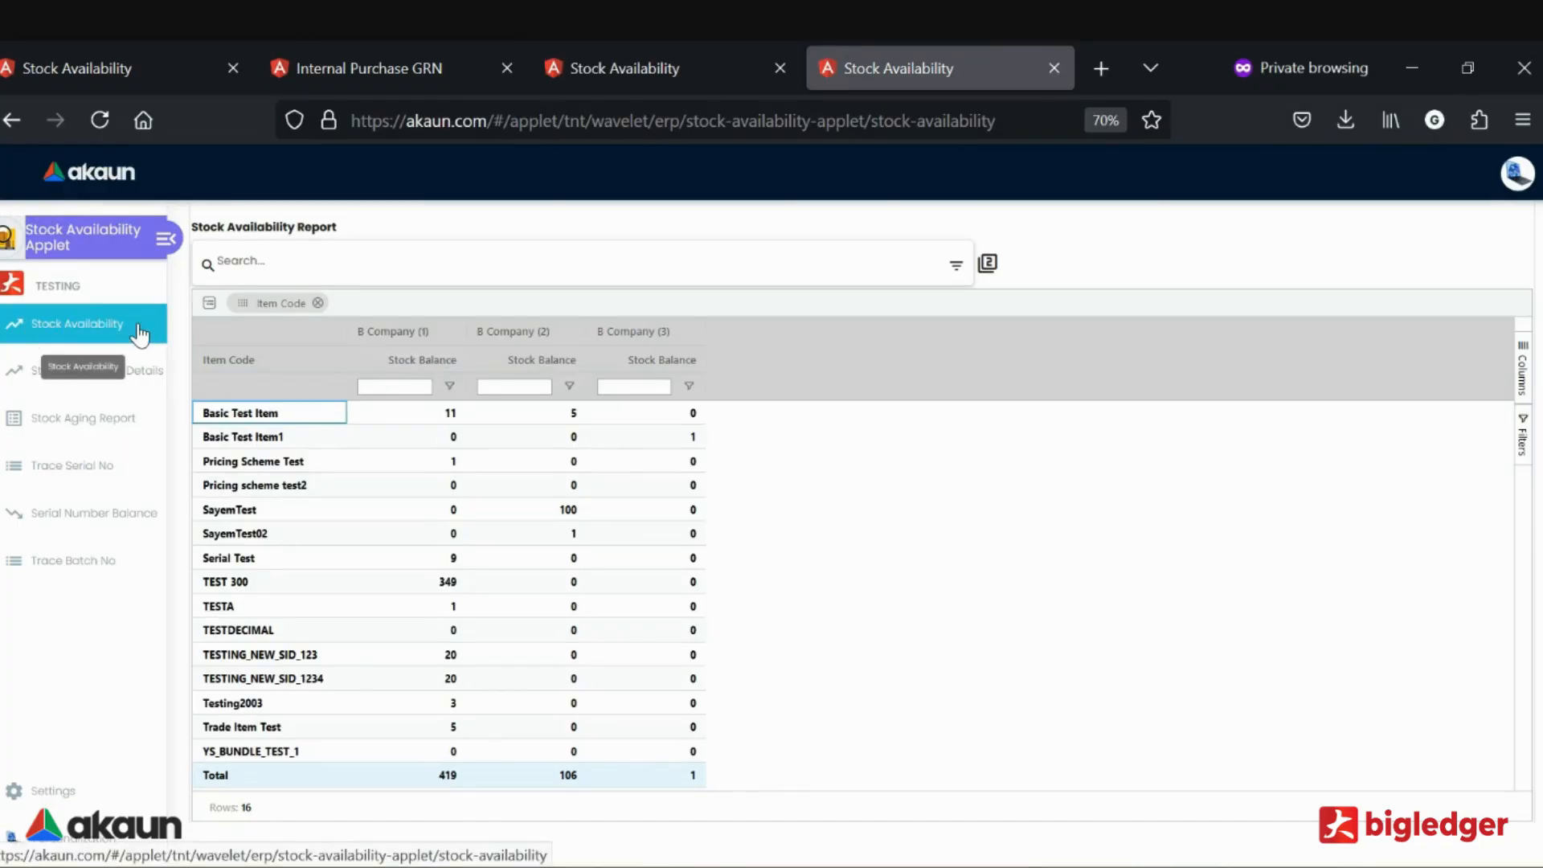
{"action": "left_click", "coordinate": [423, 558]}
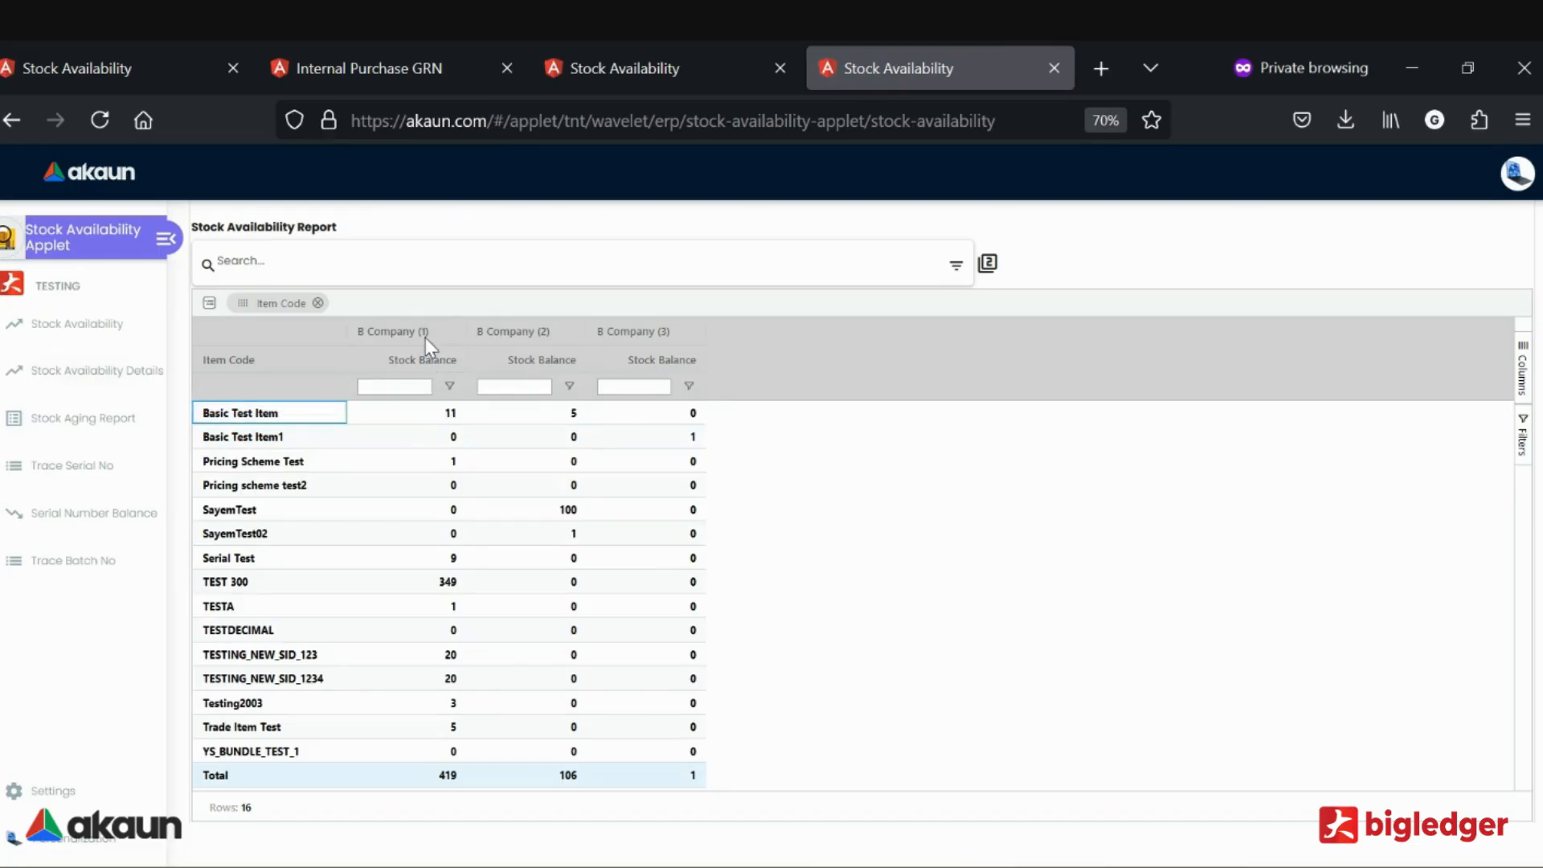
{"action": "left_click", "coordinate": [438, 413]}
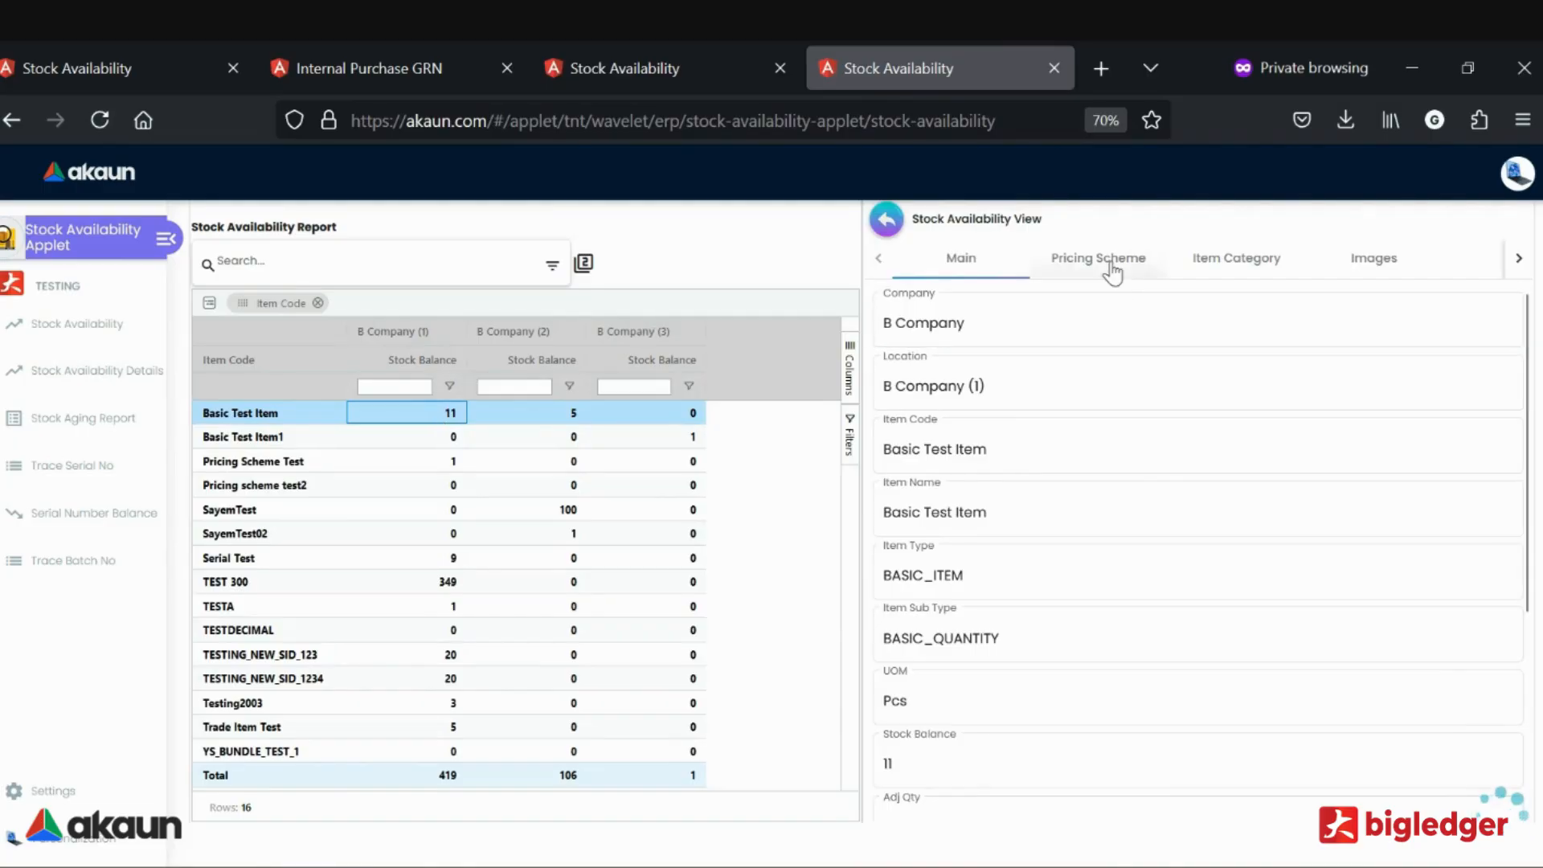
{"action": "scroll", "coordinate": [1073, 459], "scroll_direction": "down", "scroll_amount": 4}
{"action": "scroll", "coordinate": [1074, 461], "scroll_direction": "up", "scroll_amount": 4}
{"action": "left_click", "coordinate": [1149, 276]}
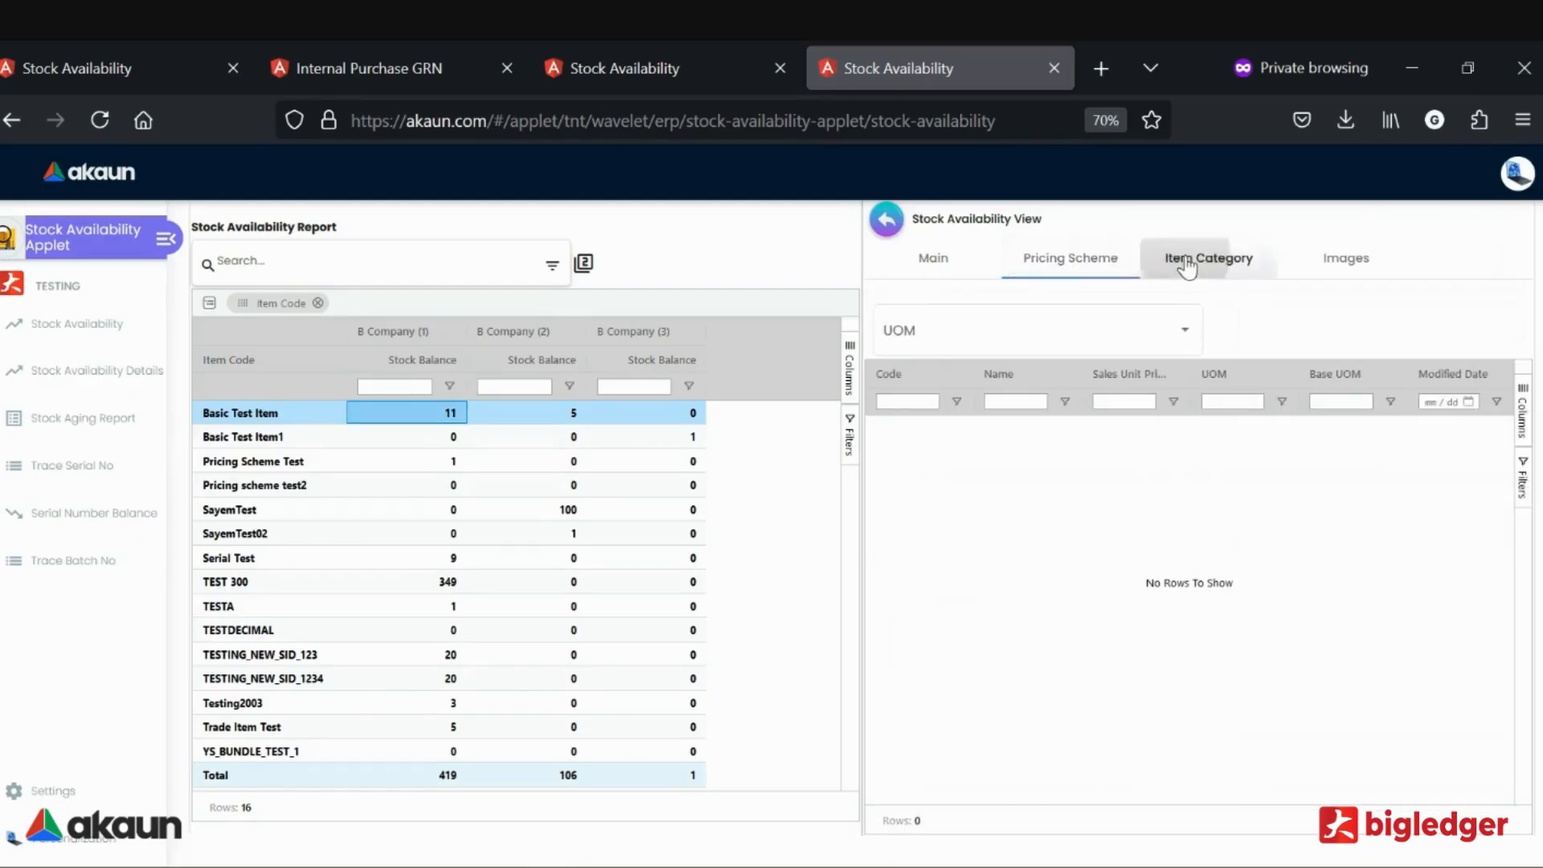
{"action": "left_click", "coordinate": [1187, 265]}
{"action": "left_click", "coordinate": [1376, 263]}
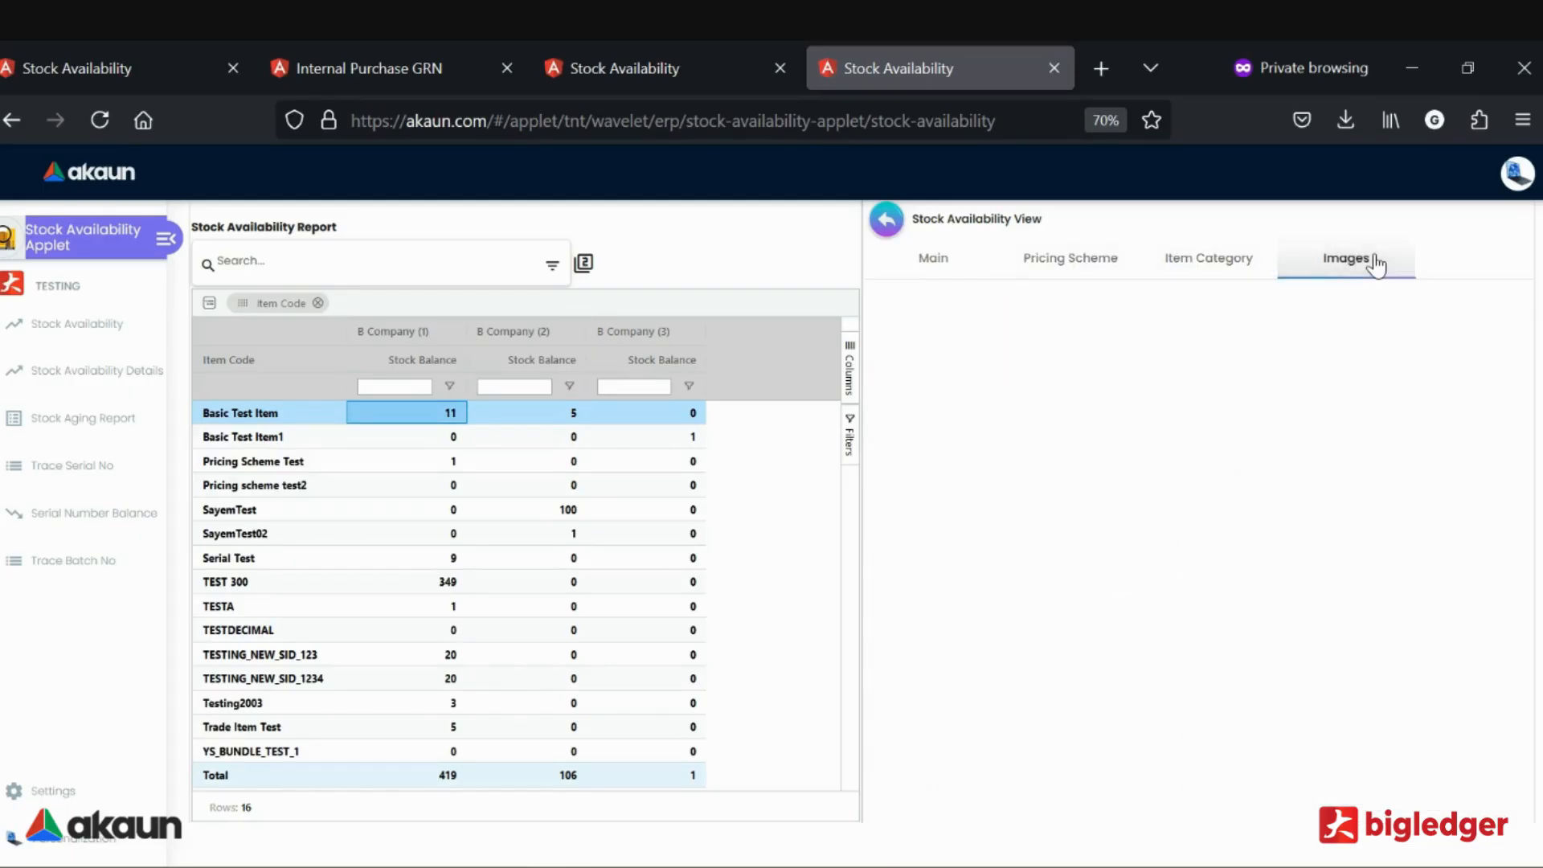
{"action": "left_click", "coordinate": [886, 218]}
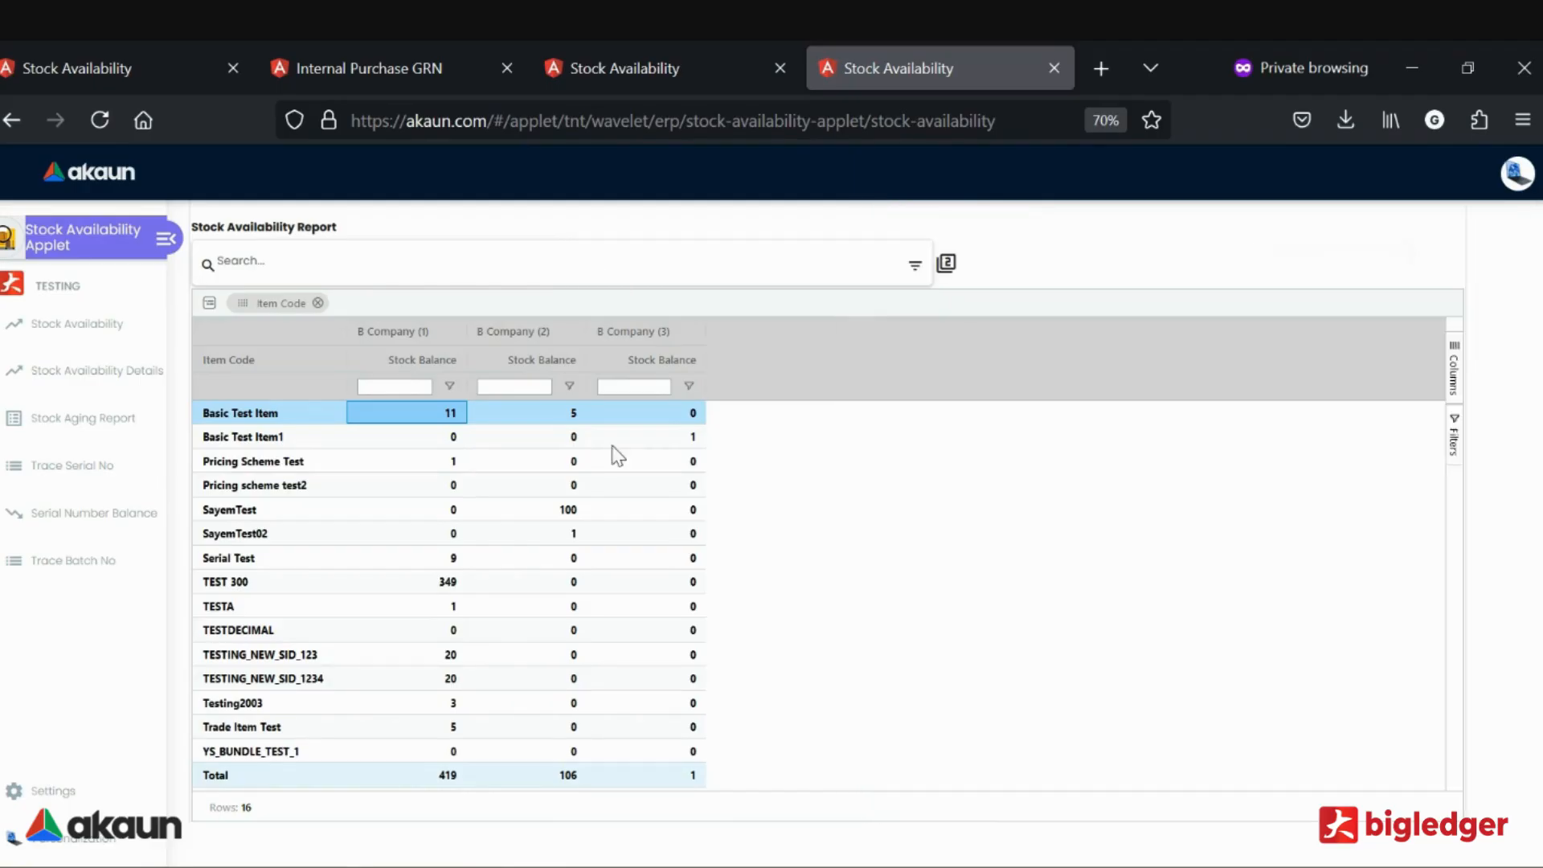
Rerun the Stock Availability Report with the item code filter set to serial
{"action": "left_click", "coordinate": [363, 268]}
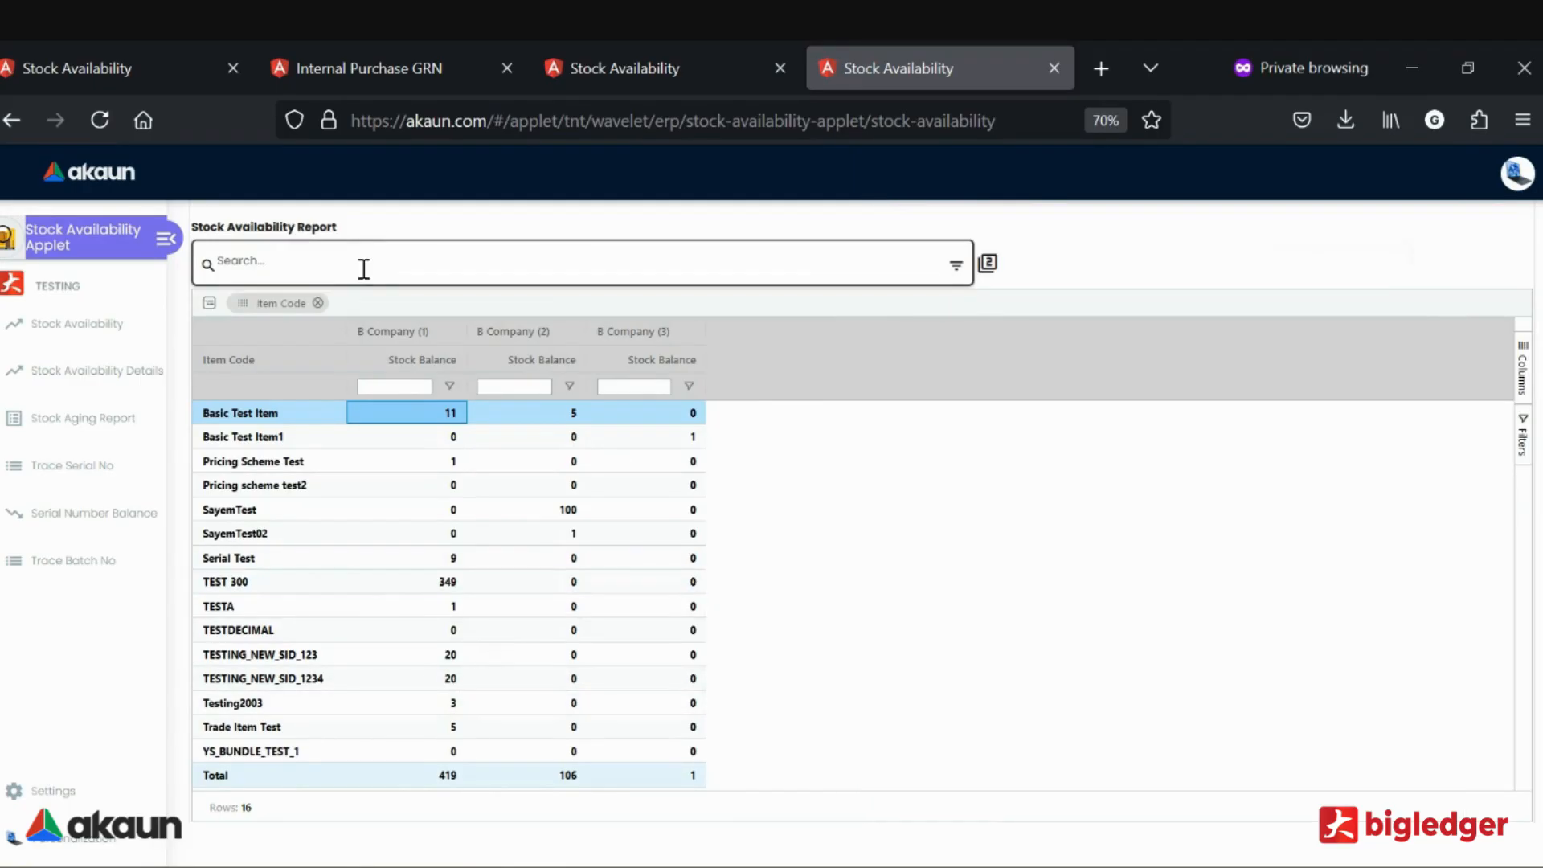
{"action": "left_click", "coordinate": [475, 330]}
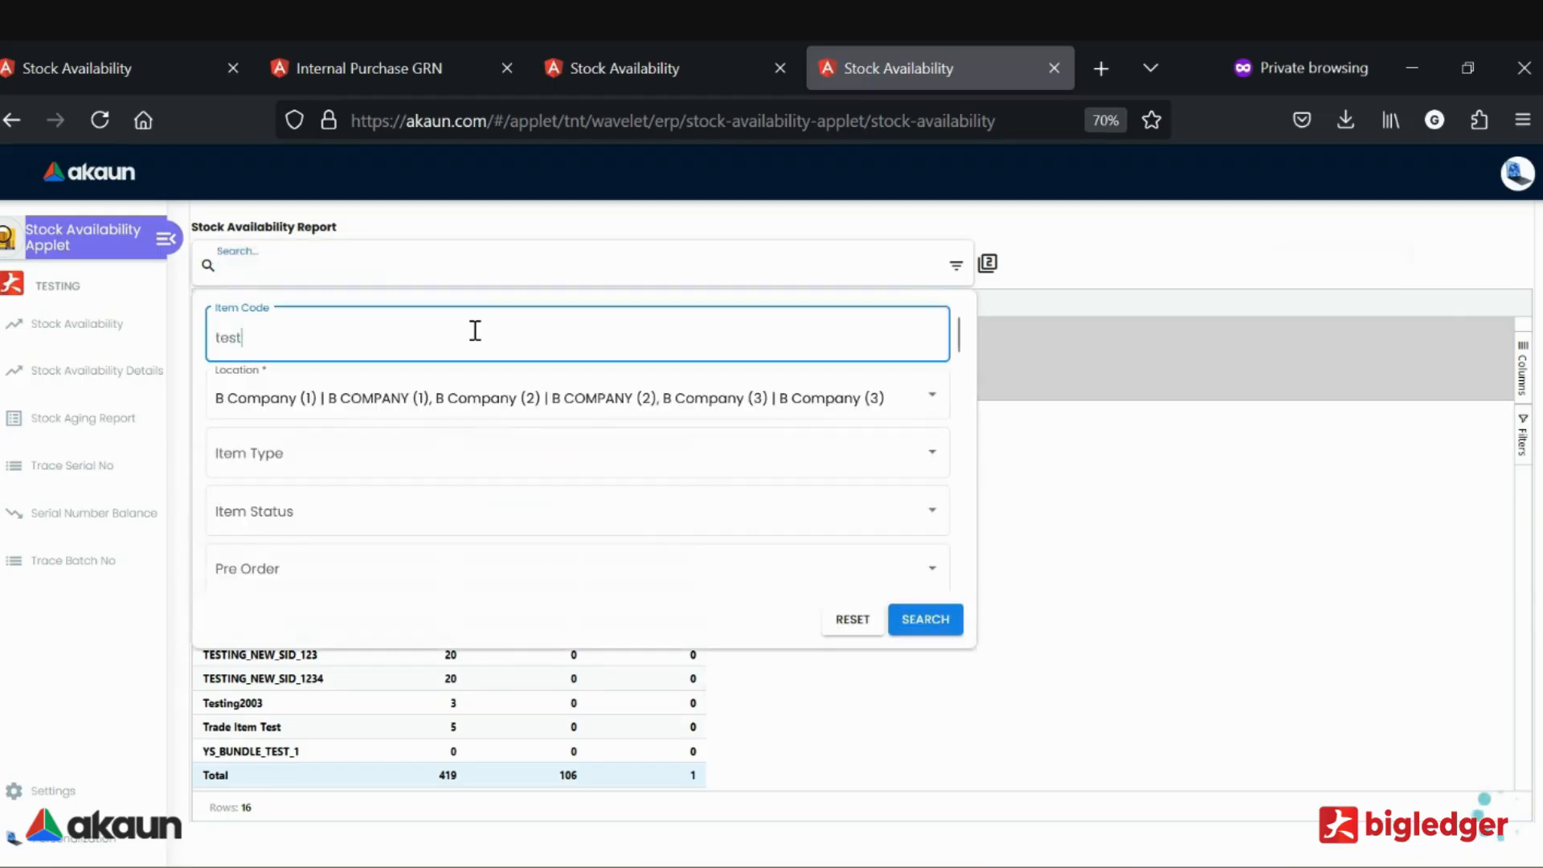
{"action": "type", "text": "serial"}
{"action": "key", "text": "Return"}
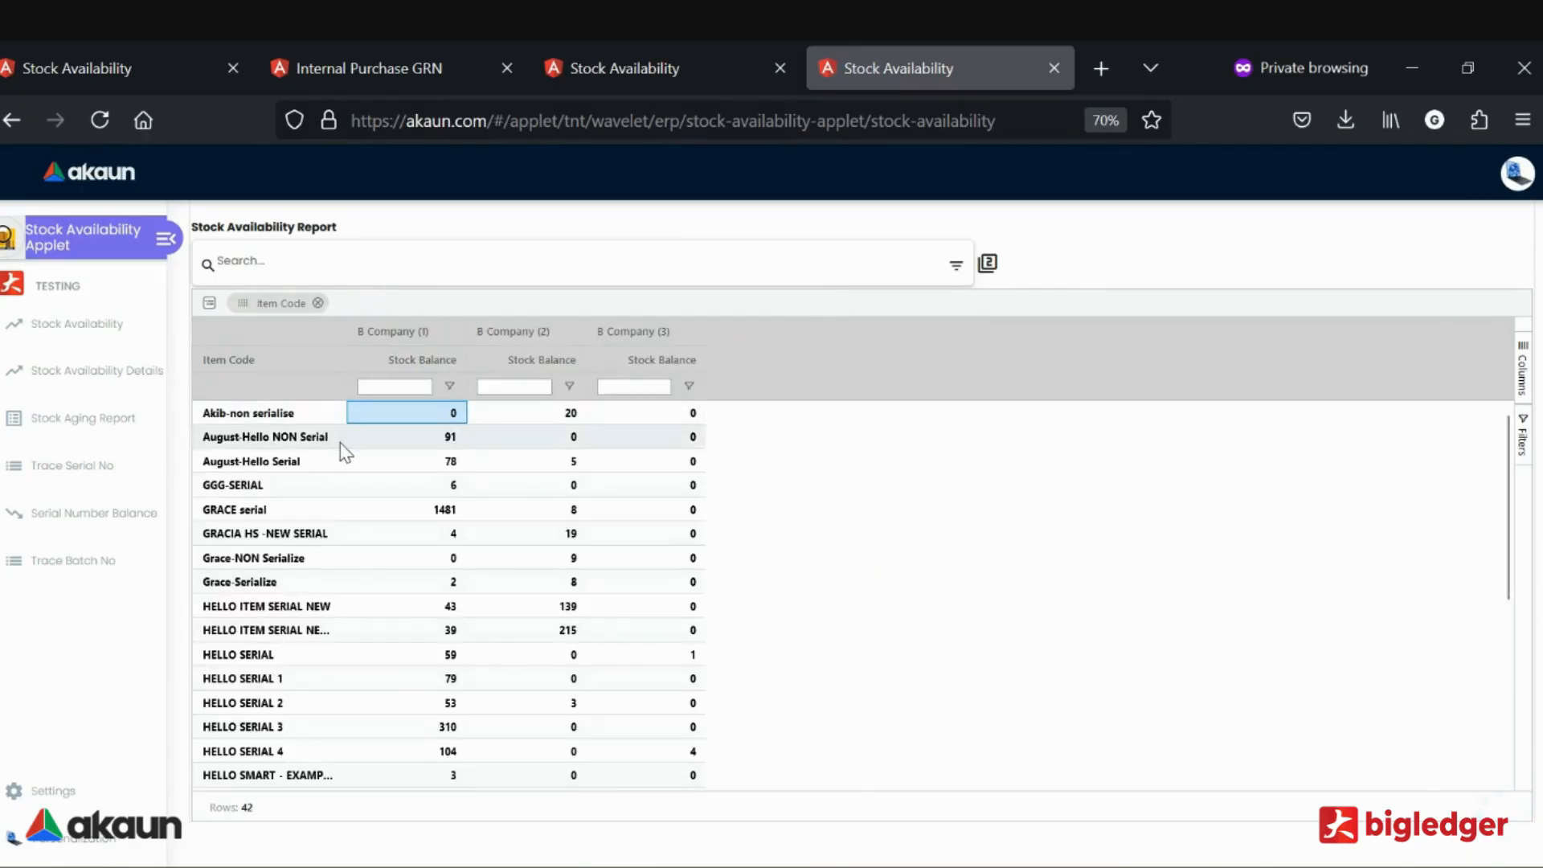
Open the B Company (1) stock balance of August-Hello Serial and view its serial numbers
{"action": "left_click", "coordinate": [450, 464]}
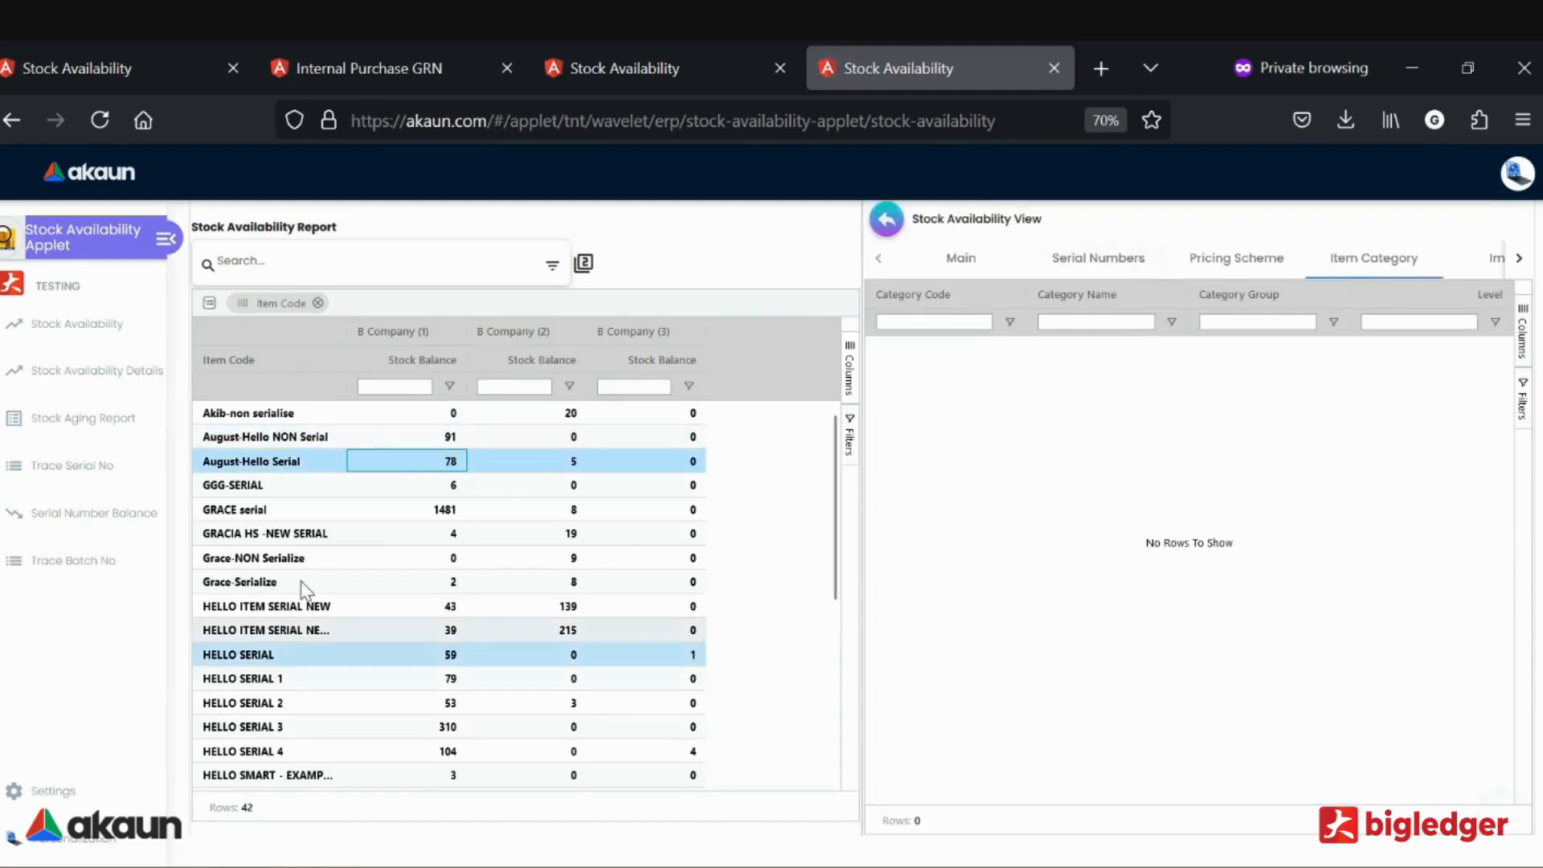
{"action": "left_click", "coordinate": [1125, 260]}
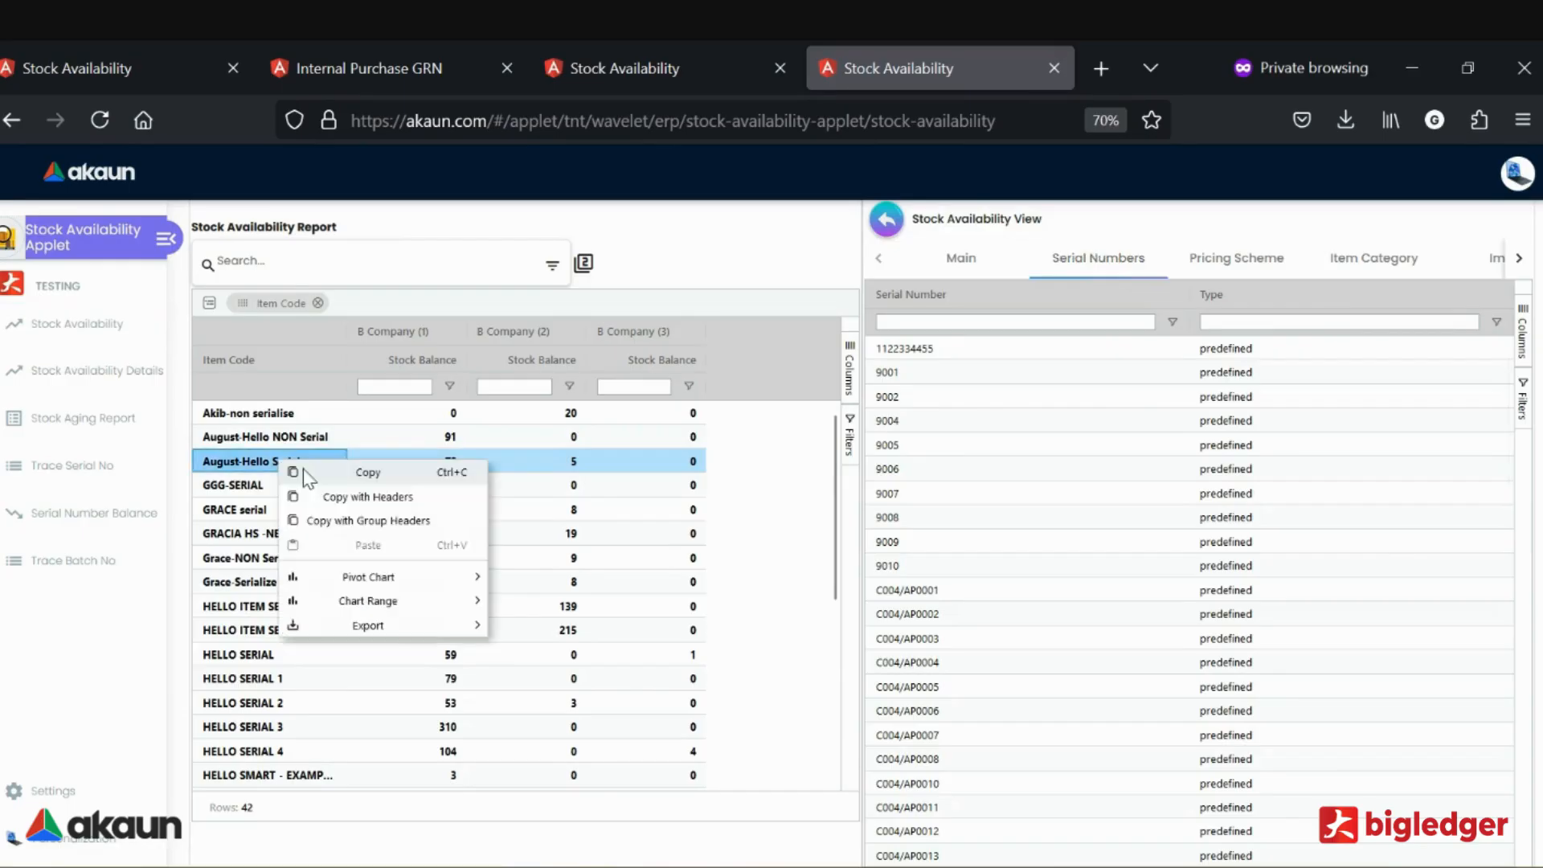
Switch to Stock Availability Details and search it with August-Hello Serial as the item code, with the applet's navigation expanded
{"action": "left_click", "coordinate": [641, 50]}
{"action": "triple_click", "coordinate": [333, 343]}
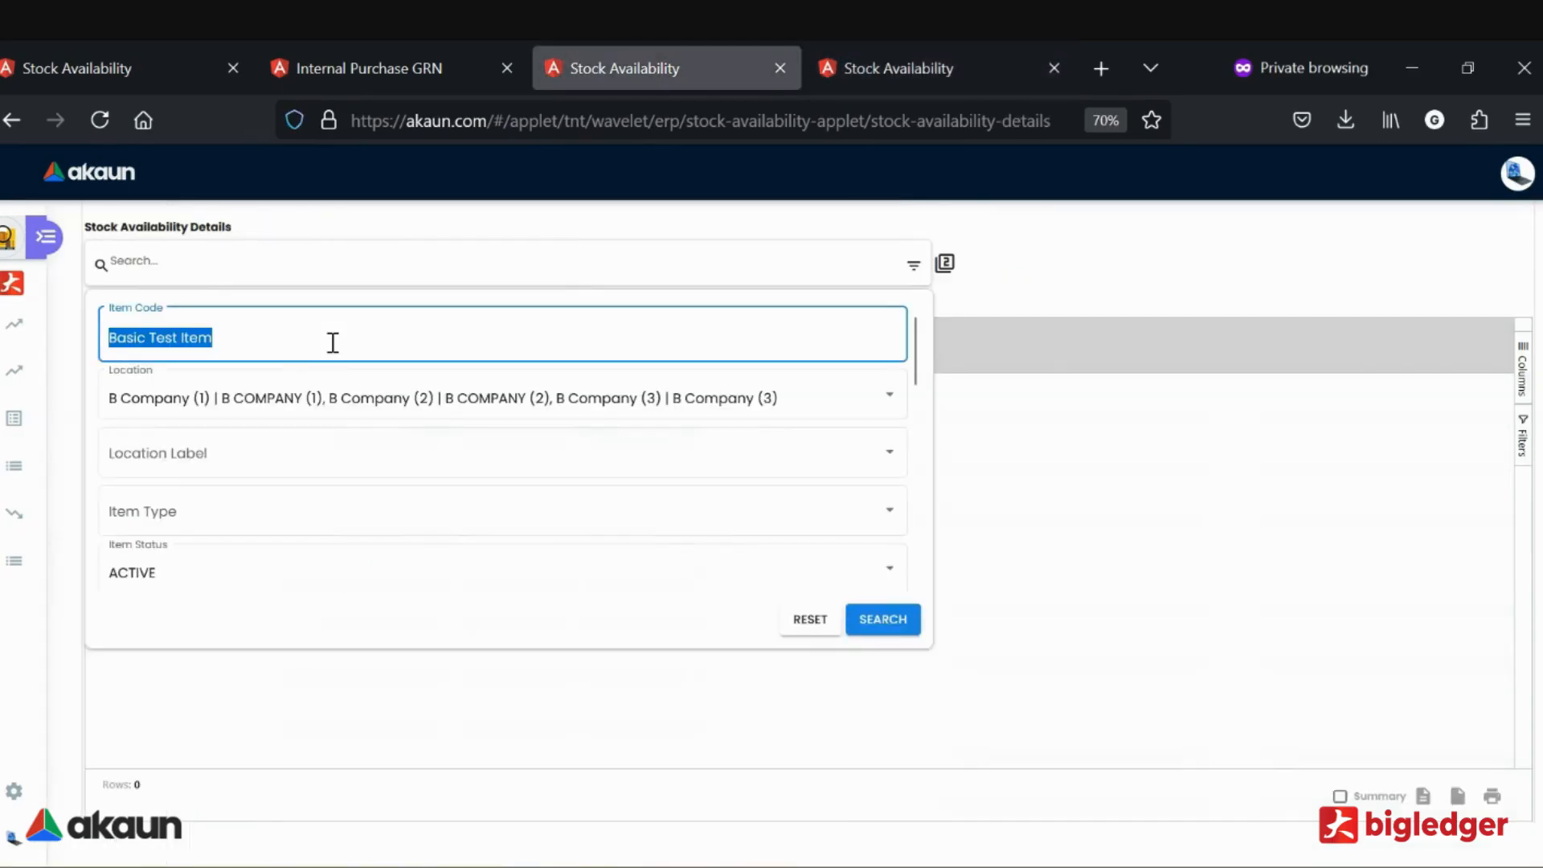
{"action": "key", "text": "ctrl+v"}
{"action": "left_click", "coordinate": [877, 625]}
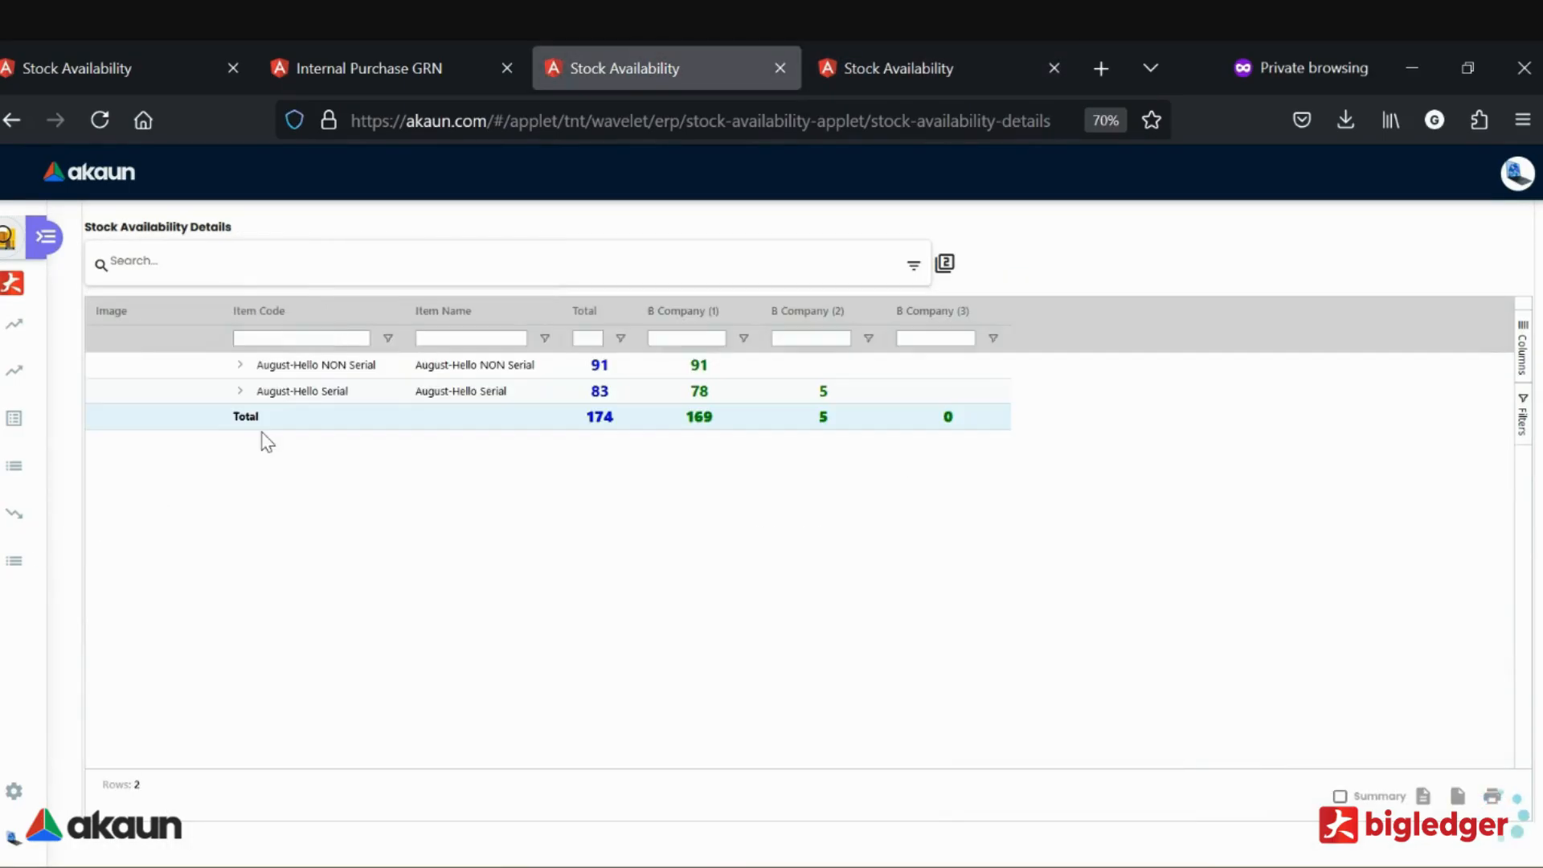
{"action": "left_click", "coordinate": [46, 236]}
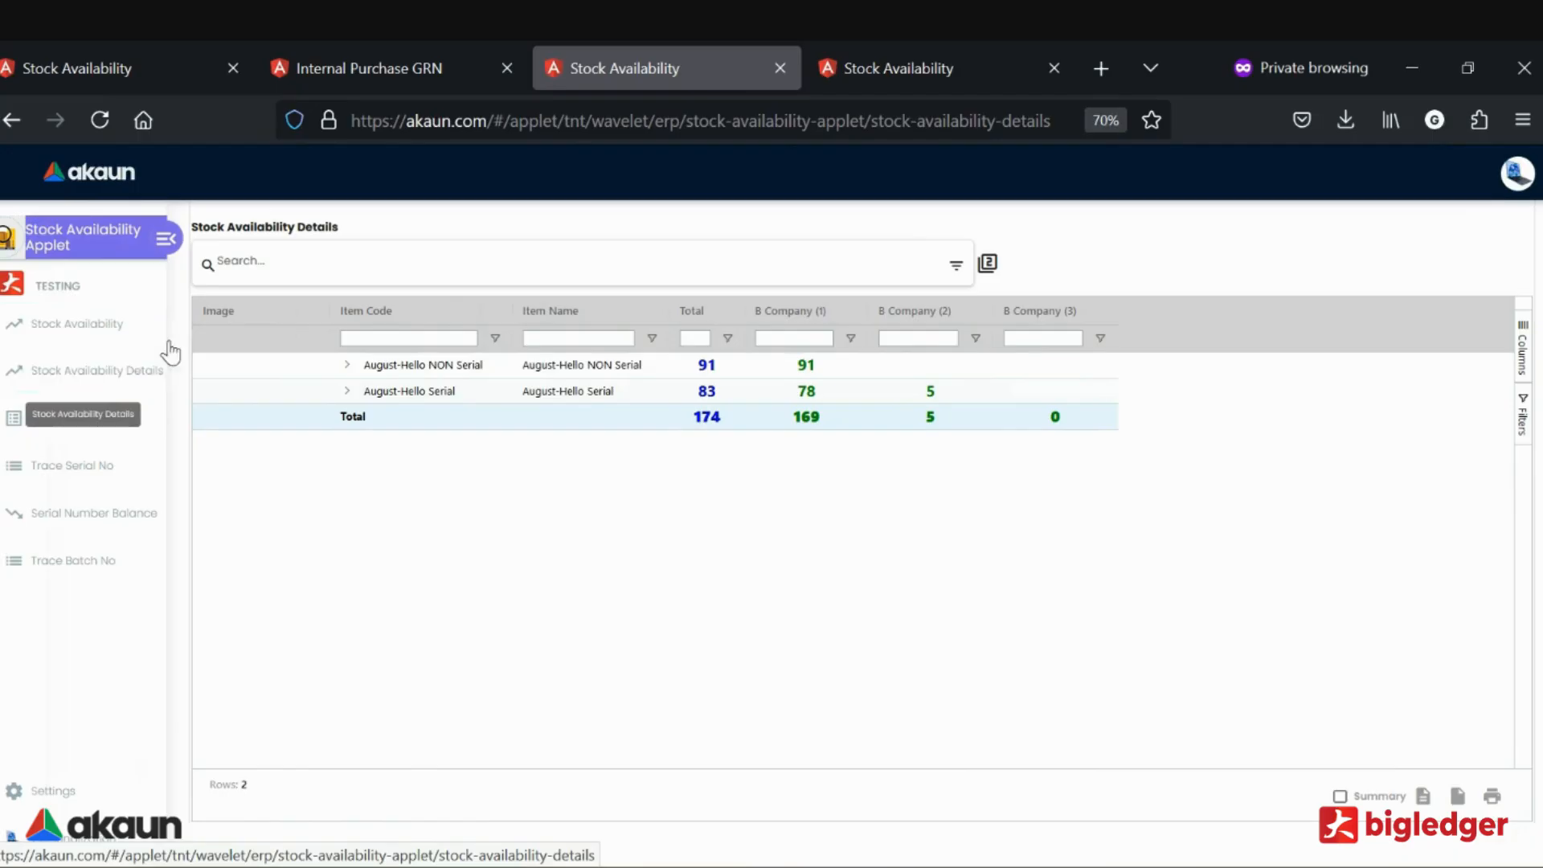
Keep only HIDE_ZERO_BALANCE selected in the optional filter settings and rerun the Stock Availability Details search
{"action": "left_click", "coordinate": [953, 269]}
{"action": "scroll", "coordinate": [583, 465], "scroll_direction": "down", "scroll_amount": 5}
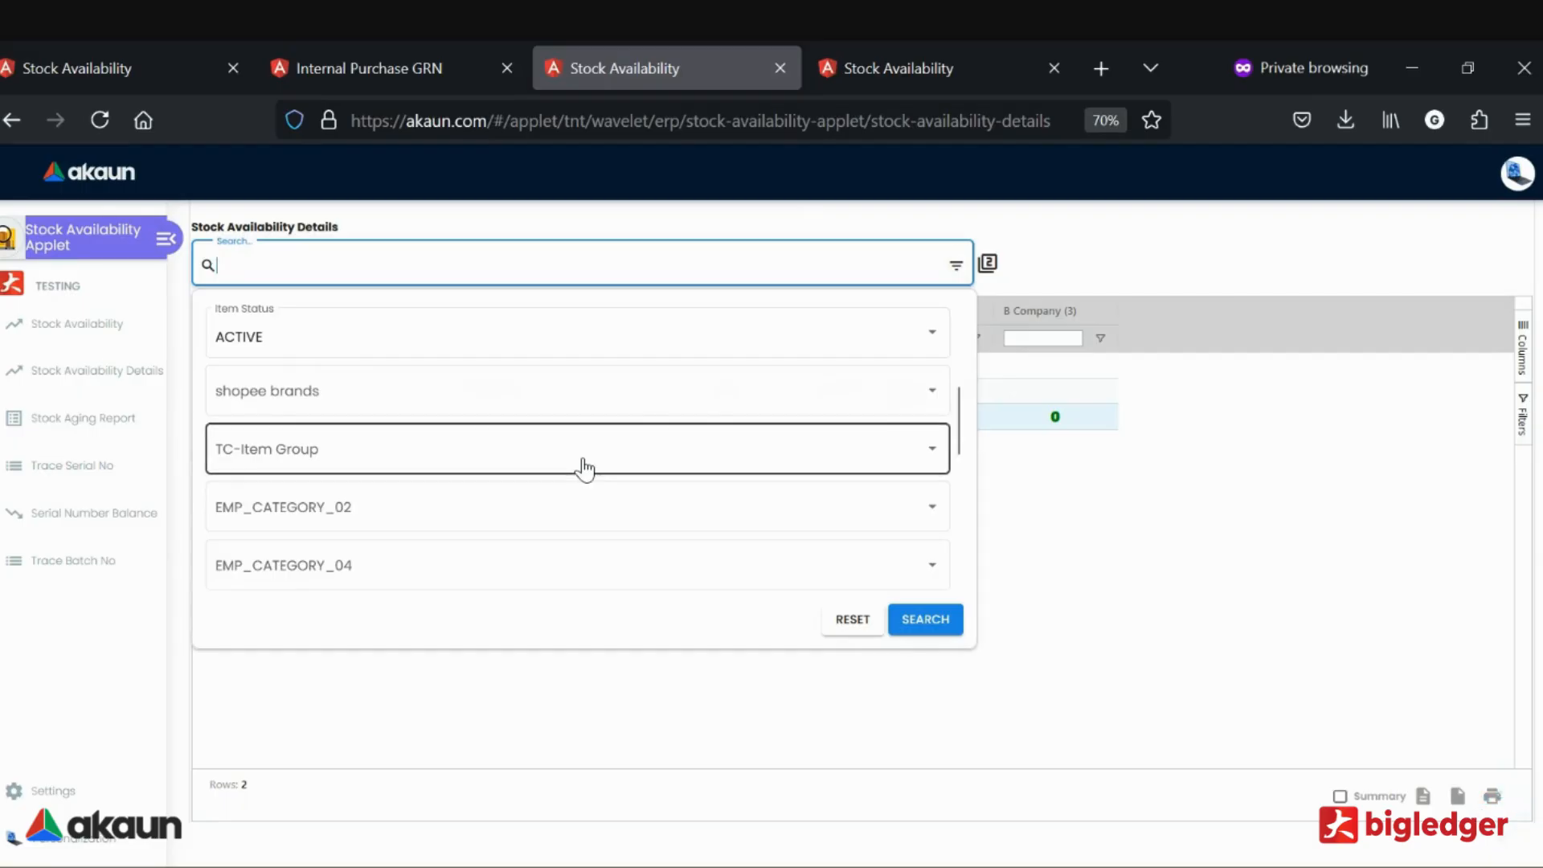
{"action": "scroll", "coordinate": [584, 468], "scroll_direction": "down", "scroll_amount": 5}
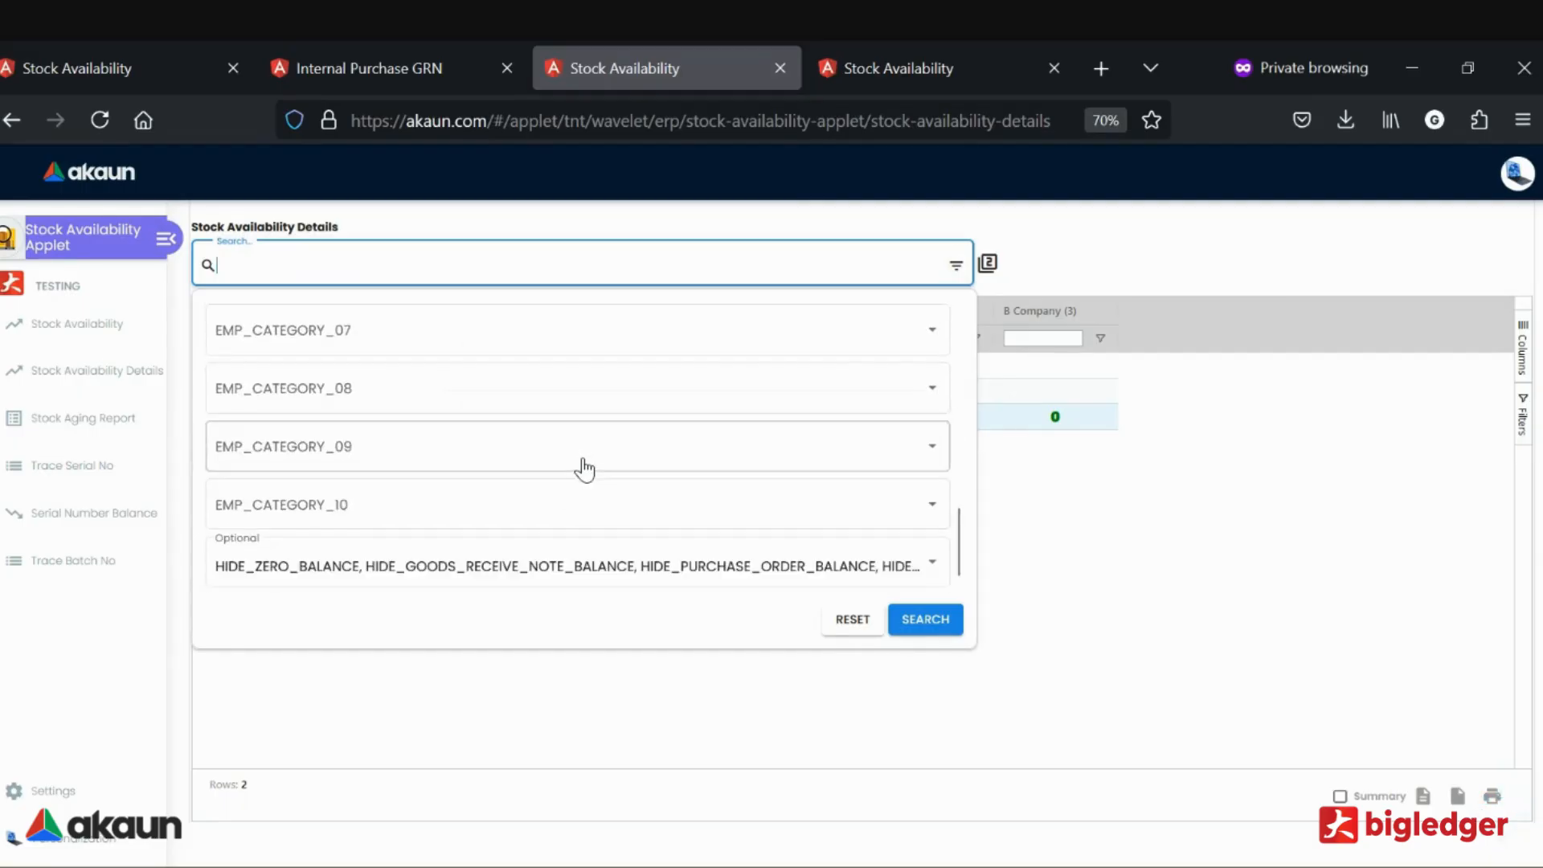
{"action": "left_click", "coordinate": [490, 558]}
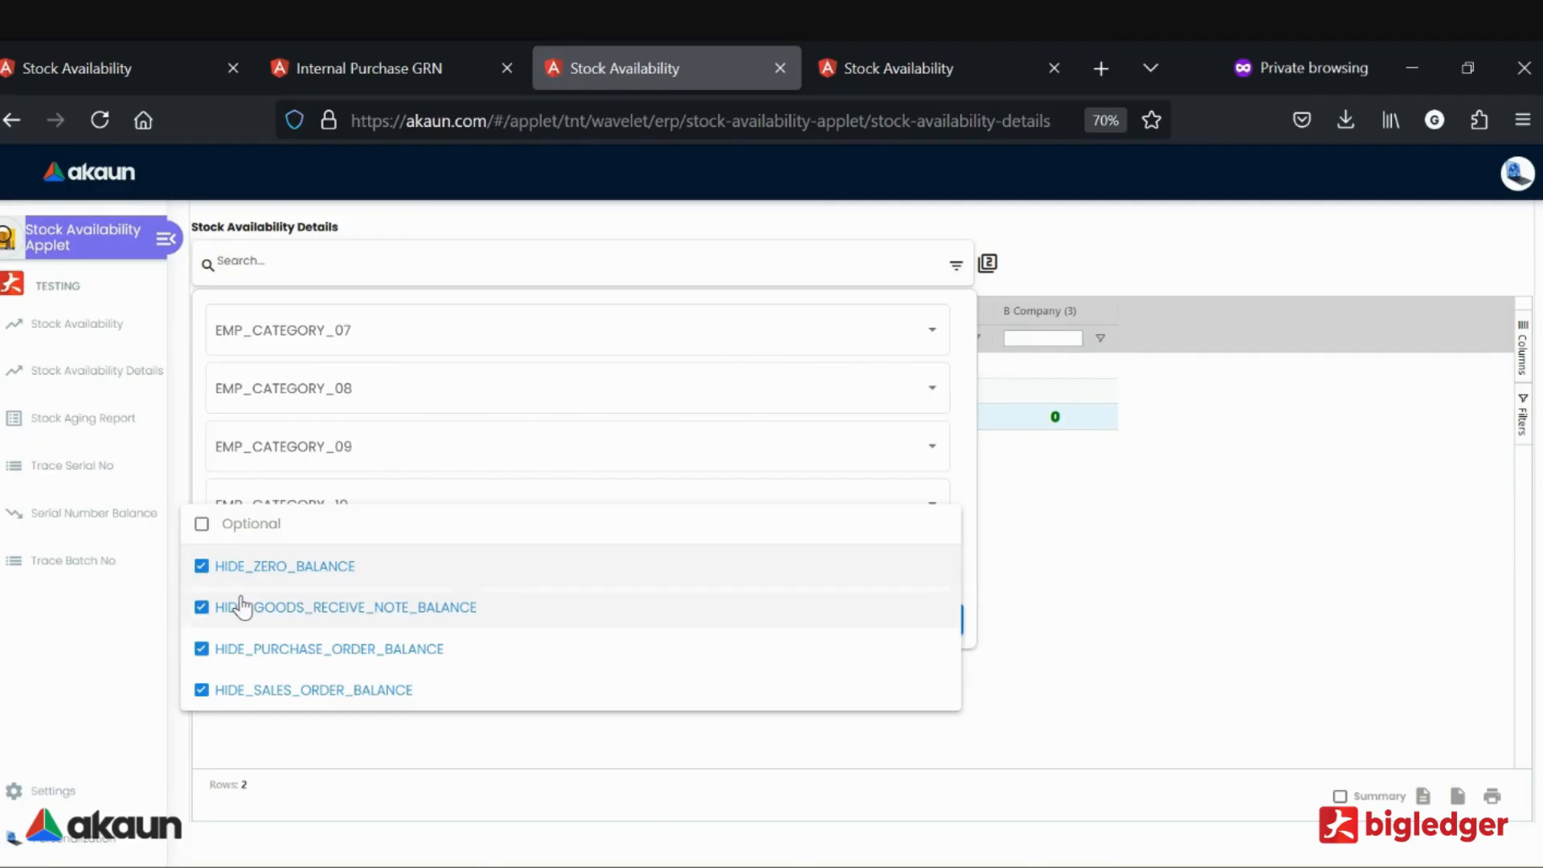
{"action": "left_click", "coordinate": [257, 571]}
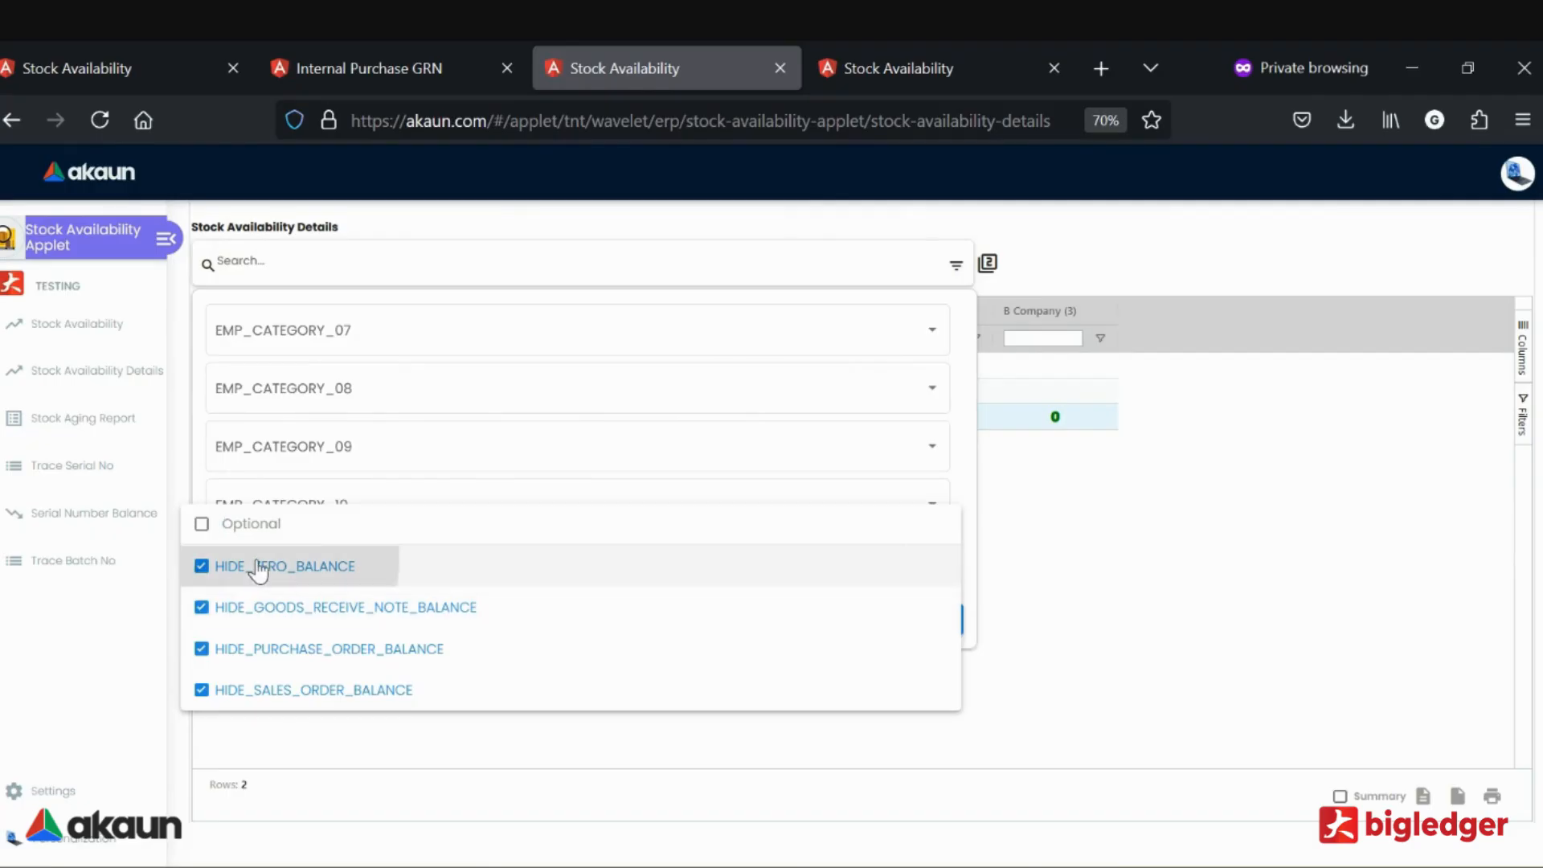
{"action": "left_click", "coordinate": [337, 689]}
{"action": "left_click", "coordinate": [330, 650]}
{"action": "left_click", "coordinate": [337, 604]}
{"action": "left_click", "coordinate": [341, 569]}
{"action": "left_click", "coordinate": [416, 724]}
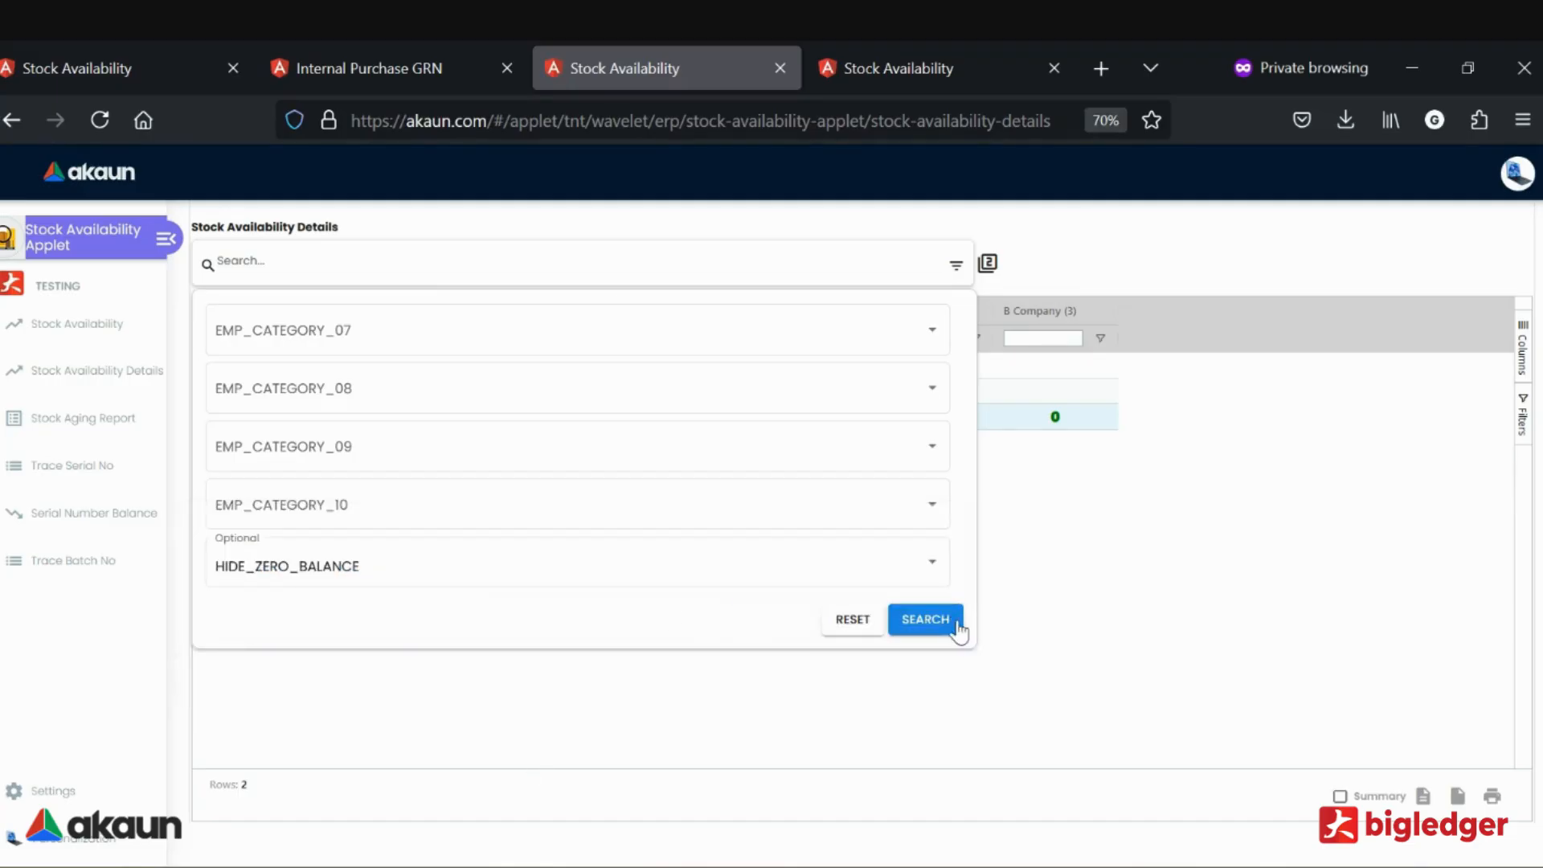
{"action": "left_click", "coordinate": [947, 624]}
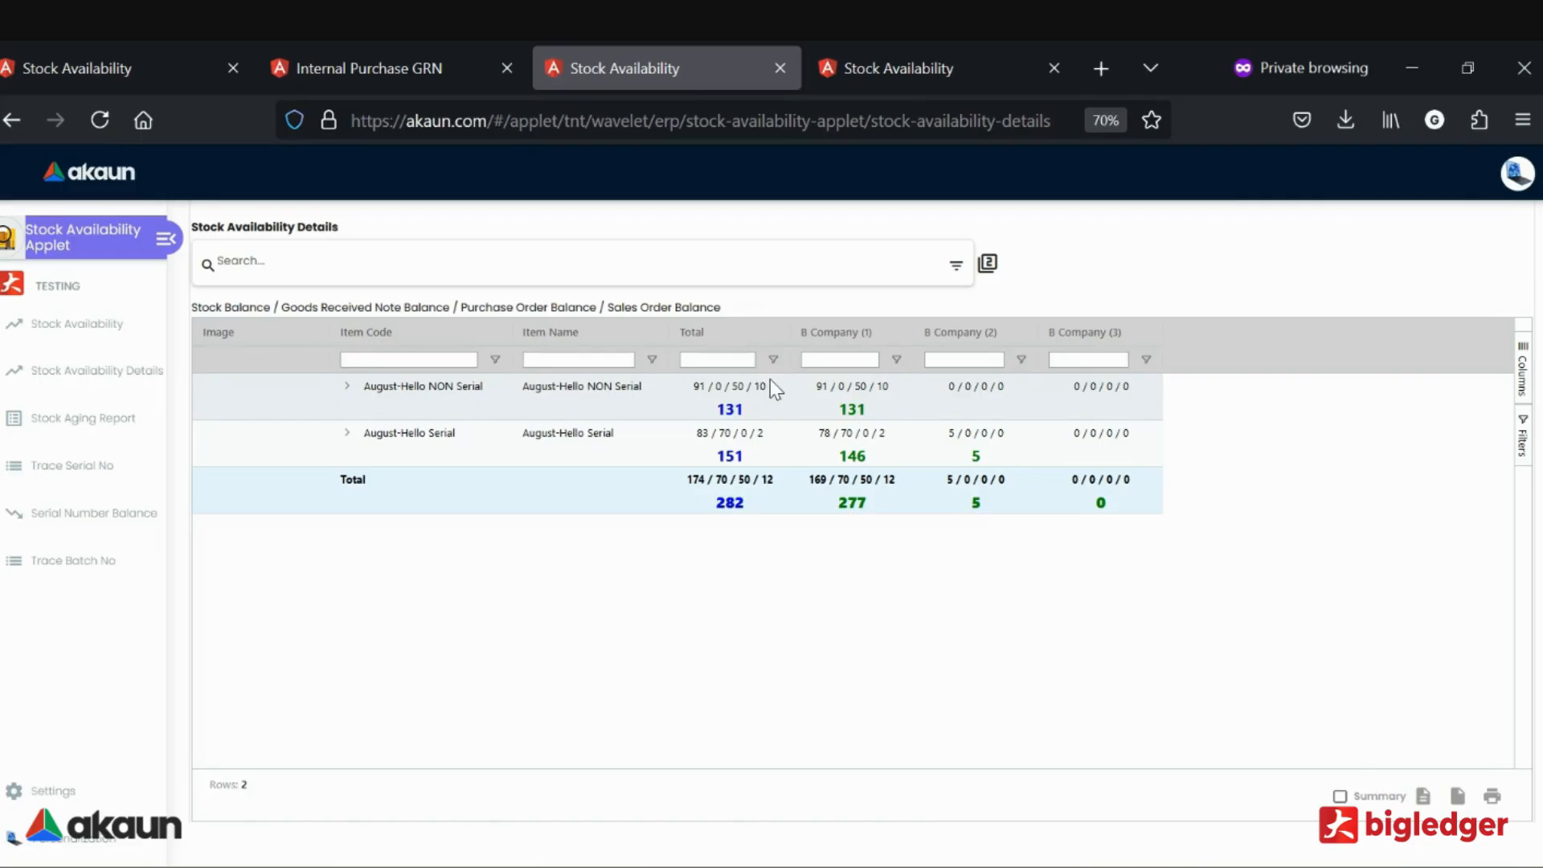
Open the B Company (1) balance of August-Hello NON Serial and view its stock movement alongside the location balances
{"action": "left_click", "coordinate": [728, 412]}
{"action": "double_click", "coordinate": [854, 422]}
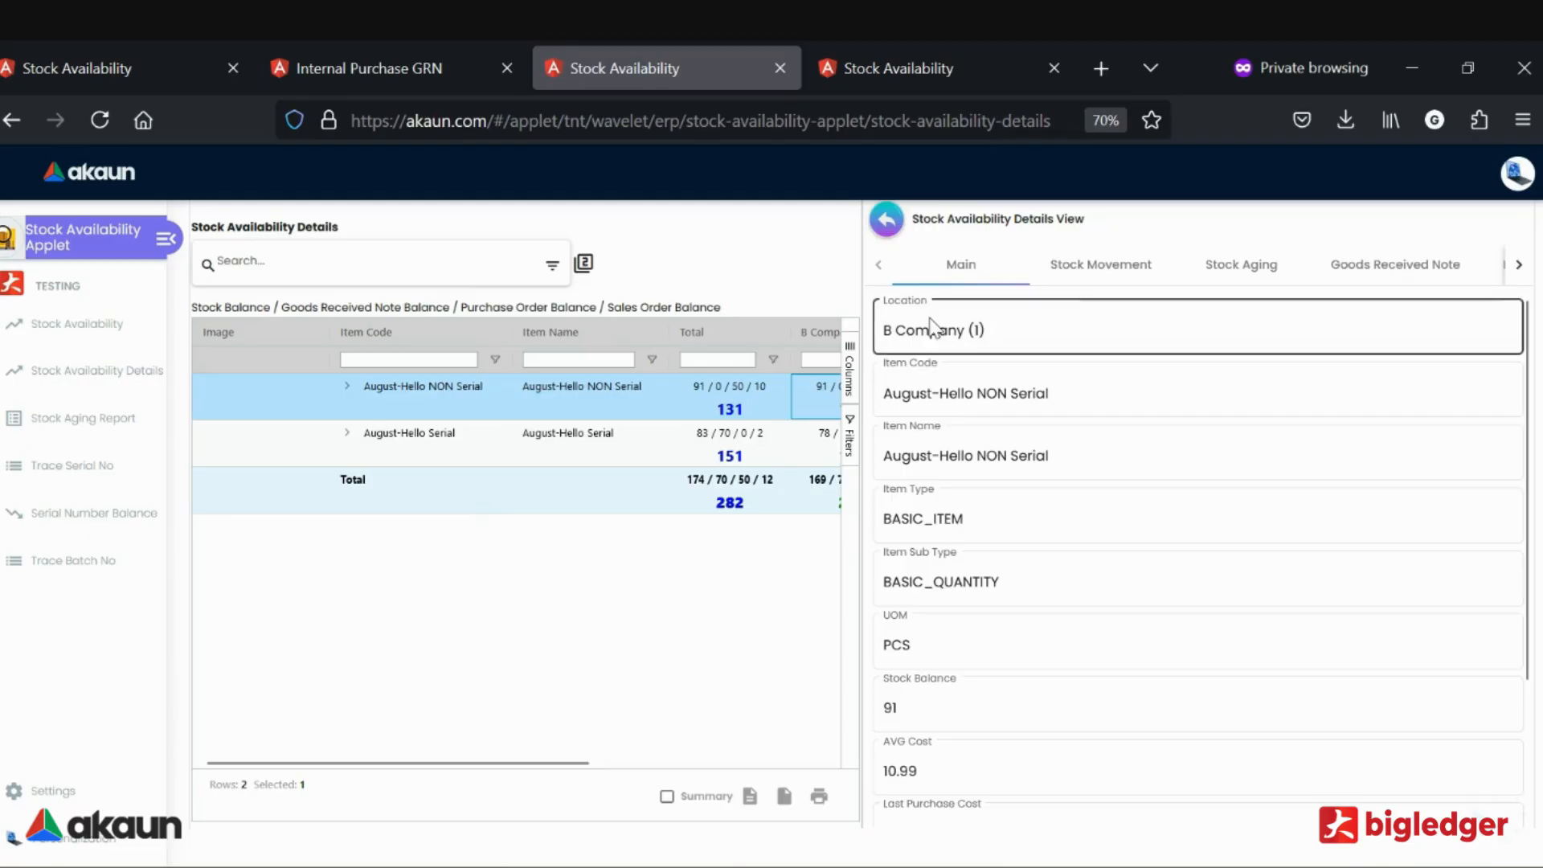
{"action": "left_click", "coordinate": [1073, 277]}
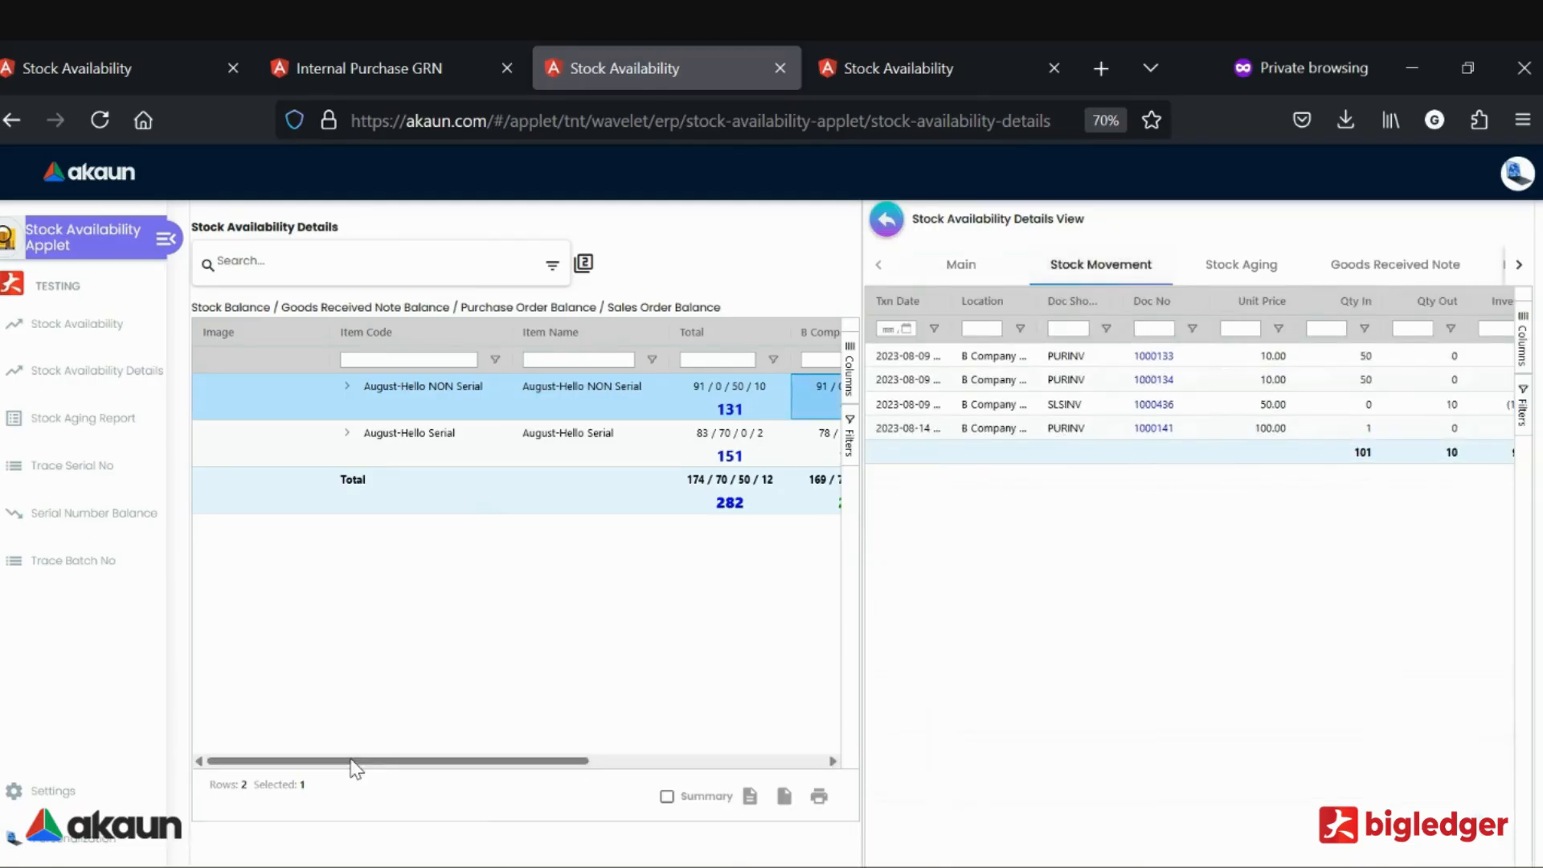
{"action": "left_click_drag", "start_coordinate": [355, 764], "coordinate": [593, 764]}
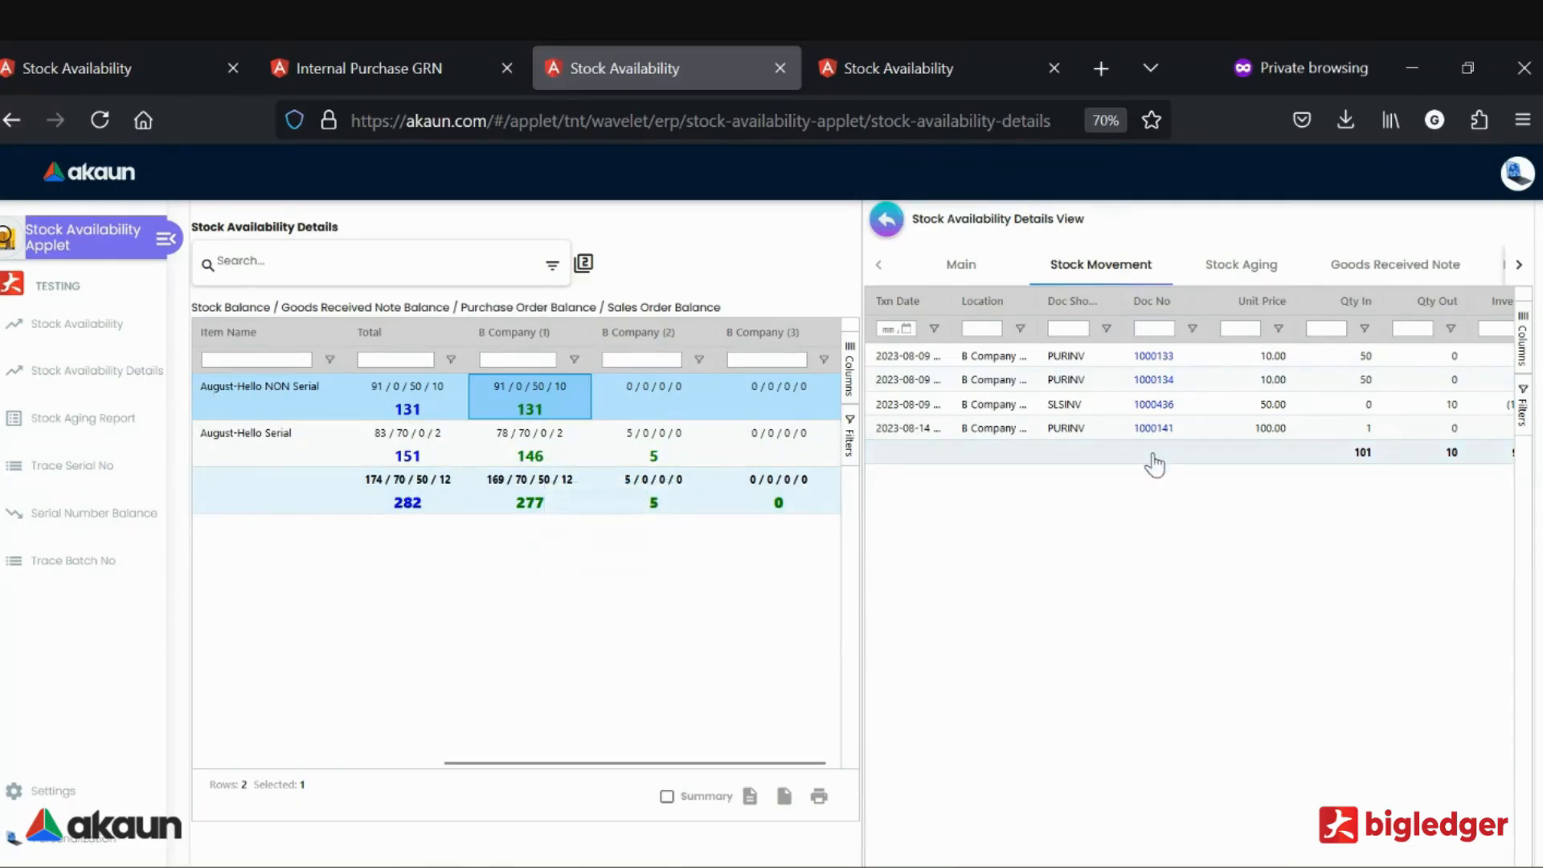
Review the stock aging, goods received note, purchase order and sales order records of August-Hello NON Serial
{"action": "left_click", "coordinate": [1237, 267]}
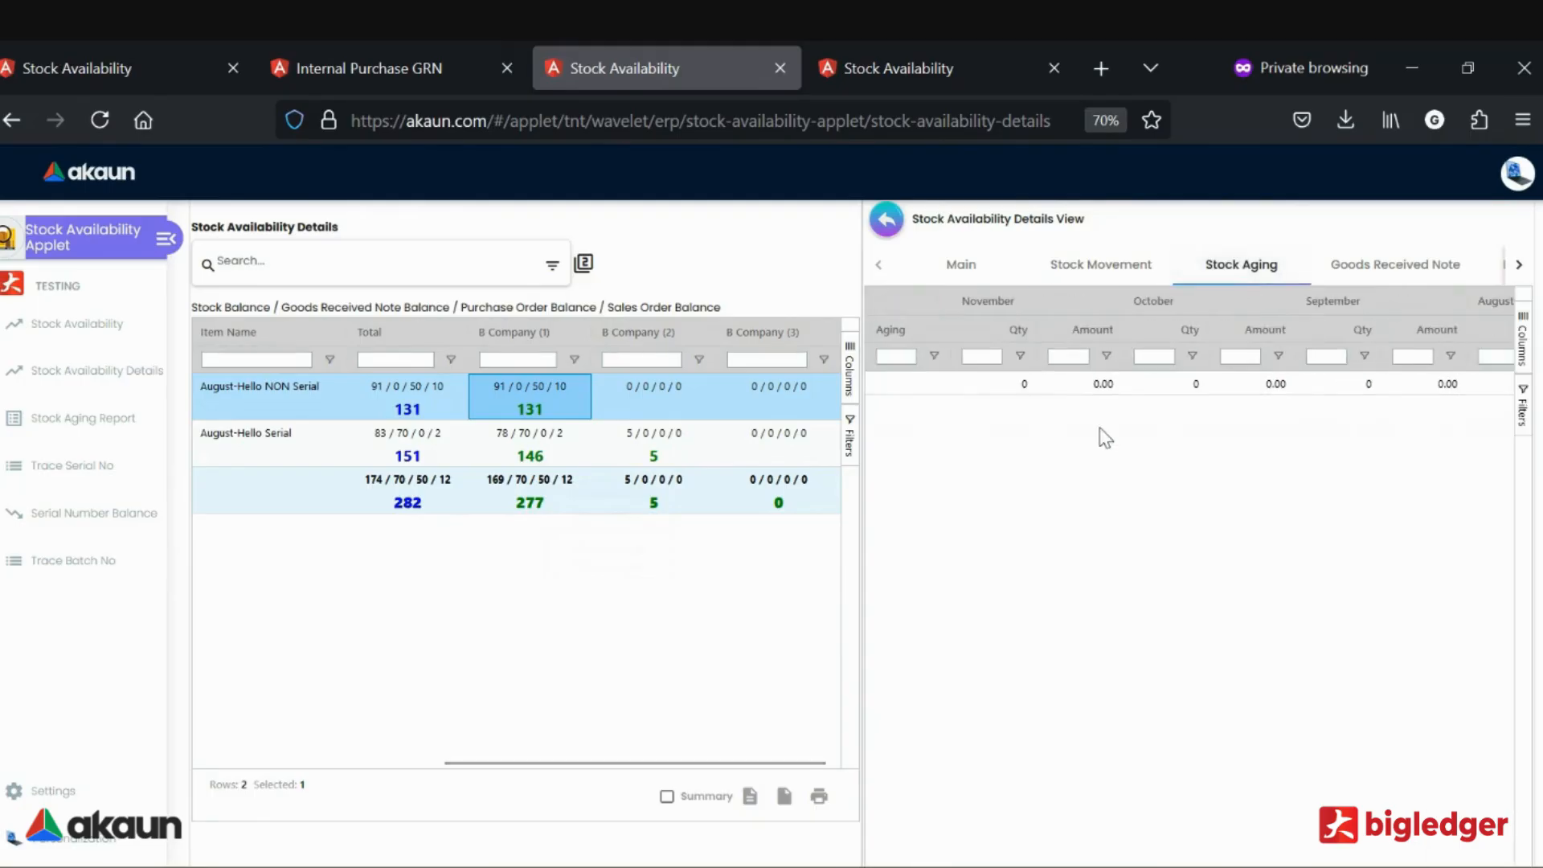
{"action": "left_click", "coordinate": [1366, 271]}
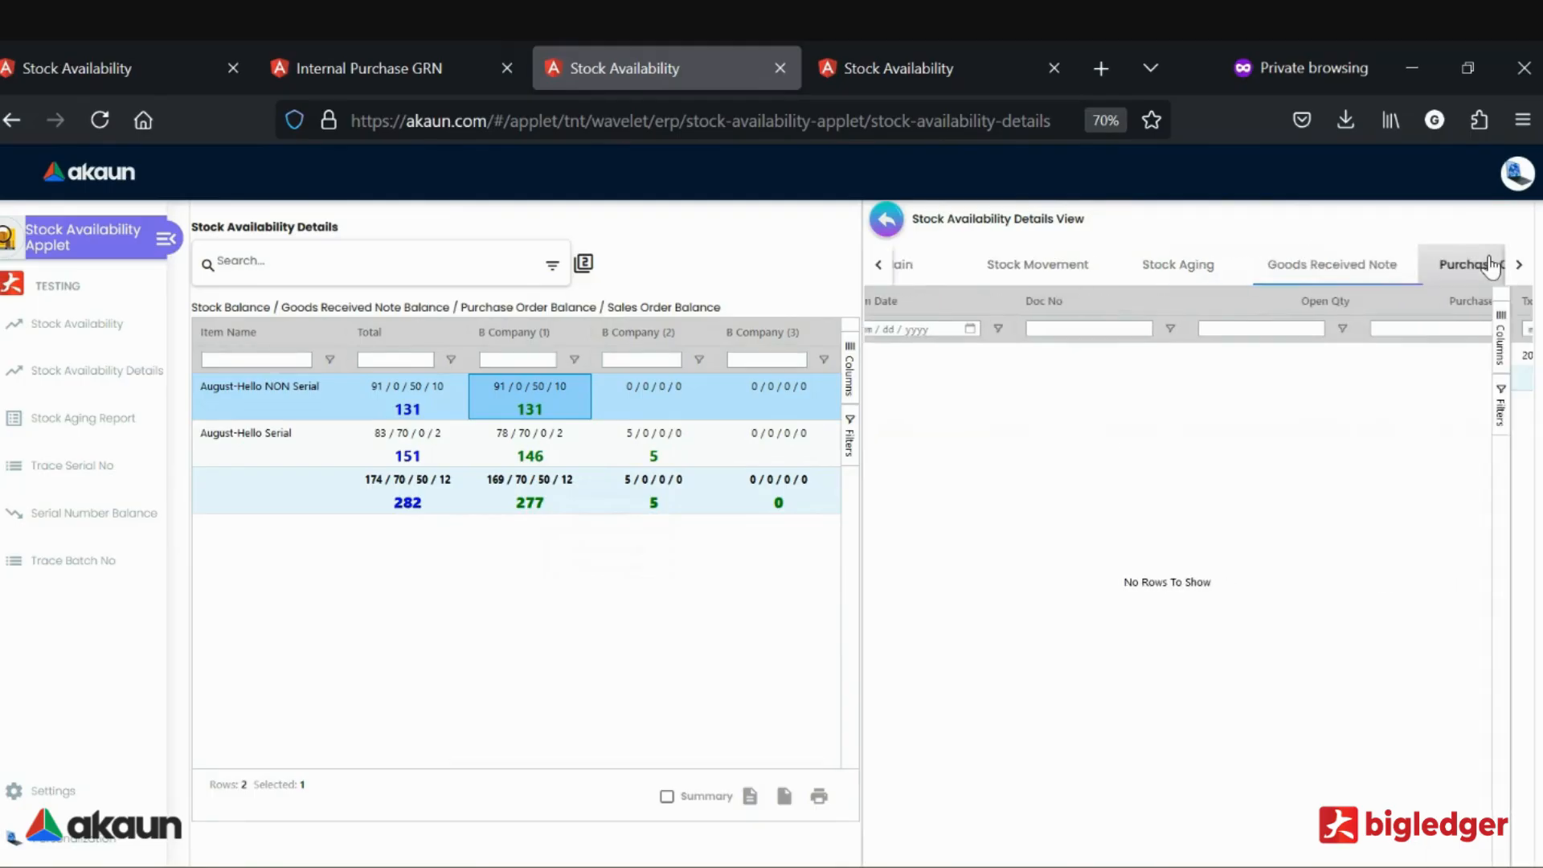
{"action": "left_click", "coordinate": [1486, 264]}
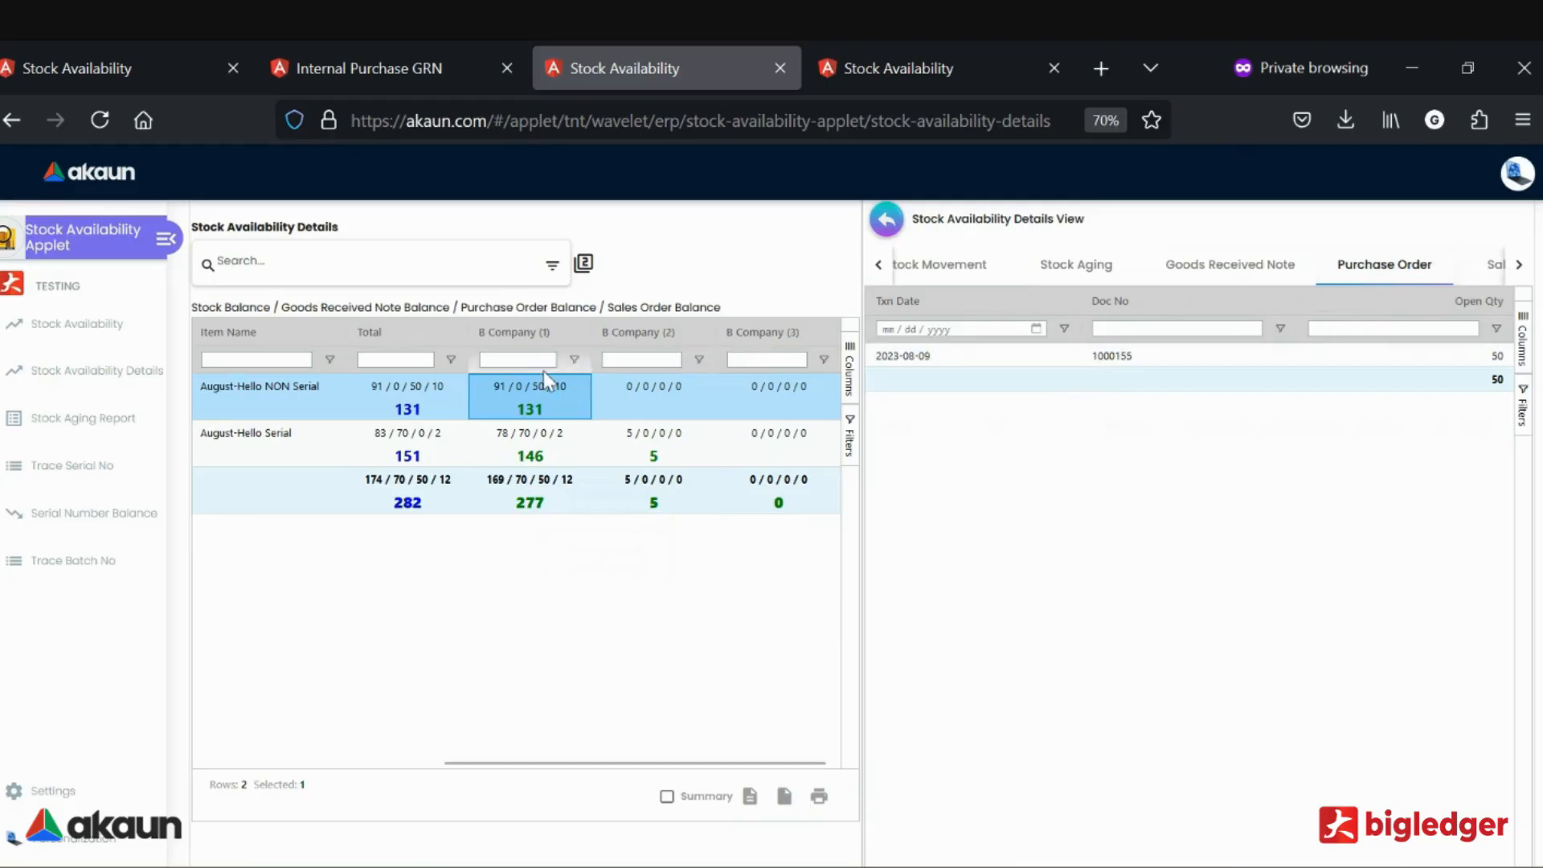
{"action": "left_click", "coordinate": [1518, 270]}
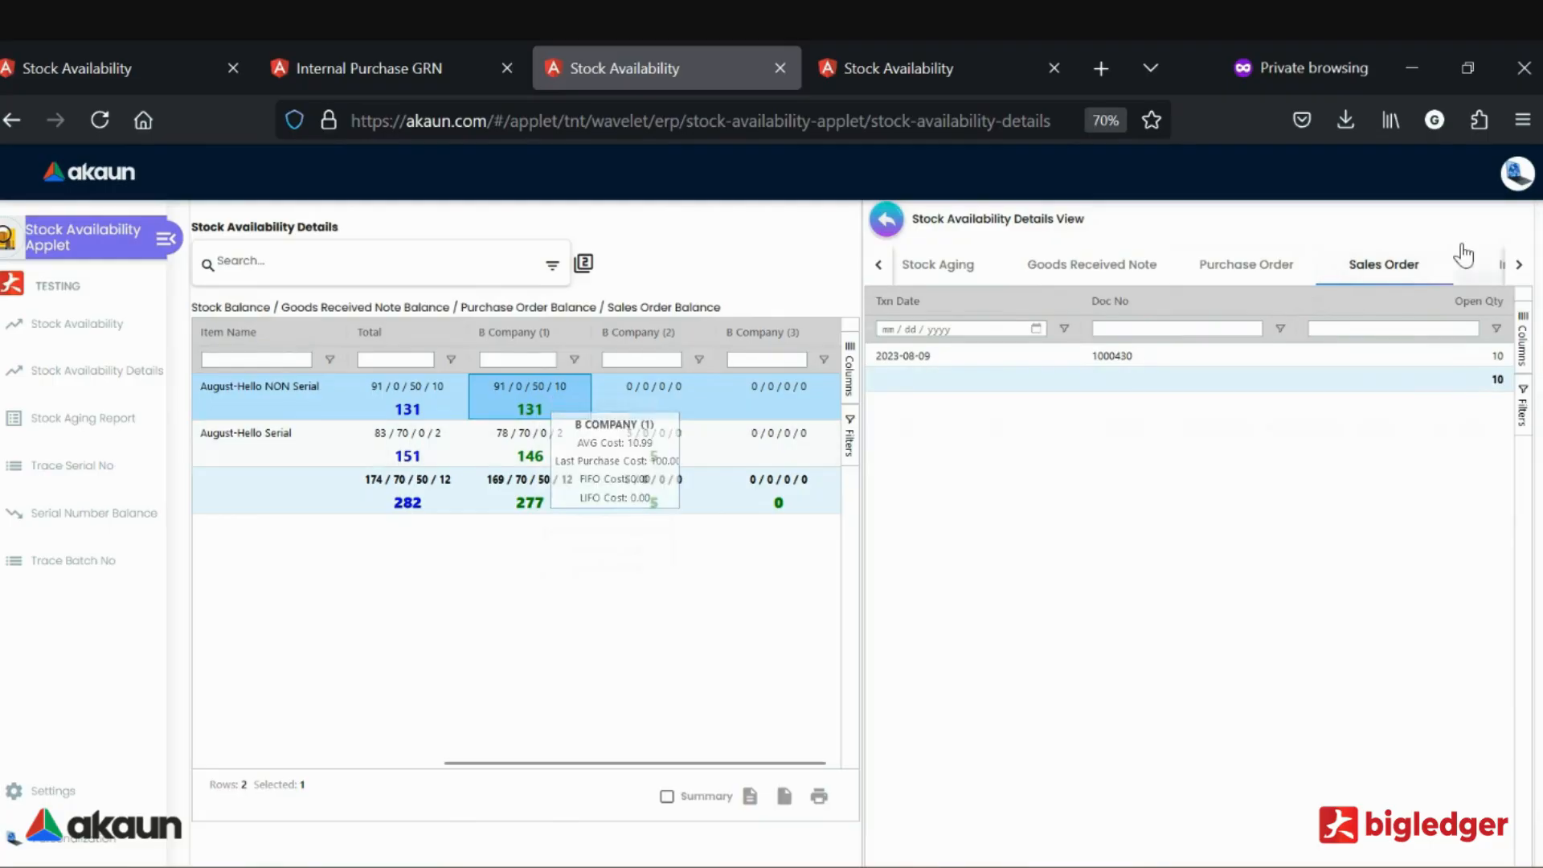
{"action": "left_click", "coordinate": [1501, 277]}
{"action": "left_click", "coordinate": [878, 274]}
Compare the item view of the Stock Availability Report with the details view, ending on the stock movement of August-Hello NON Serial
{"action": "left_click", "coordinate": [916, 50]}
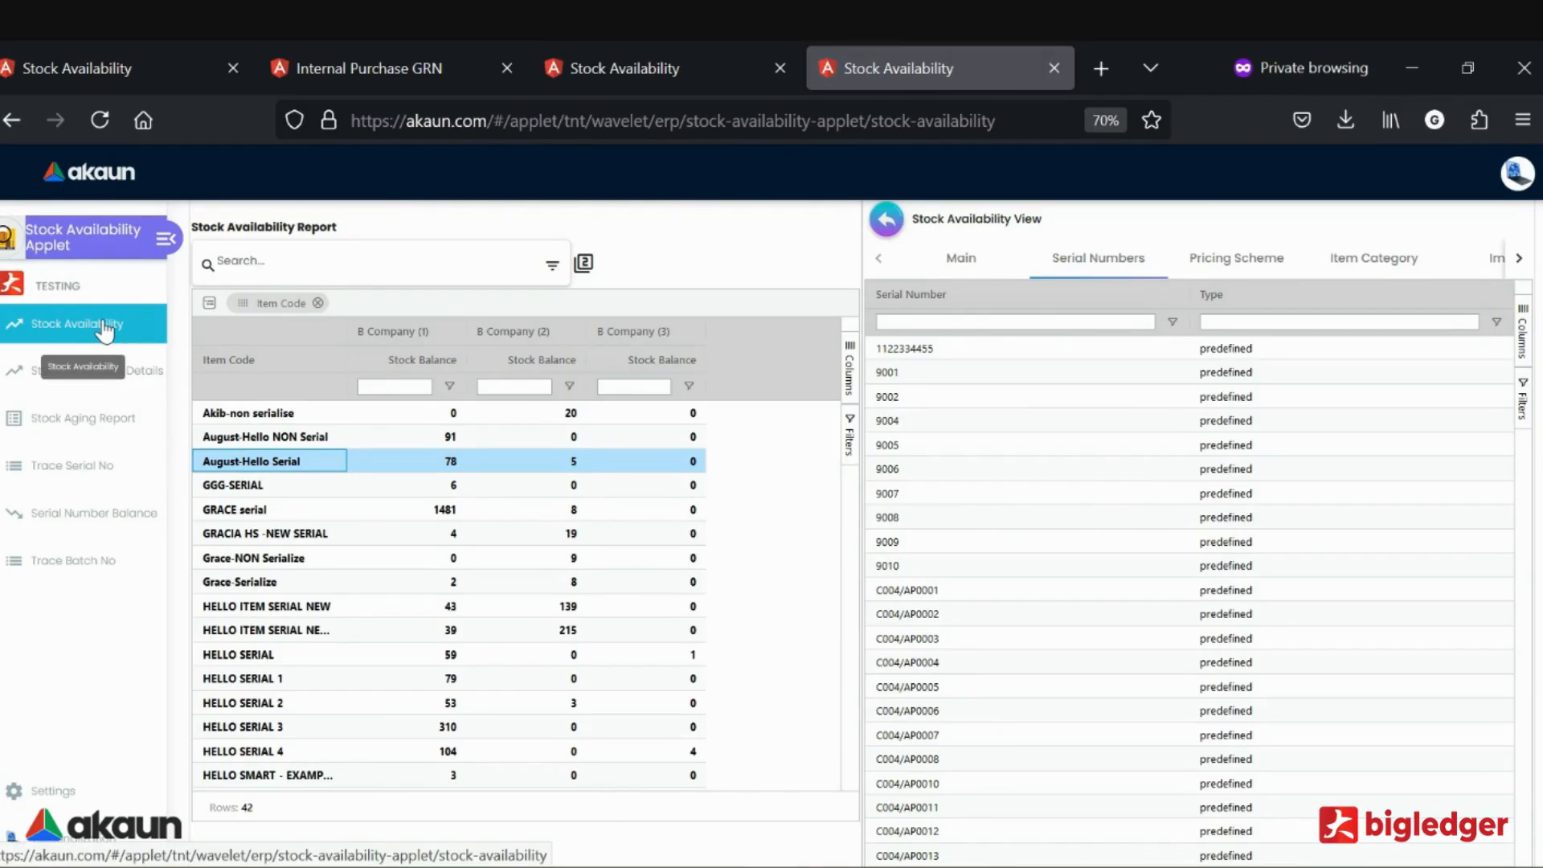
{"action": "left_click", "coordinate": [591, 47]}
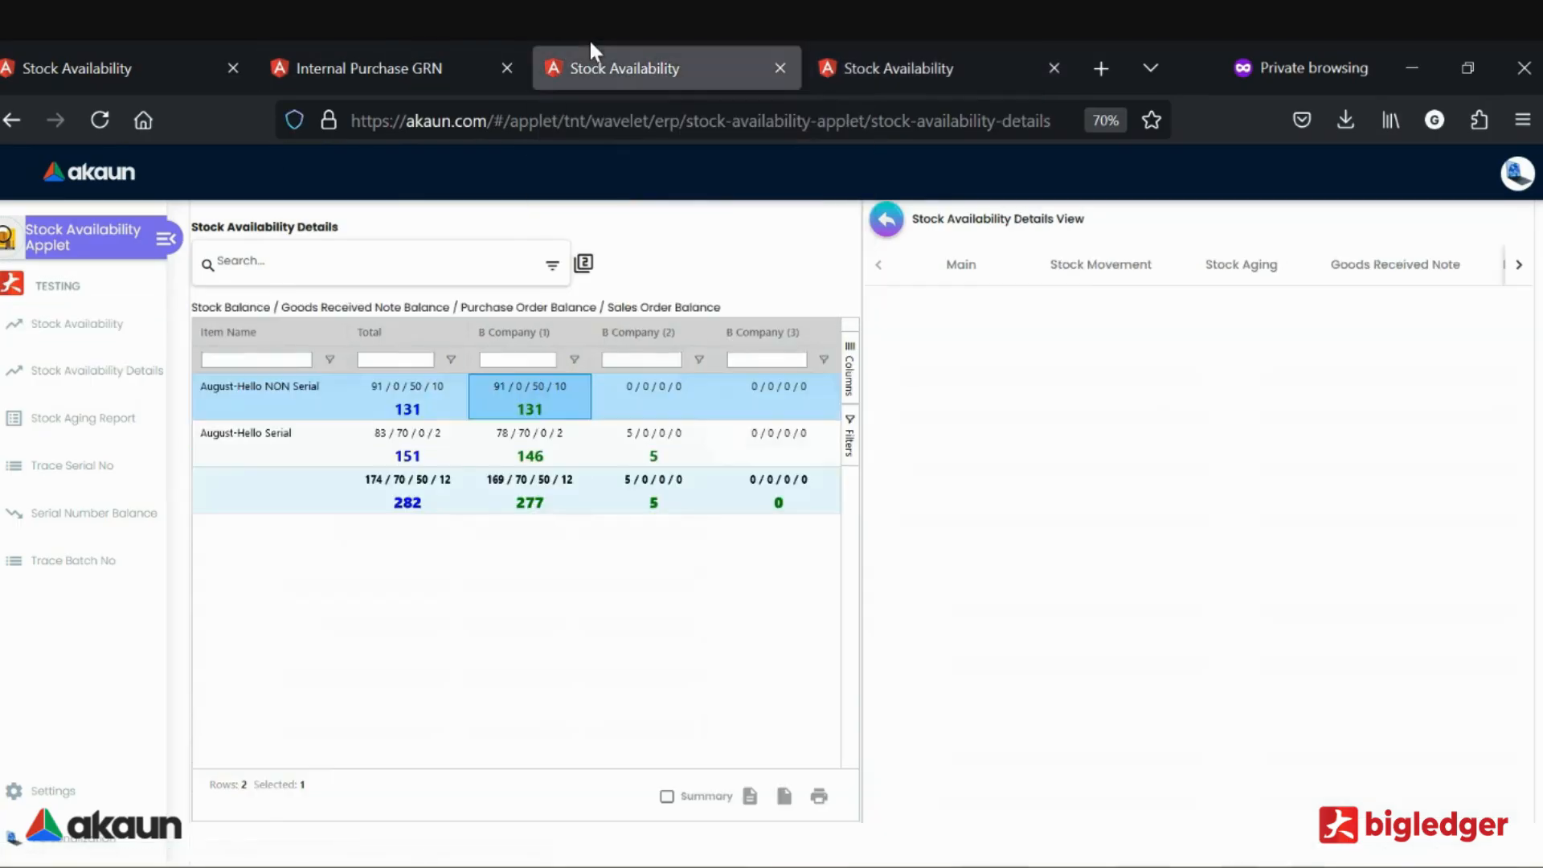
{"action": "left_click", "coordinate": [932, 48]}
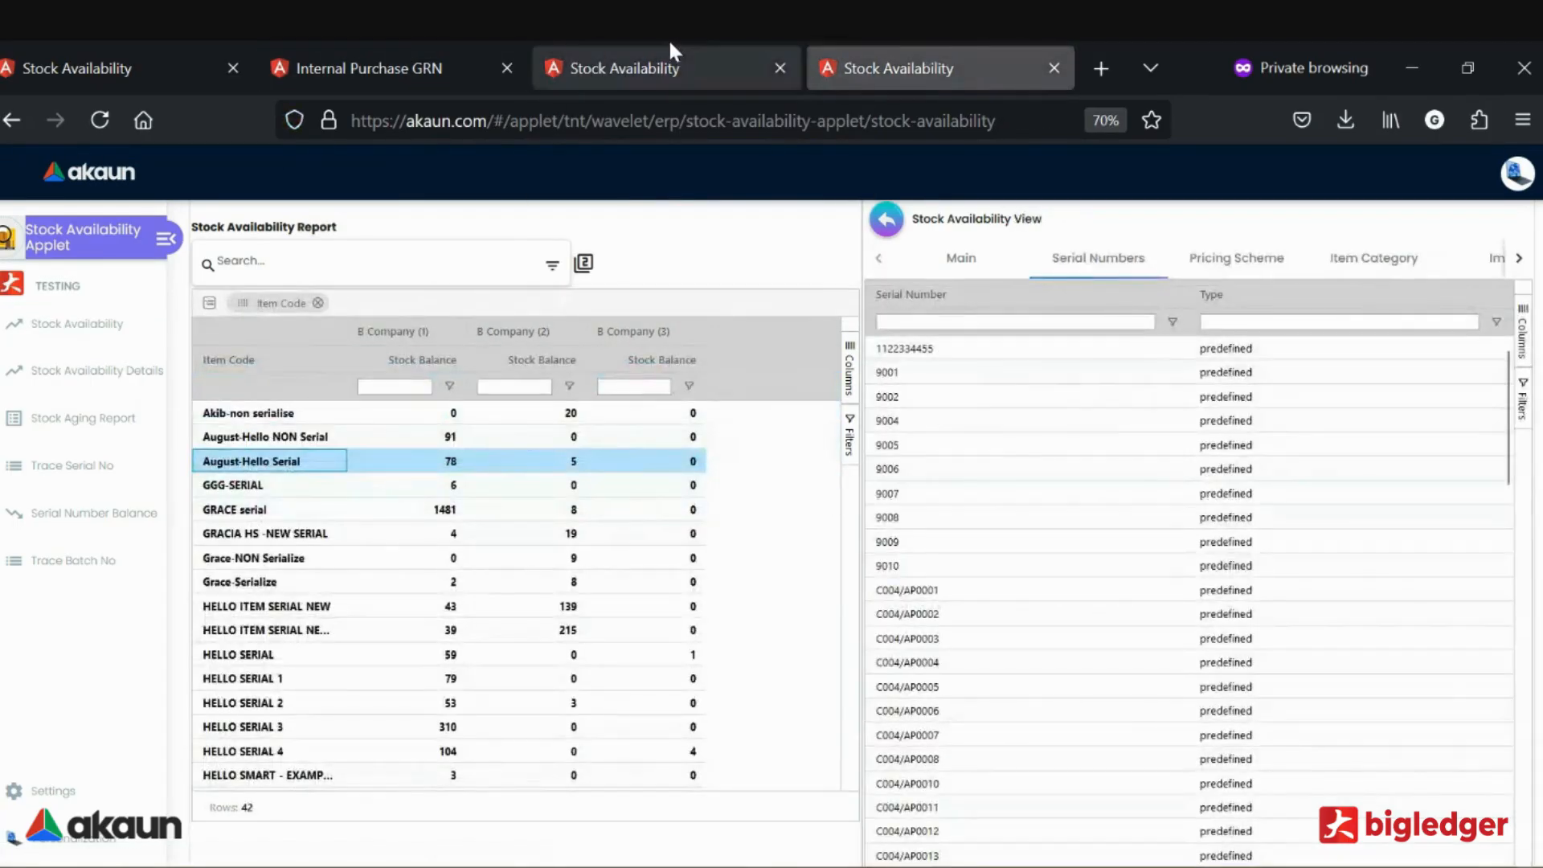
{"action": "left_click", "coordinate": [670, 48]}
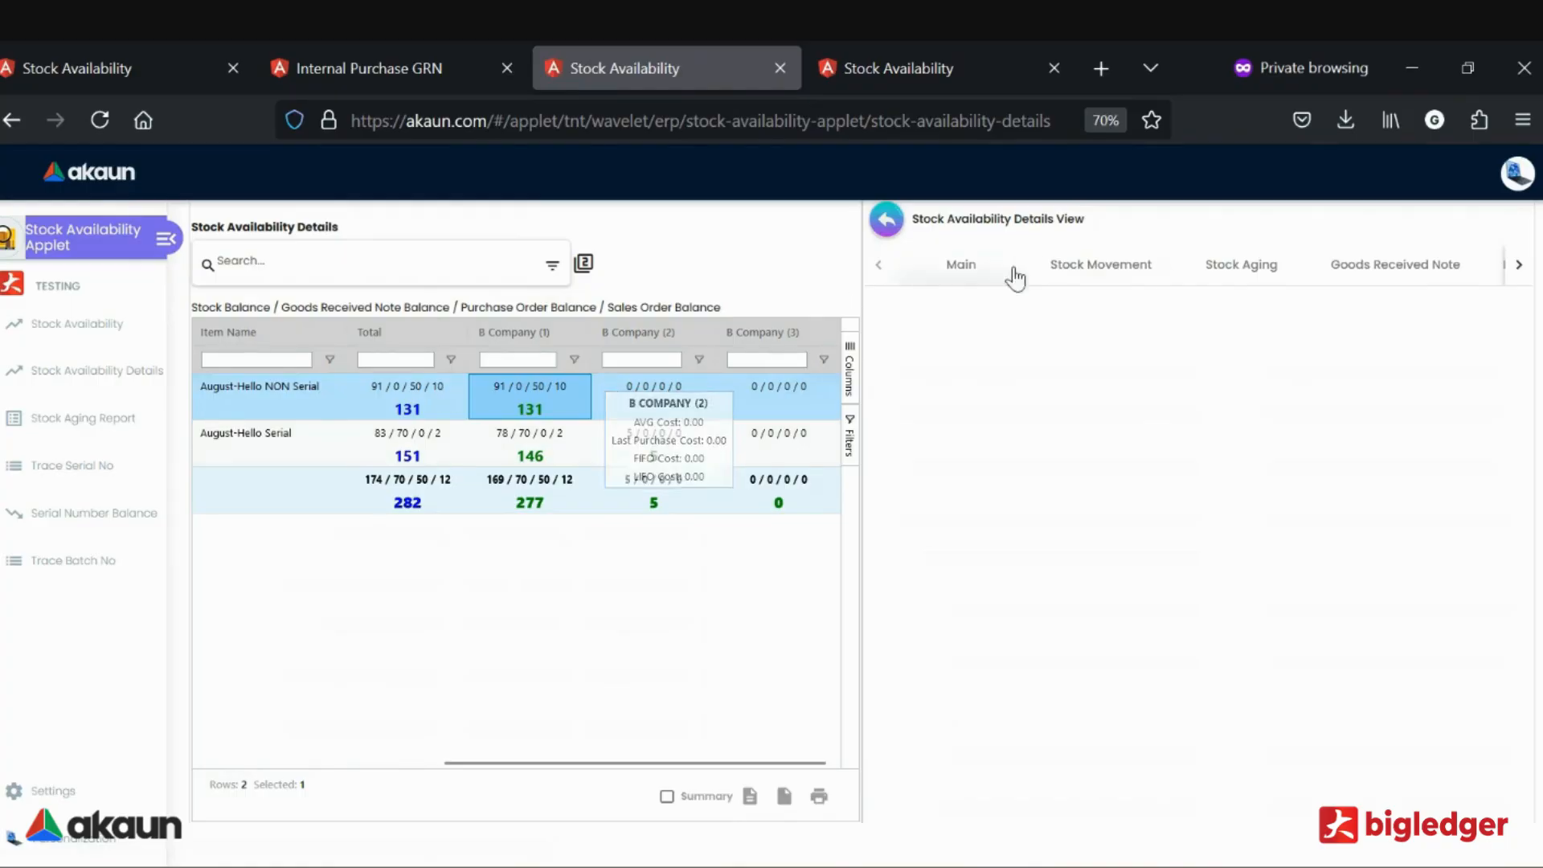
{"action": "left_click", "coordinate": [1073, 277]}
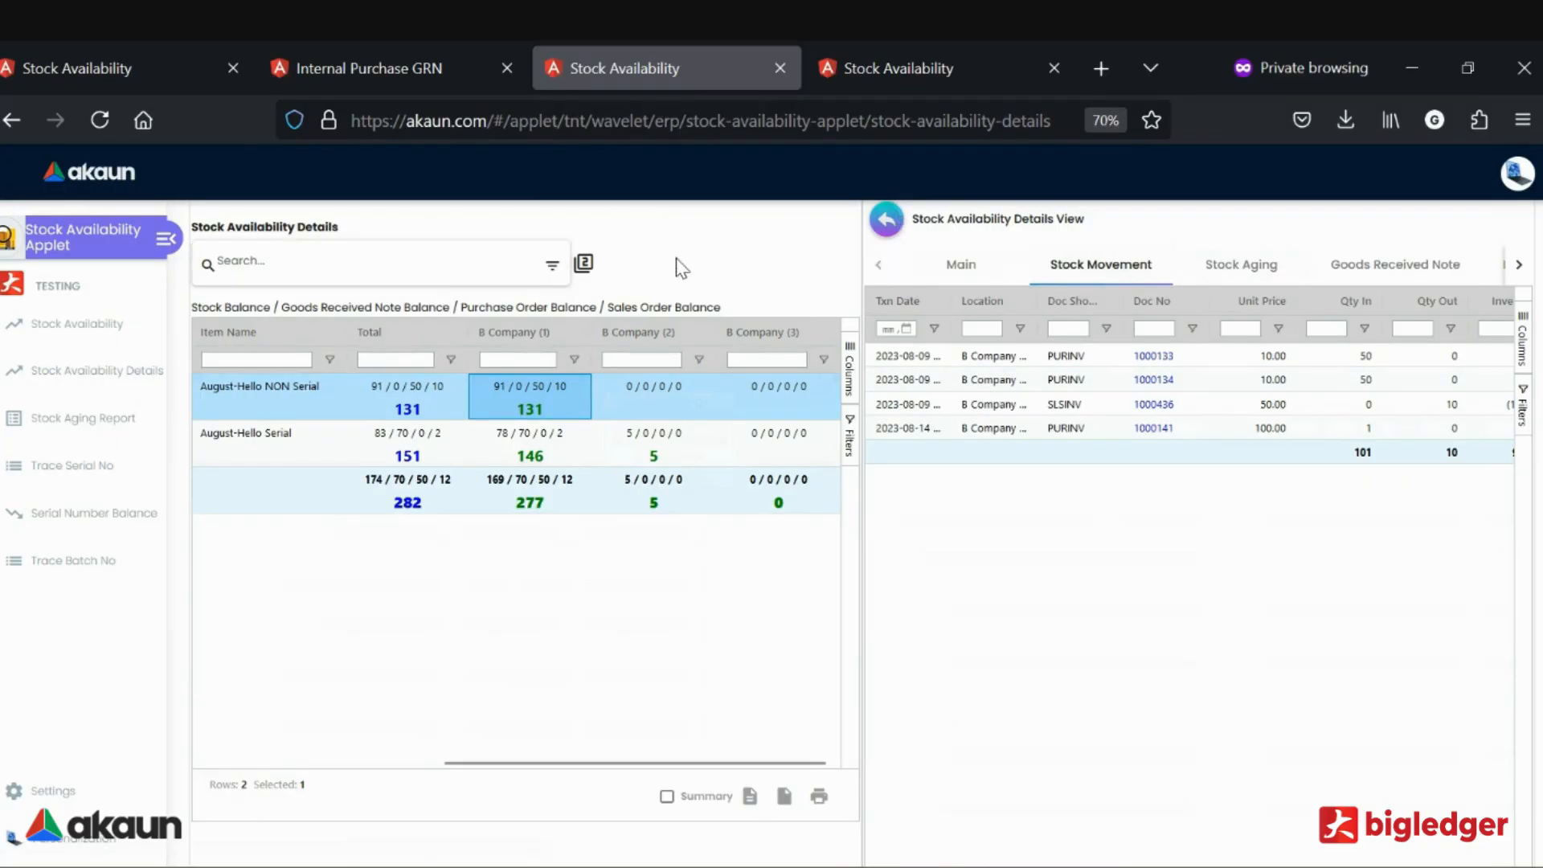
Compare the search filters of Stock Availability Details and the Stock Availability Report, clearing the report's item code filter
{"action": "left_click", "coordinate": [887, 219]}
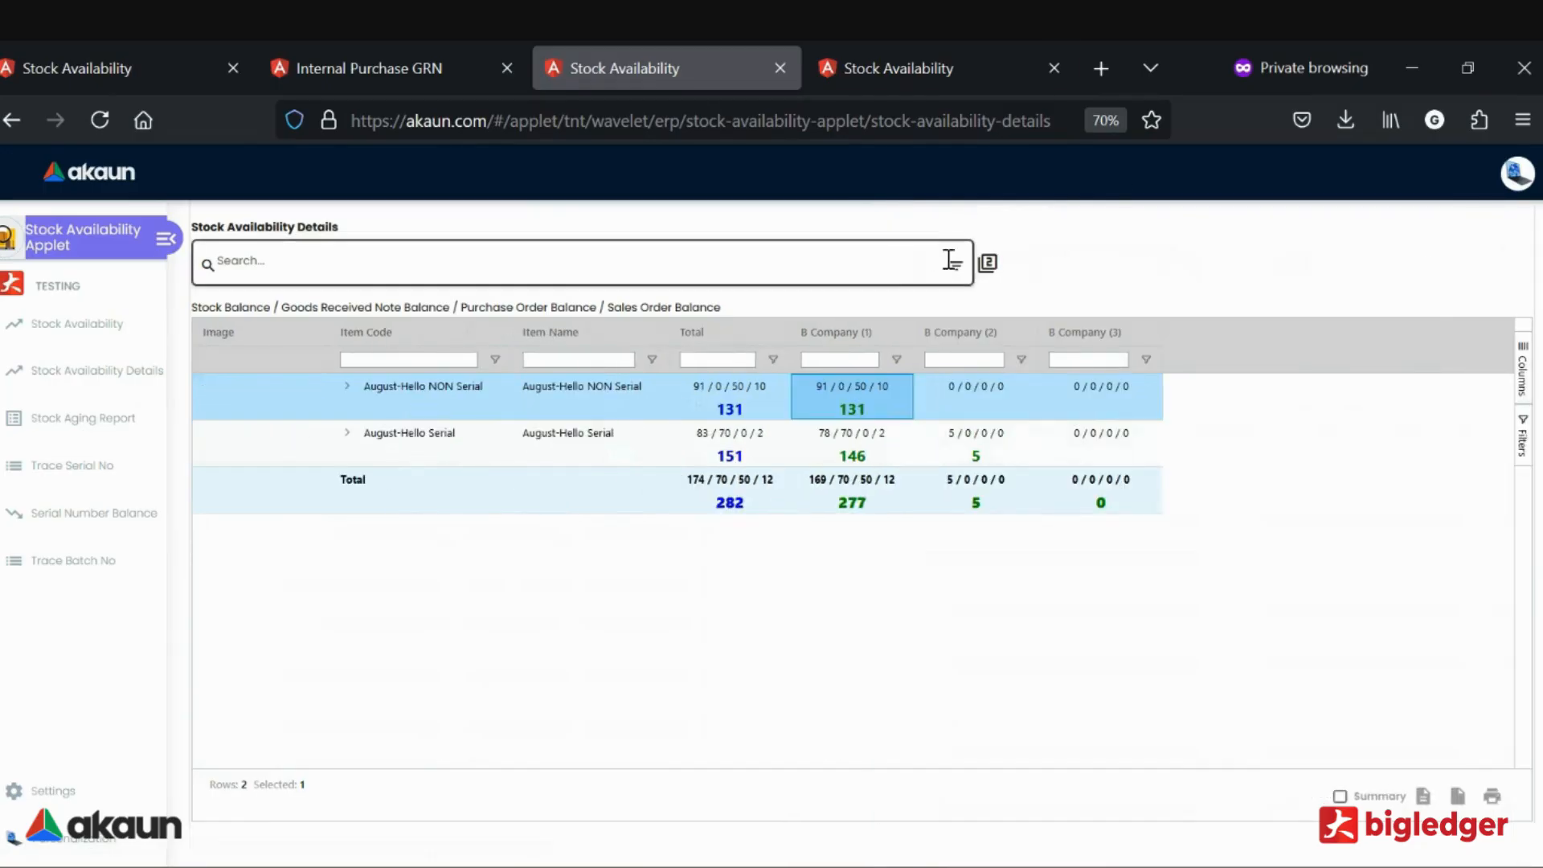
{"action": "left_click", "coordinate": [956, 268]}
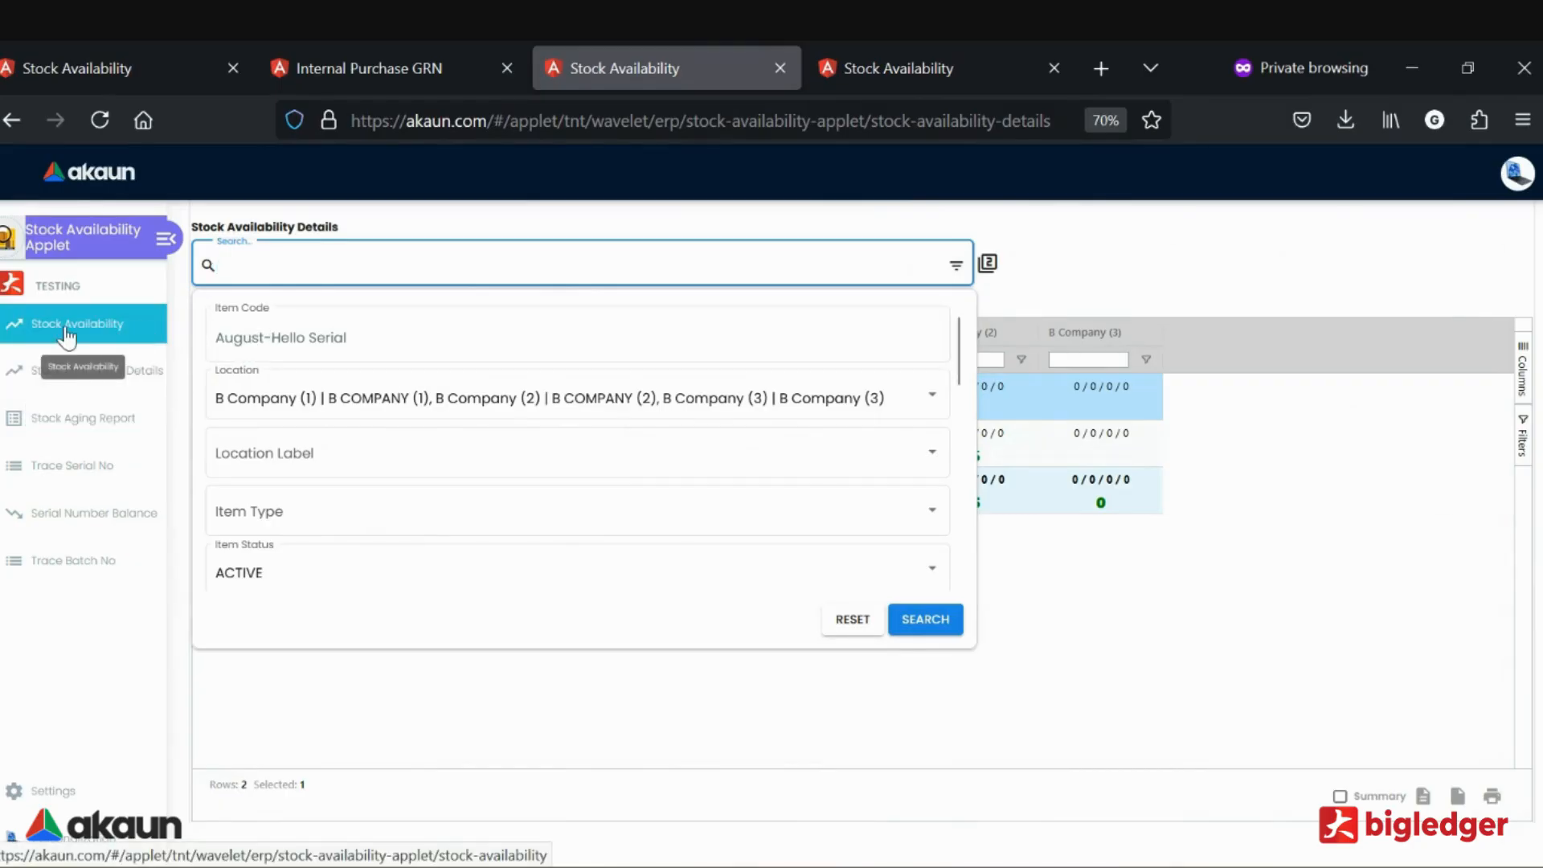
{"action": "left_click", "coordinate": [868, 51]}
{"action": "left_click", "coordinate": [552, 265]}
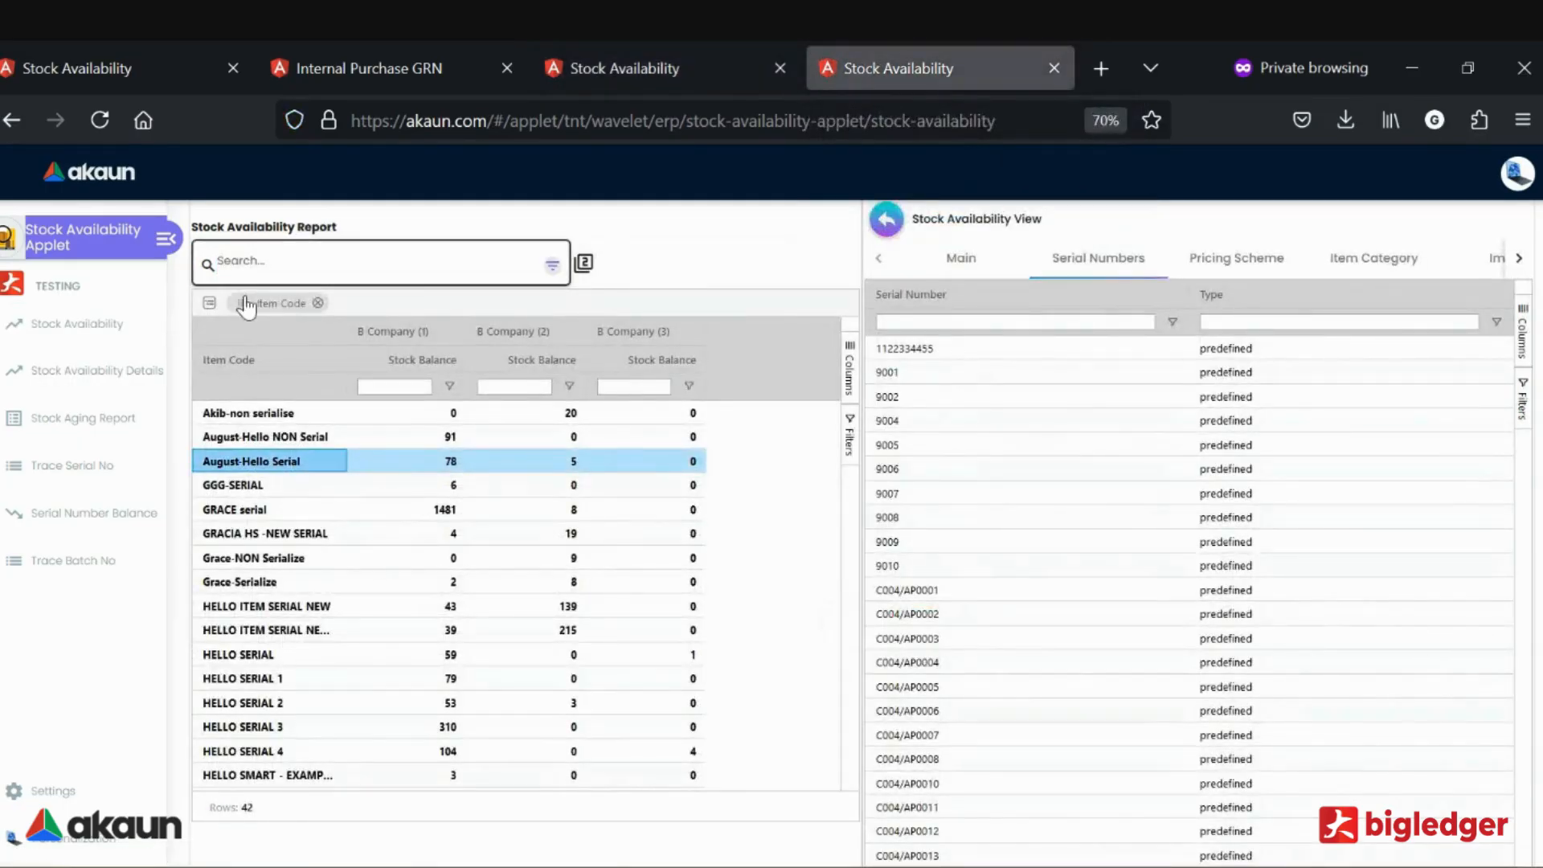
{"action": "double_click", "coordinate": [263, 330]}
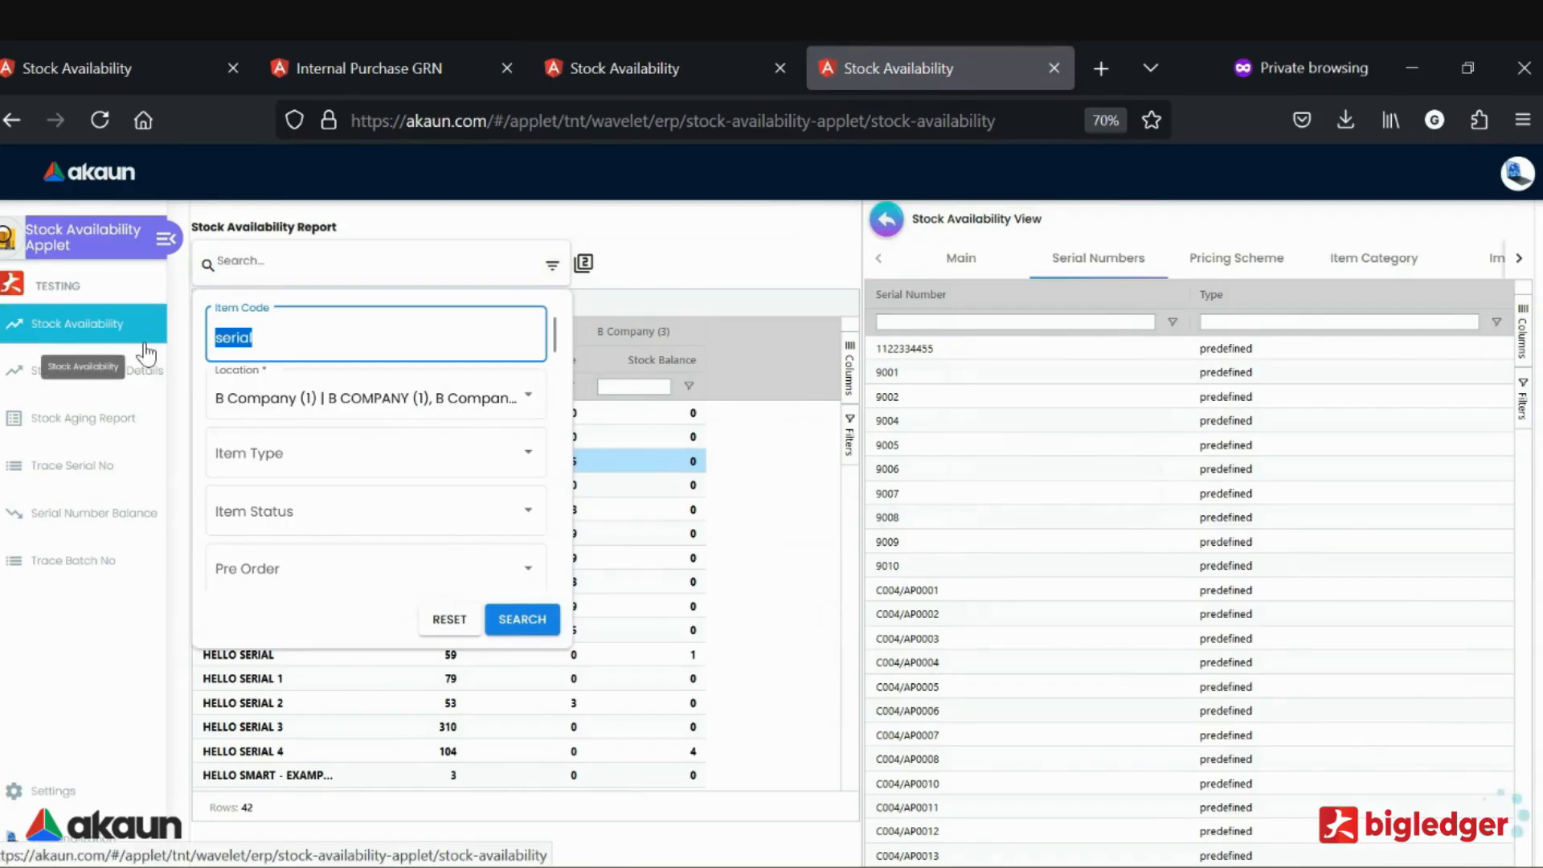
{"action": "key", "text": "BackSpace"}
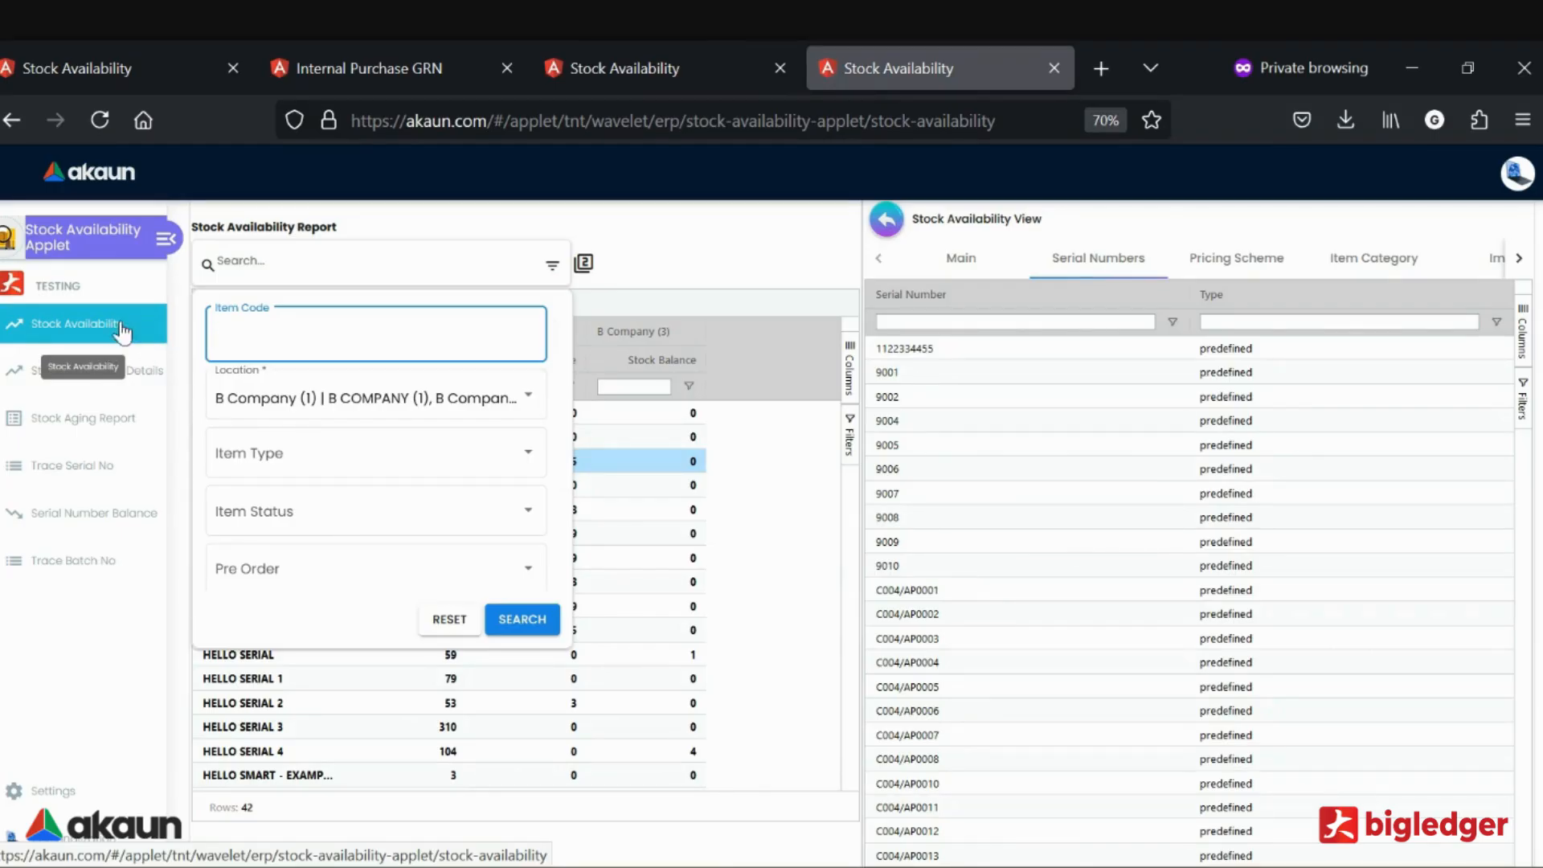
{"action": "left_click", "coordinate": [769, 41]}
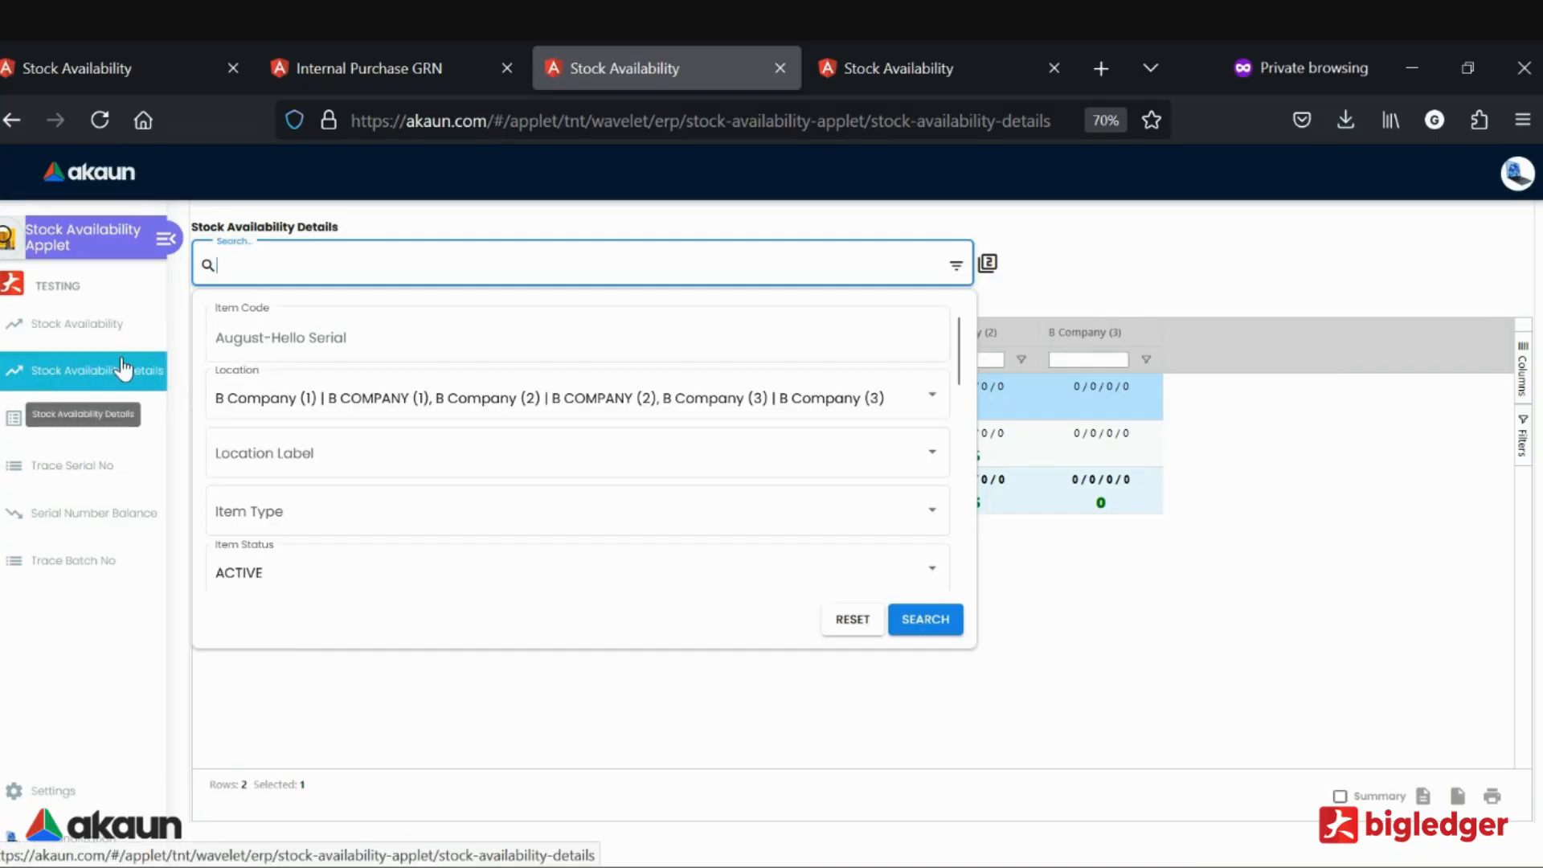
{"action": "left_click", "coordinate": [344, 696]}
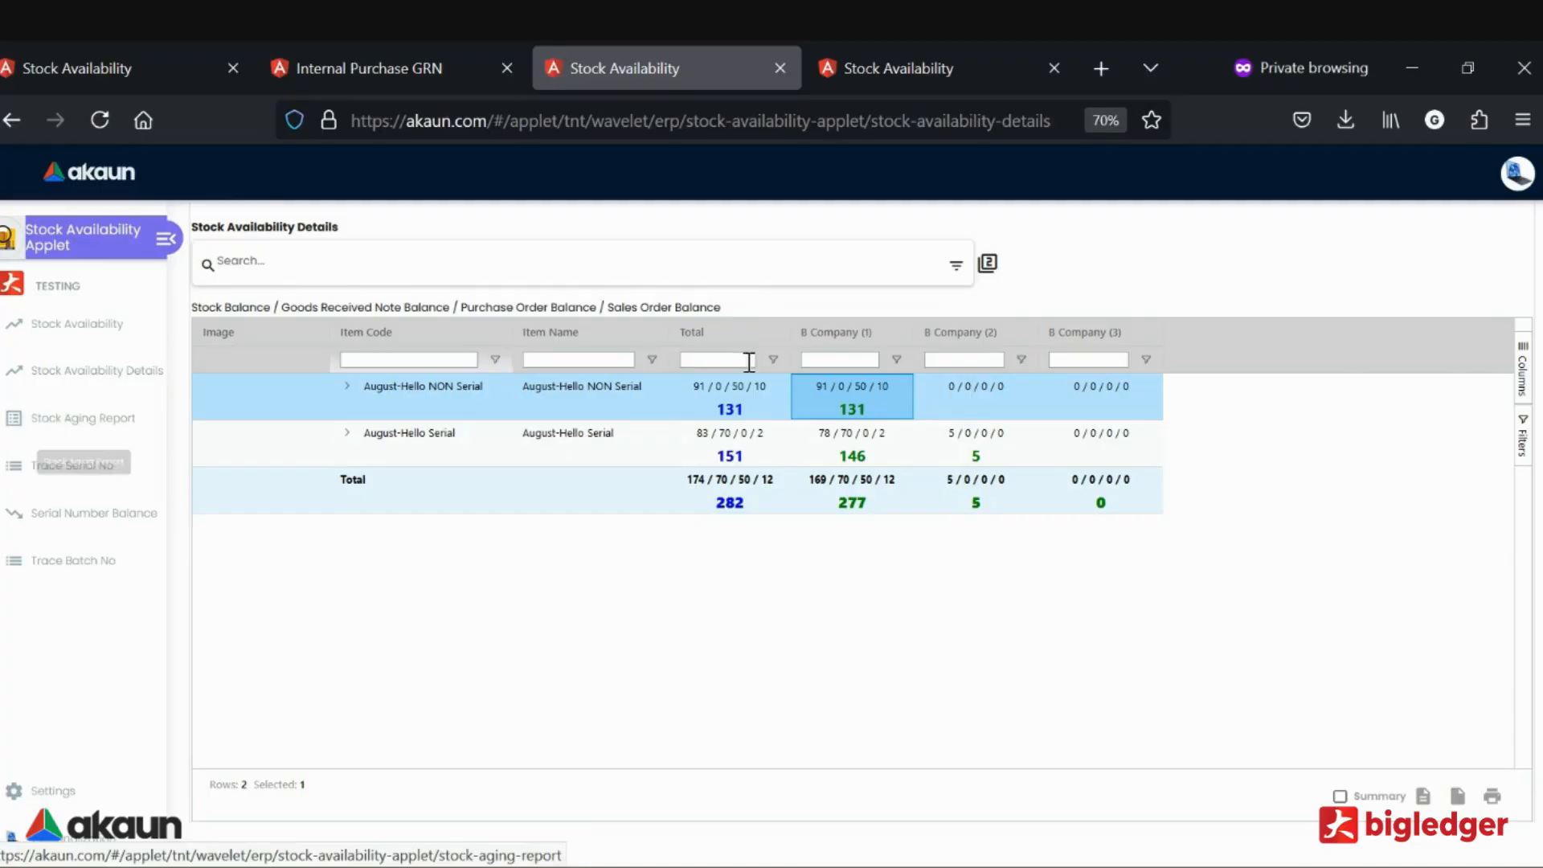
Reopen August-Hello NON Serial's B Company (1) balance, check its stock aging, and return to the full details listing
{"action": "left_click", "coordinate": [861, 412]}
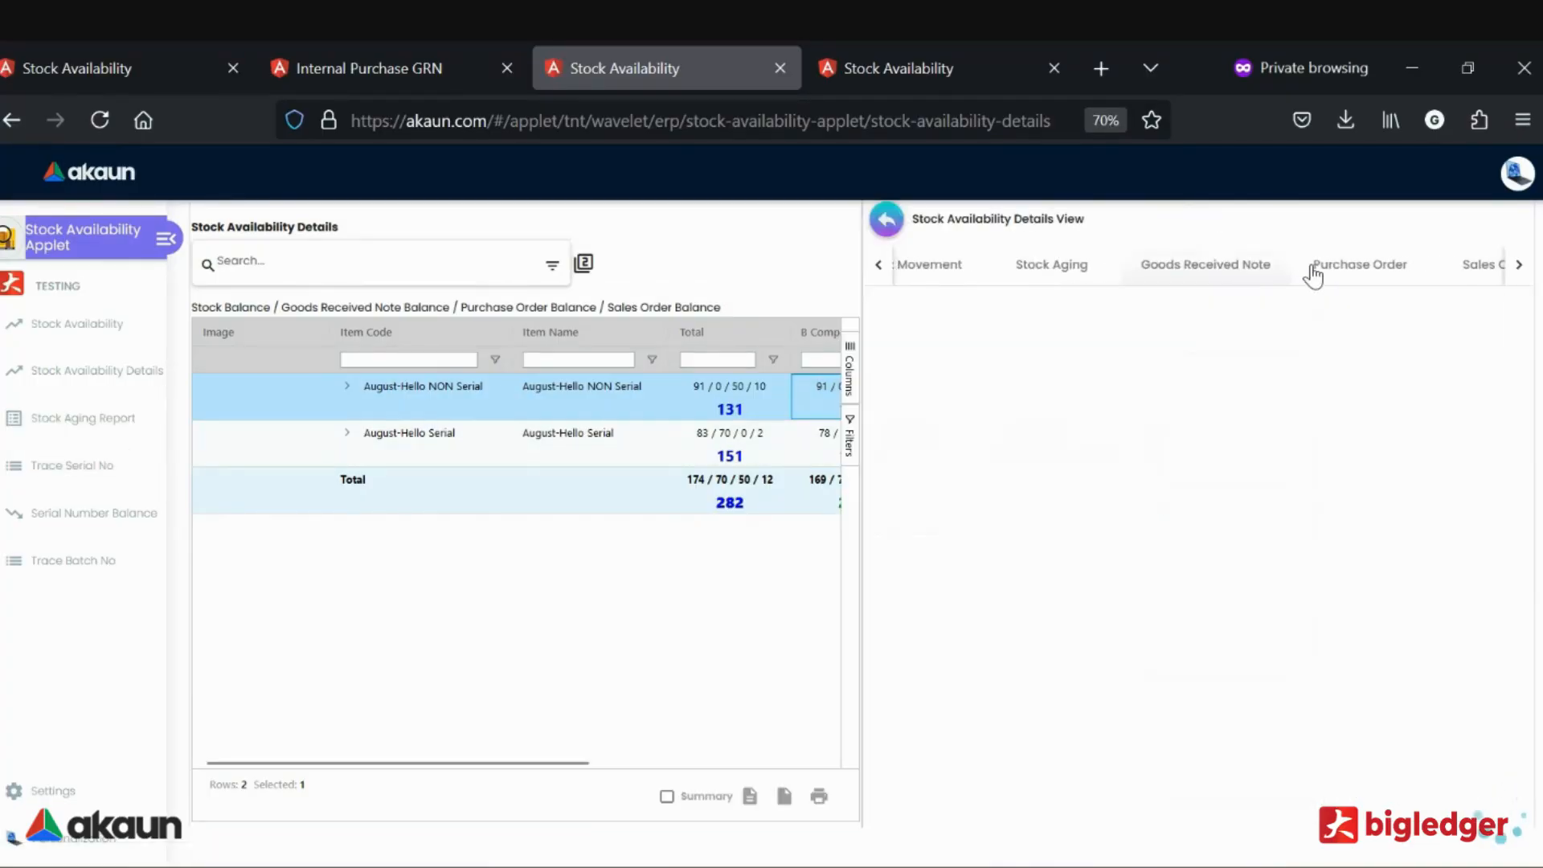
{"action": "left_click", "coordinate": [1095, 272]}
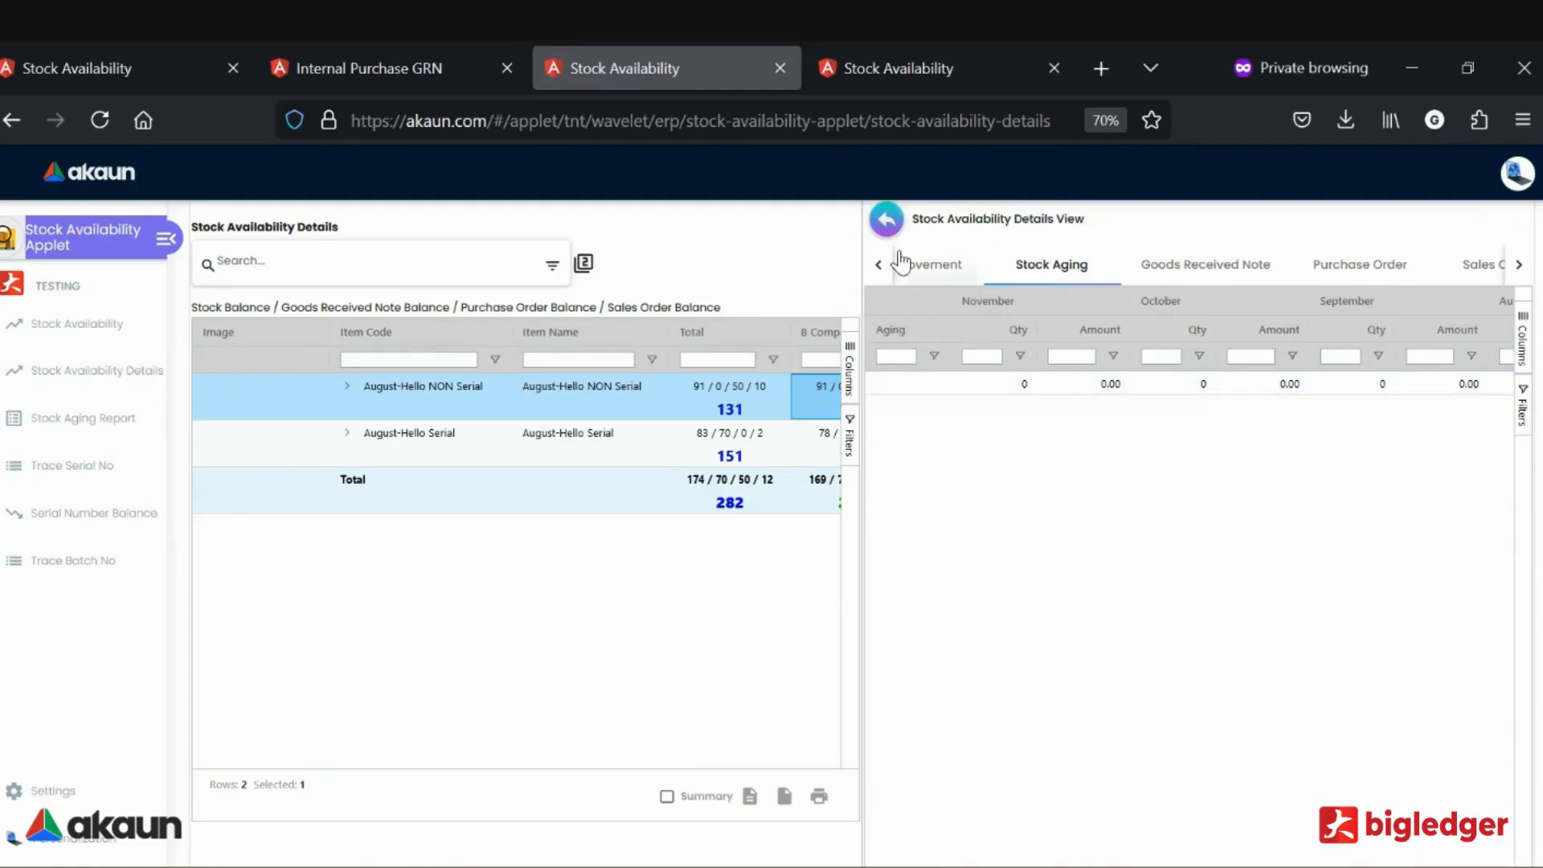
{"action": "left_click", "coordinate": [886, 219]}
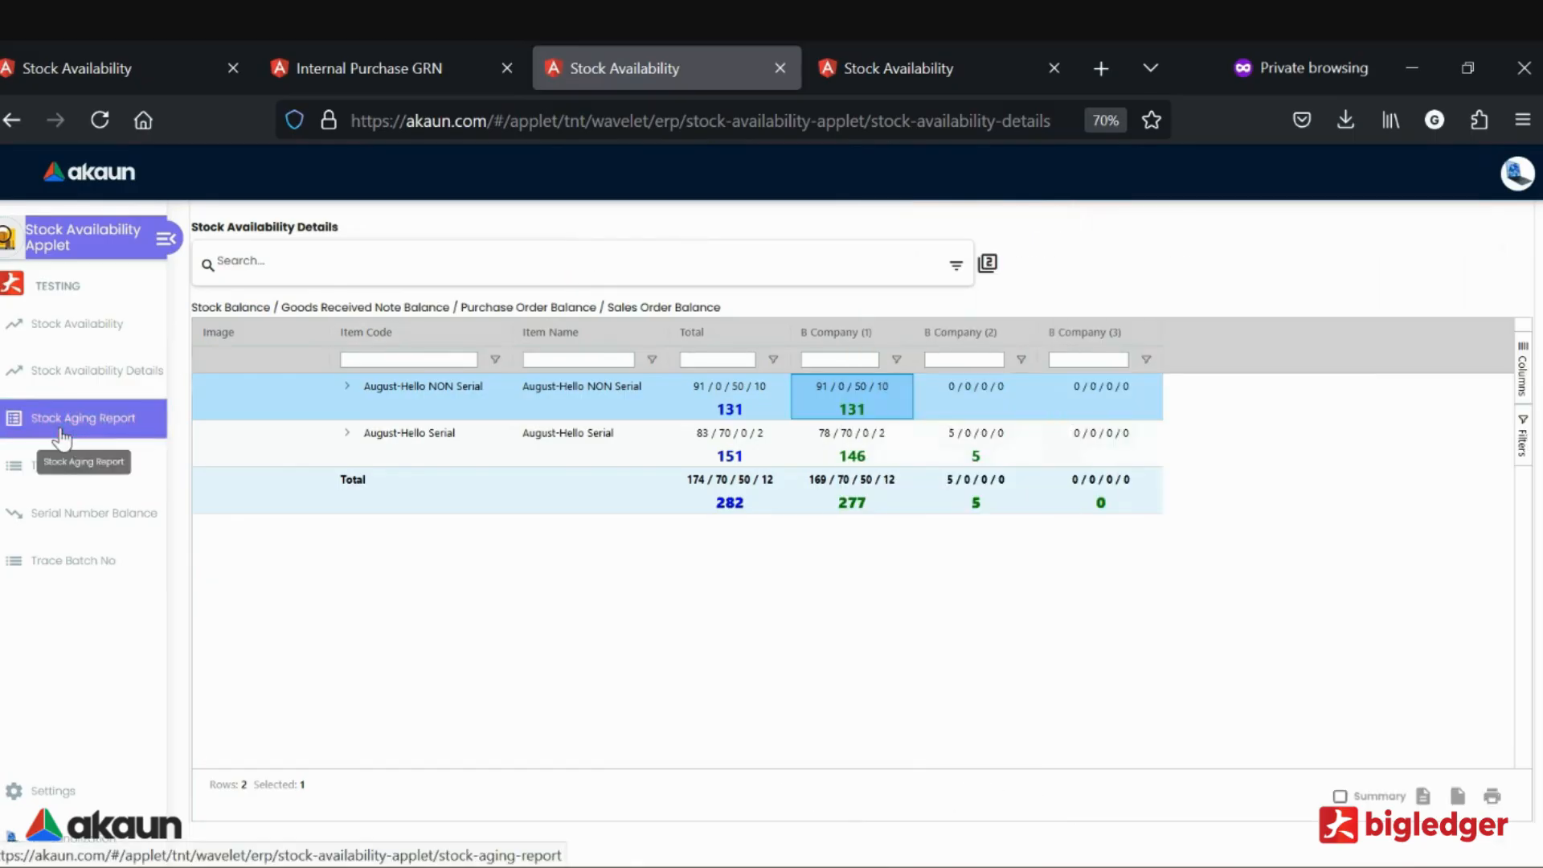
Open the Stock Aging Report and look through its advanced search filters, including the location list and item category fields
{"action": "left_click", "coordinate": [90, 411]}
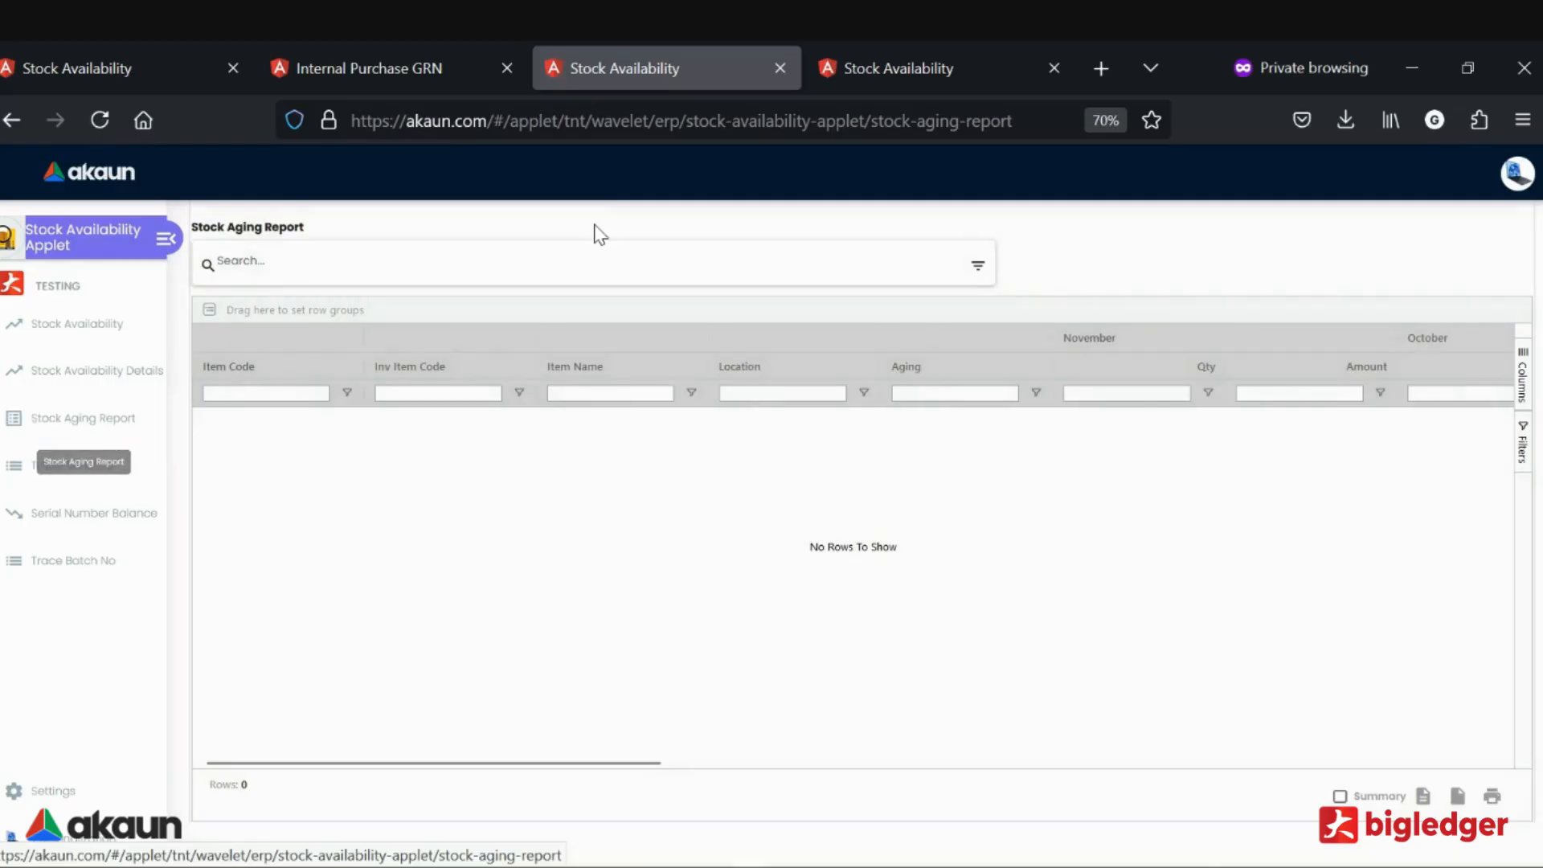
{"action": "left_click", "coordinate": [984, 280]}
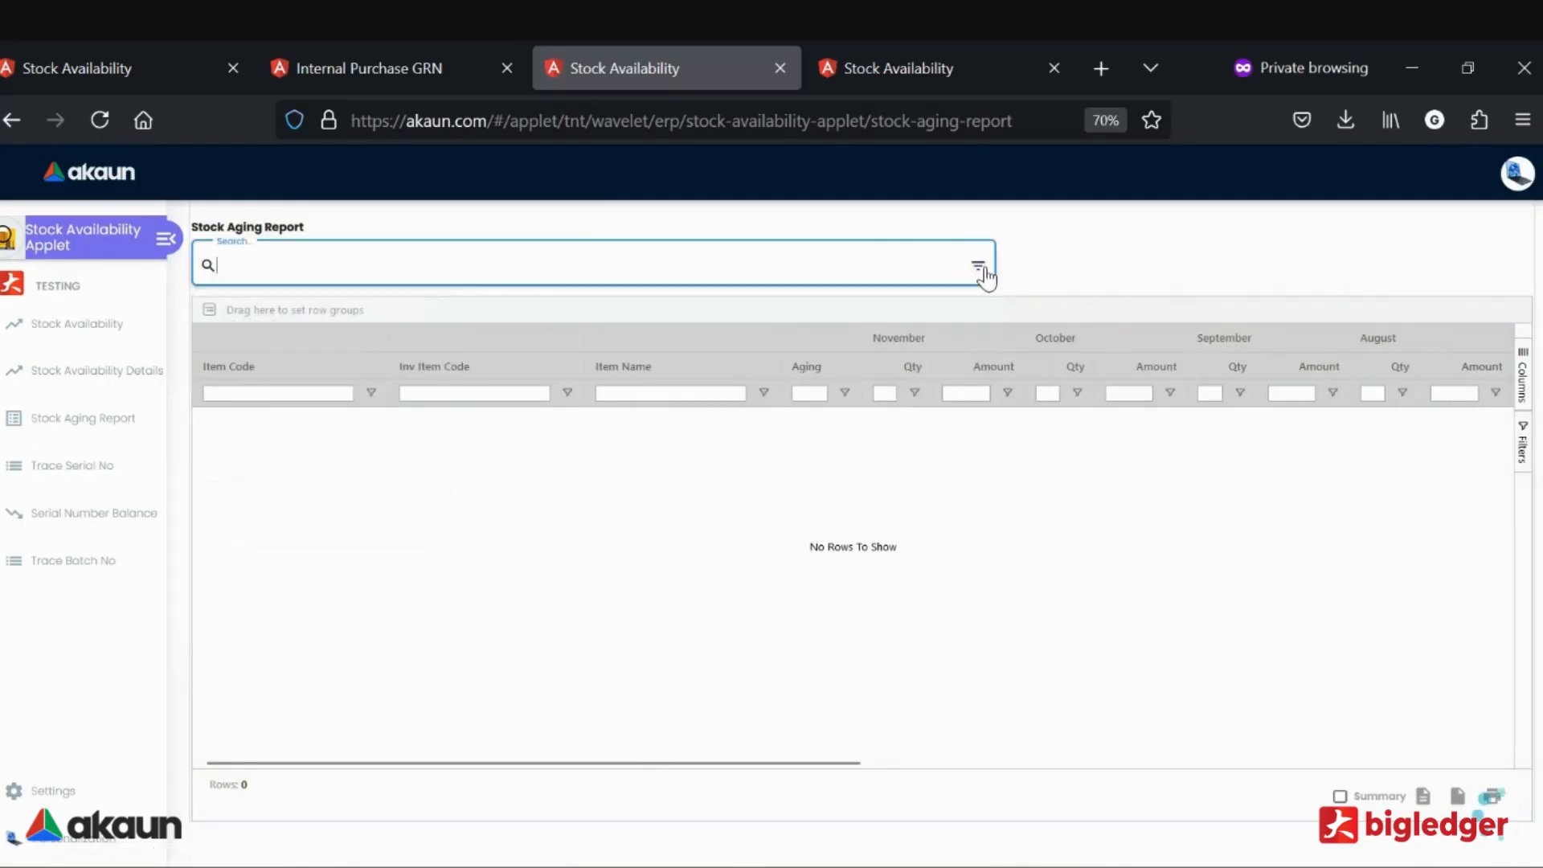
{"action": "left_click", "coordinate": [978, 266]}
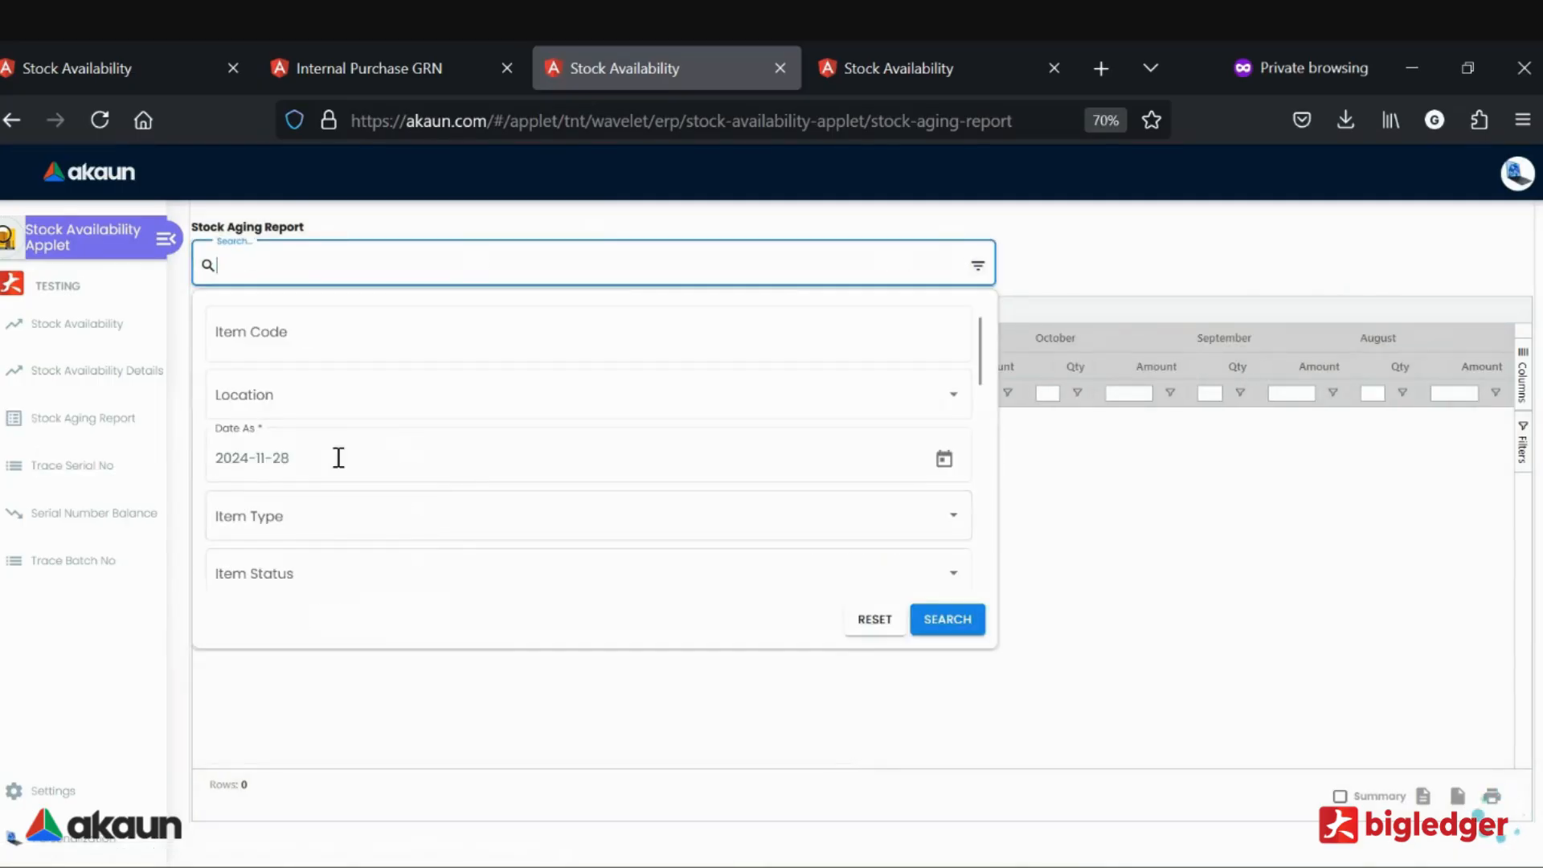
{"action": "left_click", "coordinate": [254, 394]}
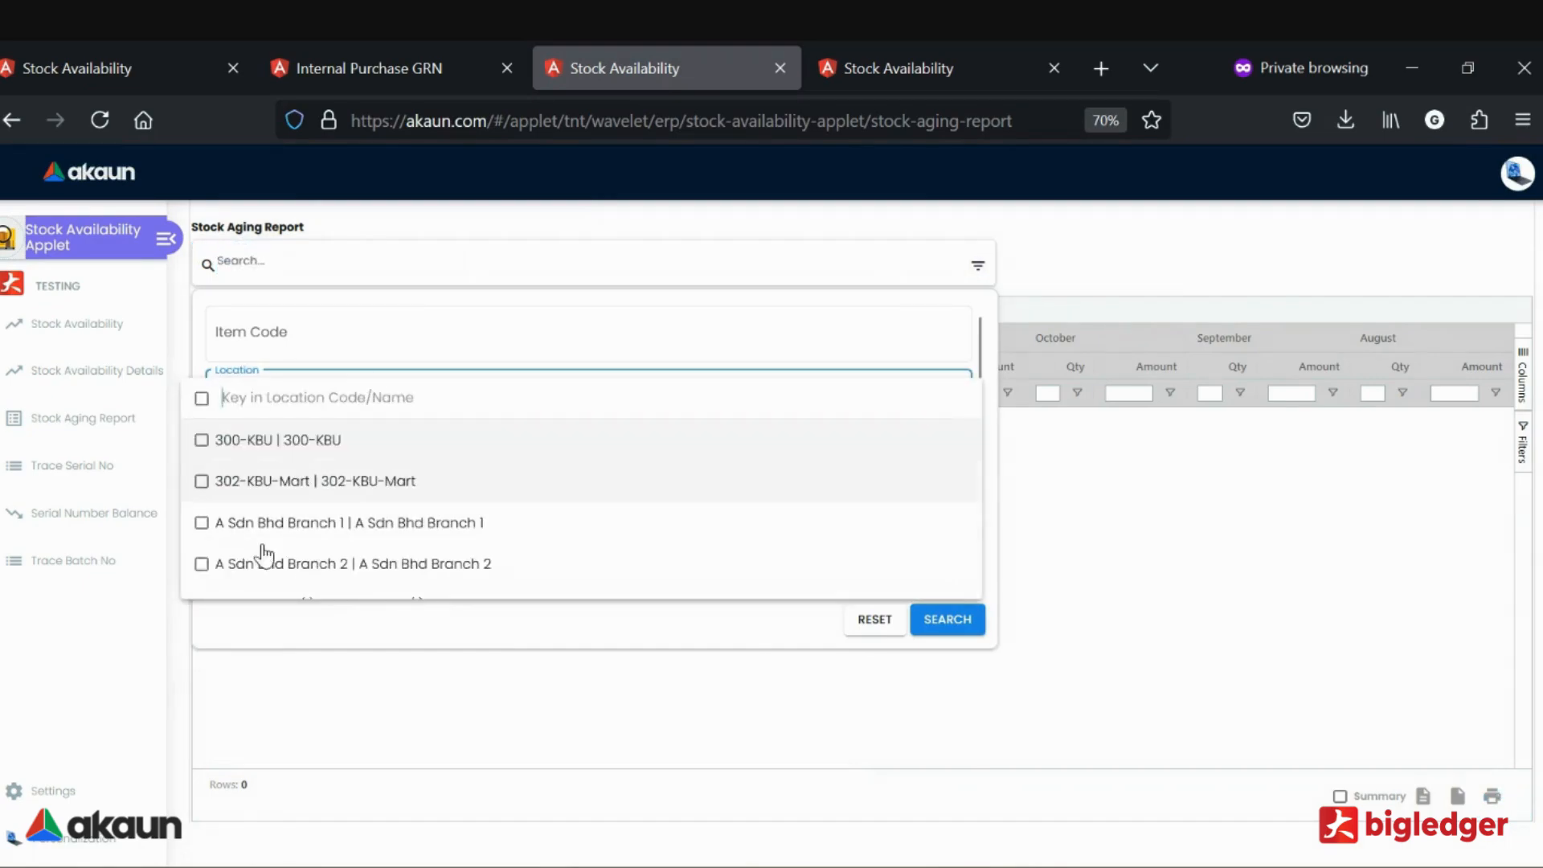
{"action": "scroll", "coordinate": [306, 514], "scroll_direction": "down", "scroll_amount": 3}
{"action": "scroll", "coordinate": [312, 499], "scroll_direction": "down", "scroll_amount": 2}
{"action": "left_click", "coordinate": [301, 646]}
{"action": "scroll", "coordinate": [510, 531], "scroll_direction": "down", "scroll_amount": 5}
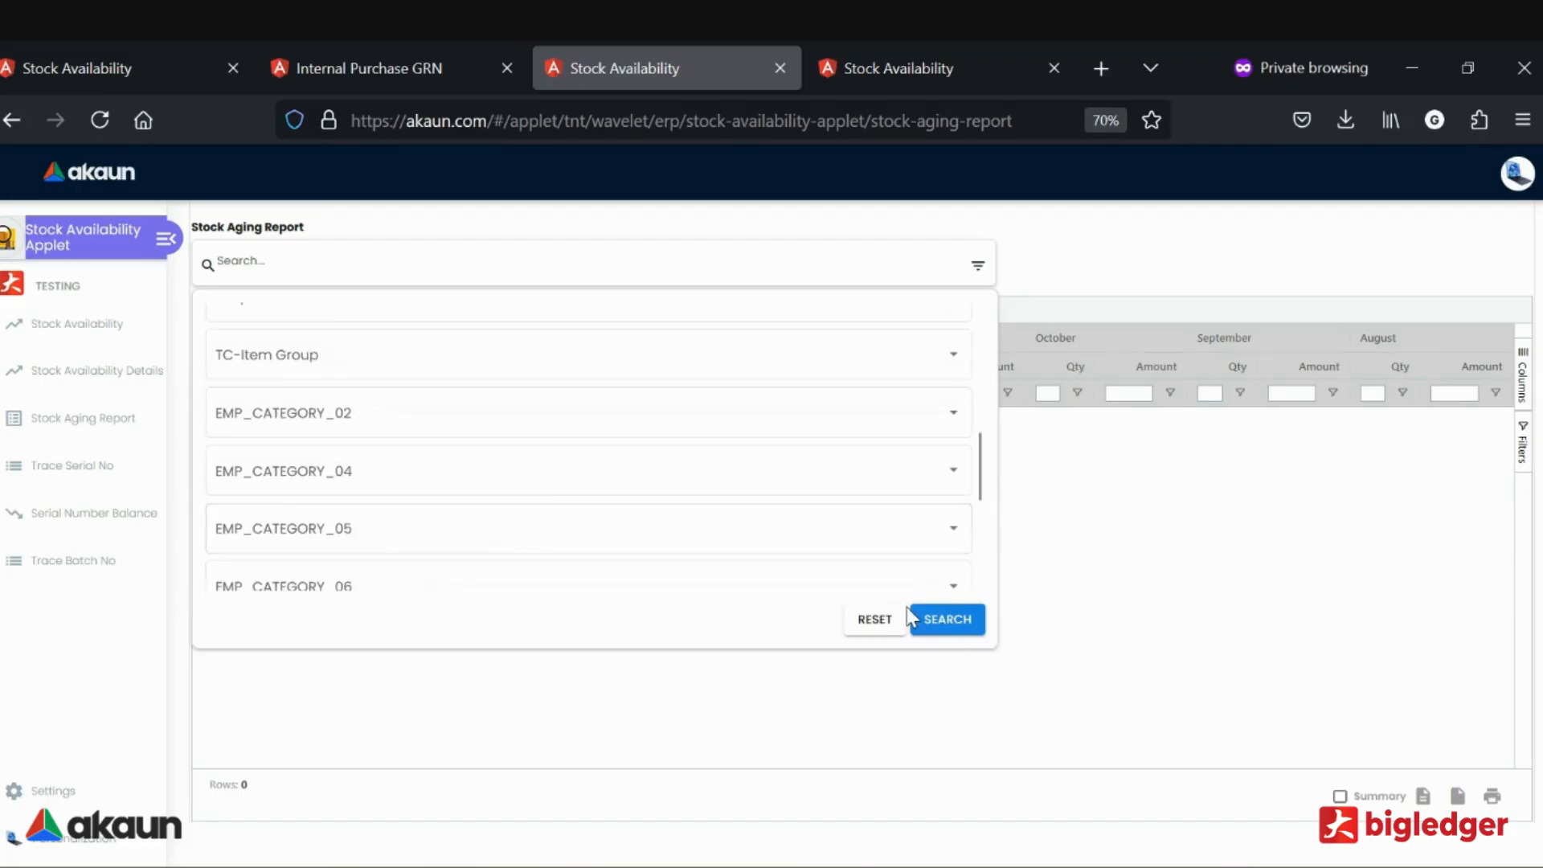
{"action": "scroll", "coordinate": [654, 462], "scroll_direction": "up", "scroll_amount": 5}
Search the Stock Aging Report for the locations B Company (1), B Company (2) and B Company (3)
{"action": "left_click", "coordinate": [342, 406]}
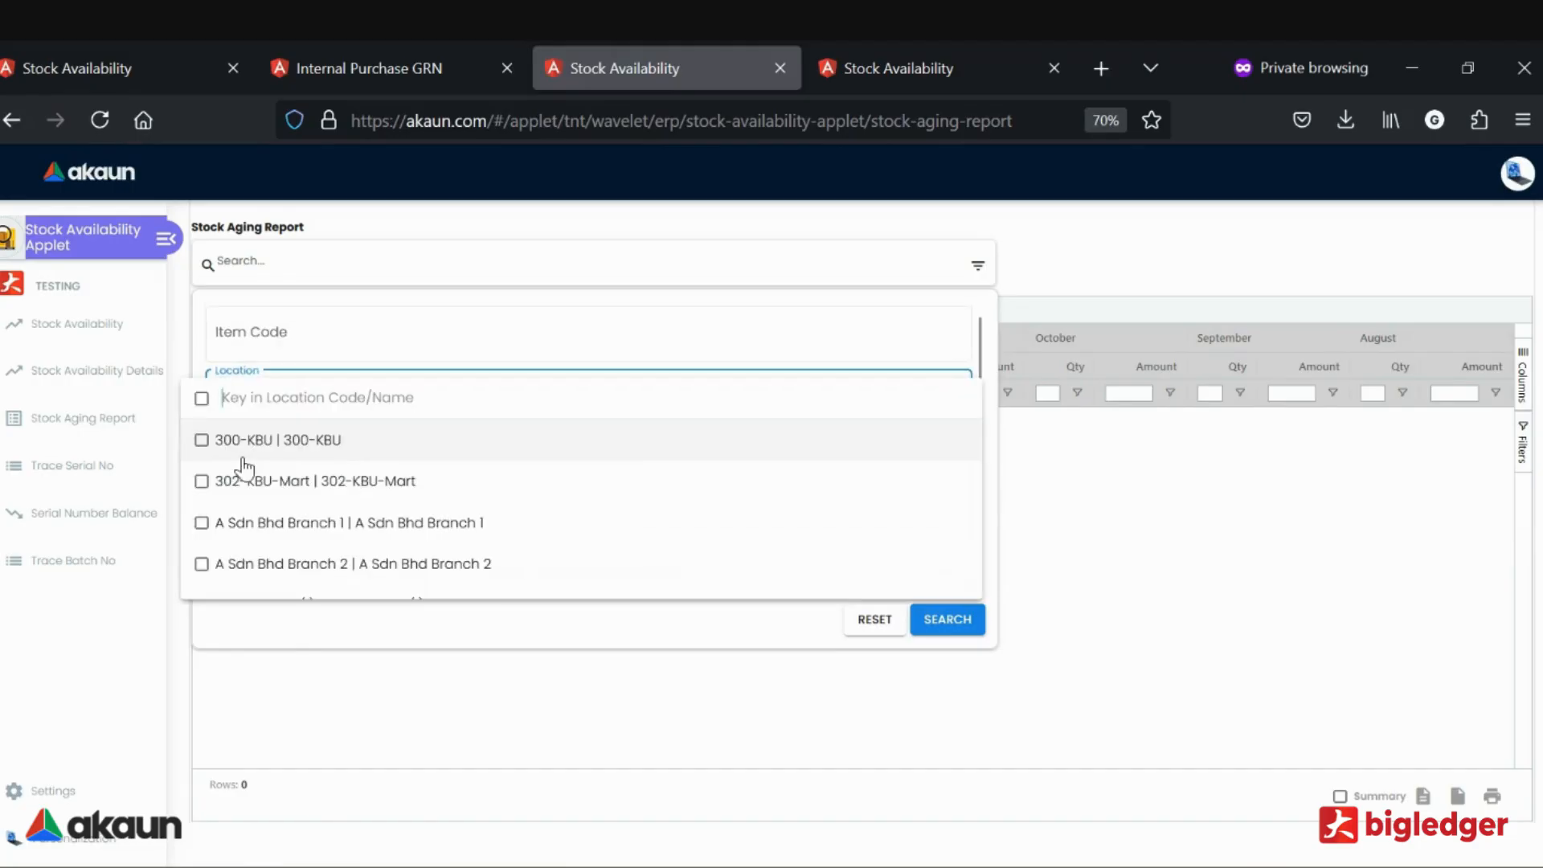
{"action": "scroll", "coordinate": [245, 466], "scroll_direction": "down", "scroll_amount": 2}
{"action": "left_click", "coordinate": [283, 442]}
{"action": "left_click", "coordinate": [297, 484]}
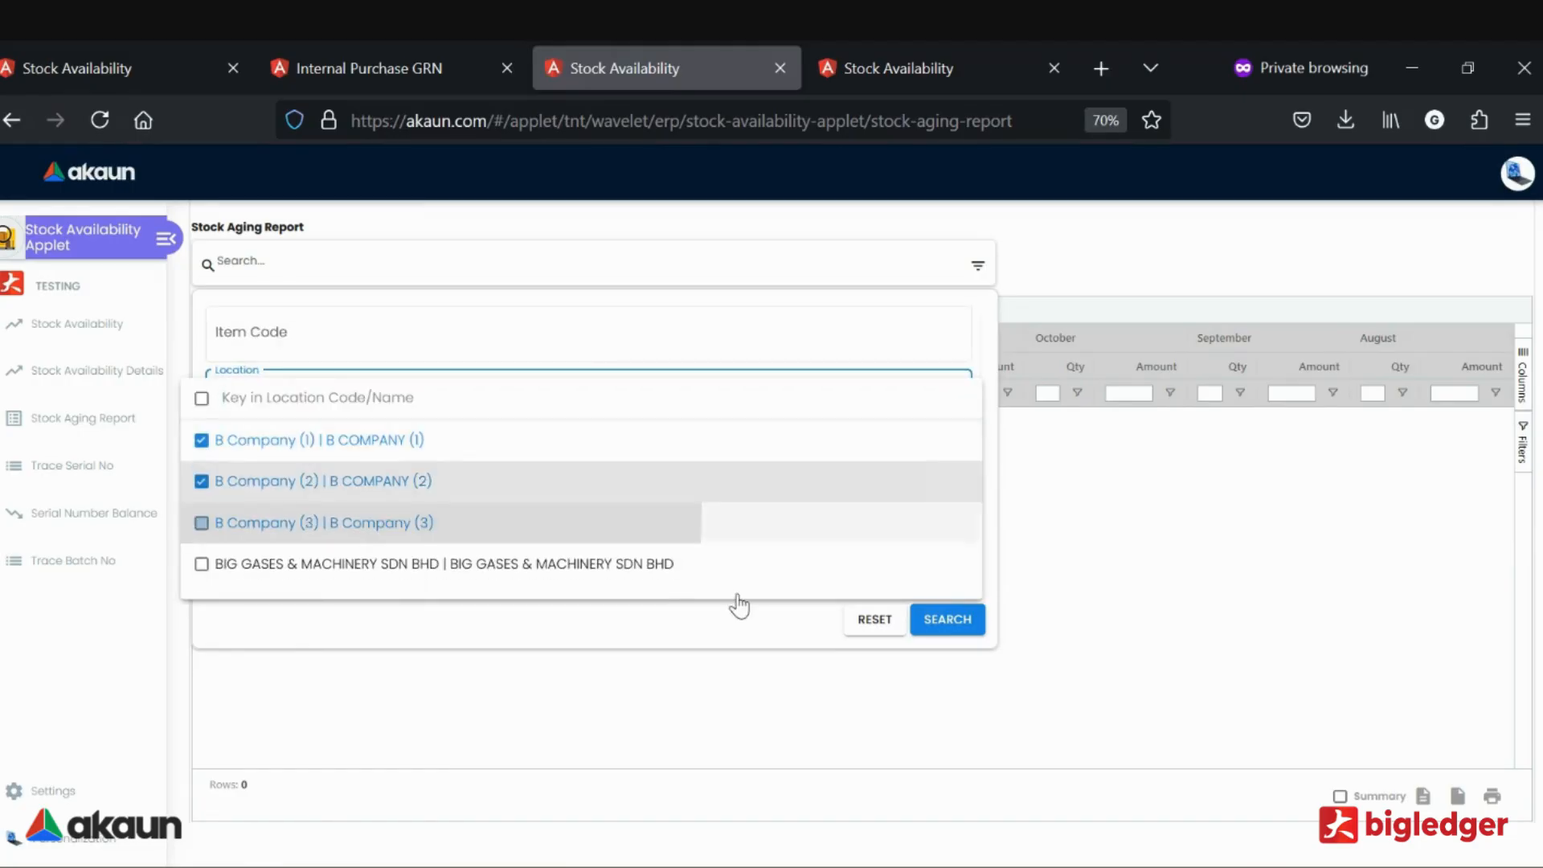
{"action": "left_click", "coordinate": [944, 619]}
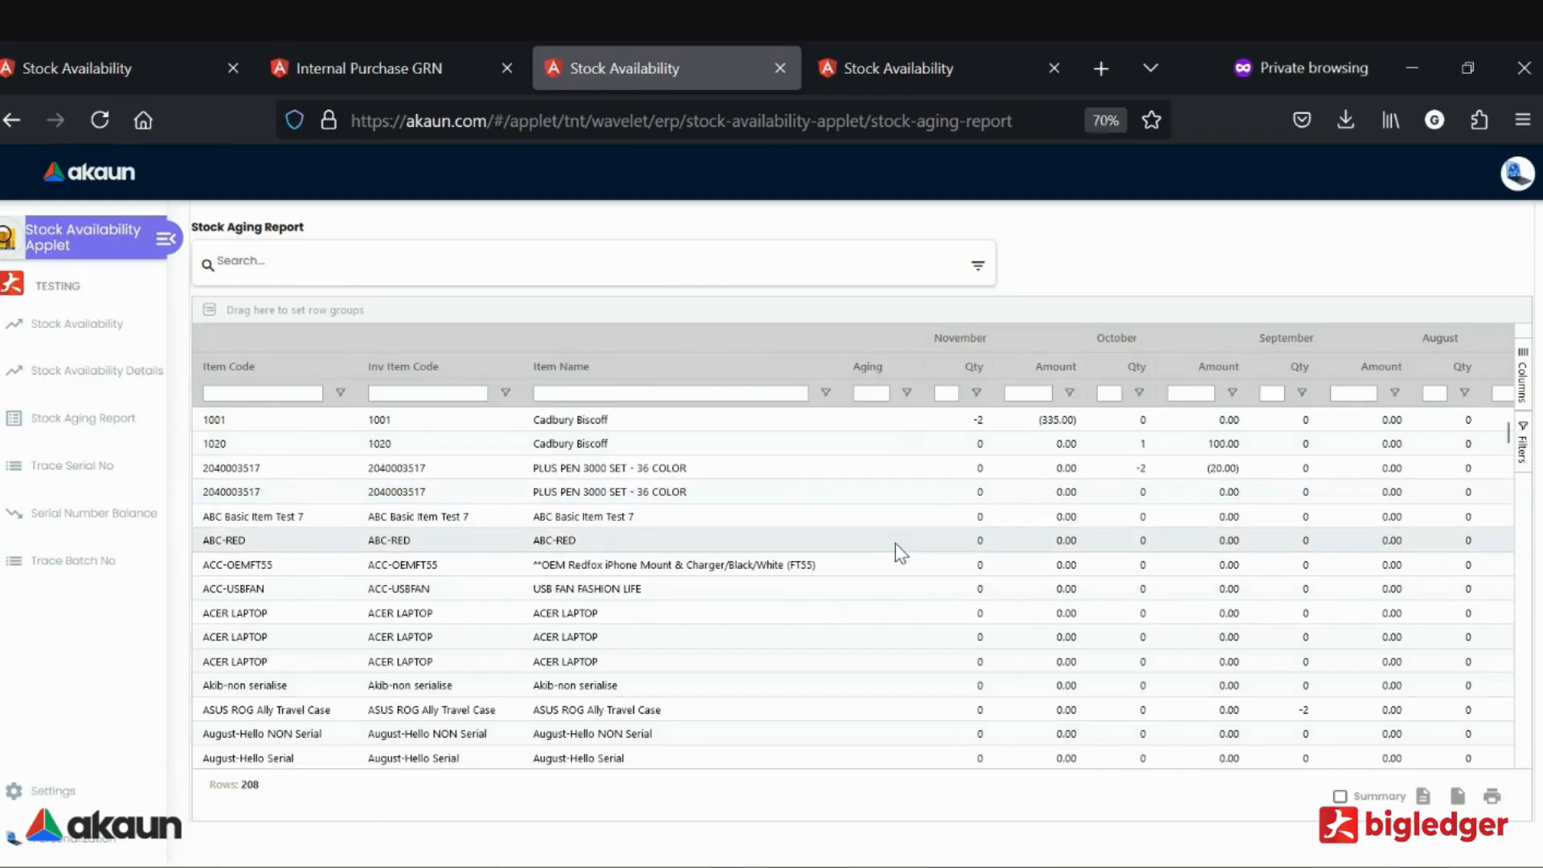
Browse the aging results, try grouping the rows by November quantity and amount, and remove both groupings
{"action": "scroll", "coordinate": [895, 545], "scroll_direction": "down", "scroll_amount": 5}
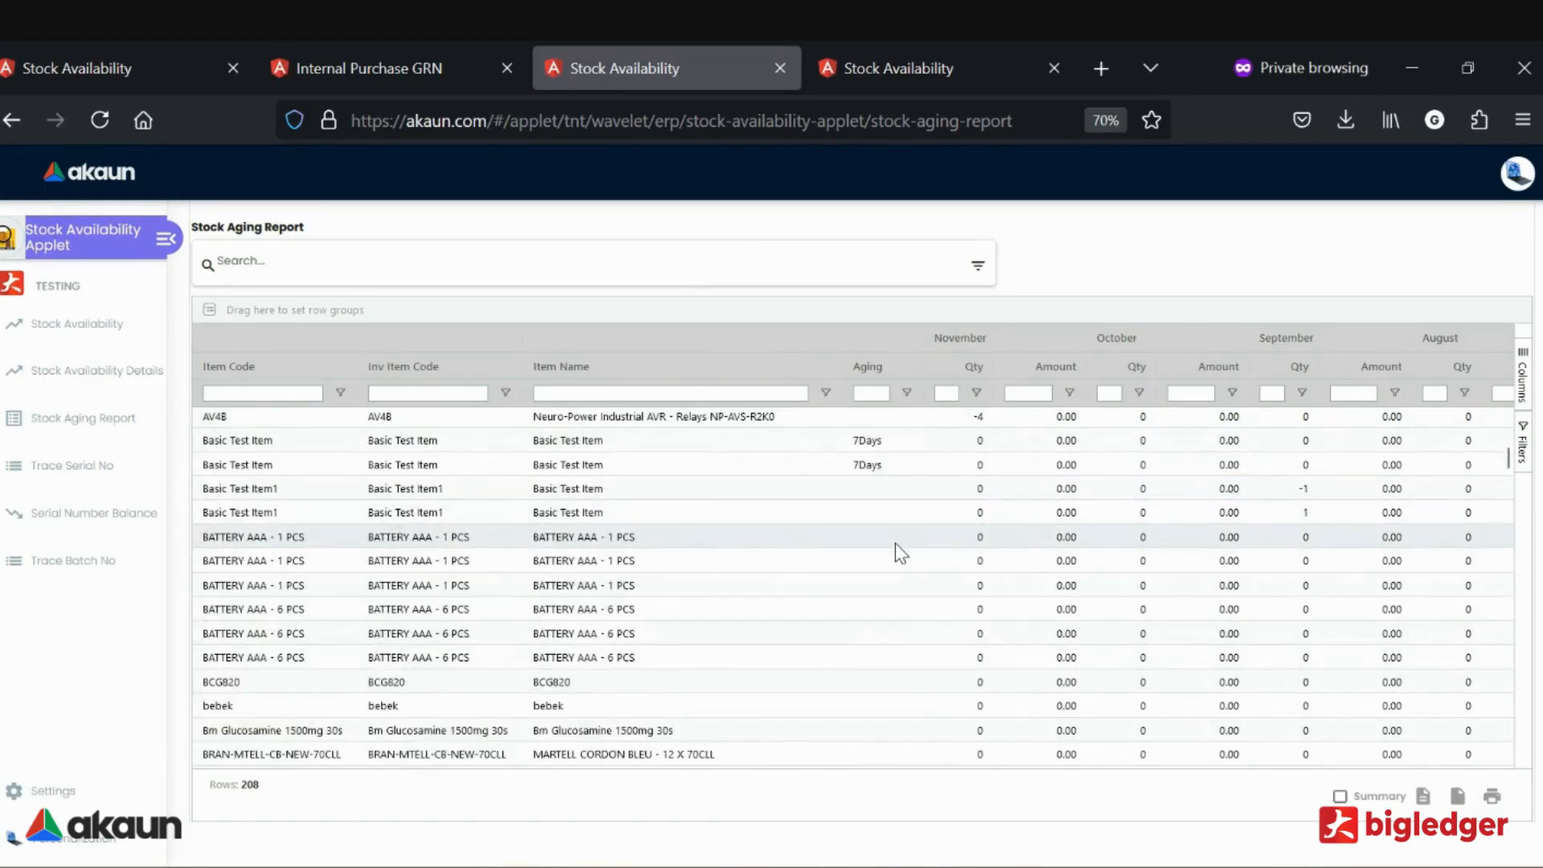
{"action": "scroll", "coordinate": [895, 543], "scroll_direction": "up", "scroll_amount": 4}
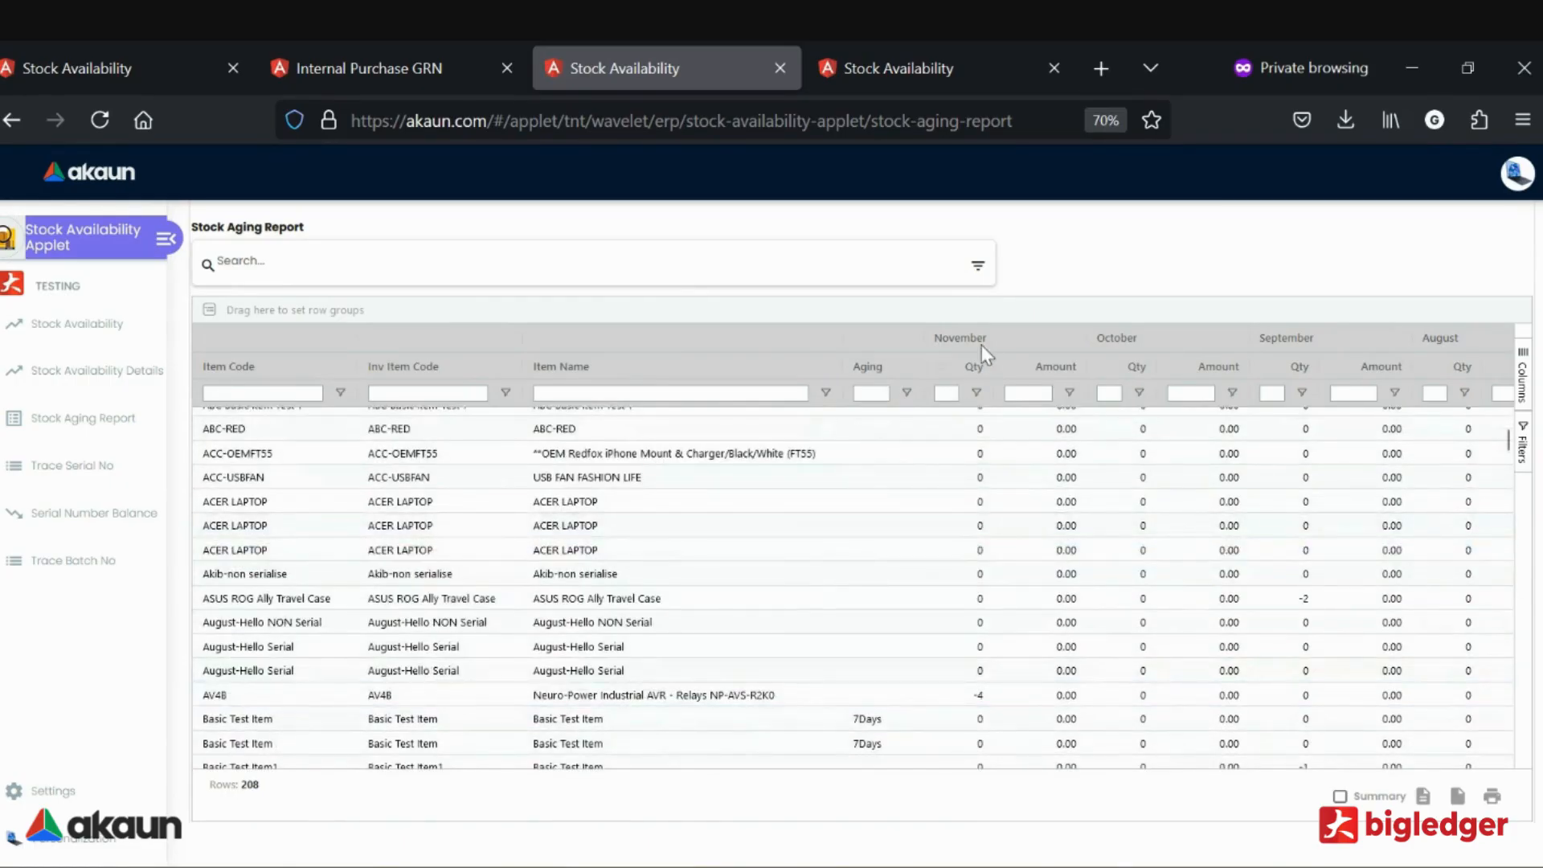
{"action": "left_click_drag", "start_coordinate": [982, 345], "coordinate": [562, 302]}
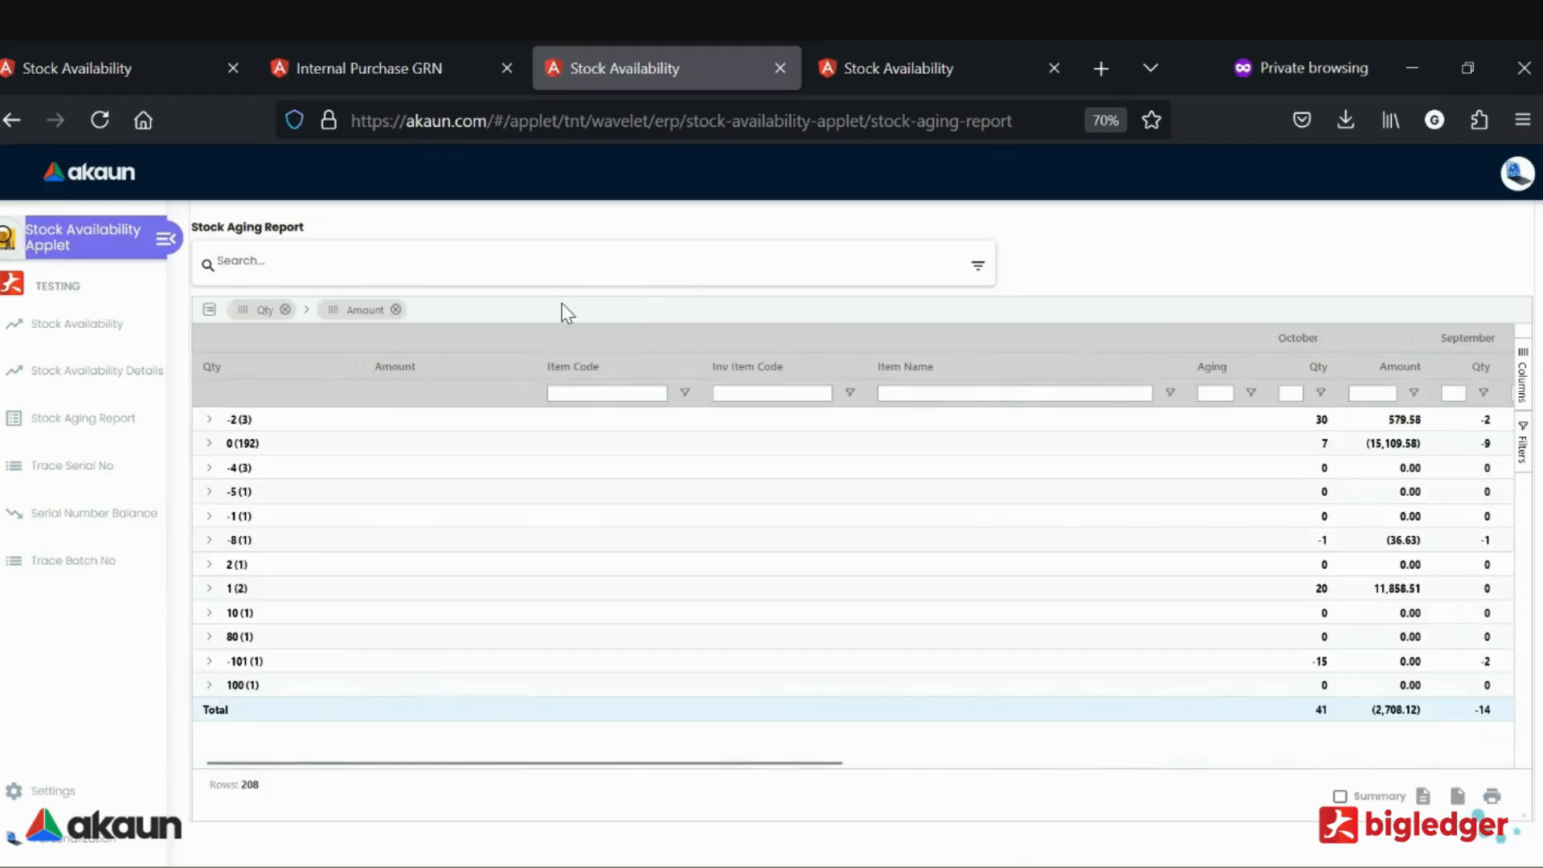
{"action": "left_click", "coordinate": [287, 310]}
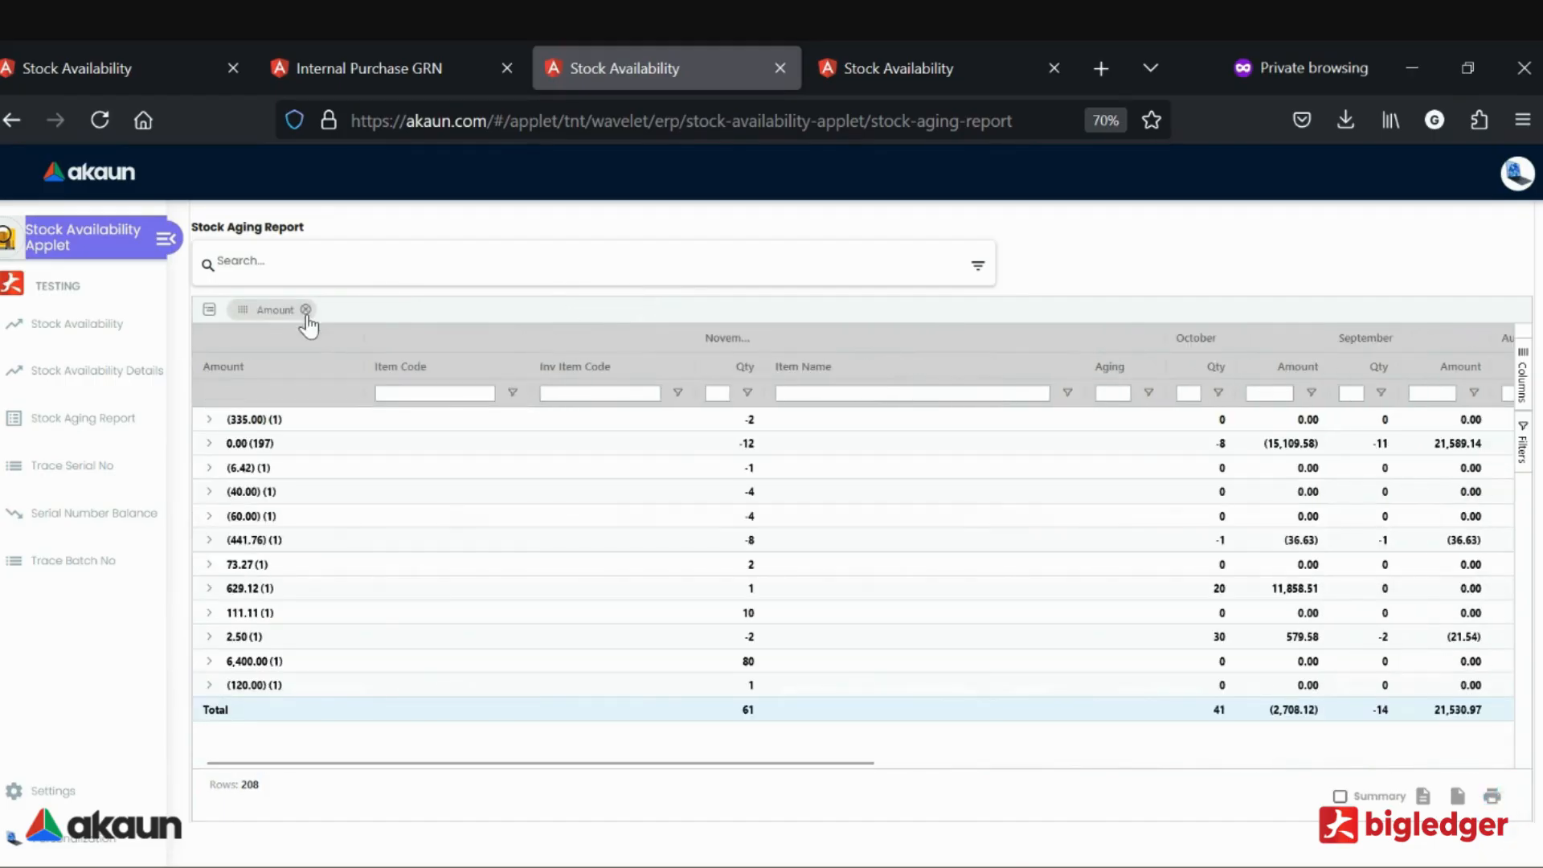
{"action": "left_click", "coordinate": [308, 310]}
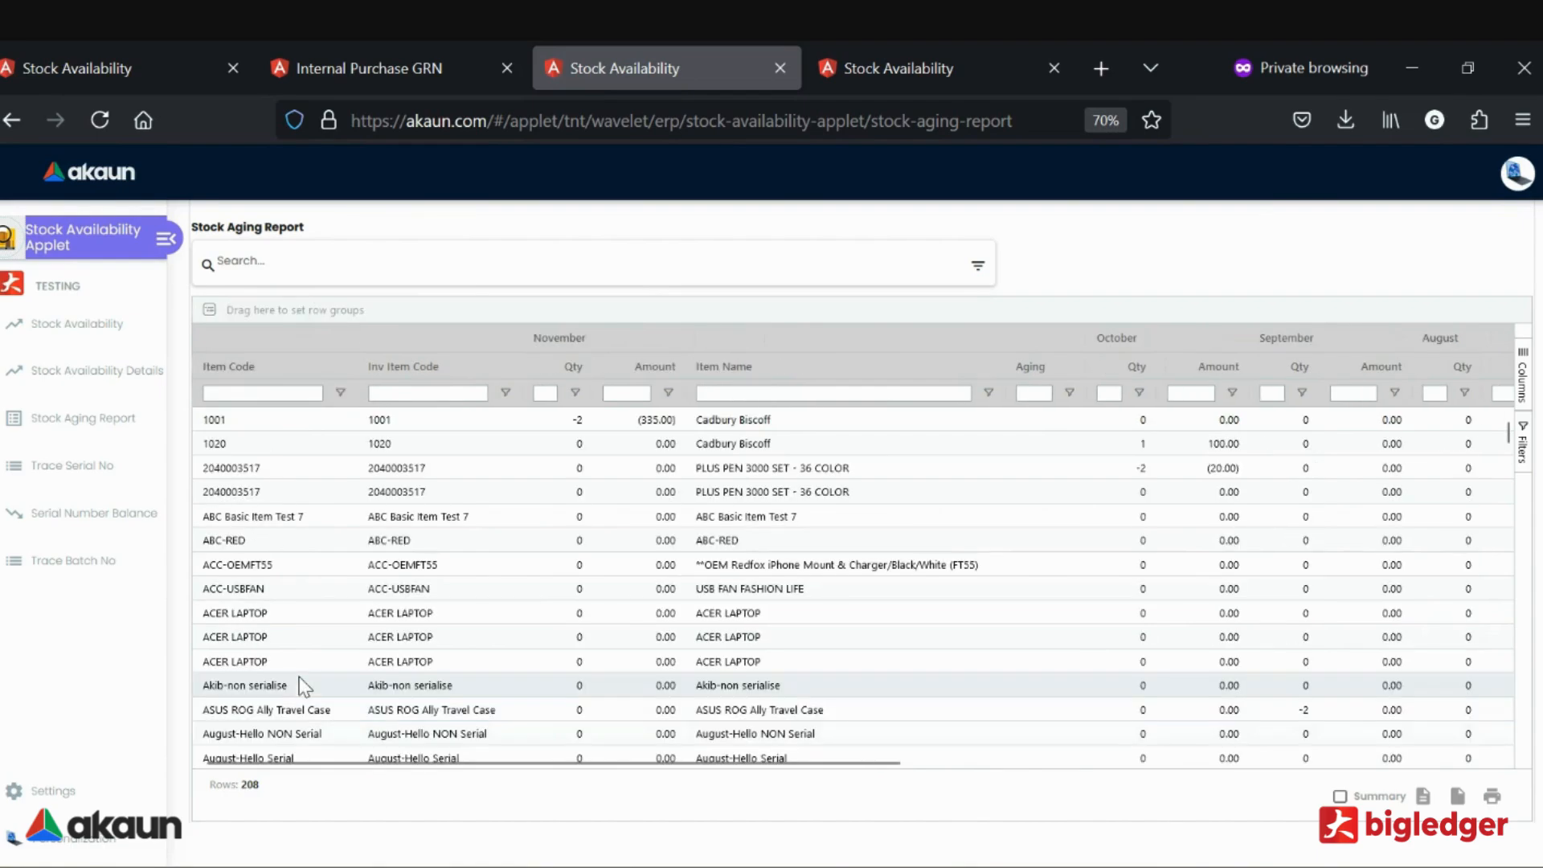
{"action": "left_click_drag", "start_coordinate": [679, 762], "coordinate": [248, 798]}
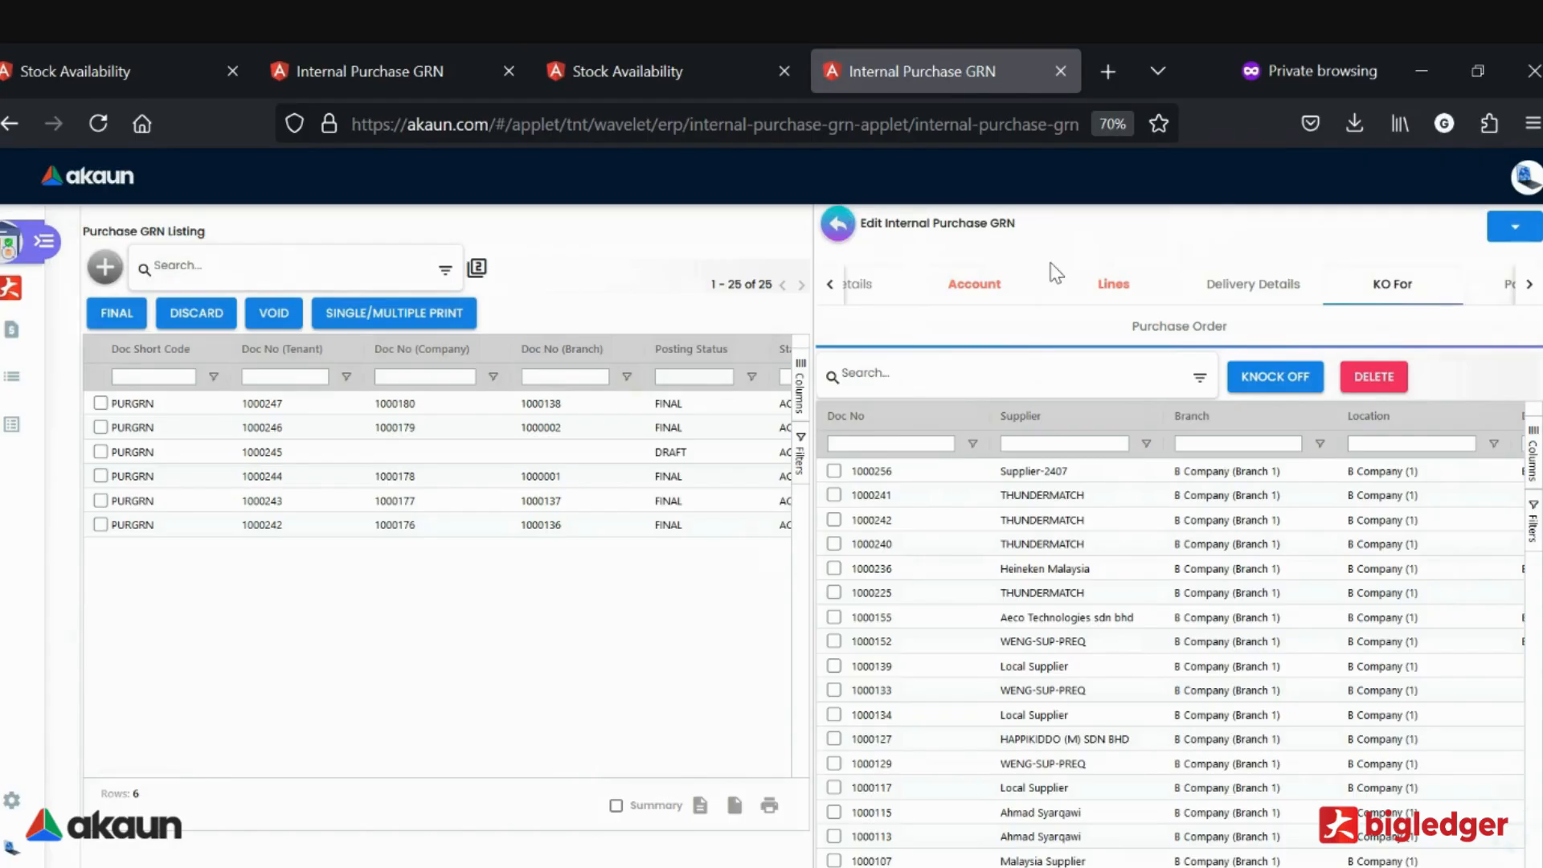
Select the Heineken Malaysia purchase order and knock it off into the internal purchase GRN
{"action": "left_click", "coordinate": [834, 472]}
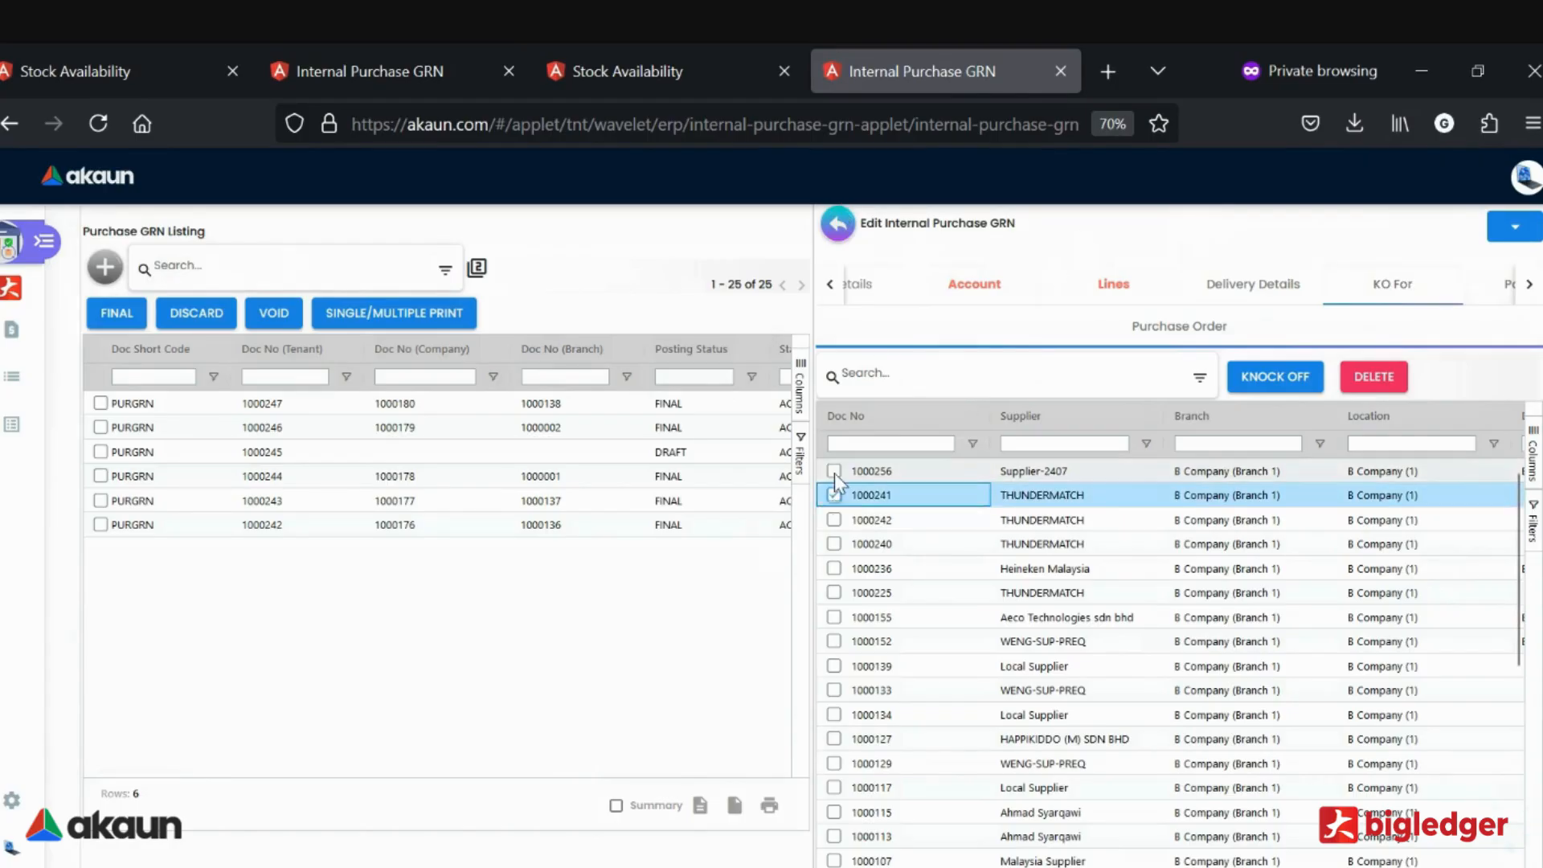
{"action": "left_click", "coordinate": [834, 495]}
{"action": "left_click", "coordinate": [834, 520]}
{"action": "left_click", "coordinate": [834, 544]}
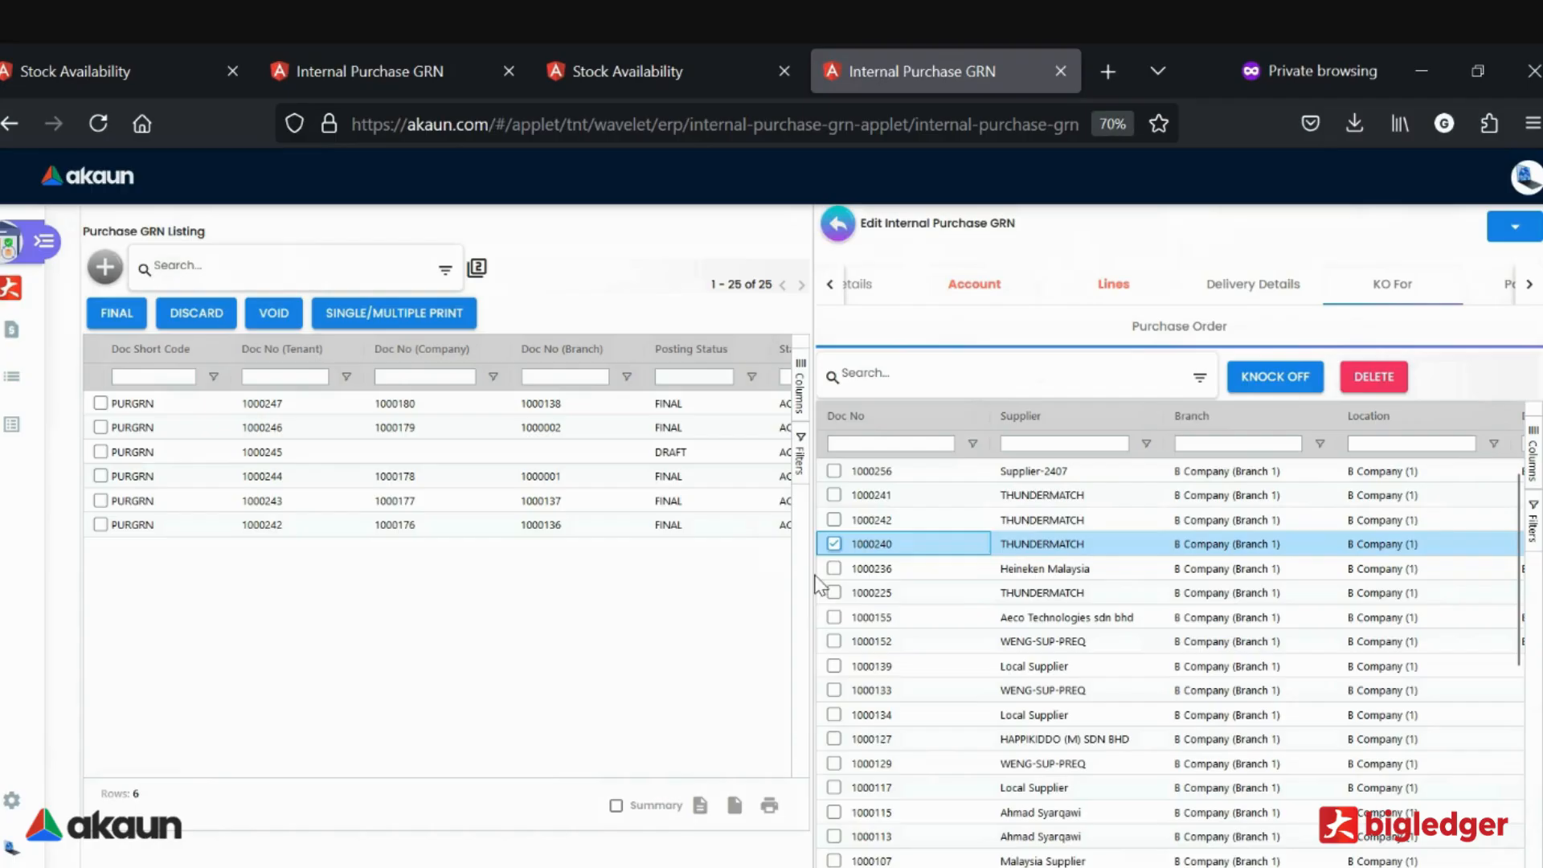
{"action": "left_click", "coordinate": [835, 569]}
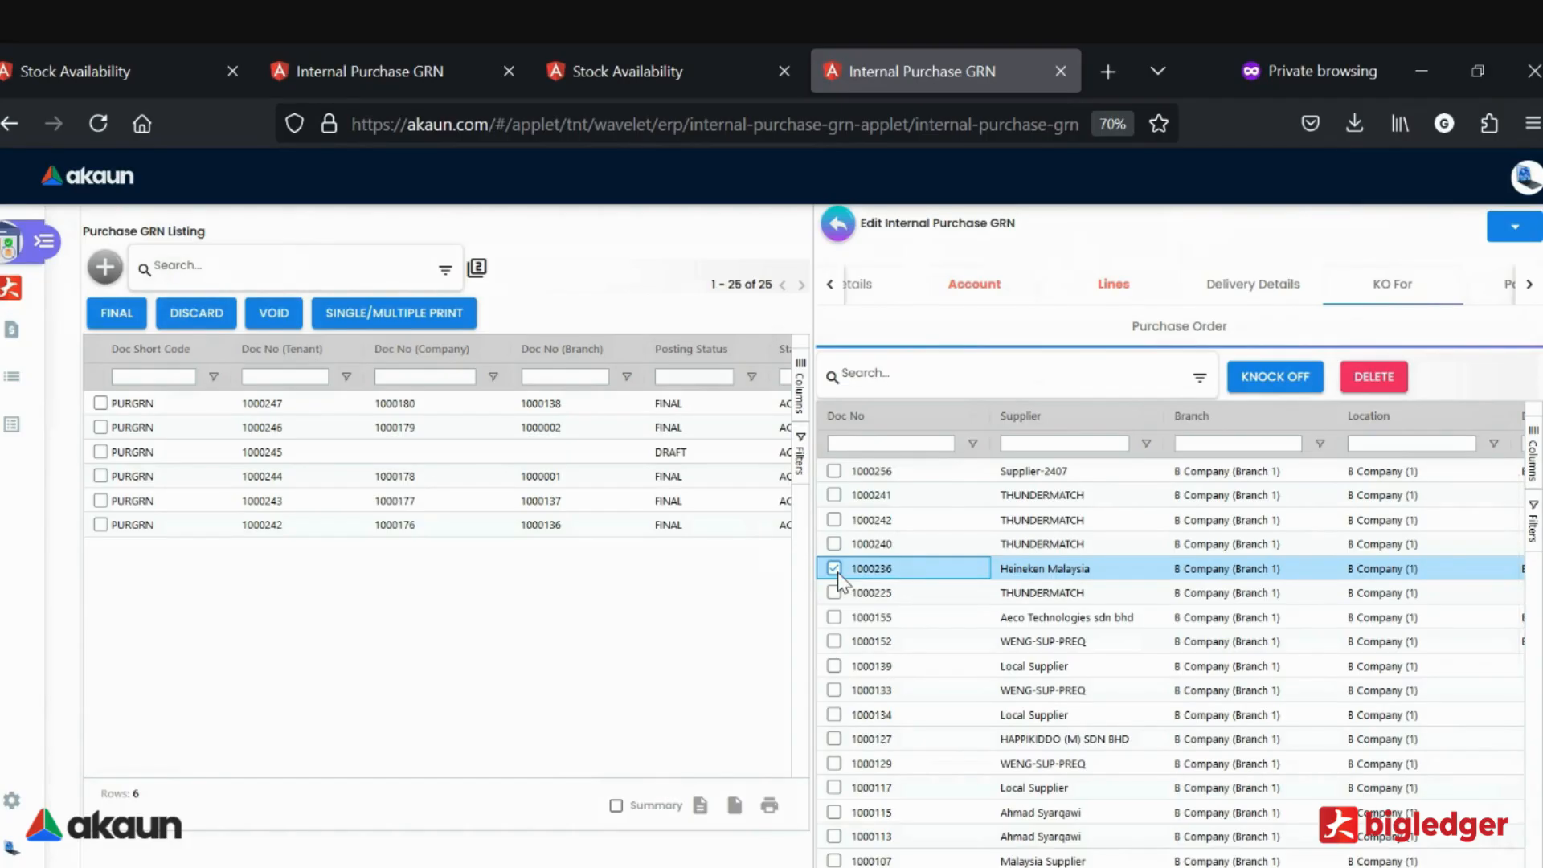
{"action": "left_click", "coordinate": [1326, 380]}
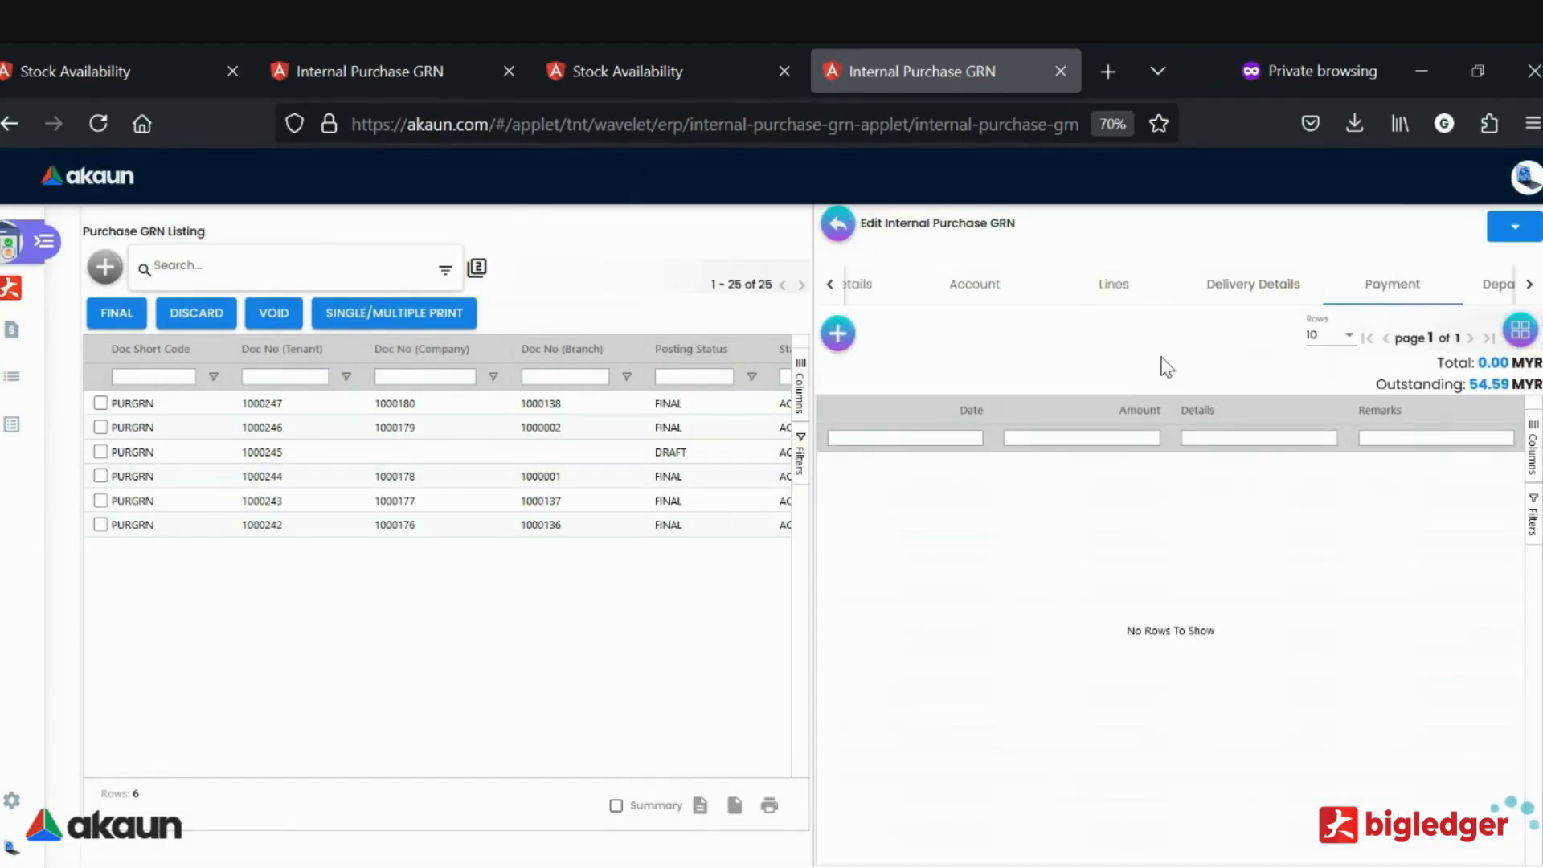
Review the knocked-off GRN's supplier entity details and payment section, and check which other sections the document offers
{"action": "left_click", "coordinate": [1528, 284]}
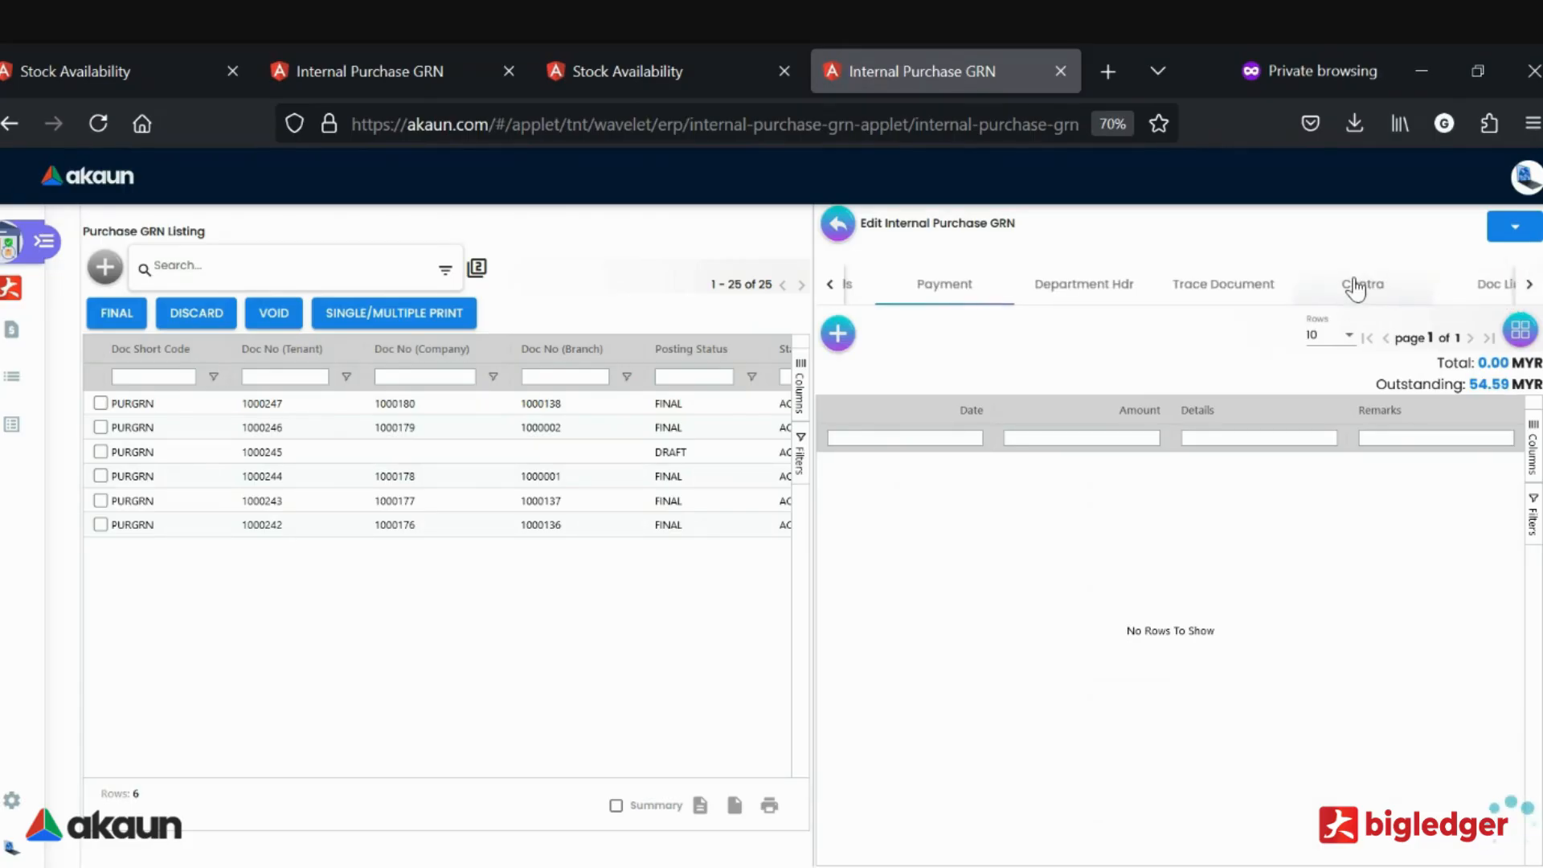
{"action": "left_click", "coordinate": [836, 286]}
{"action": "left_click", "coordinate": [852, 286]}
{"action": "left_click", "coordinate": [1013, 286]}
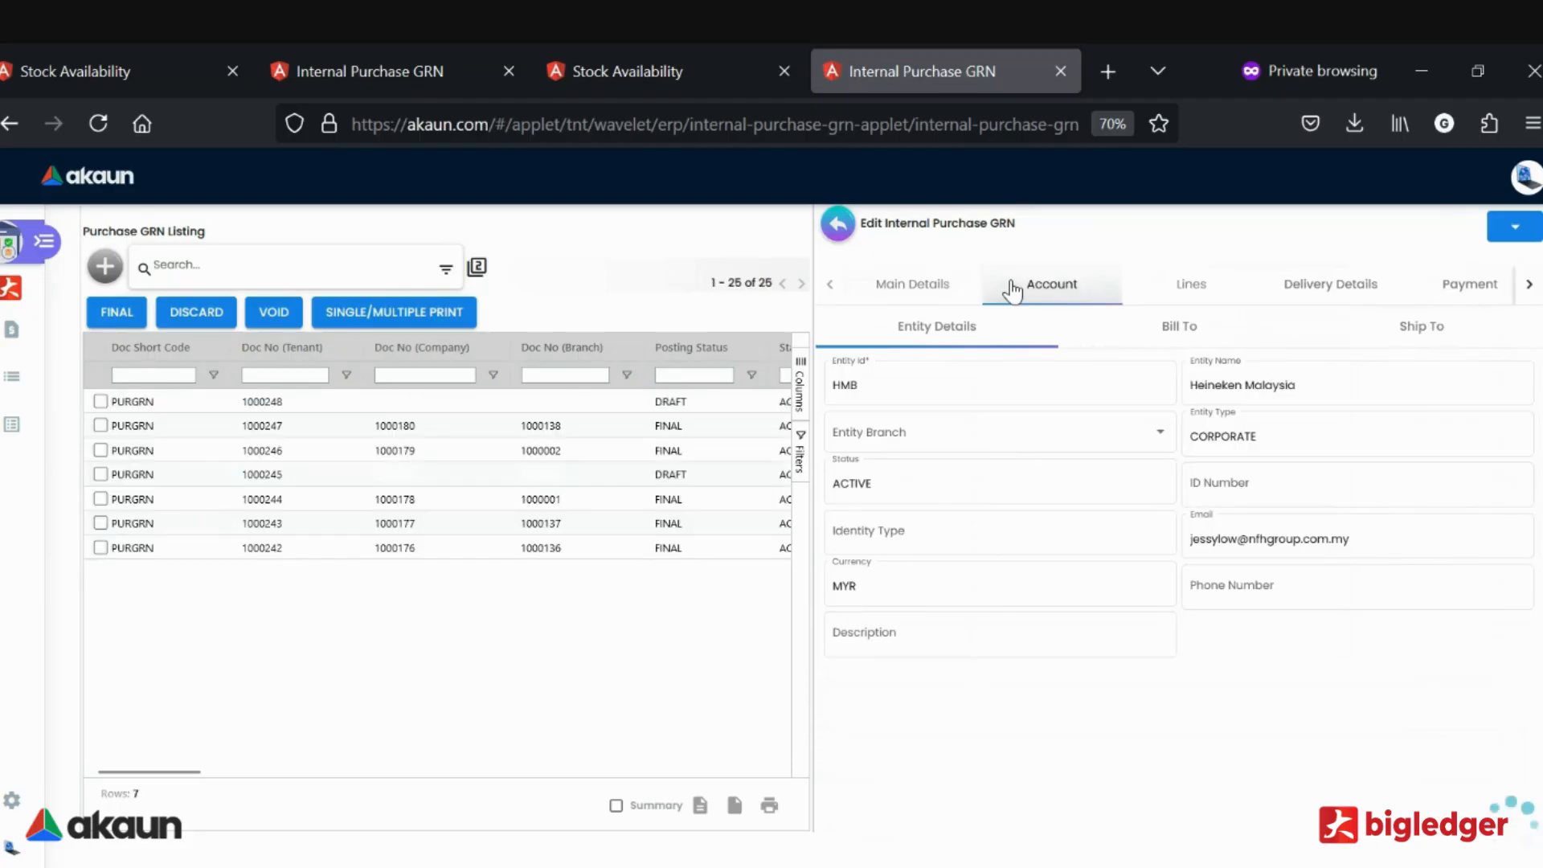
{"action": "left_click", "coordinate": [1467, 302]}
{"action": "left_click", "coordinate": [1529, 286]}
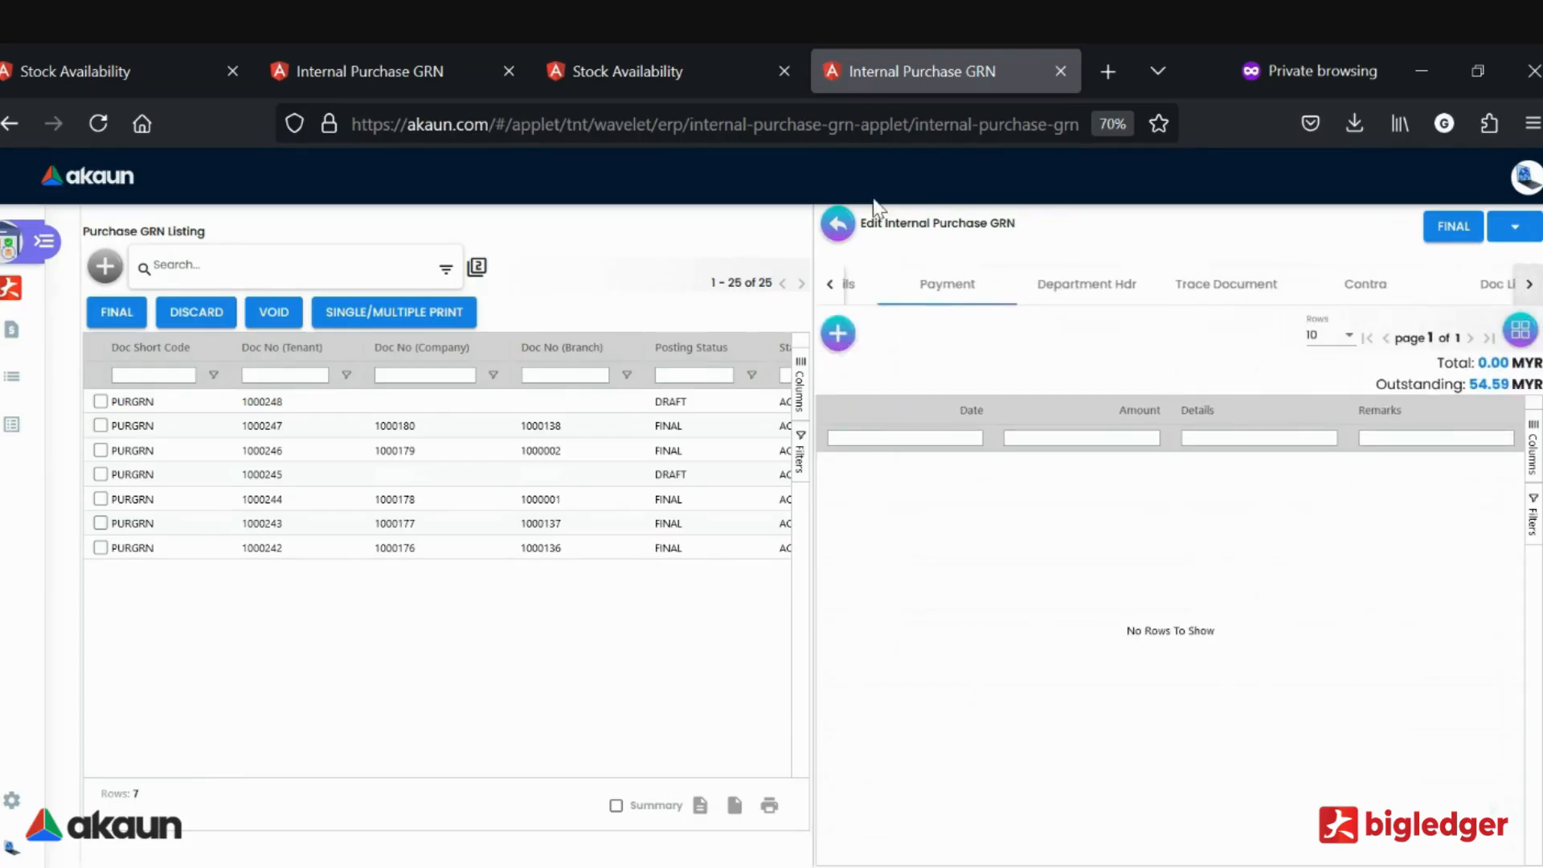
{"action": "left_click", "coordinate": [1531, 285]}
{"action": "left_click", "coordinate": [1531, 286]}
Close the Heineken Malaysia draft GRN and start another internal purchase GRN
{"action": "left_click", "coordinate": [847, 228]}
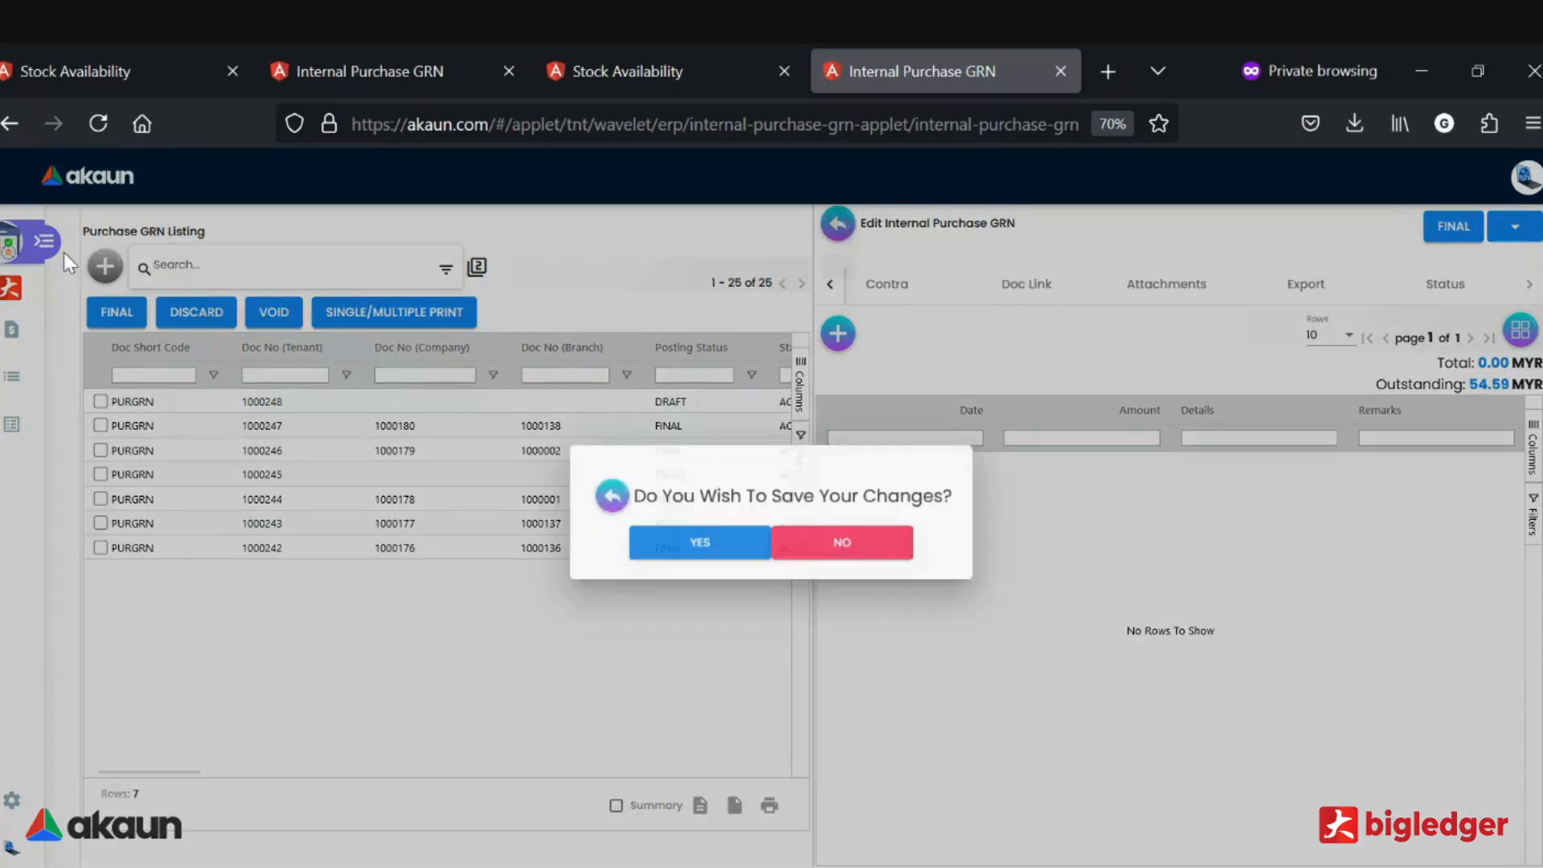
{"action": "left_click", "coordinate": [783, 551]}
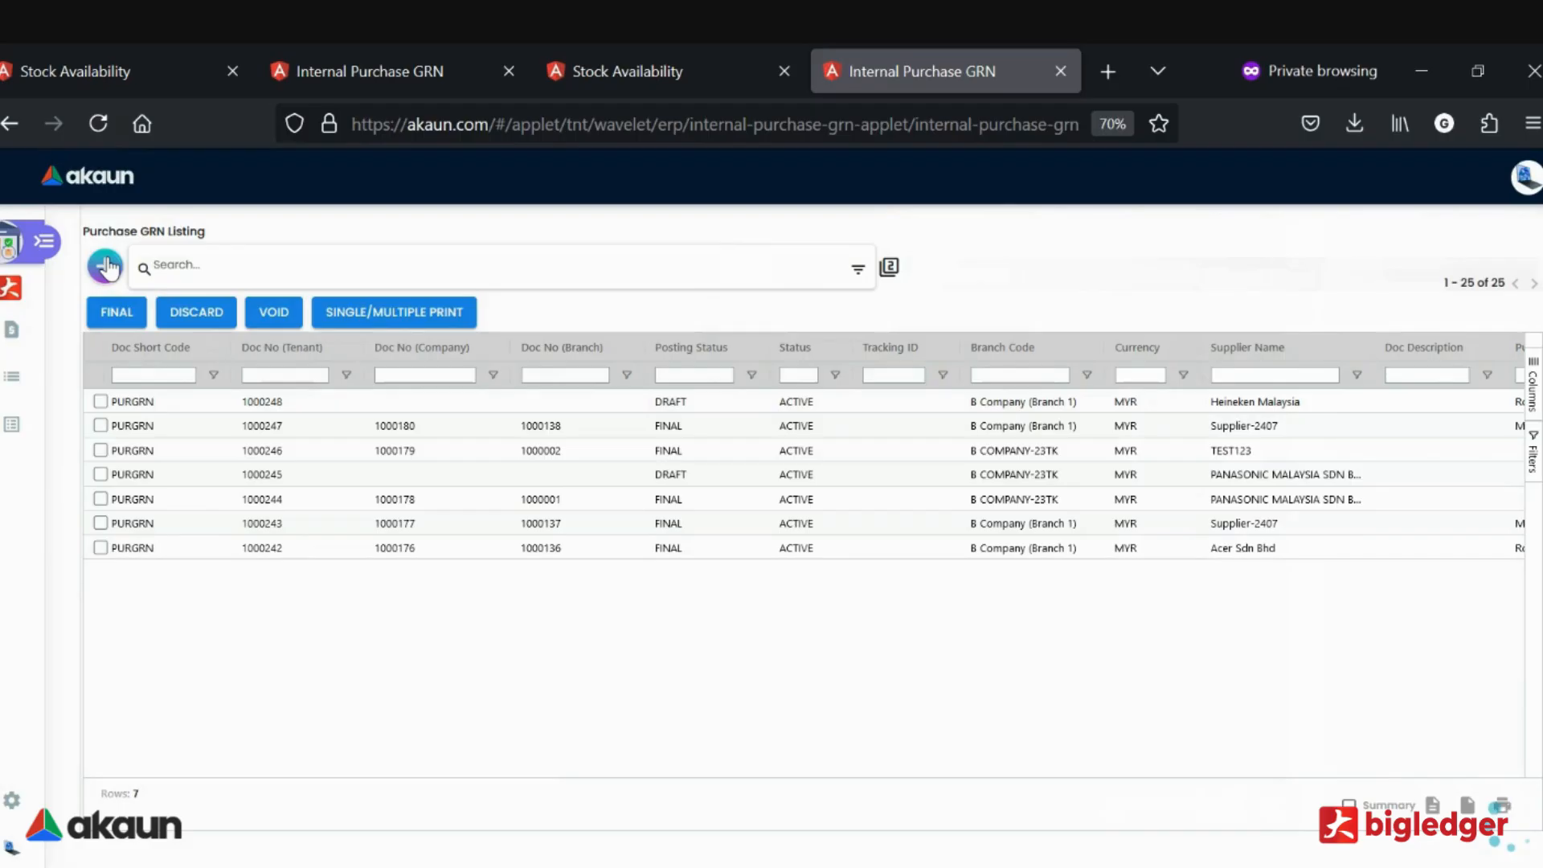
{"action": "left_click", "coordinate": [107, 266]}
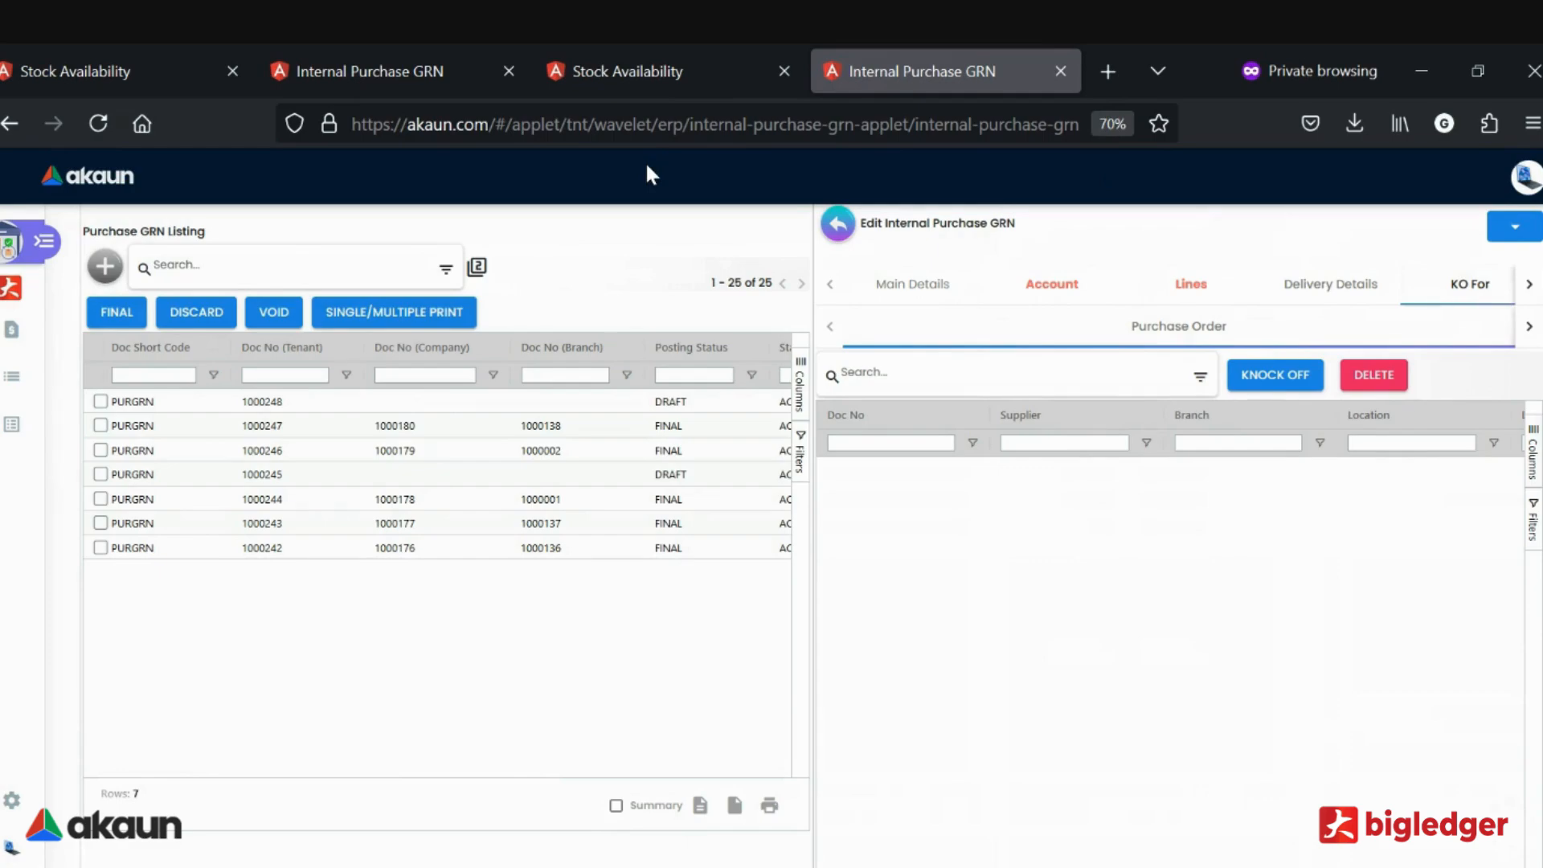
Switch to the finalised Harman Kardon GRN and inspect the Honor Pad X8 Lite line's quantity, unit price and transaction amount
{"action": "left_click", "coordinate": [403, 53]}
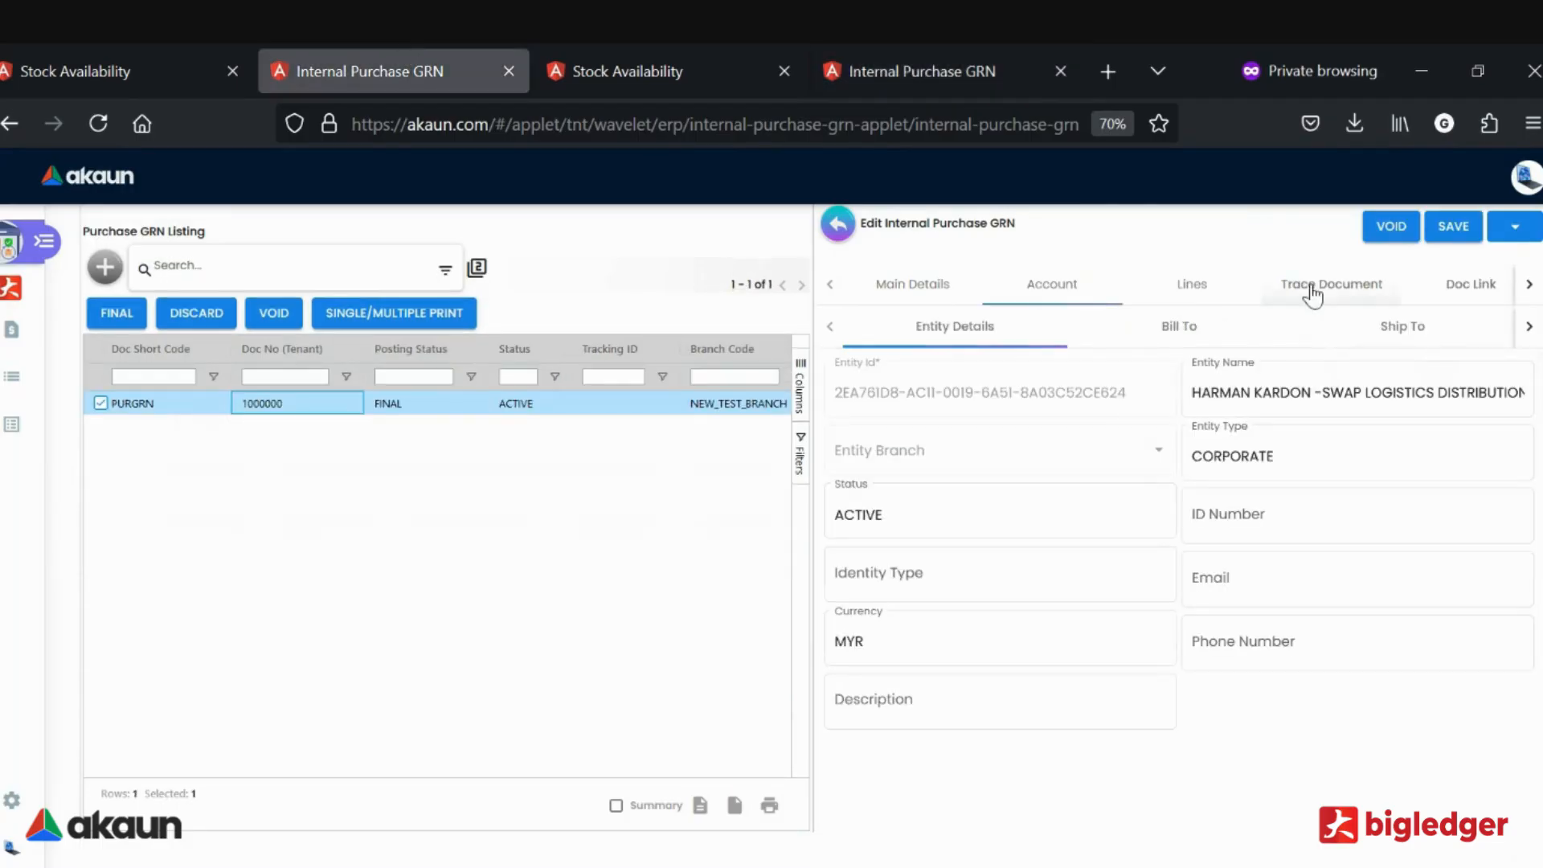
{"action": "left_click", "coordinate": [1532, 291]}
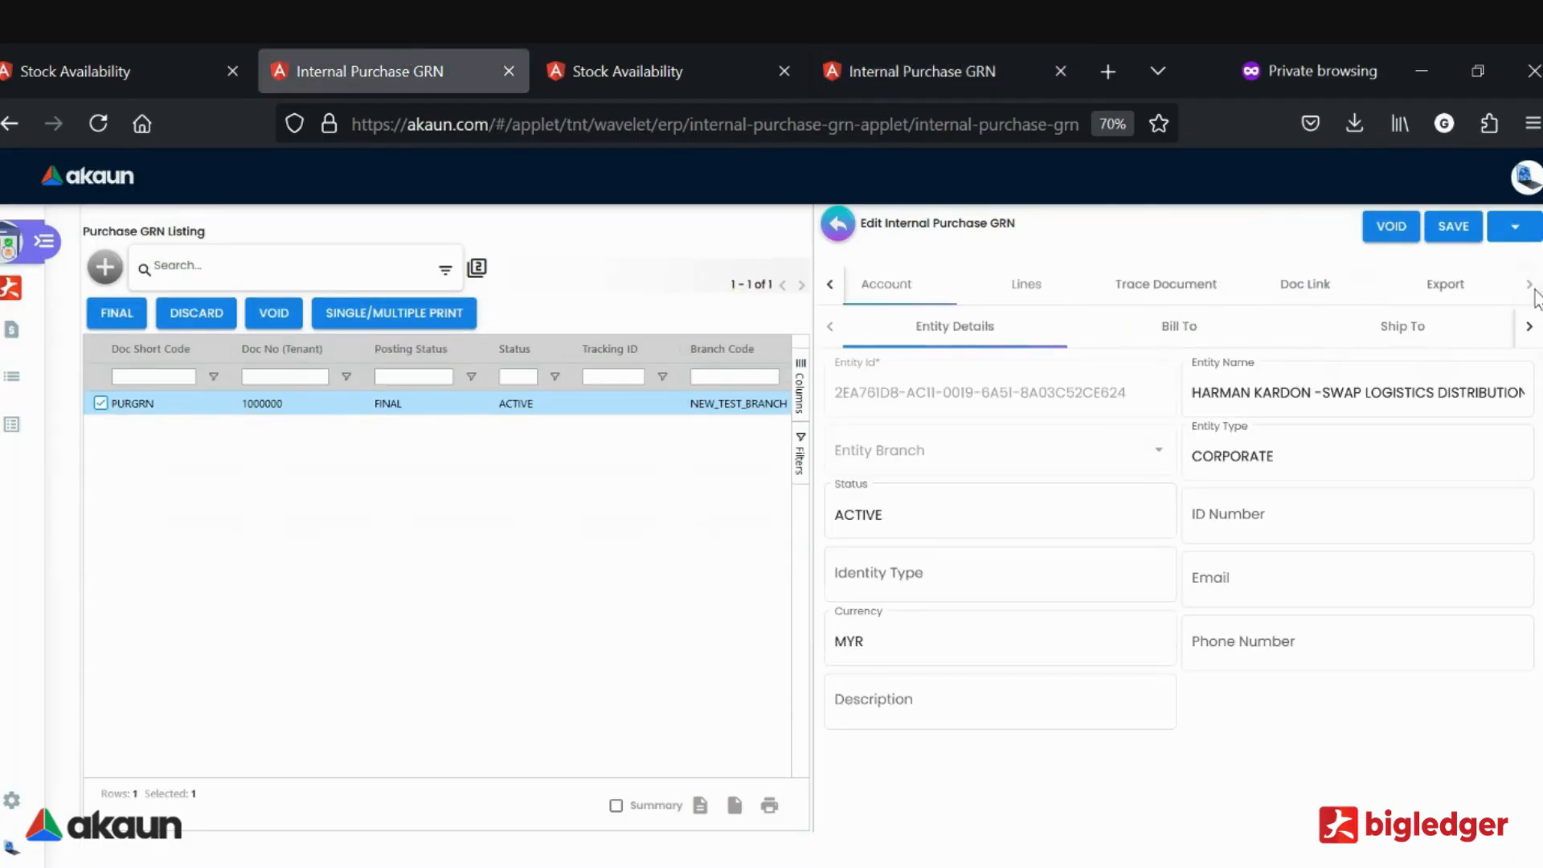
{"action": "left_click", "coordinate": [1059, 296]}
{"action": "left_click", "coordinate": [1142, 441]}
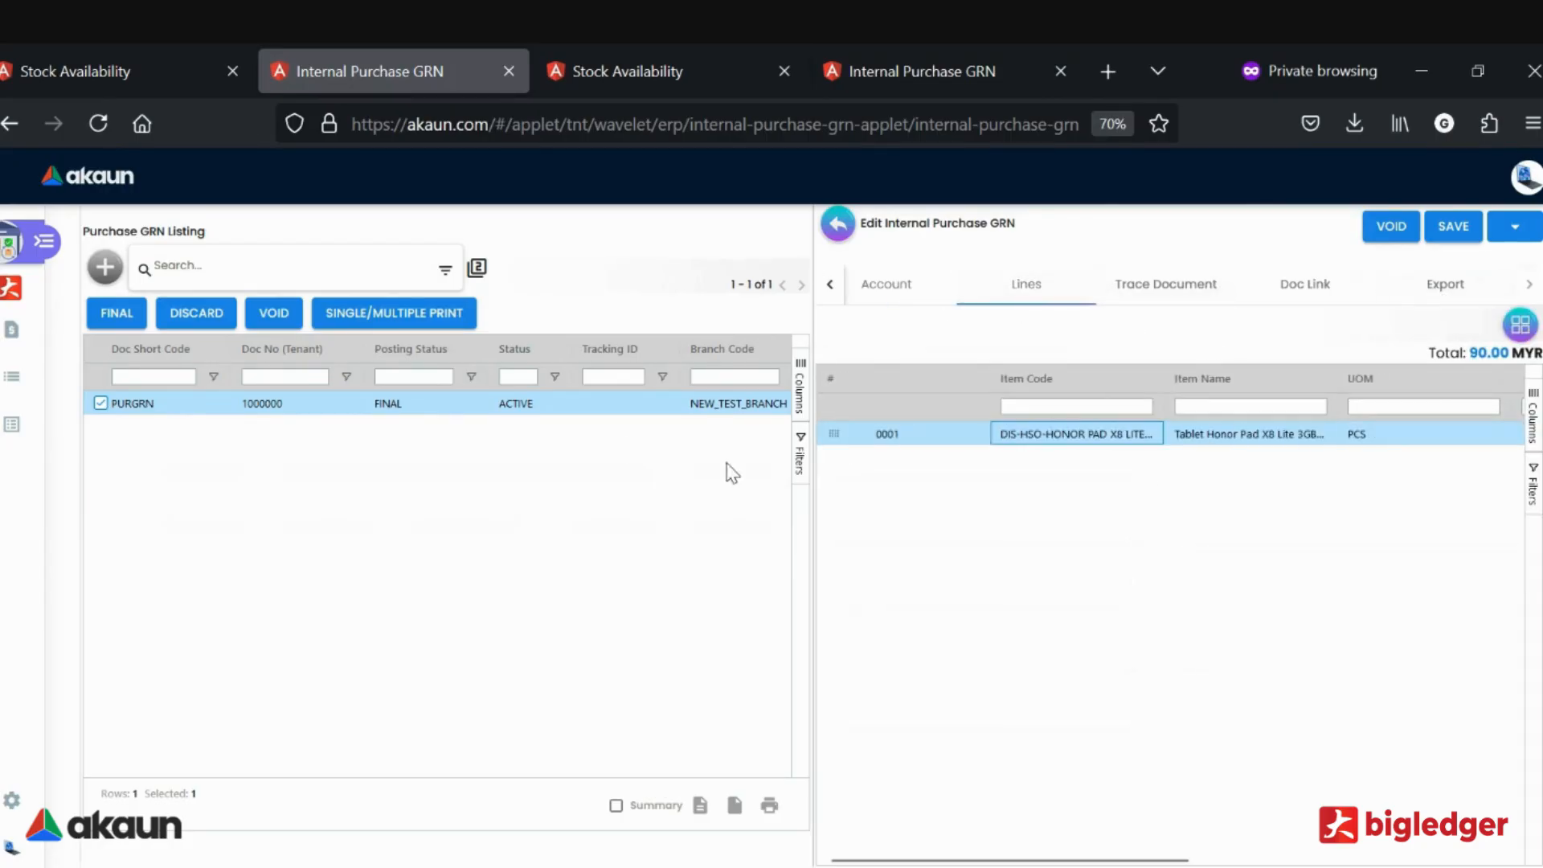
{"action": "scroll", "coordinate": [888, 655], "scroll_direction": "down", "scroll_amount": 3}
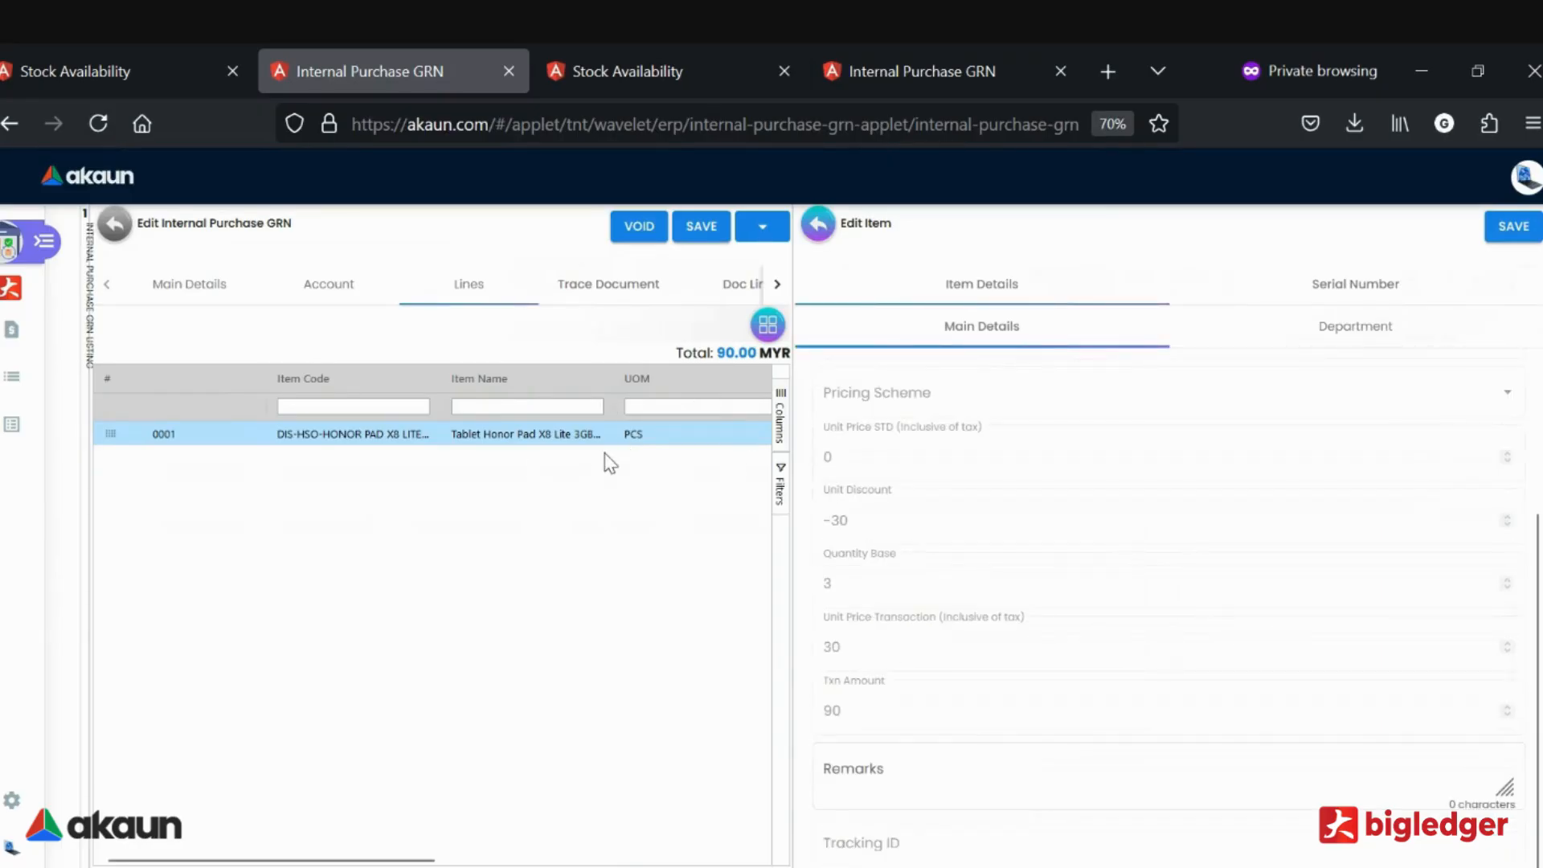
{"action": "left_click_drag", "start_coordinate": [850, 645], "coordinate": [794, 645]}
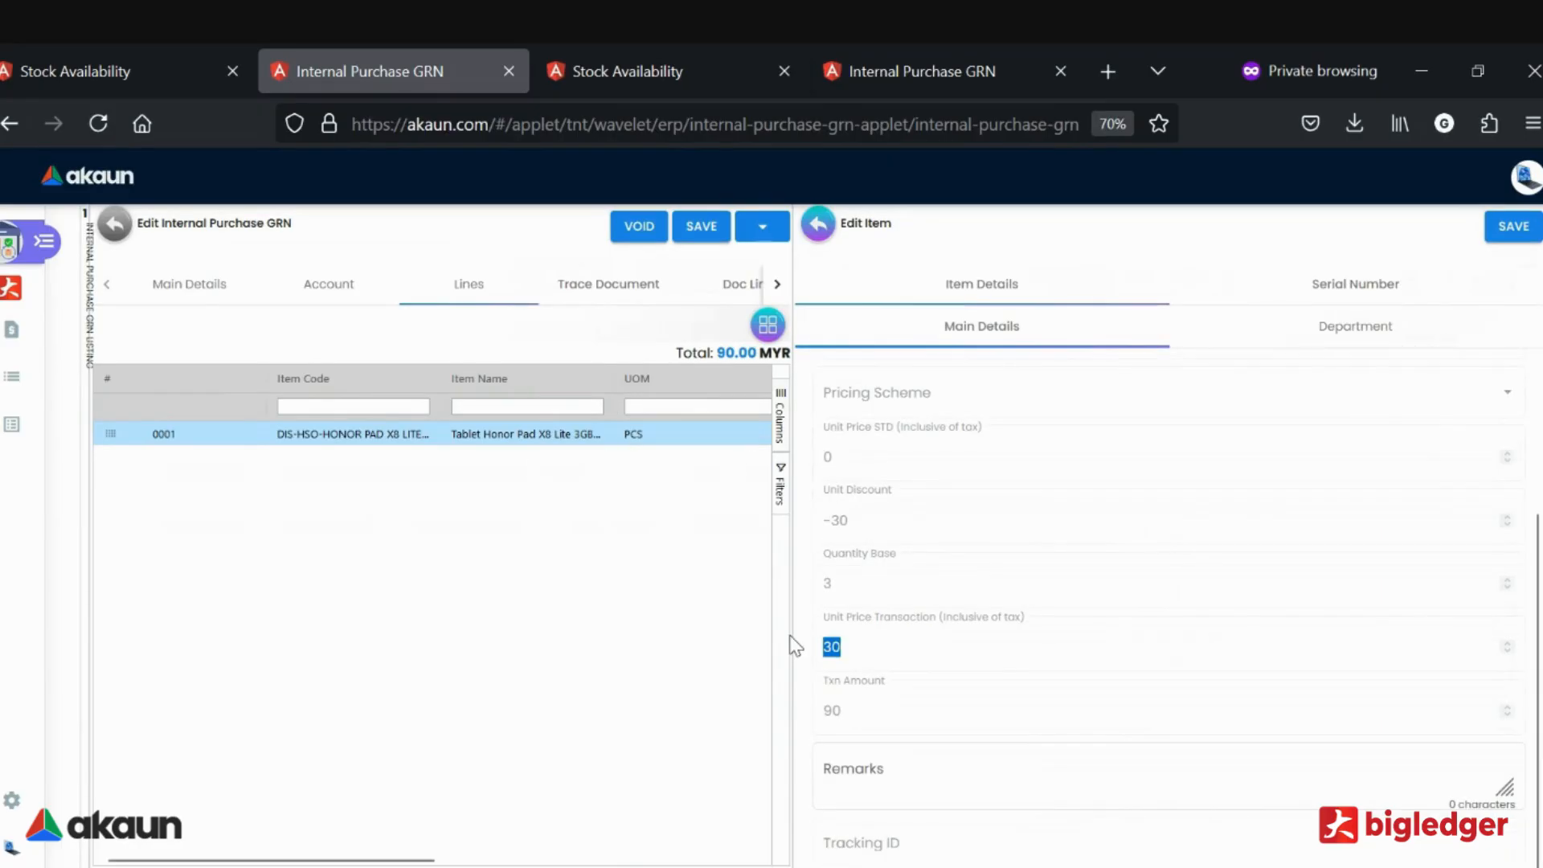
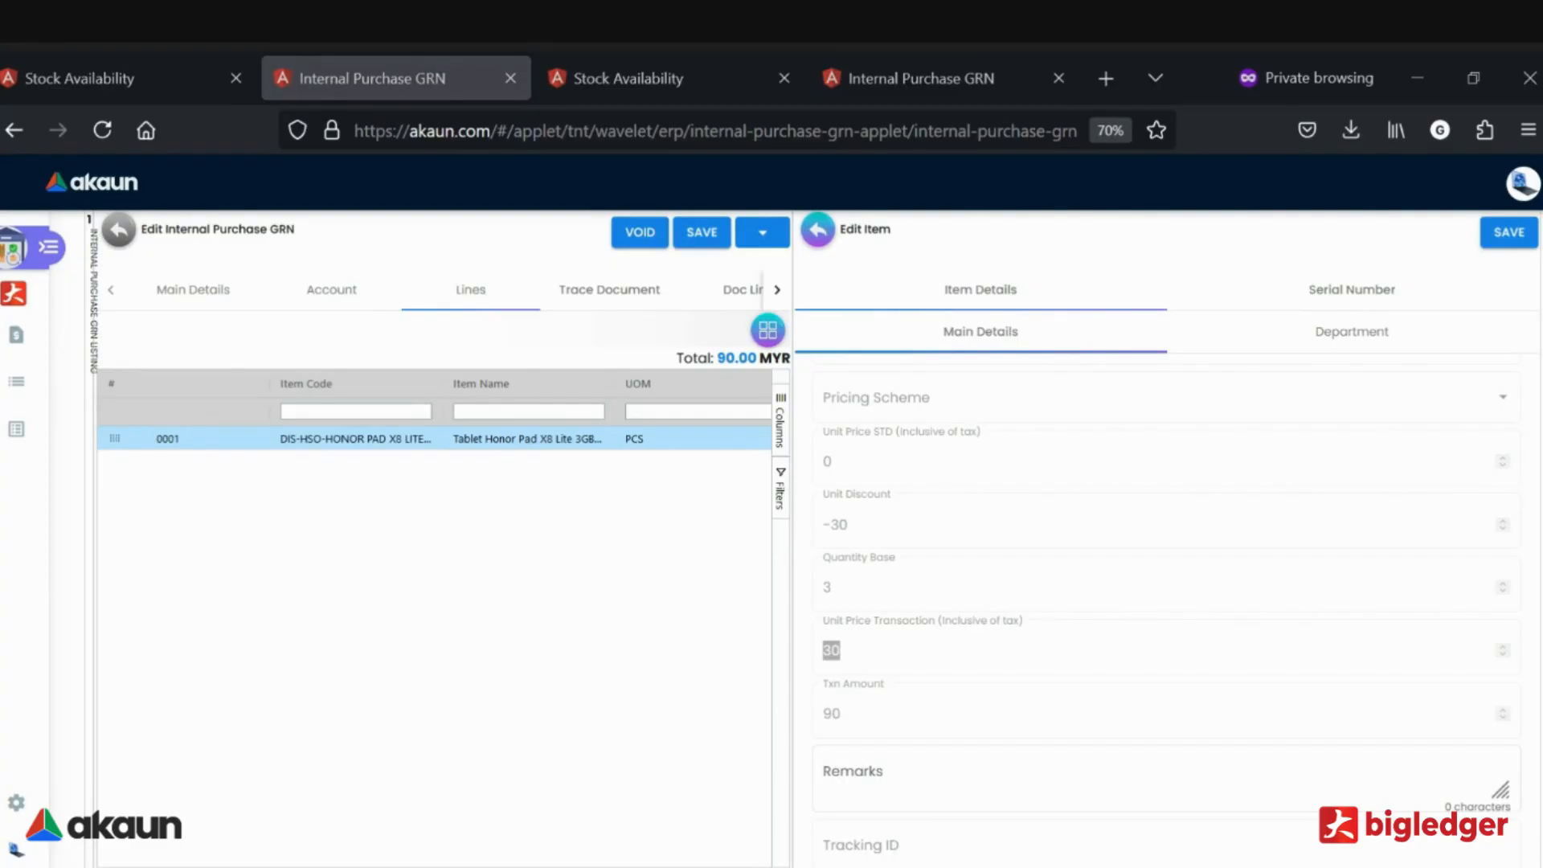
{"action": "left_click", "coordinate": [1088, 779]}
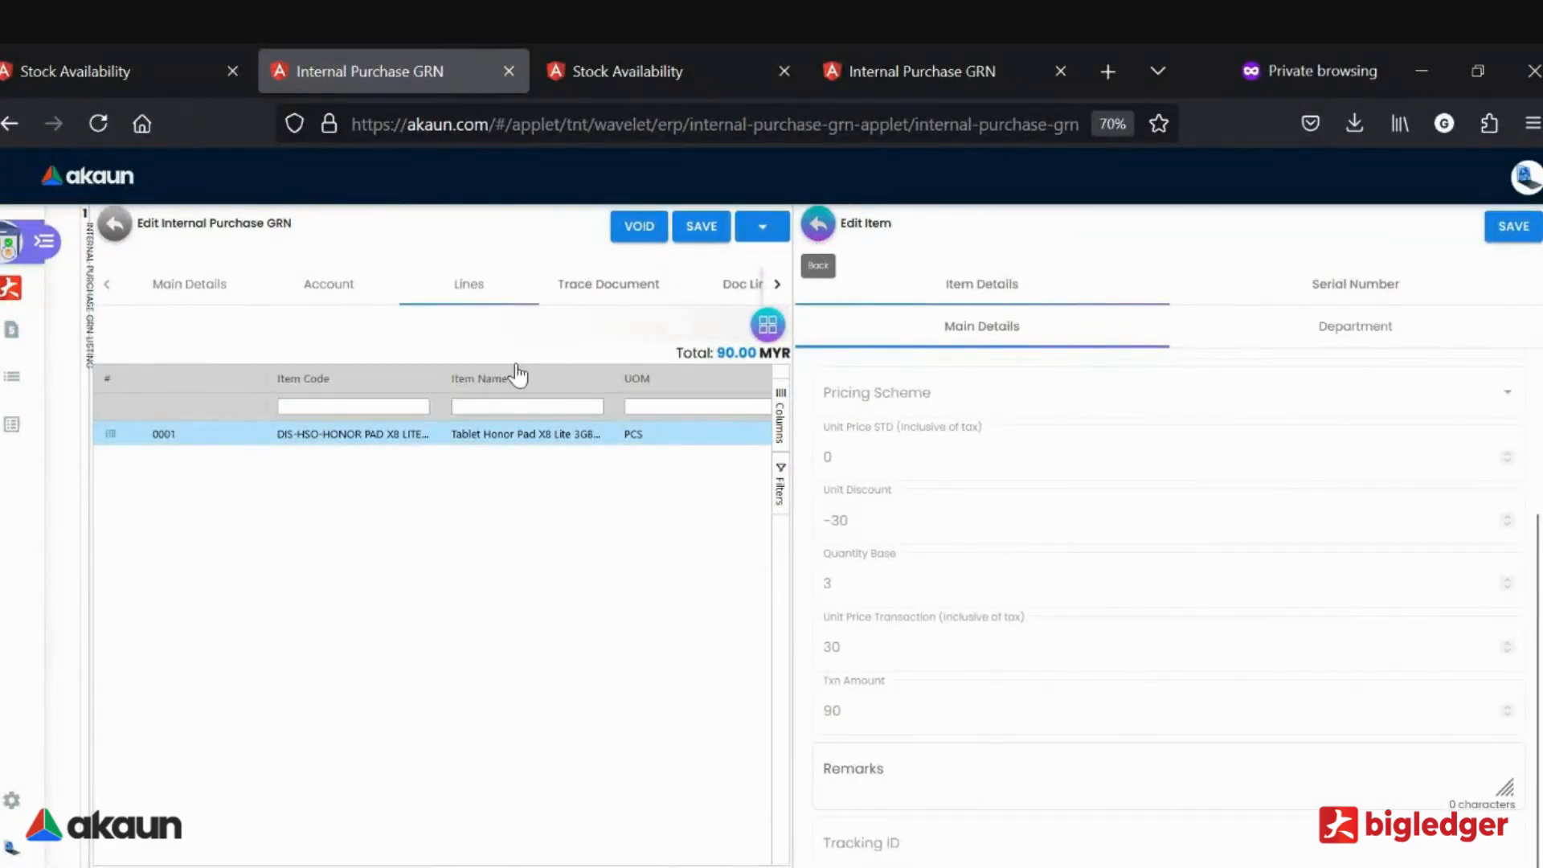
{"action": "left_click", "coordinate": [818, 224]}
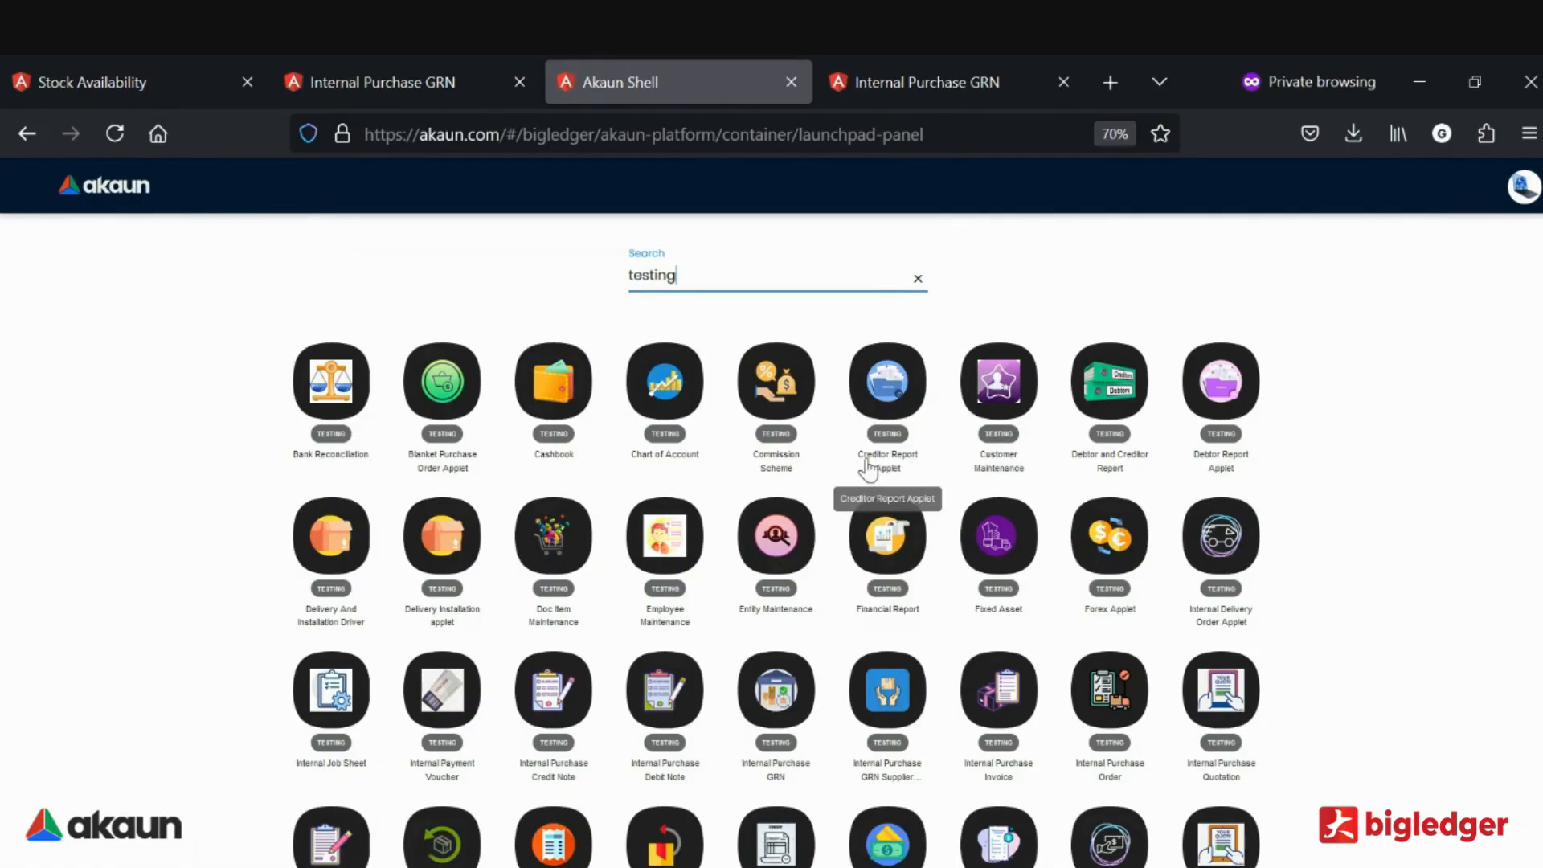
Open the Creditor Report Applet and display the search filters of the Creditor Outstanding Document Report
{"action": "left_click", "coordinate": [881, 411]}
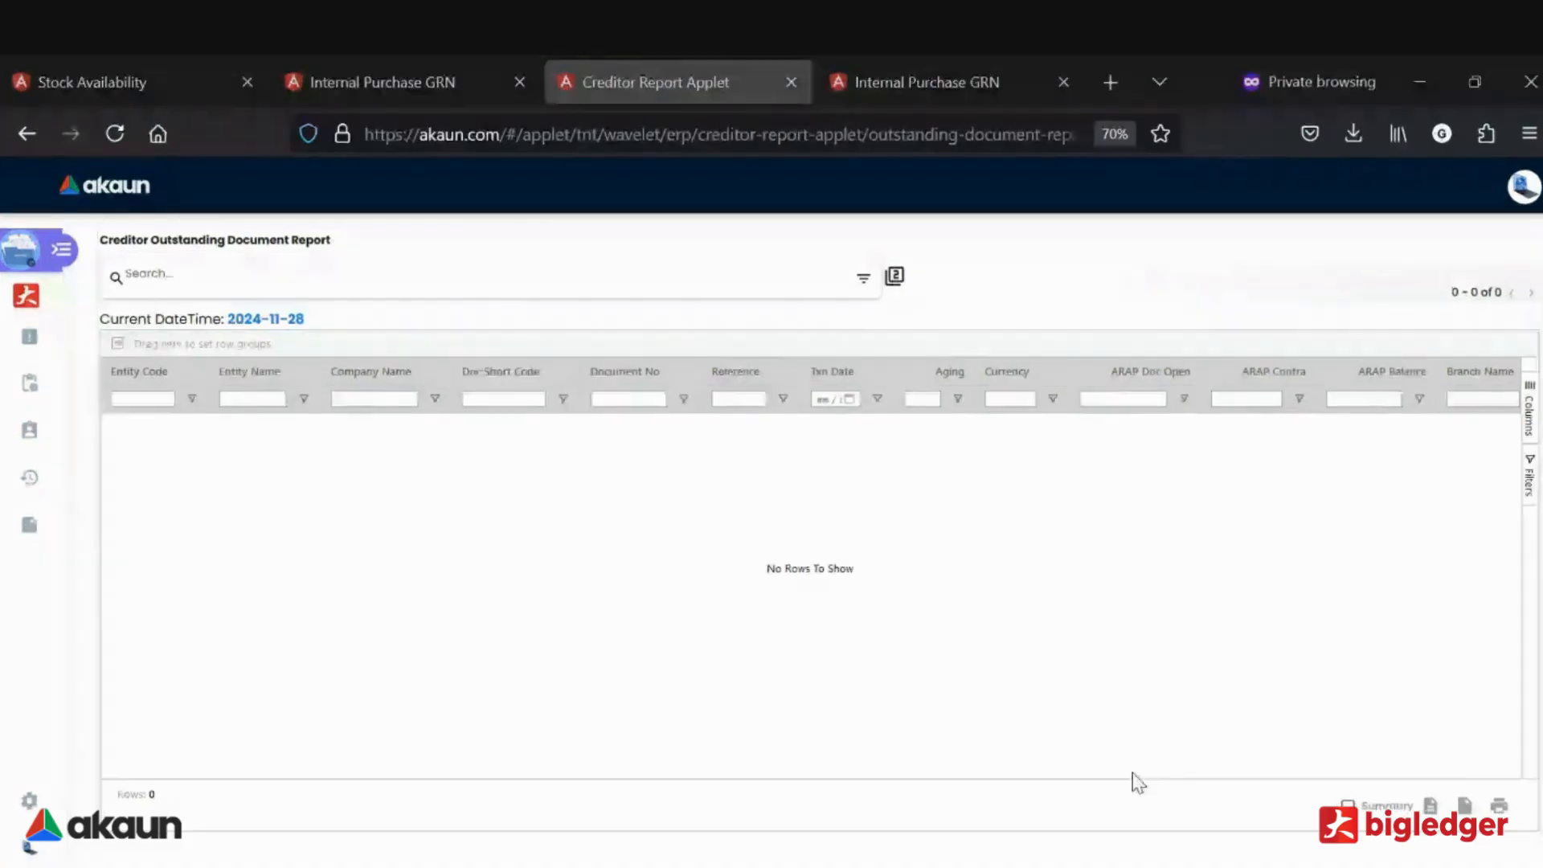
{"action": "left_click", "coordinate": [51, 246]}
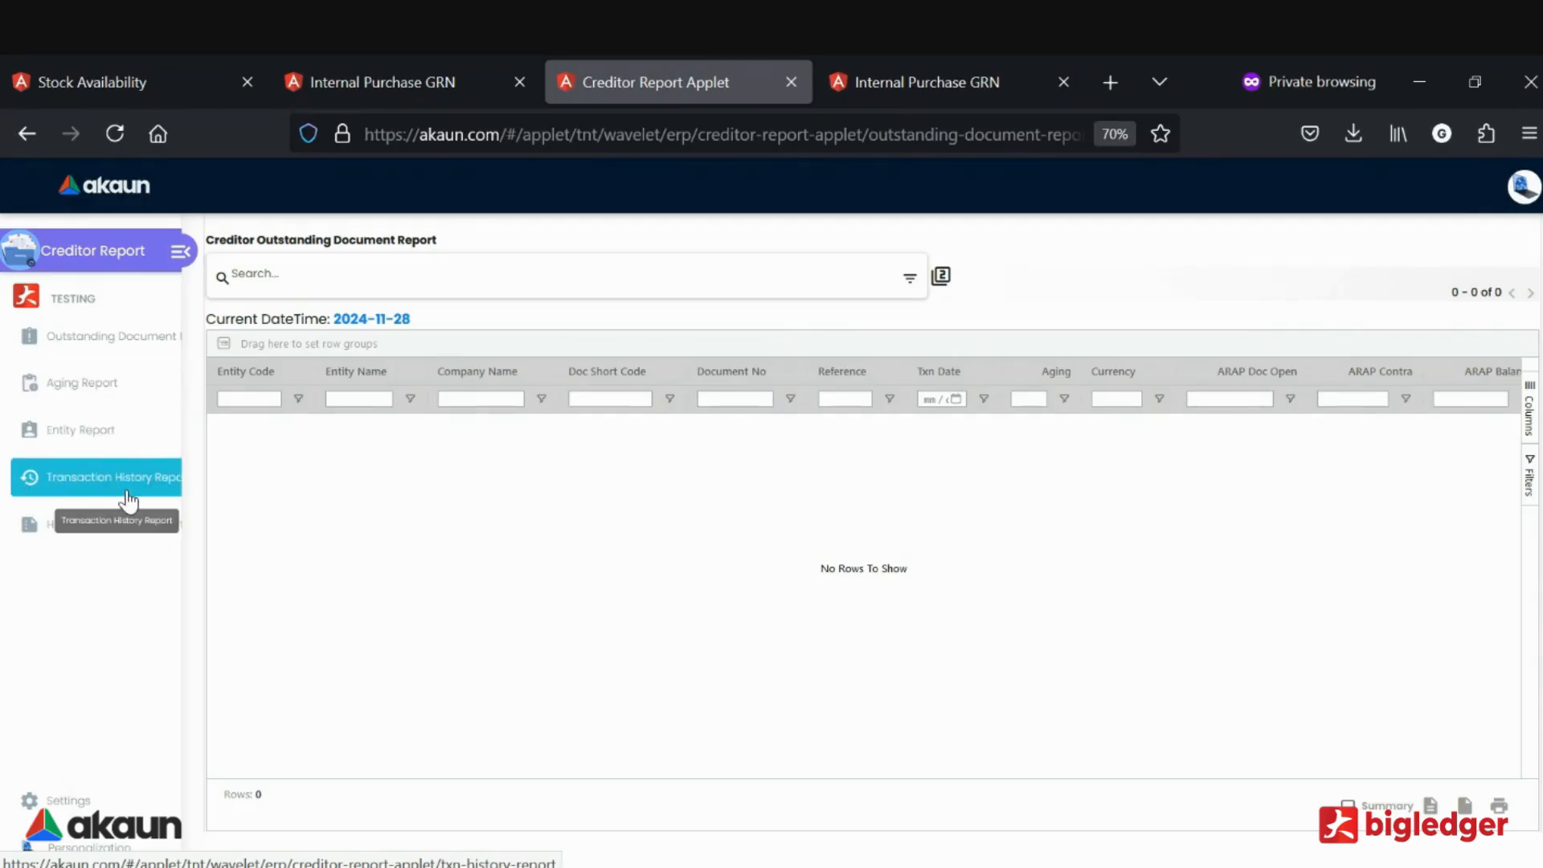
{"action": "left_click", "coordinate": [909, 285]}
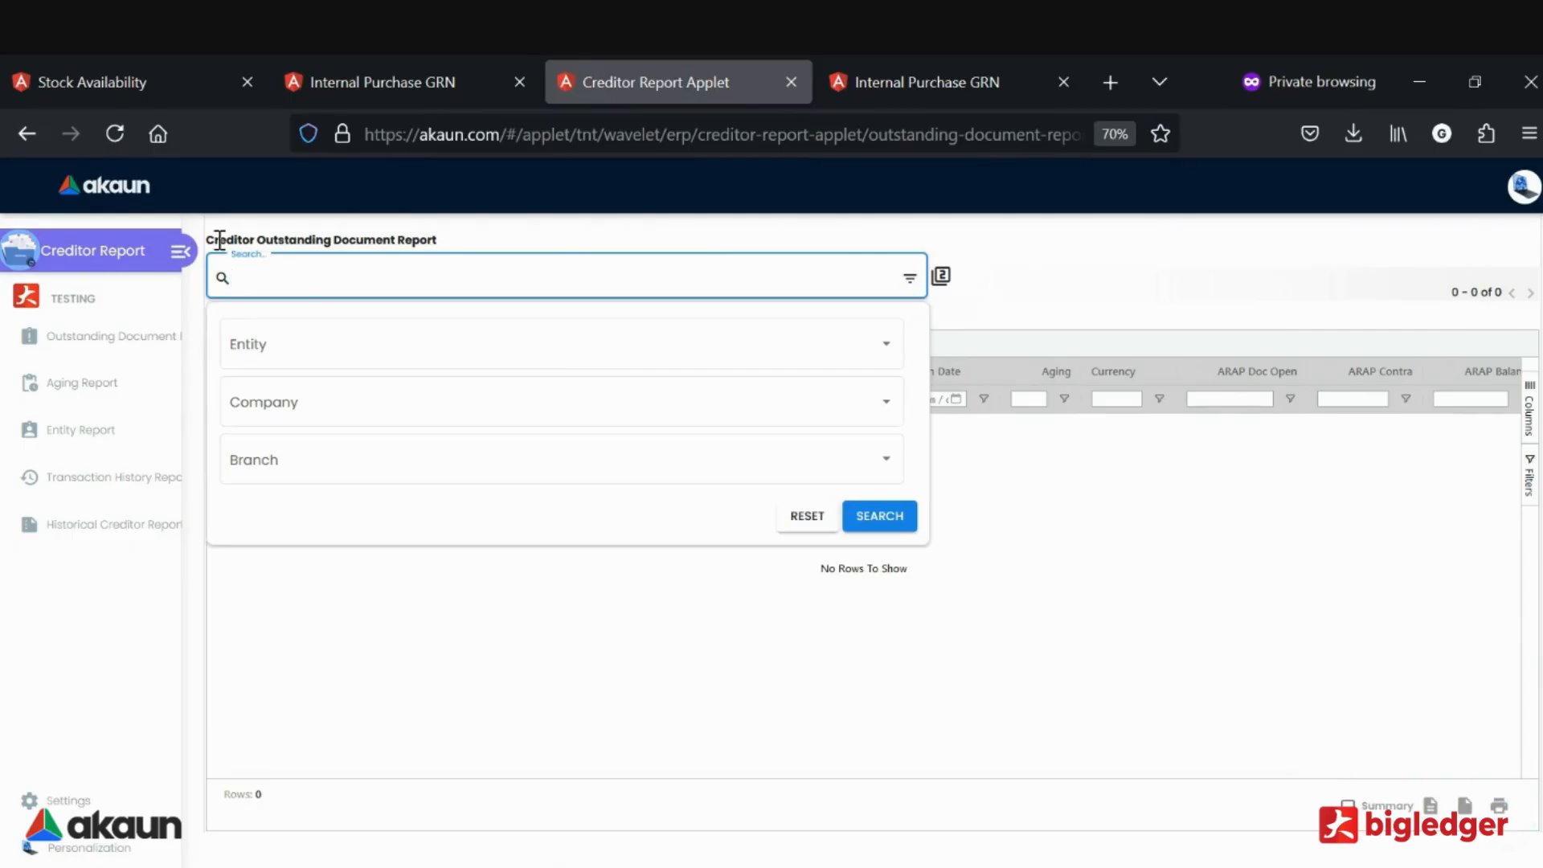
Filter the Creditor Outstanding Document Report by entity Grace Supplier HS and company B Company SDN BHD, and run the search
{"action": "left_click", "coordinate": [417, 364]}
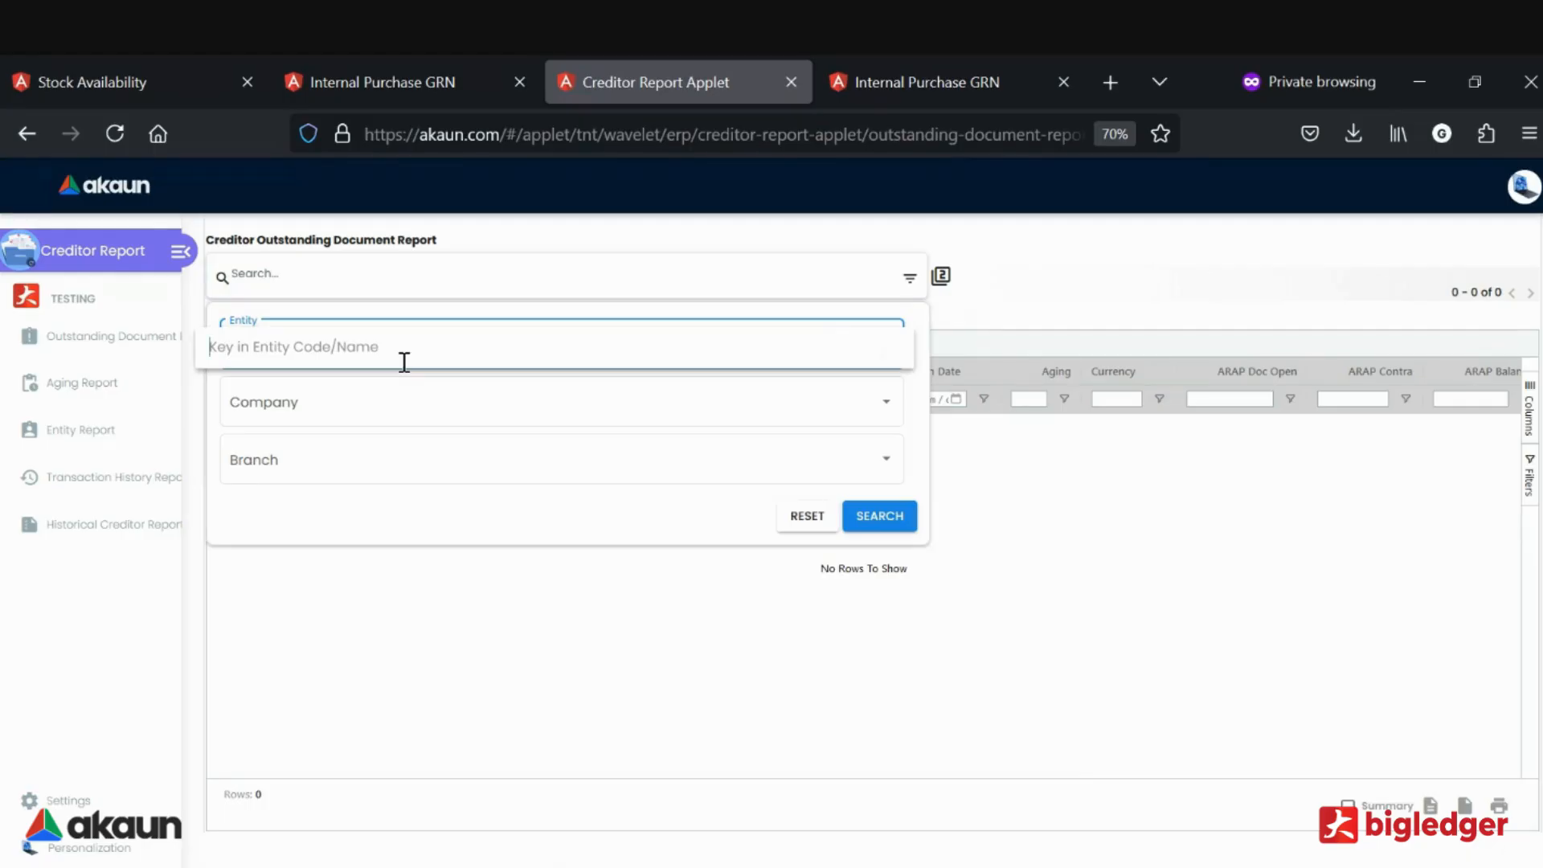
{"action": "type", "text": "grace"}
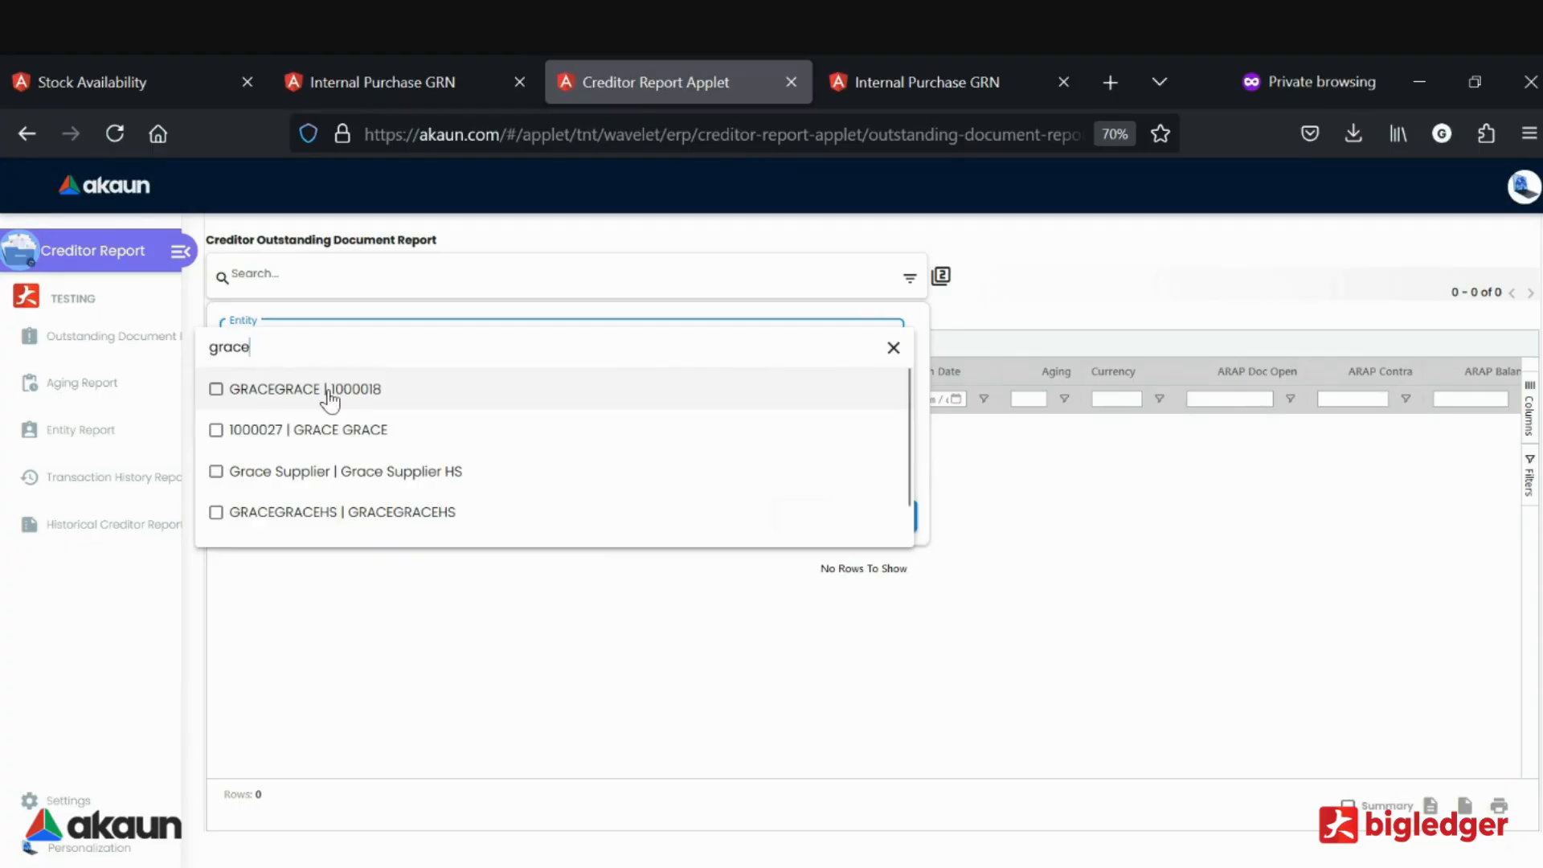
{"action": "left_click", "coordinate": [321, 472]}
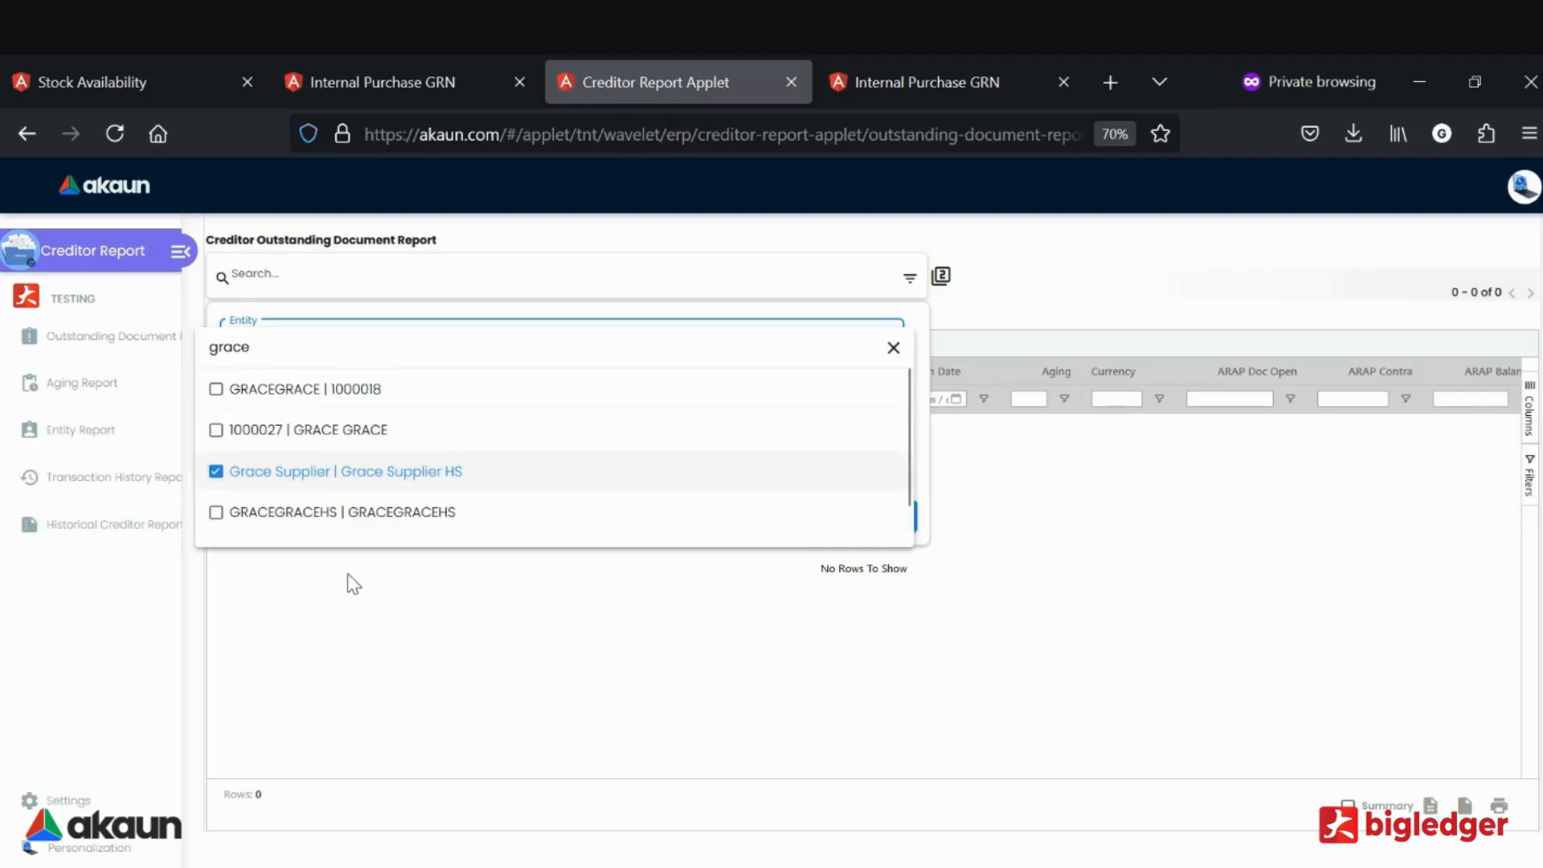
{"action": "left_click", "coordinate": [352, 583]}
{"action": "left_click", "coordinate": [803, 401]}
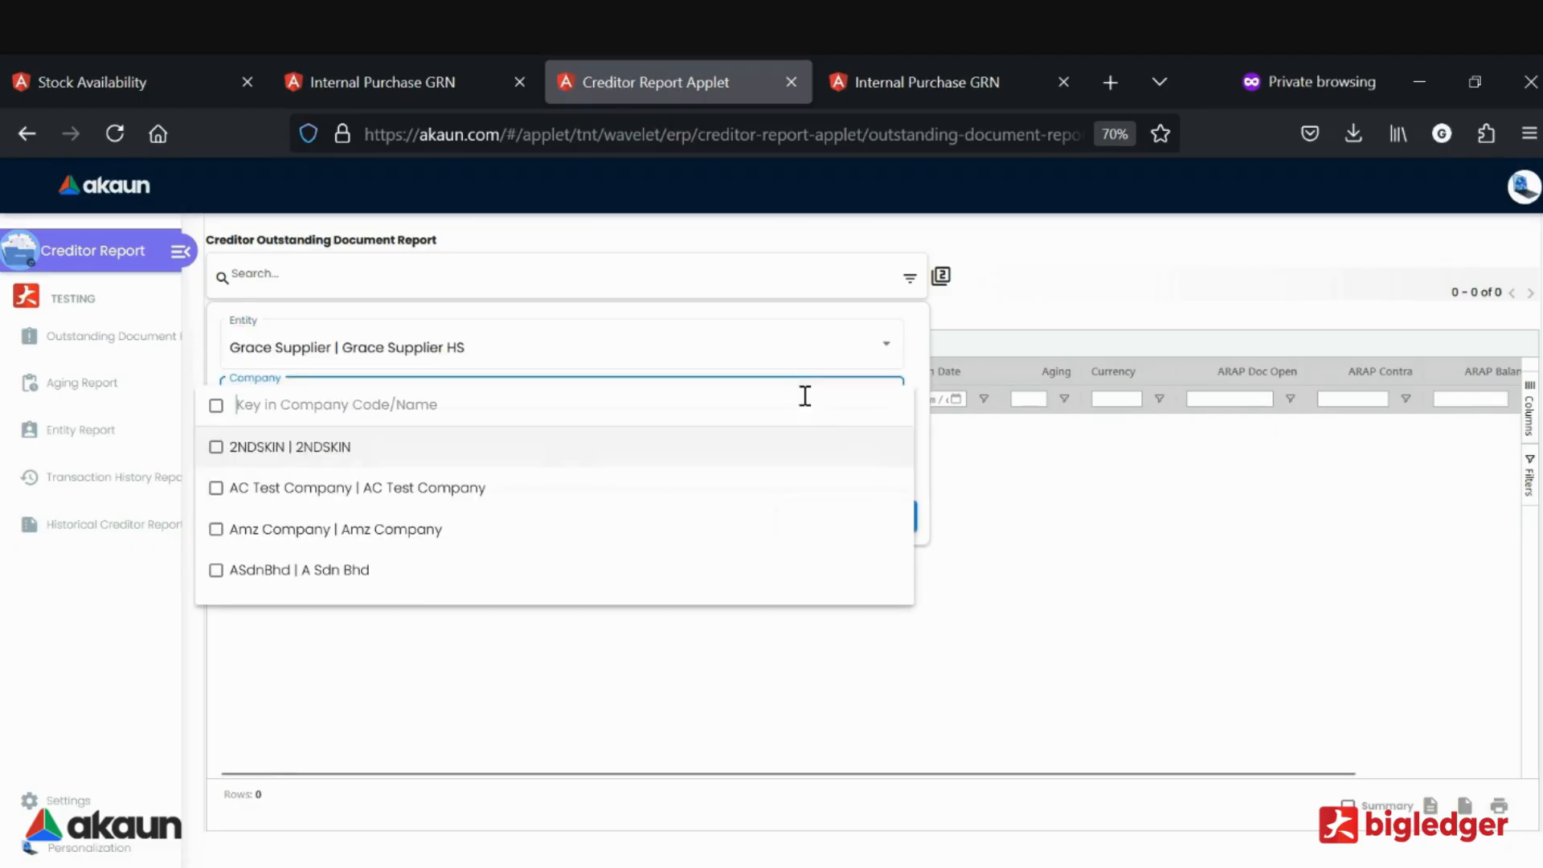
{"action": "scroll", "coordinate": [413, 586], "scroll_direction": "down", "scroll_amount": 3}
{"action": "left_click", "coordinate": [387, 475]}
{"action": "left_click", "coordinate": [571, 671]}
{"action": "left_click", "coordinate": [879, 514]}
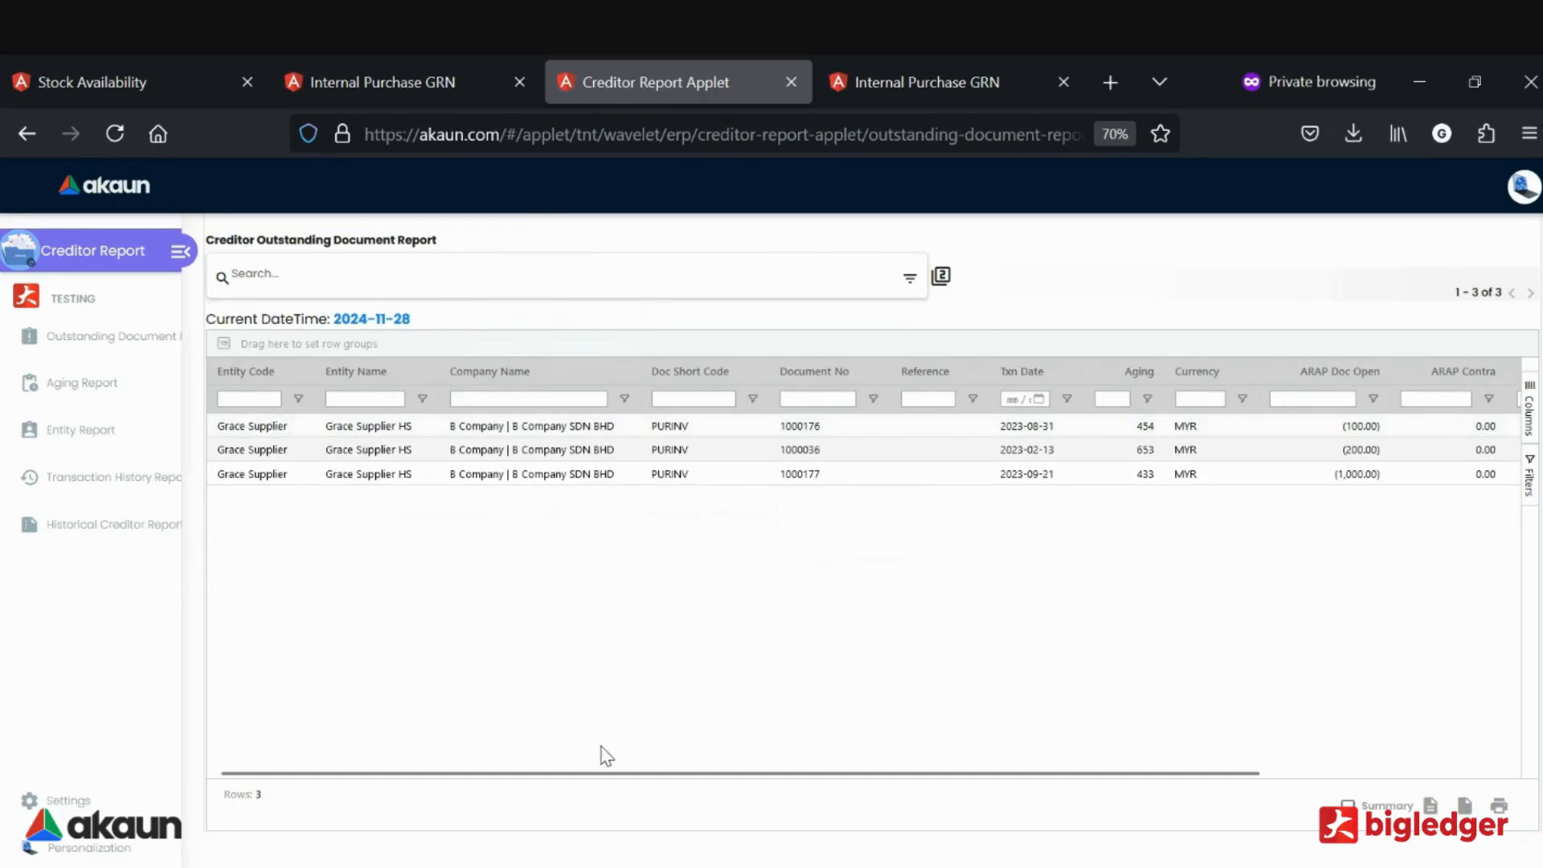
Examine the outstanding documents' short codes, document numbers, aging, and ARAP open, contra and balance amounts across the report columns
{"action": "left_click_drag", "start_coordinate": [585, 774], "coordinate": [832, 774]}
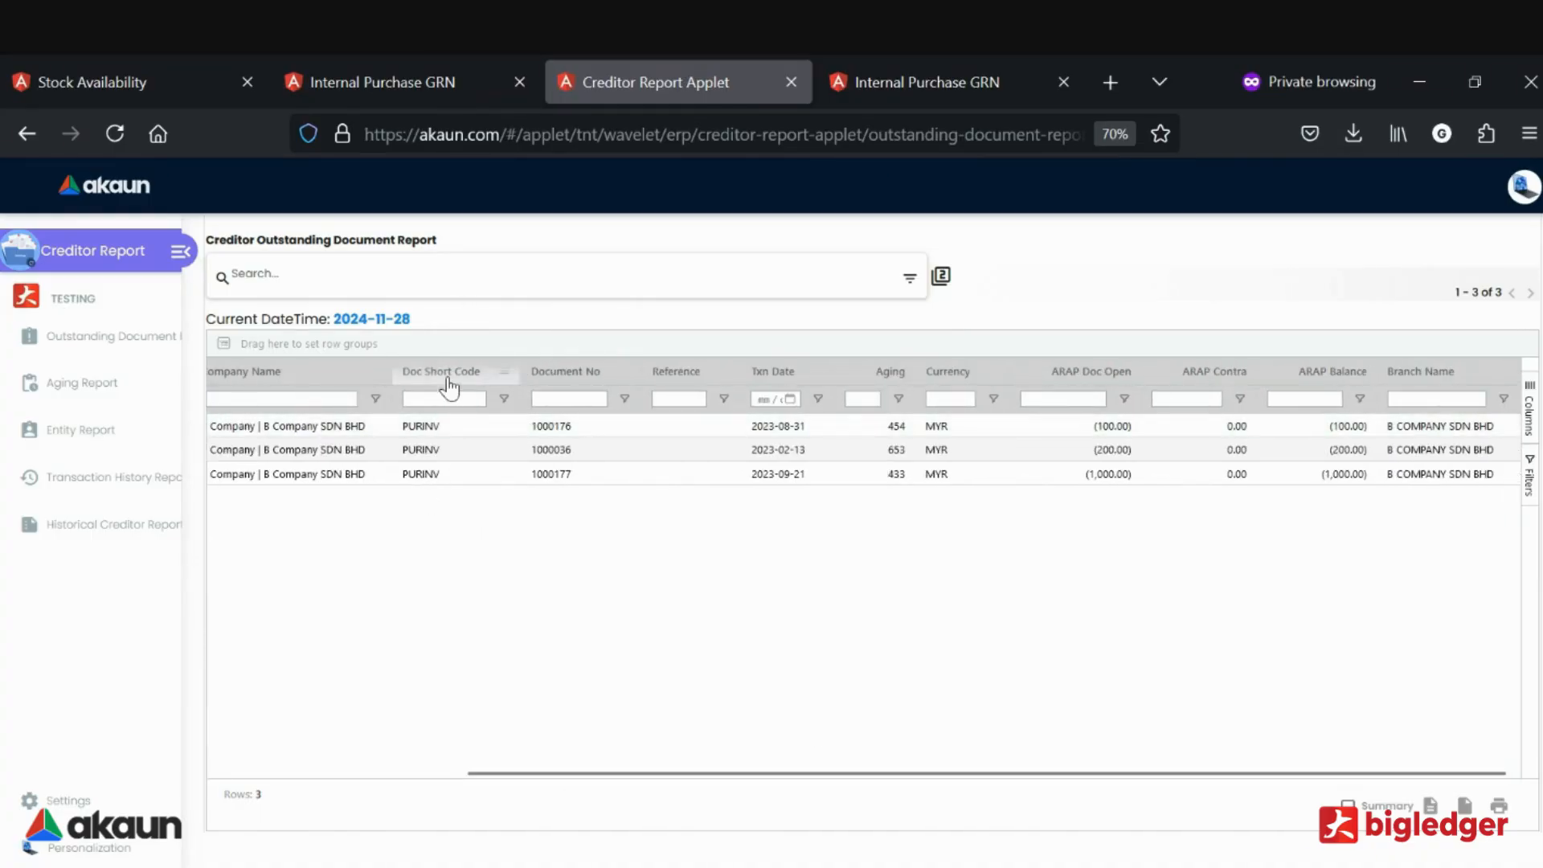
{"action": "left_click", "coordinate": [554, 474]}
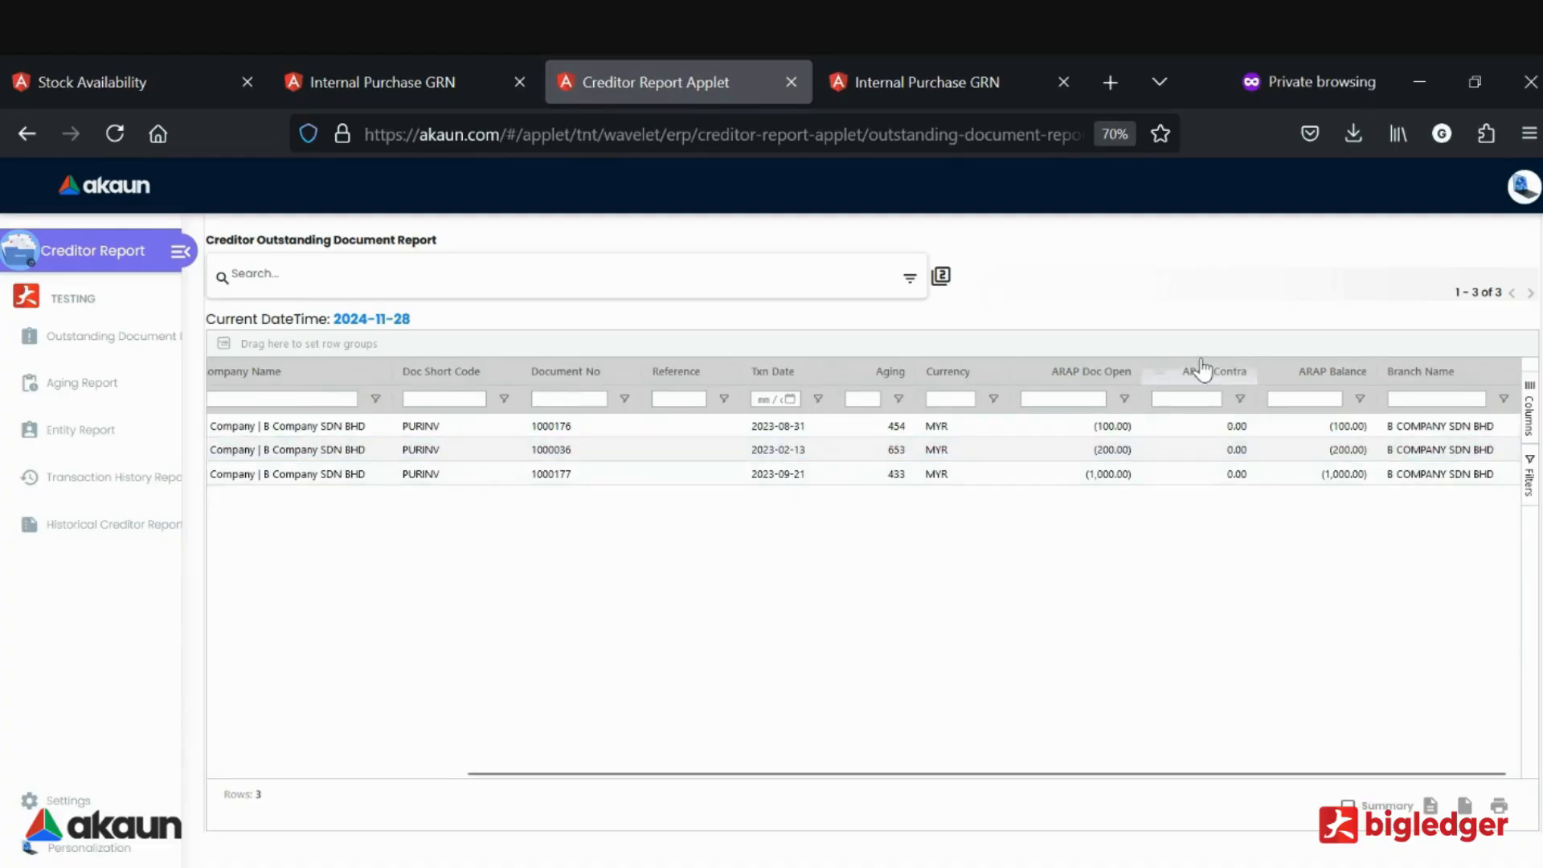
{"action": "left_click", "coordinate": [1213, 450]}
{"action": "left_click", "coordinate": [1211, 482]}
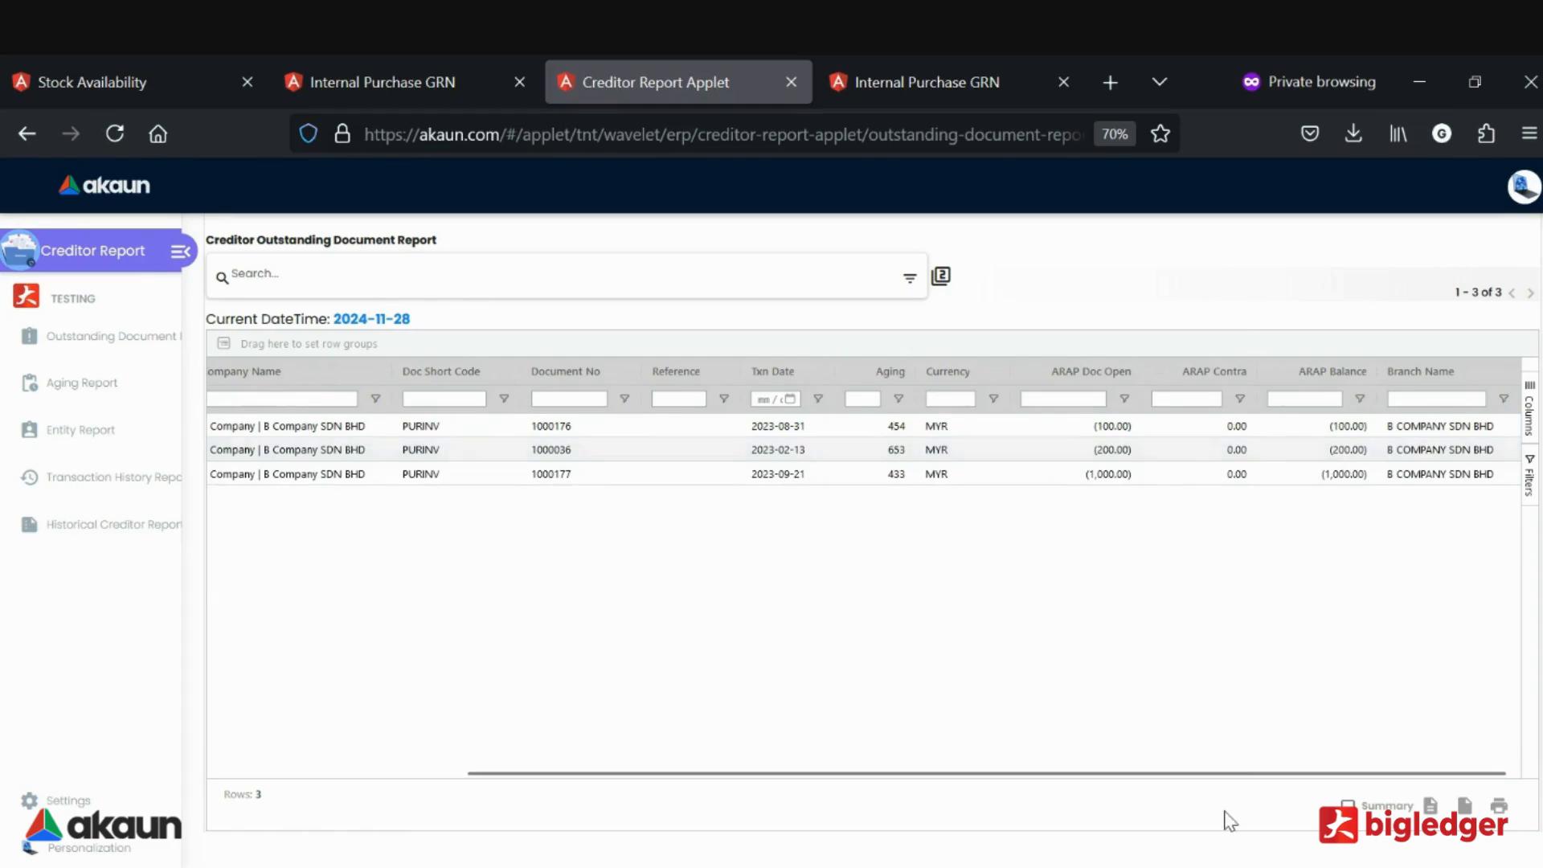
{"action": "left_click_drag", "start_coordinate": [1223, 770], "coordinate": [736, 774]}
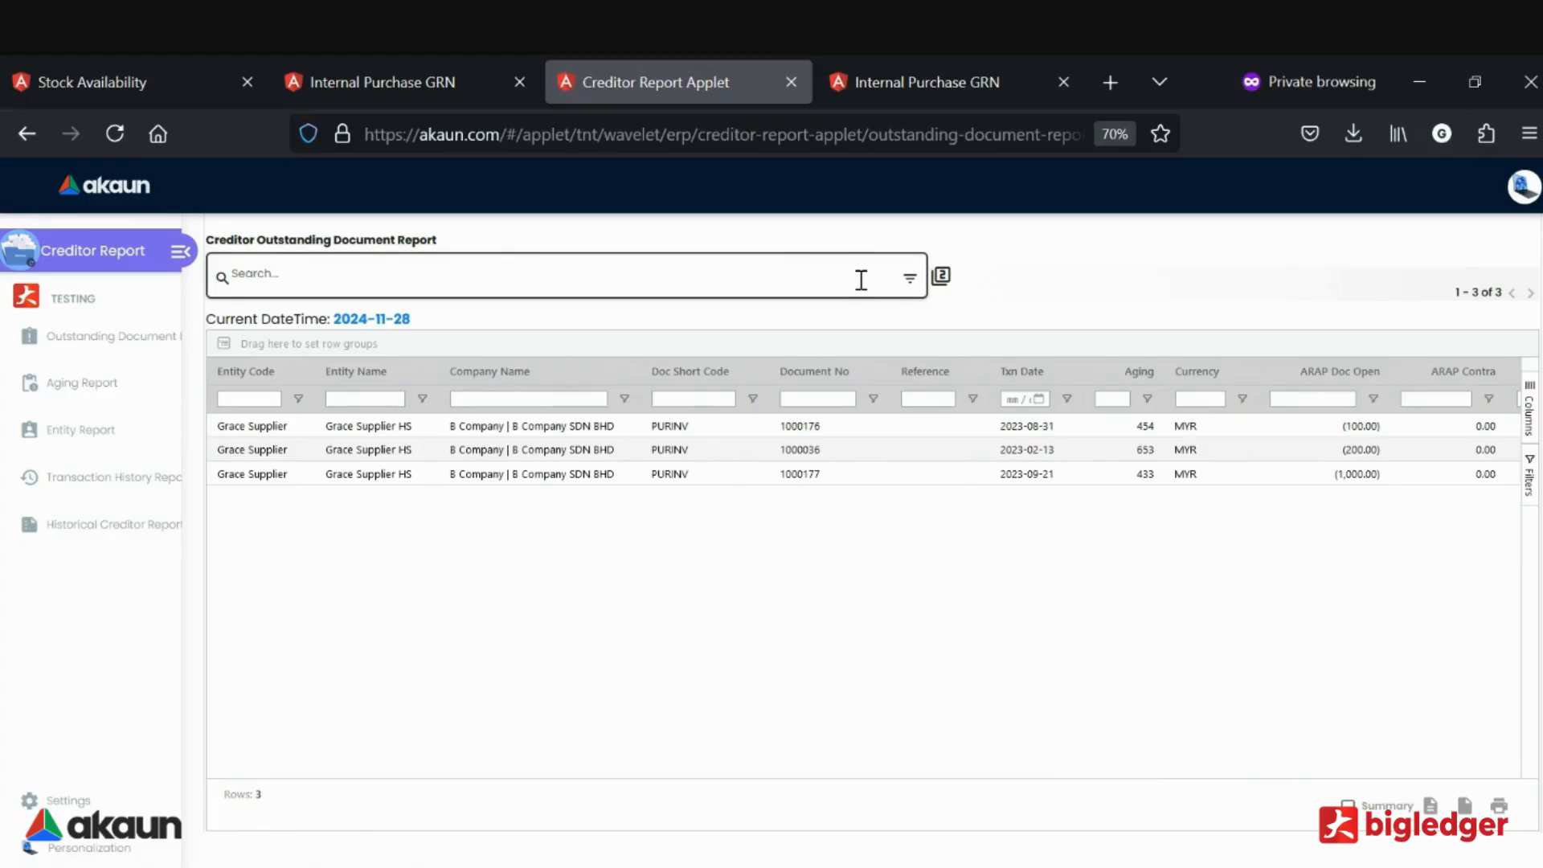
Group the outstanding documents by Entity Name, expand the supplier's group to view its documents, and remove the grouping
{"action": "left_click_drag", "start_coordinate": [362, 388], "coordinate": [297, 344]}
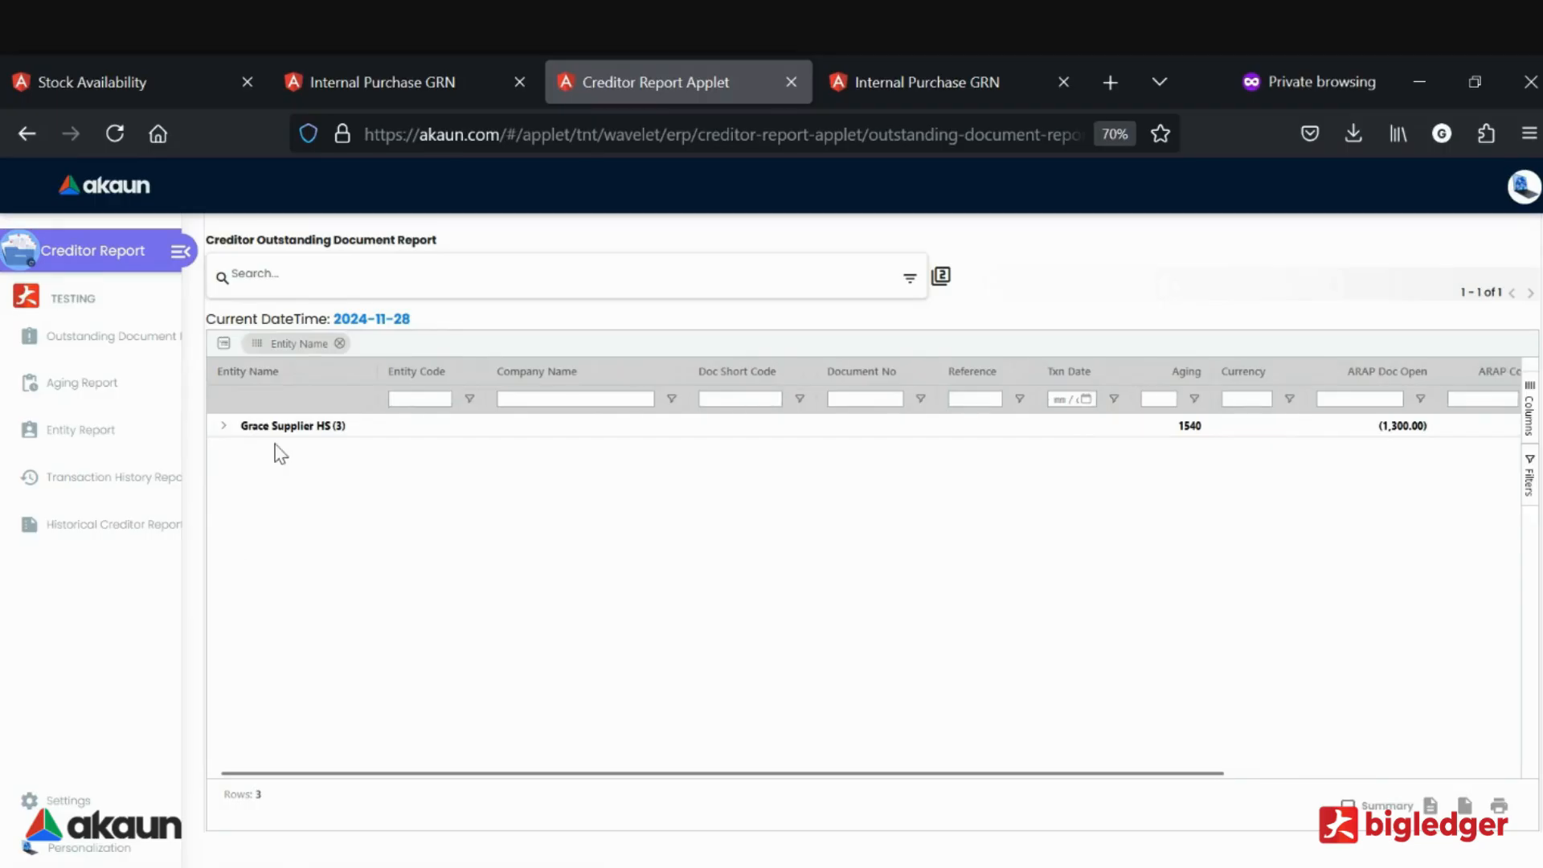
{"action": "left_click", "coordinate": [223, 426]}
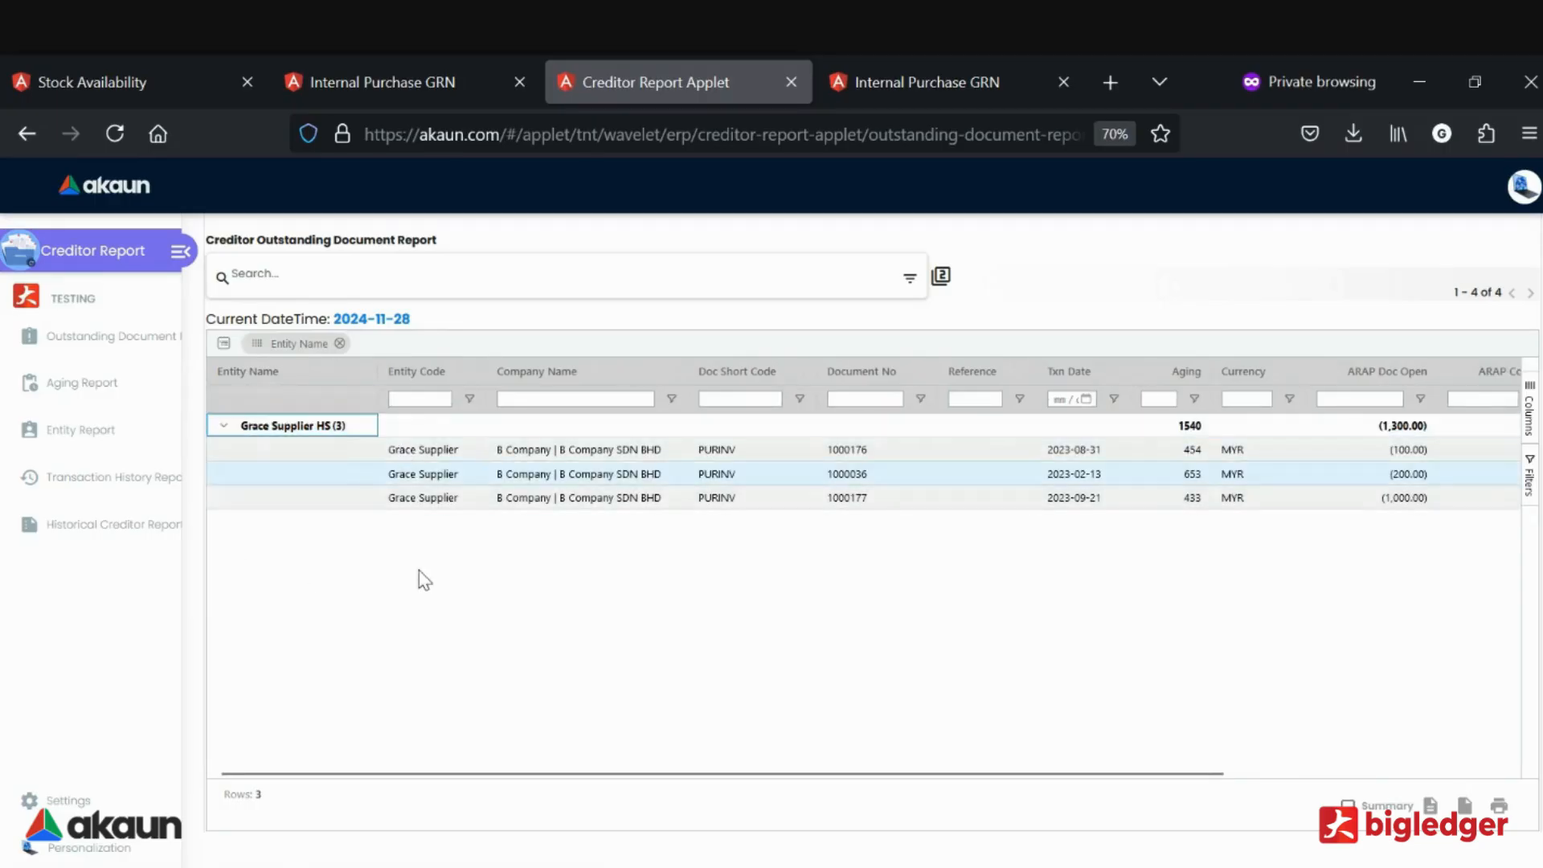
{"action": "left_click", "coordinate": [338, 344]}
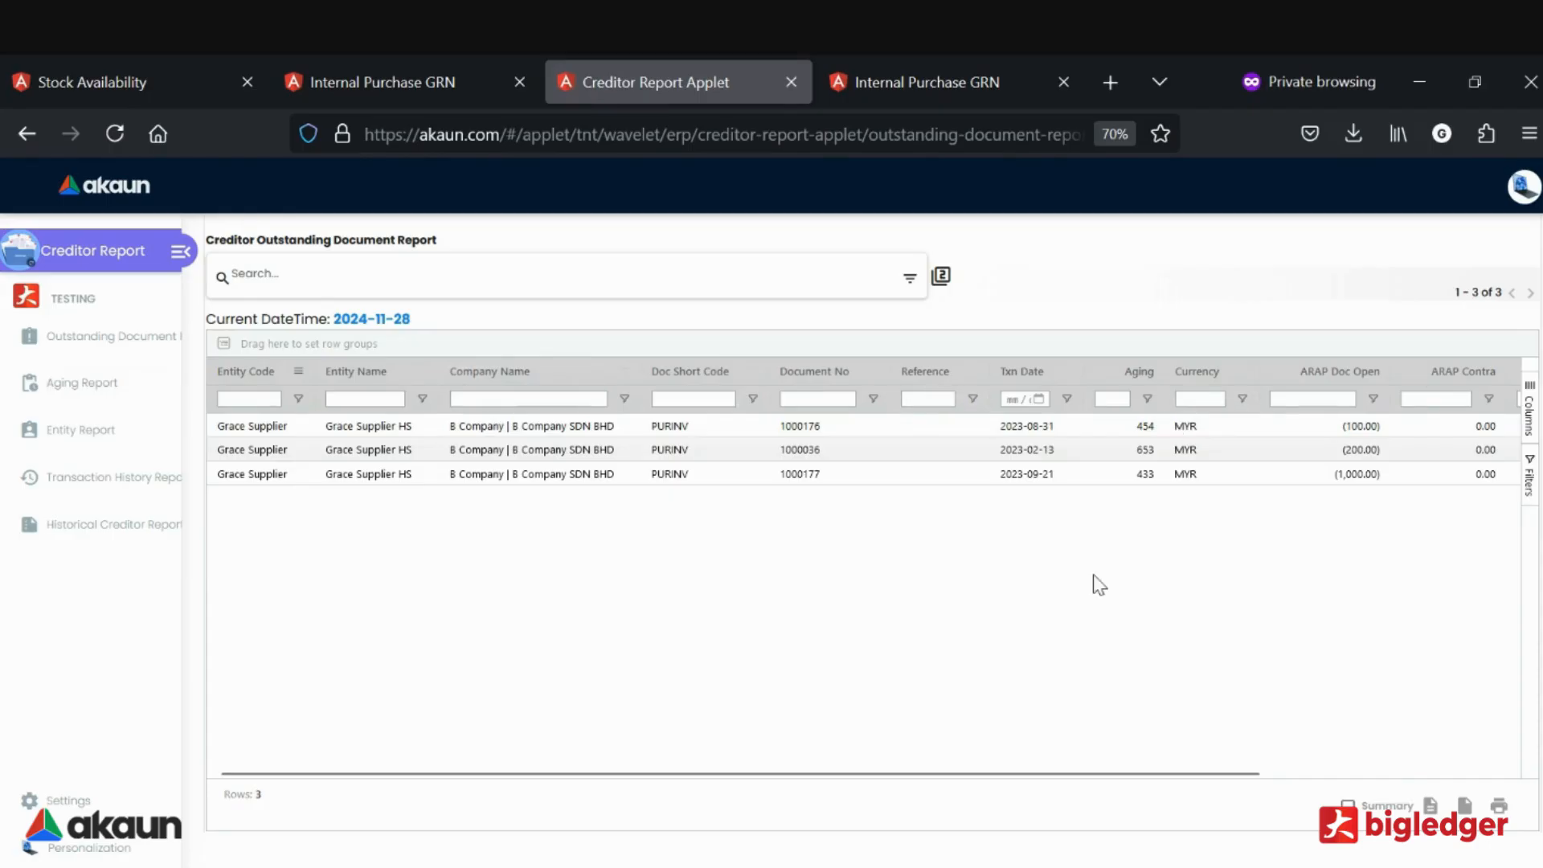
{"action": "left_click_drag", "start_coordinate": [1058, 776], "coordinate": [764, 850]}
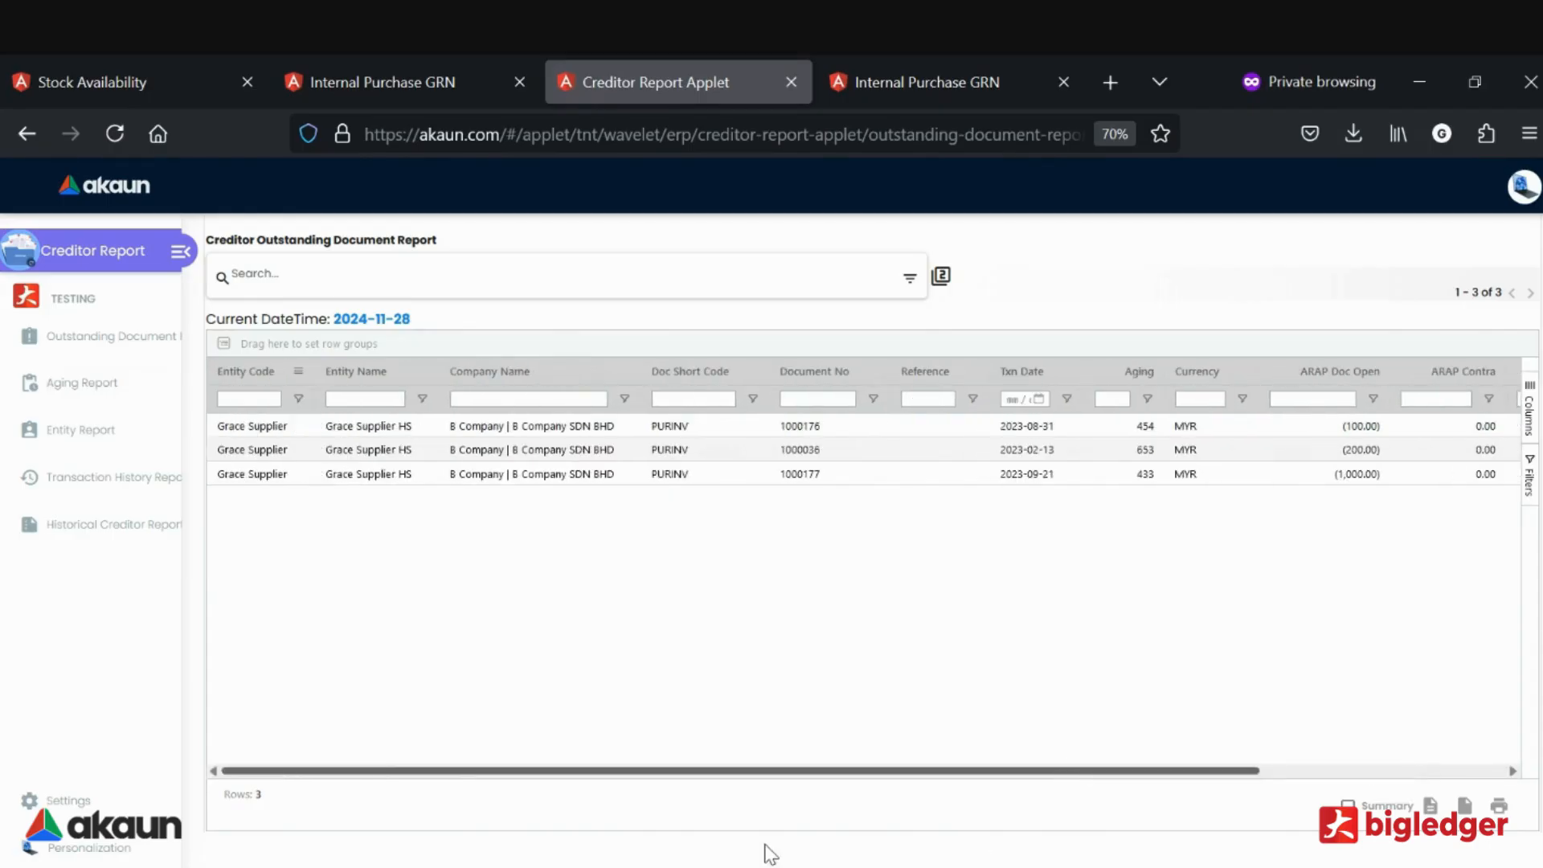
{"action": "left_click", "coordinate": [910, 278]}
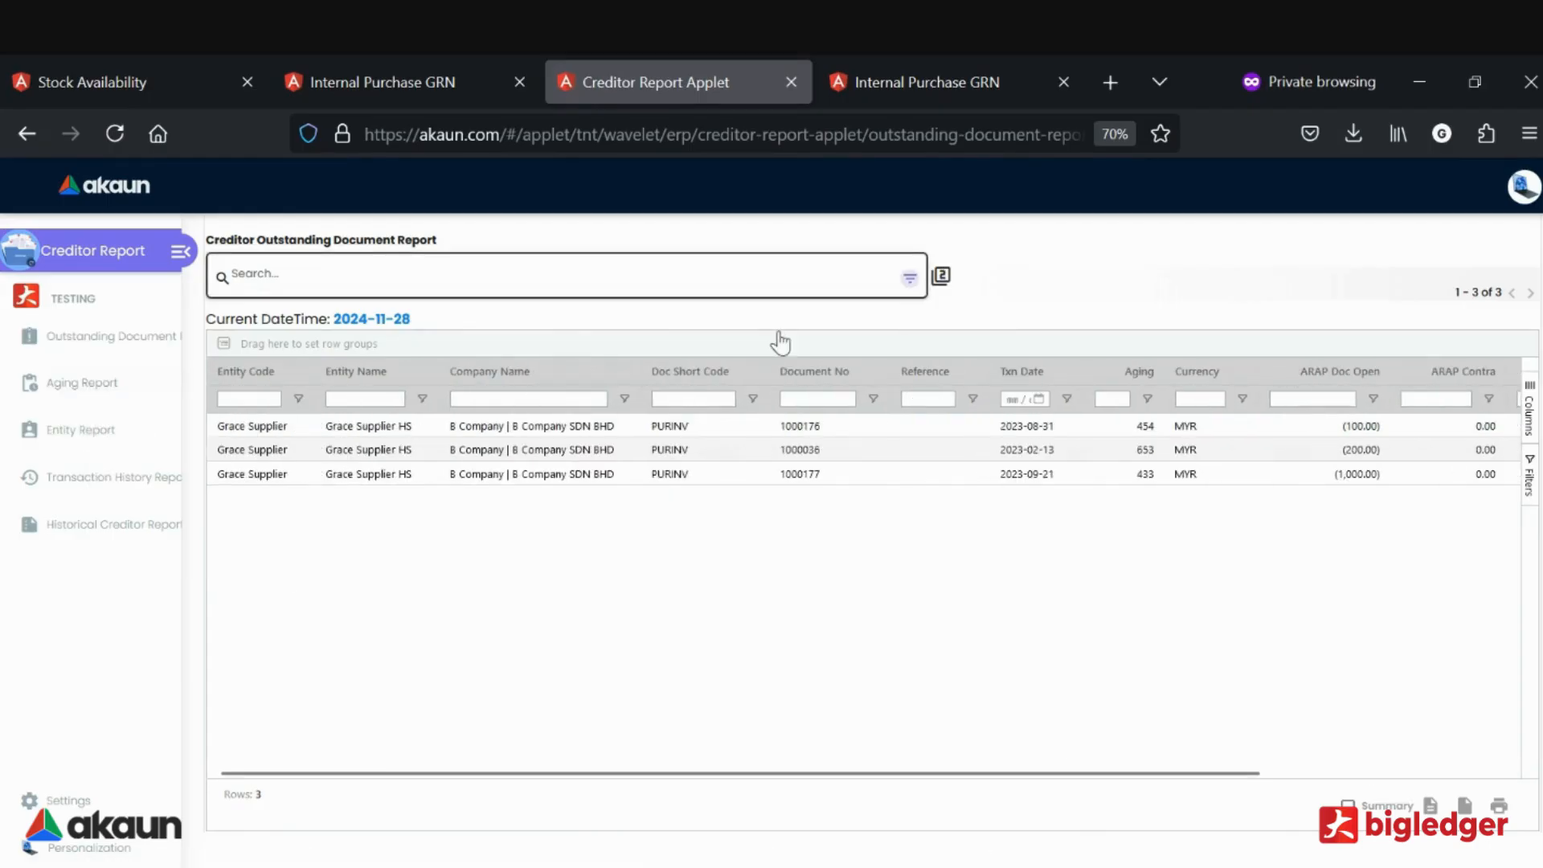
{"action": "left_click", "coordinate": [392, 735]}
Switch to the Creditor Aging Report and select three individual creditor entities in its entity search filter
{"action": "left_click", "coordinate": [120, 383]}
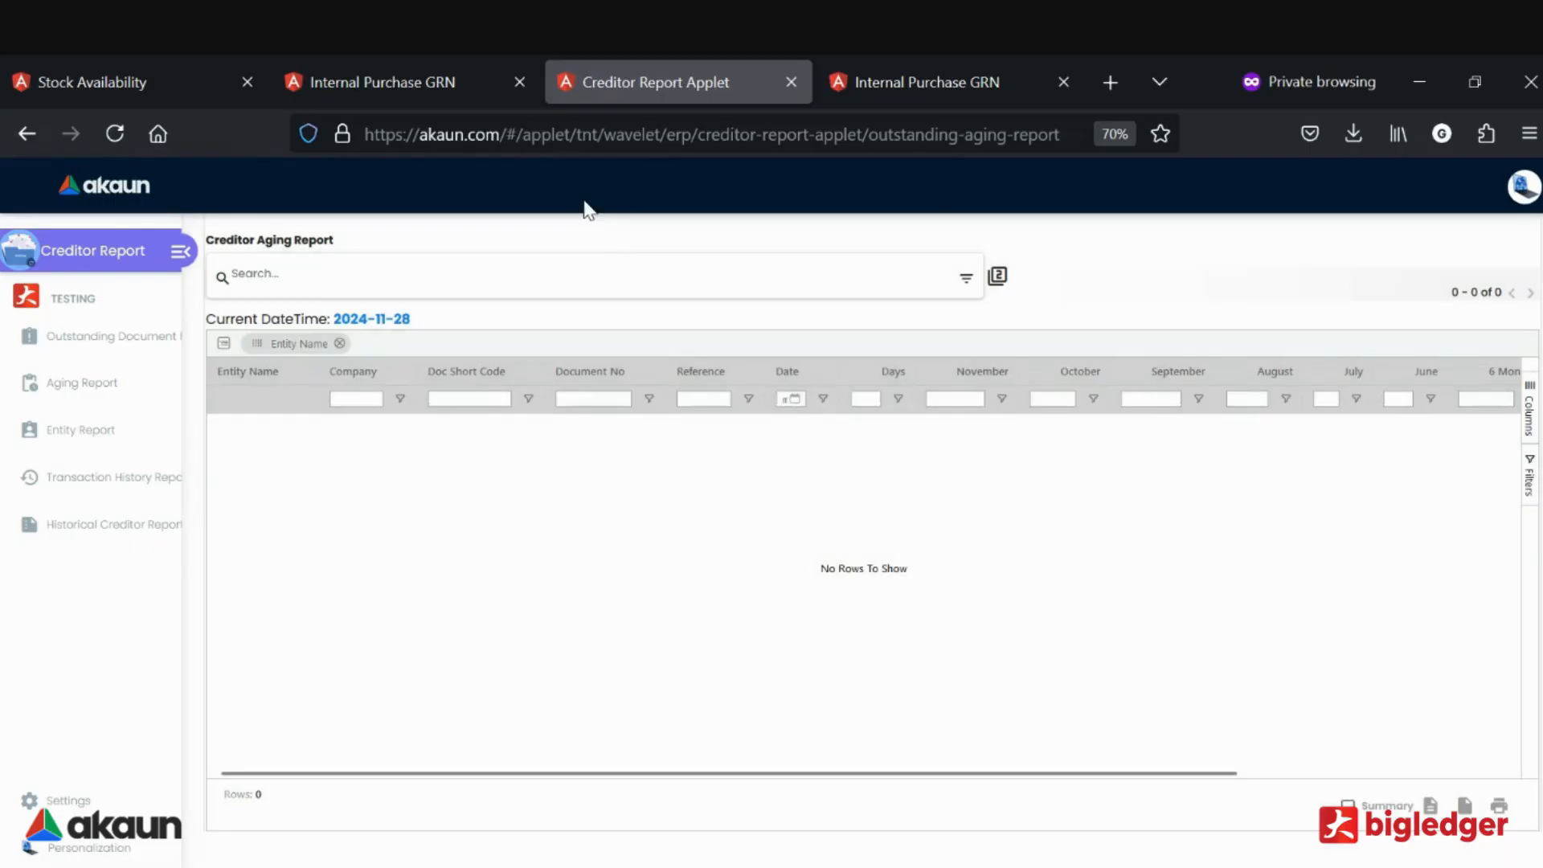
{"action": "left_click", "coordinate": [966, 279]}
{"action": "left_click", "coordinate": [524, 354]}
{"action": "left_click", "coordinate": [523, 668]}
{"action": "left_click", "coordinate": [453, 344]}
{"action": "left_click", "coordinate": [348, 430]}
{"action": "left_click", "coordinate": [344, 389]}
{"action": "left_click", "coordinate": [346, 512]}
{"action": "key", "text": "Escape"}
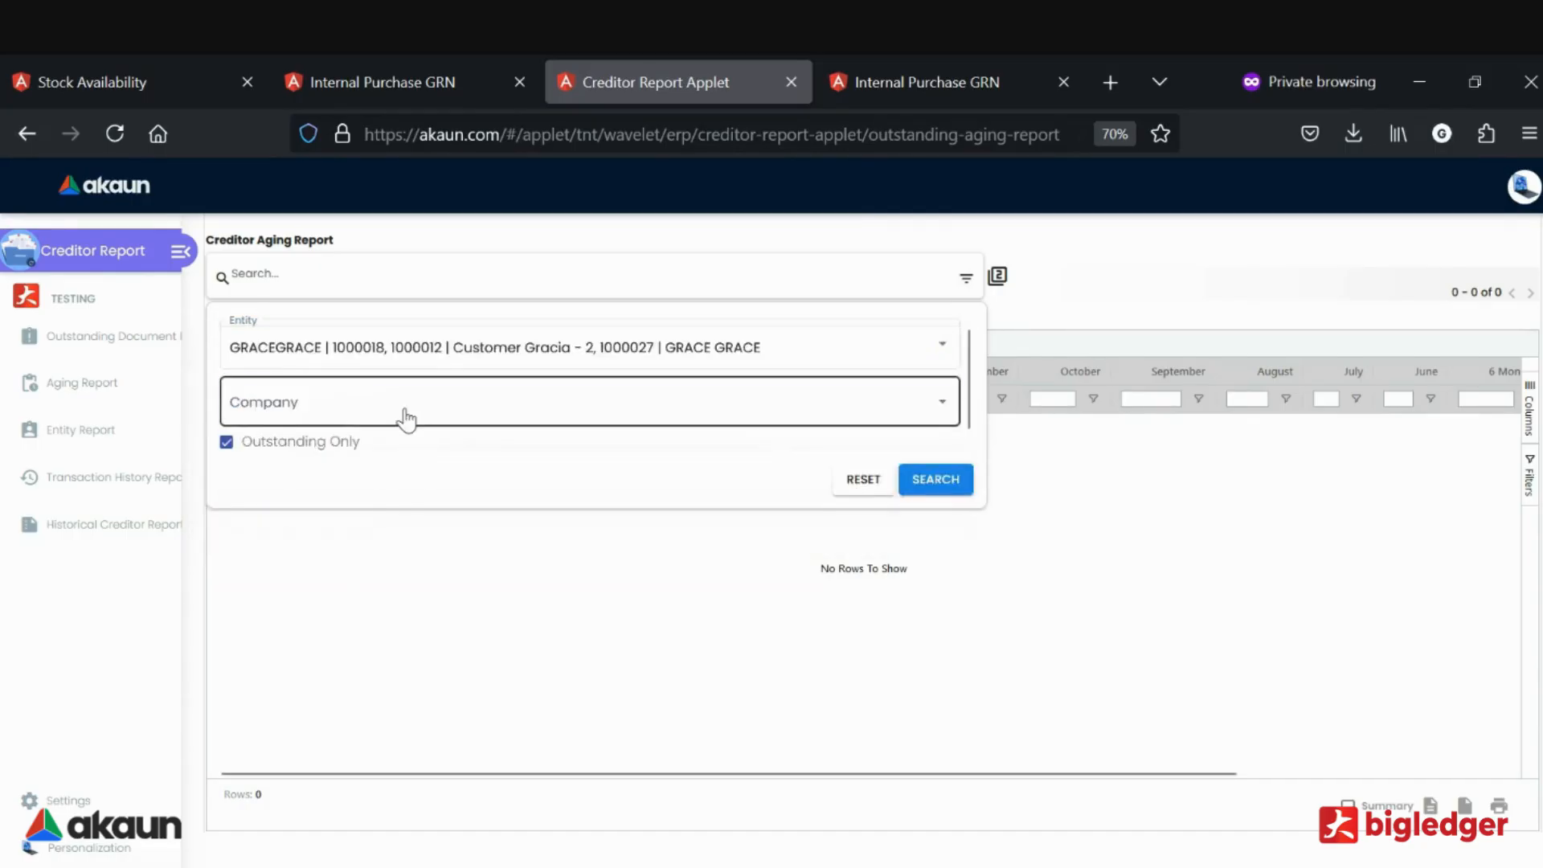
Limit the aging report to B Company SDN BHD, keep Outstanding Only enabled, and run the search
{"action": "left_click", "coordinate": [403, 417]}
{"action": "scroll", "coordinate": [381, 547], "scroll_direction": "down", "scroll_amount": 1}
{"action": "left_click", "coordinate": [374, 460]}
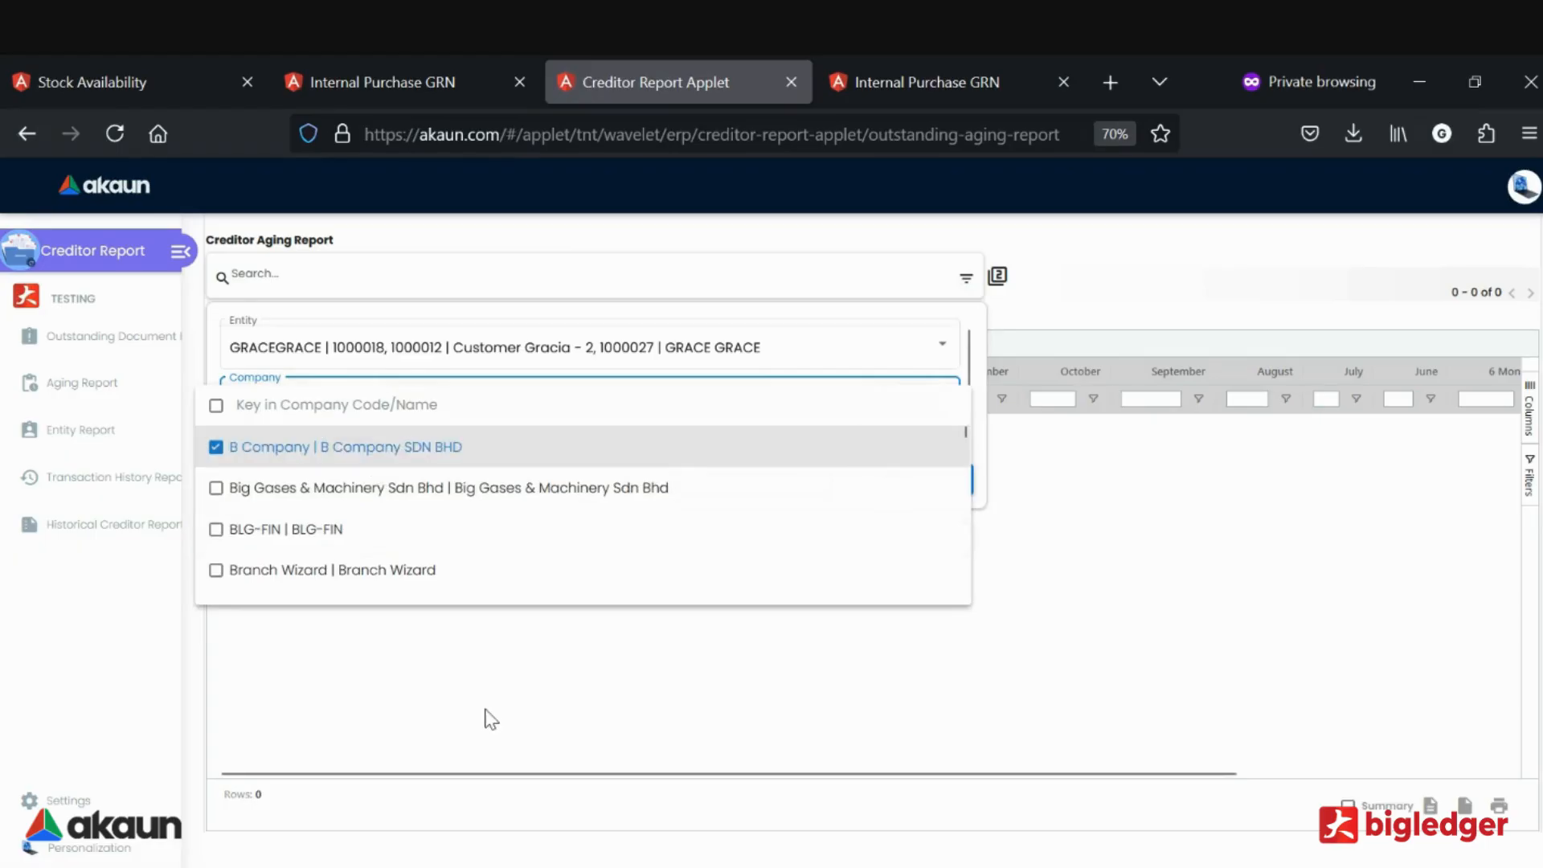
{"action": "left_click", "coordinate": [489, 716]}
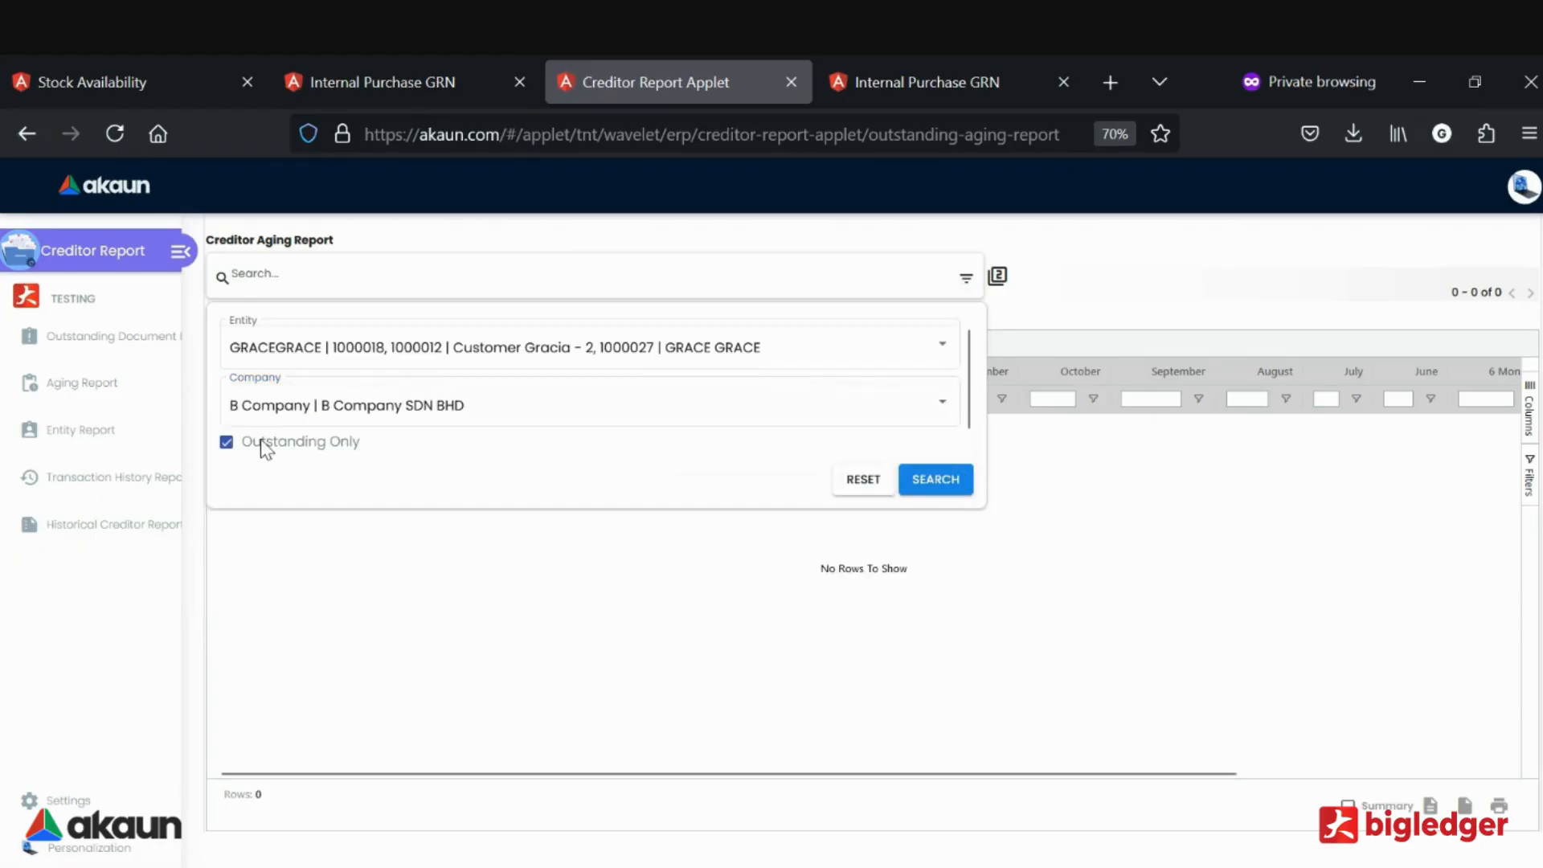
{"action": "left_click", "coordinate": [936, 481]}
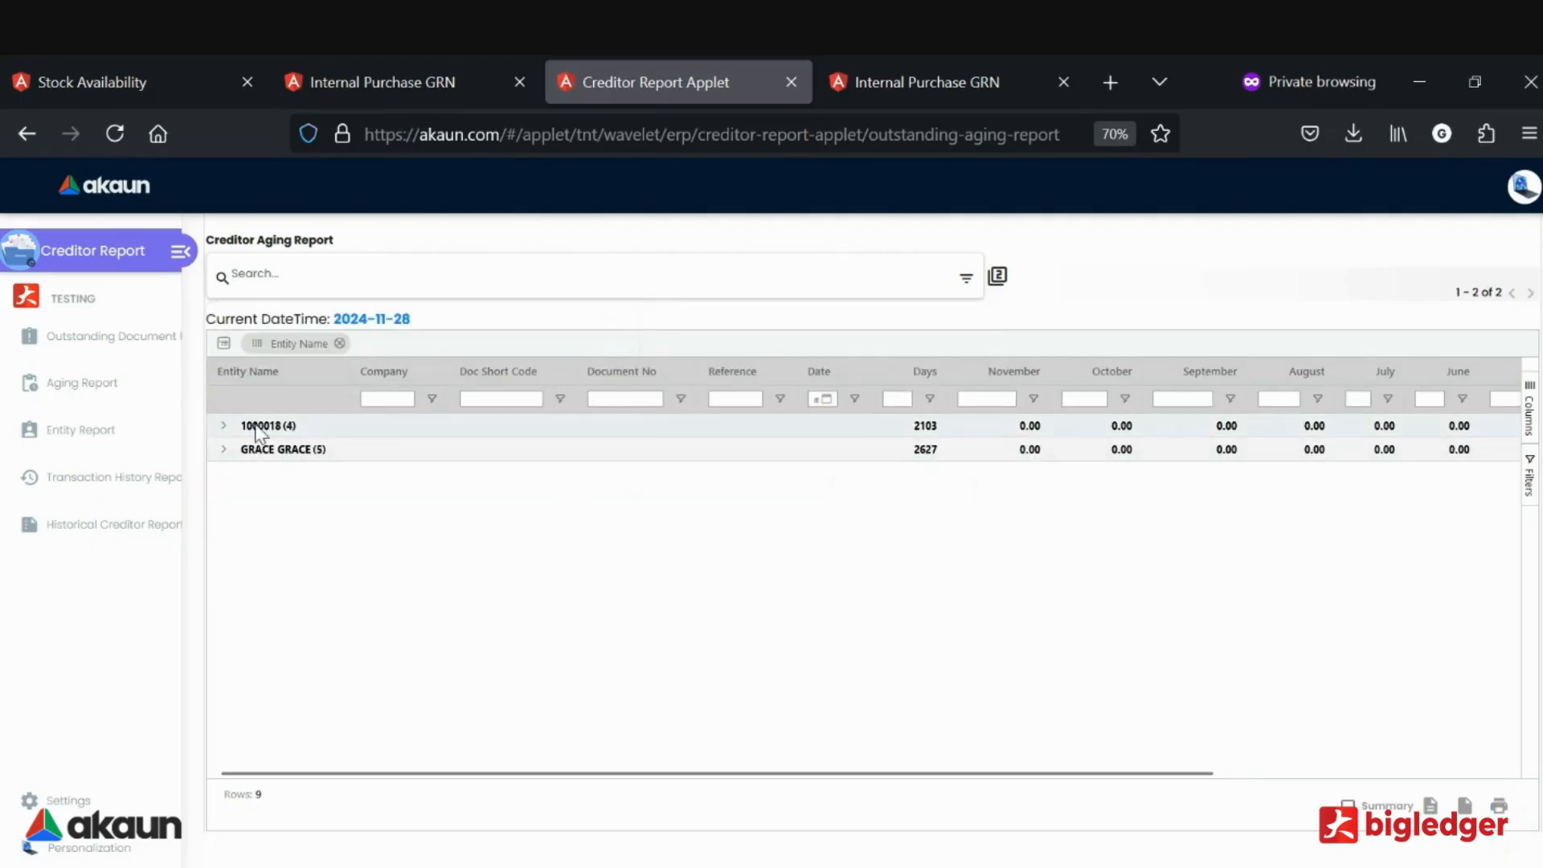
Expand both entity groups in the aging report to view their documents, and remove the Entity Name grouping
{"action": "left_click", "coordinate": [223, 426]}
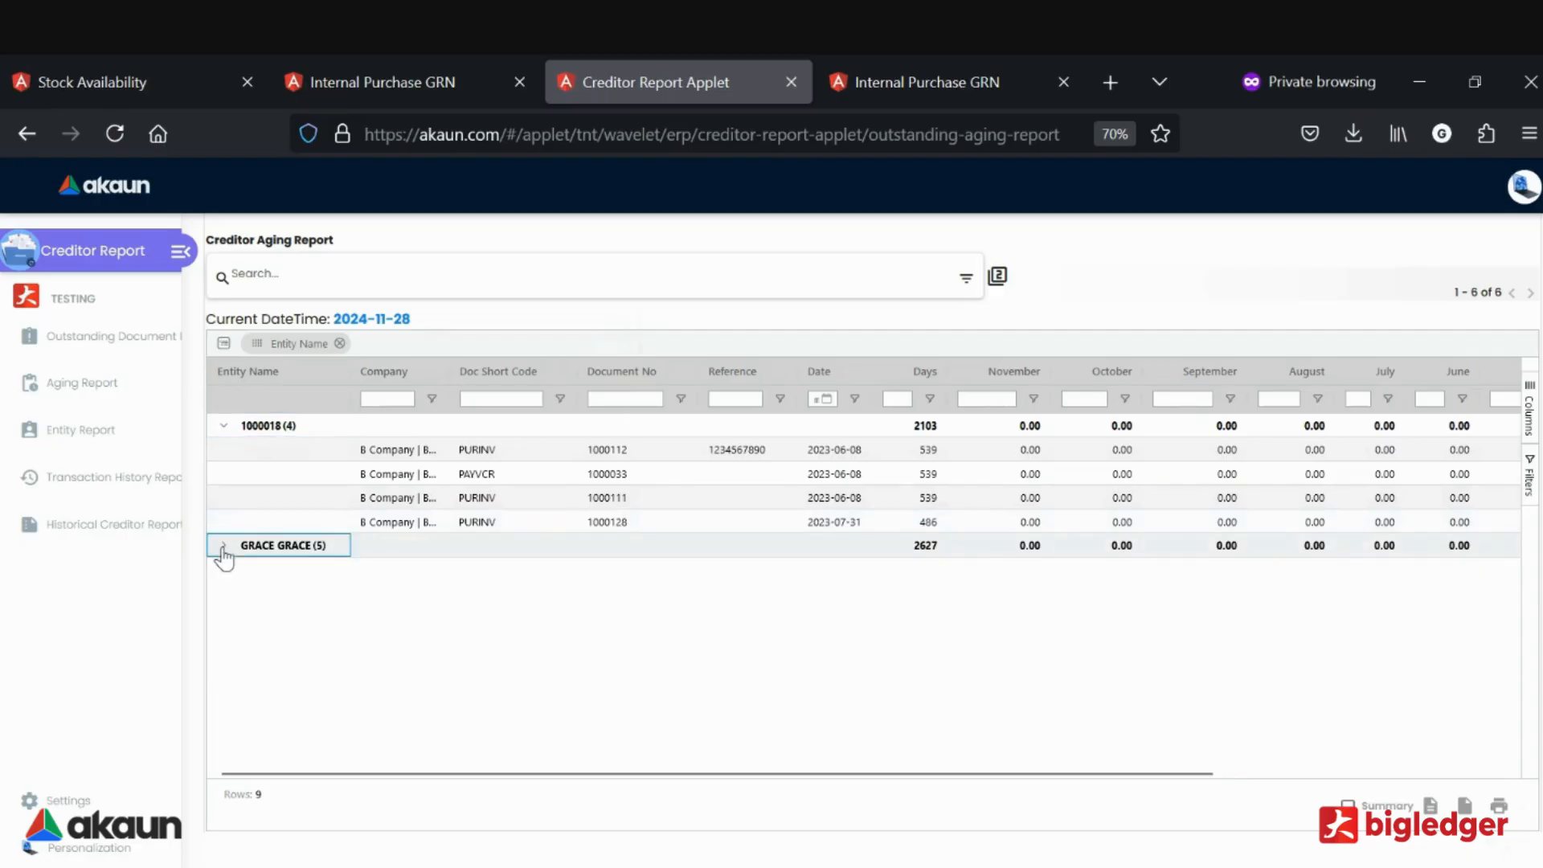
{"action": "left_click", "coordinate": [223, 546]}
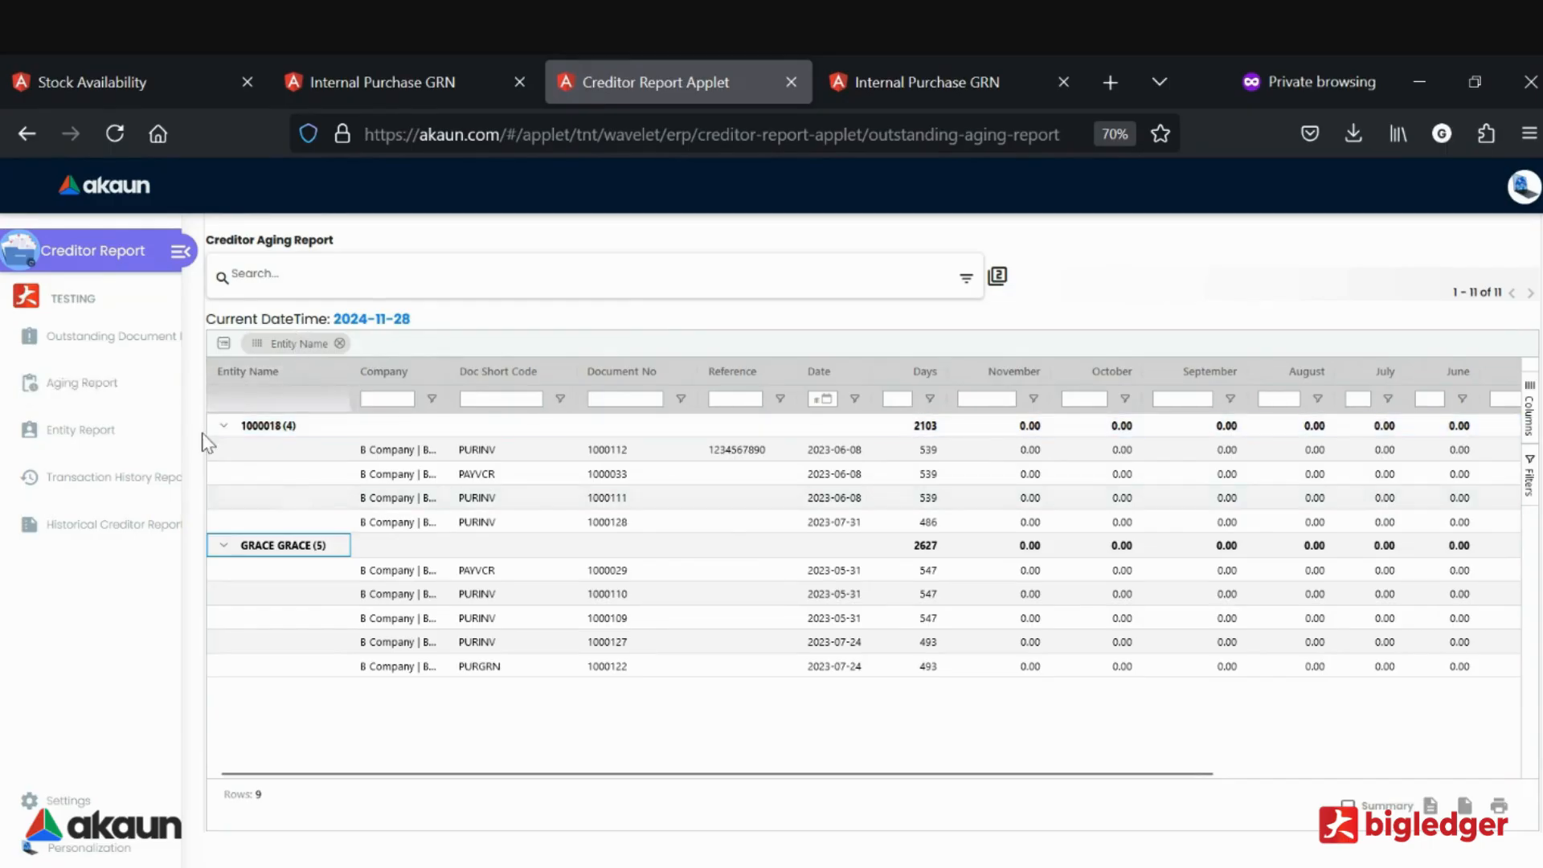
{"action": "left_click", "coordinate": [408, 281]}
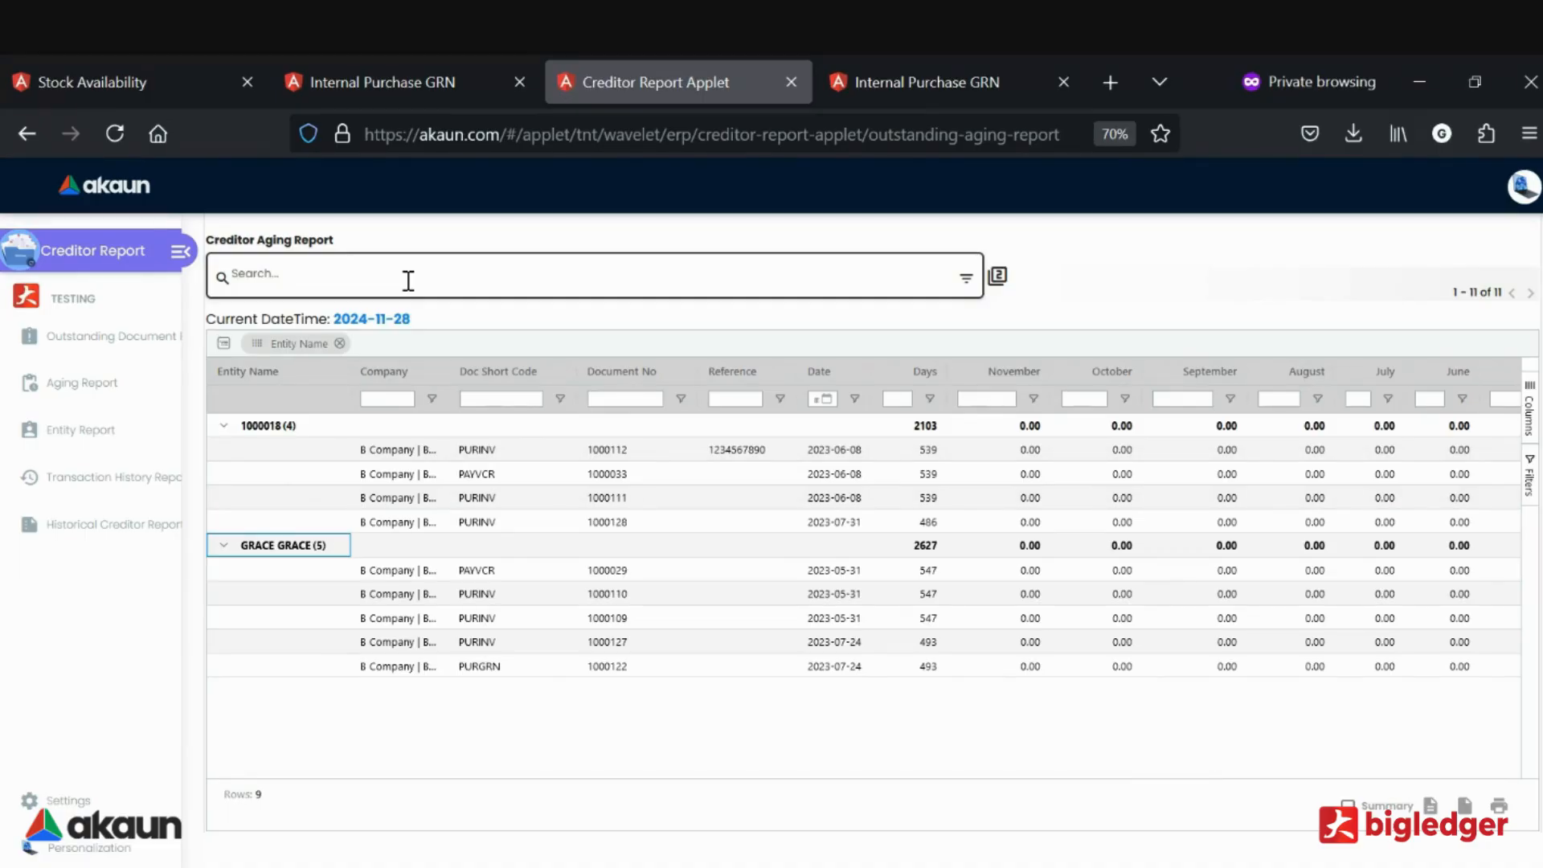
{"action": "left_click", "coordinate": [339, 343]}
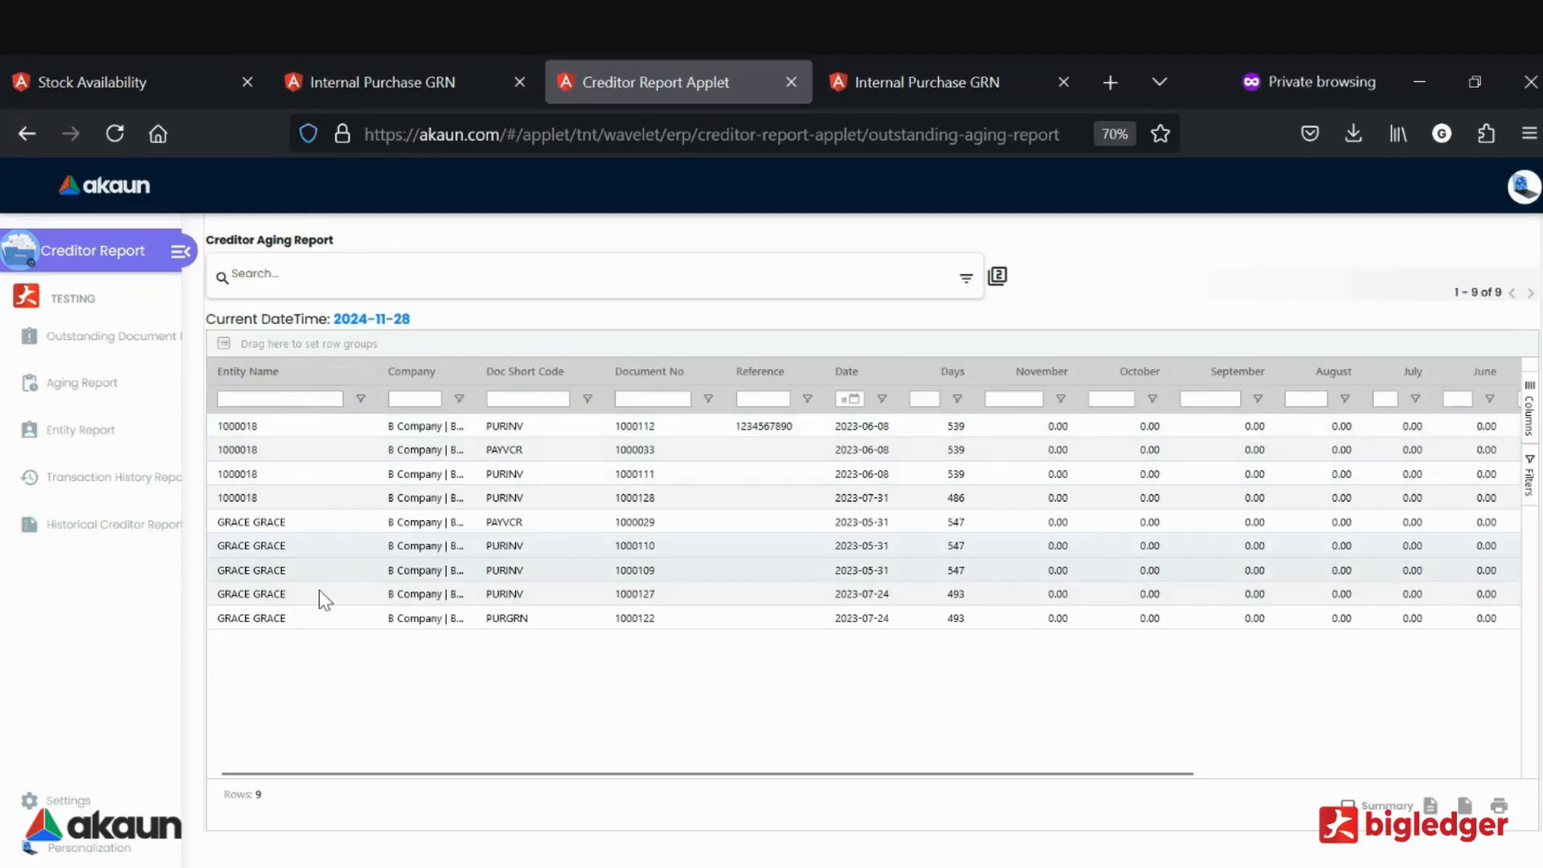
Regroup the aging report by Entity Name, expand both groups to check their monthly aging amounts, and clear the grouping again
{"action": "left_click_drag", "start_coordinate": [291, 378], "coordinate": [291, 332]}
{"action": "left_click", "coordinate": [223, 425]}
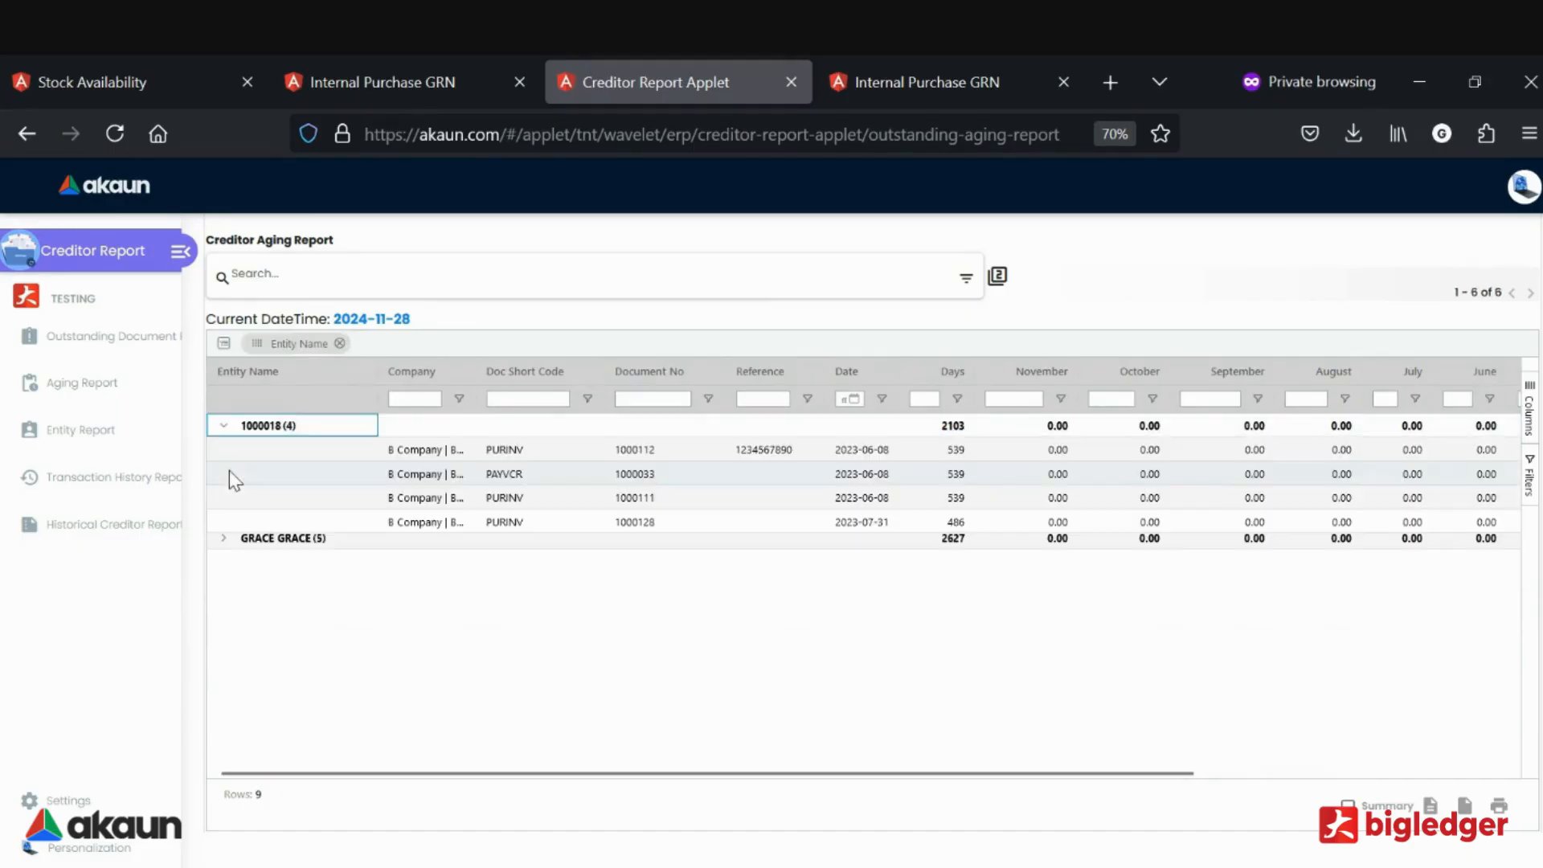
{"action": "left_click", "coordinate": [223, 544]}
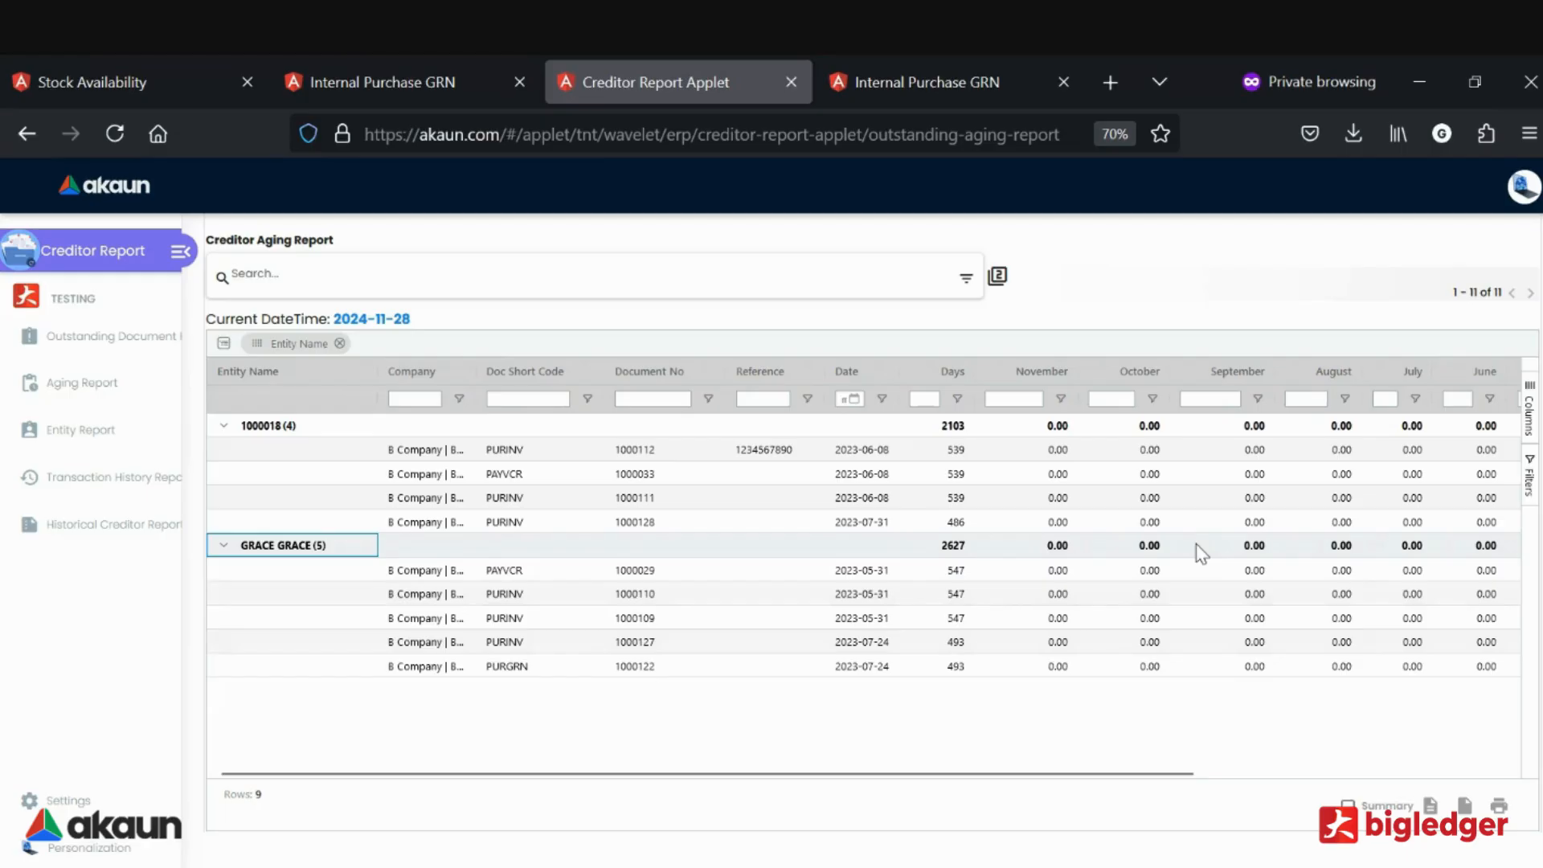
{"action": "left_click_drag", "start_coordinate": [826, 771], "coordinate": [348, 764]}
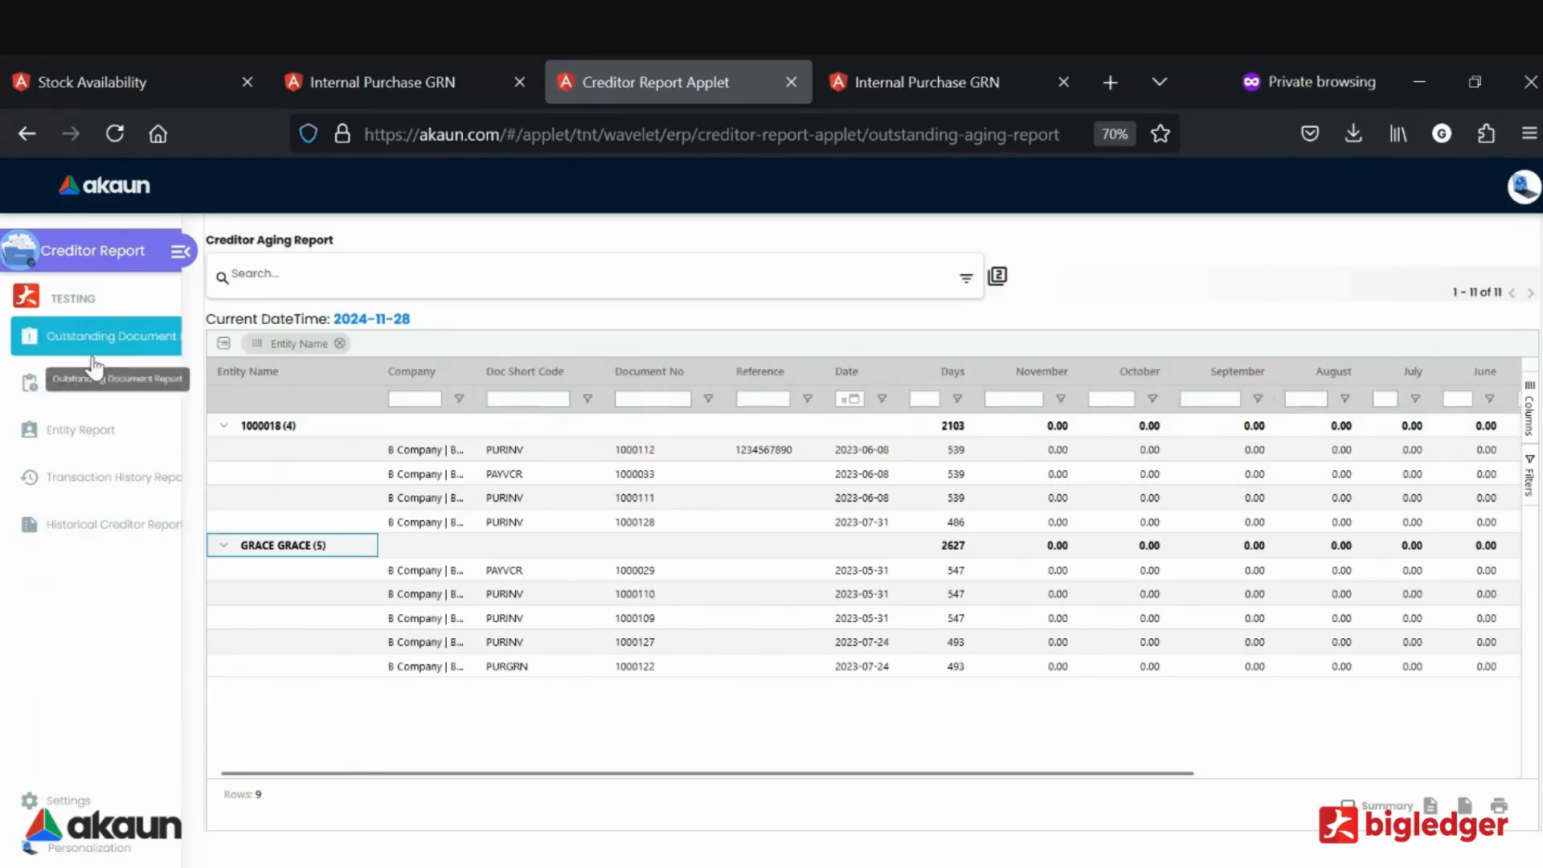
{"action": "left_click", "coordinate": [339, 343]}
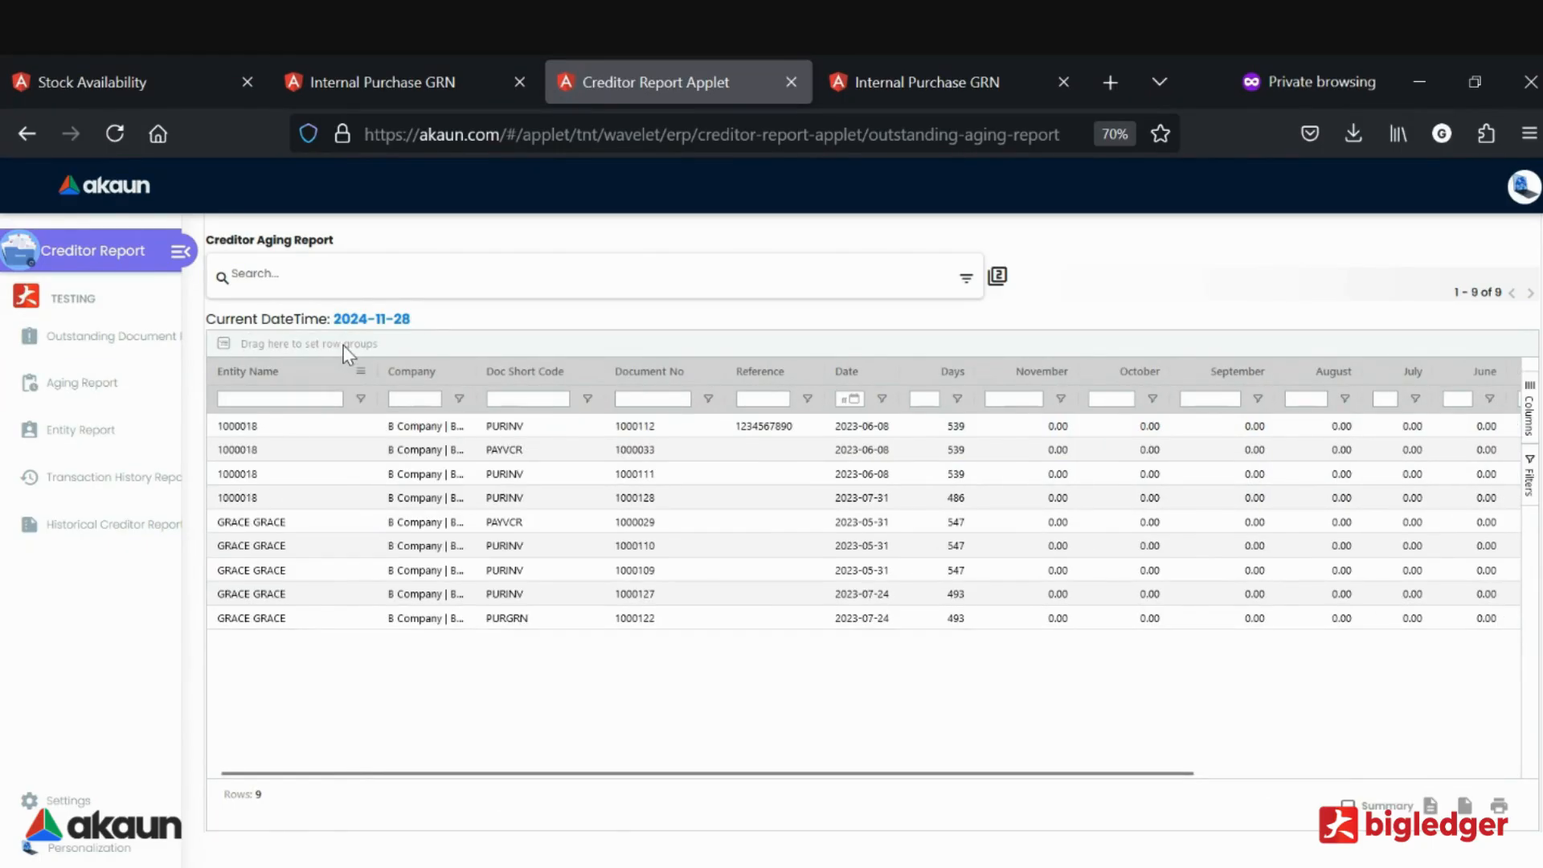
Switch to the Creditor Entity Report and run the search with the carried-over entity, company and Outstanding Only filters
{"action": "left_click", "coordinate": [81, 429]}
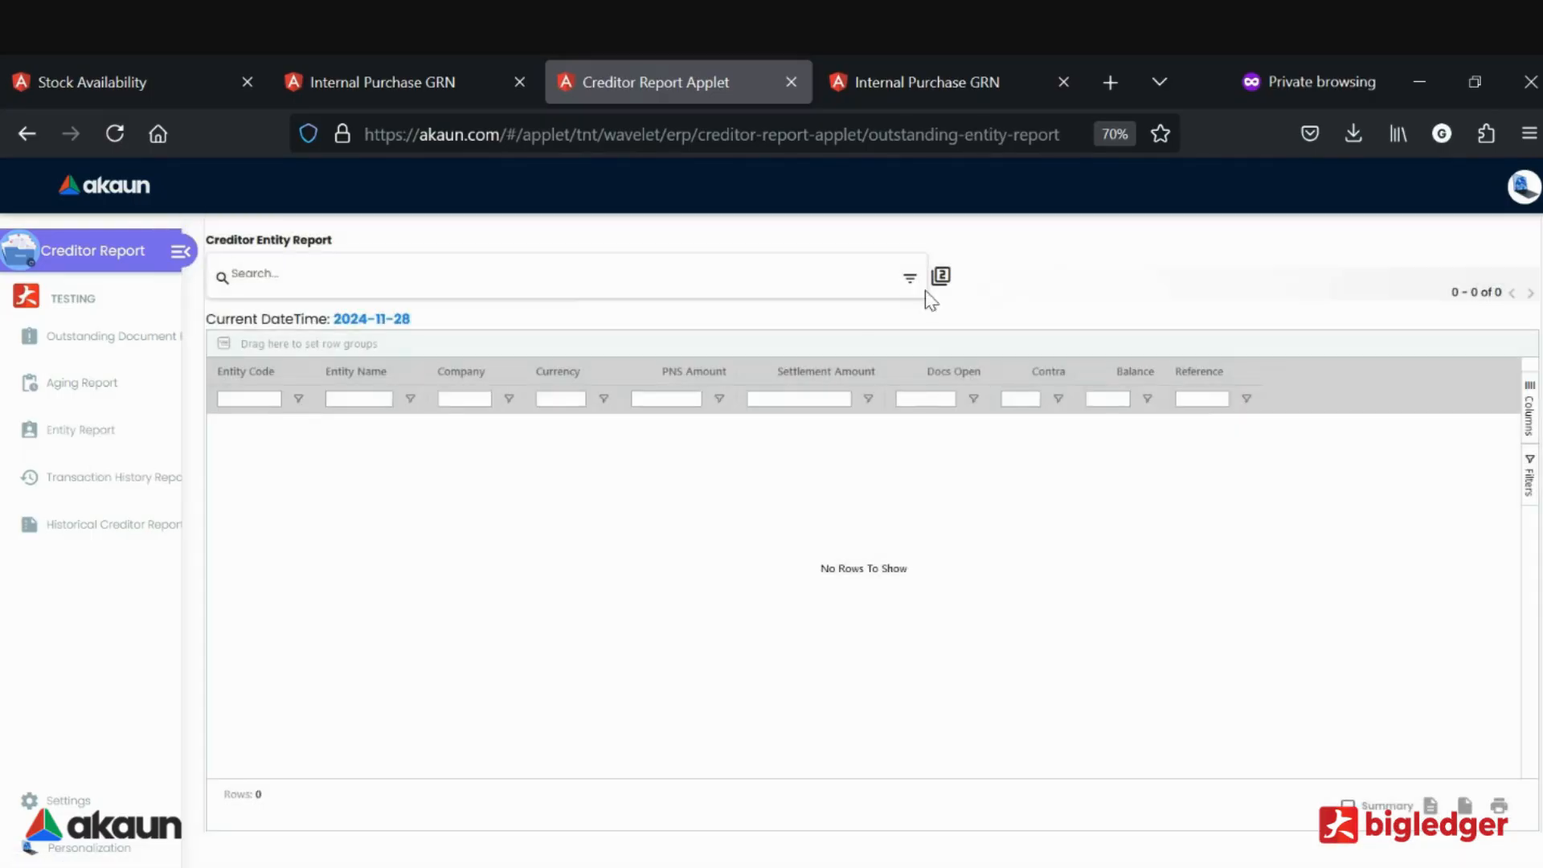
{"action": "left_click", "coordinate": [911, 279]}
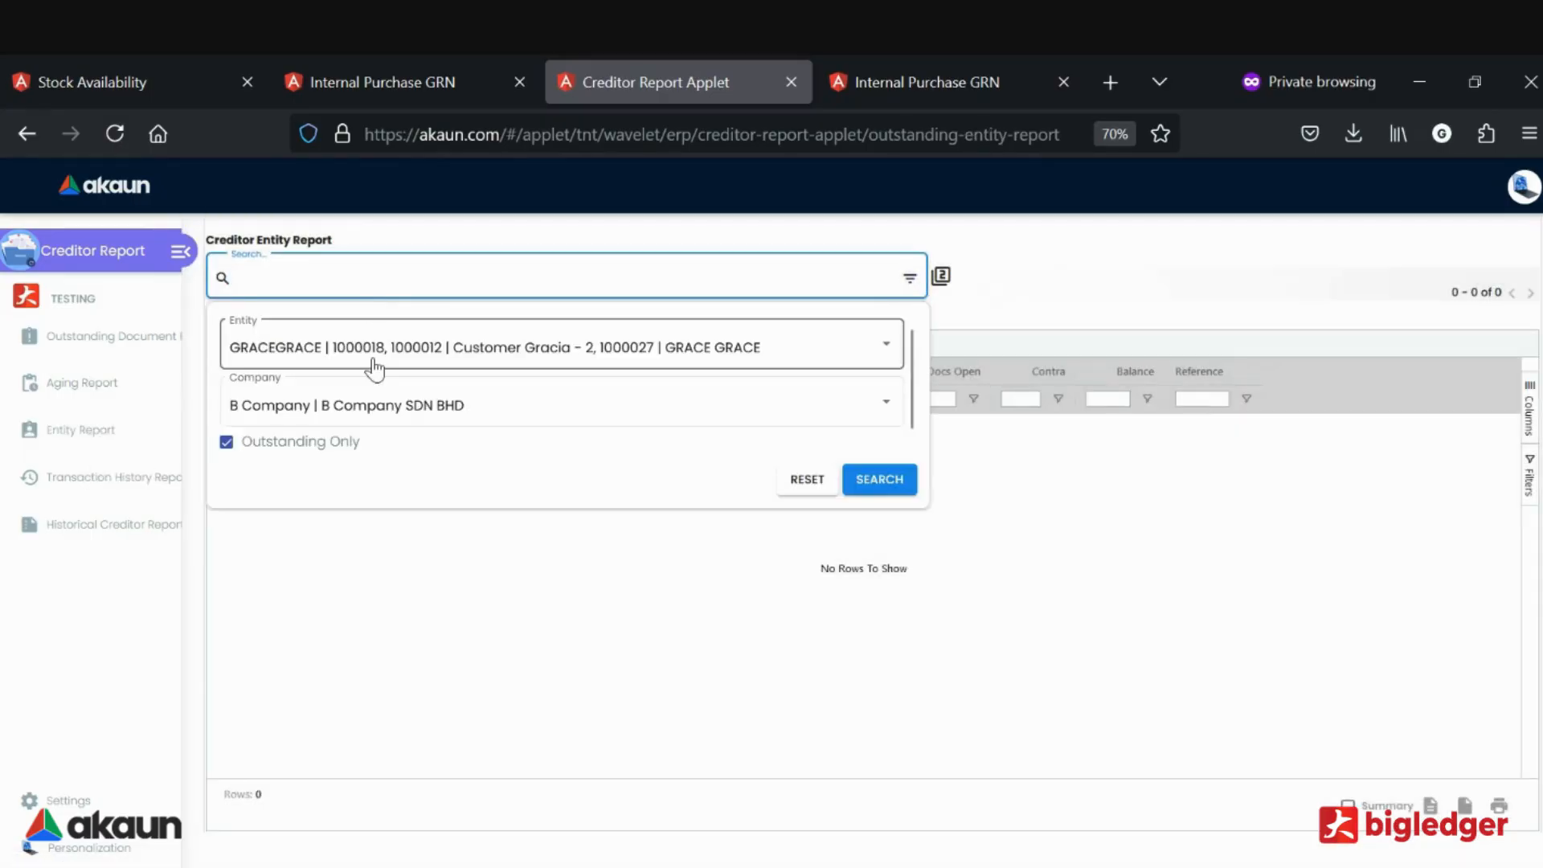
{"action": "left_click", "coordinate": [880, 479]}
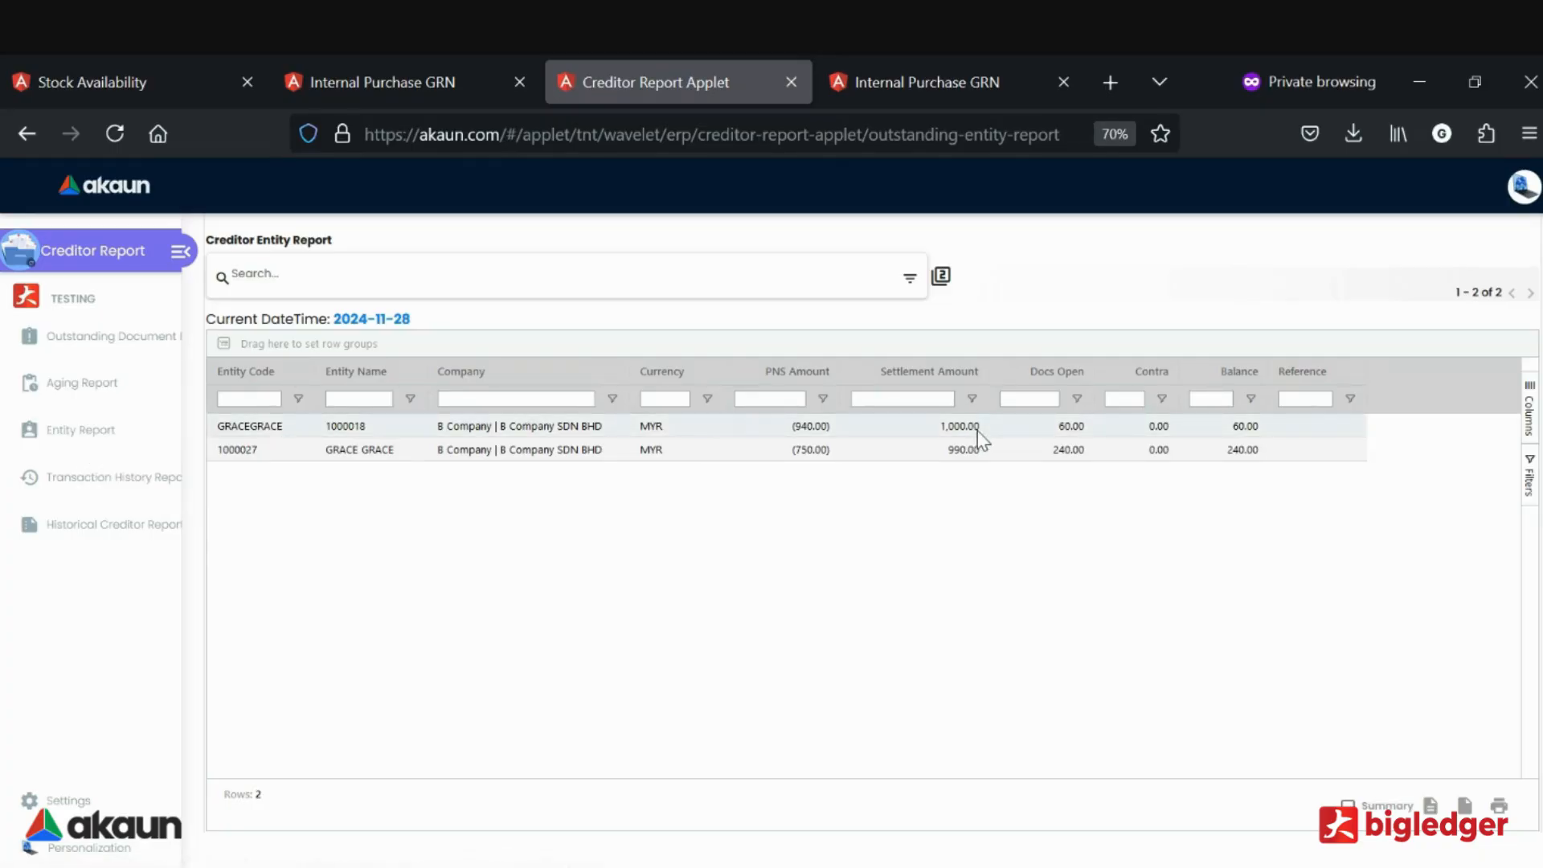
Open the first listed entity's report and review its details, transaction documents, and the transaction and aging views of its statement of account
{"action": "left_click", "coordinate": [311, 432]}
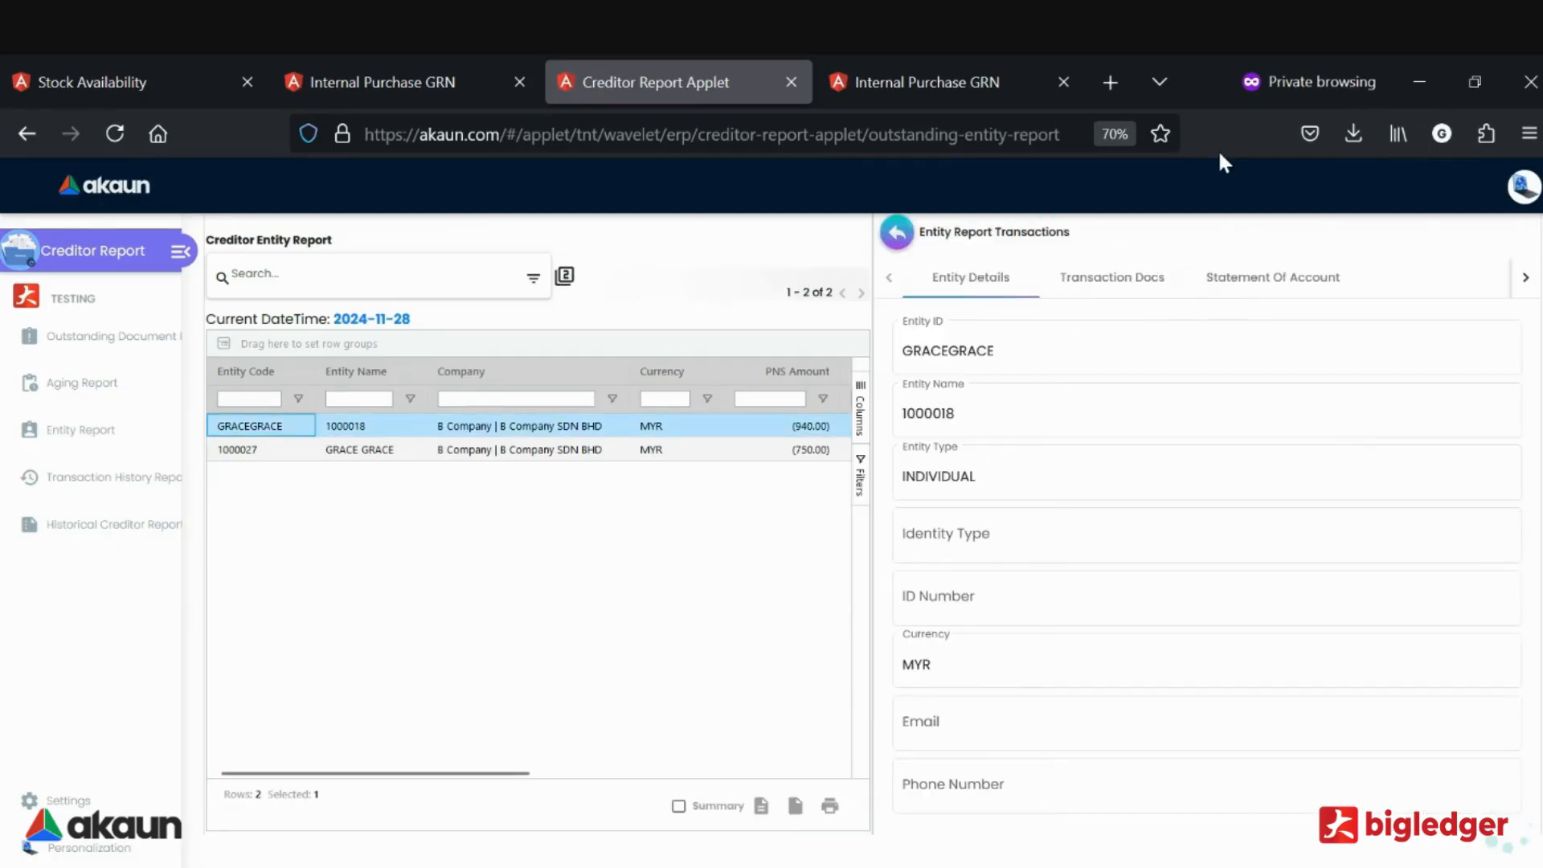
{"action": "left_click", "coordinate": [1082, 283]}
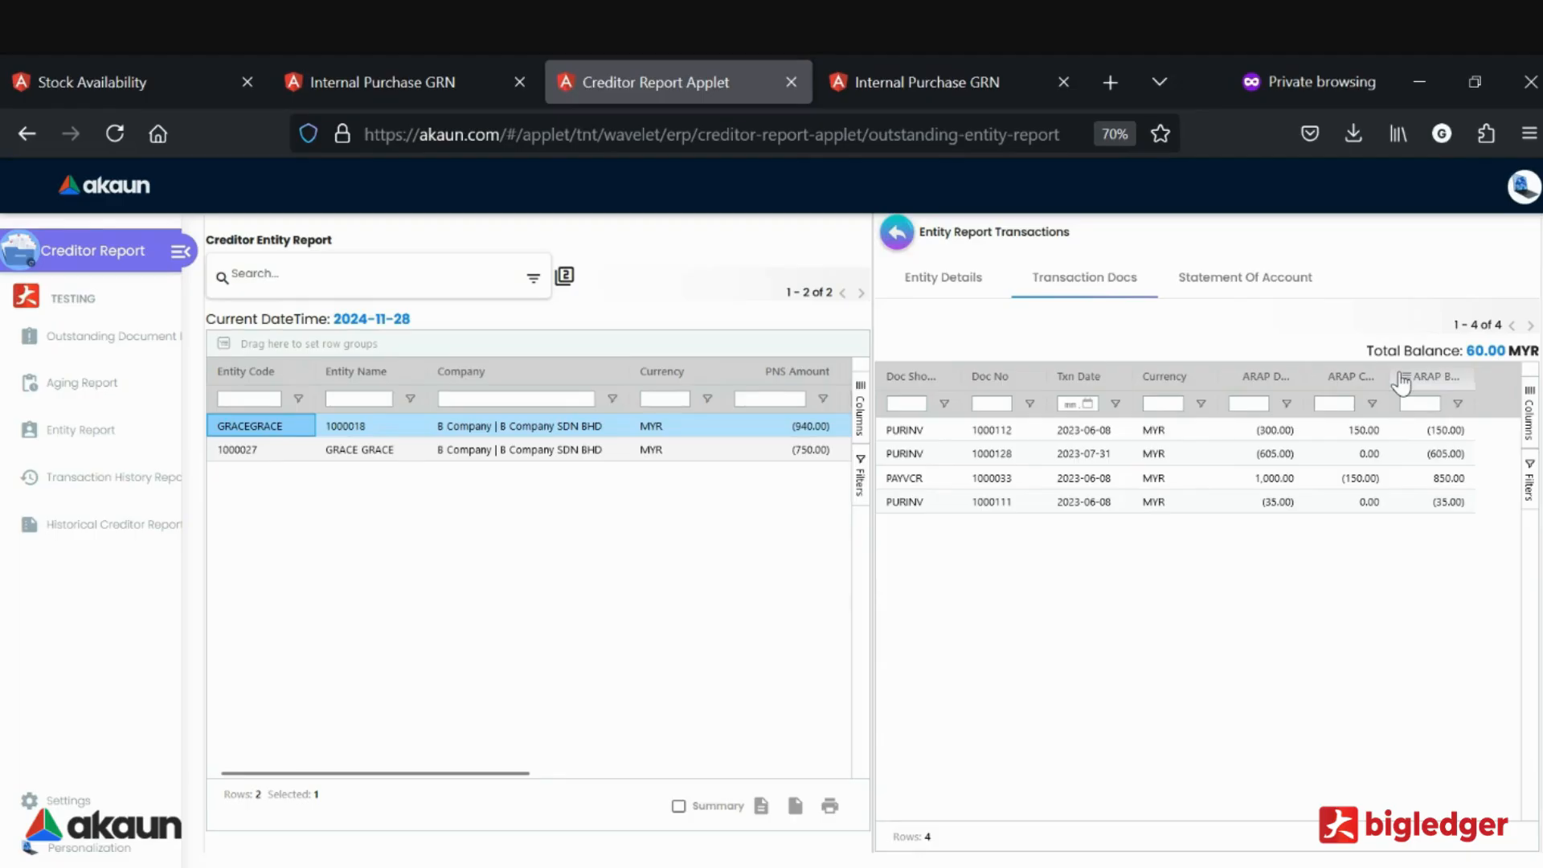
{"action": "left_click", "coordinate": [1245, 283]}
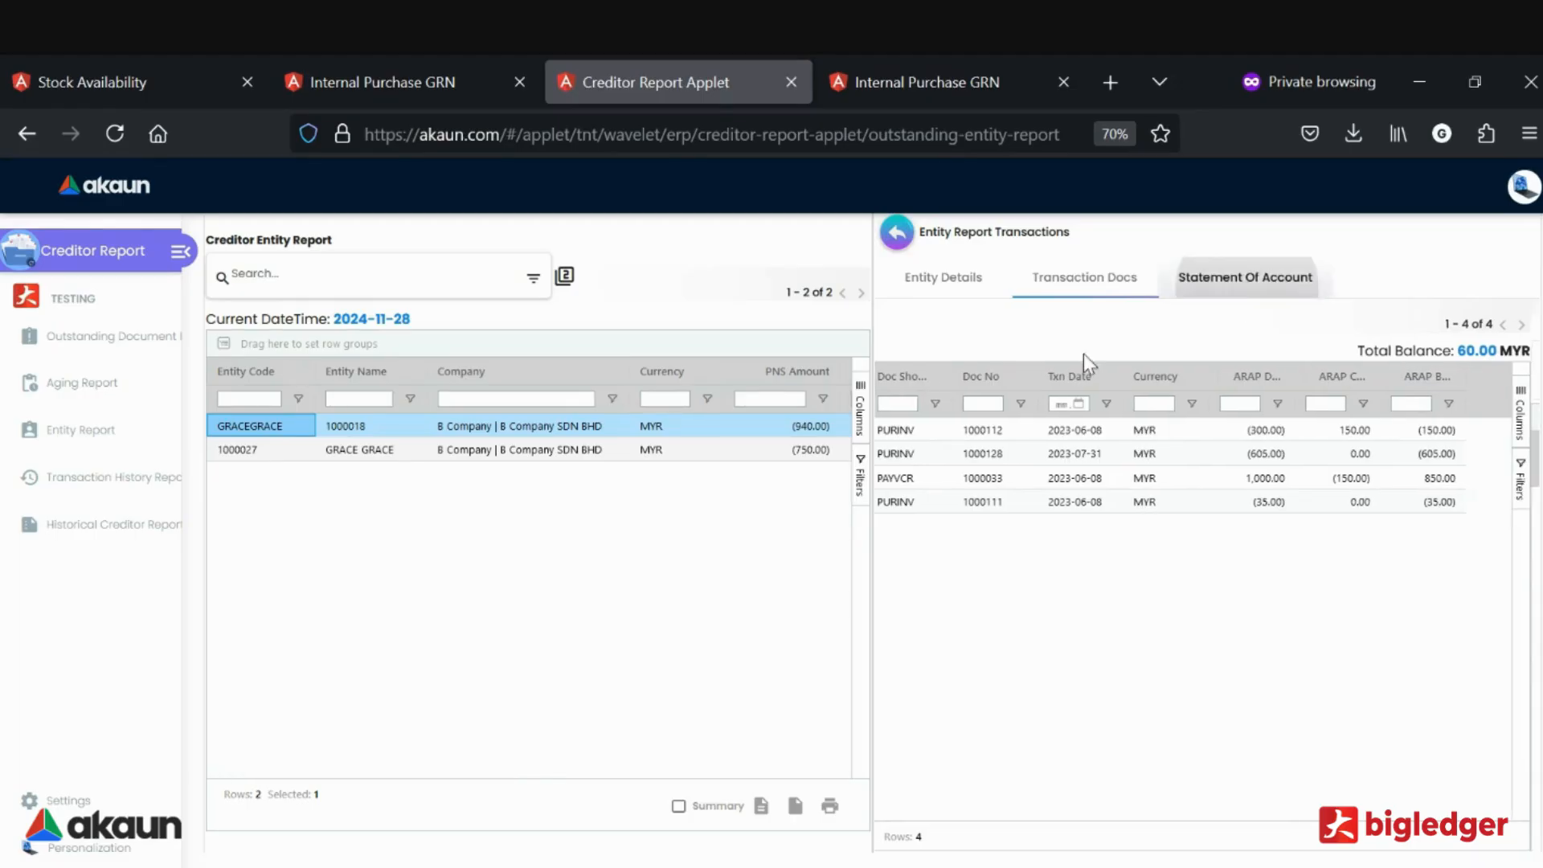
{"action": "left_click", "coordinate": [940, 320]}
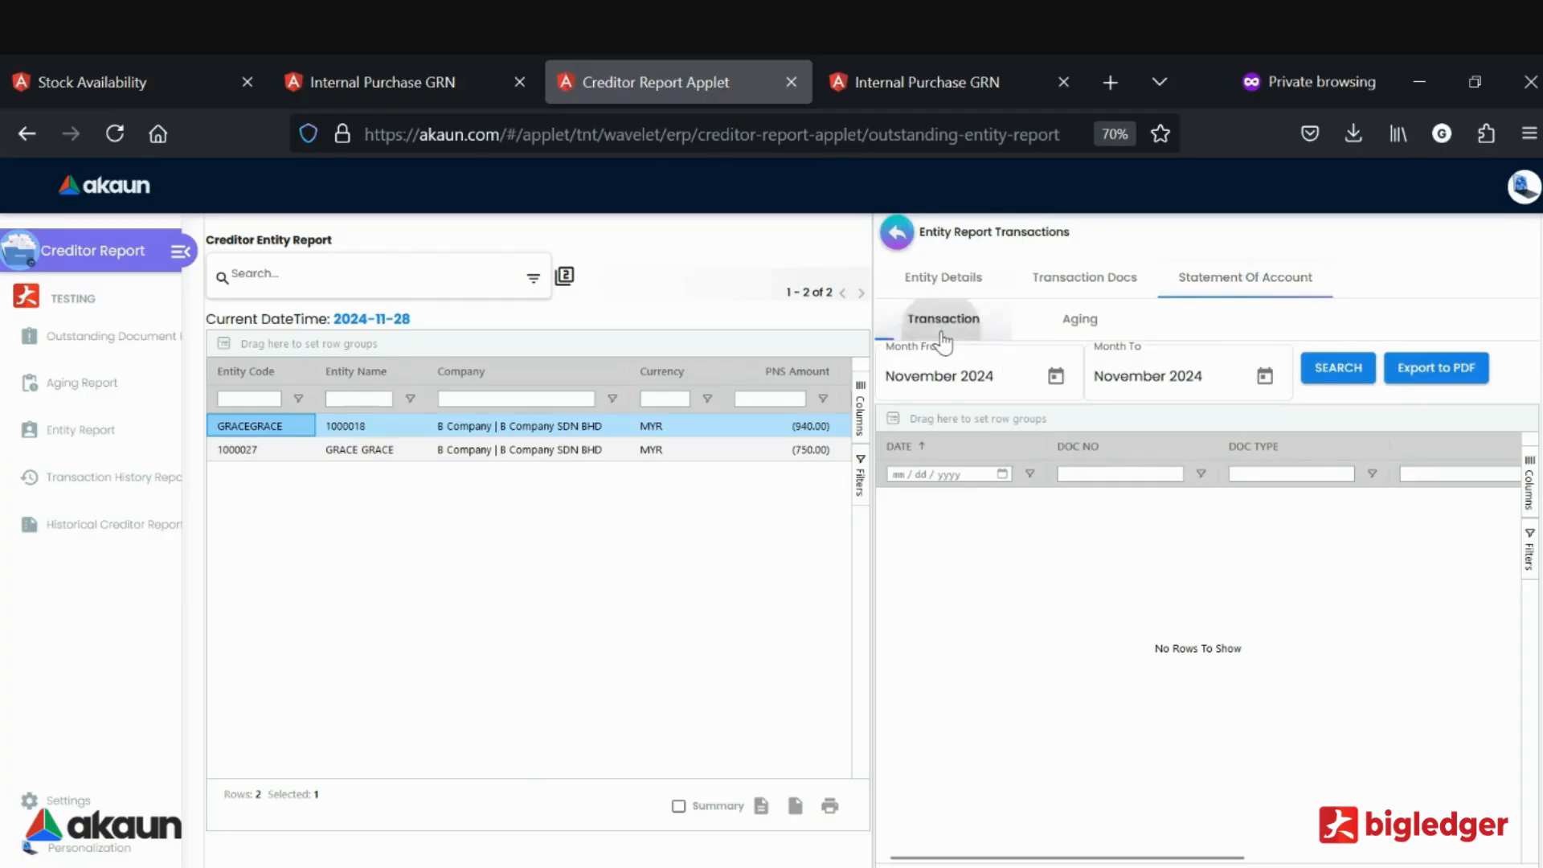
{"action": "left_click", "coordinate": [1080, 320]}
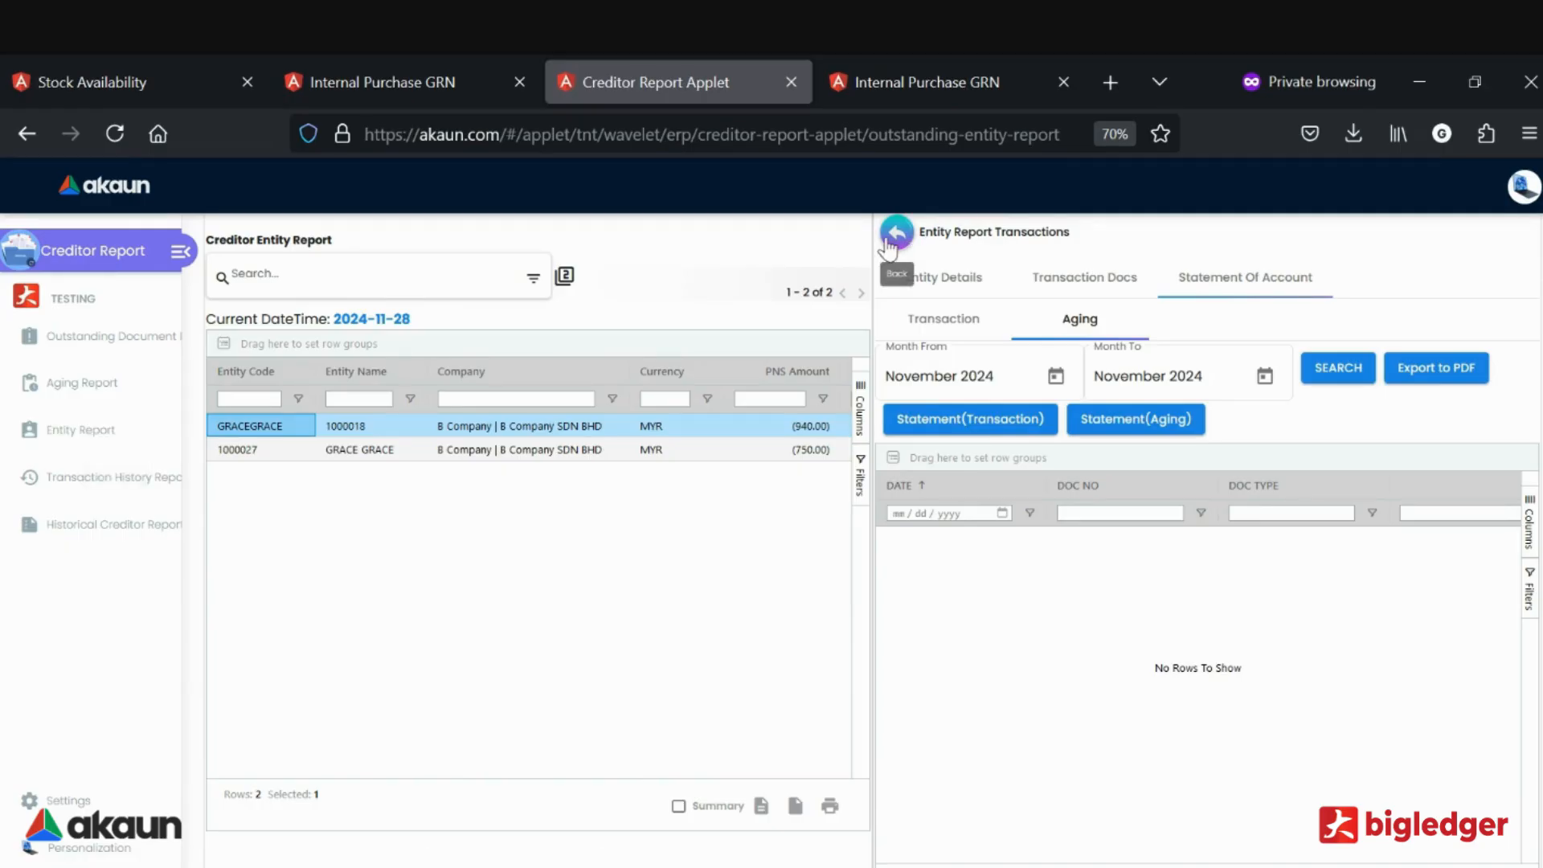
Open the Creditor Transaction History Report
{"action": "left_click", "coordinate": [151, 492]}
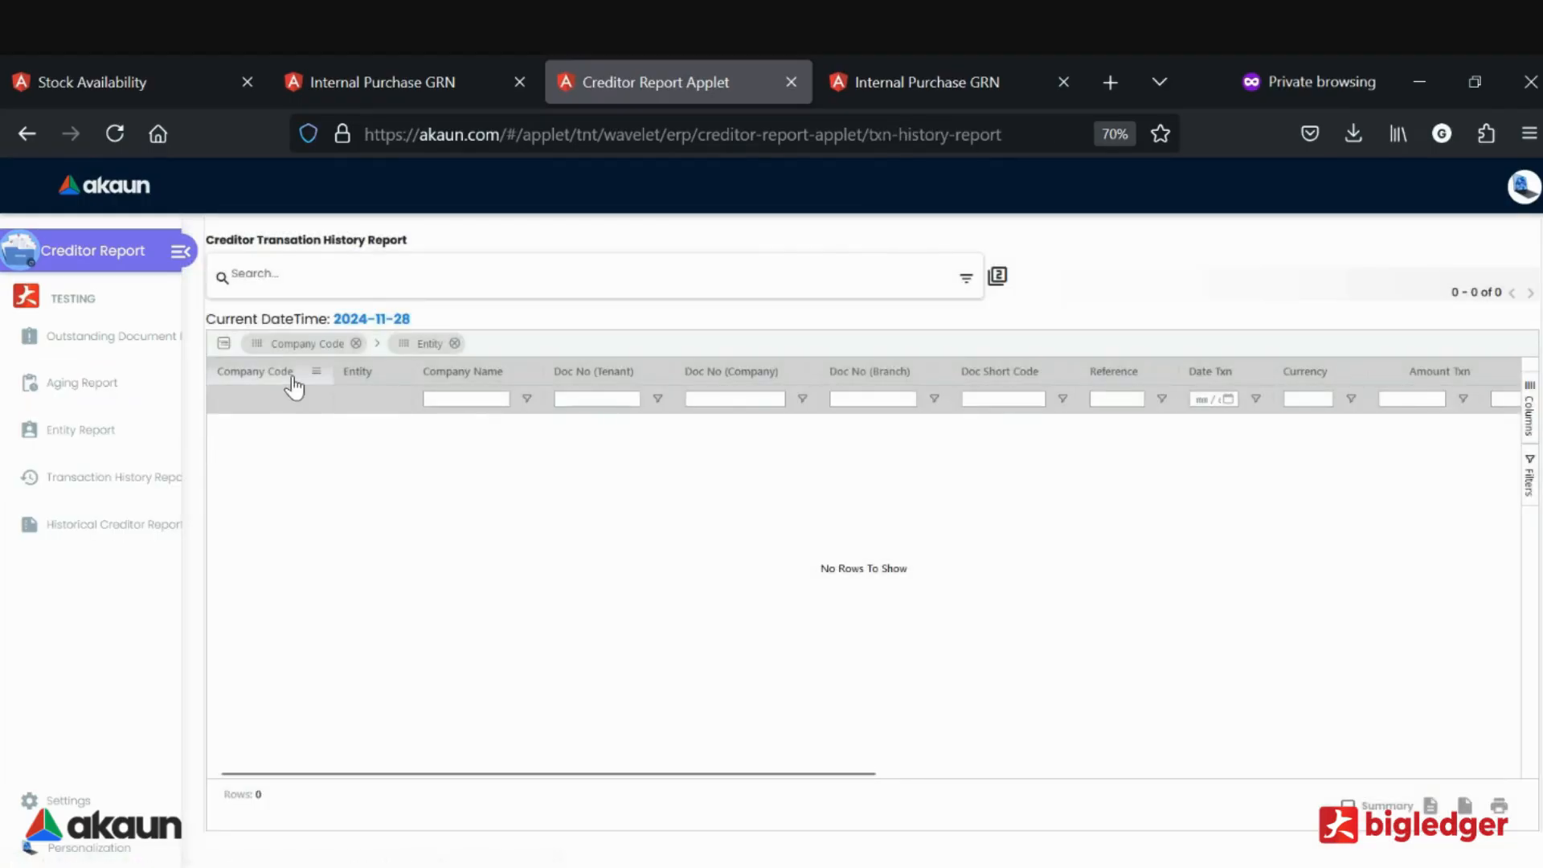
Return to the DIRECTD tenant's Internal Purchase GRN applet and open the Default Selection settings in its personalization
{"action": "left_click", "coordinate": [956, 80]}
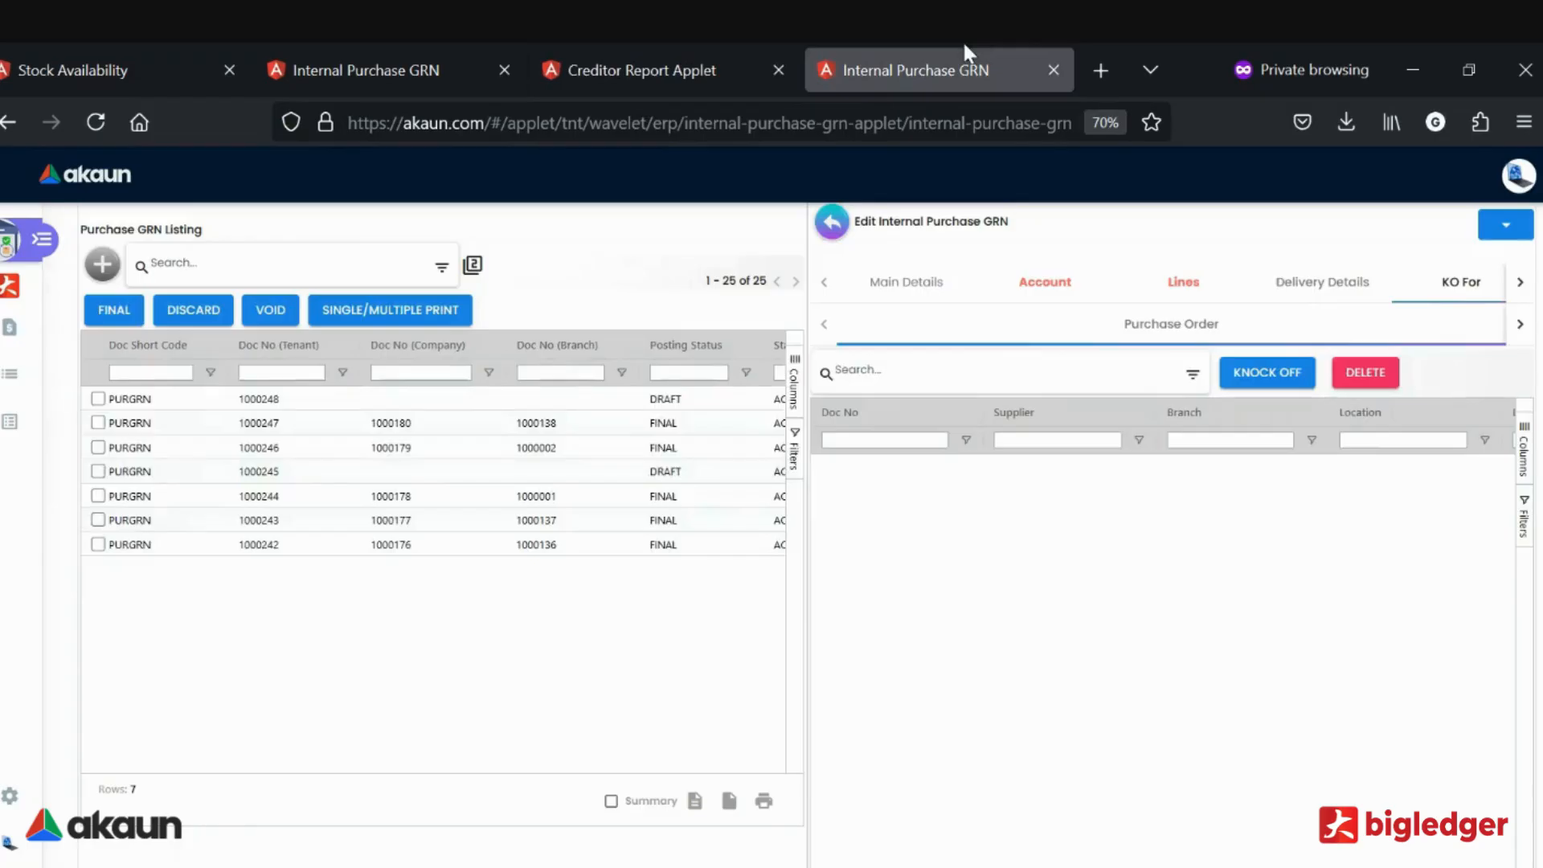
{"action": "left_click", "coordinate": [418, 76]}
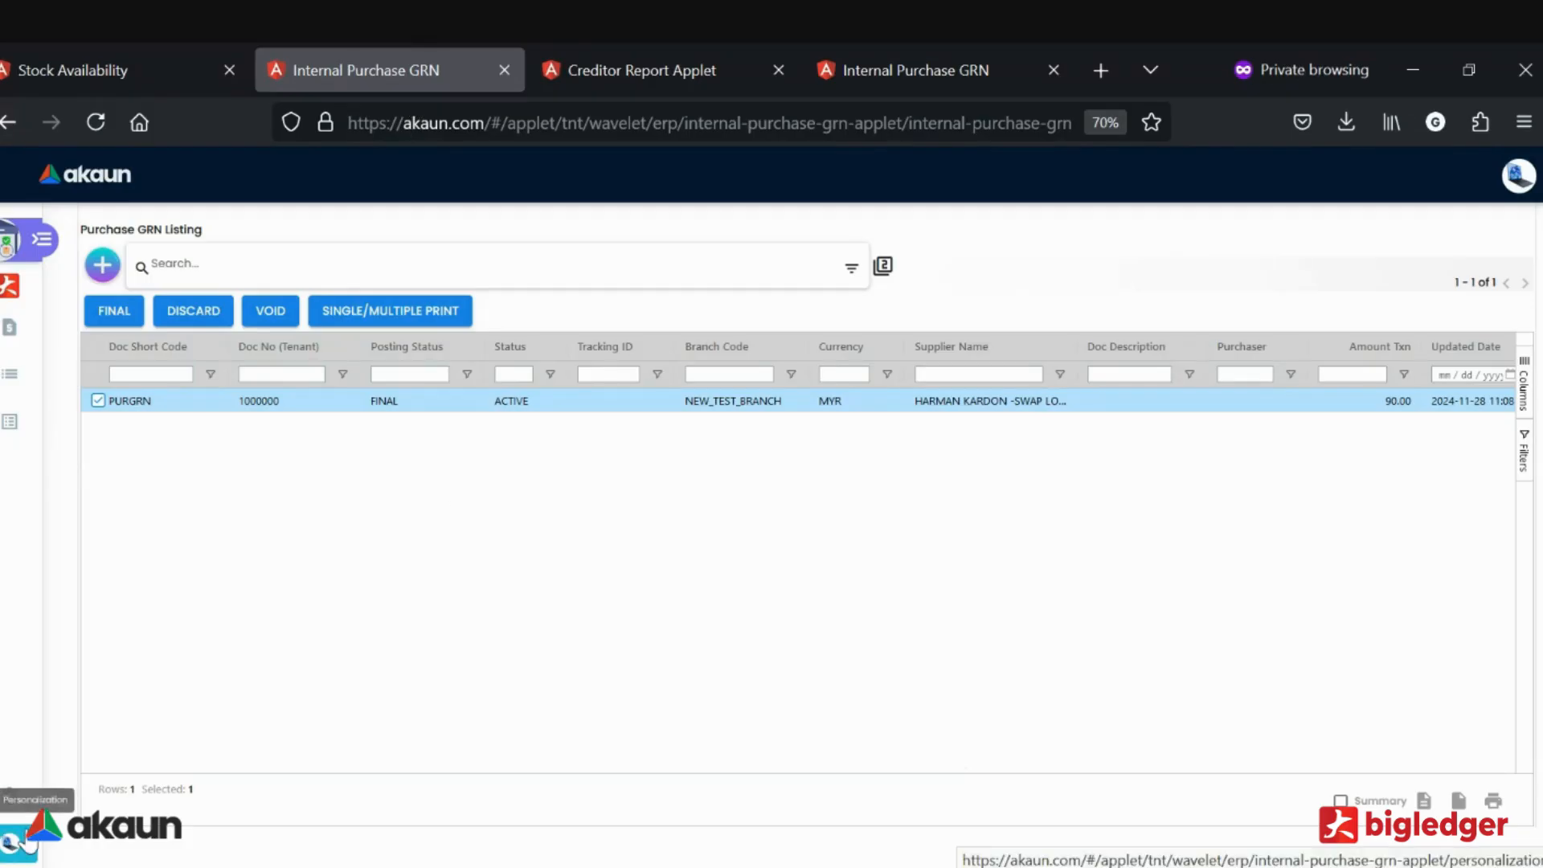
{"action": "left_click", "coordinate": [51, 243]}
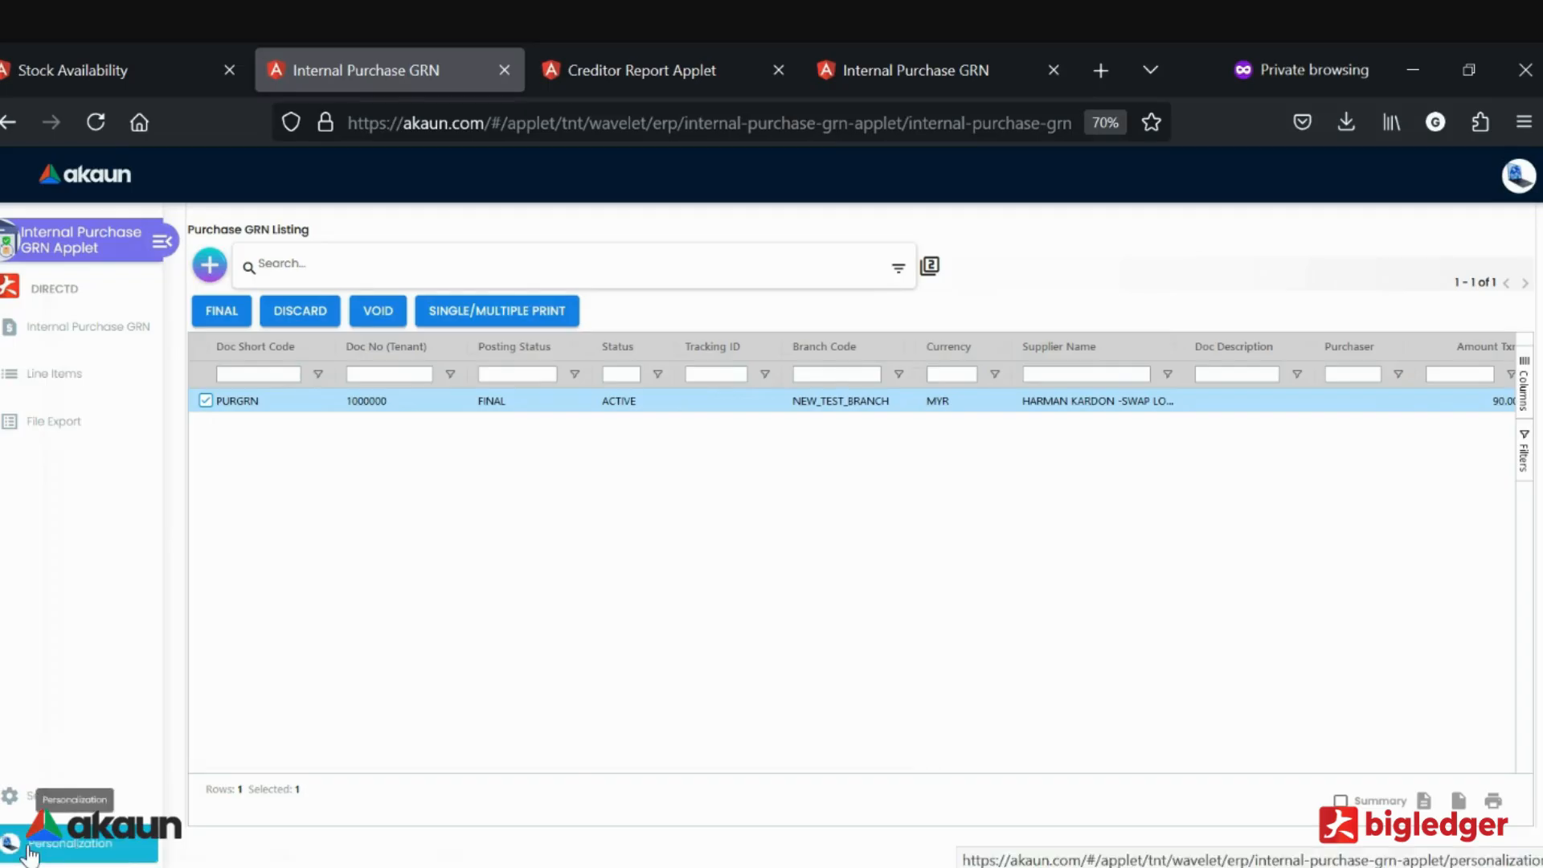
{"action": "left_click", "coordinate": [57, 842]}
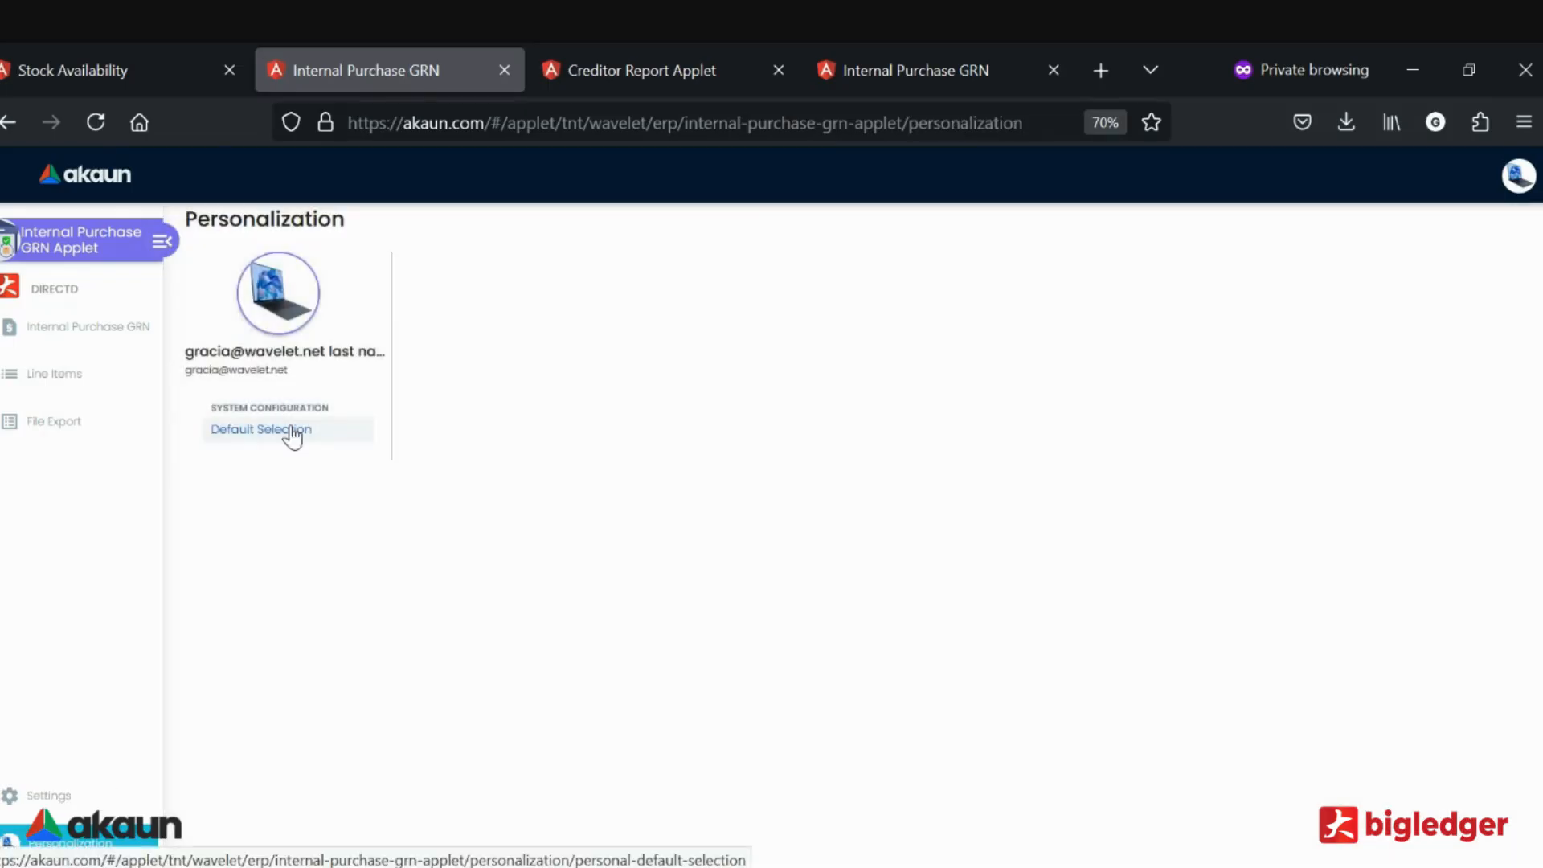
{"action": "left_click", "coordinate": [288, 428]}
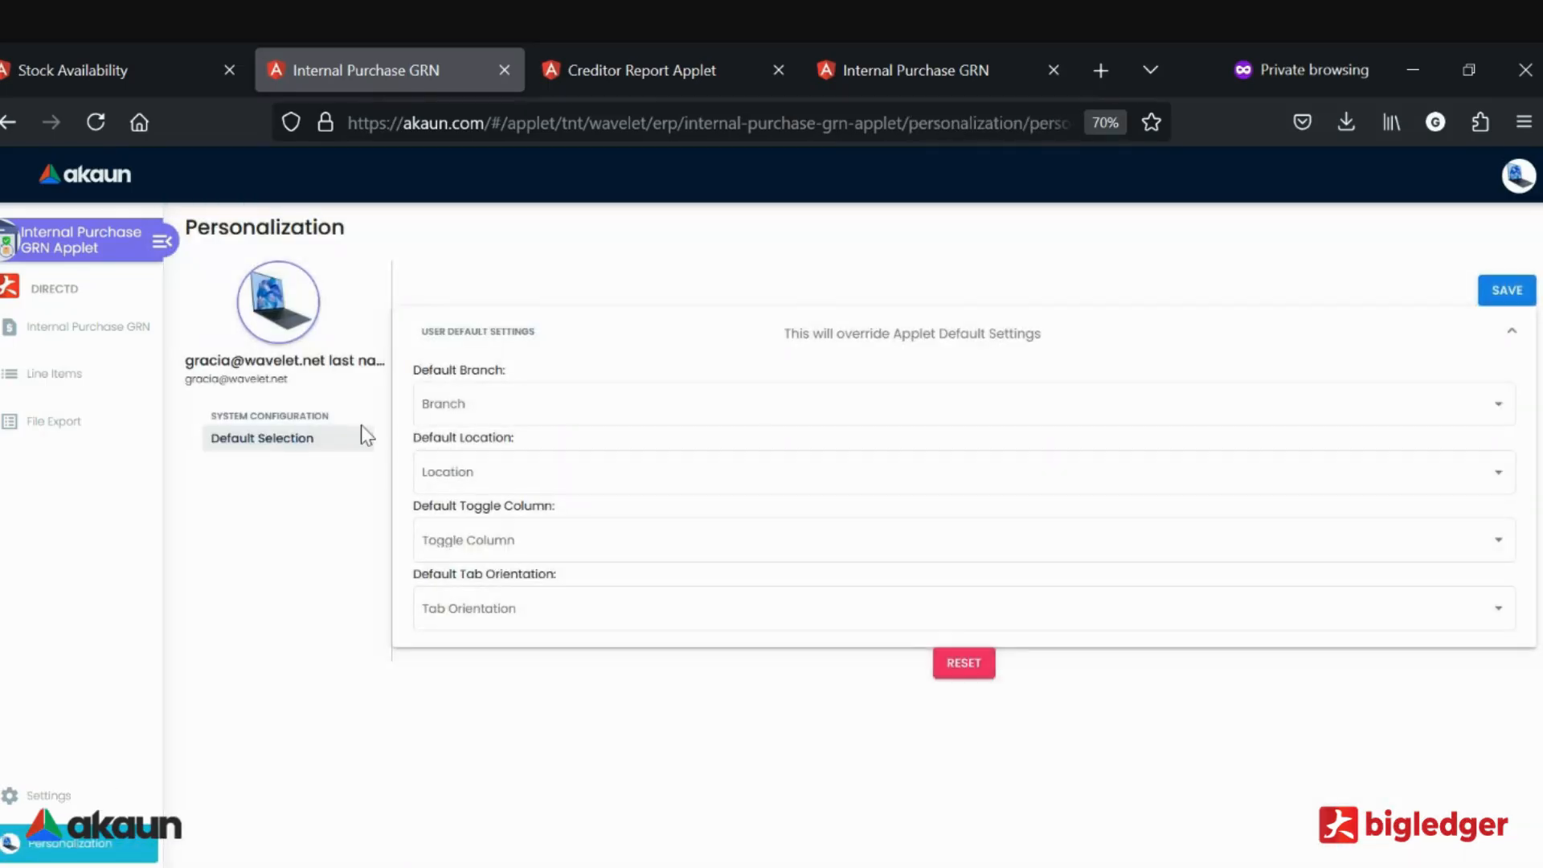
Try to save DDHQADMIN as both the default branch and the default location in the user default settings
{"action": "left_click", "coordinate": [470, 404]}
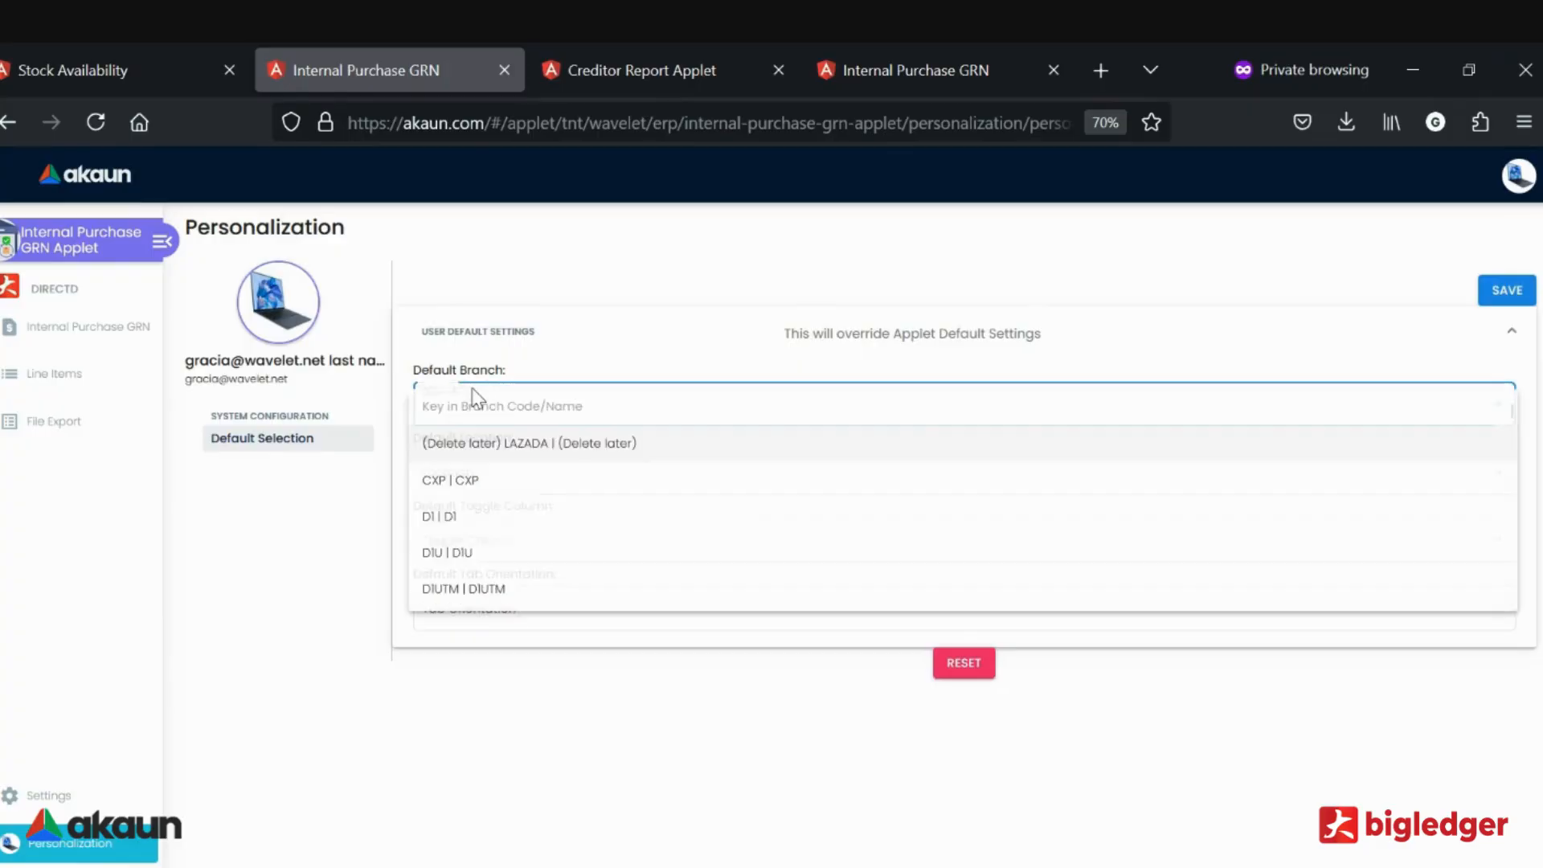
{"action": "scroll", "coordinate": [492, 552], "scroll_direction": "down", "scroll_amount": 5}
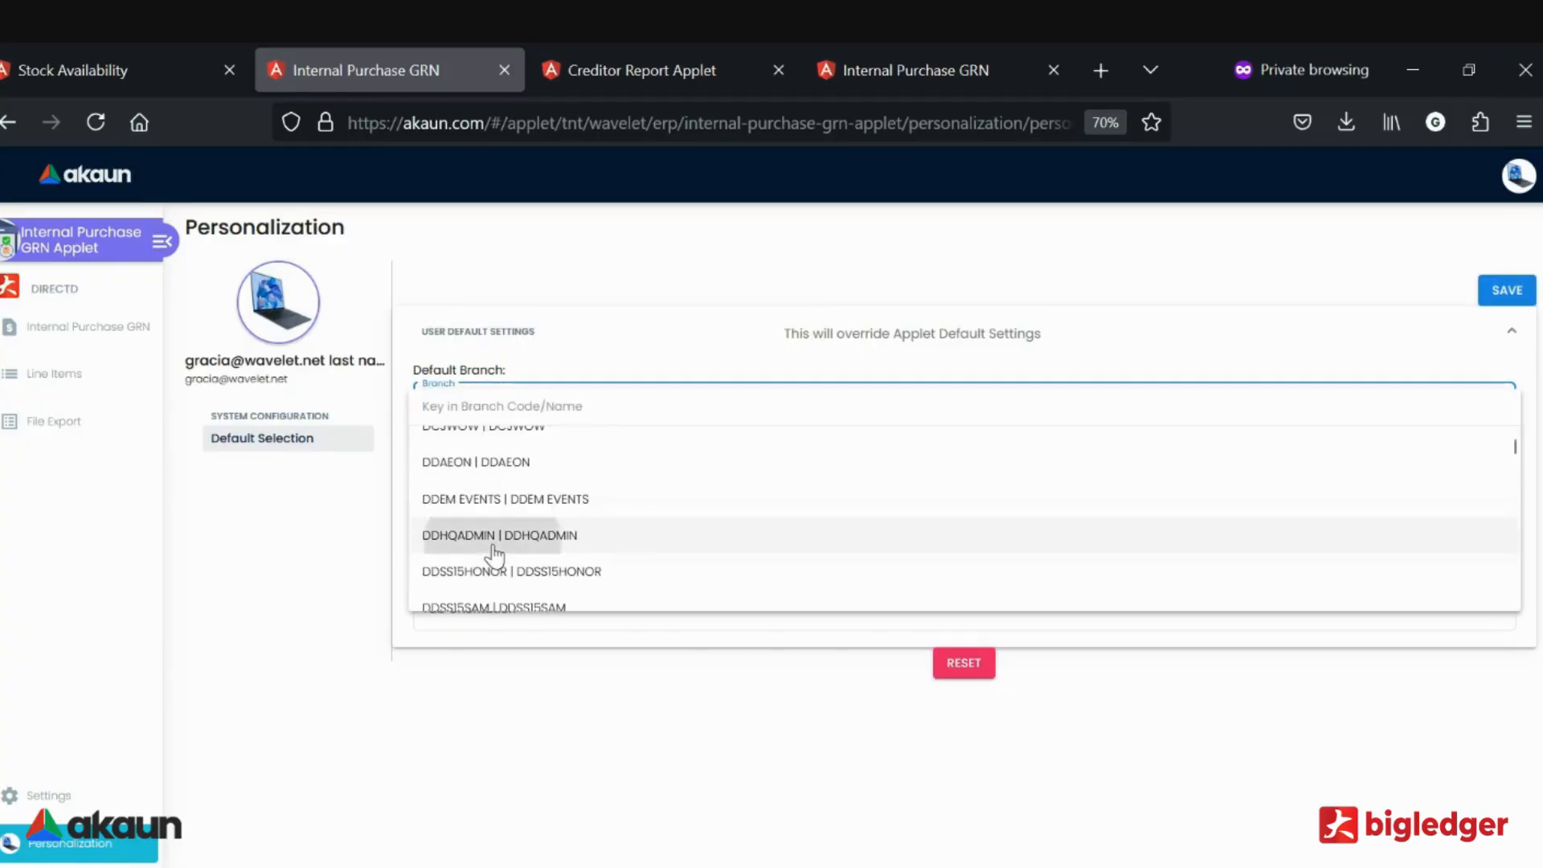
{"action": "left_click", "coordinate": [493, 536]}
{"action": "left_click", "coordinate": [585, 480]}
{"action": "left_click", "coordinate": [550, 519]}
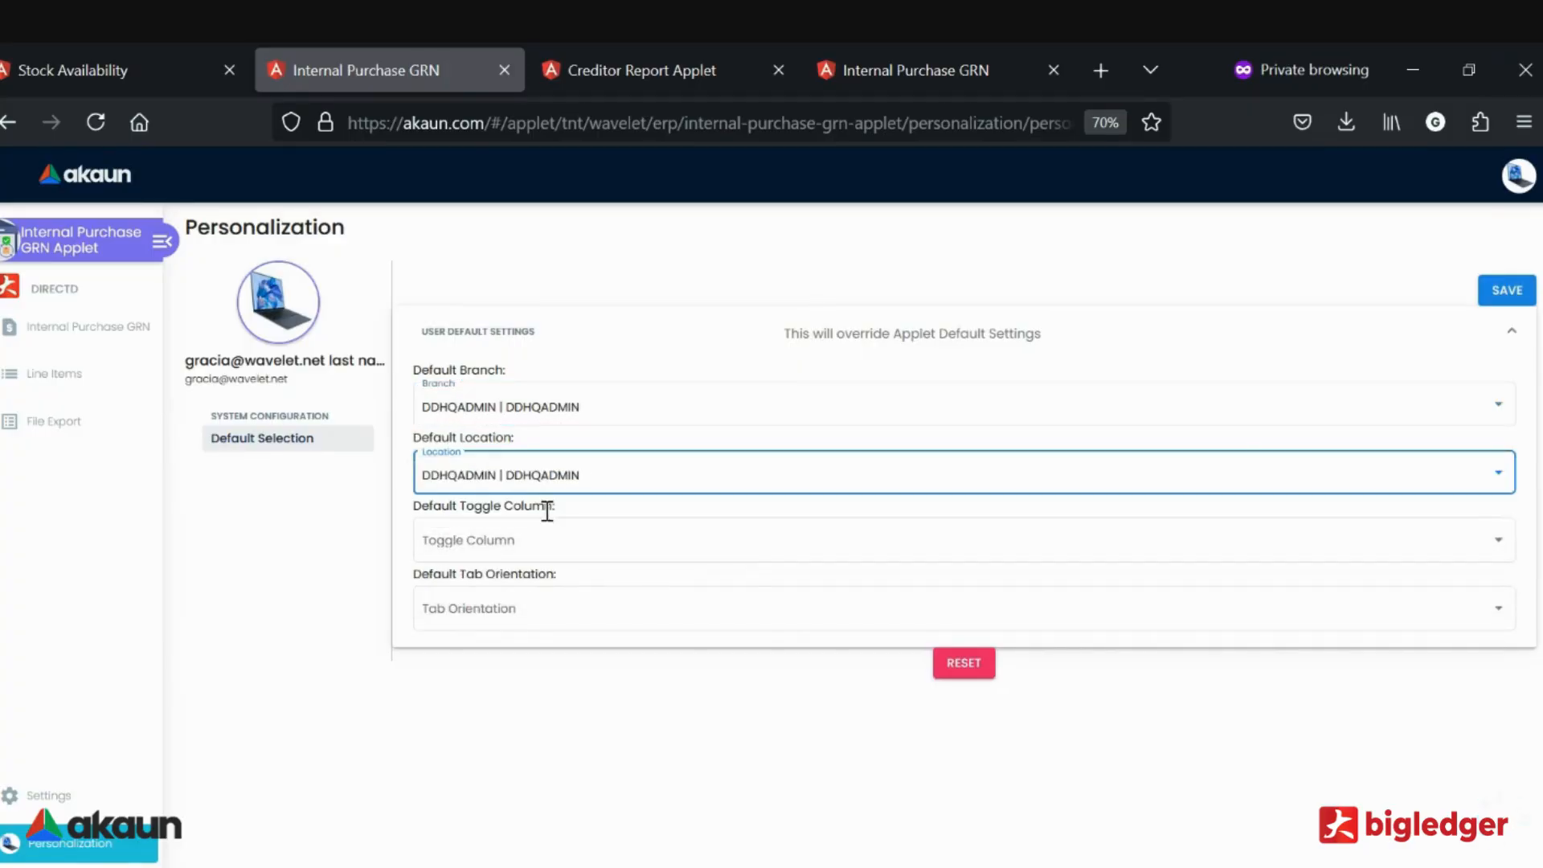
{"action": "left_click", "coordinate": [1503, 292]}
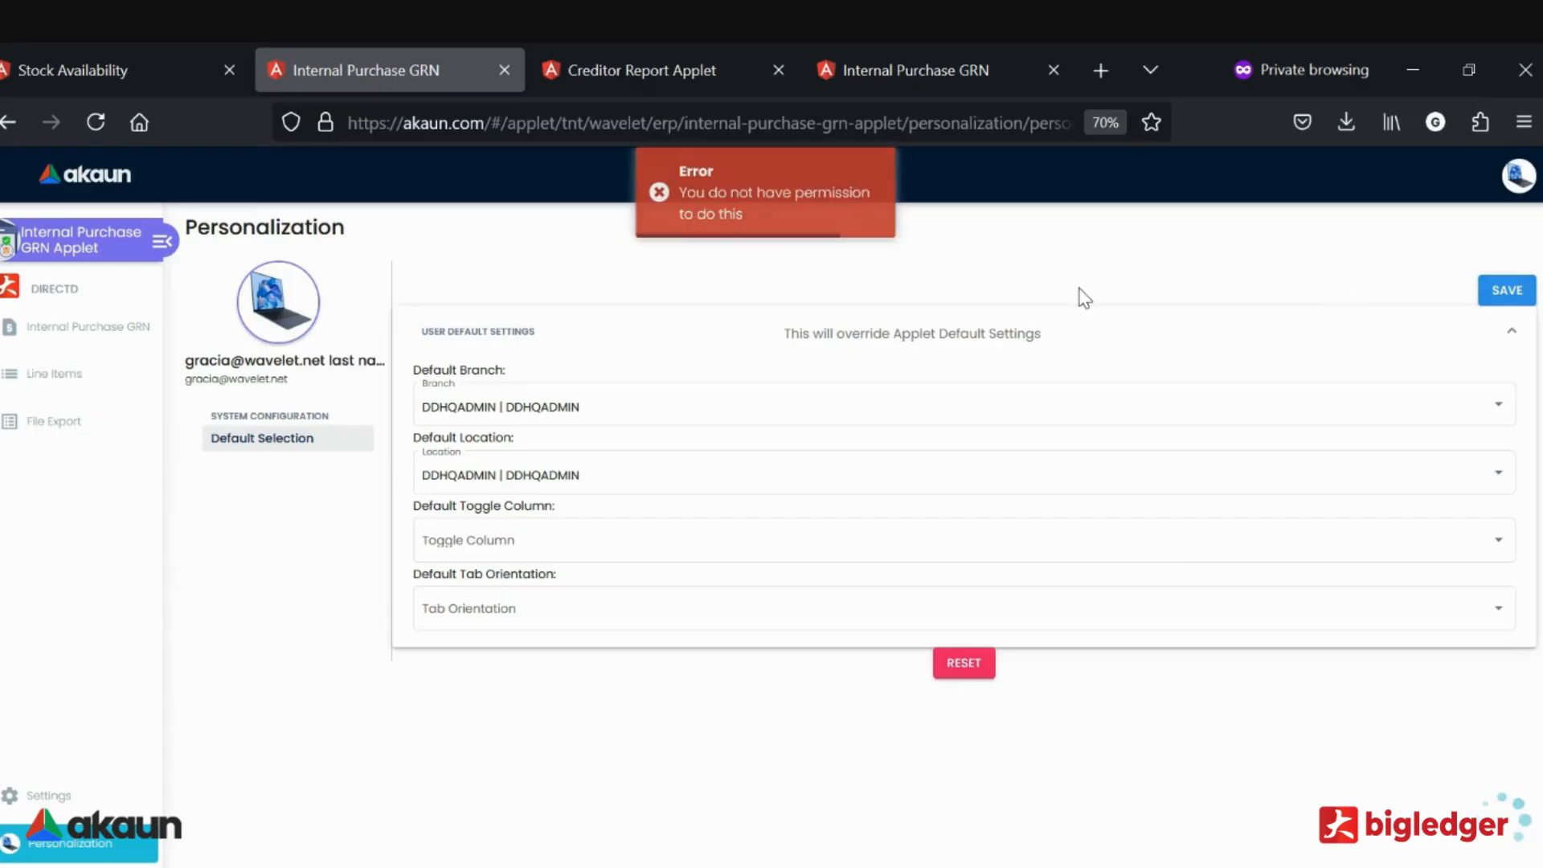
Try DDSS15SAM and DDVIVACITY as the default branch, check the locations for DDSS15SAM, and browse the branch list for another option
{"action": "left_click", "coordinate": [578, 406]}
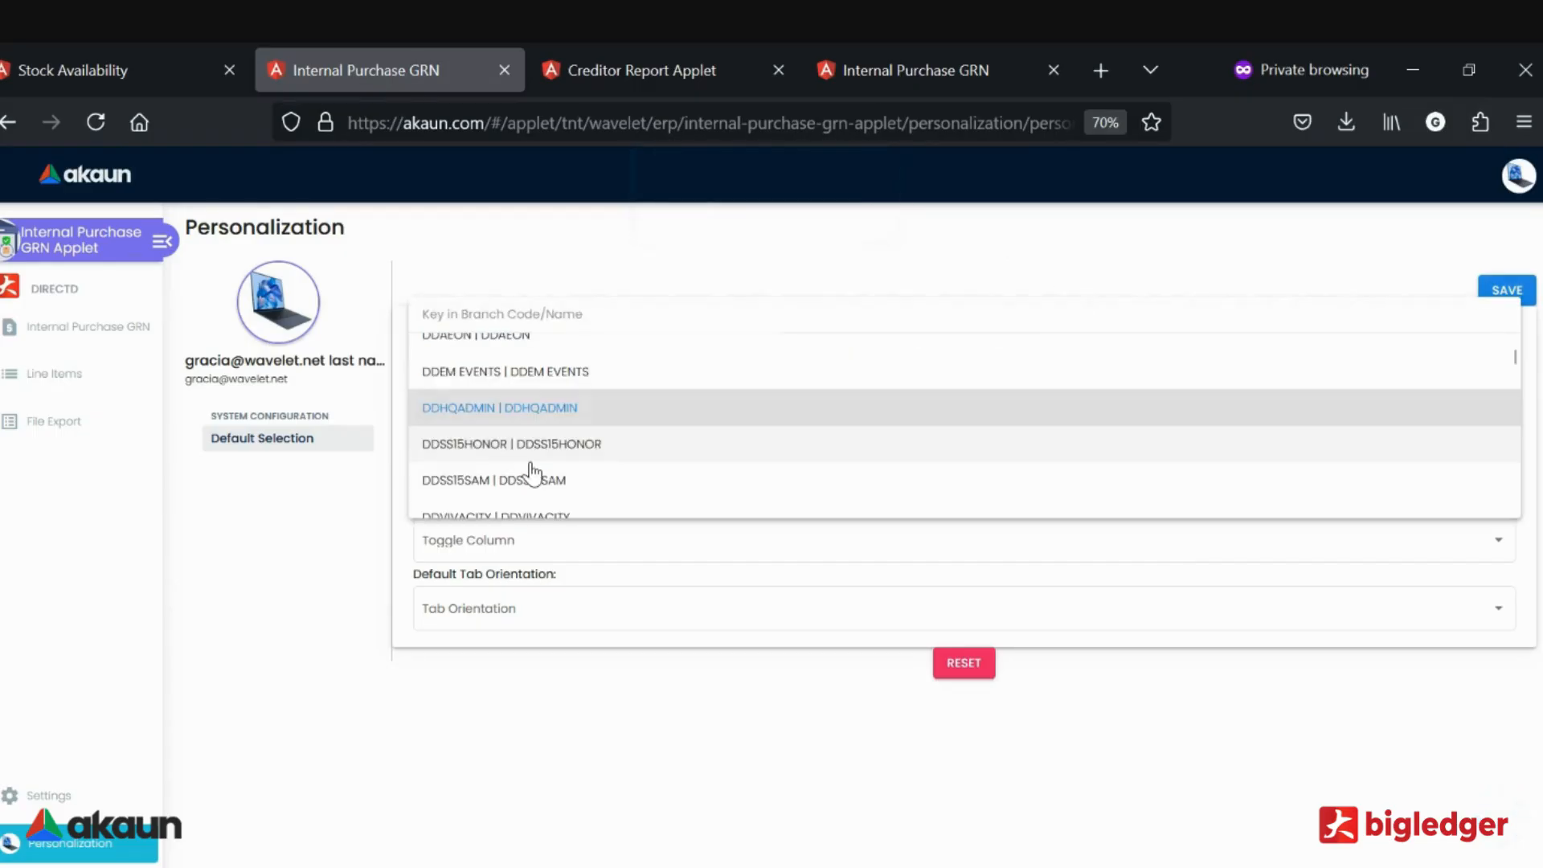
{"action": "left_click", "coordinate": [540, 482]}
{"action": "left_click", "coordinate": [647, 470]}
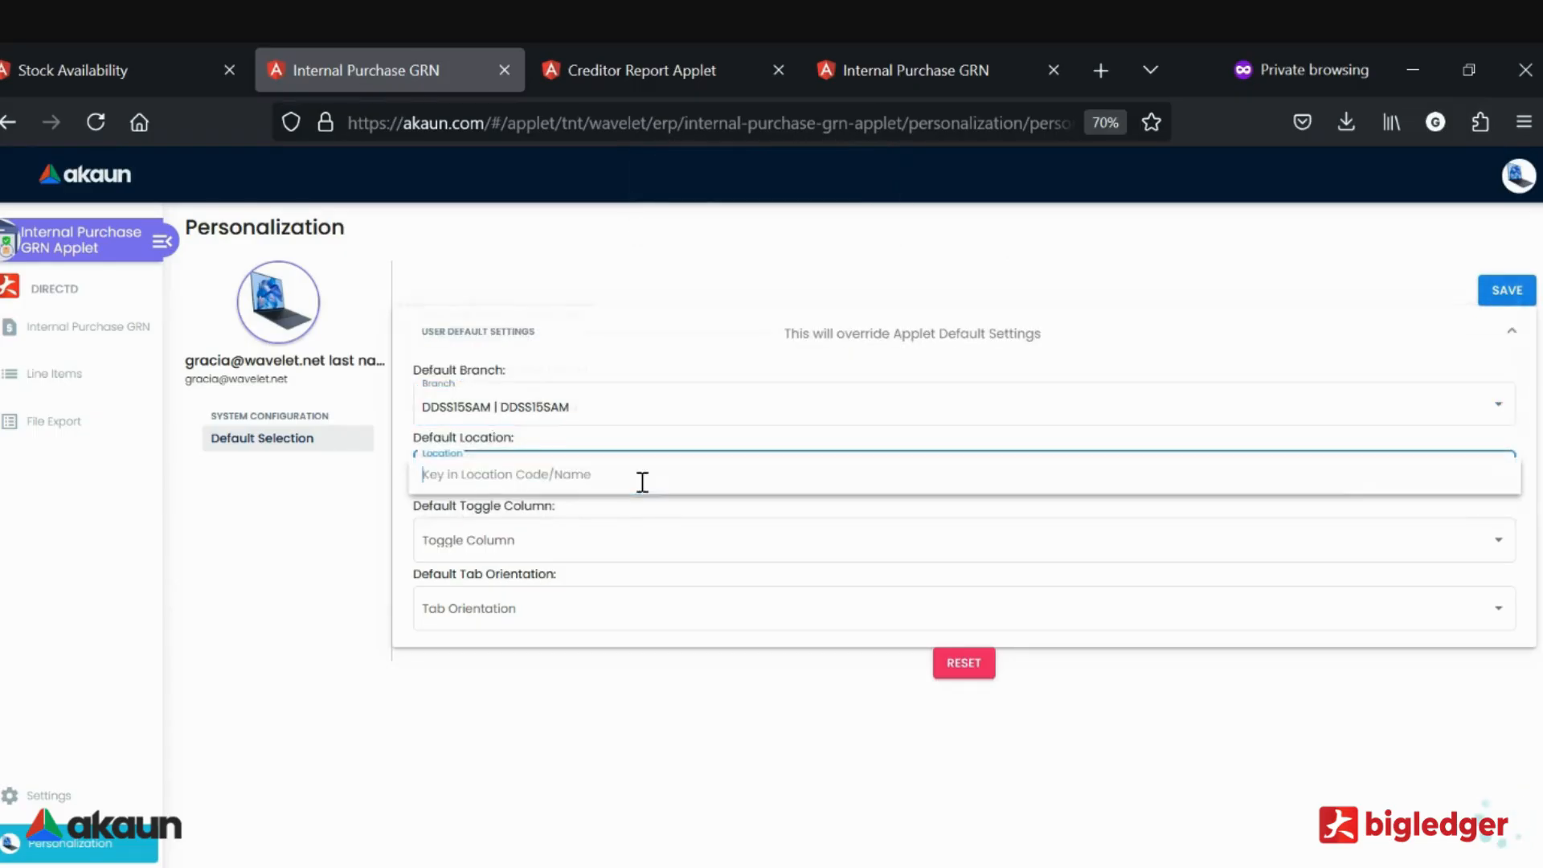
{"action": "left_click", "coordinate": [656, 411]}
{"action": "left_click", "coordinate": [645, 414]}
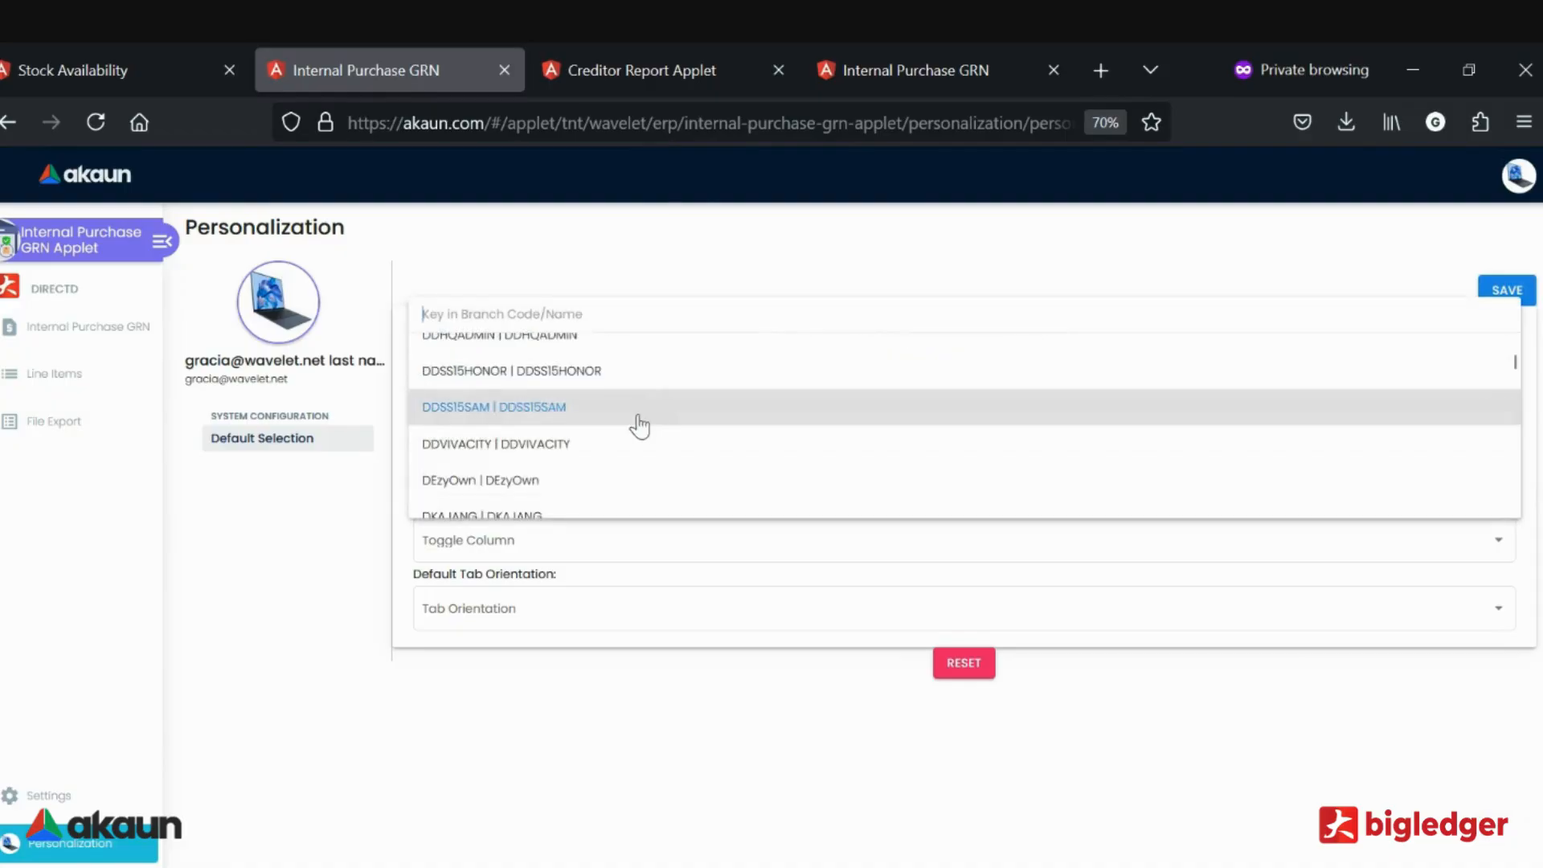
{"action": "left_click", "coordinate": [590, 454]}
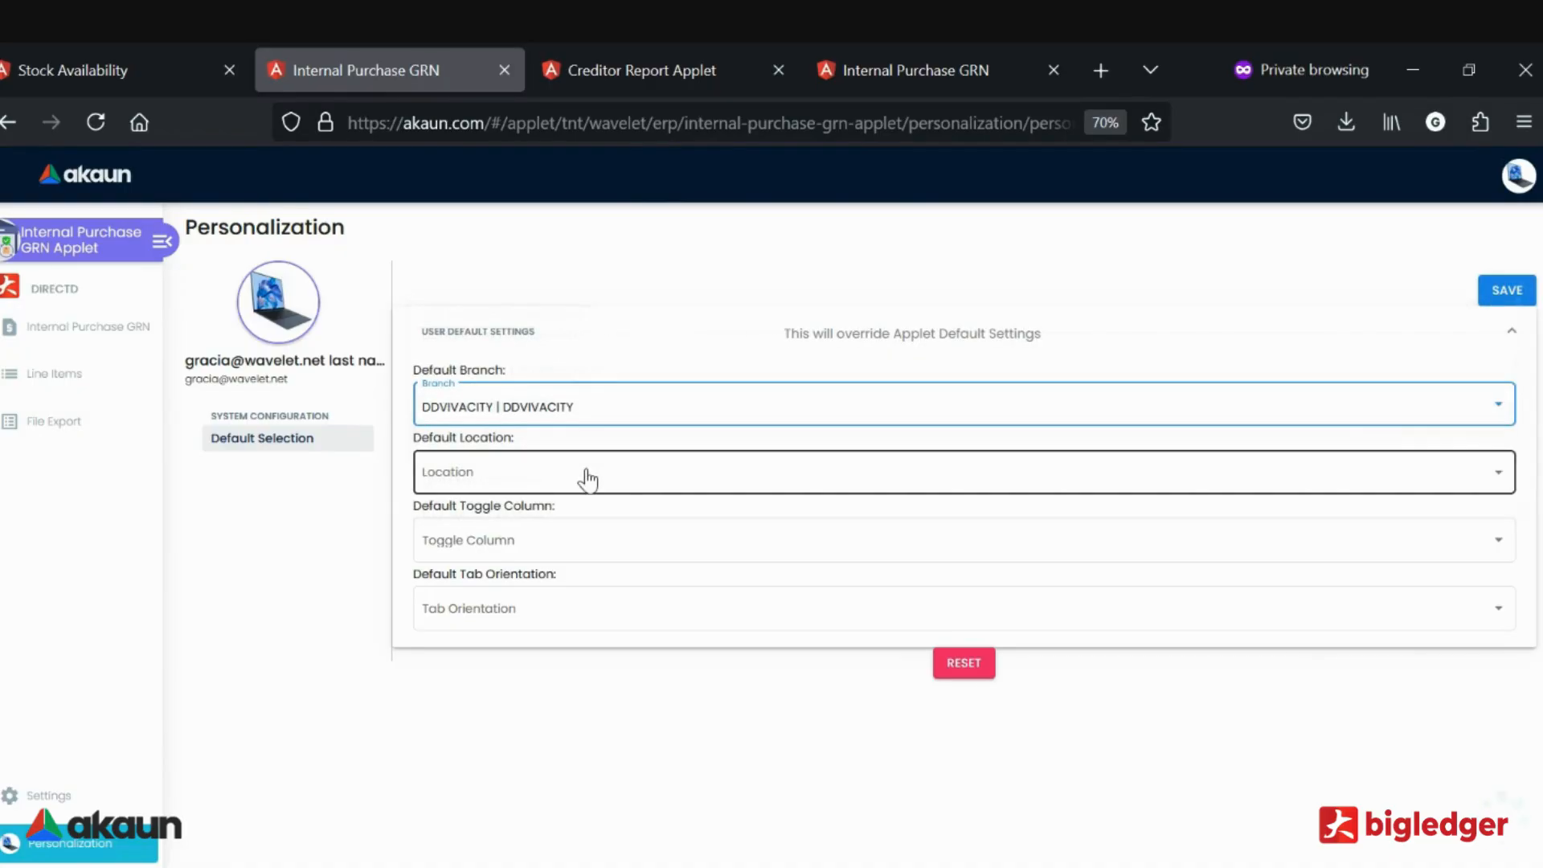
{"action": "left_click", "coordinate": [629, 420]}
{"action": "scroll", "coordinate": [509, 425], "scroll_direction": "up", "scroll_amount": 5}
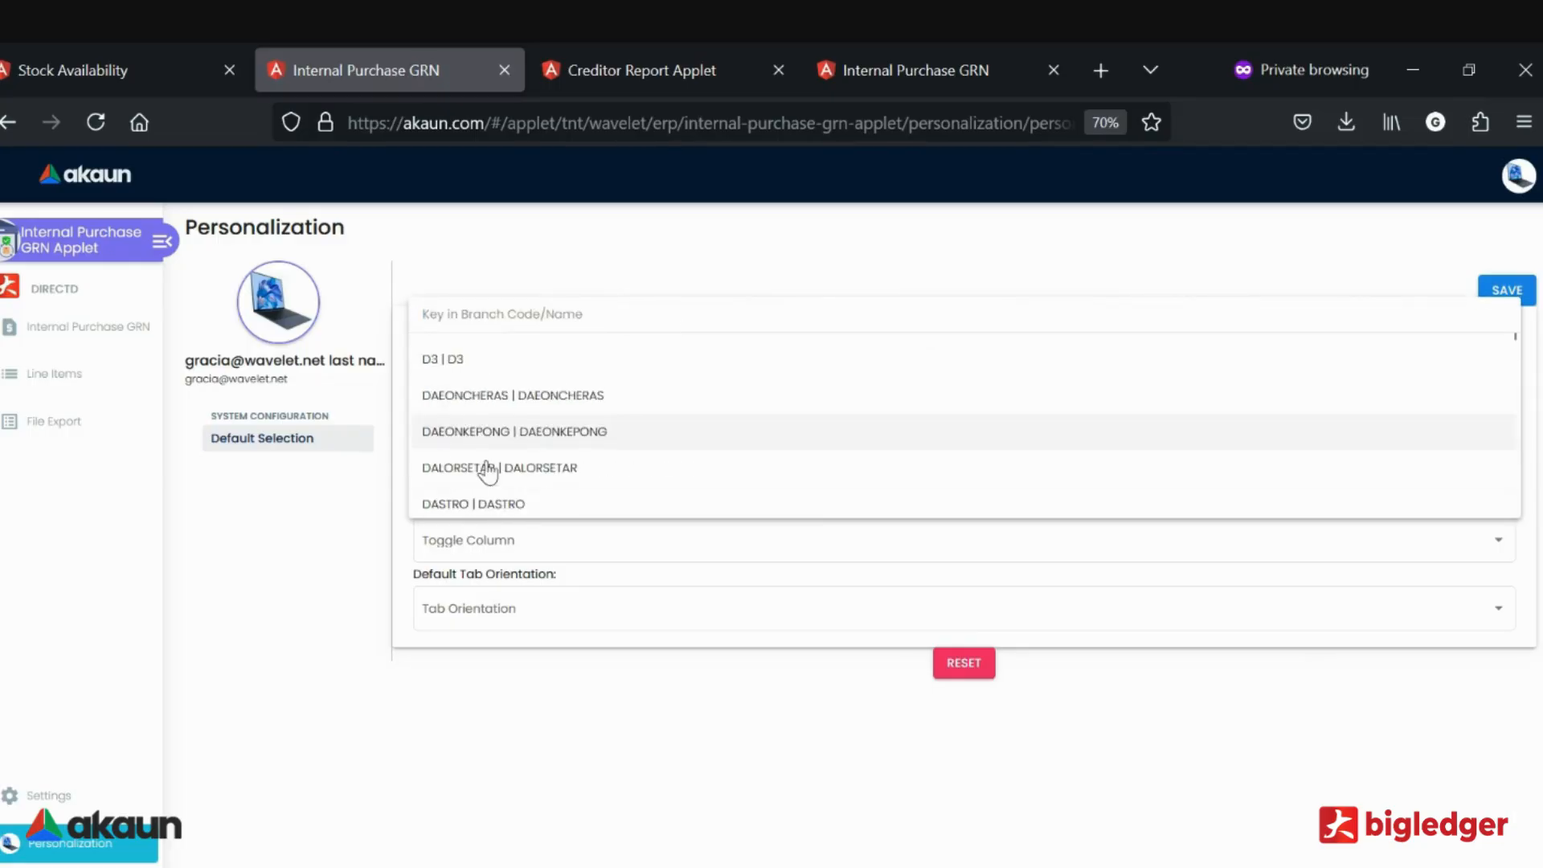
Leave the personalization settings, start a new internal purchase GRN from the listing, and open its main details
{"action": "left_click", "coordinate": [37, 620]}
{"action": "left_click", "coordinate": [133, 331]}
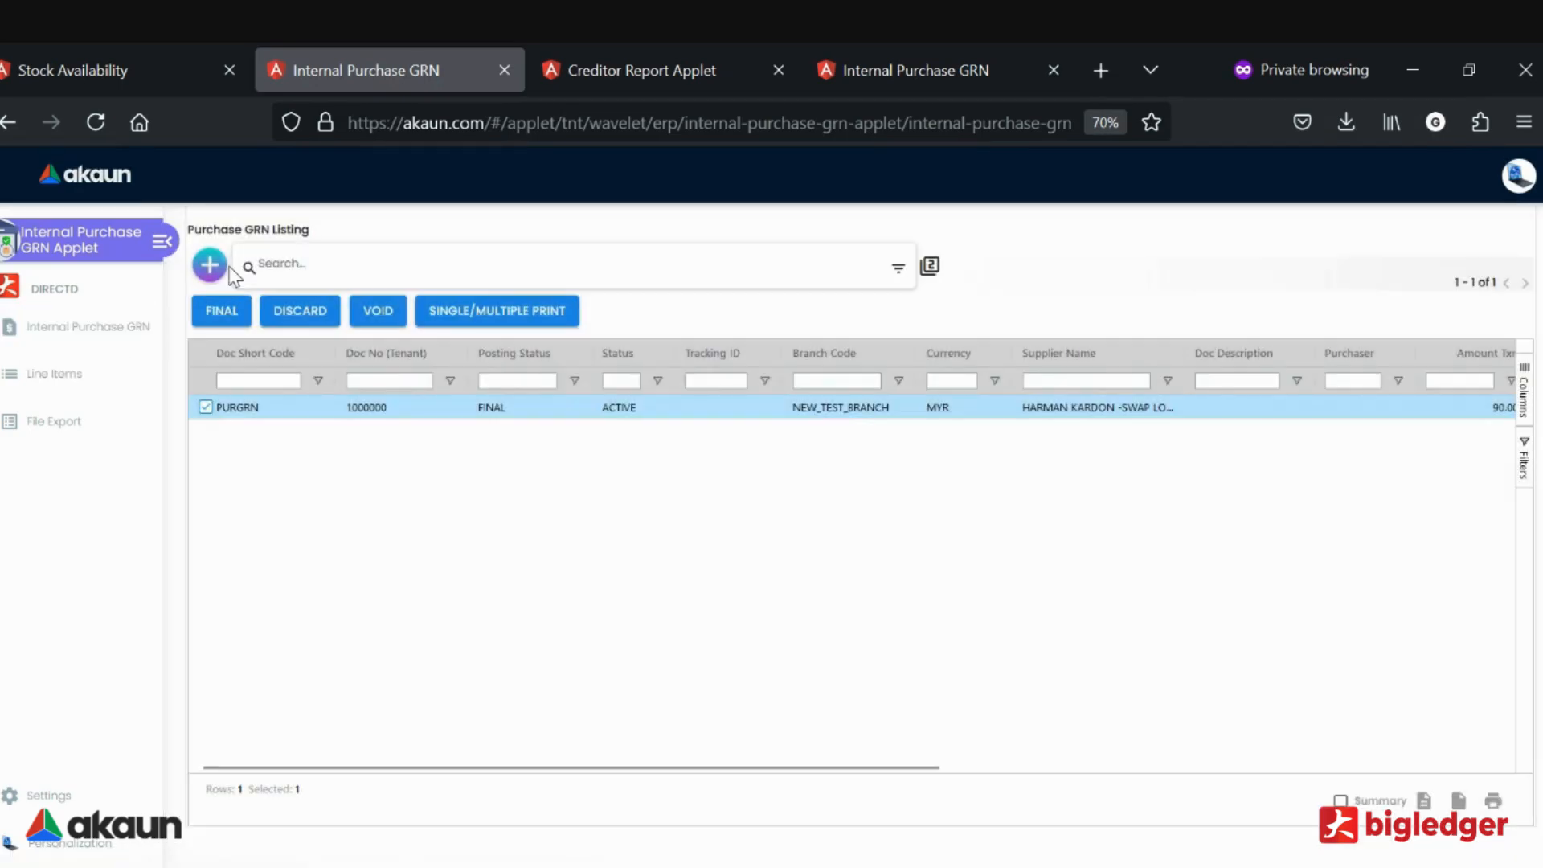
{"action": "left_click", "coordinate": [211, 266]}
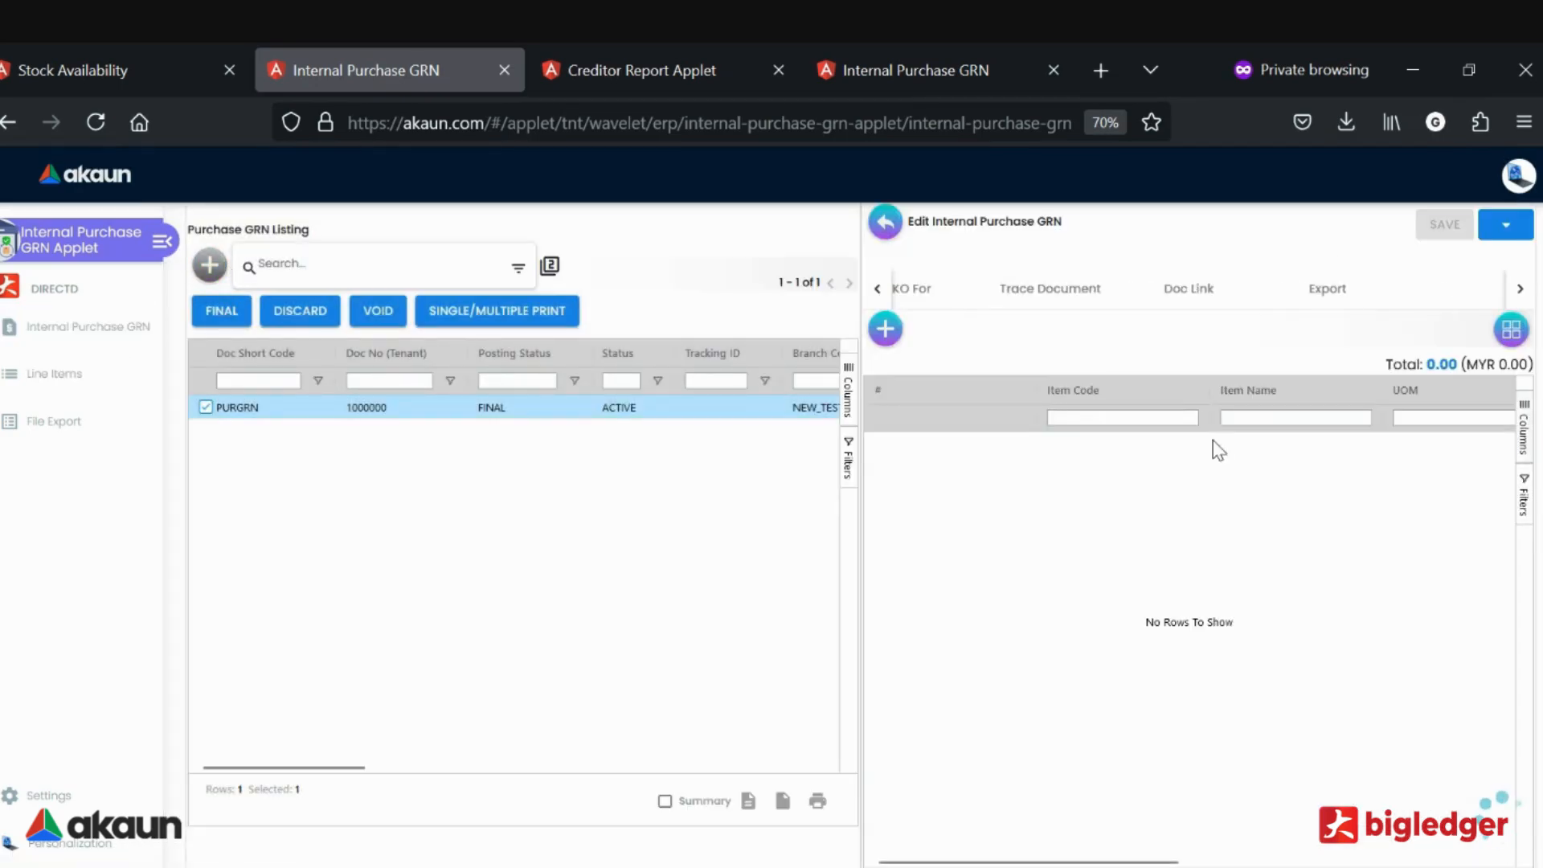
{"action": "left_click", "coordinate": [878, 289]}
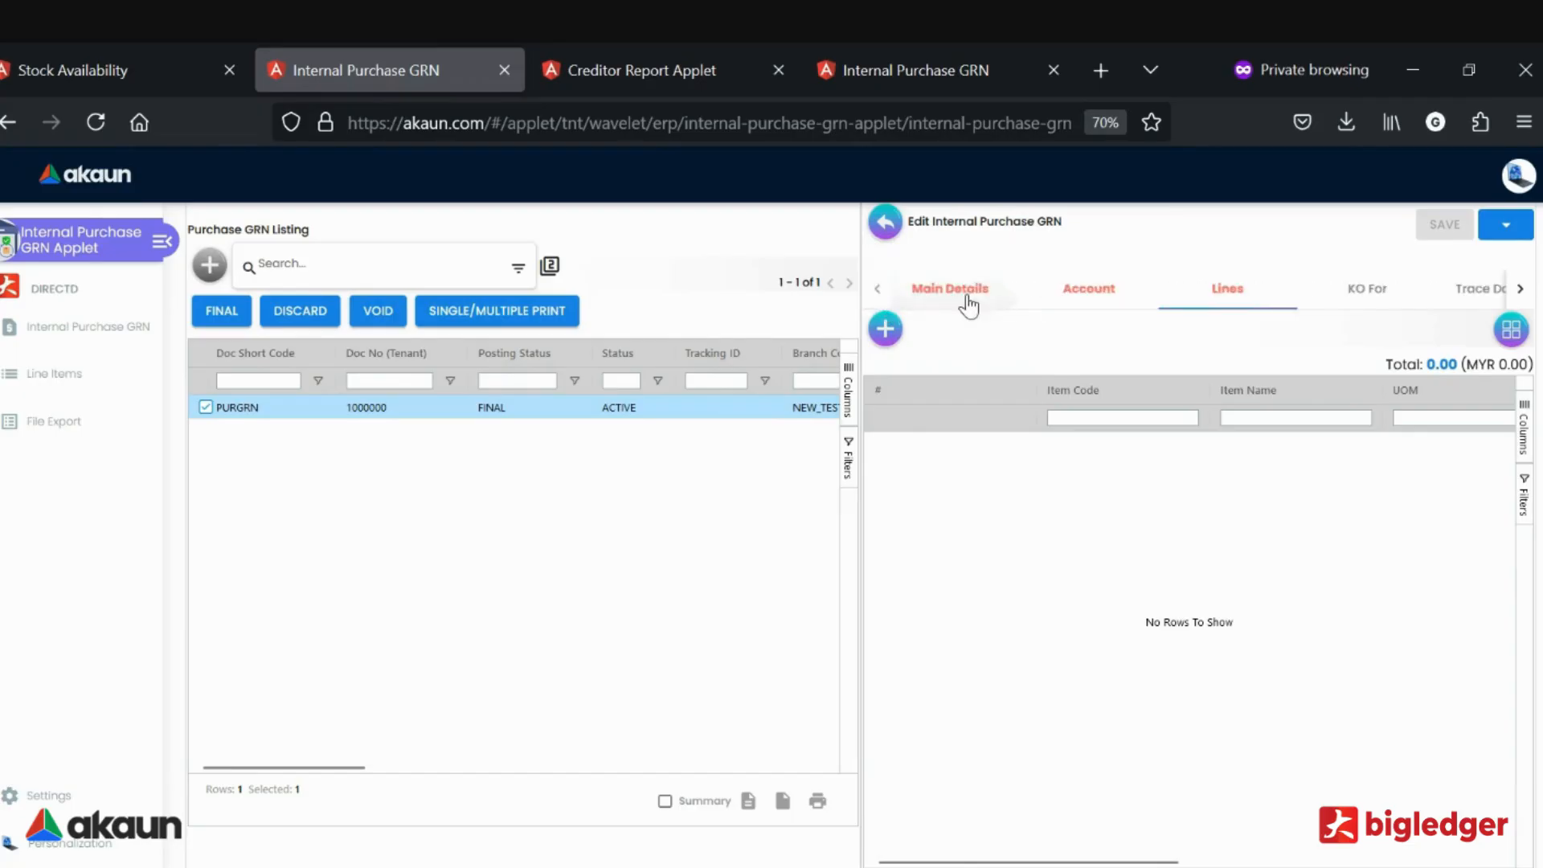
{"action": "left_click", "coordinate": [964, 293]}
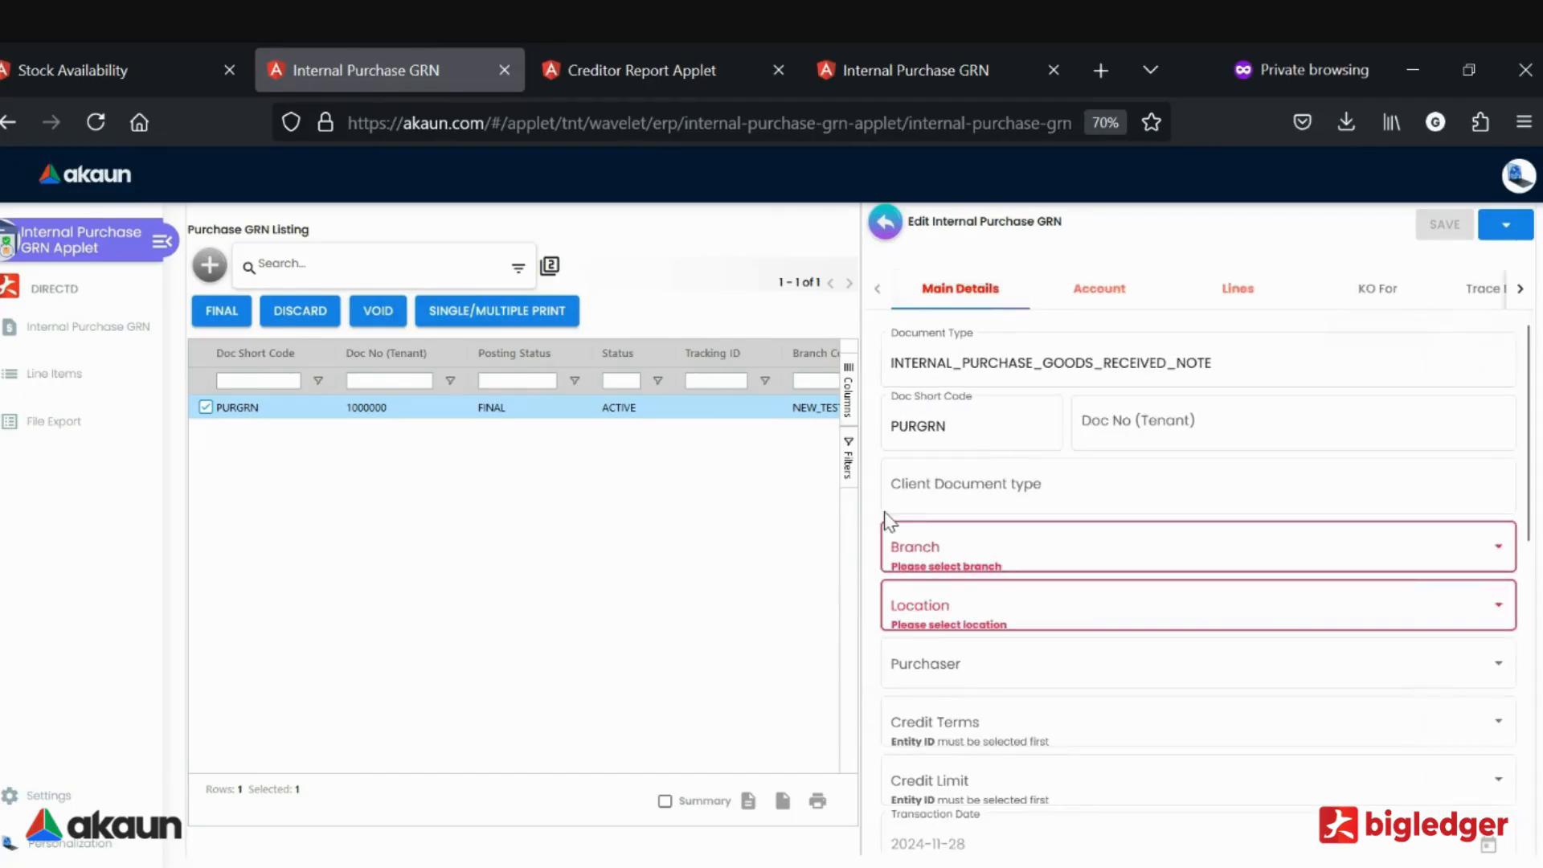